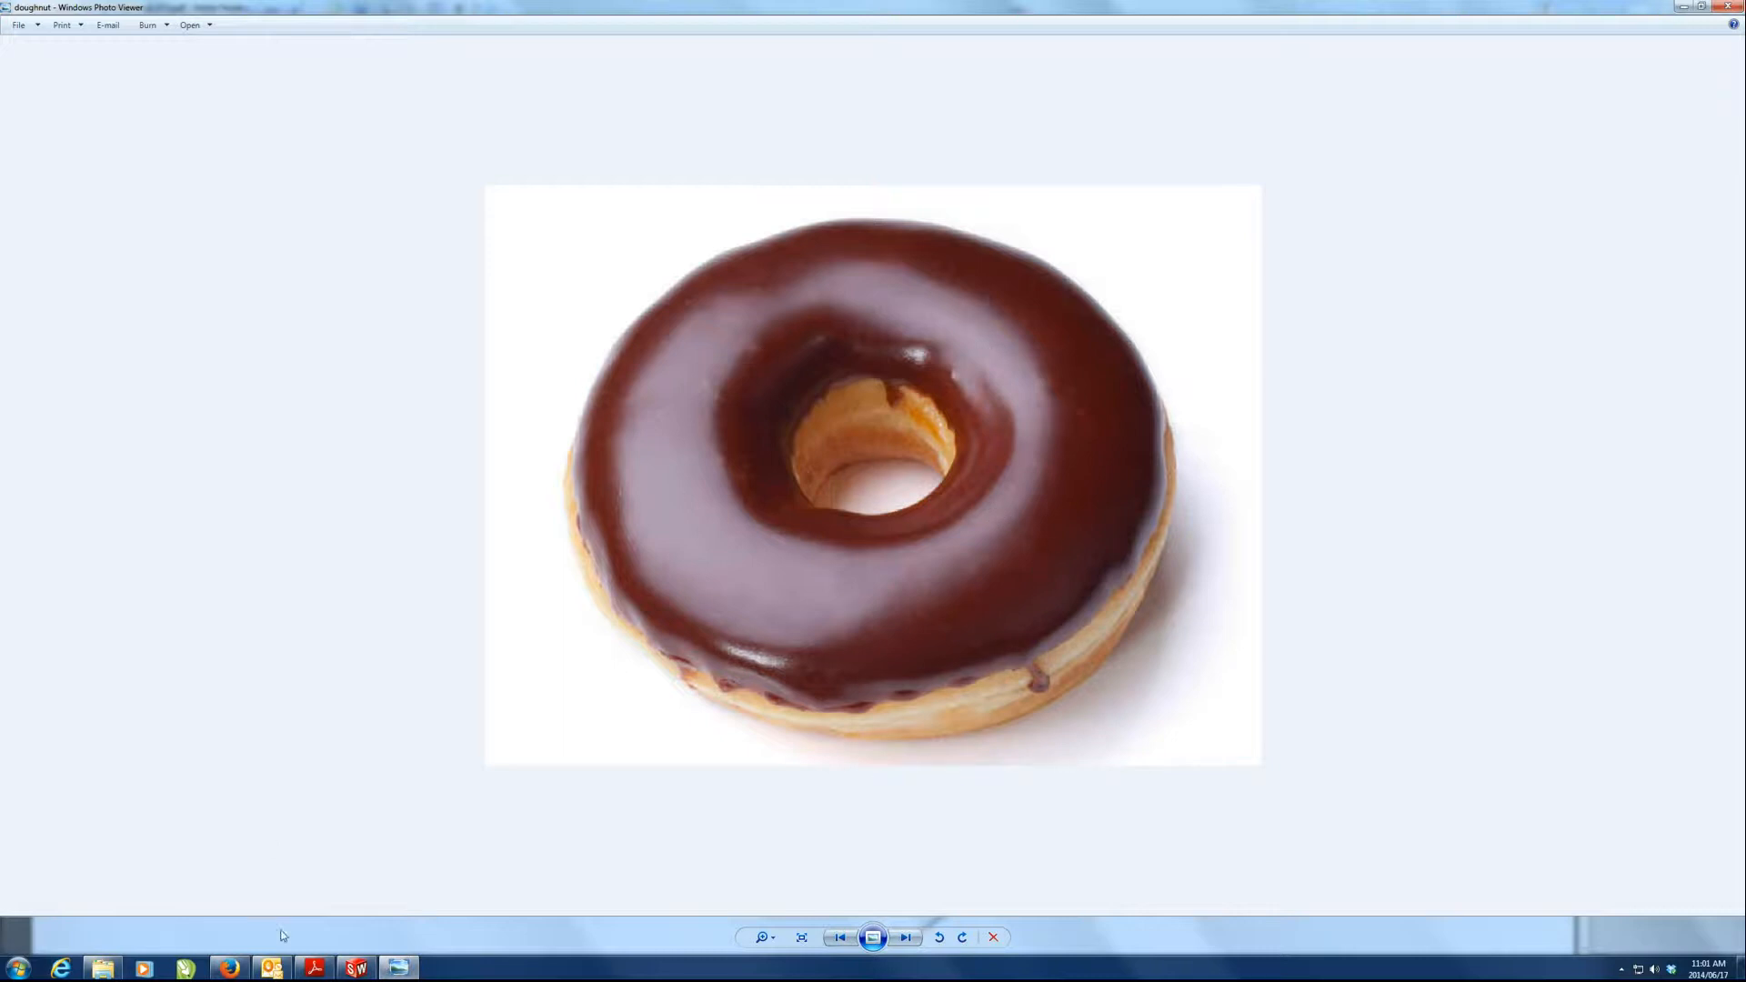
# - Switch to SolidWorks and sketch a rectangle of about 75 by 43 mm on the Front Plane, with one corner at the origin
pyautogui.click(356, 967)
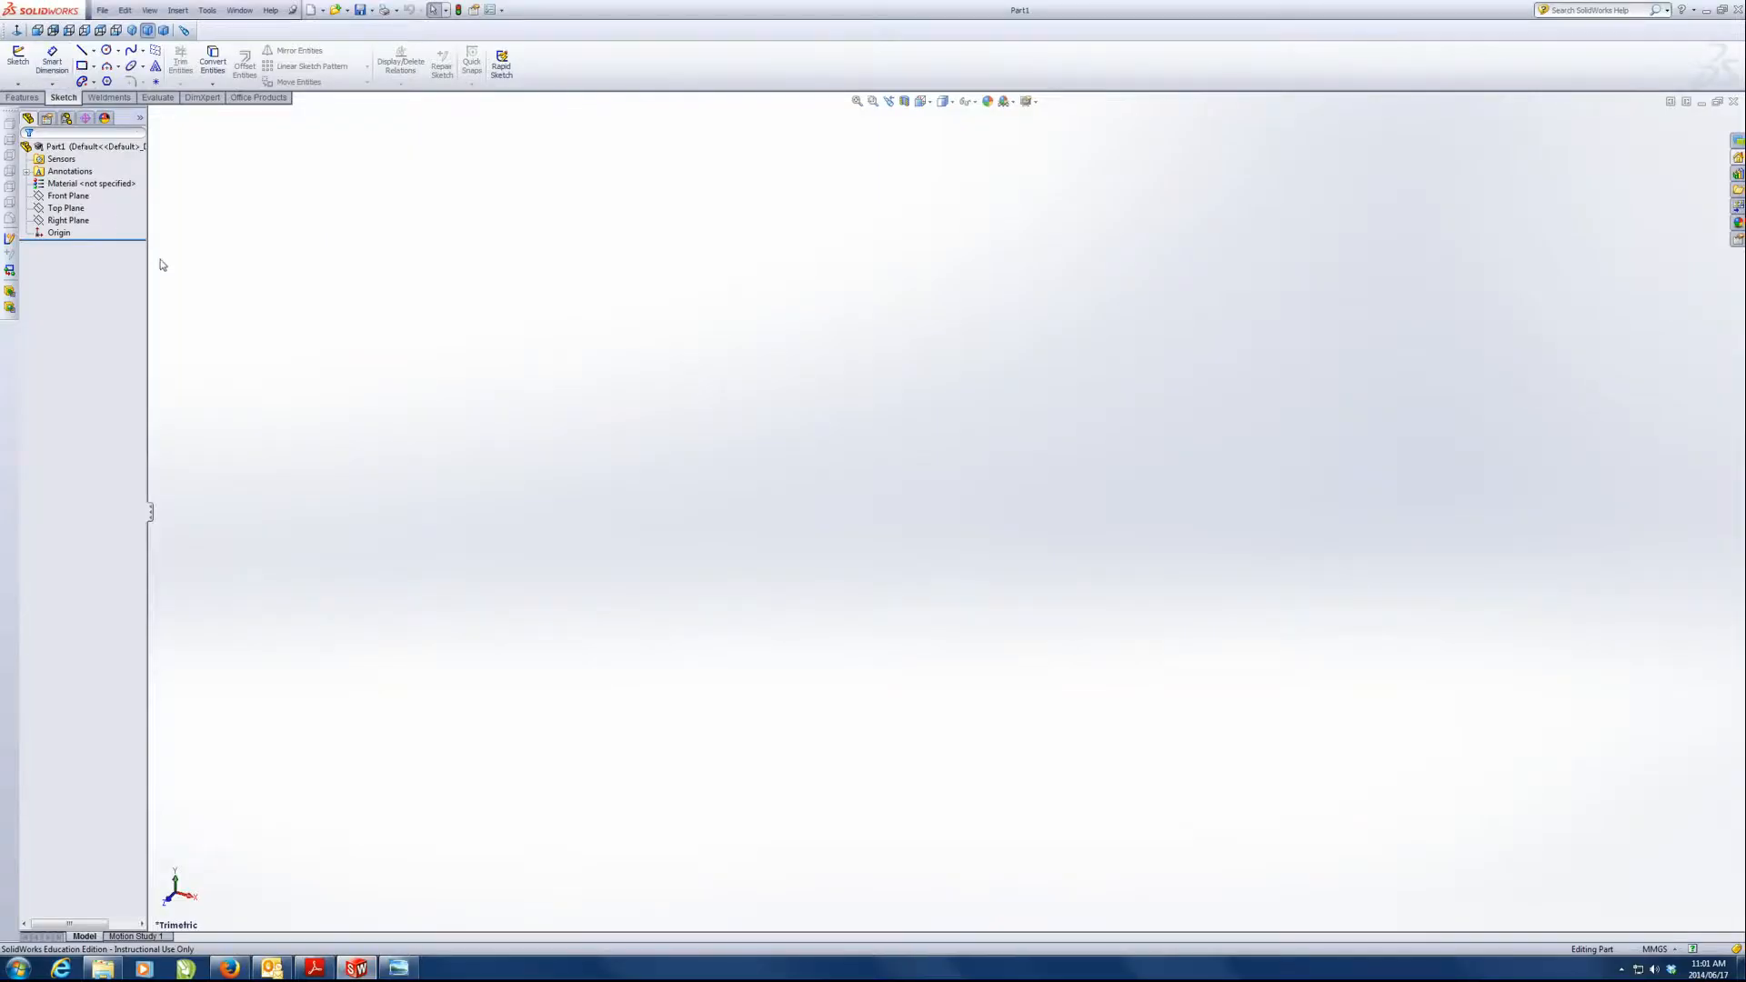
pyautogui.click(81, 198)
pyautogui.click(88, 179)
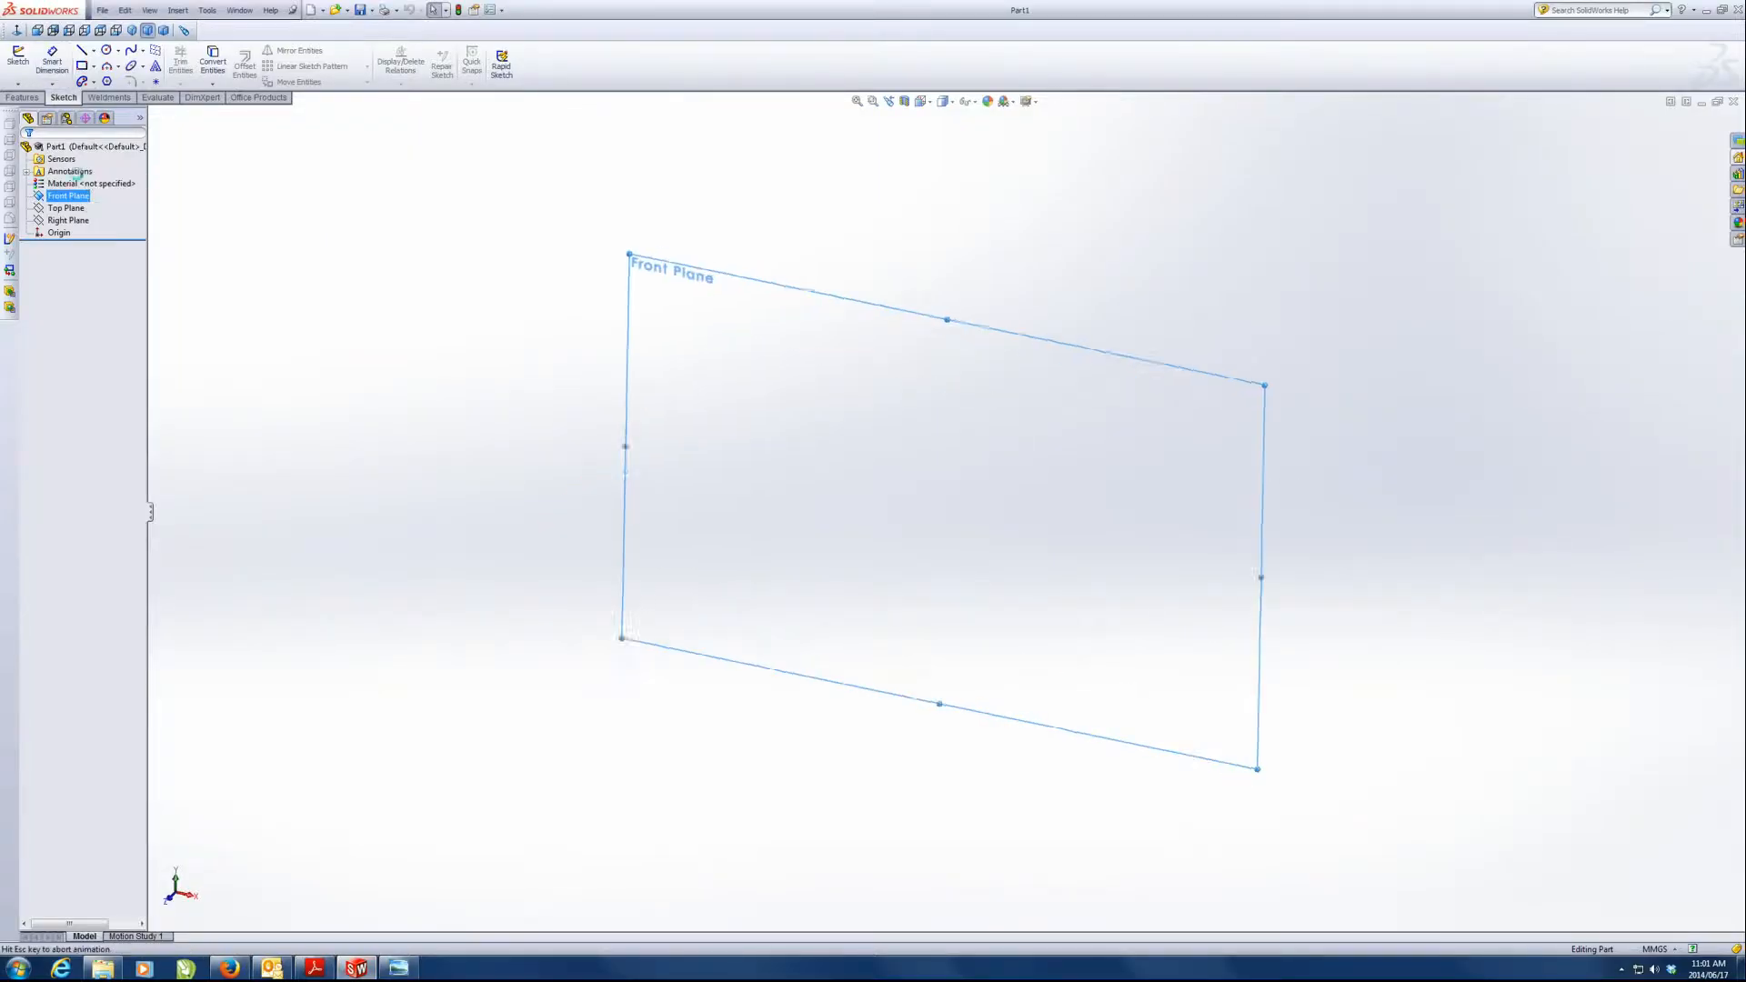
pyautogui.click(81, 66)
pyautogui.click(945, 511)
pyautogui.click(1226, 352)
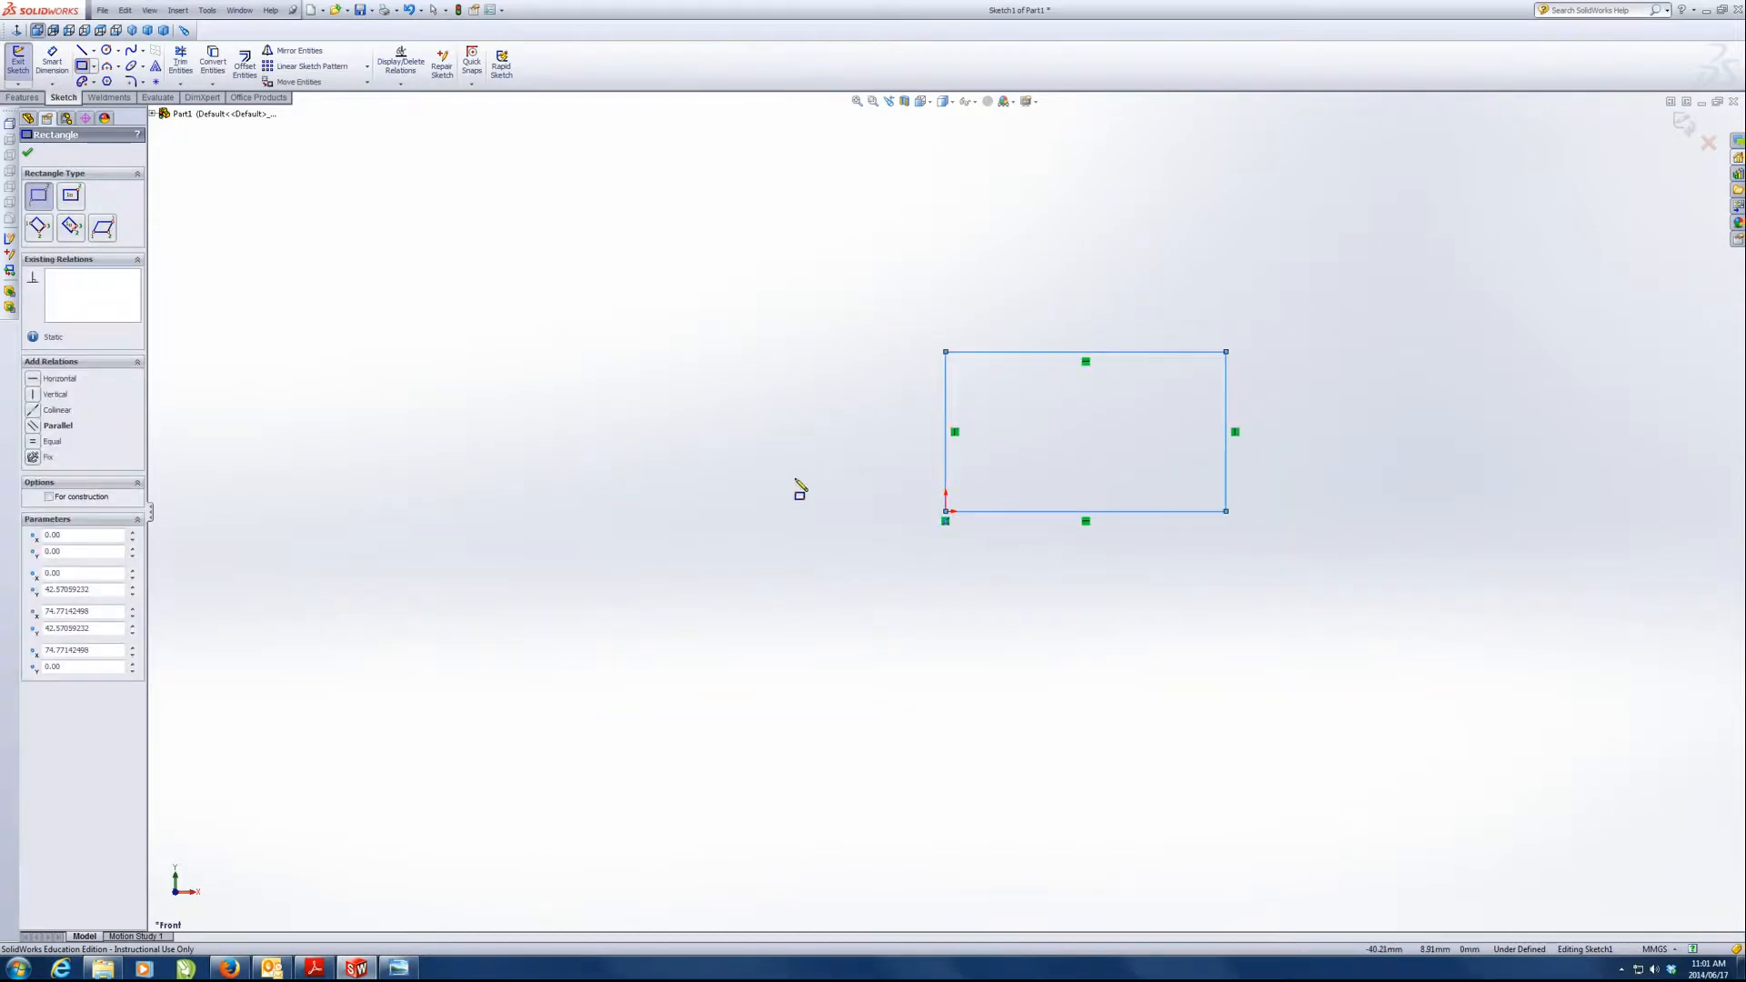
# - Extrude the rectangle into a solid block with a blind Extruded Boss/Base
pyautogui.click(22, 97)
pyautogui.click(24, 66)
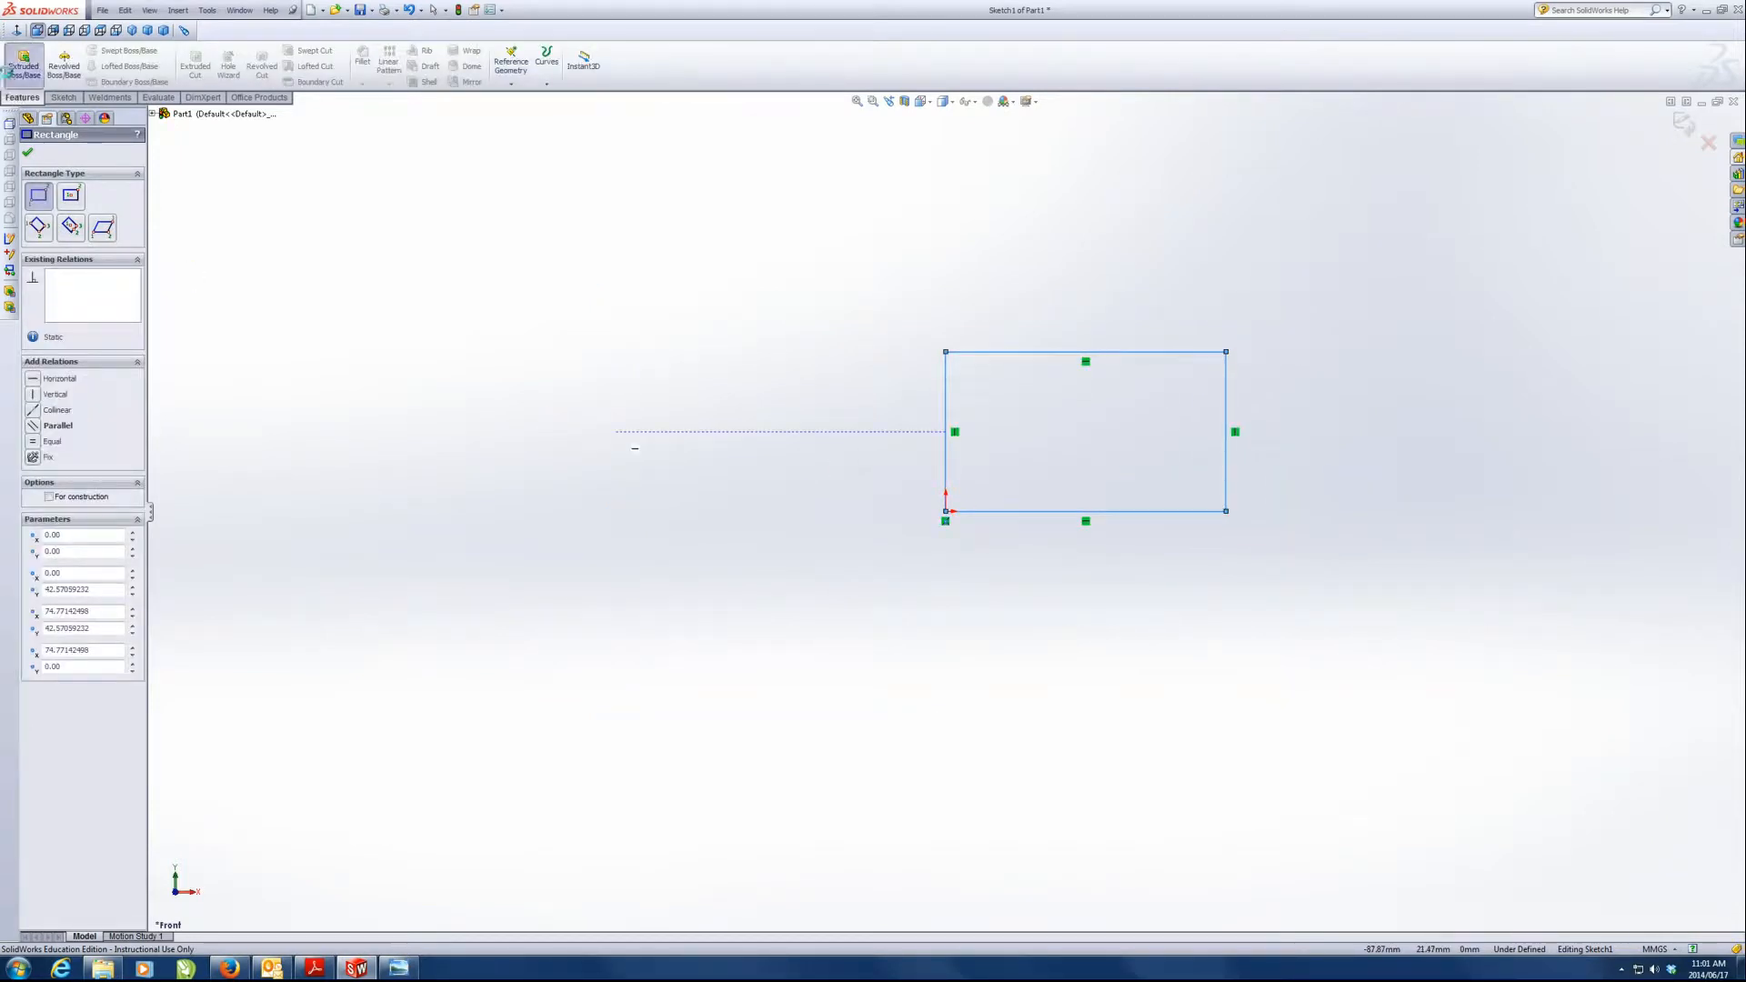
pyautogui.moveTo(893, 578); pyautogui.dragTo(1004, 481)
pyautogui.scroll(5, 996, 496)
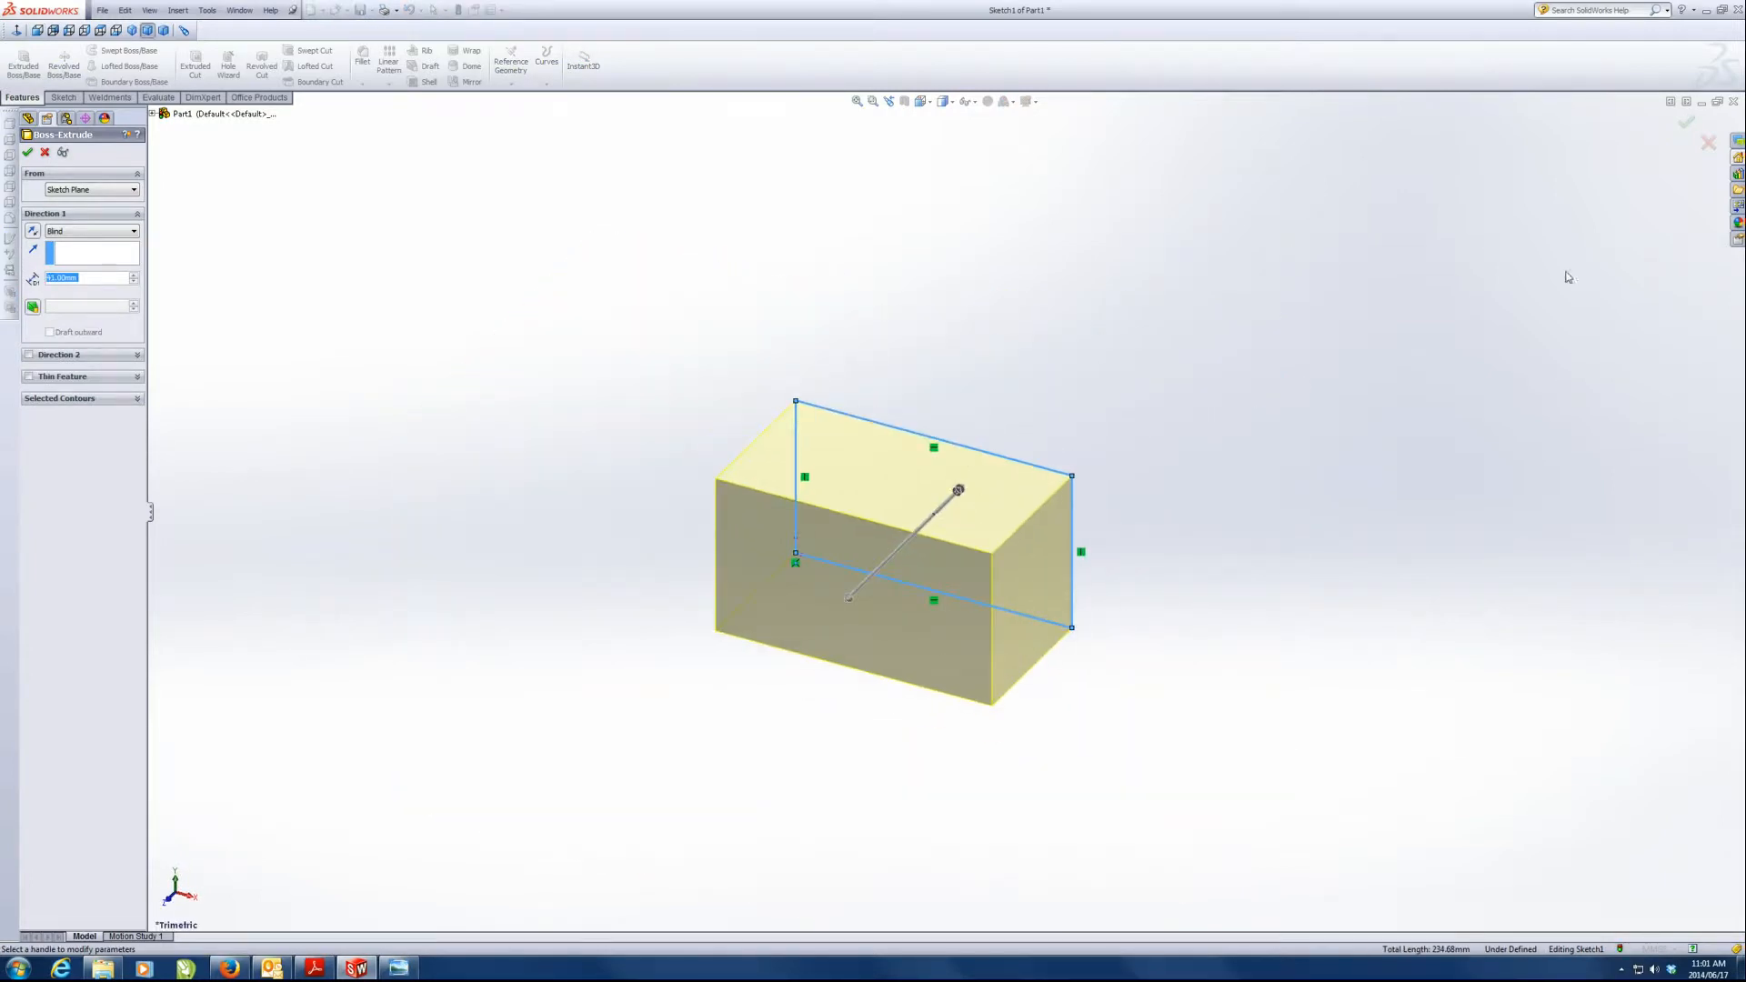
pyautogui.click(1687, 121)
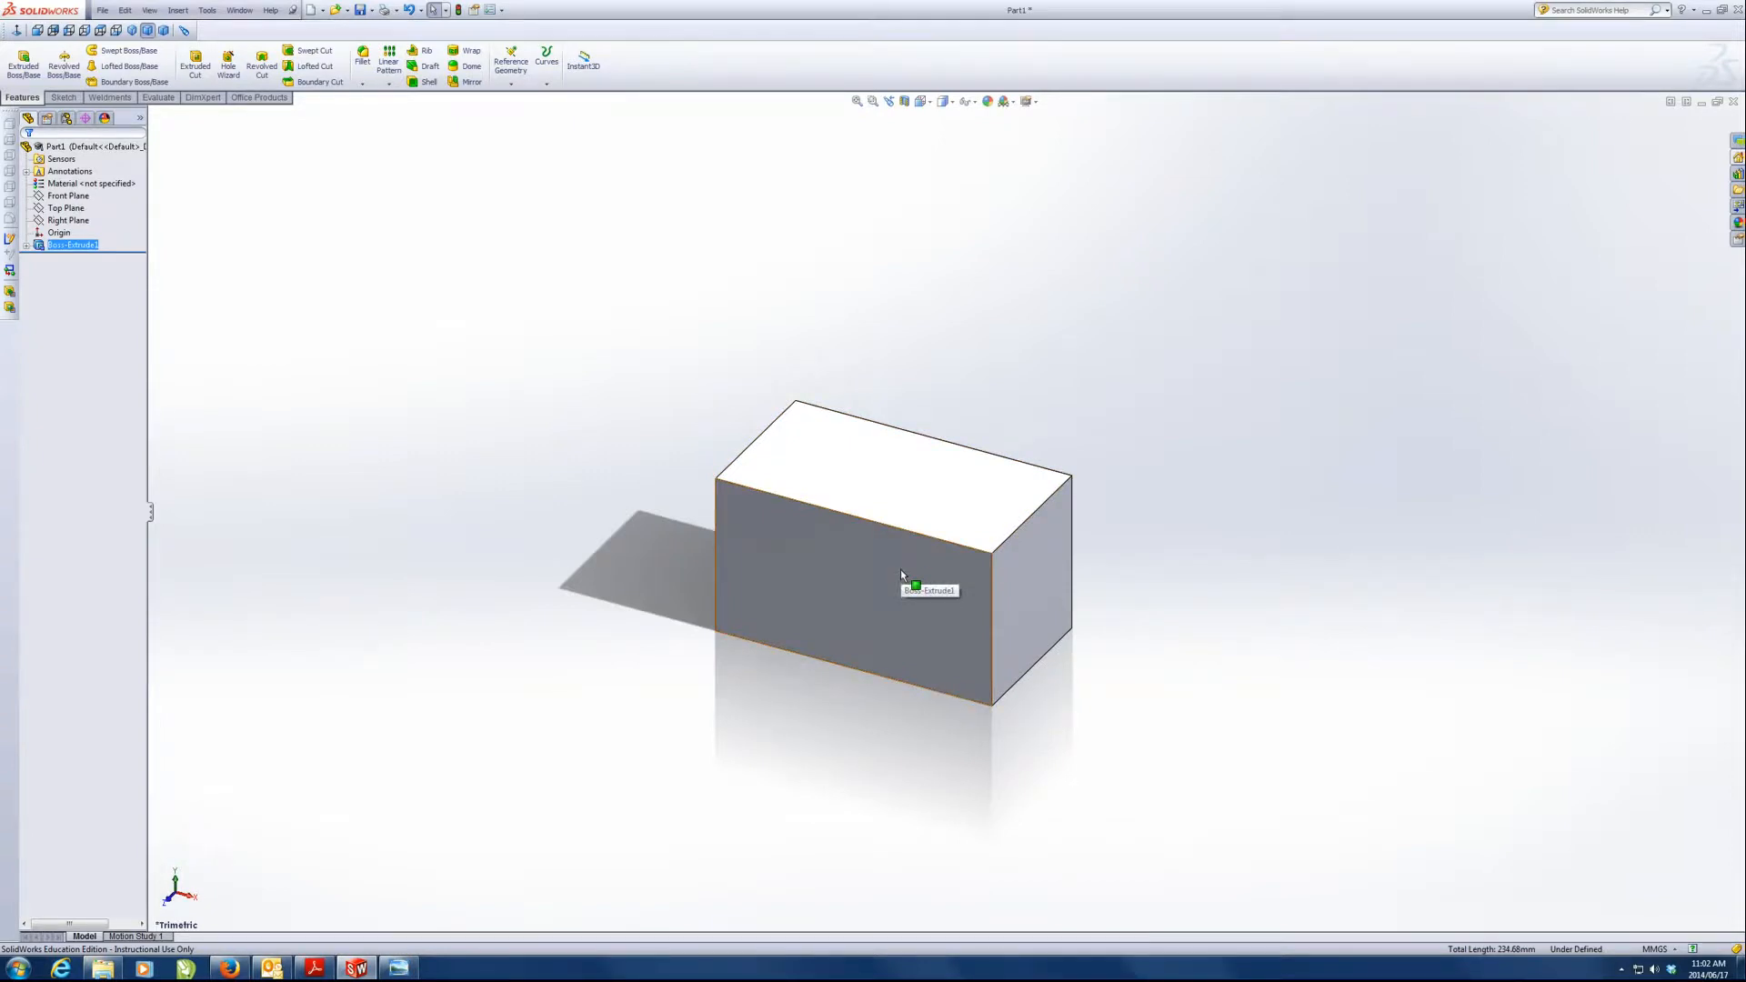
# - Close the block part without saving it and create a new part document
pyautogui.click(398, 967)
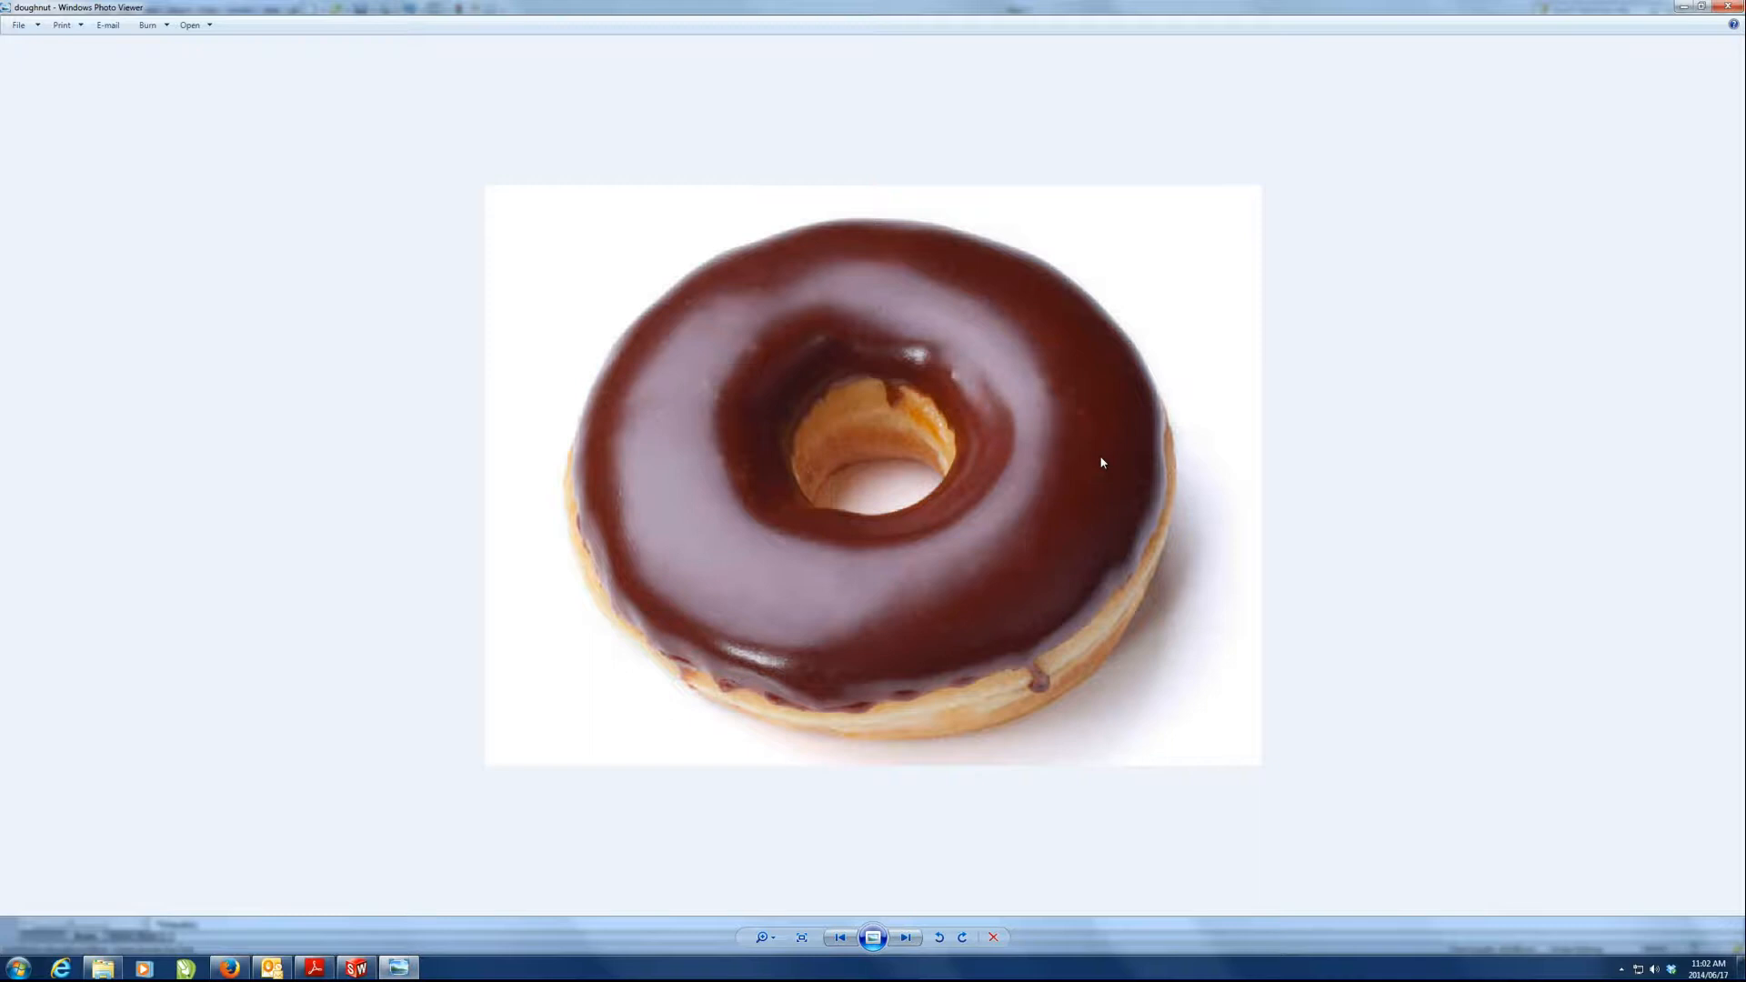
pyautogui.click(1682, 8)
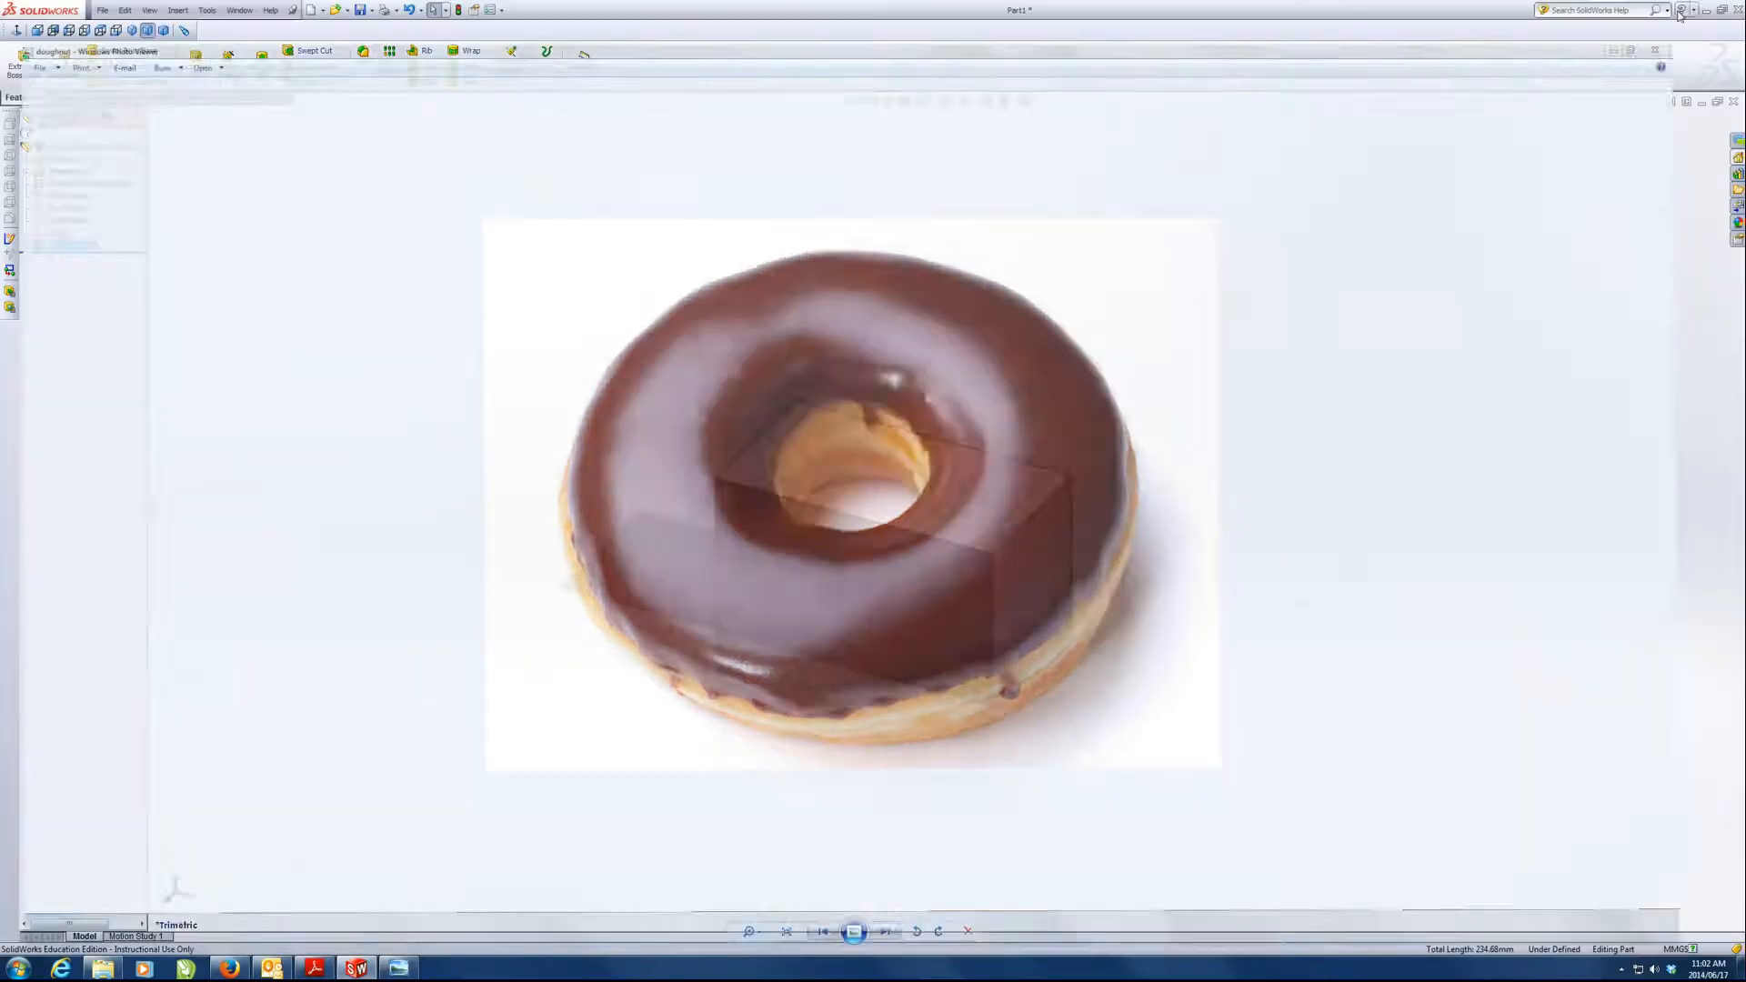
pyautogui.click(1733, 101)
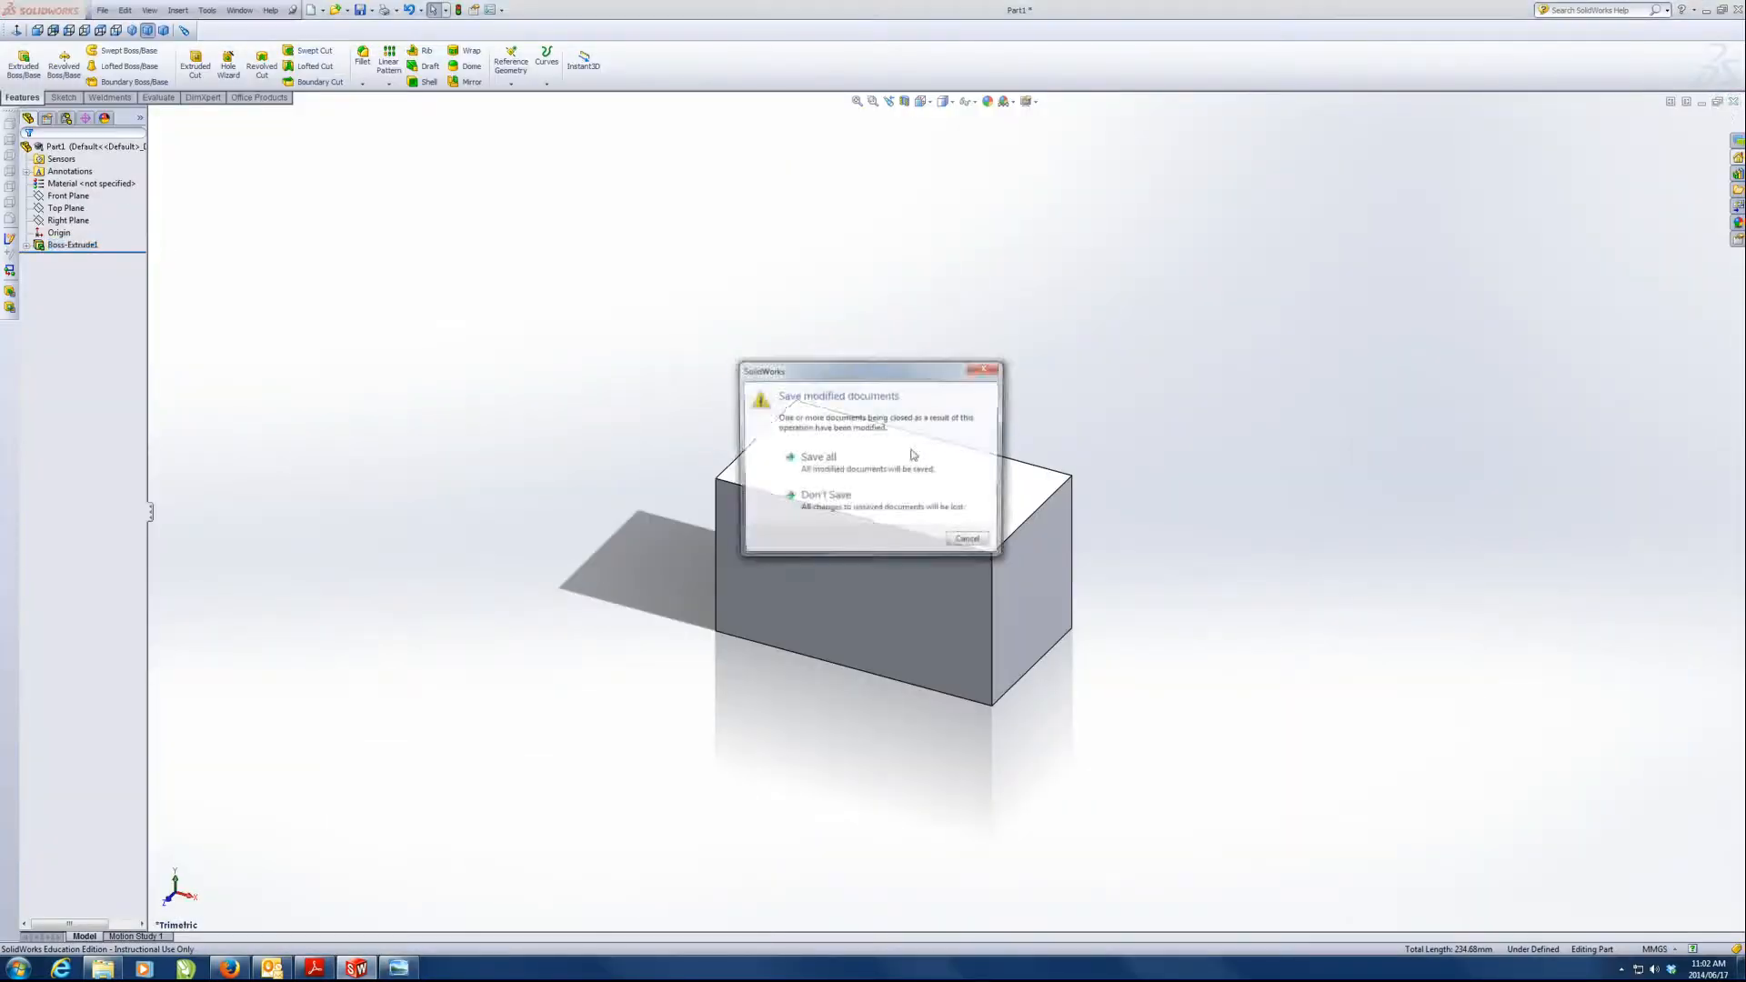
pyautogui.click(887, 506)
pyautogui.click(103, 10)
pyautogui.click(112, 31)
pyautogui.click(480, 442)
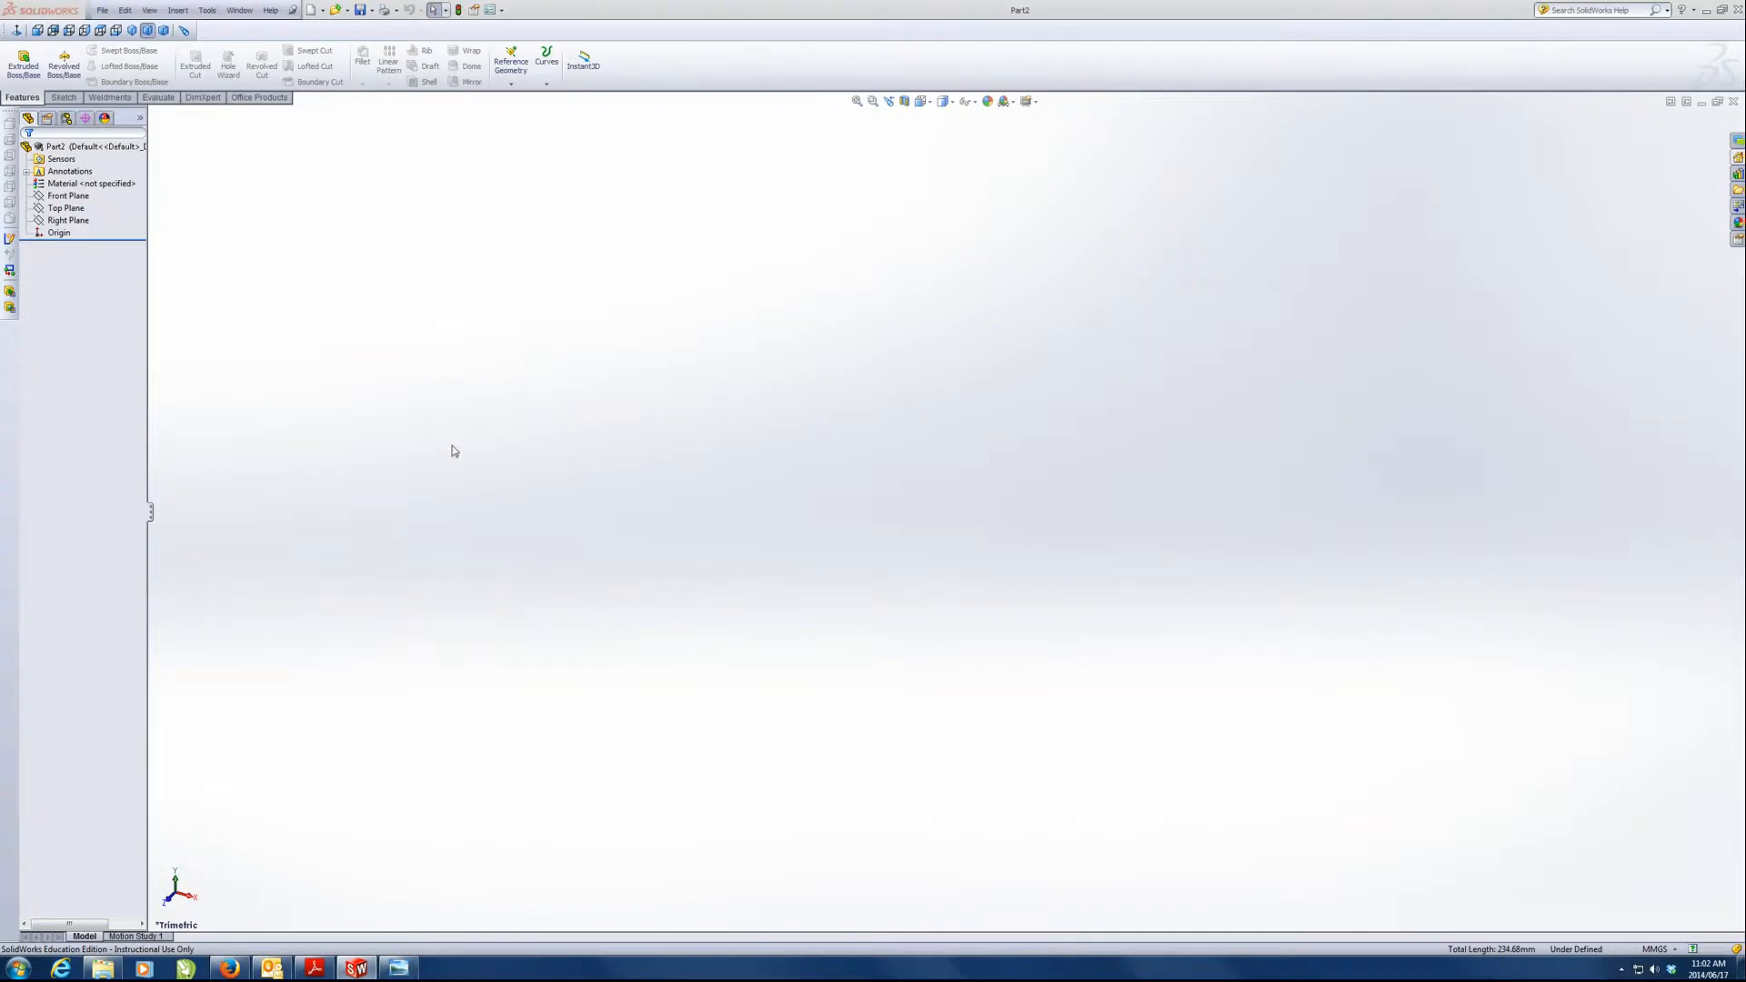
# - Sketch a vertical centreline about 85 mm long on the Front Plane, starting at the origin
pyautogui.click(397, 965)
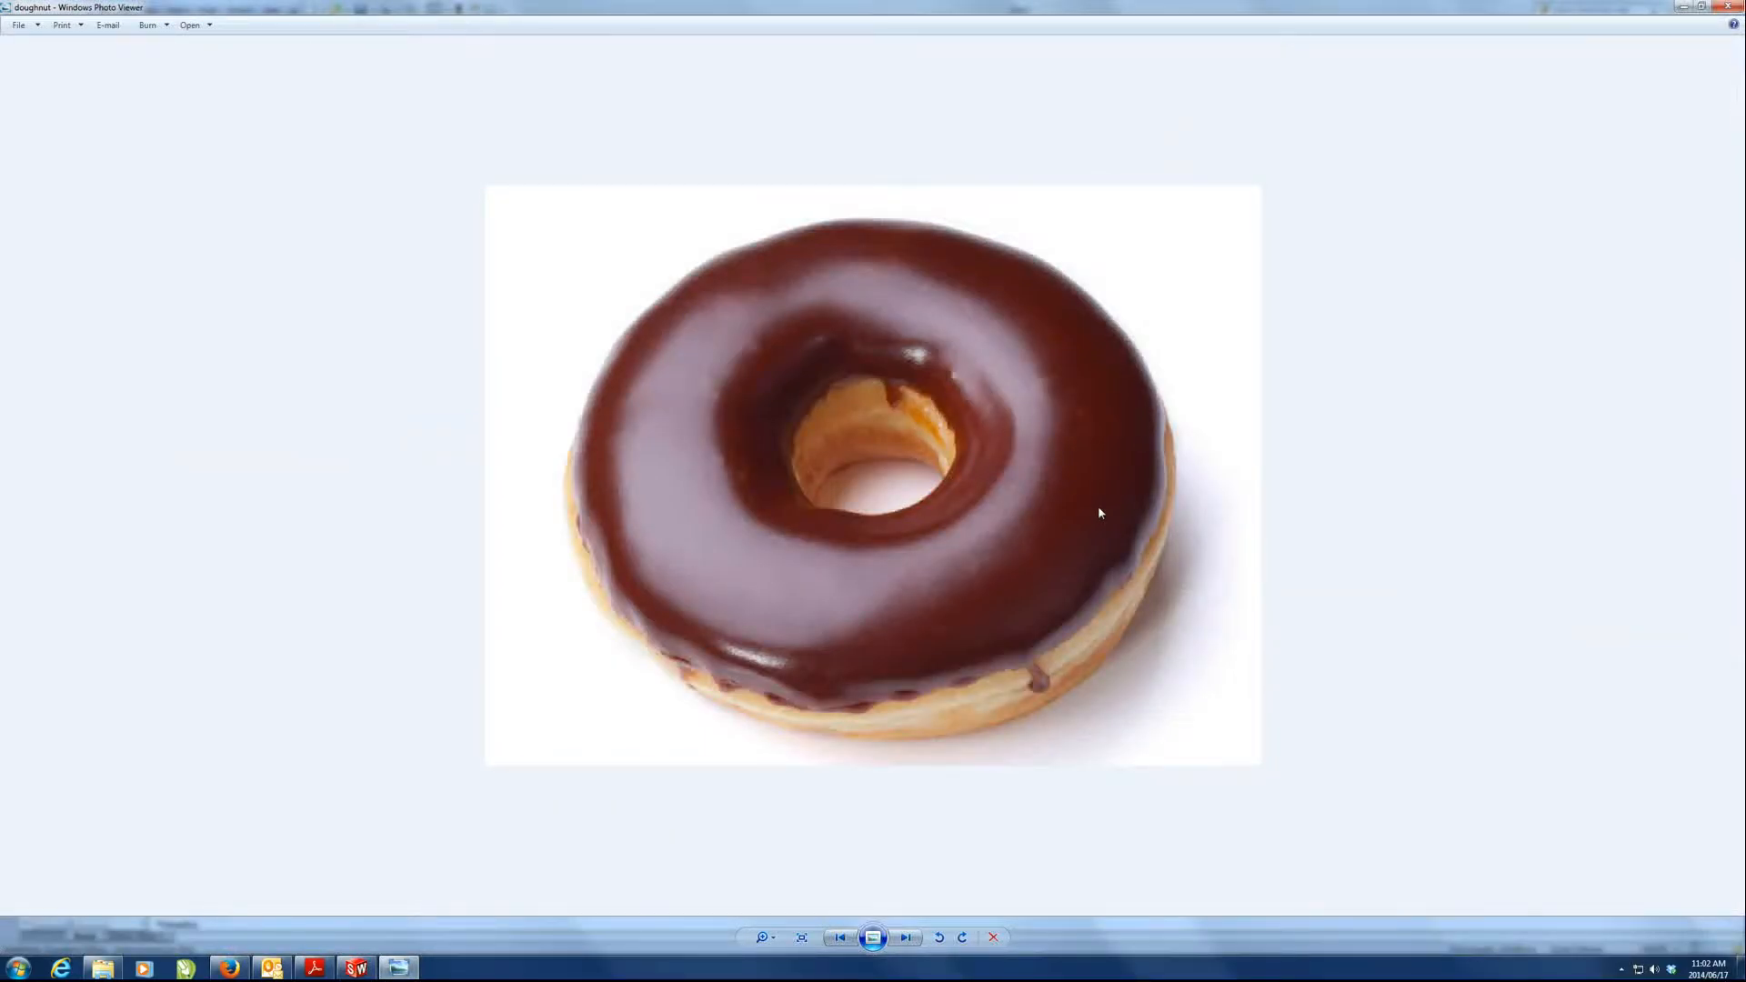
pyautogui.click(1684, 7)
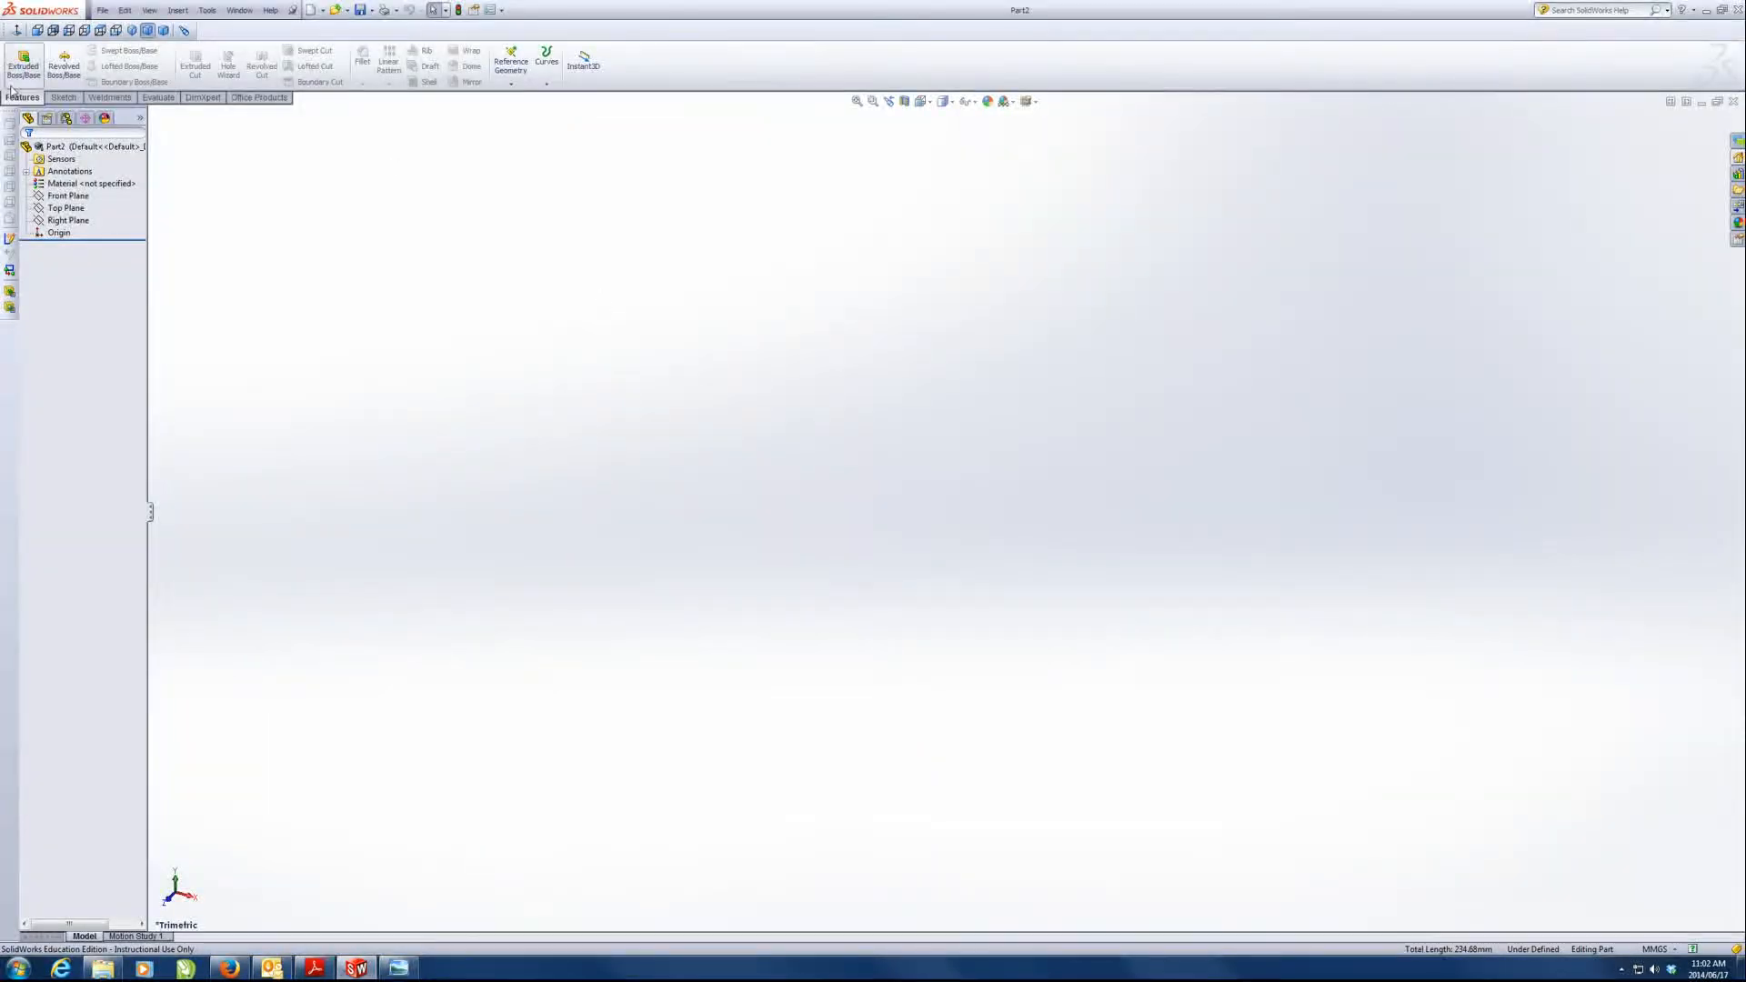
pyautogui.click(67, 196)
pyautogui.click(81, 179)
pyautogui.click(94, 52)
pyautogui.click(110, 87)
pyautogui.click(945, 510)
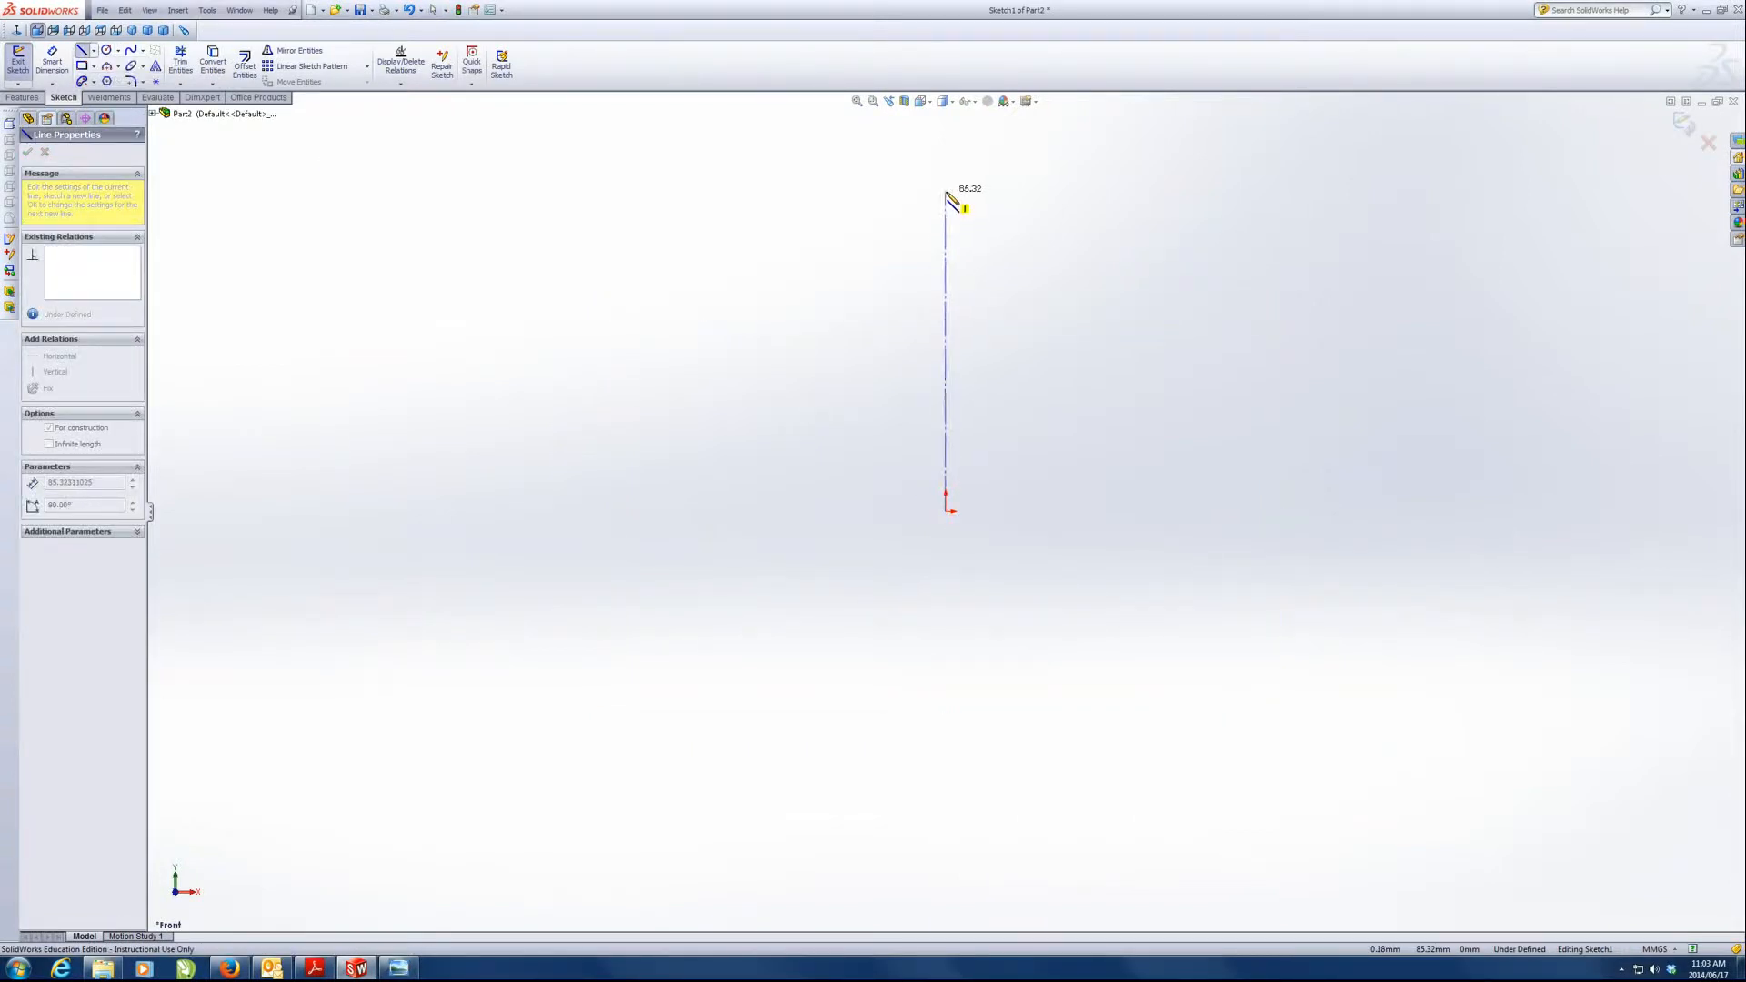
pyautogui.click(946, 192)
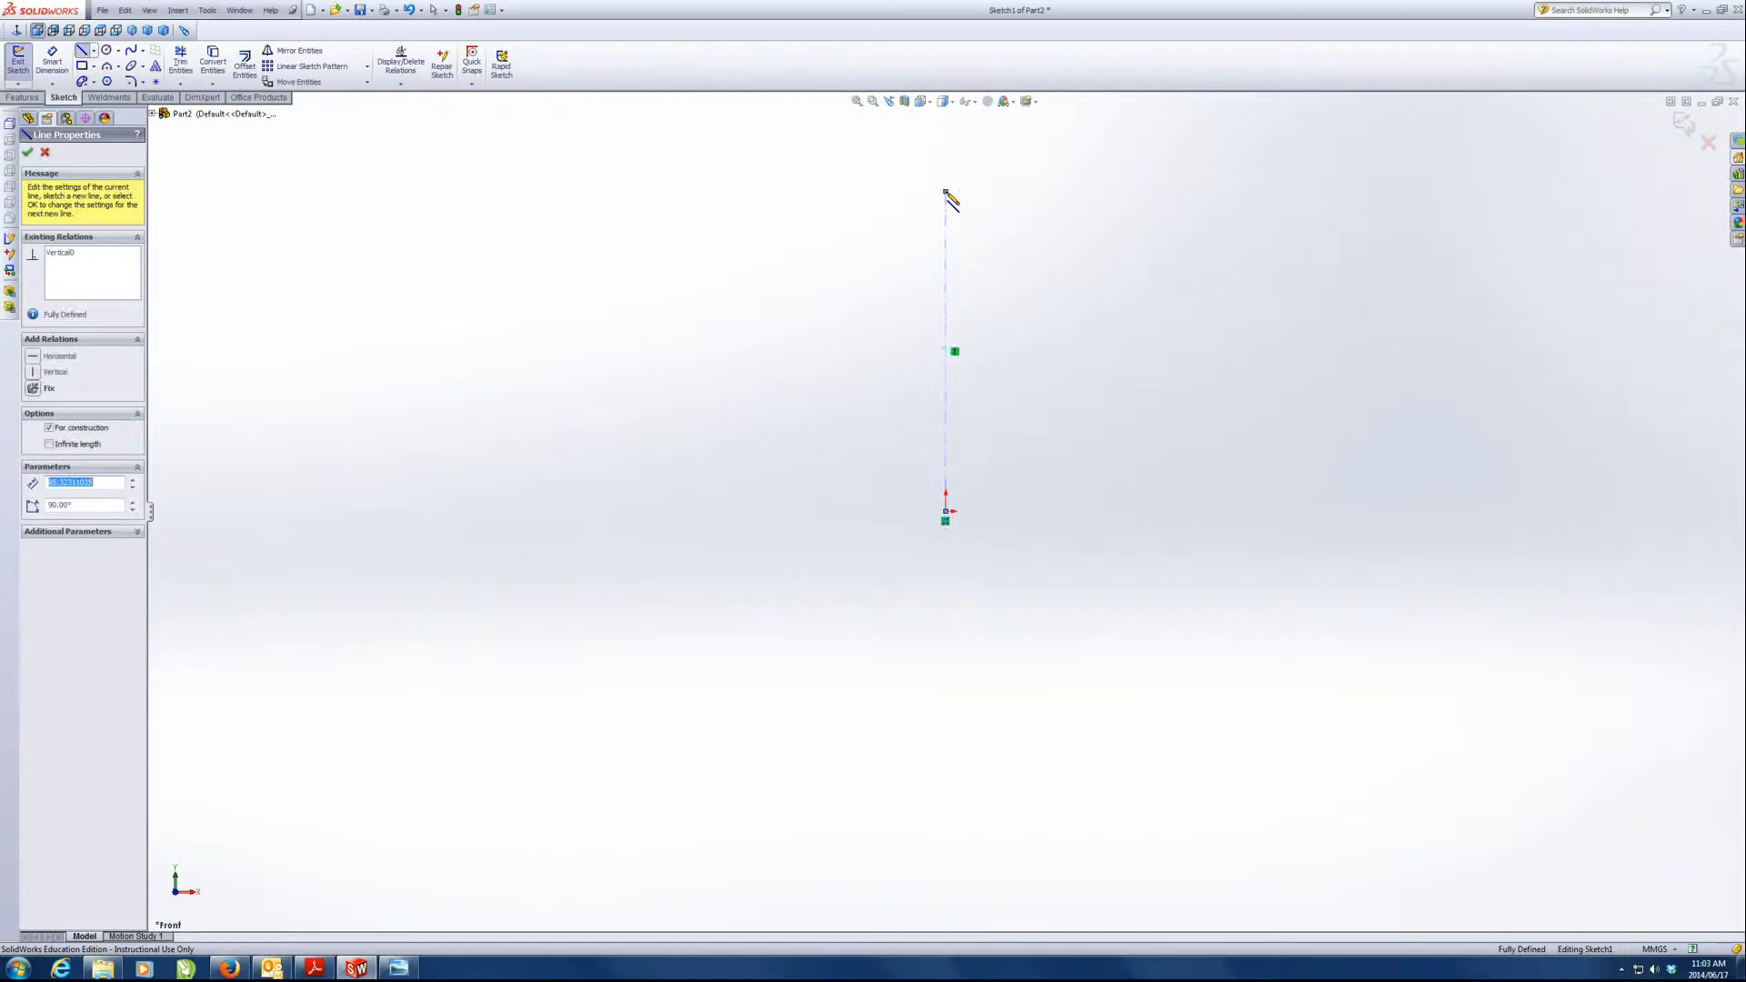
# - Sketch a circle of about 20 mm radius on the right side of the centreline, level with its middle
pyautogui.click(107, 51)
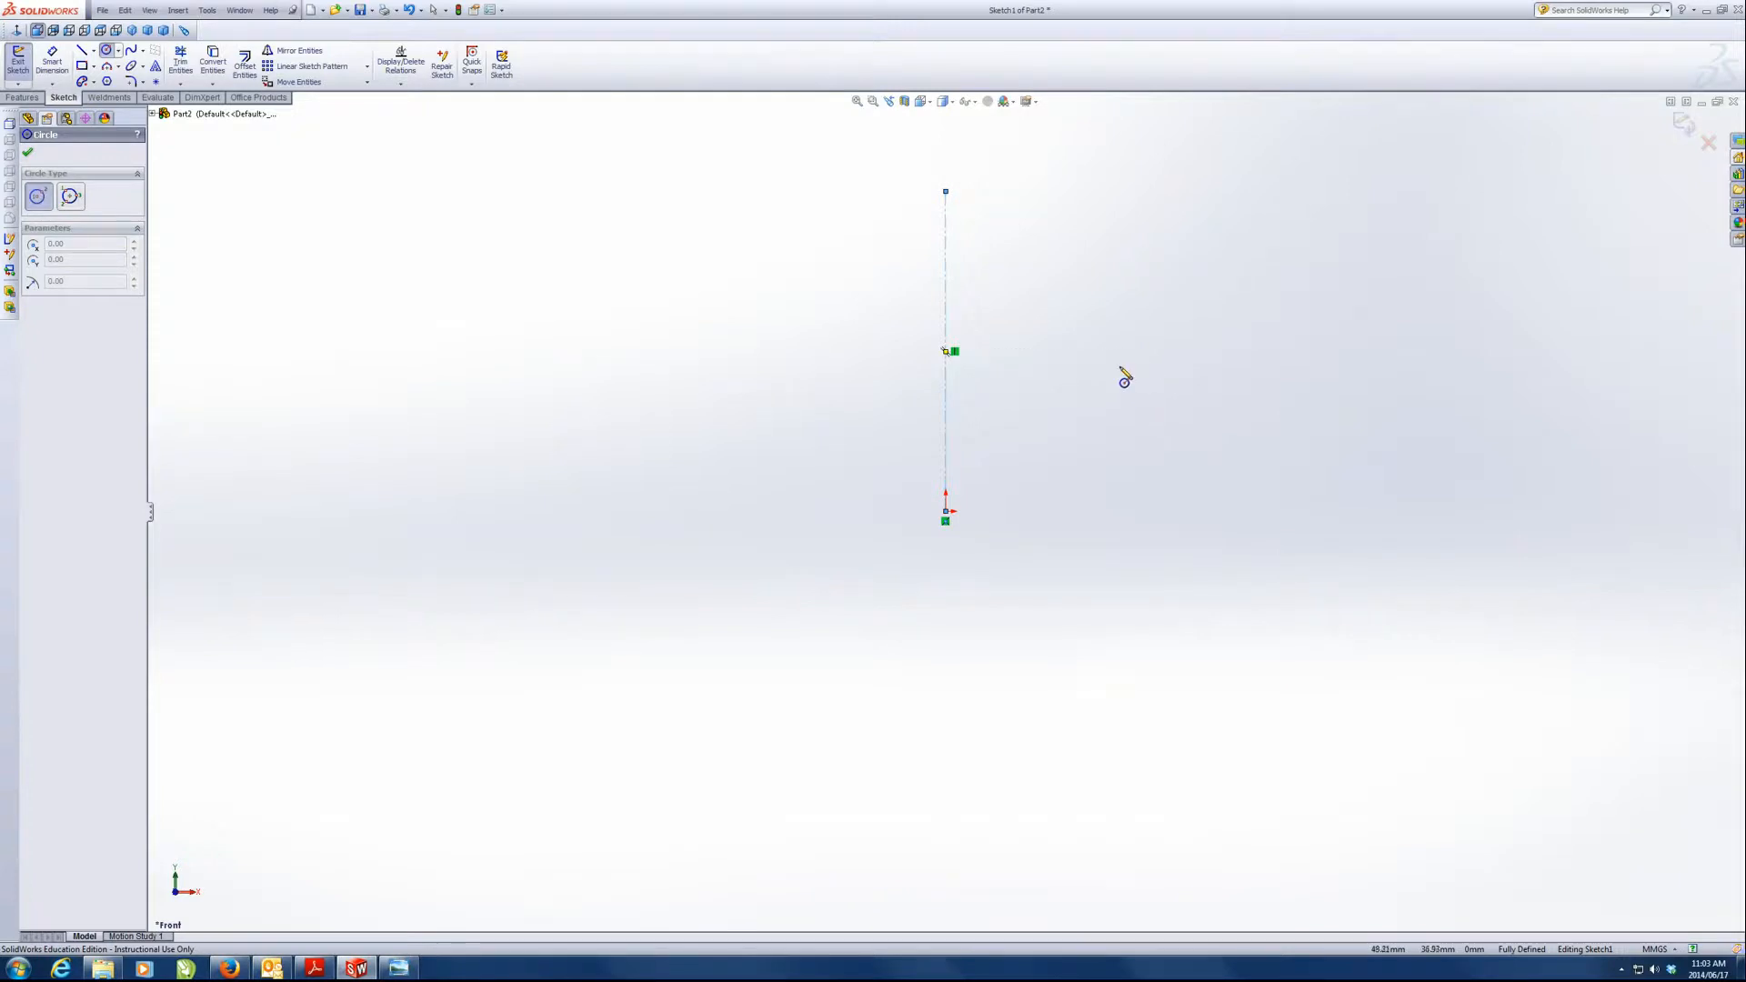
pyautogui.click(1116, 352)
pyautogui.click(1182, 330)
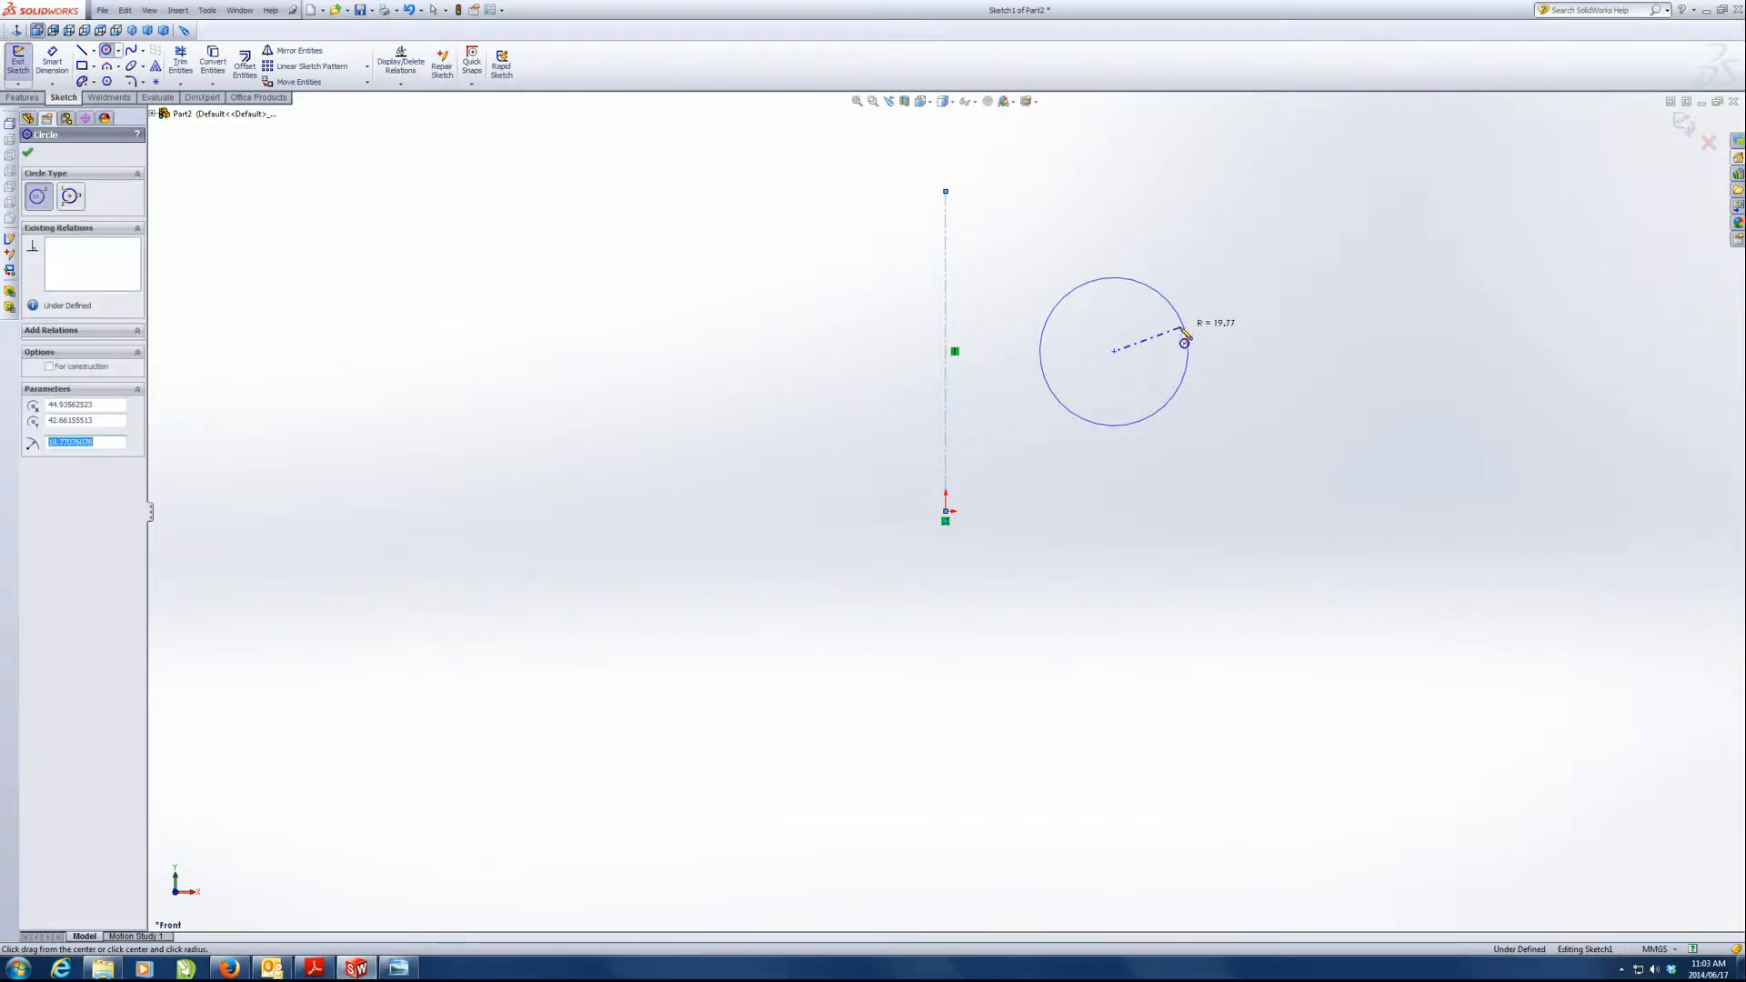
# - Sketch a second circle of about 17 mm radius on the left side of the centreline and delete it
pyautogui.click(755, 351)
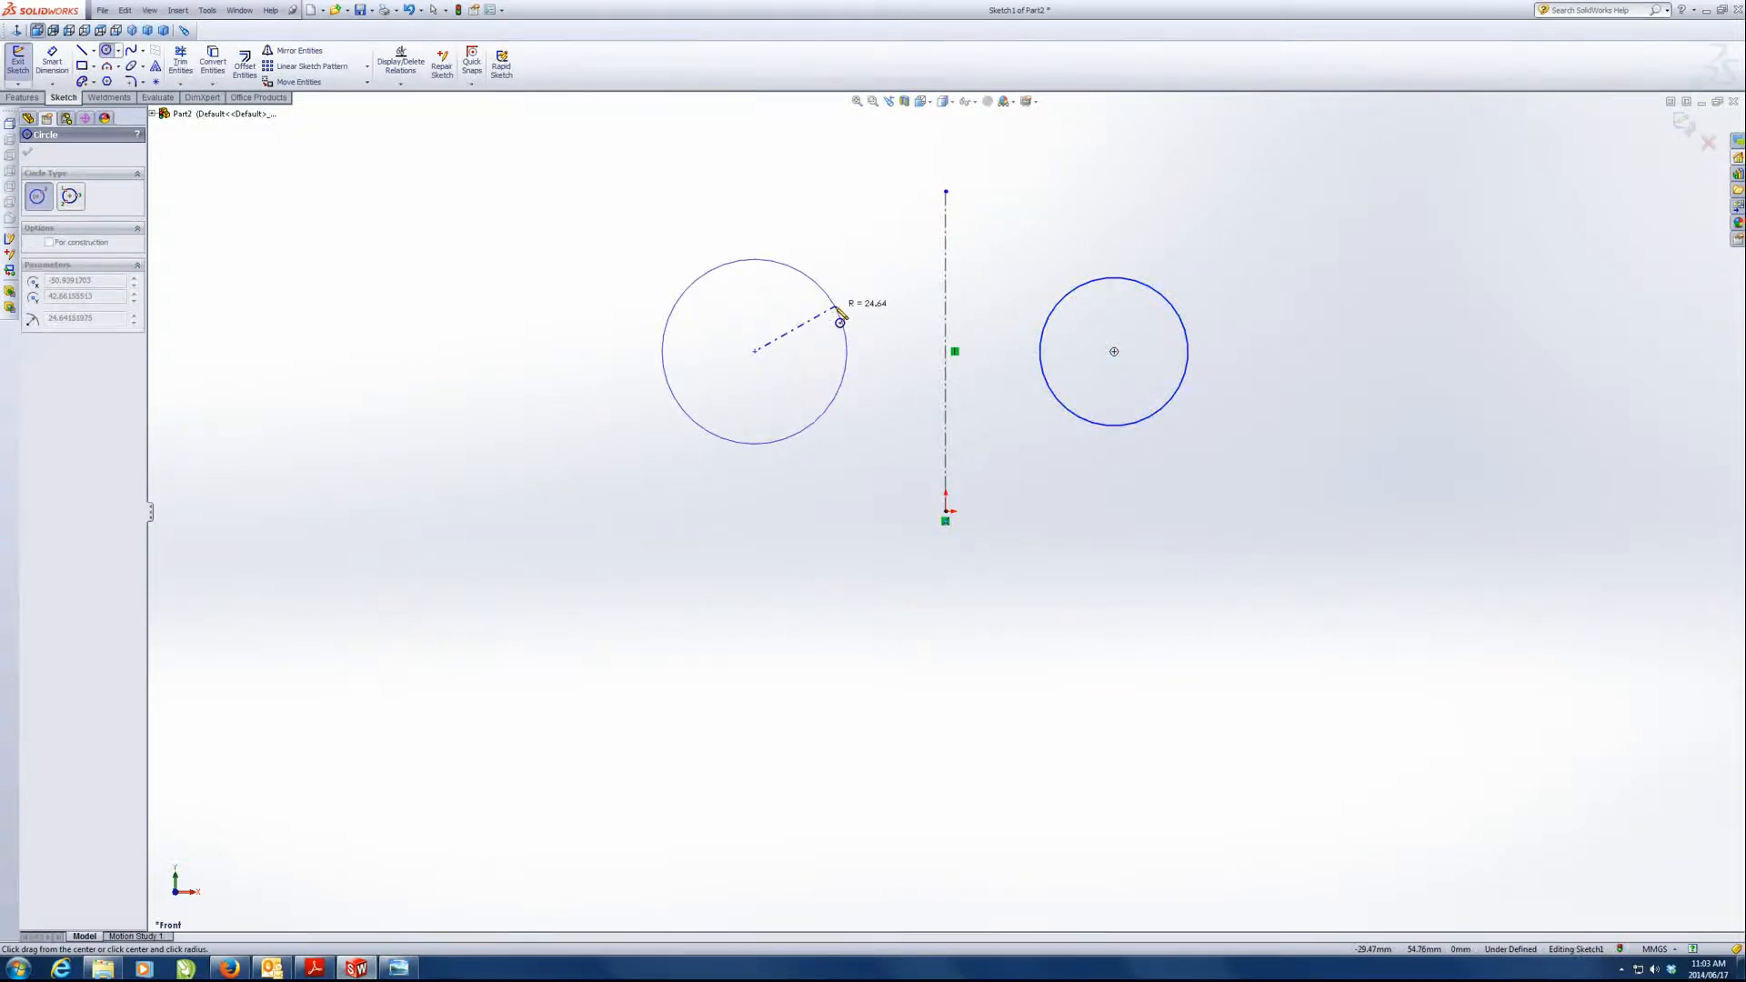
pyautogui.click(815, 326)
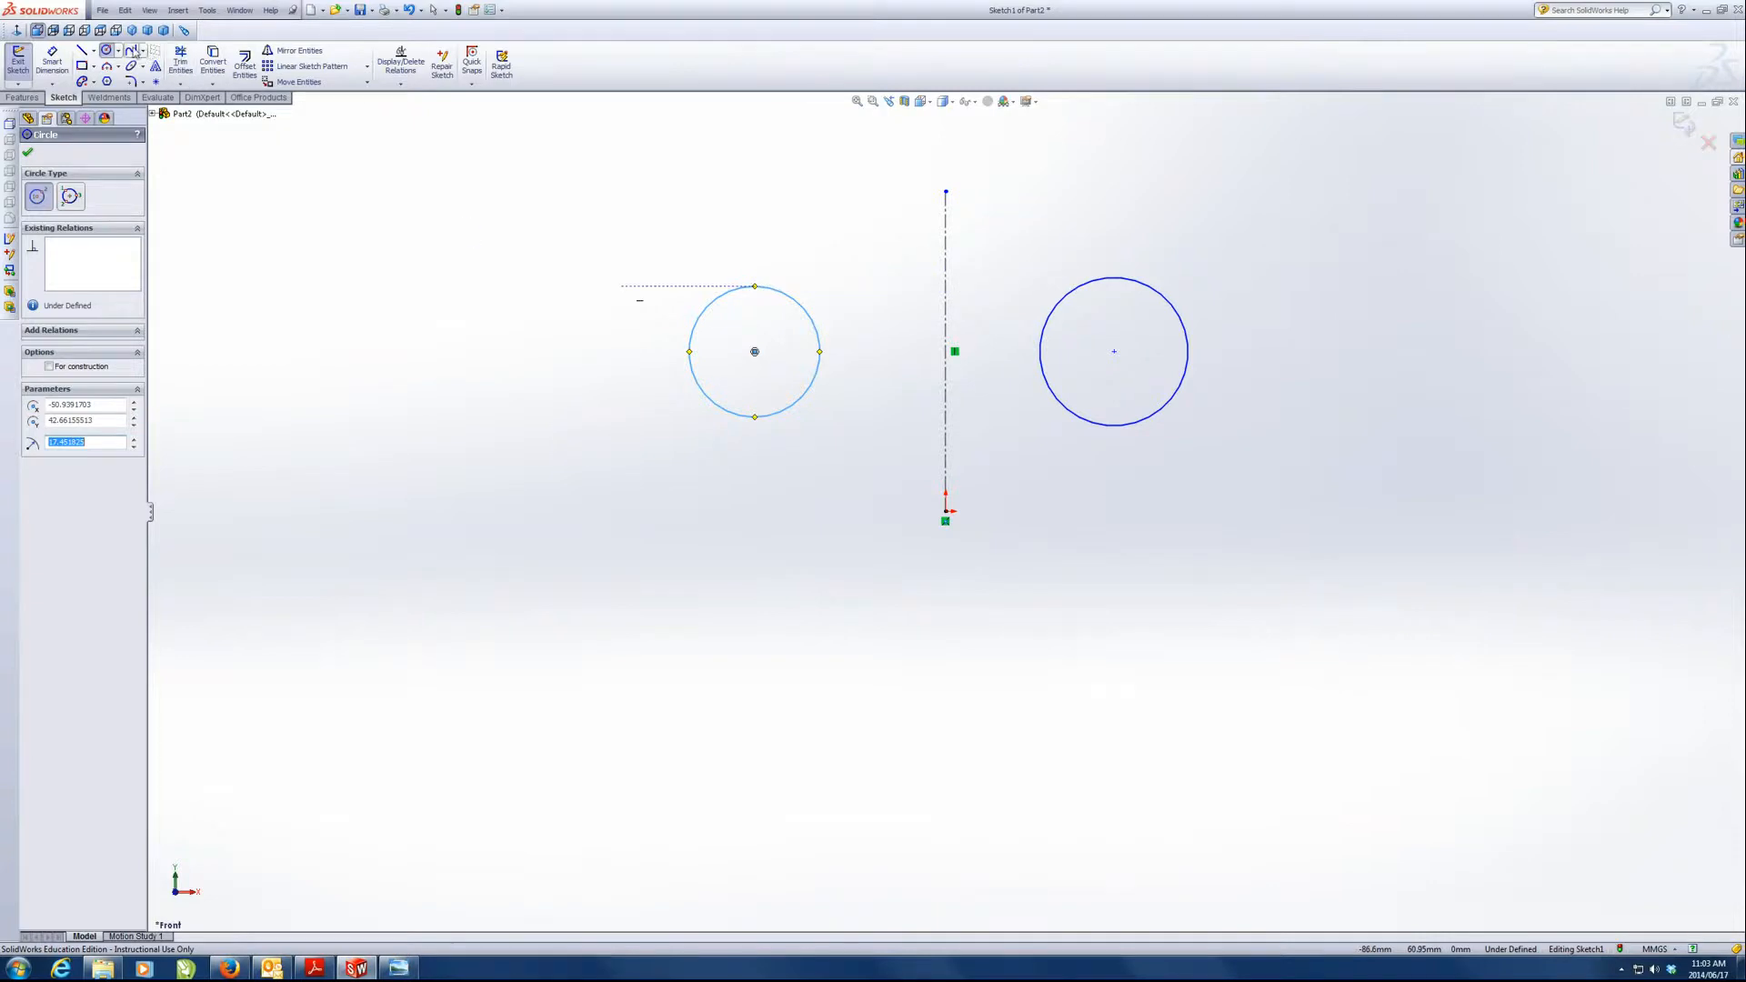
pyautogui.click(108, 50)
pyautogui.click(804, 391)
pyautogui.press('Delete')
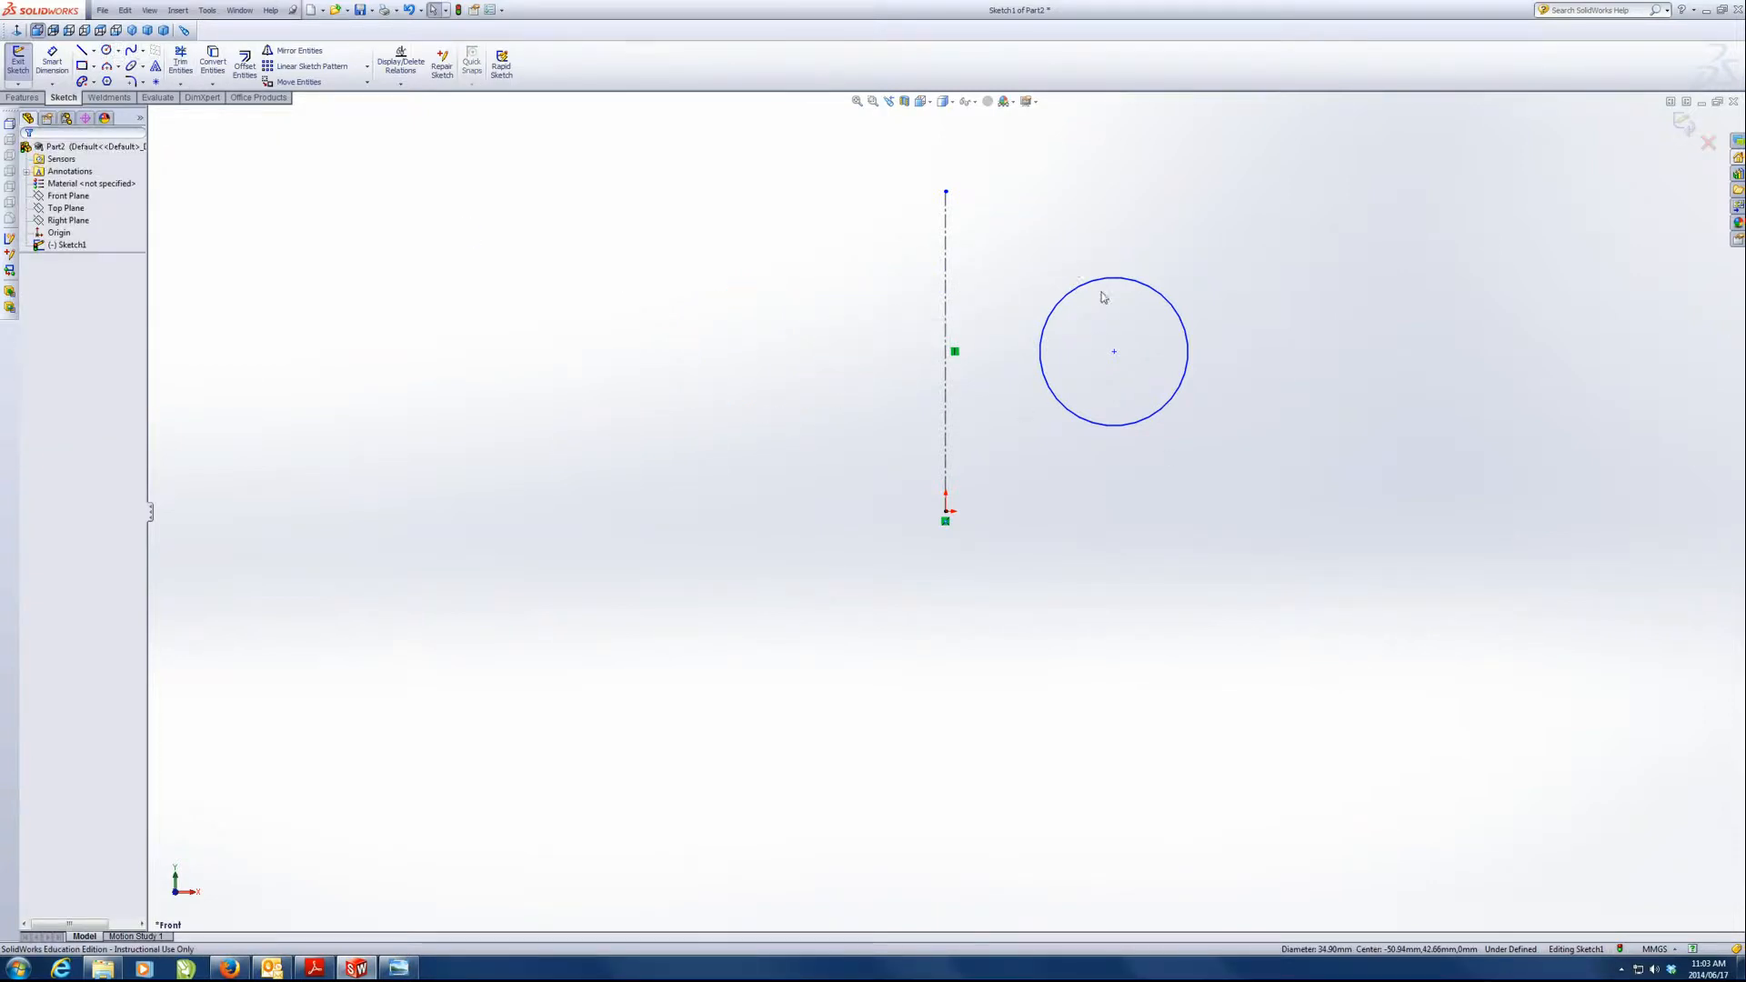
# - Move the circle slightly farther from the centreline and revolve it 360° around the centreline into a solid ring
pyautogui.moveTo(1114, 353); pyautogui.dragTo(1147, 349)
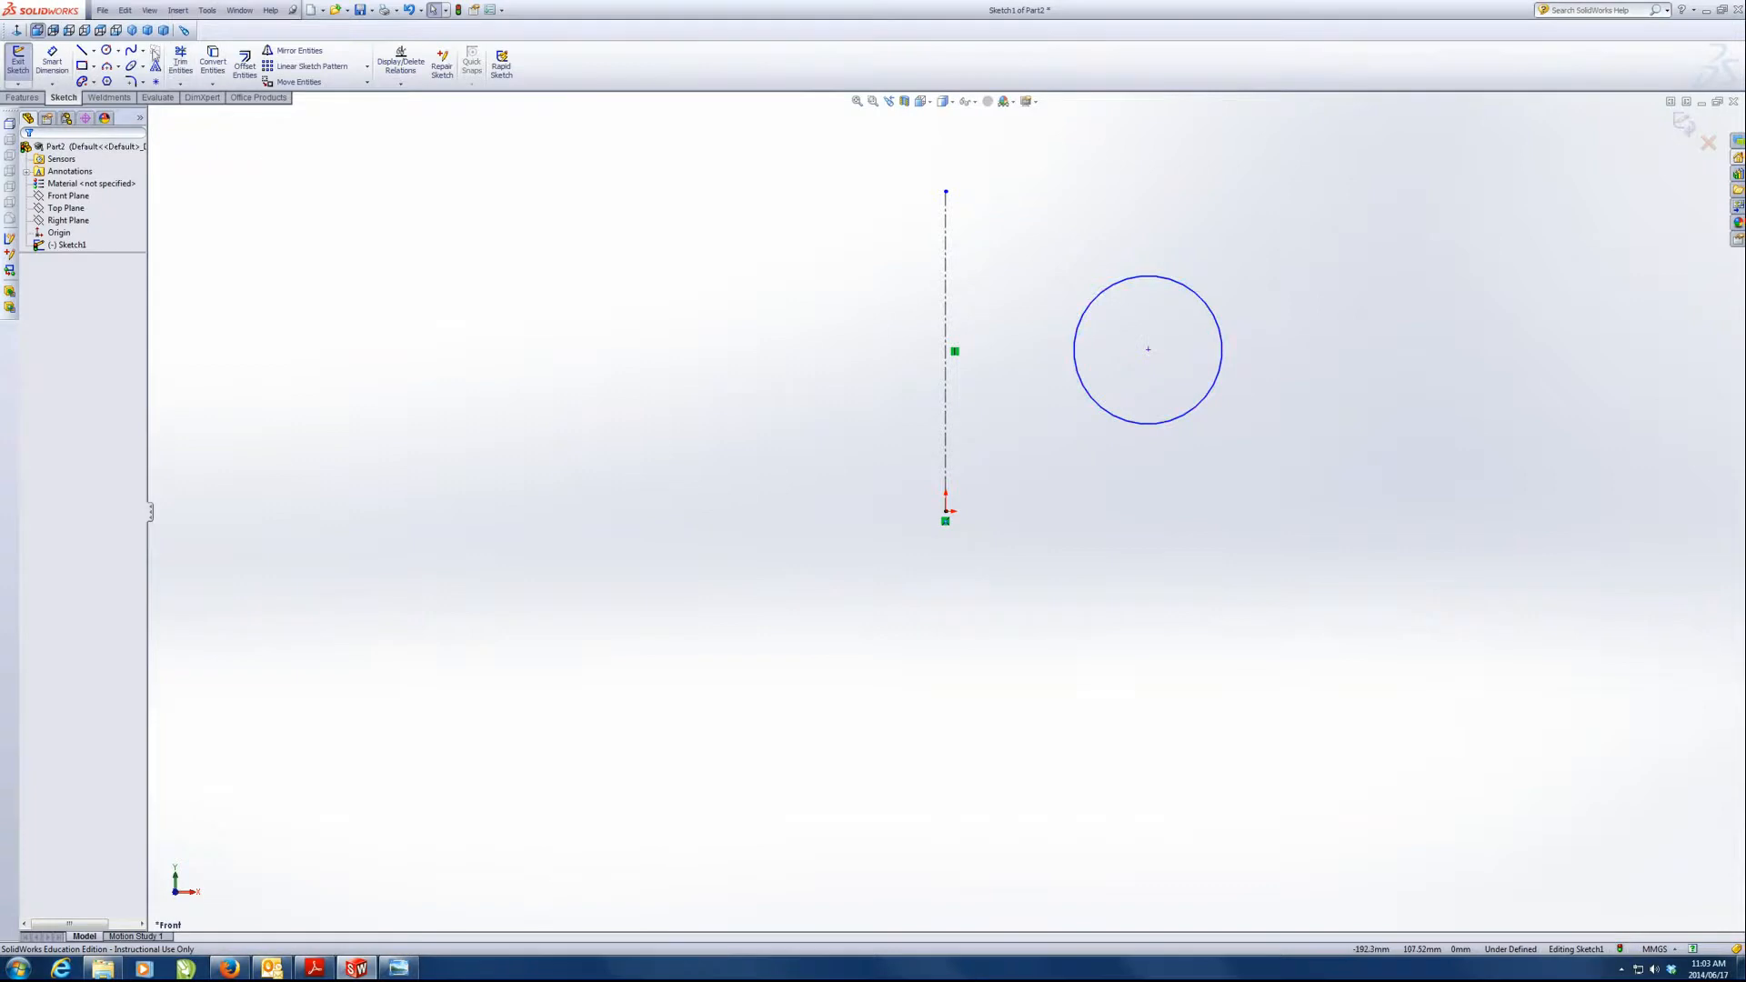
pyautogui.click(132, 32)
pyautogui.press('z')
pyautogui.press('z')
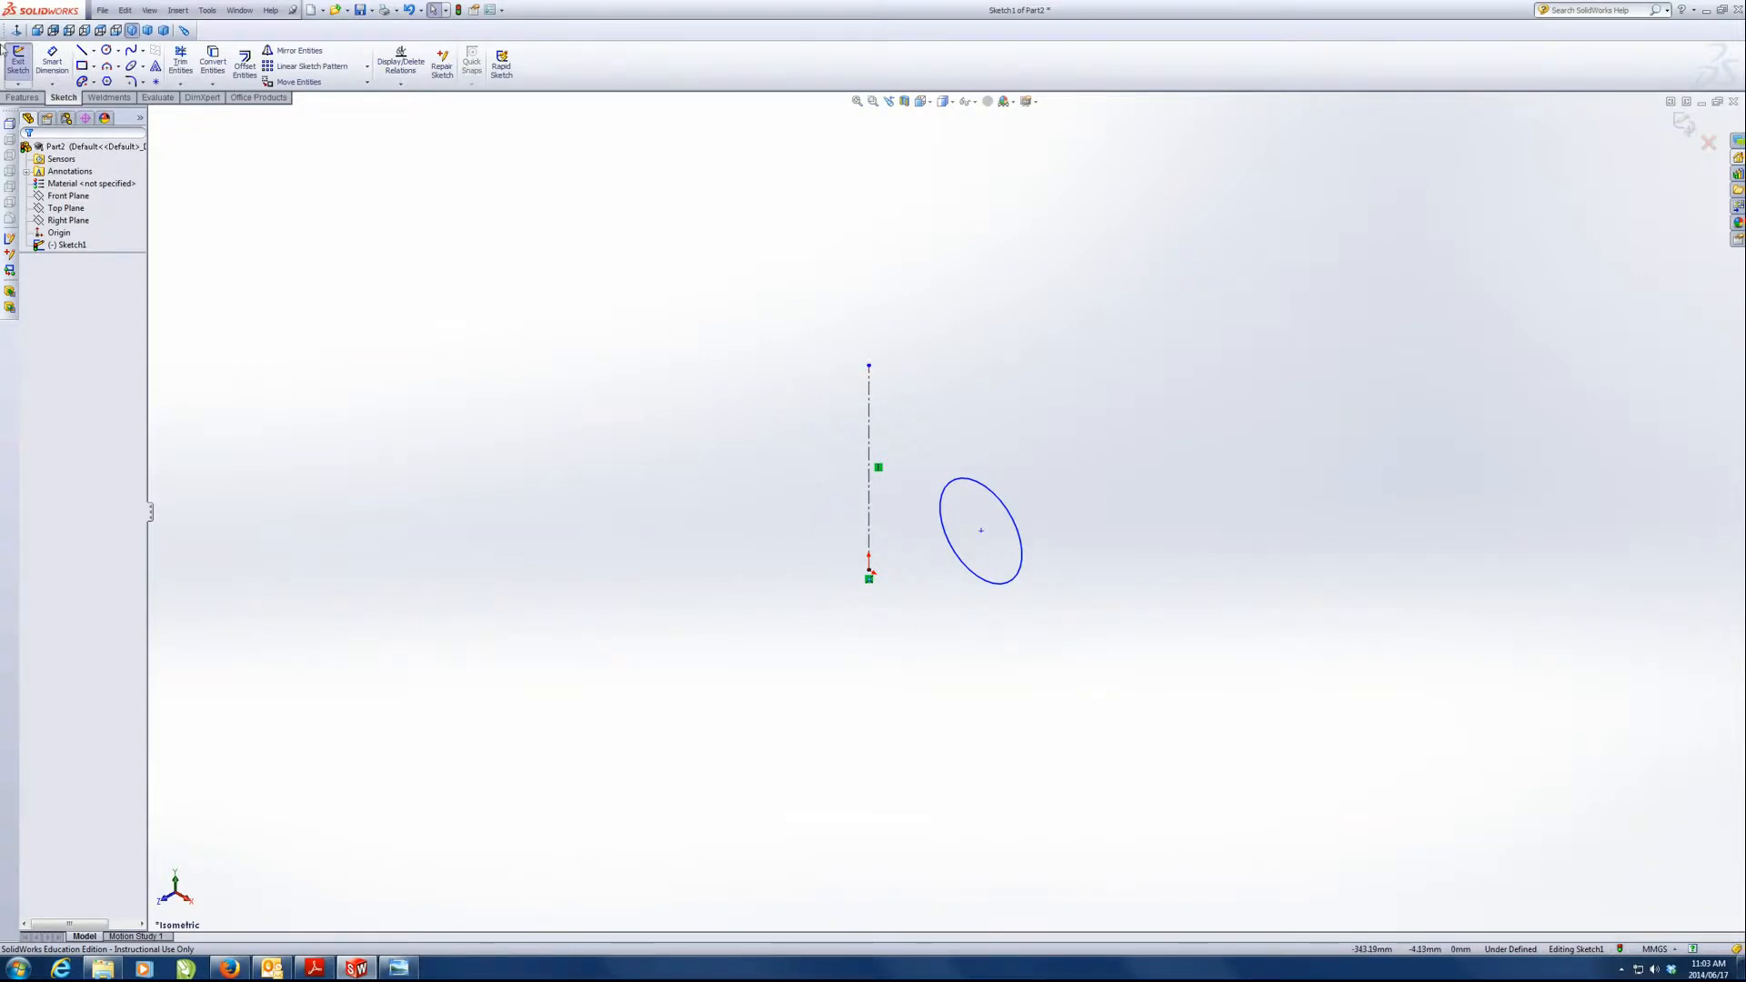
pyautogui.click(22, 97)
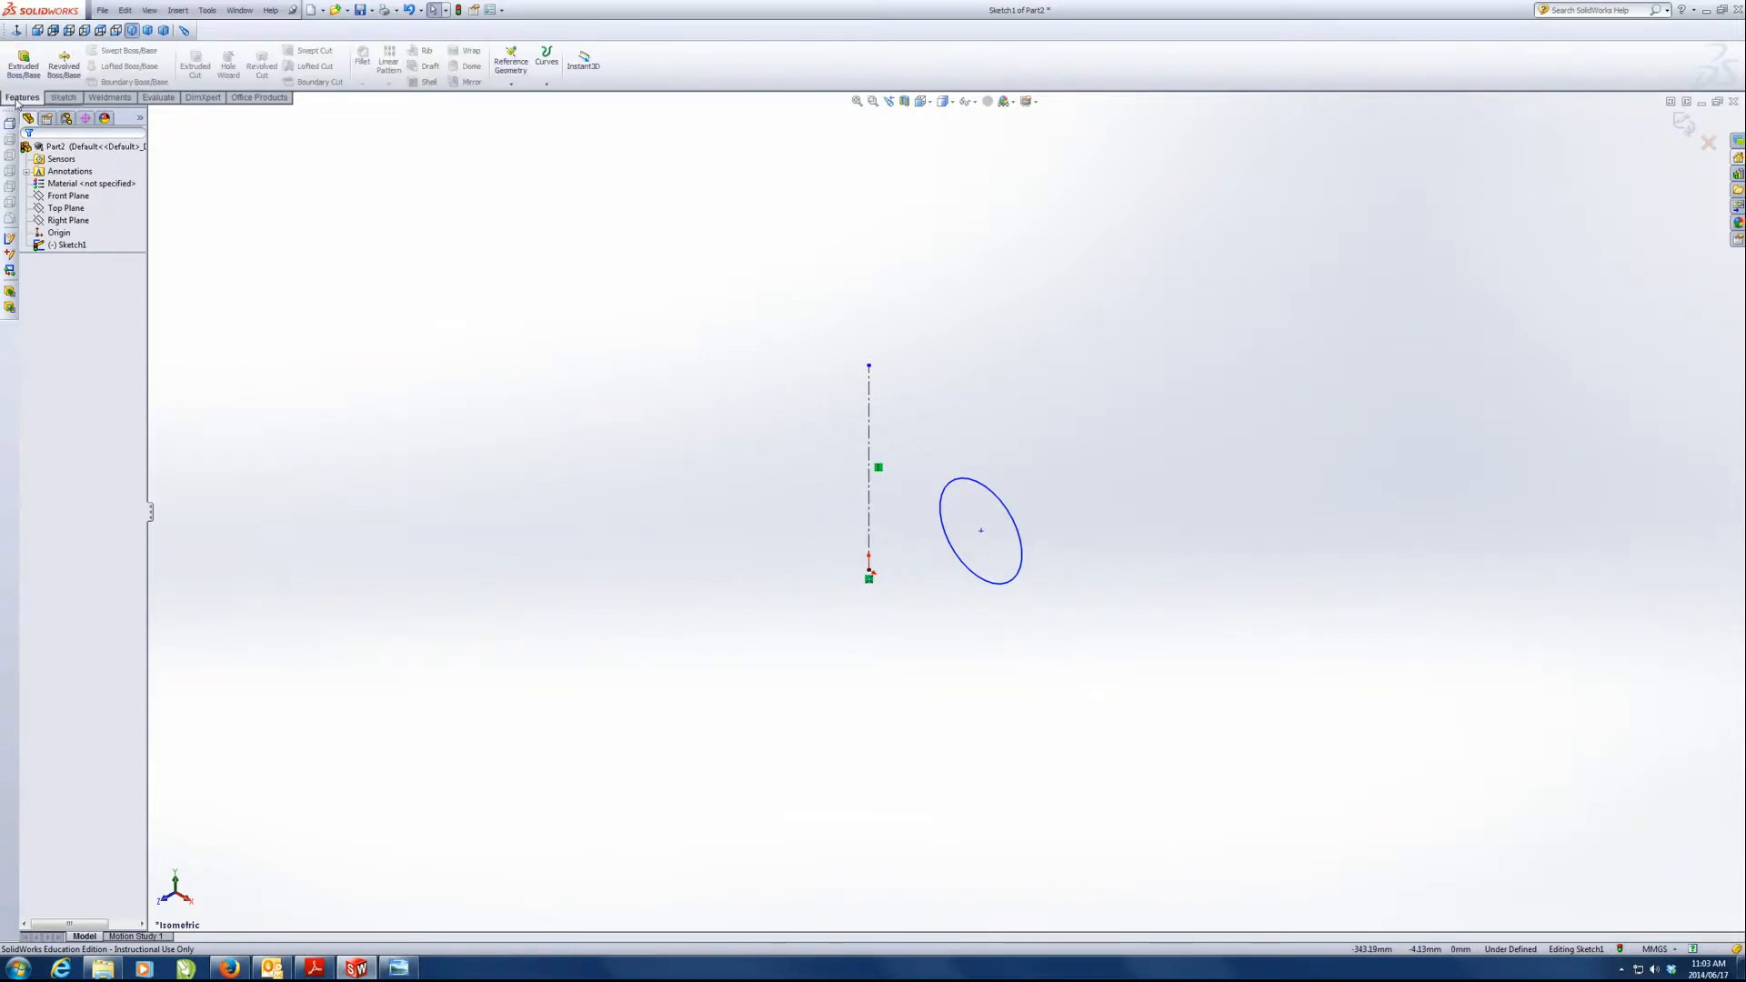
pyautogui.click(64, 65)
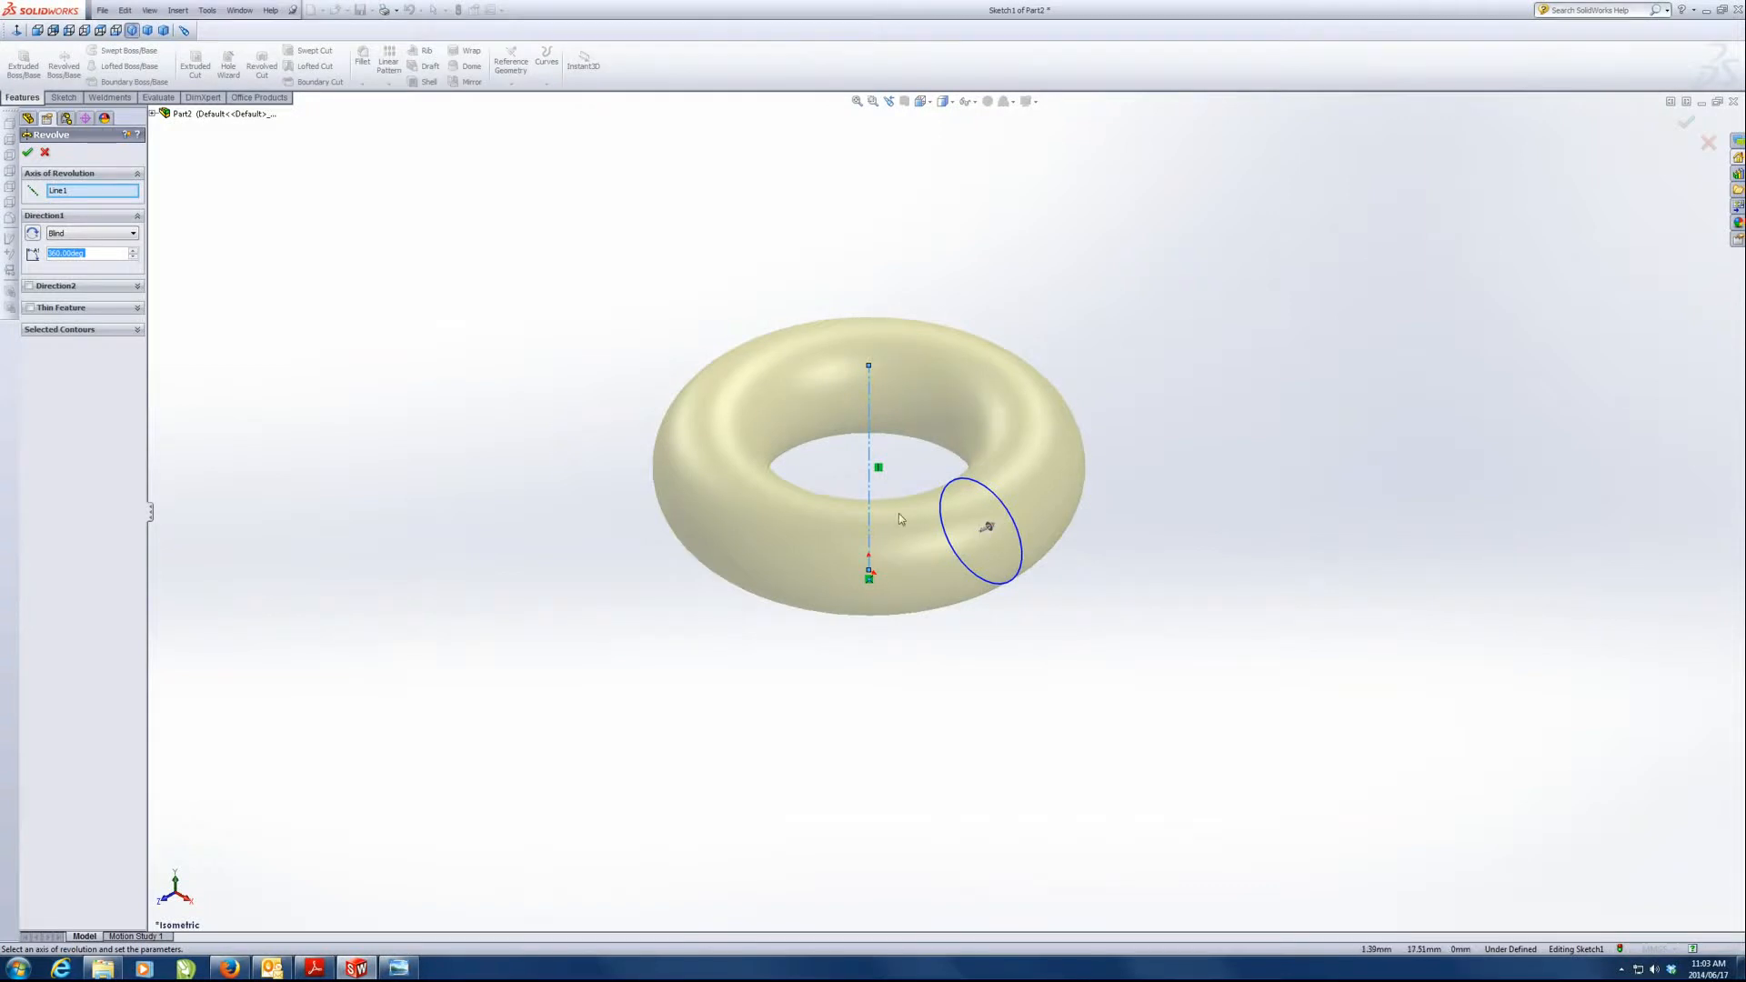
pyautogui.click(30, 154)
pyautogui.moveTo(837, 577); pyautogui.dragTo(377, 341, button='middle')
pyautogui.moveTo(514, 586); pyautogui.dragTo(769, 481, button='middle')
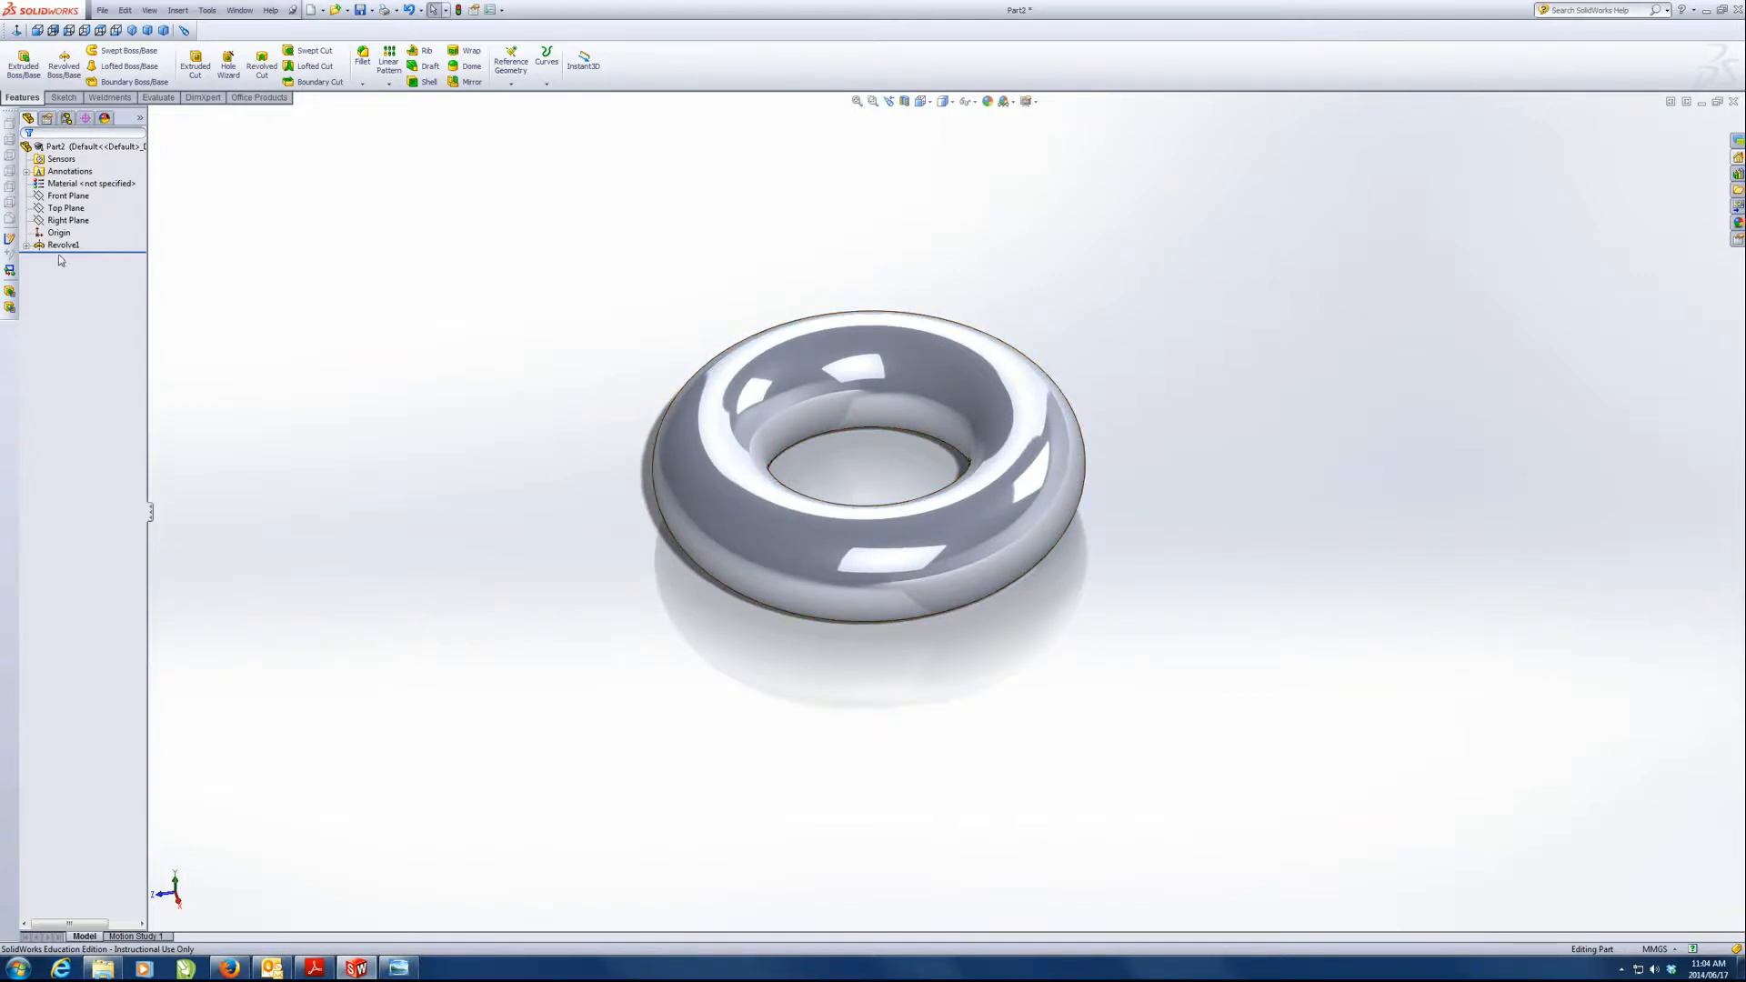
# - Open the revolved ring's sketch for editing and examine the gap between the centreline and the circle face-on
pyautogui.rightClick(59, 245)
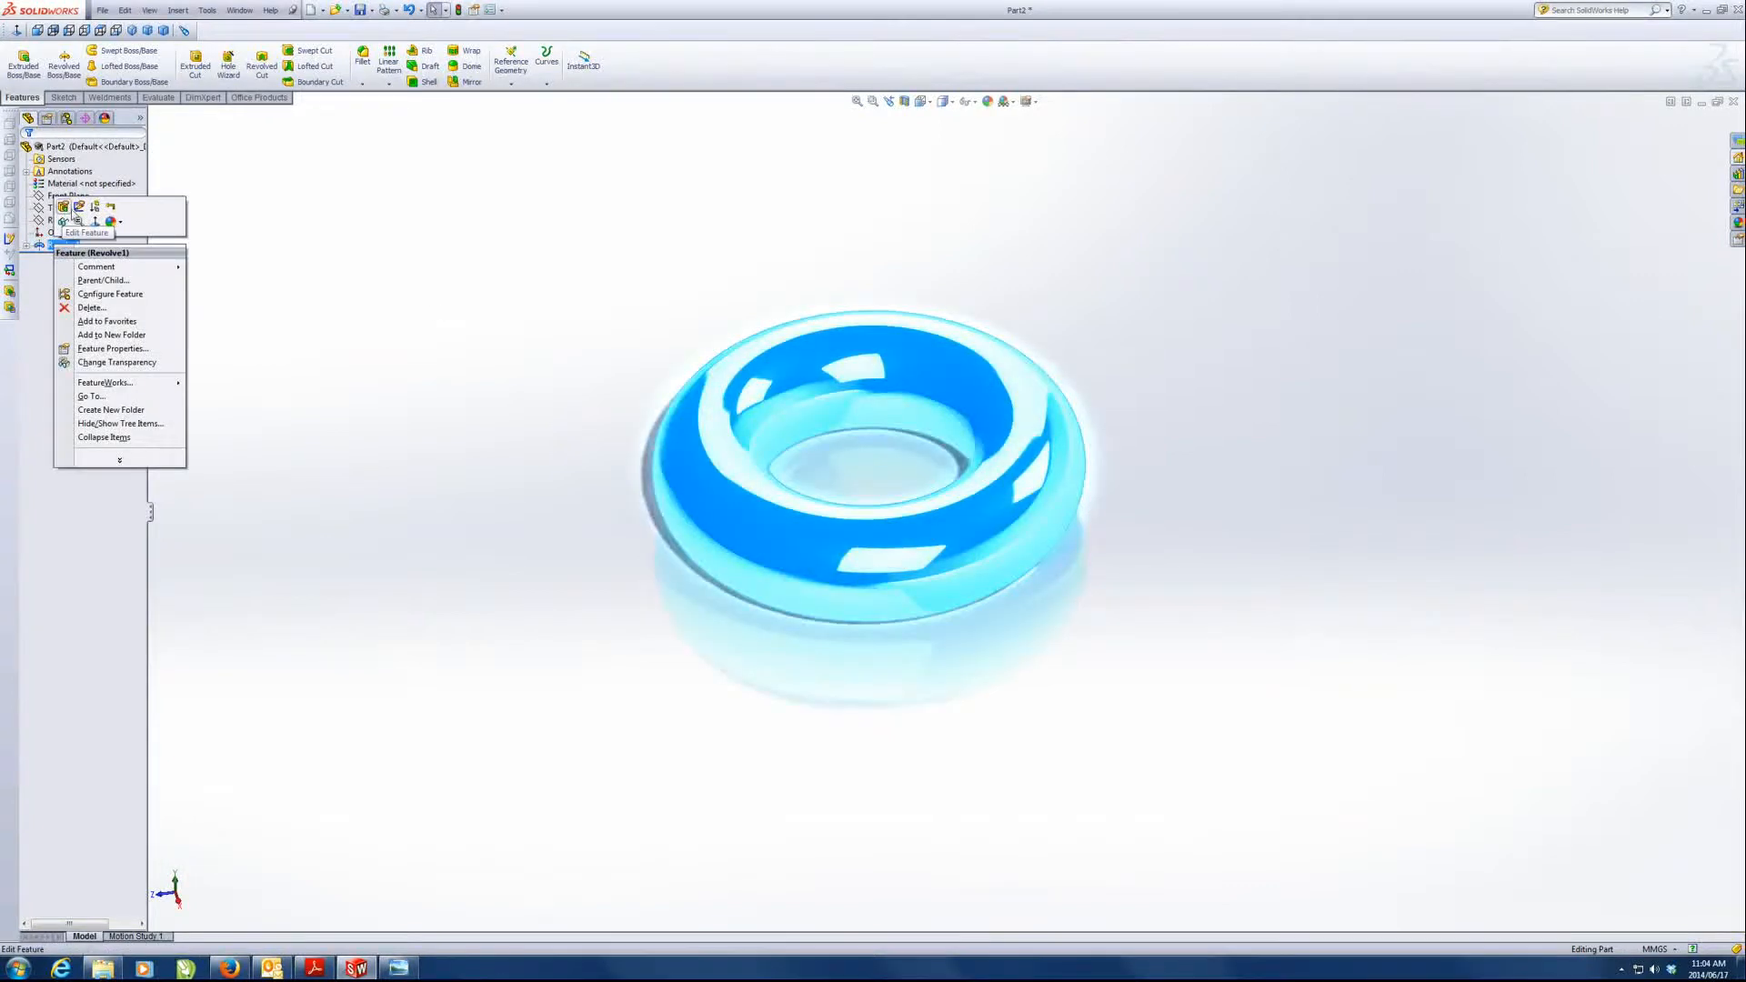
pyautogui.click(79, 207)
pyautogui.press('space')
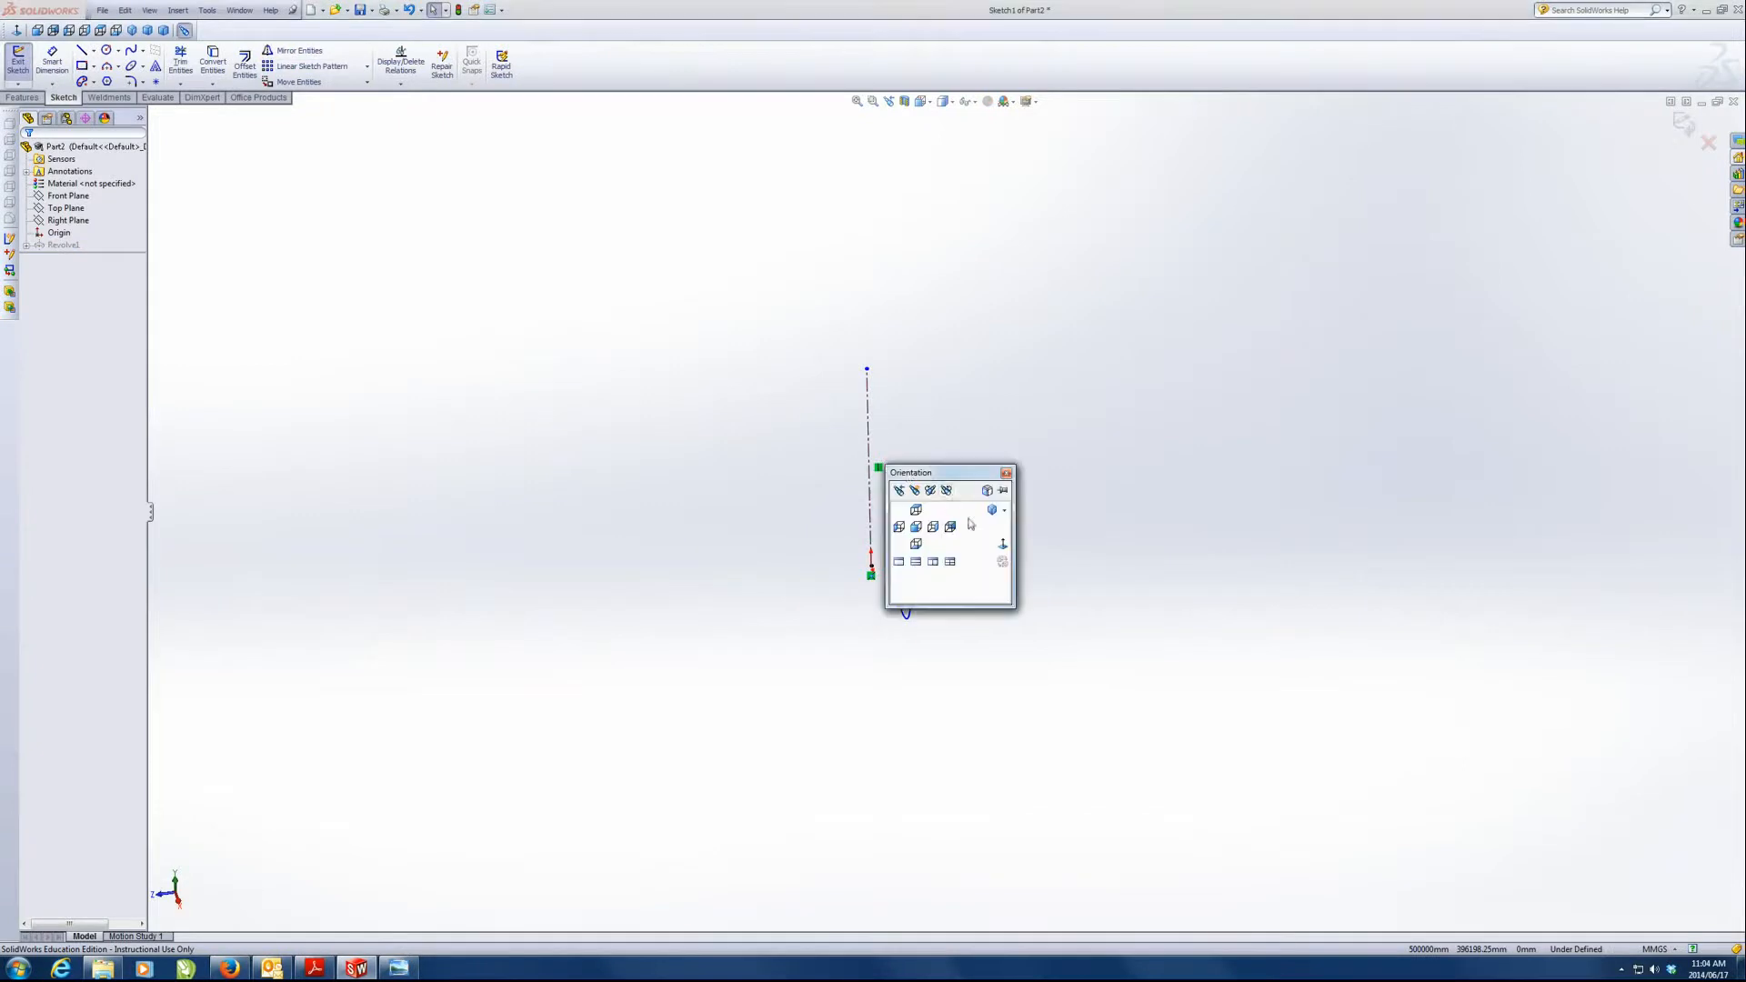
pyautogui.click(1003, 545)
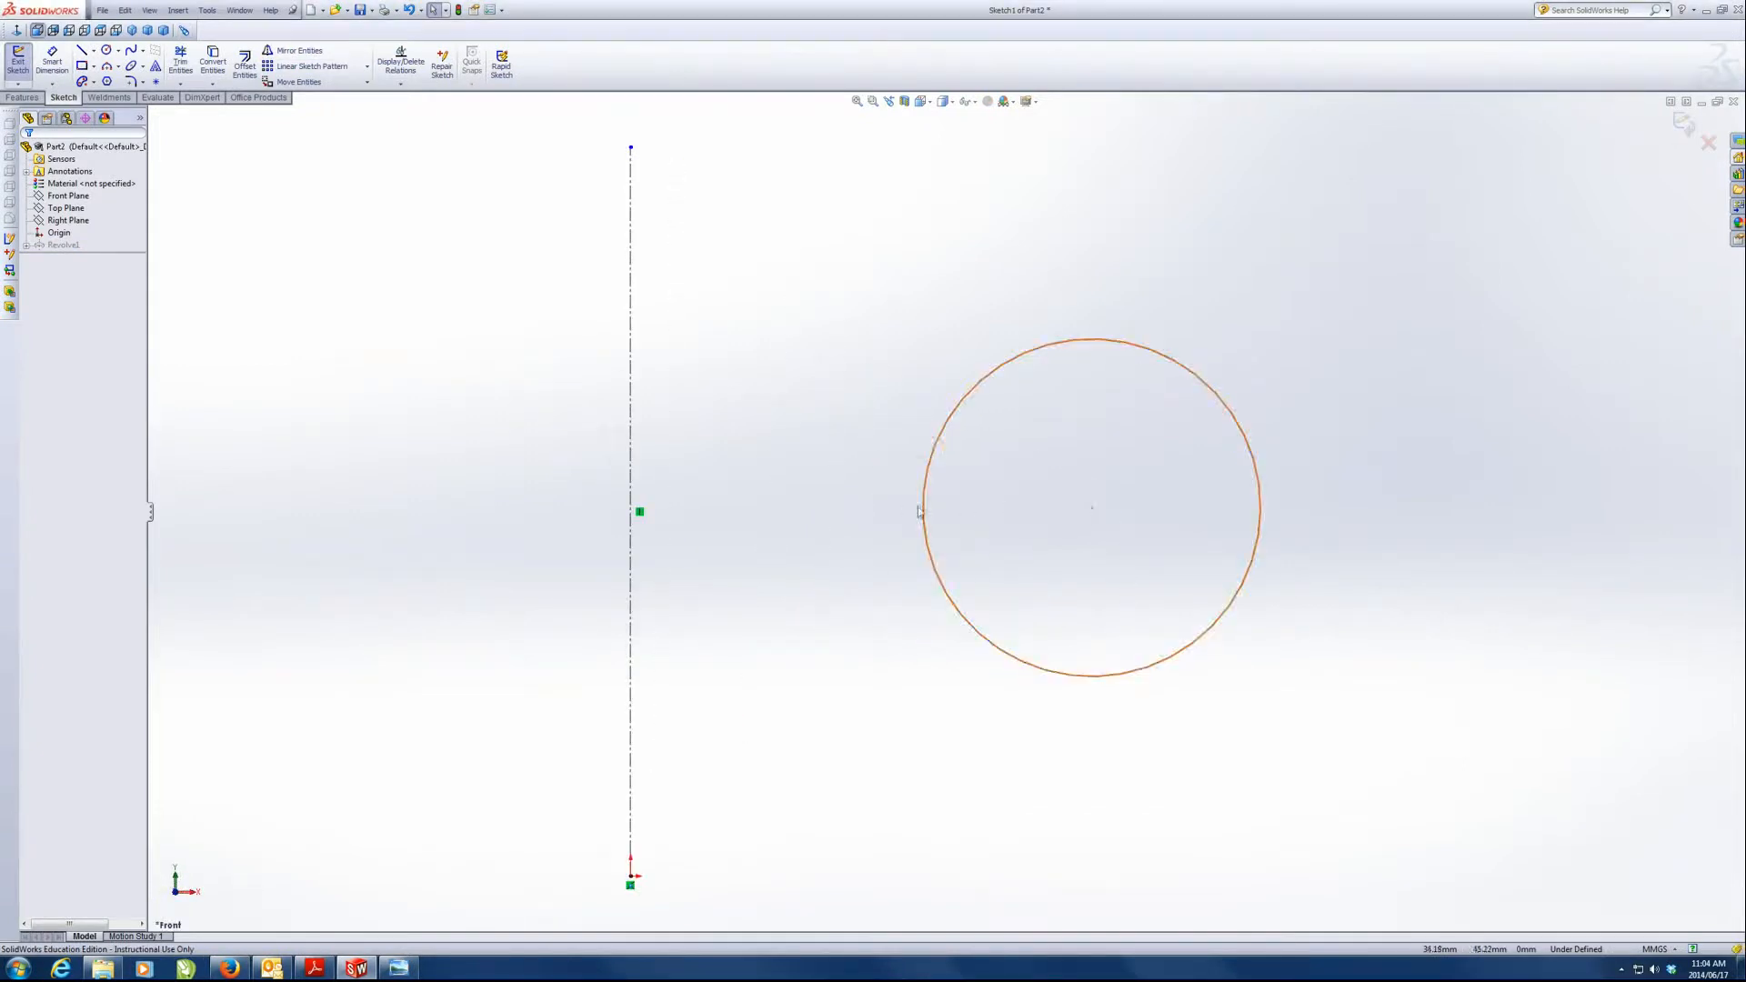
pyautogui.click(638, 514)
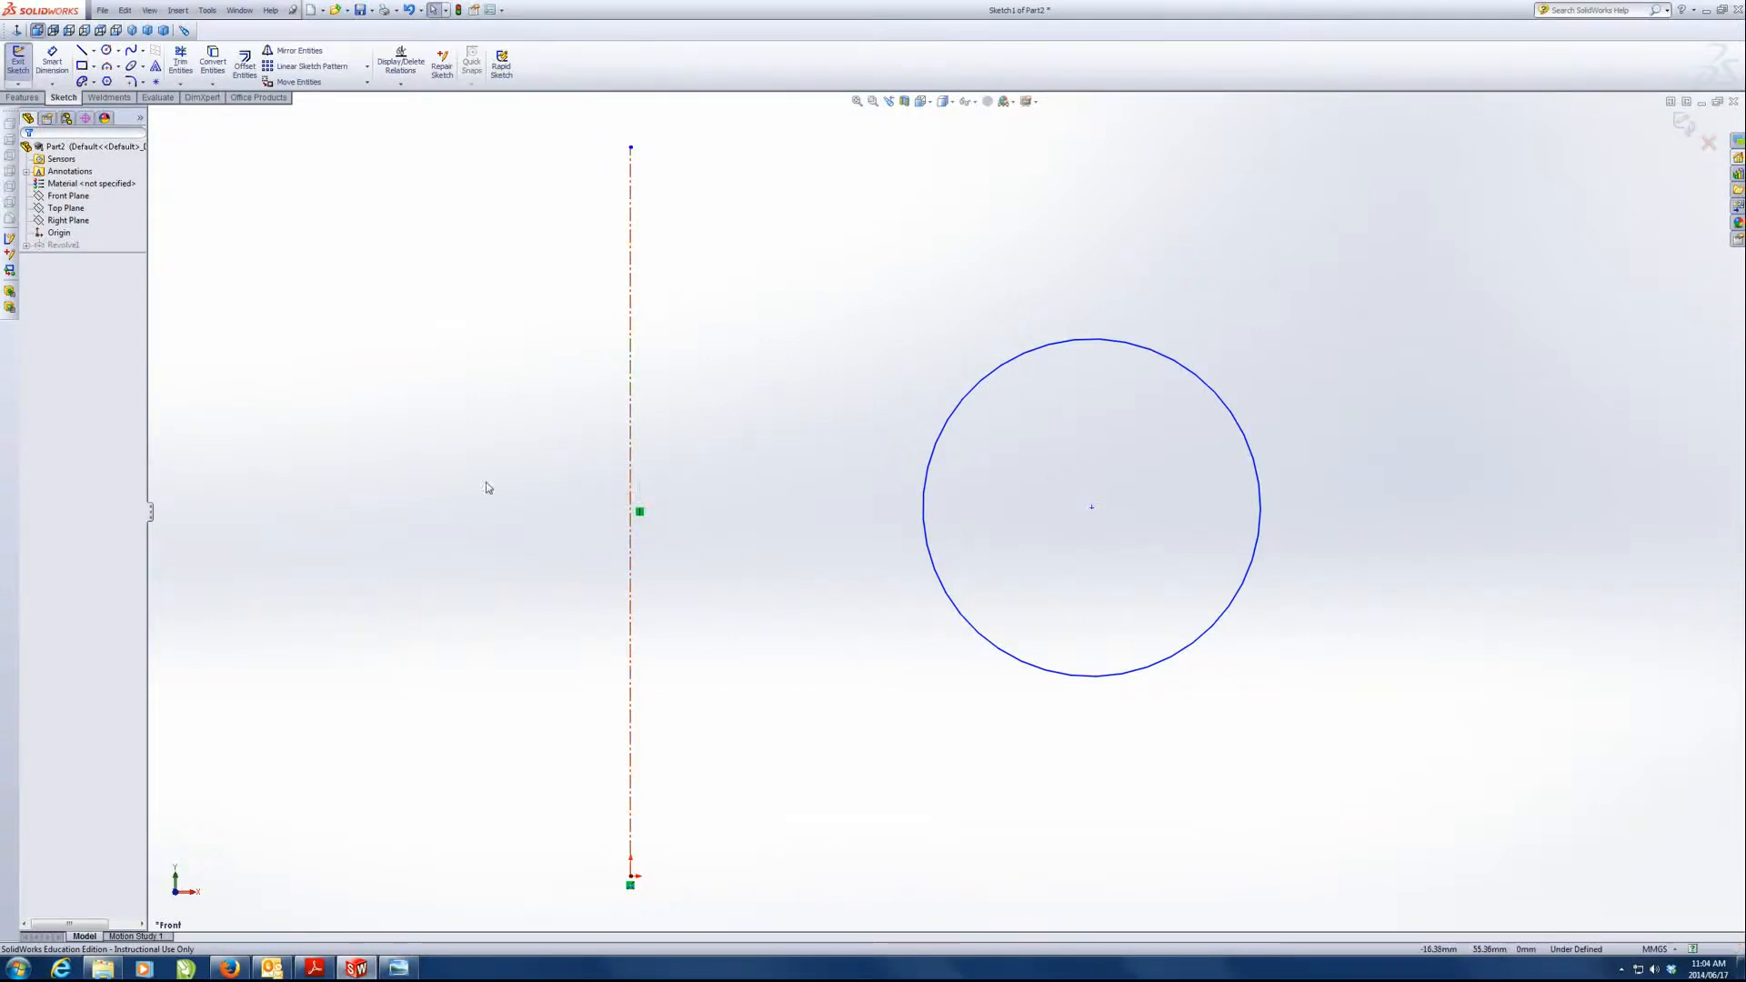
pyautogui.click(790, 513)
# - Switch to Adobe Reader and mark the gap between the centreline and the pulley profile in the study guide's example drawing
pyautogui.click(316, 969)
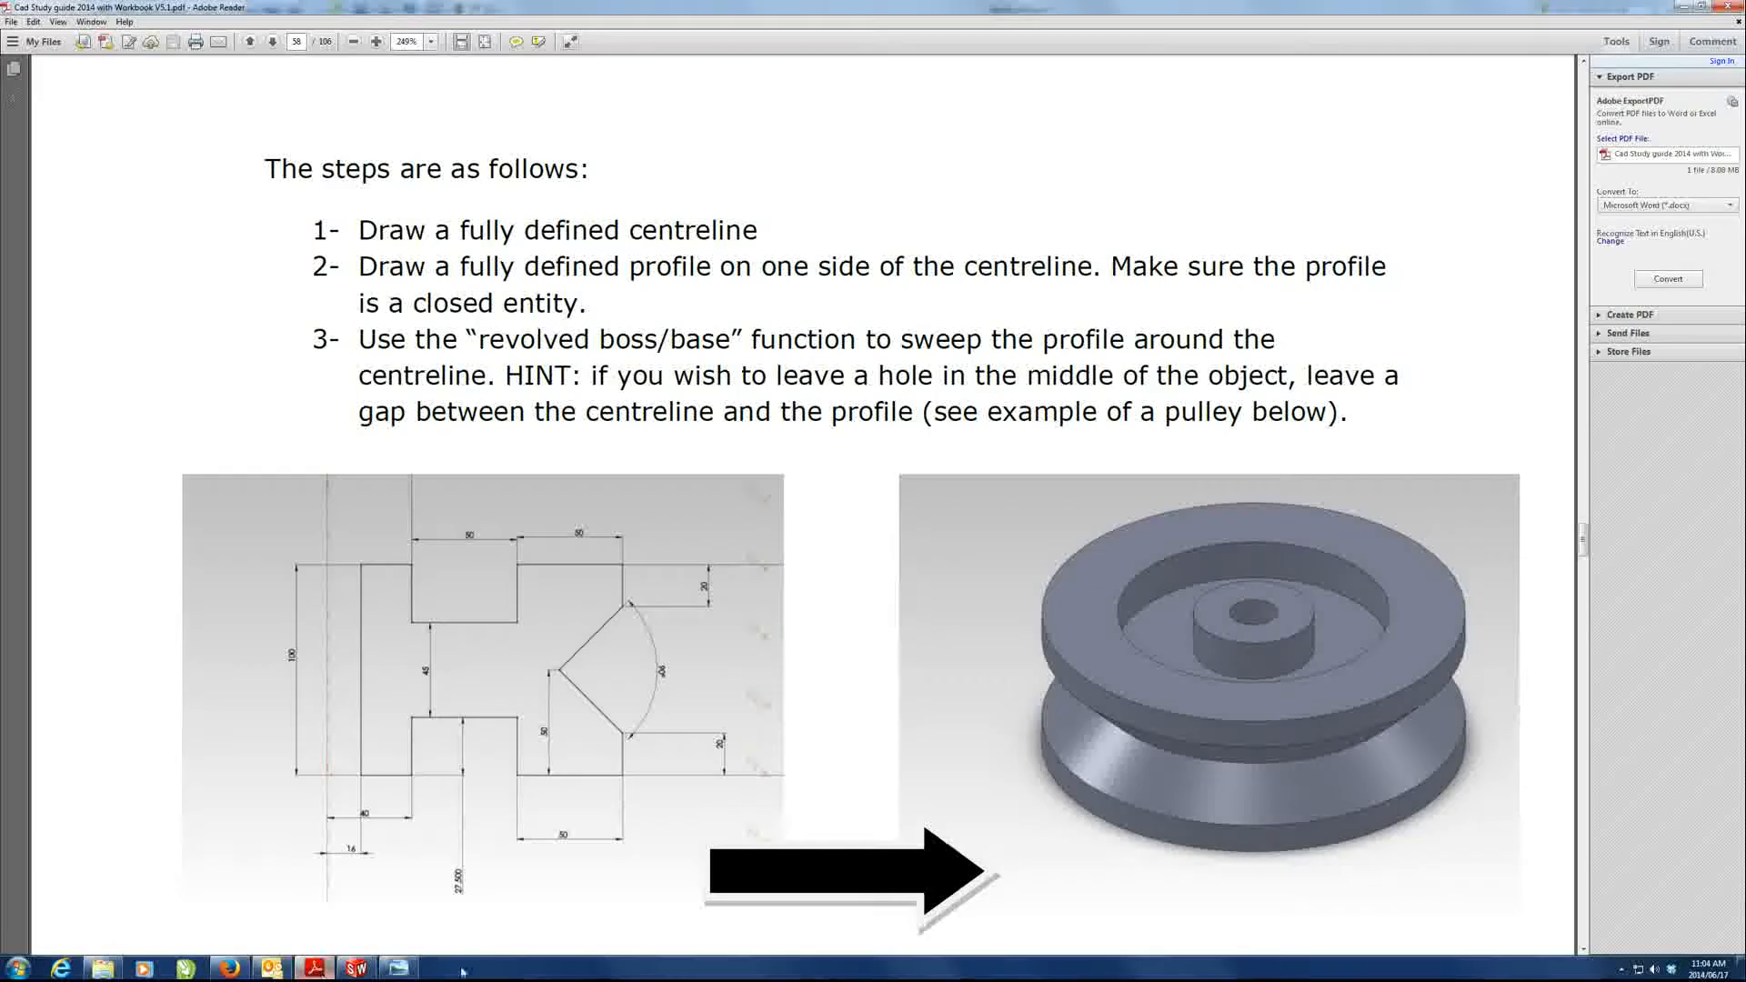
pyautogui.scroll(-2, 804, 530)
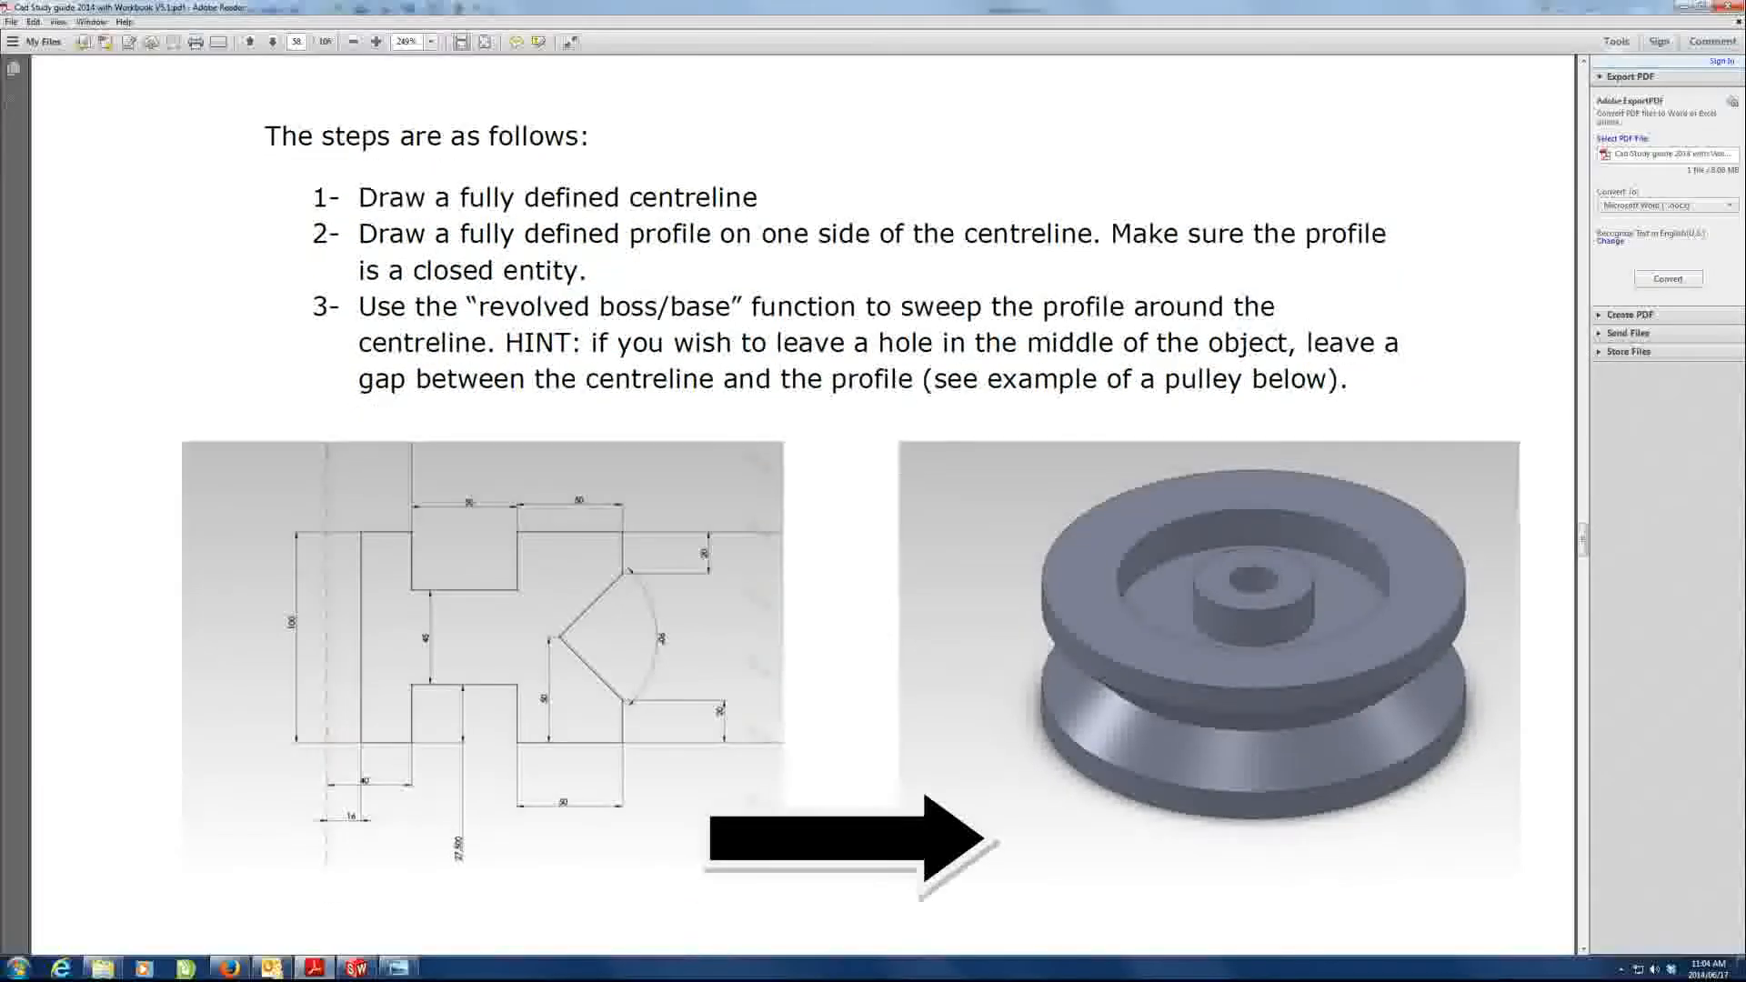
pyautogui.moveTo(326, 496)
pyautogui.mouseDown()
pyautogui.moveTo(357, 534)
pyautogui.moveTo(361, 707)
pyautogui.mouseUp()
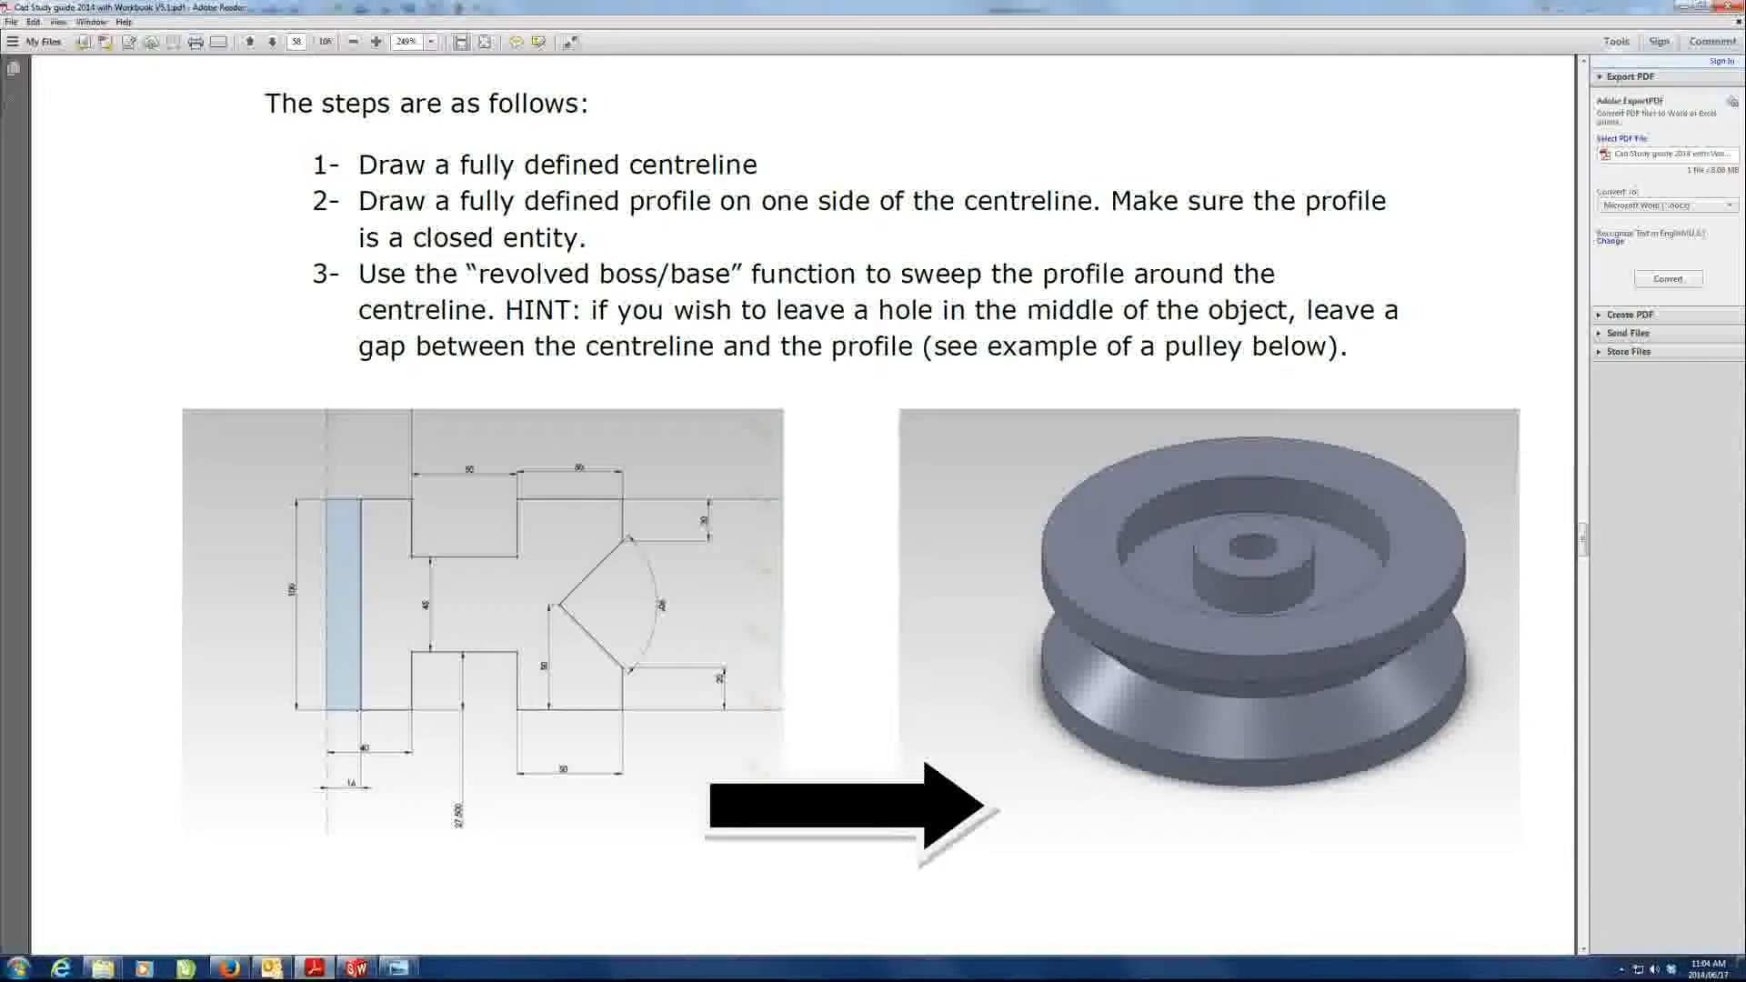
pyautogui.click(351, 534)
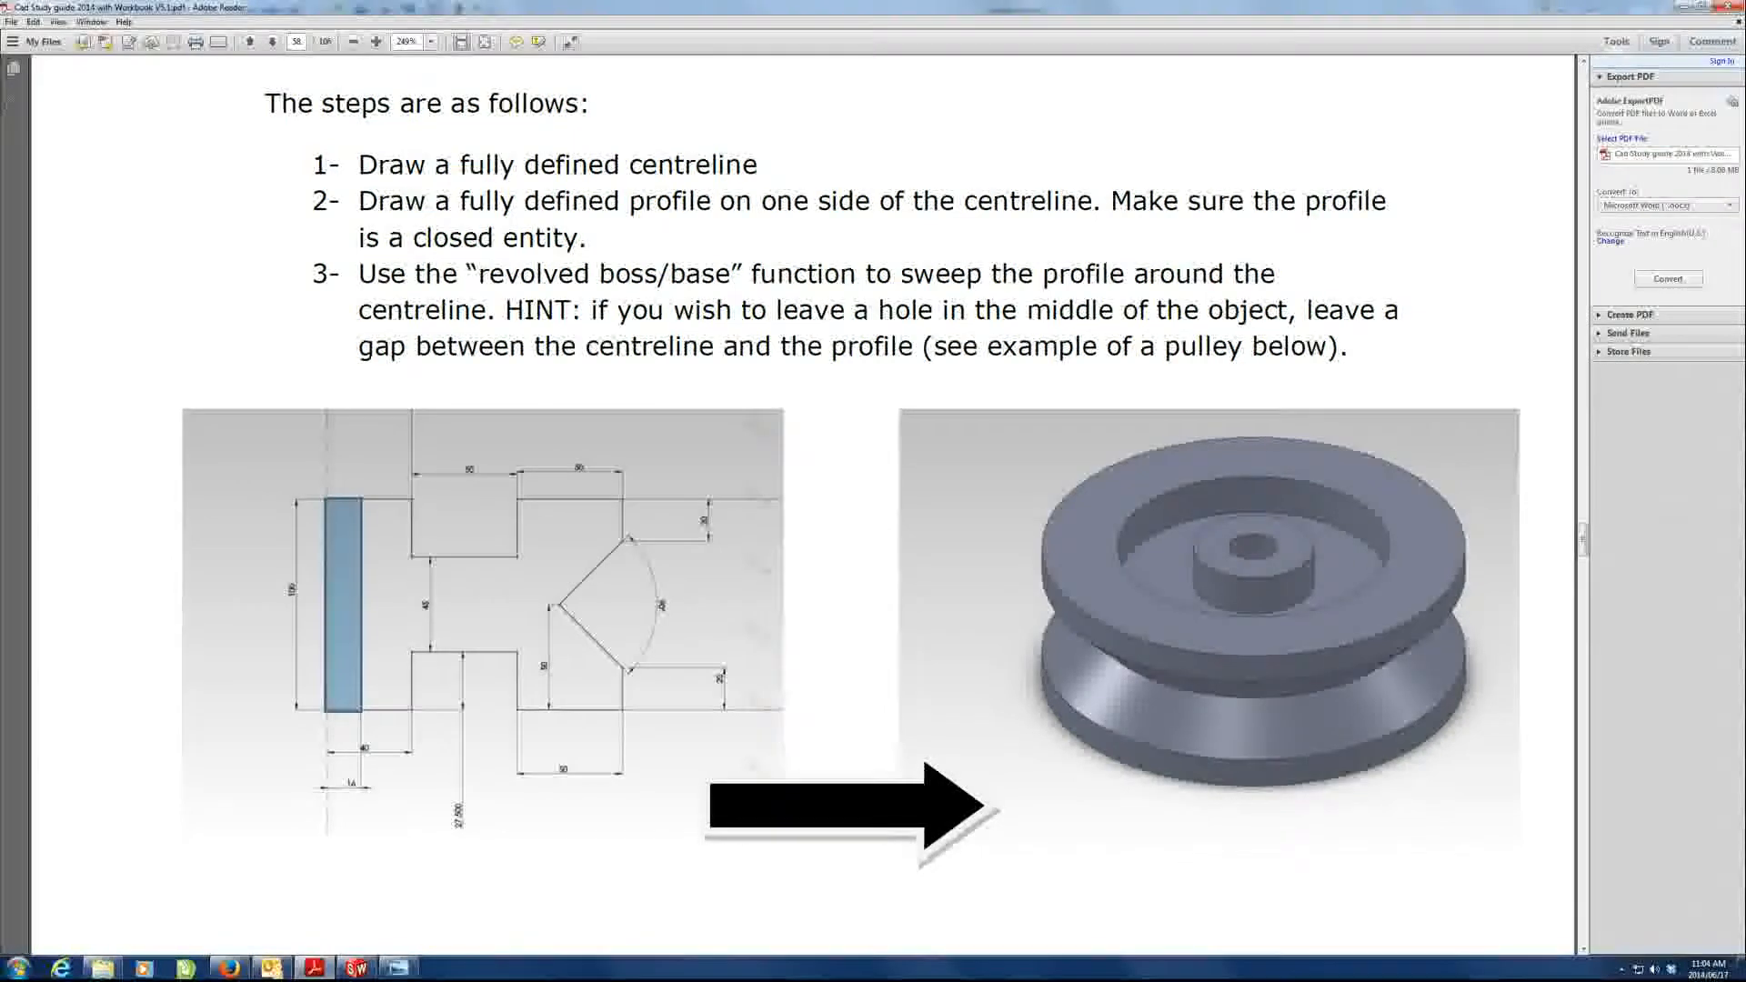
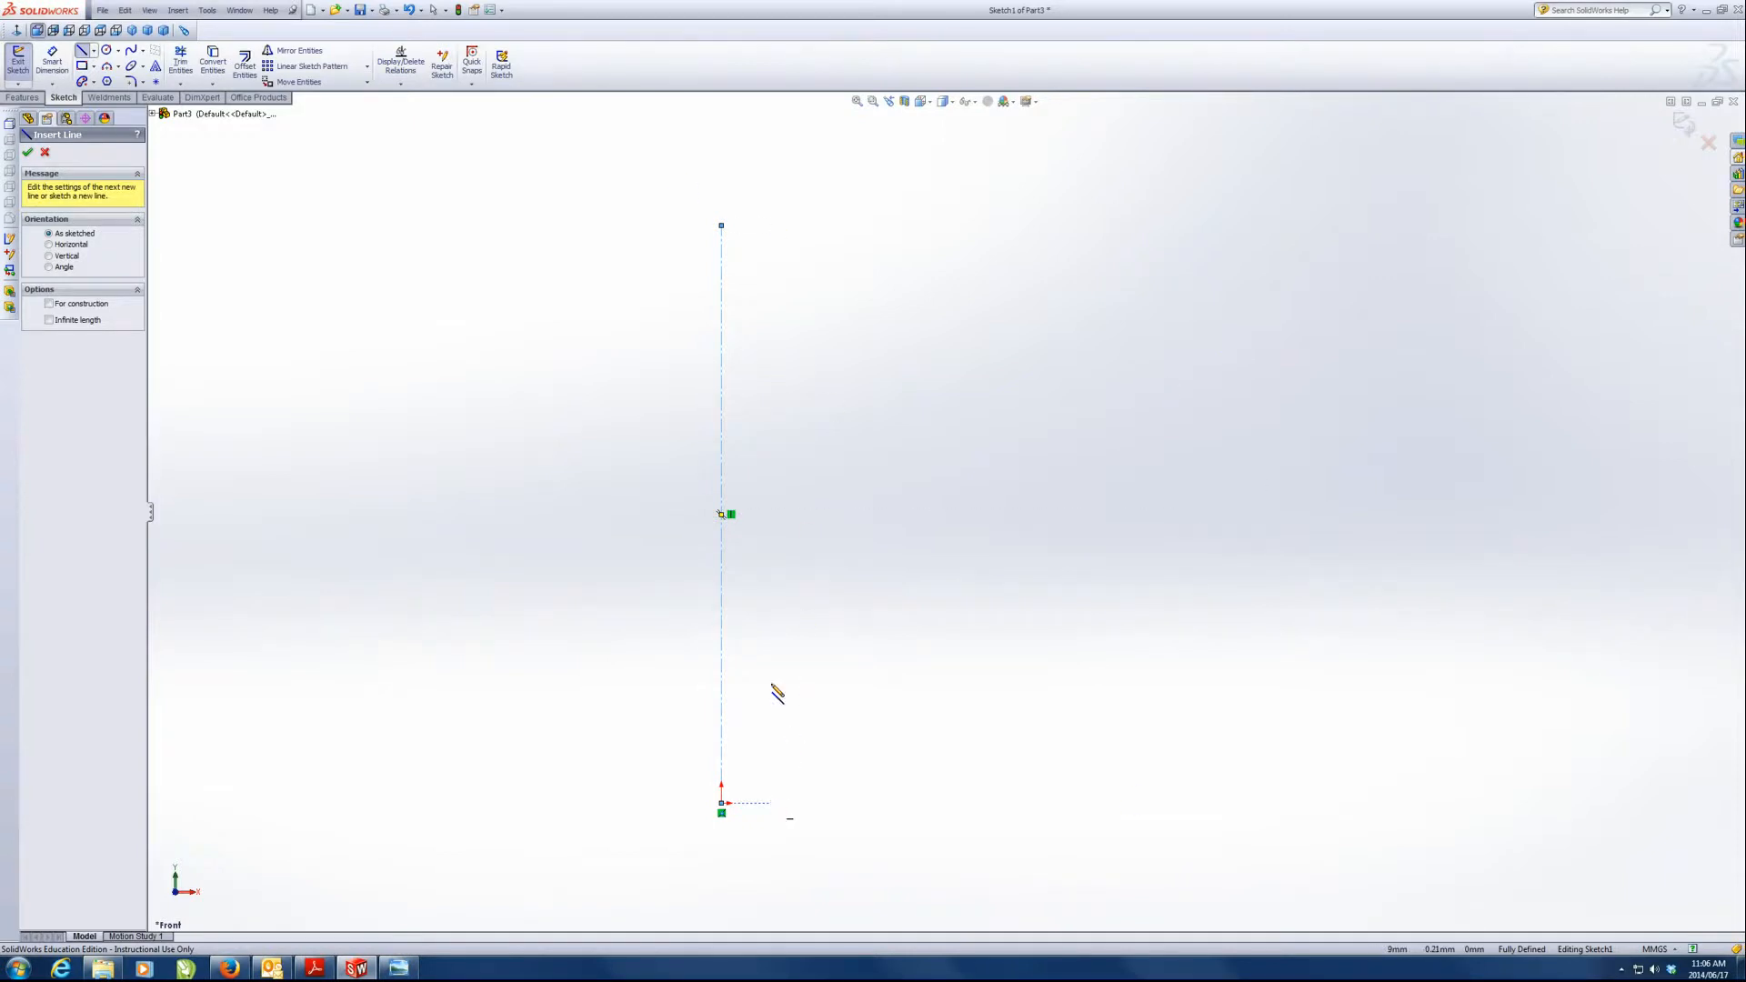
# - Sketch the bore line about 86 mm tall, the hub's upper step and the web's 97 mm upper edge, ending in a raised rim line
pyautogui.click(770, 803)
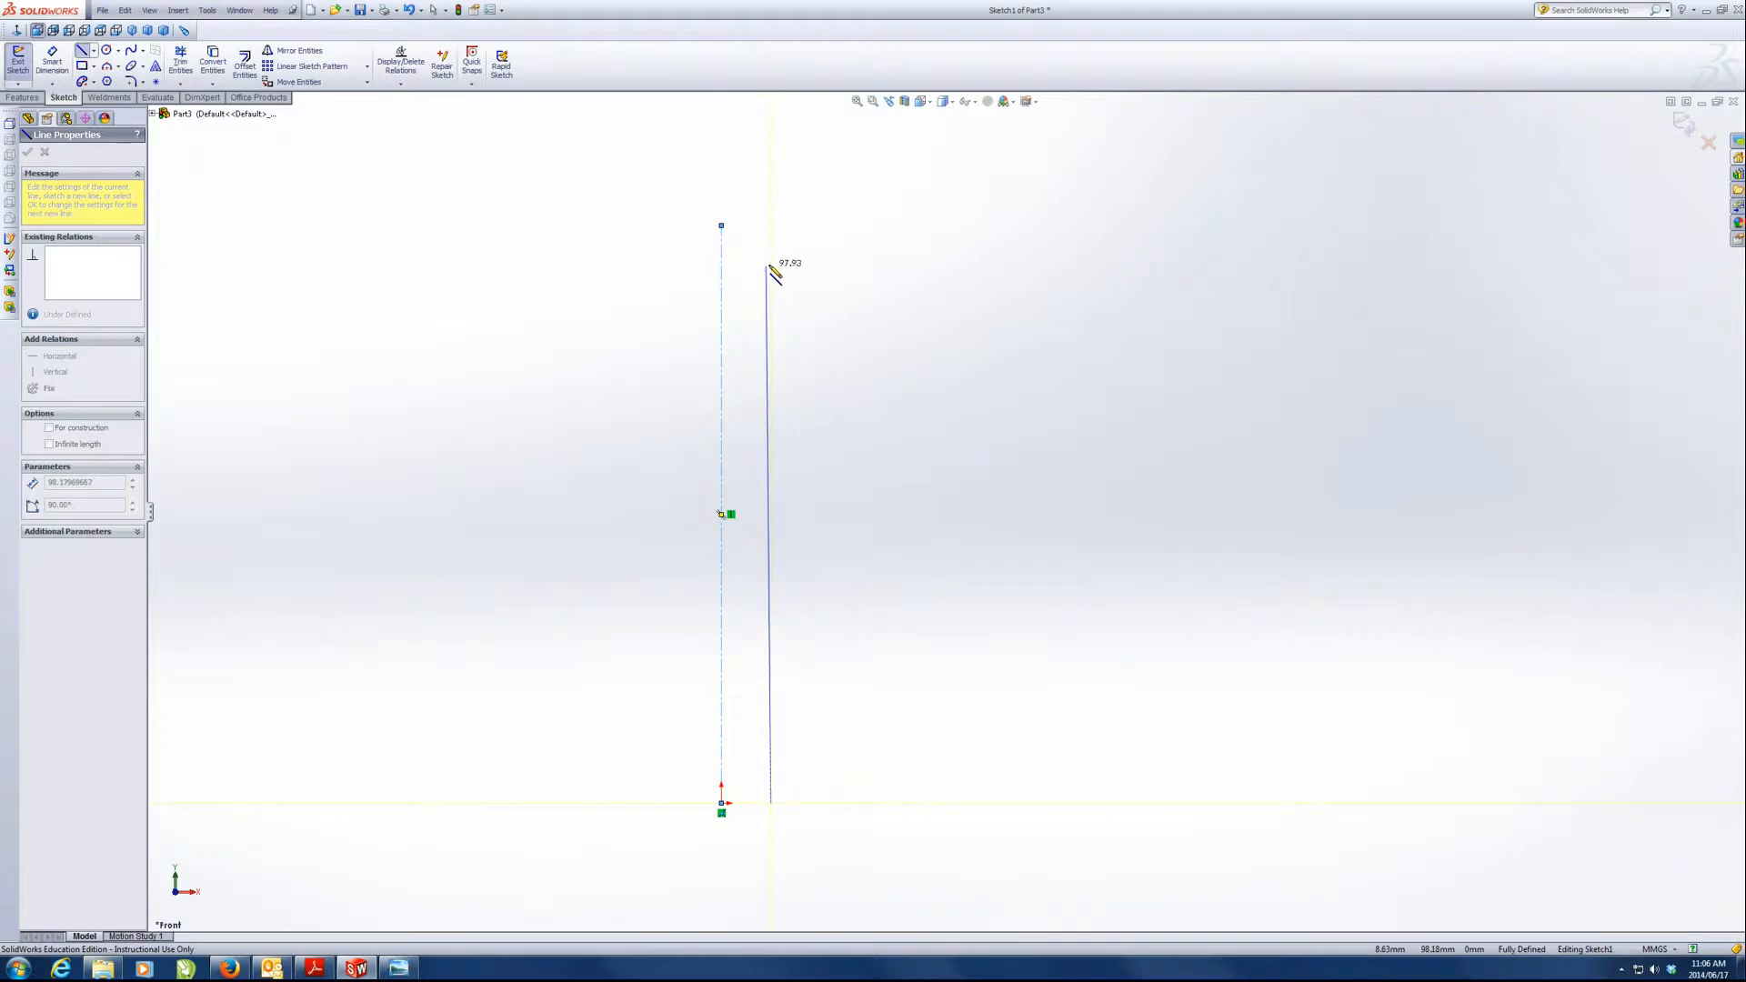
pyautogui.click(772, 335)
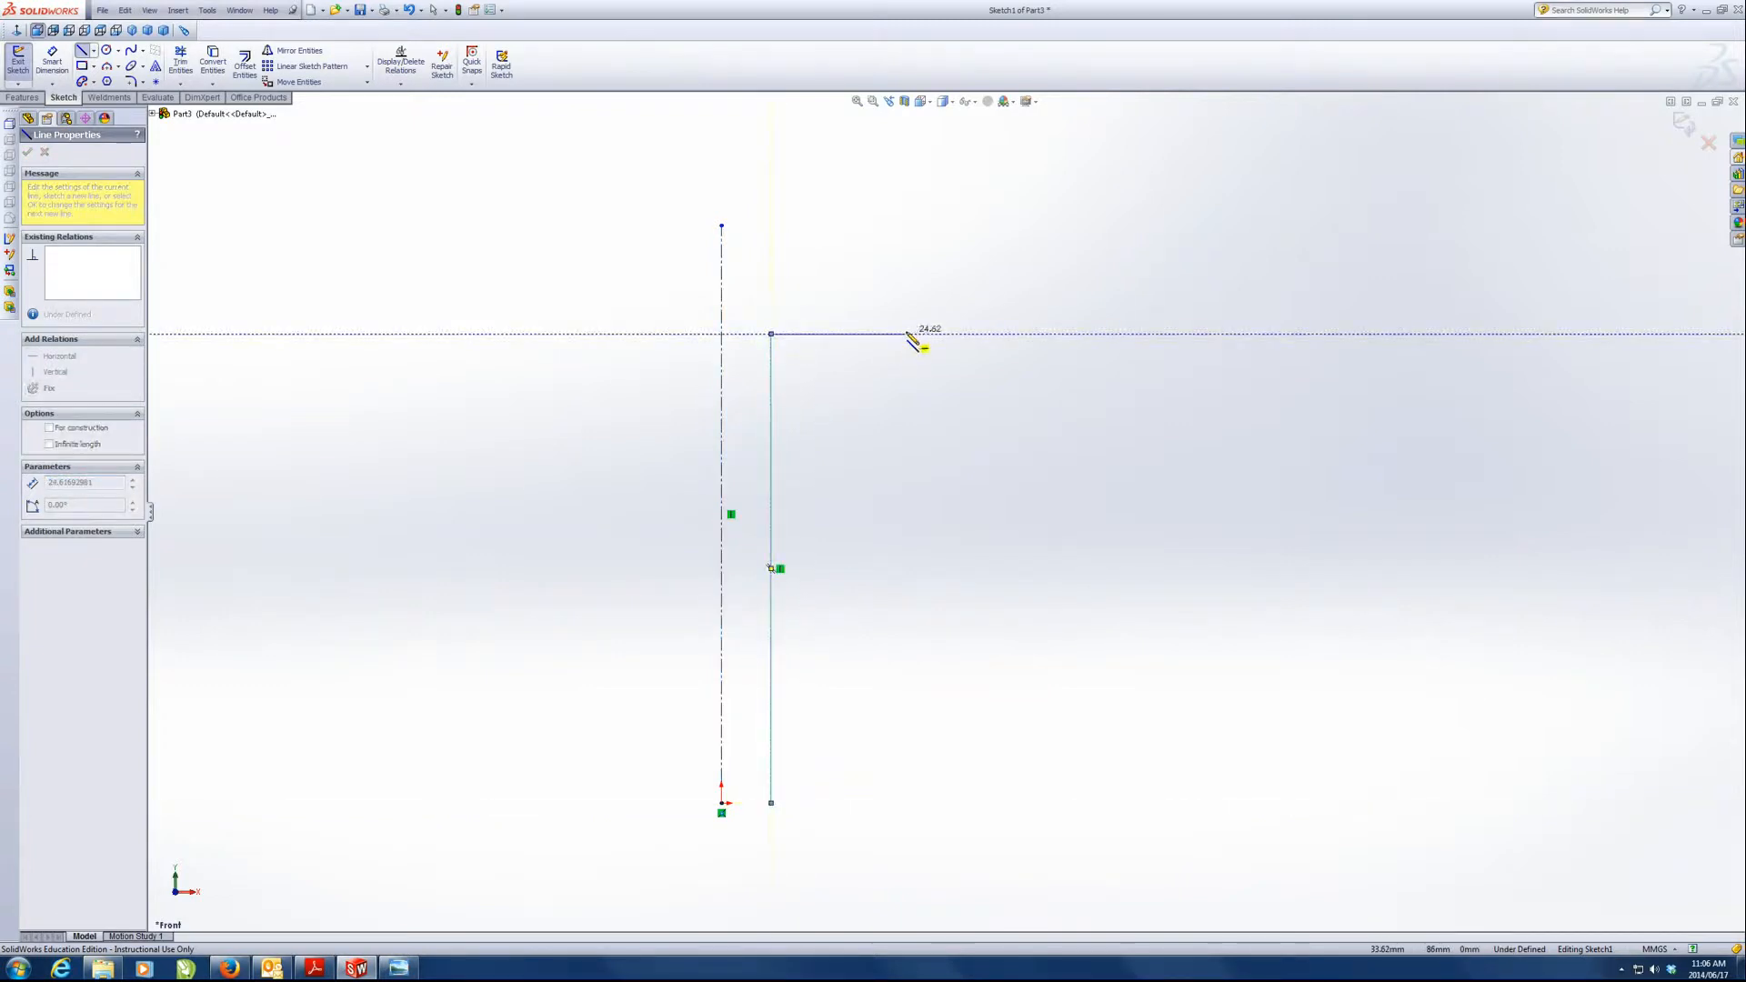
pyautogui.click(911, 334)
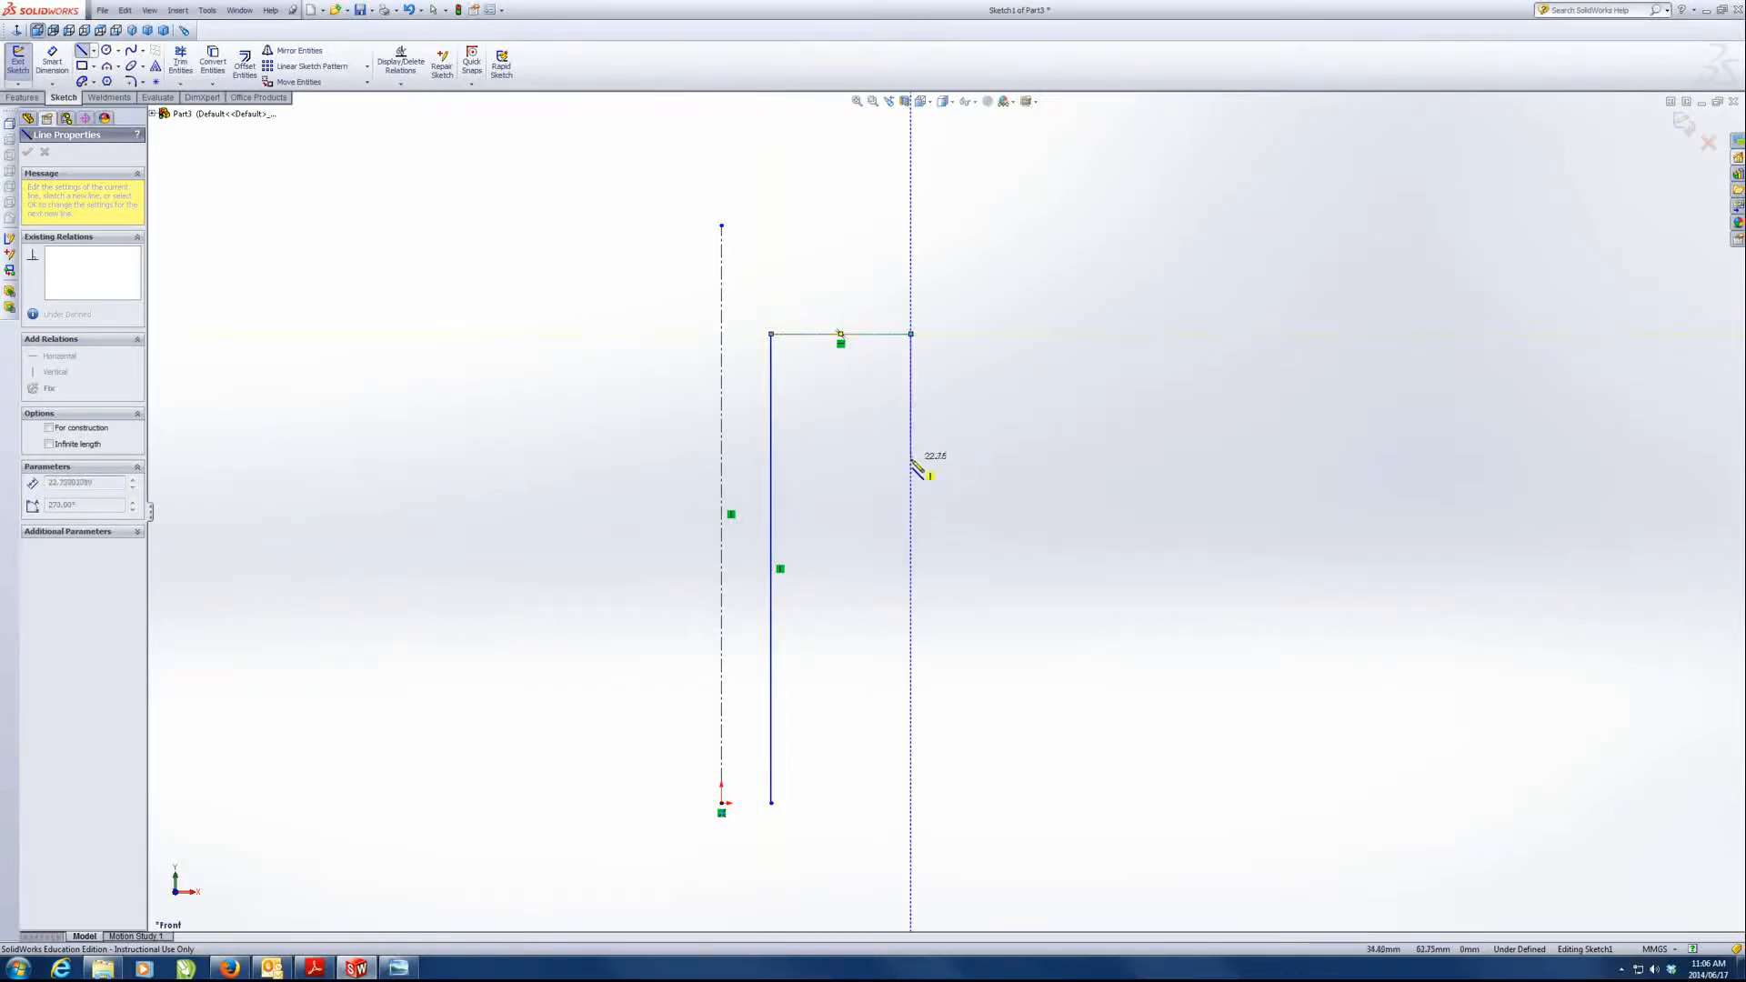
pyautogui.click(912, 445)
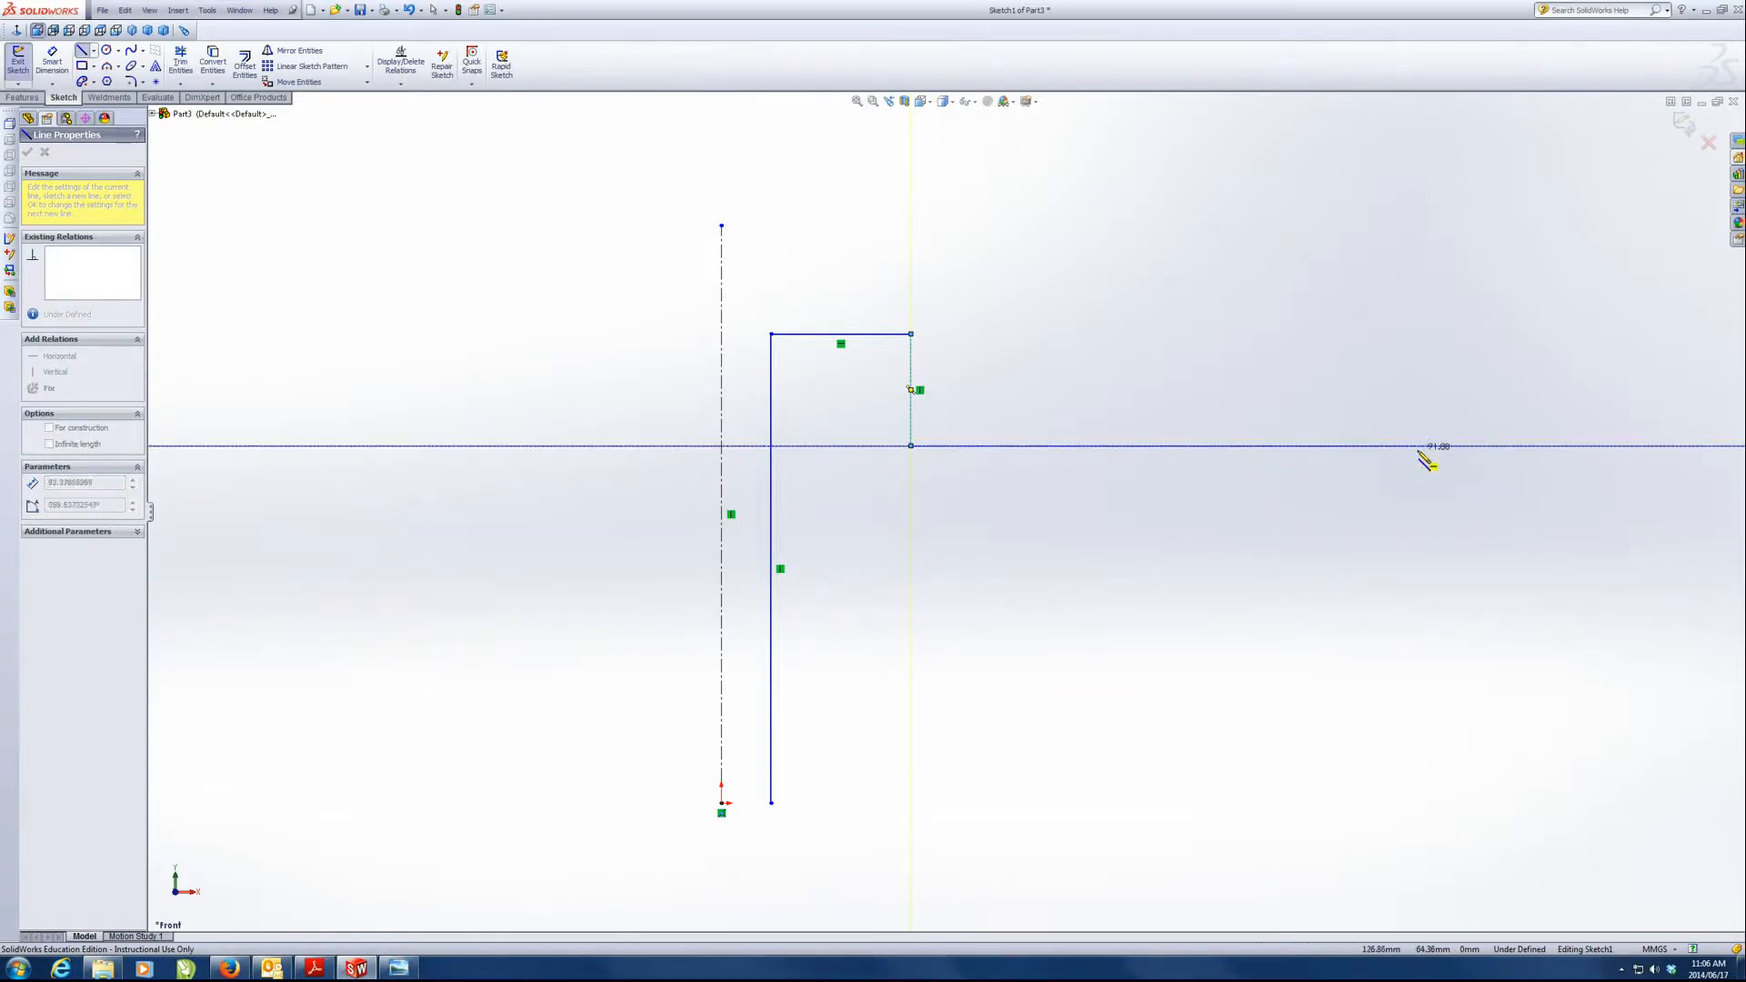
pyautogui.click(1446, 446)
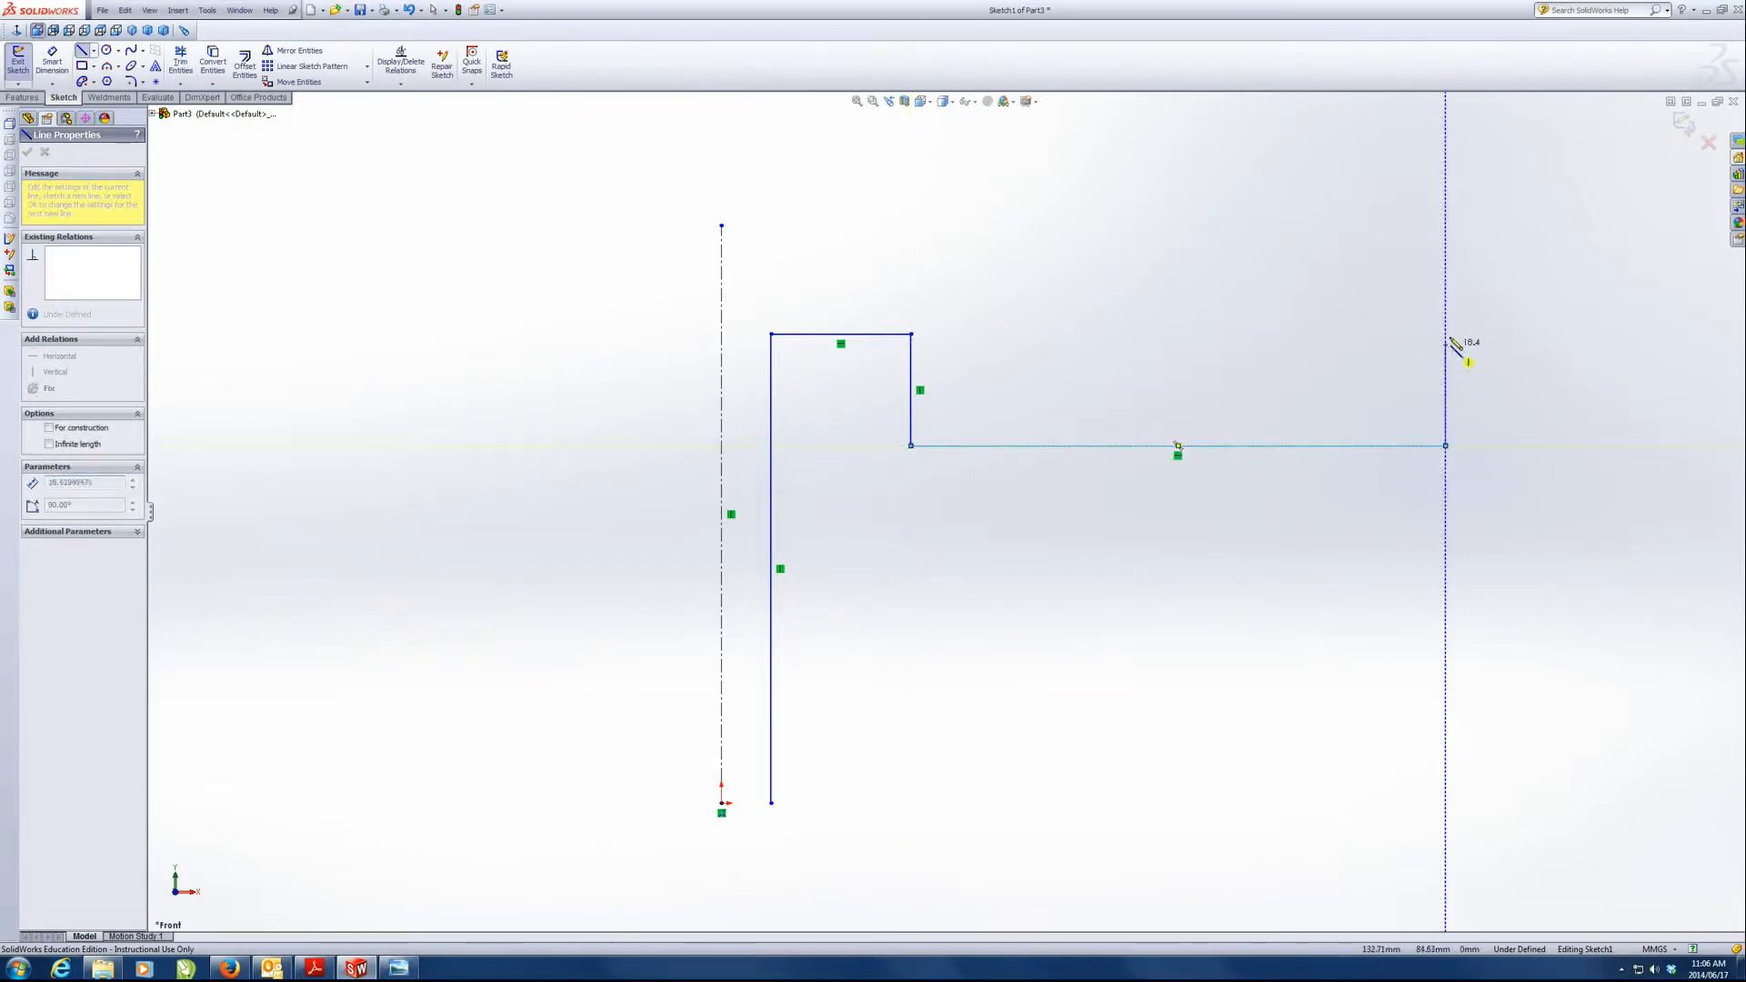
pyautogui.click(1446, 334)
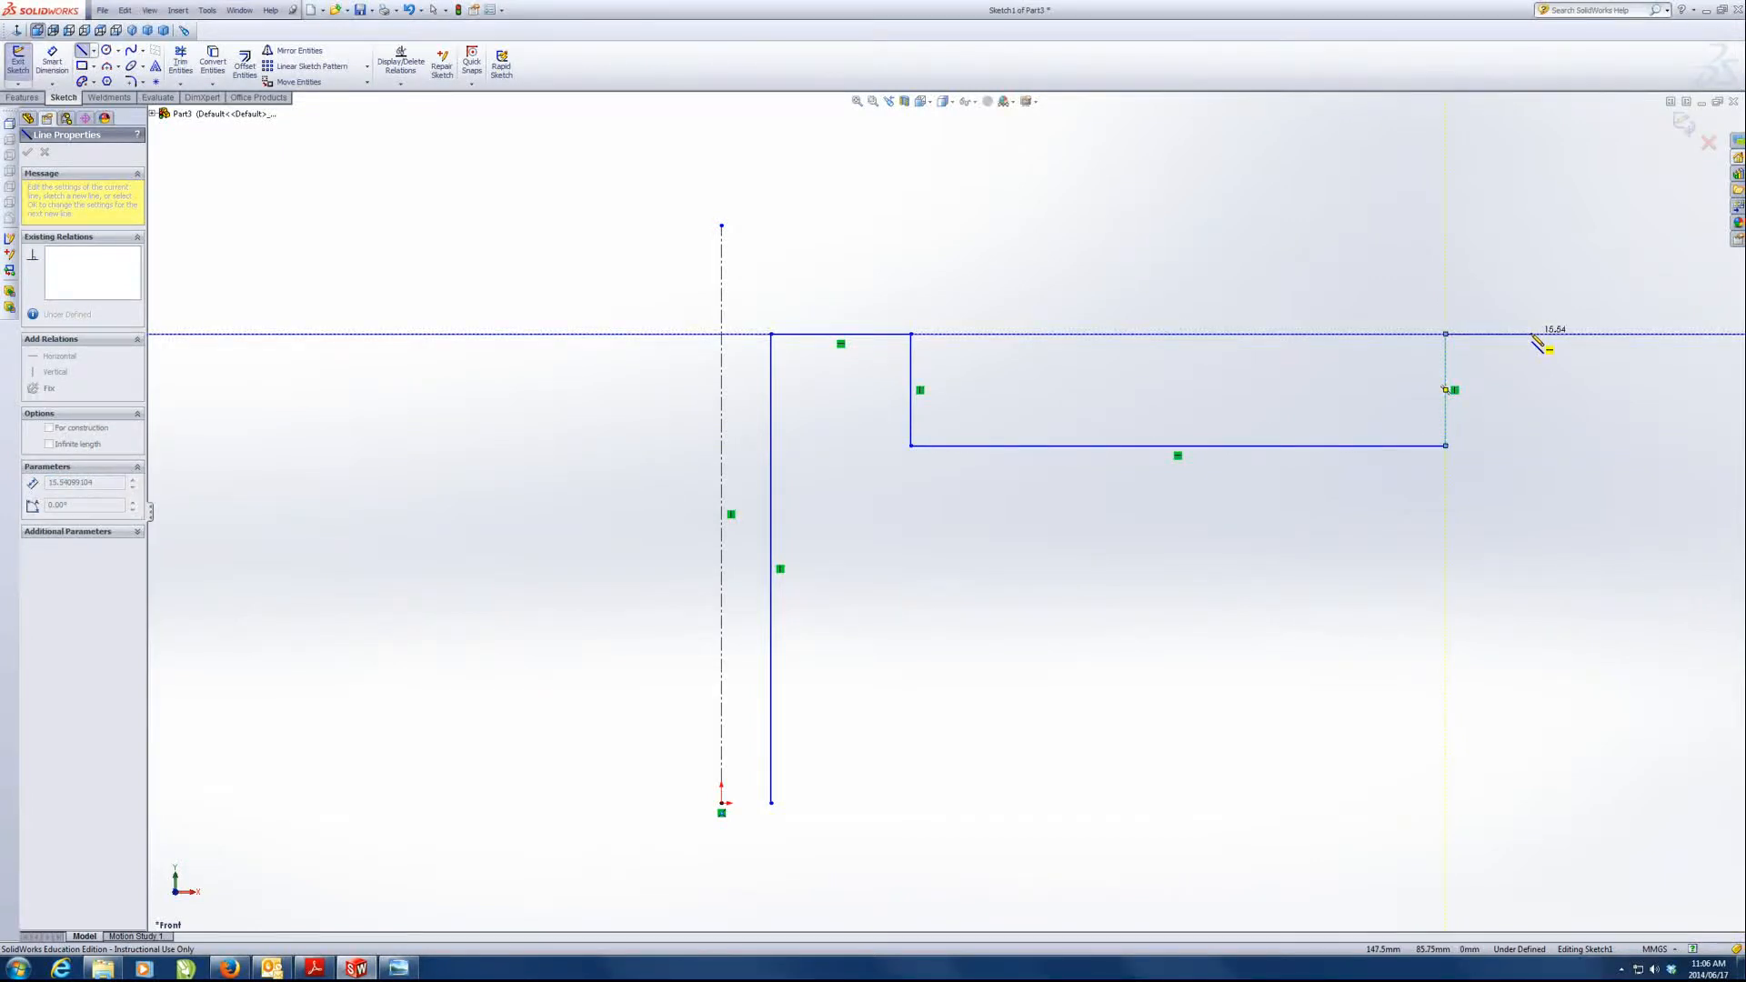
pyautogui.press('Escape')
pyautogui.moveTo(1446, 334); pyautogui.dragTo(1445, 272)
# - Sketch the rim's upper flange from the raised line's end, with a short downturned lip and the flange's inner edge returning to the wall
pyautogui.moveTo(1517, 306); pyautogui.dragTo(1463, 287, button='right')
pyautogui.click(1446, 272)
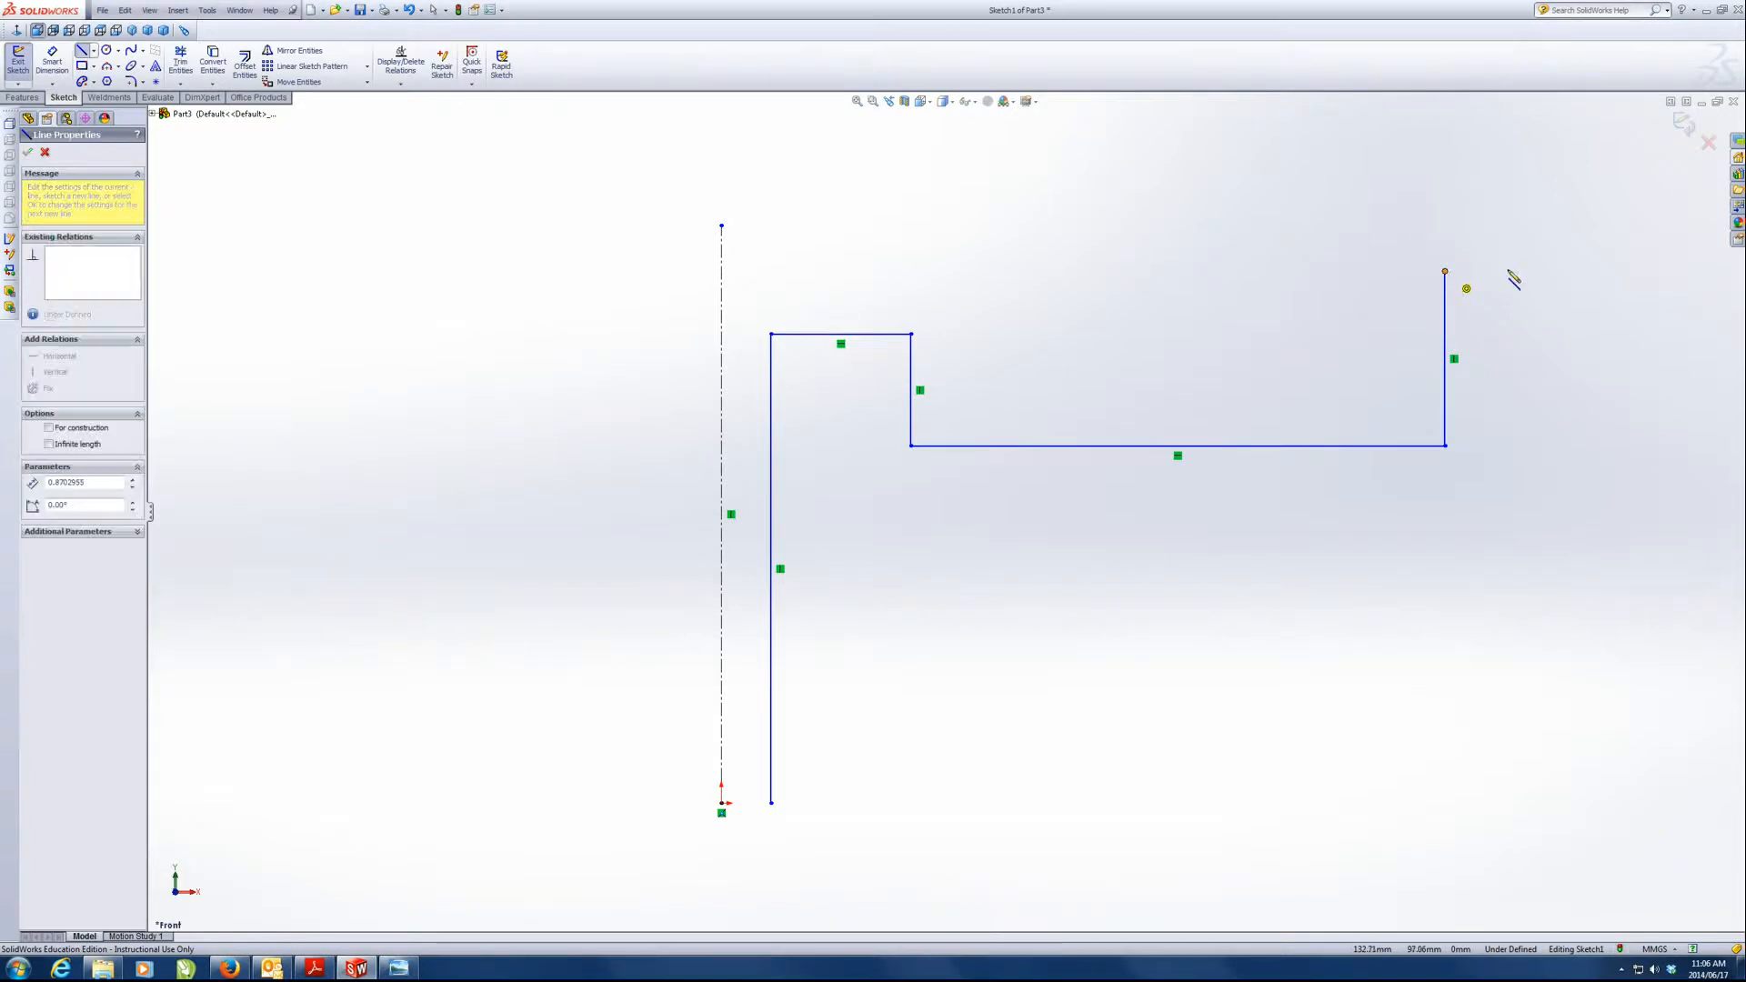
pyautogui.click(1656, 271)
pyautogui.click(1656, 316)
pyautogui.click(1627, 316)
pyautogui.click(1627, 284)
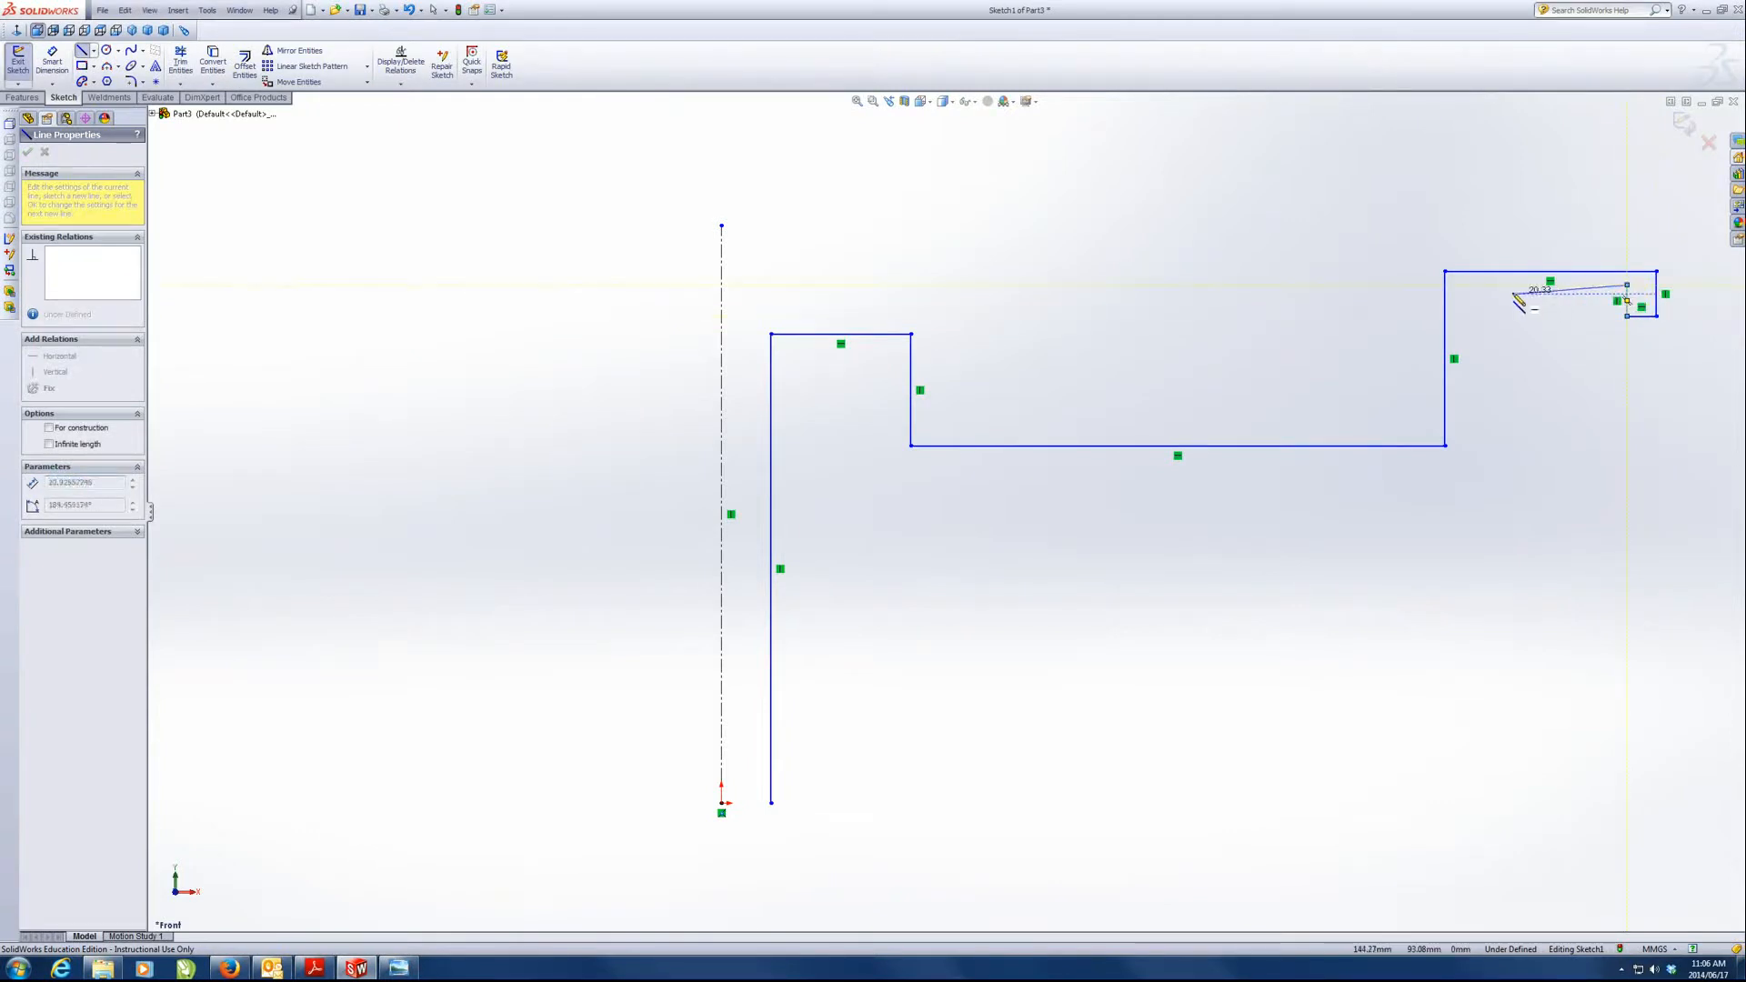
pyautogui.click(1480, 284)
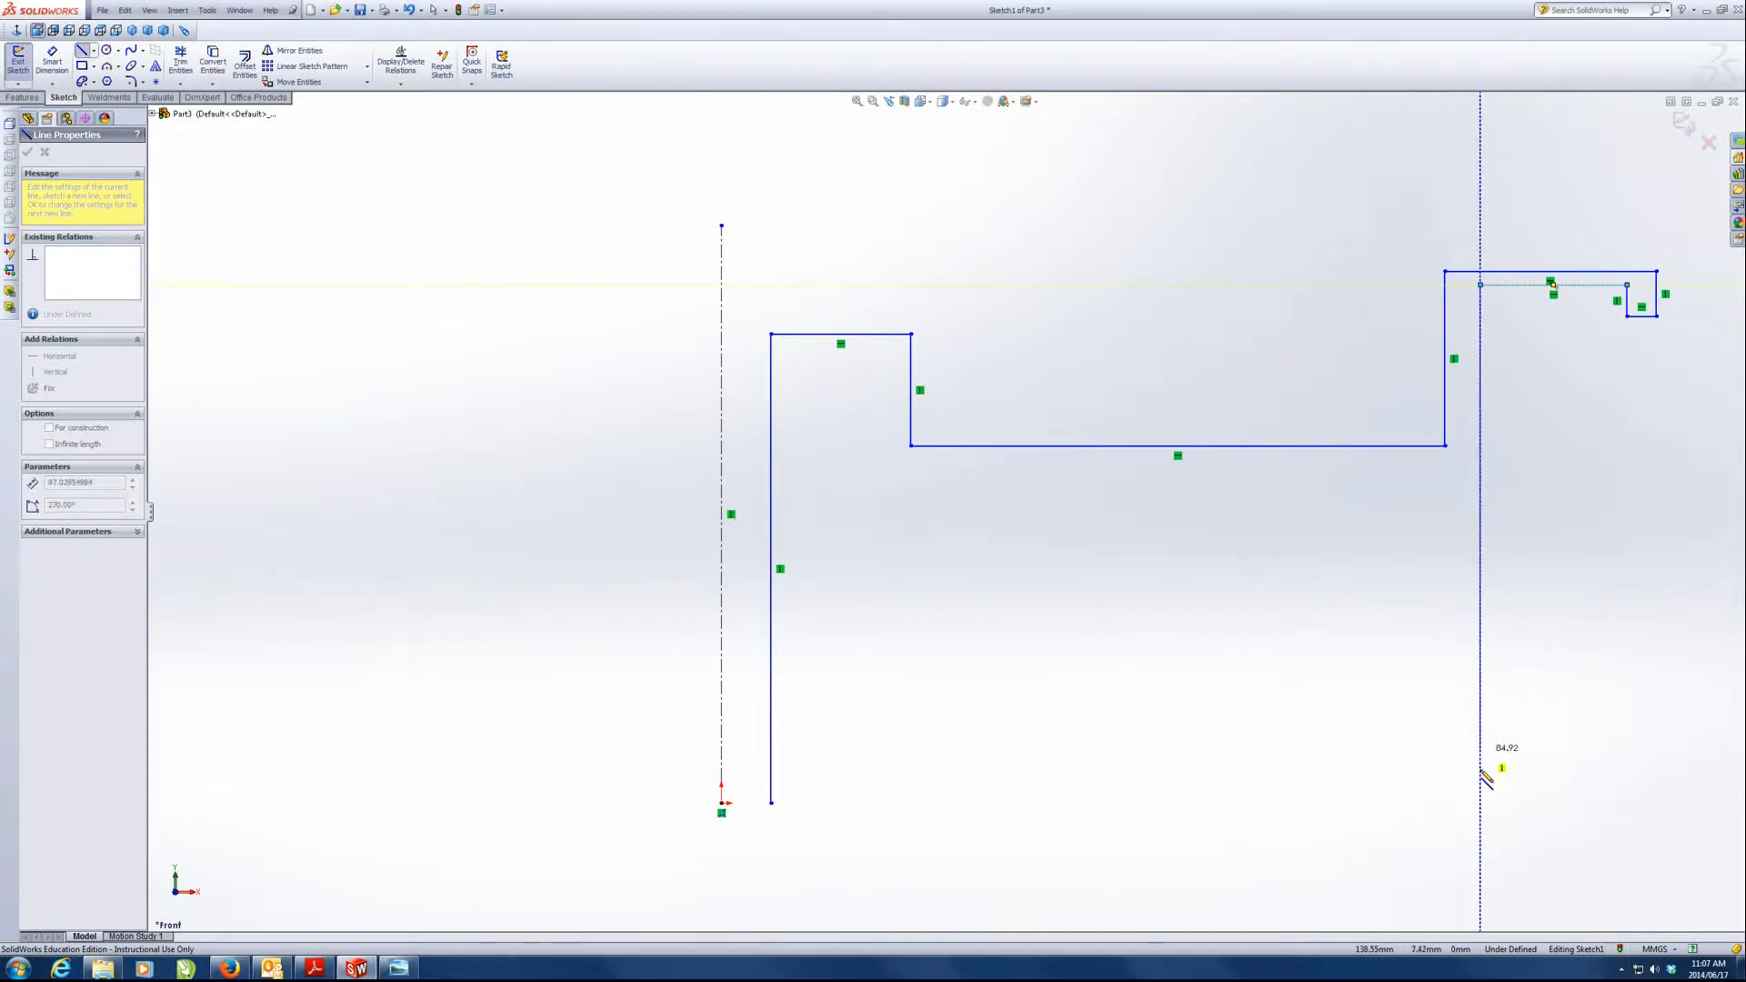
# - Continue with the rim's long outer wall line and the lower flange with its upturned lip, running back beneath the upper rim line
pyautogui.click(1480, 868)
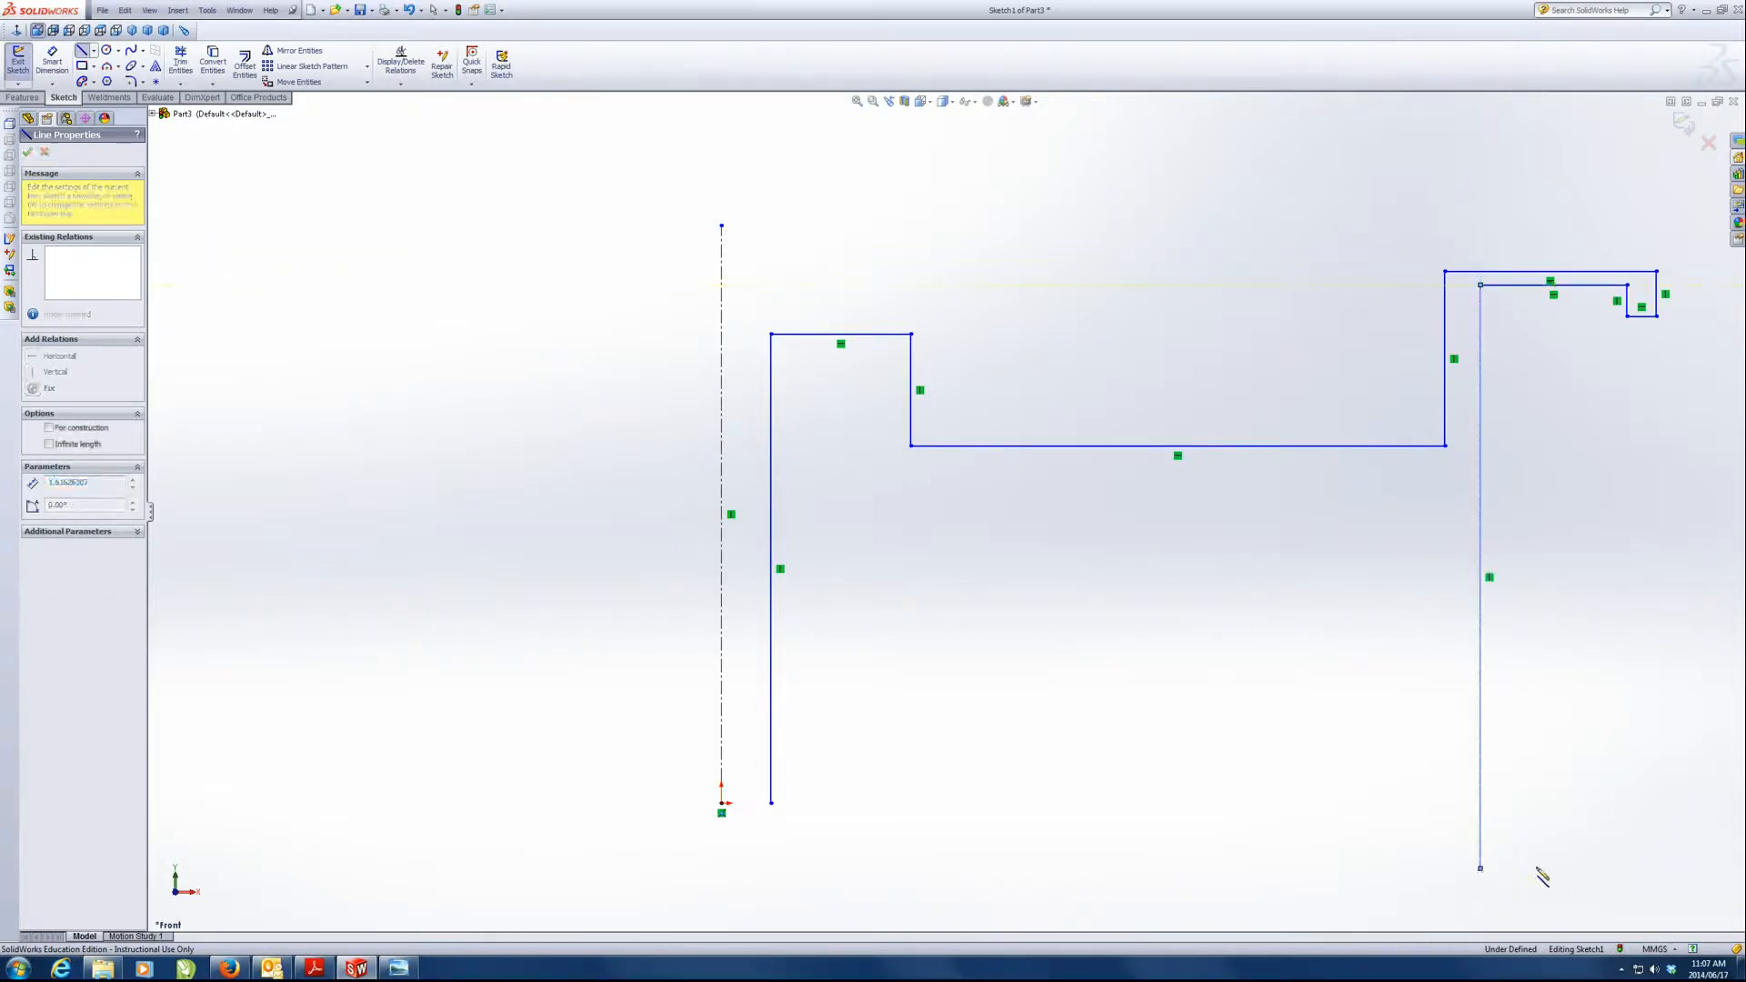
pyautogui.click(1627, 868)
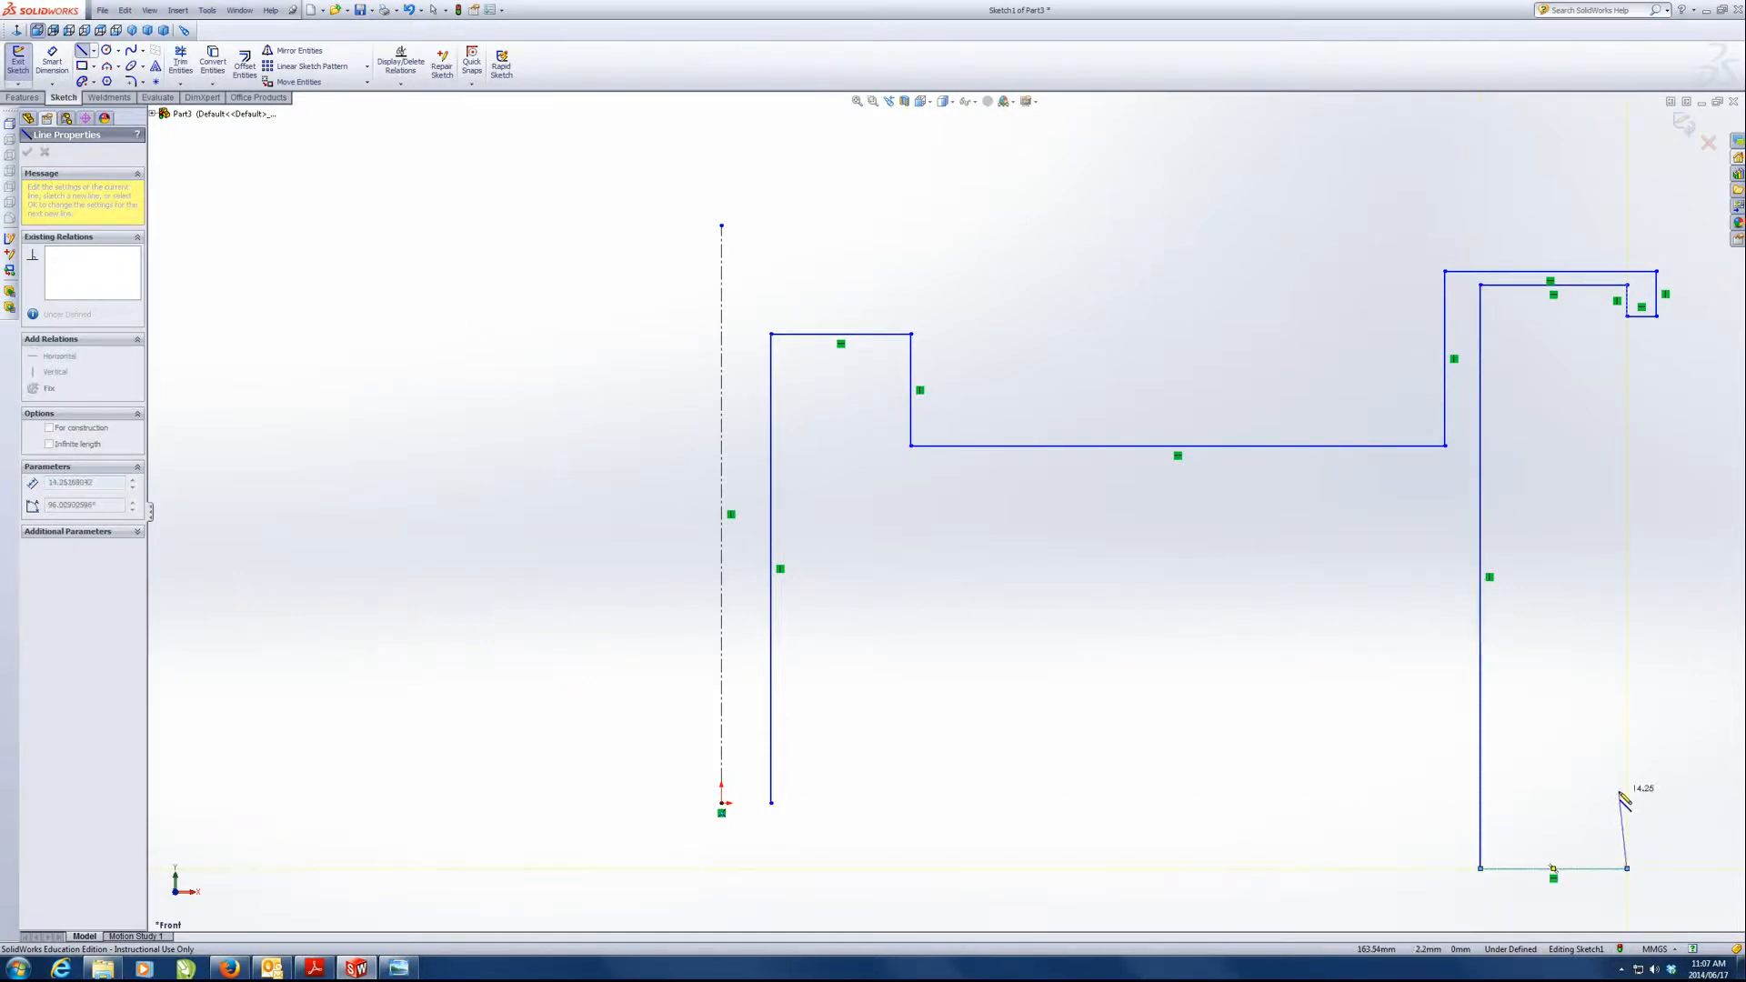
pyautogui.click(1627, 823)
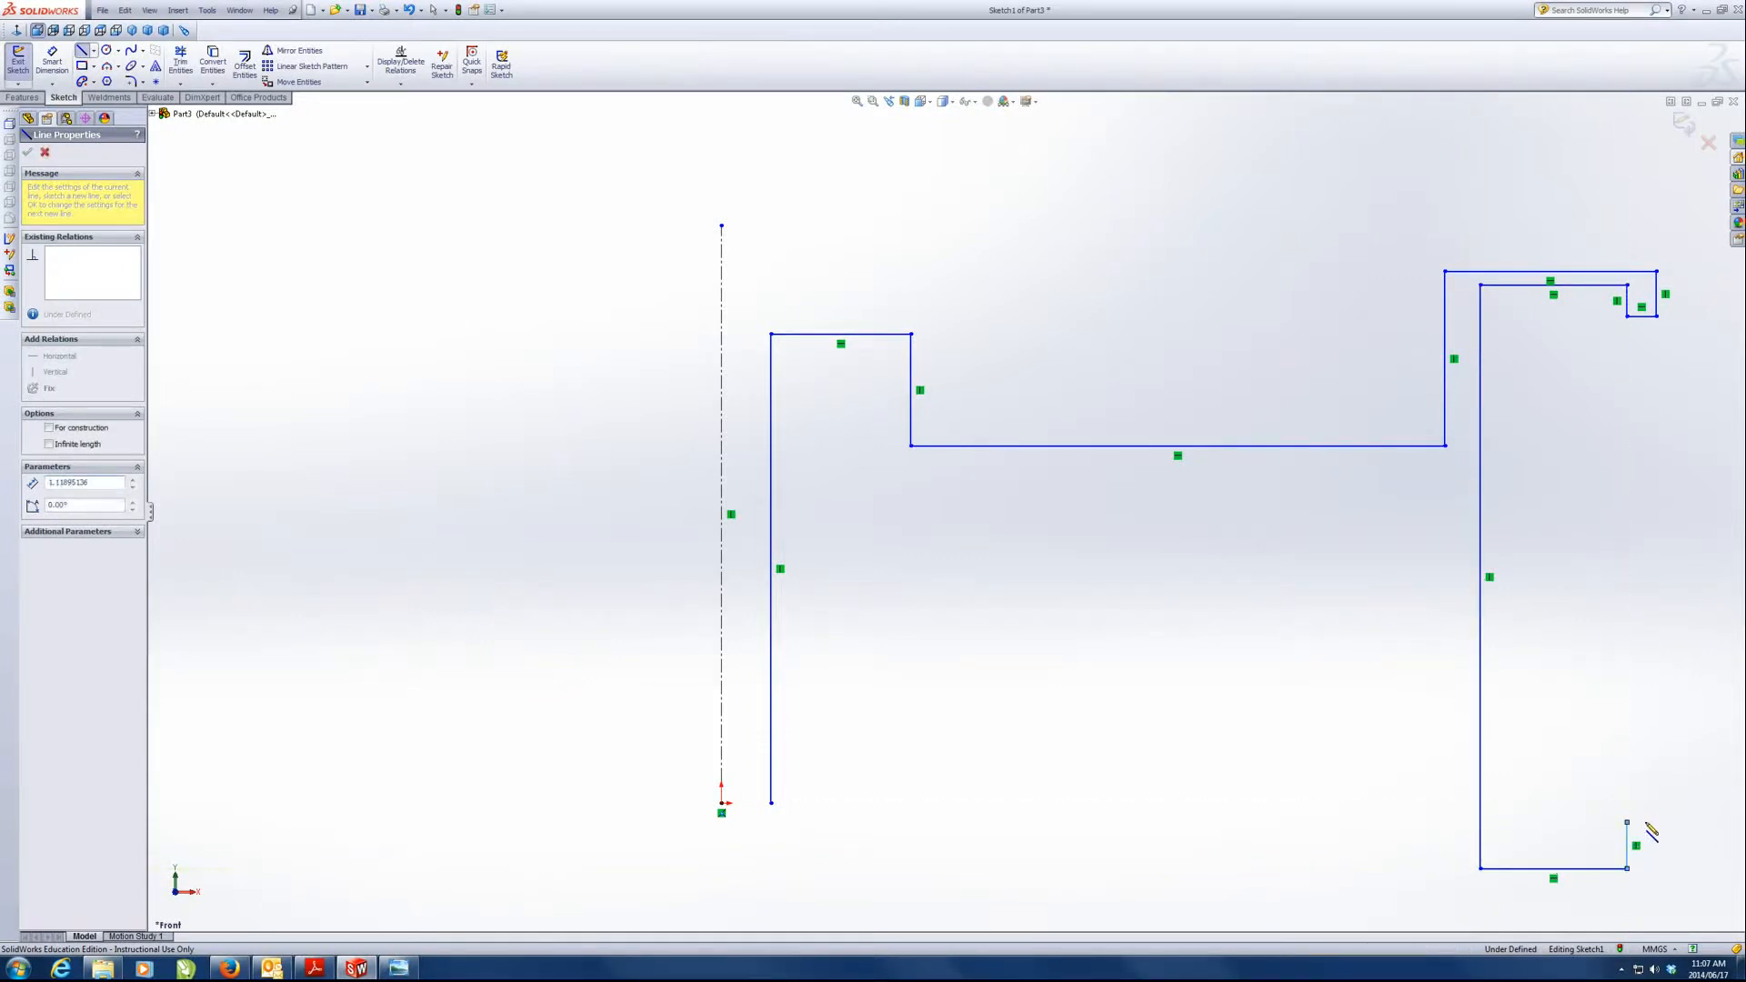
pyautogui.click(1656, 822)
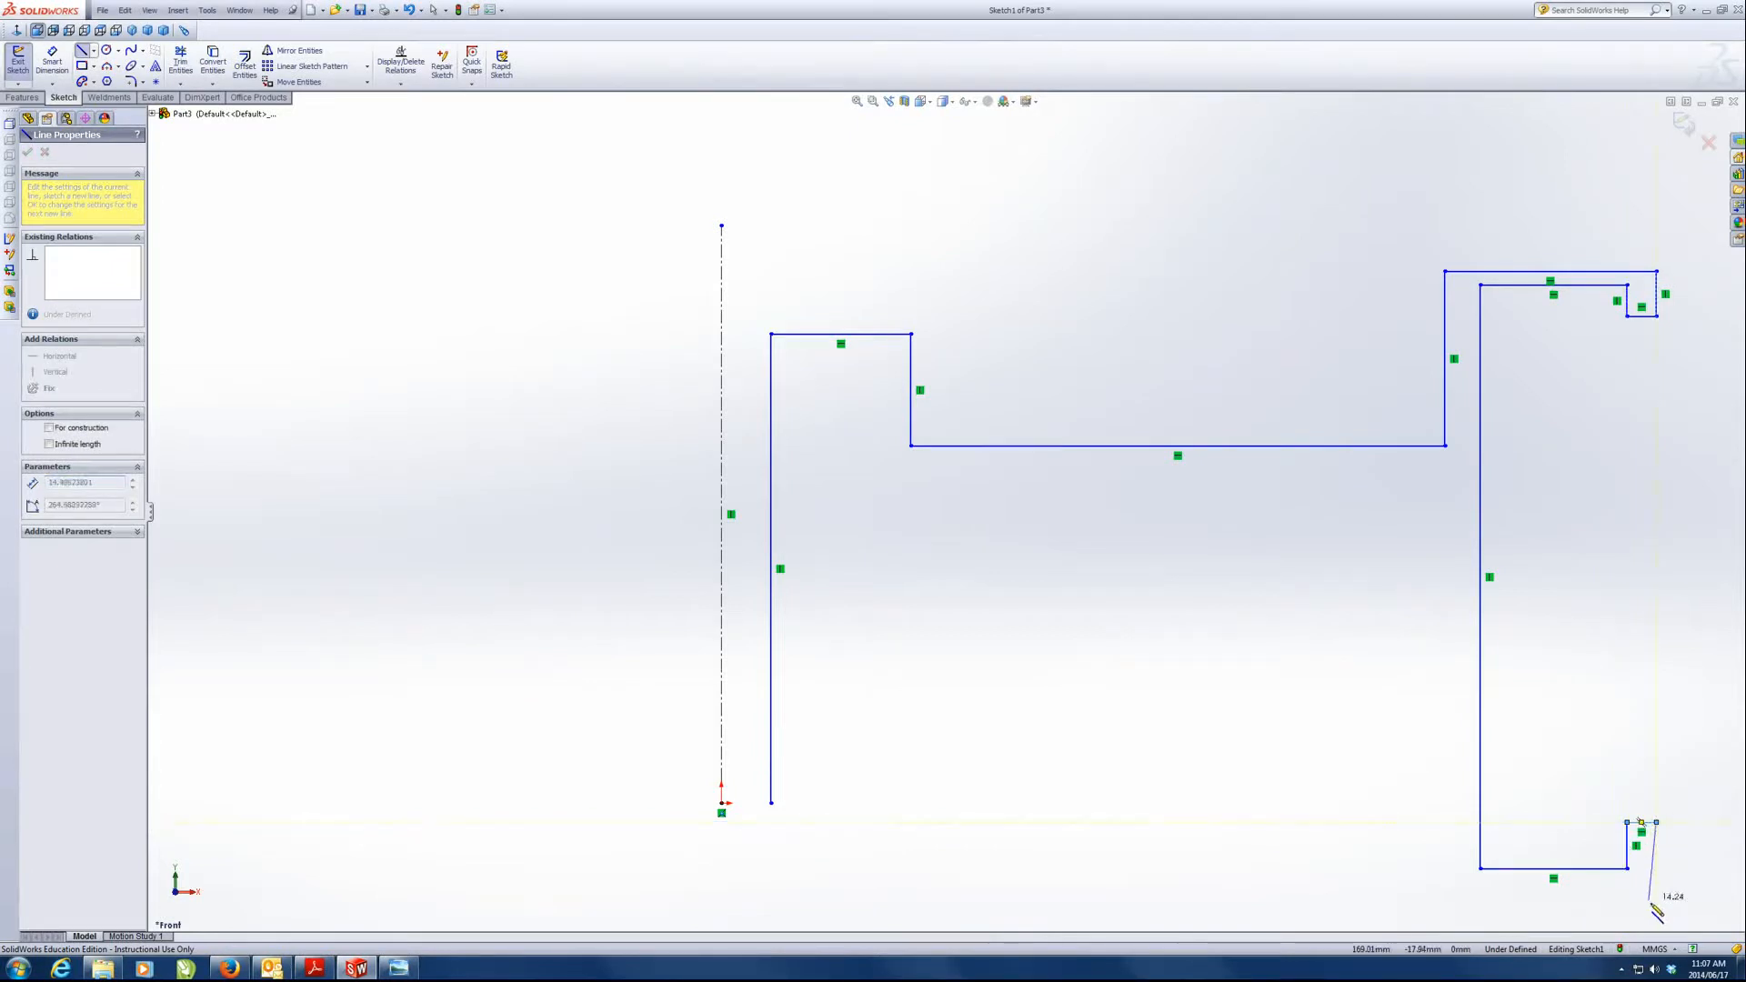
pyautogui.click(1656, 905)
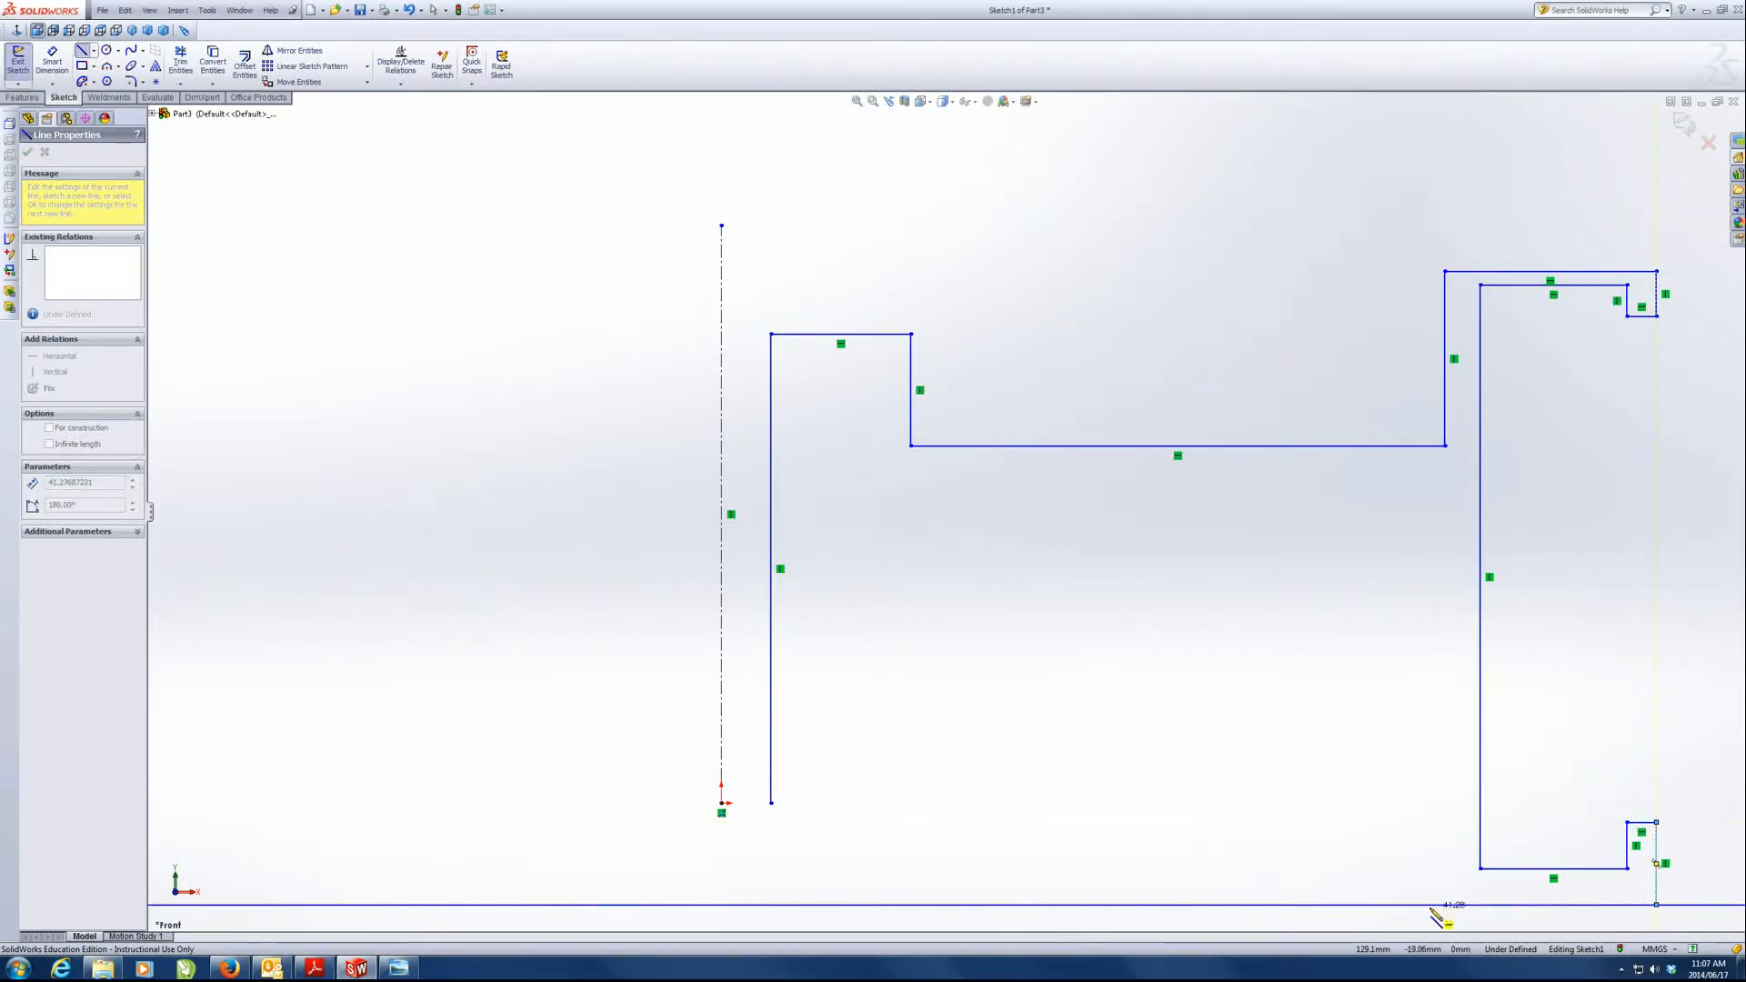
pyautogui.click(1445, 904)
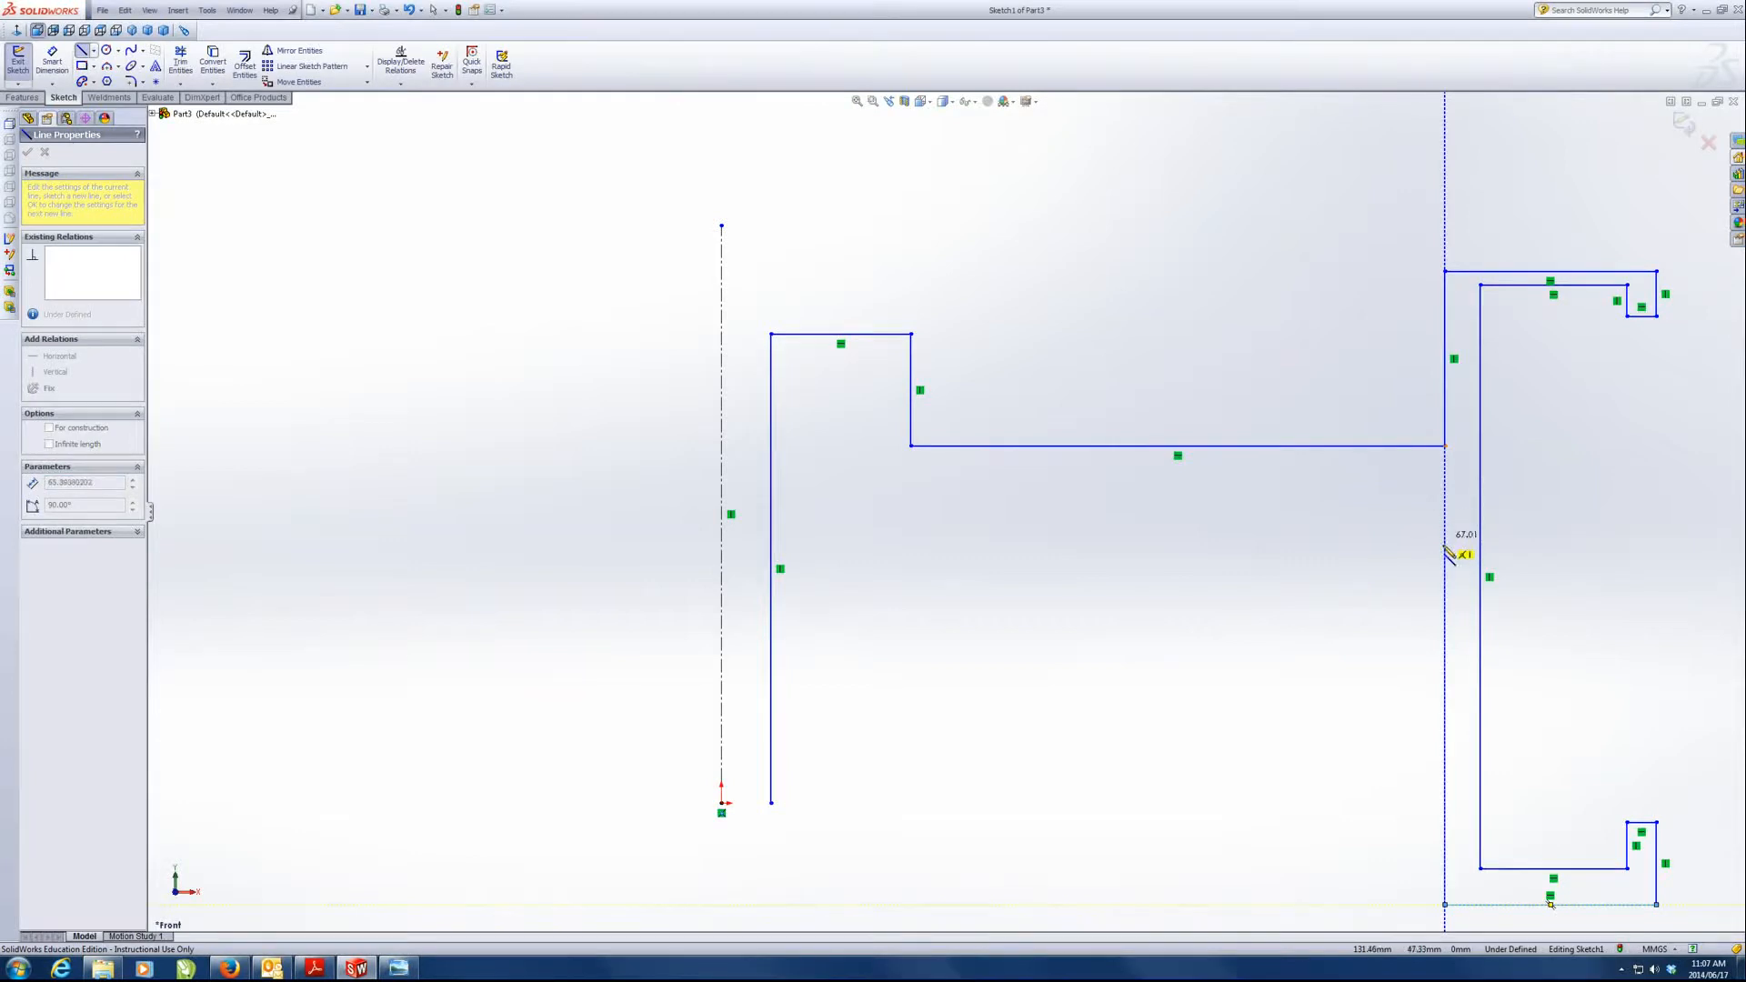
# - Sketch the rim's lower inner wall, the web's underside about 97 mm long and the hub's lower step about 19 mm high, ending on the bore line
pyautogui.click(1445, 552)
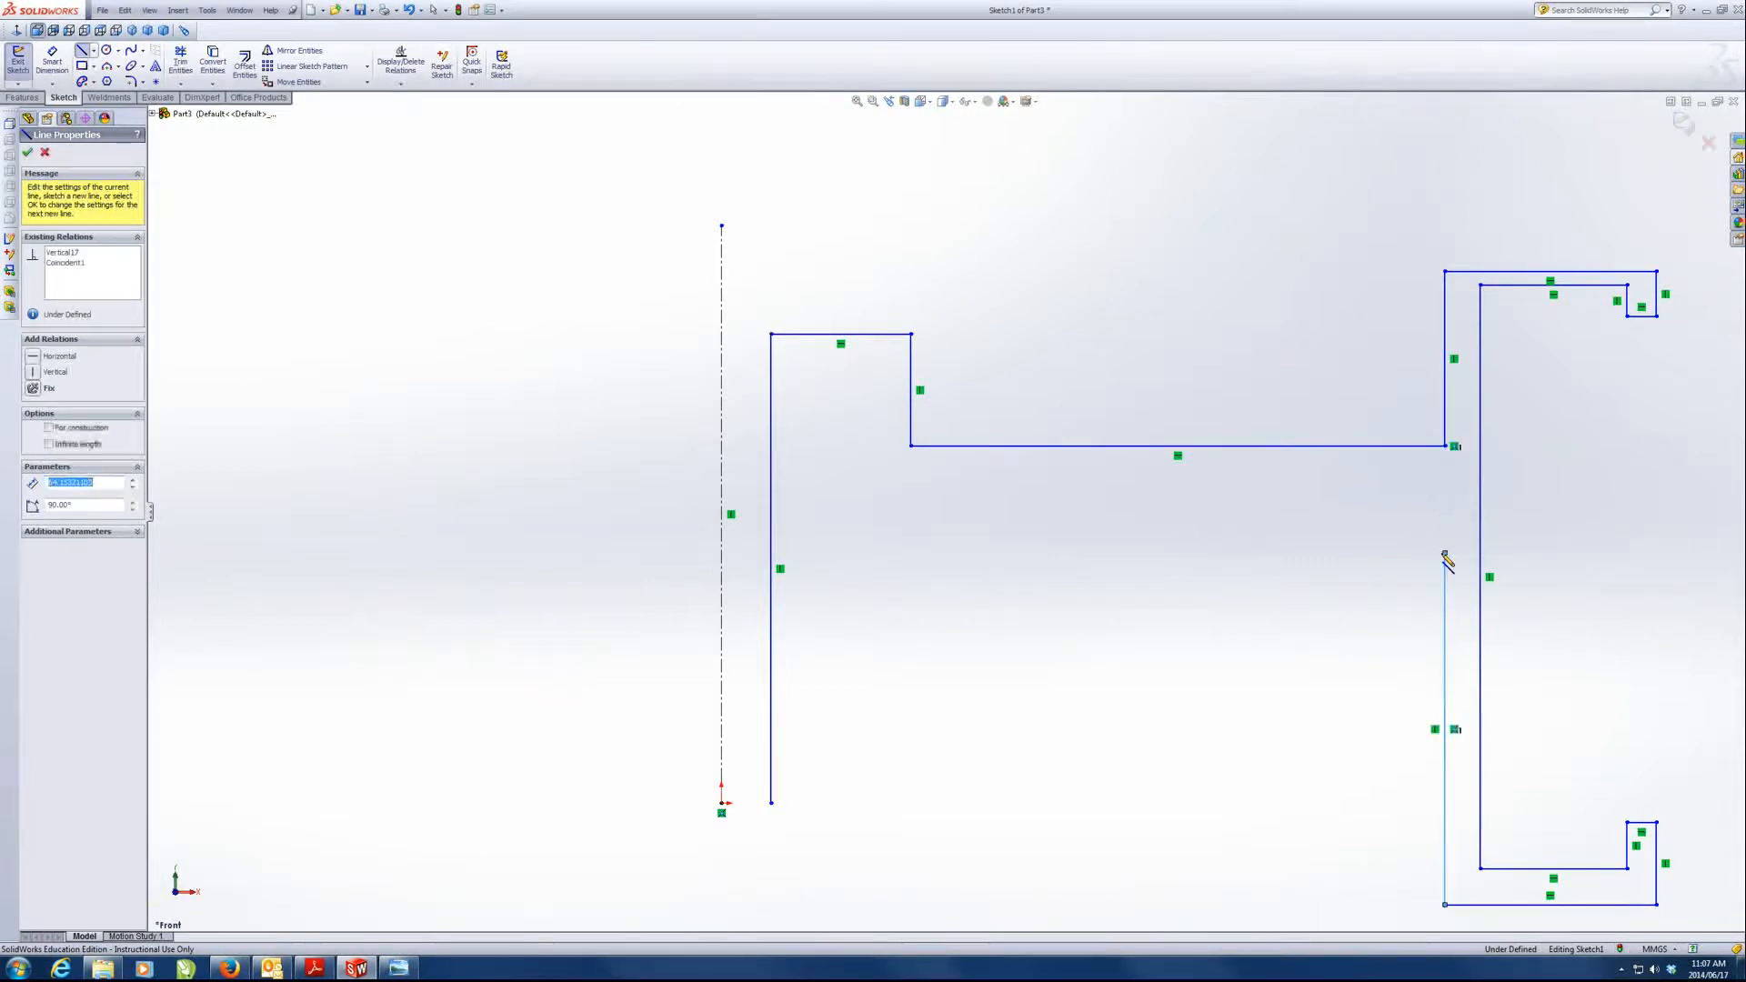
pyautogui.click(911, 553)
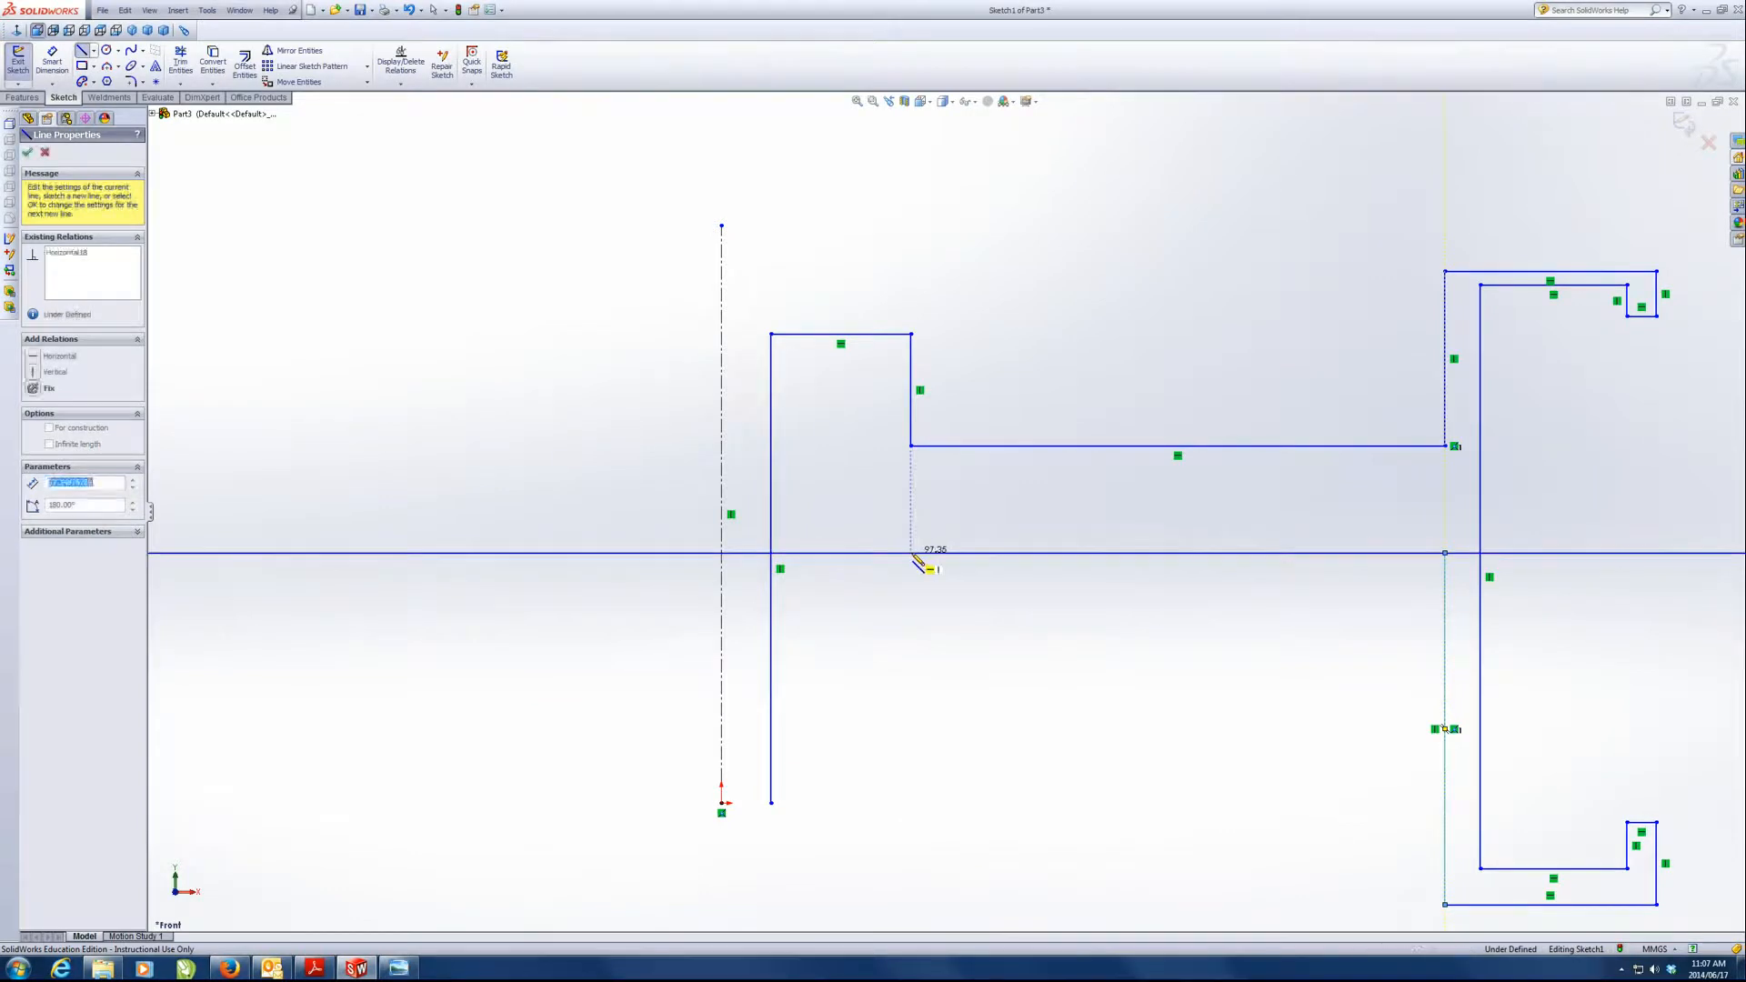
pyautogui.click(912, 658)
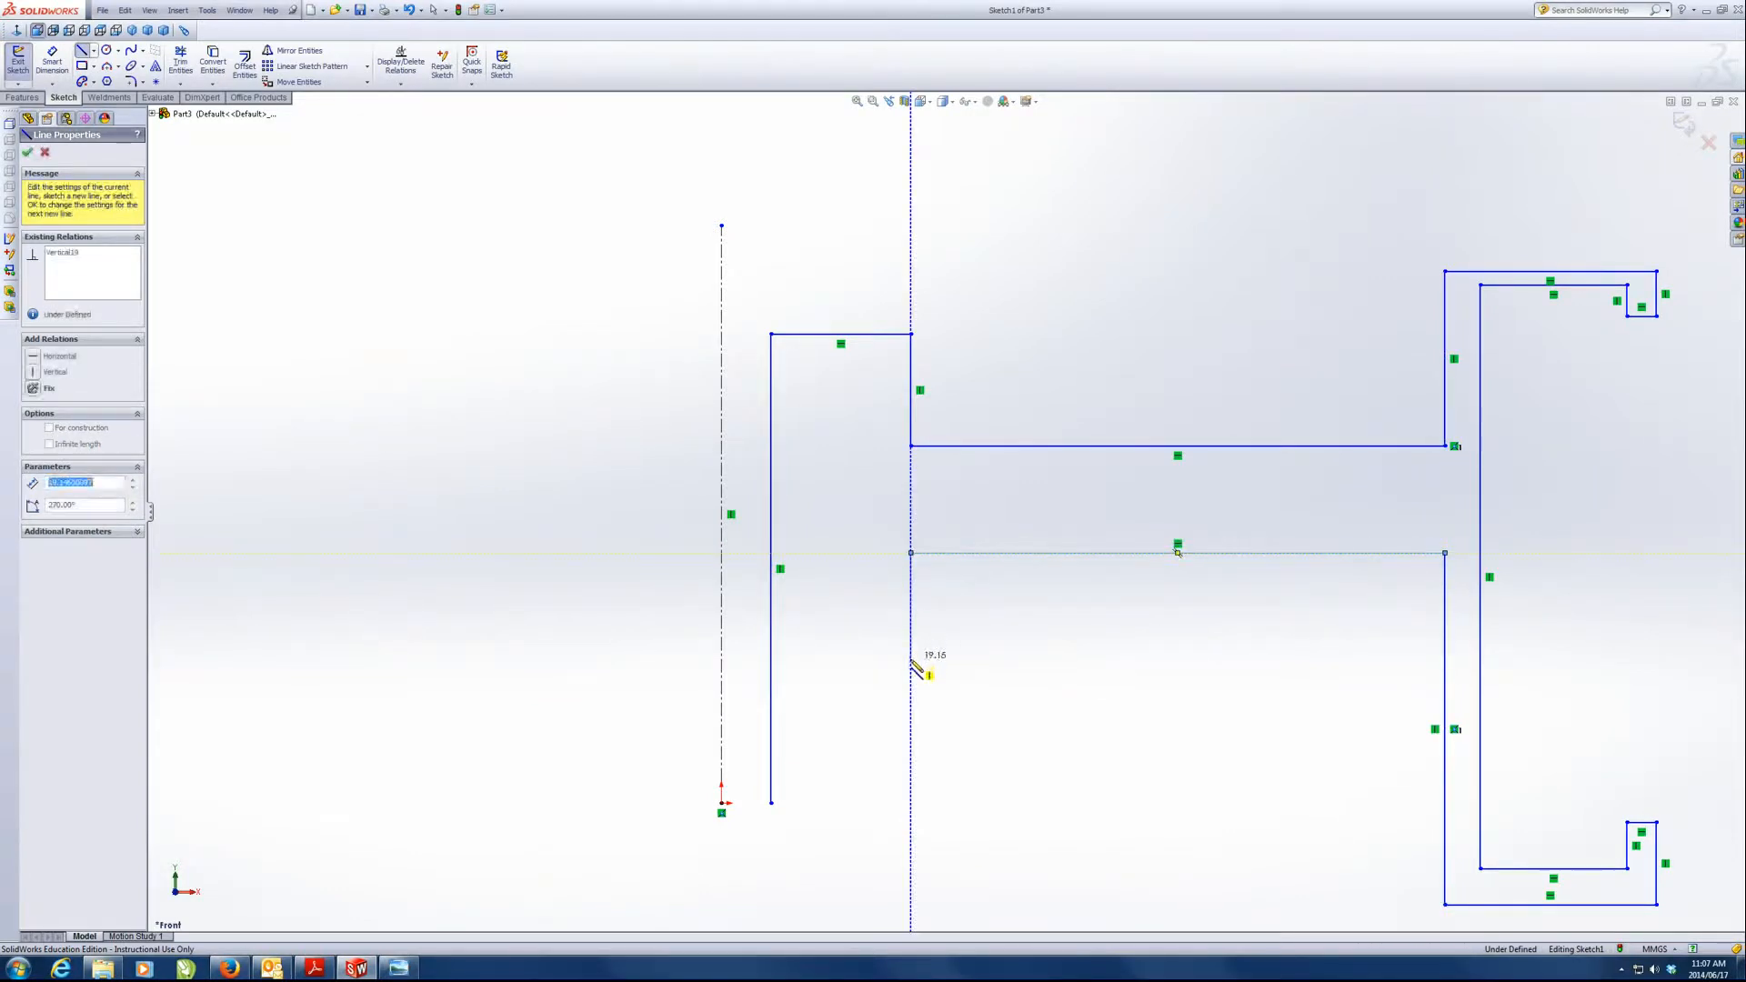
pyautogui.click(772, 658)
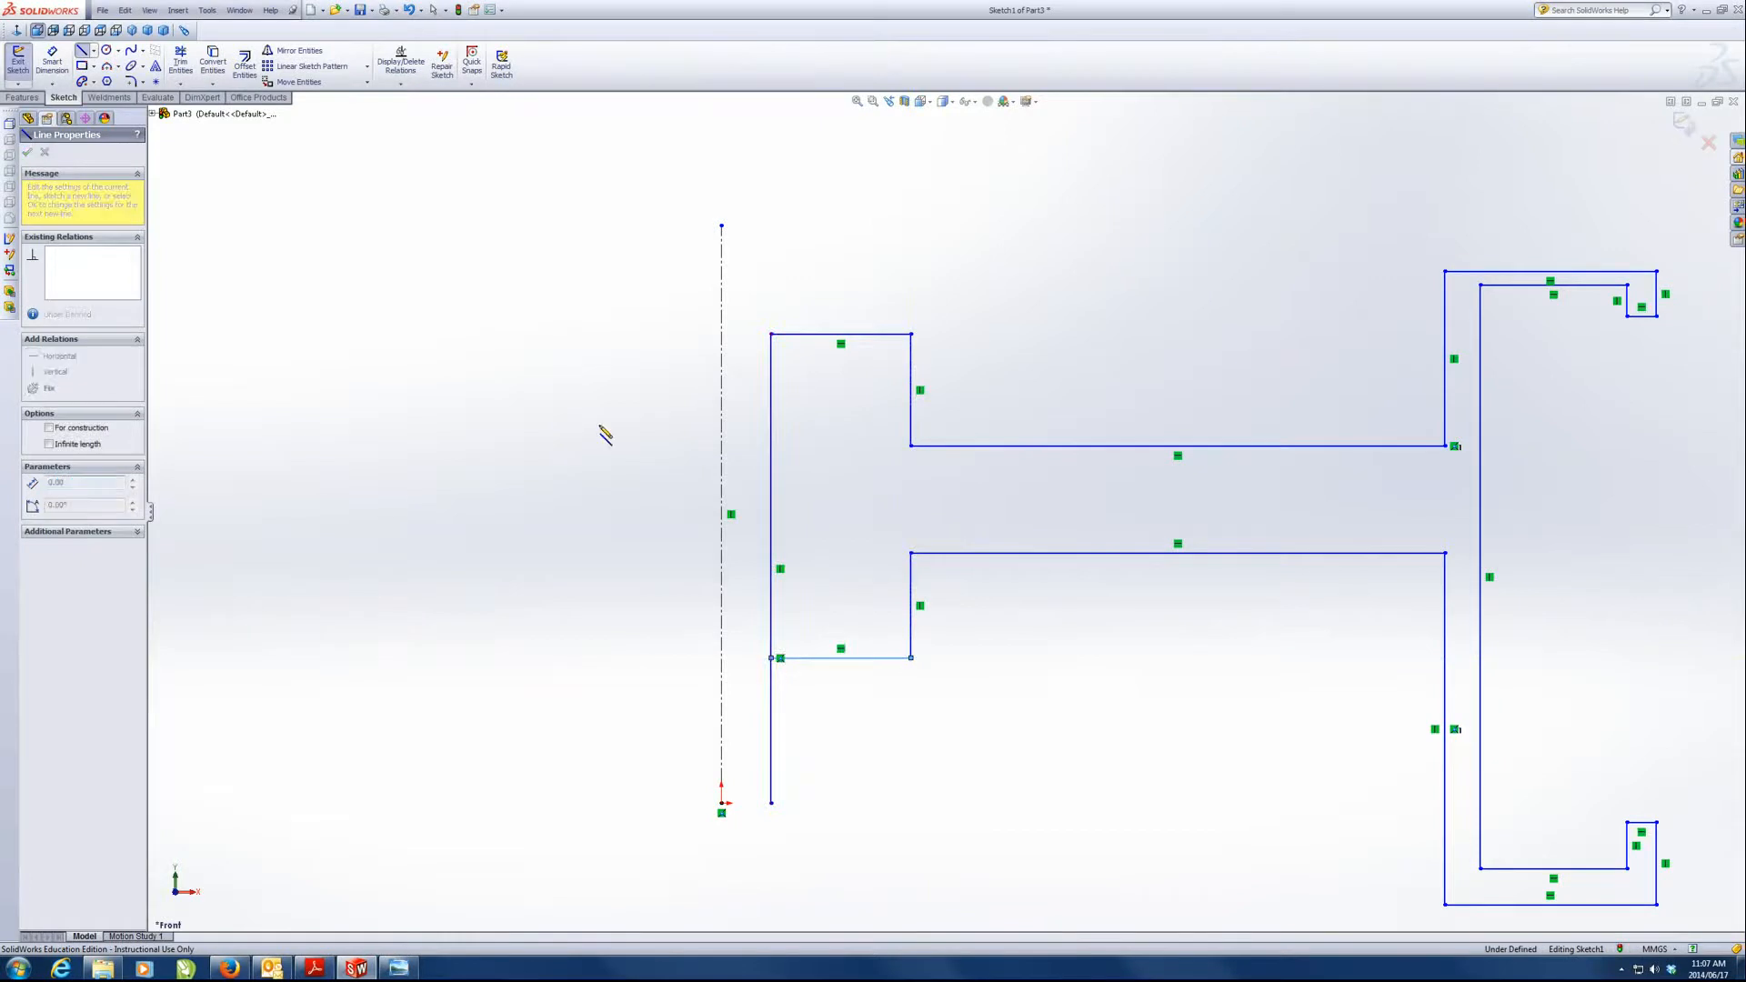
# - Trim the surplus part of the bore line below the hub's lower edge
pyautogui.click(180, 61)
pyautogui.moveTo(758, 726); pyautogui.dragTo(796, 726)
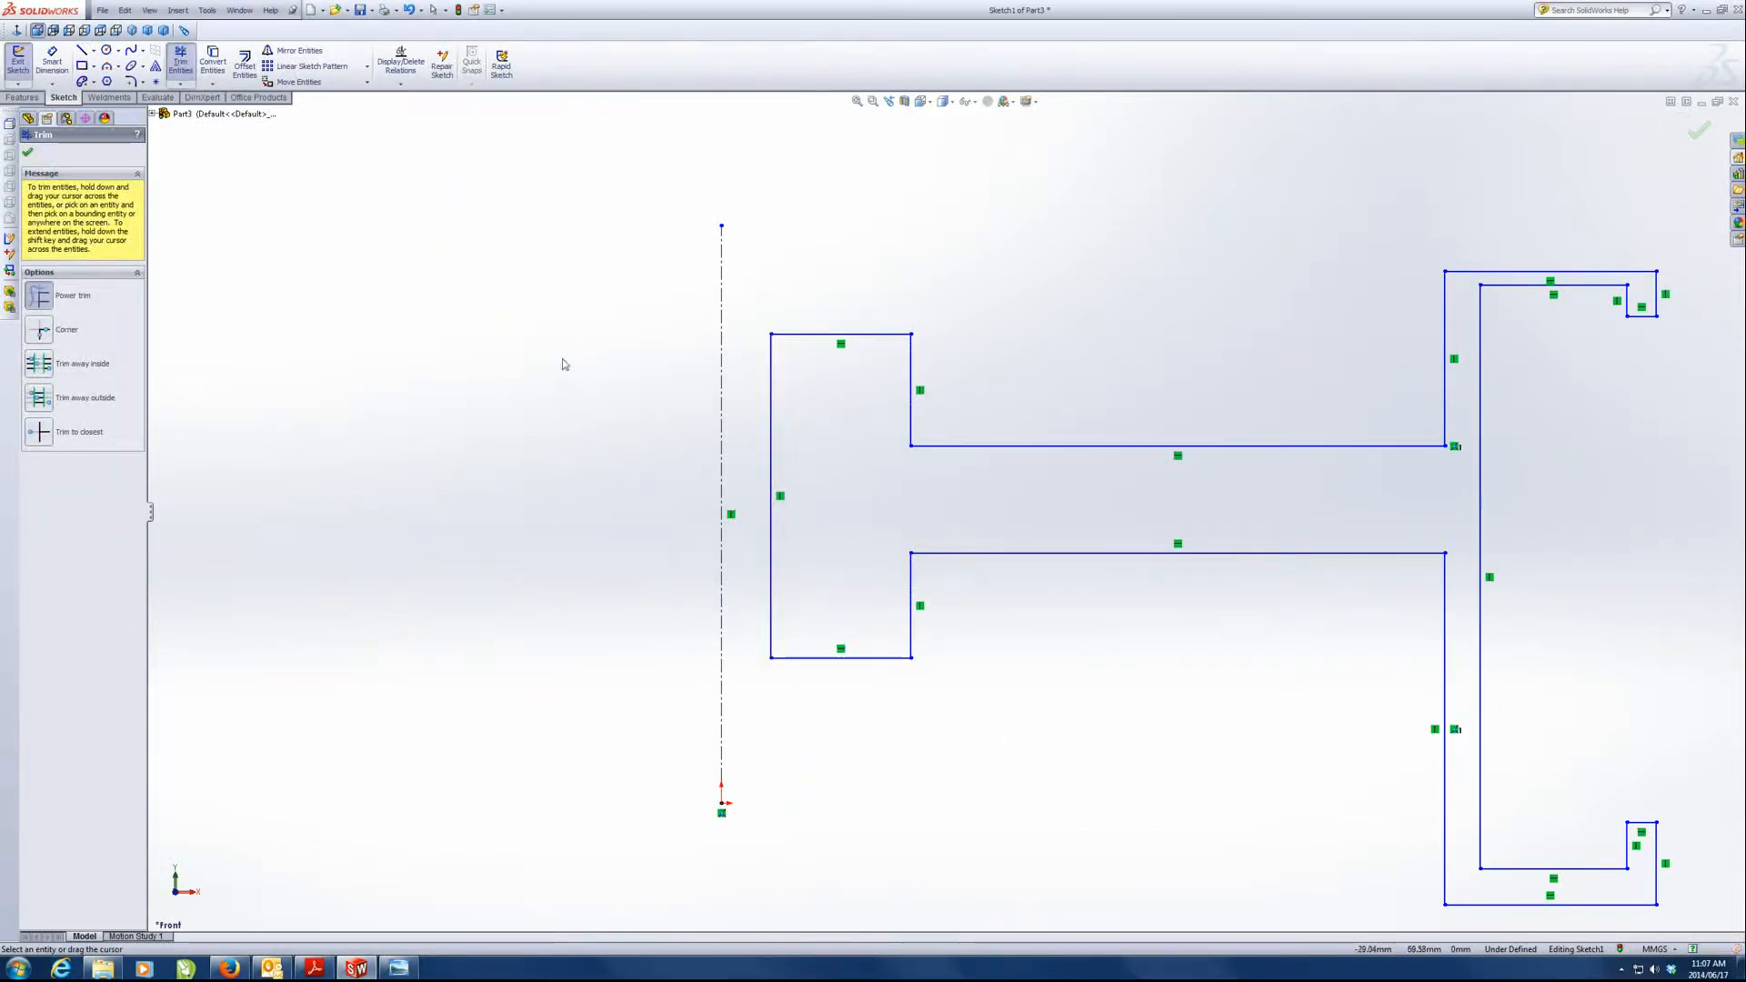
pyautogui.click(180, 60)
# - Lower the upper flange's inner edge to thicken the flange, and extend its lip slightly downward
pyautogui.moveTo(1517, 286); pyautogui.dragTo(1516, 306)
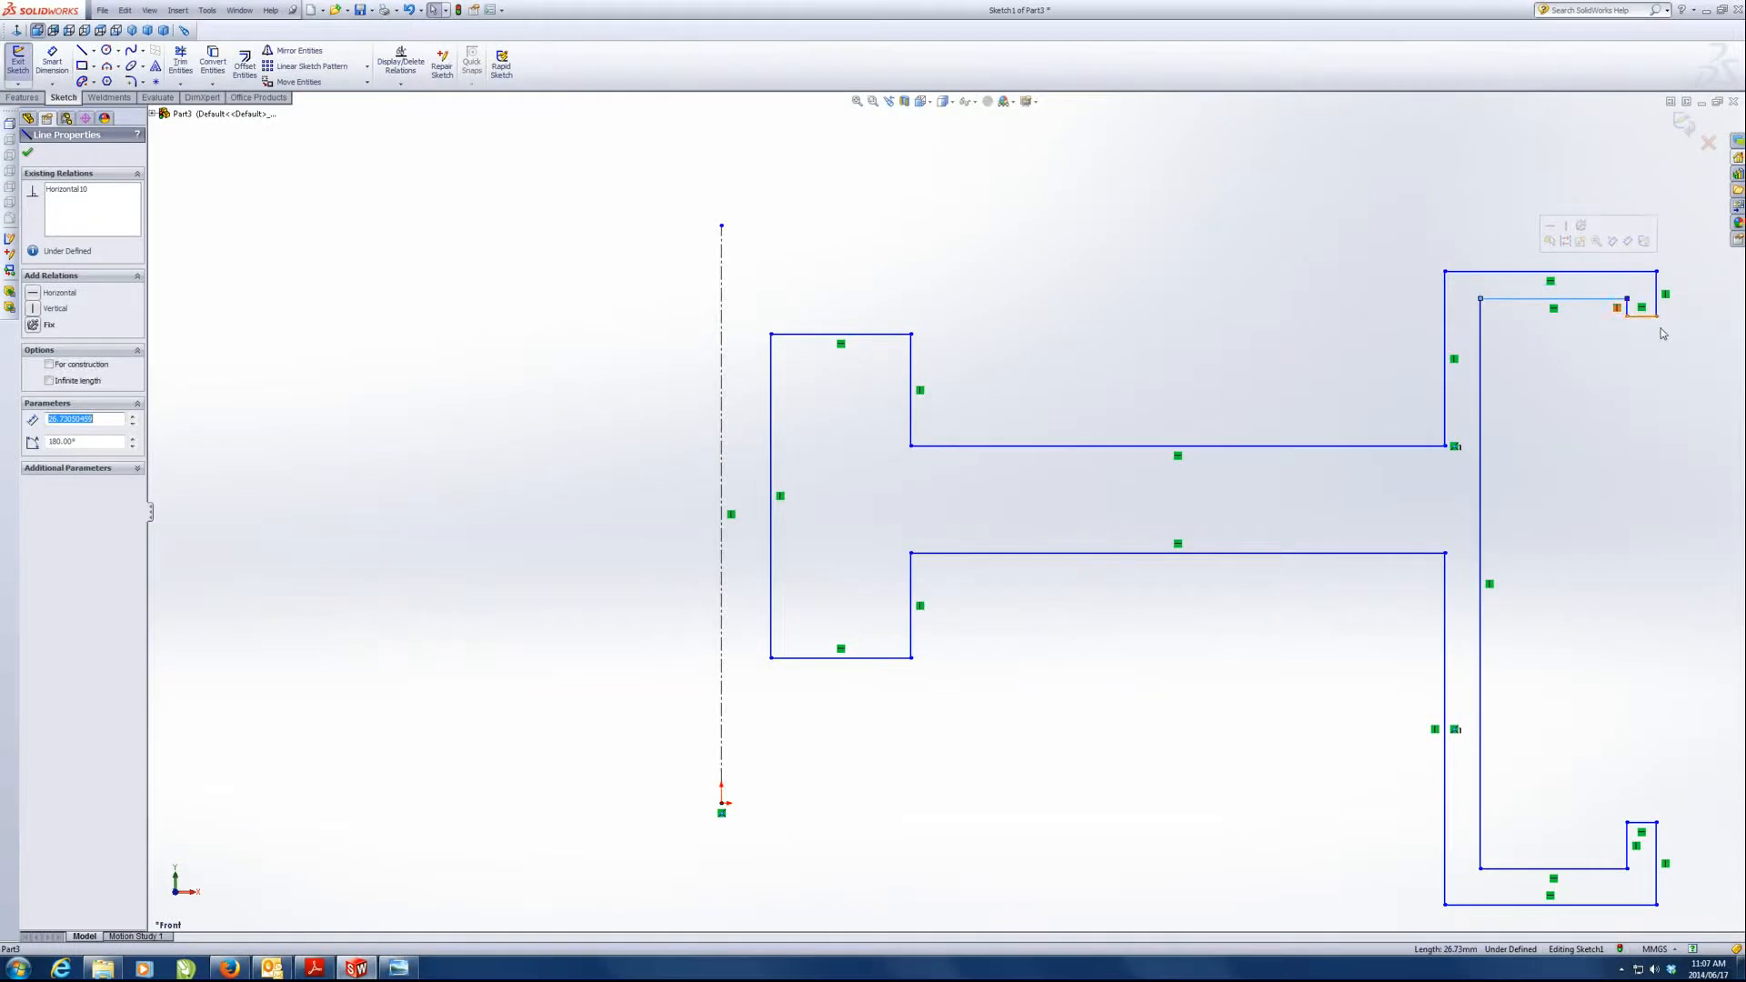
pyautogui.moveTo(1638, 330); pyautogui.dragTo(1638, 339)
pyautogui.click(1481, 514)
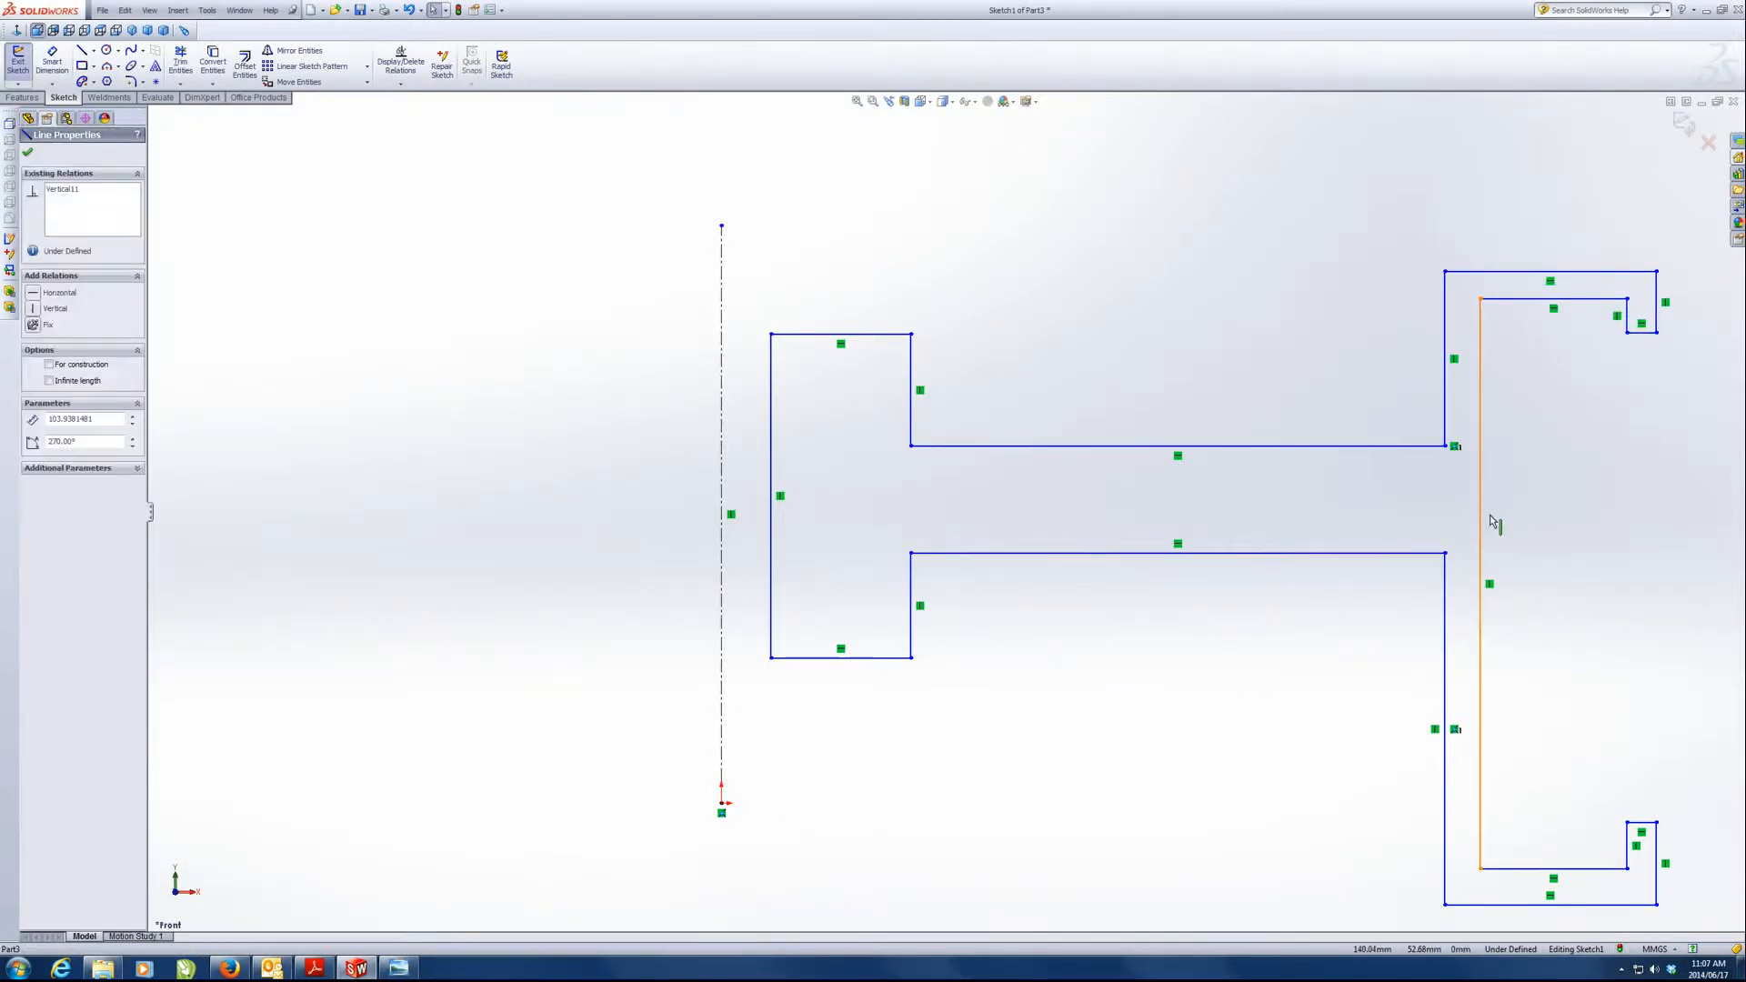
pyautogui.moveTo(1489, 515); pyautogui.dragTo(1491, 514)
pyautogui.click(1513, 516)
# - Fillet the four hub-web and web-rim corners, both inner corners of the rim channel and its lower outer corner with a 5 mm radius
pyautogui.scroll(-3, 1391, 624)
pyautogui.scroll(5, 1144, 686)
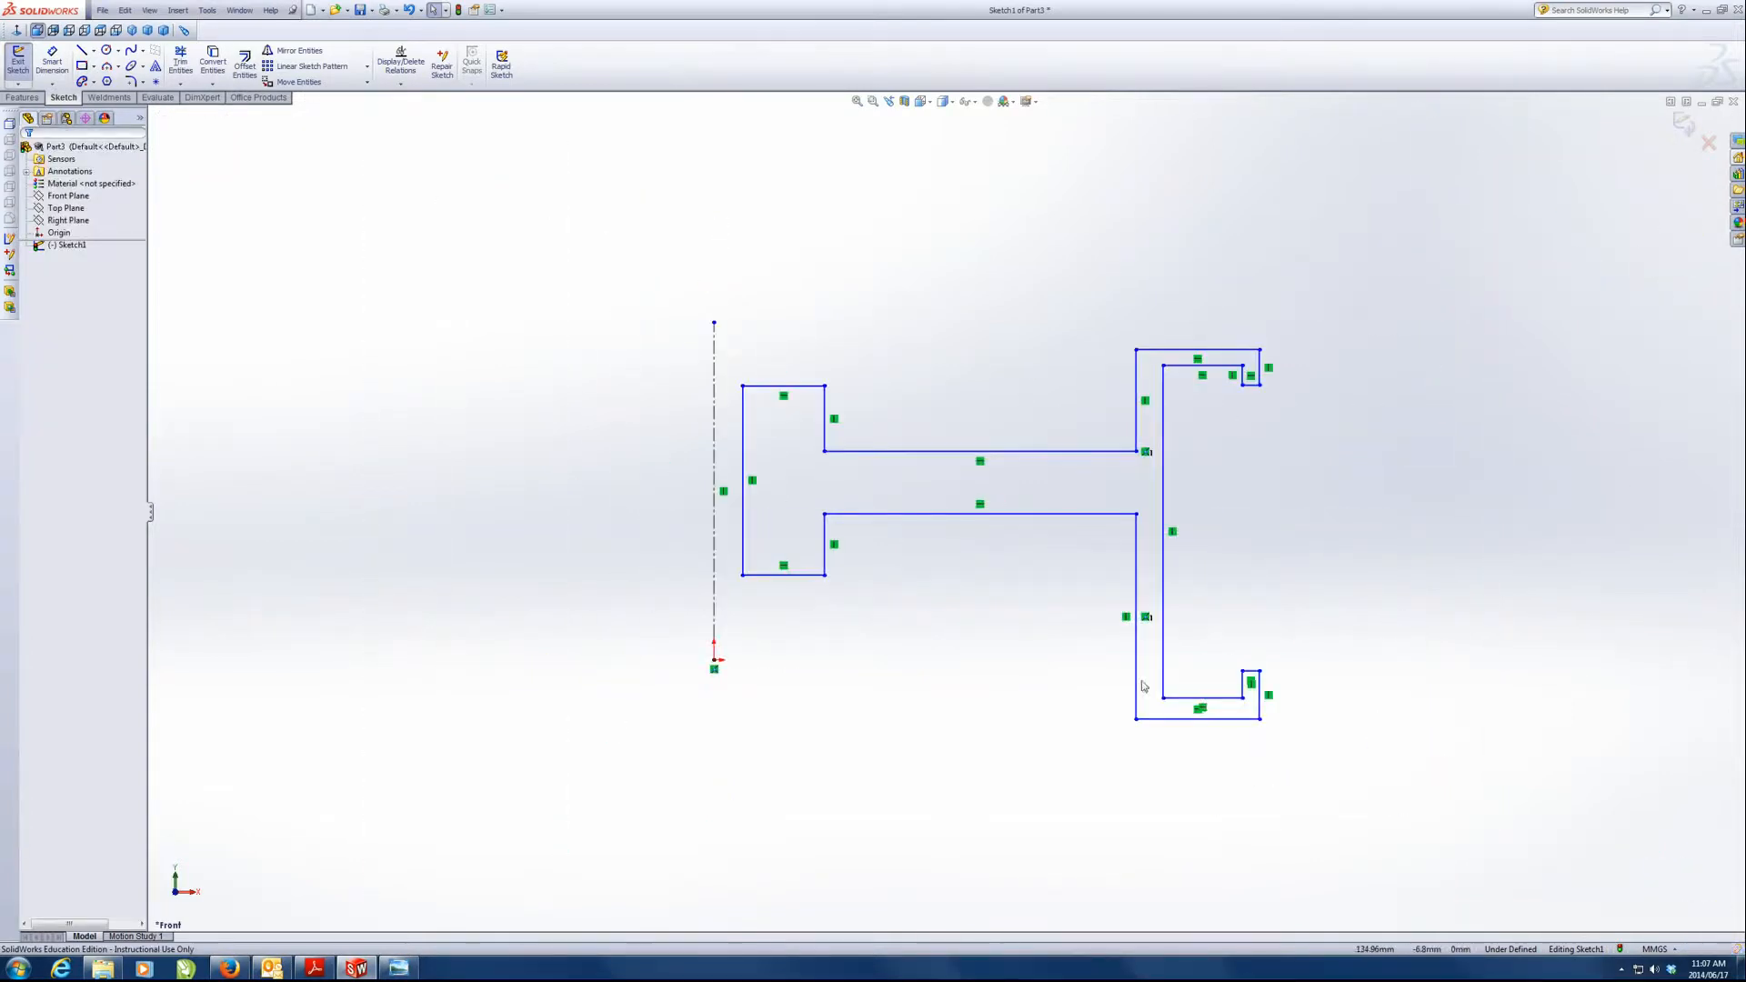
pyautogui.scroll(-2, 1144, 685)
pyautogui.click(130, 81)
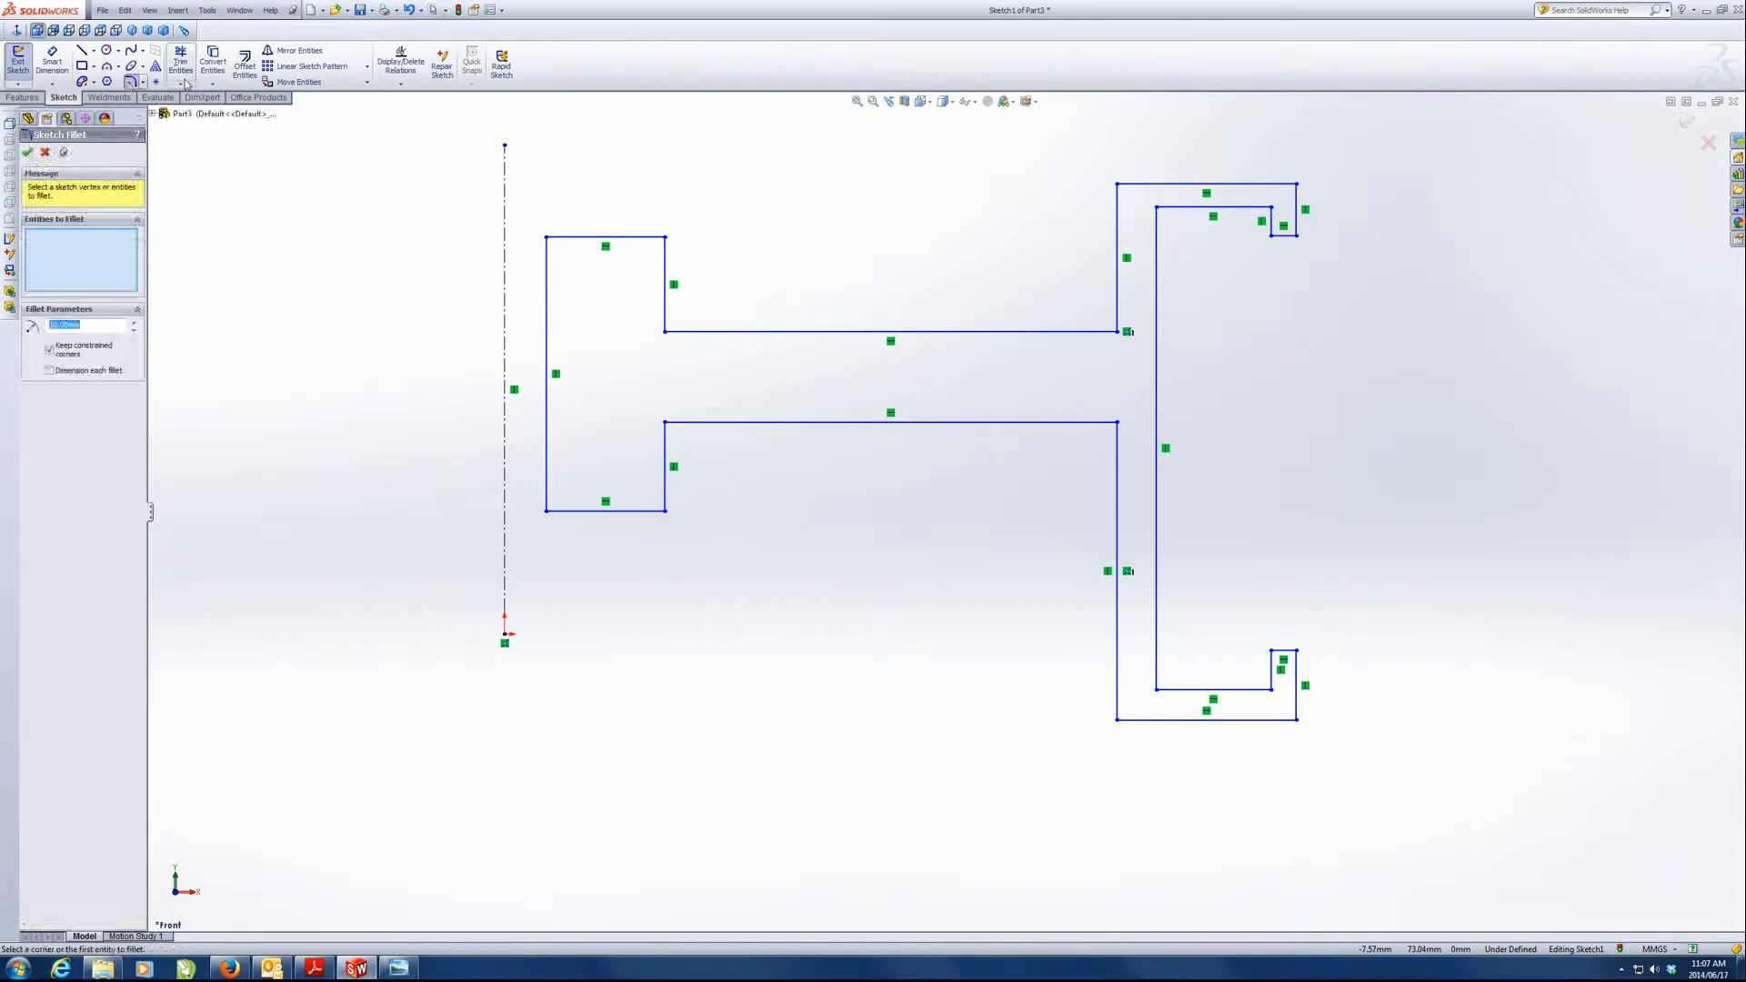
pyautogui.click(665, 332)
pyautogui.click(1118, 332)
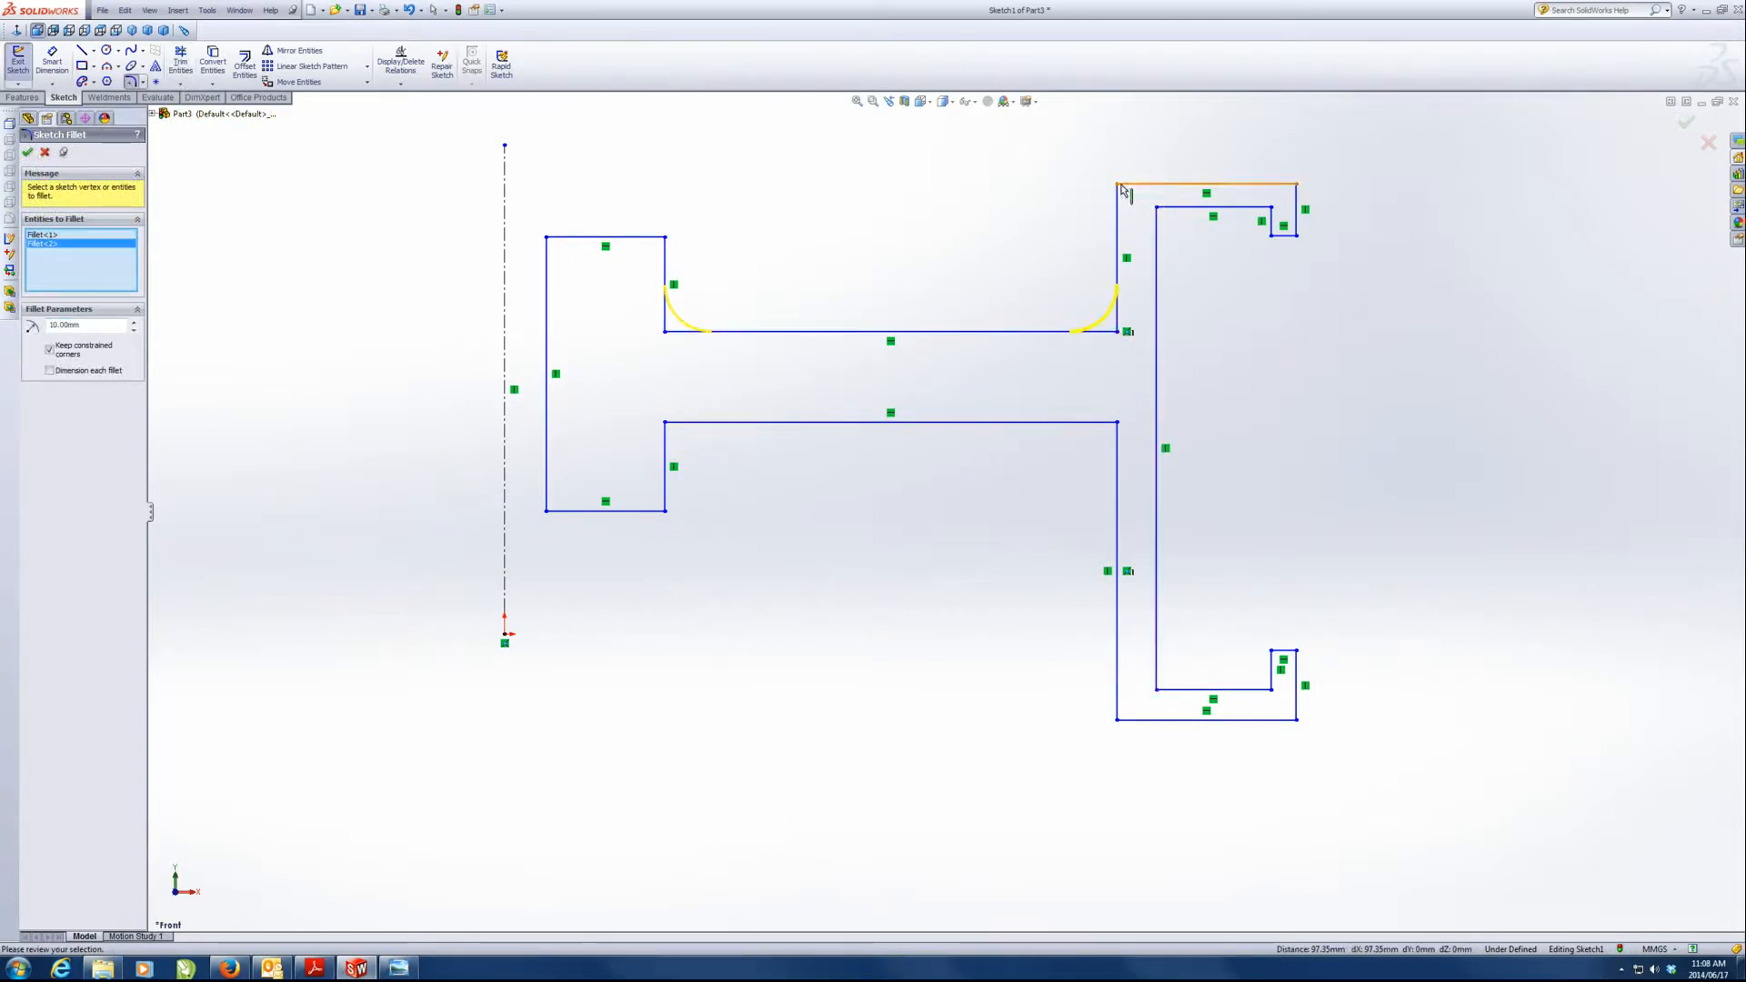
pyautogui.click(1158, 210)
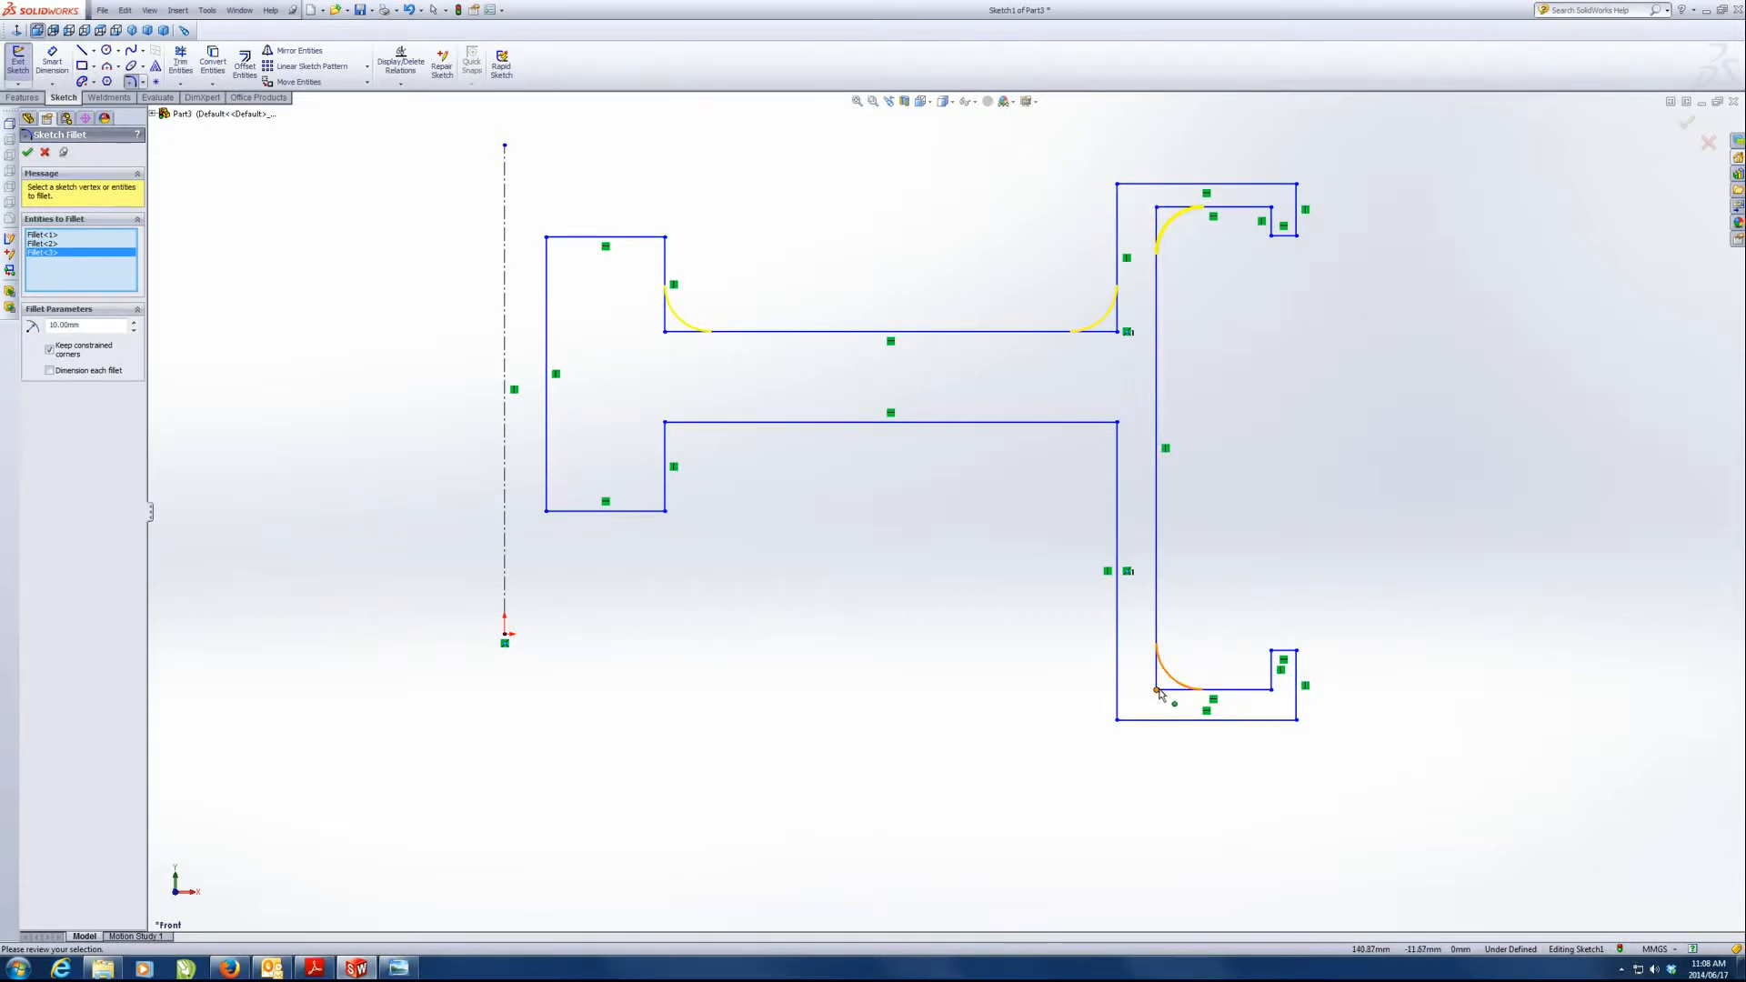
pyautogui.click(1157, 690)
pyautogui.click(1118, 719)
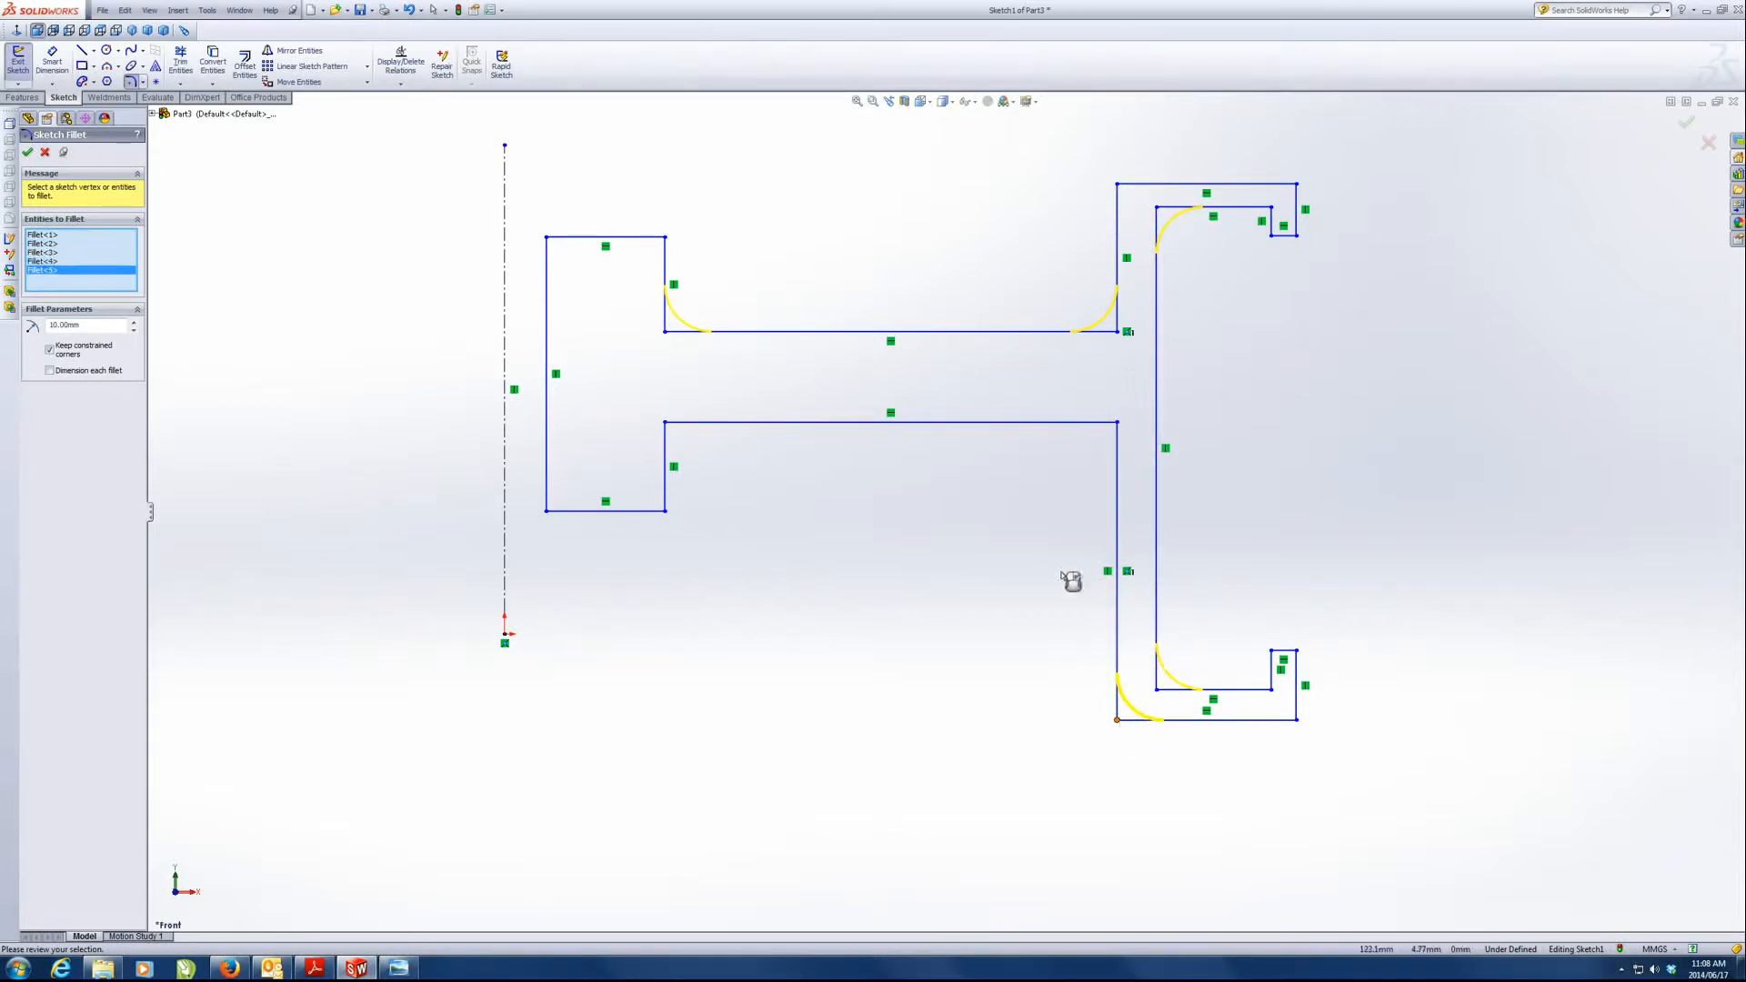
pyautogui.click(667, 424)
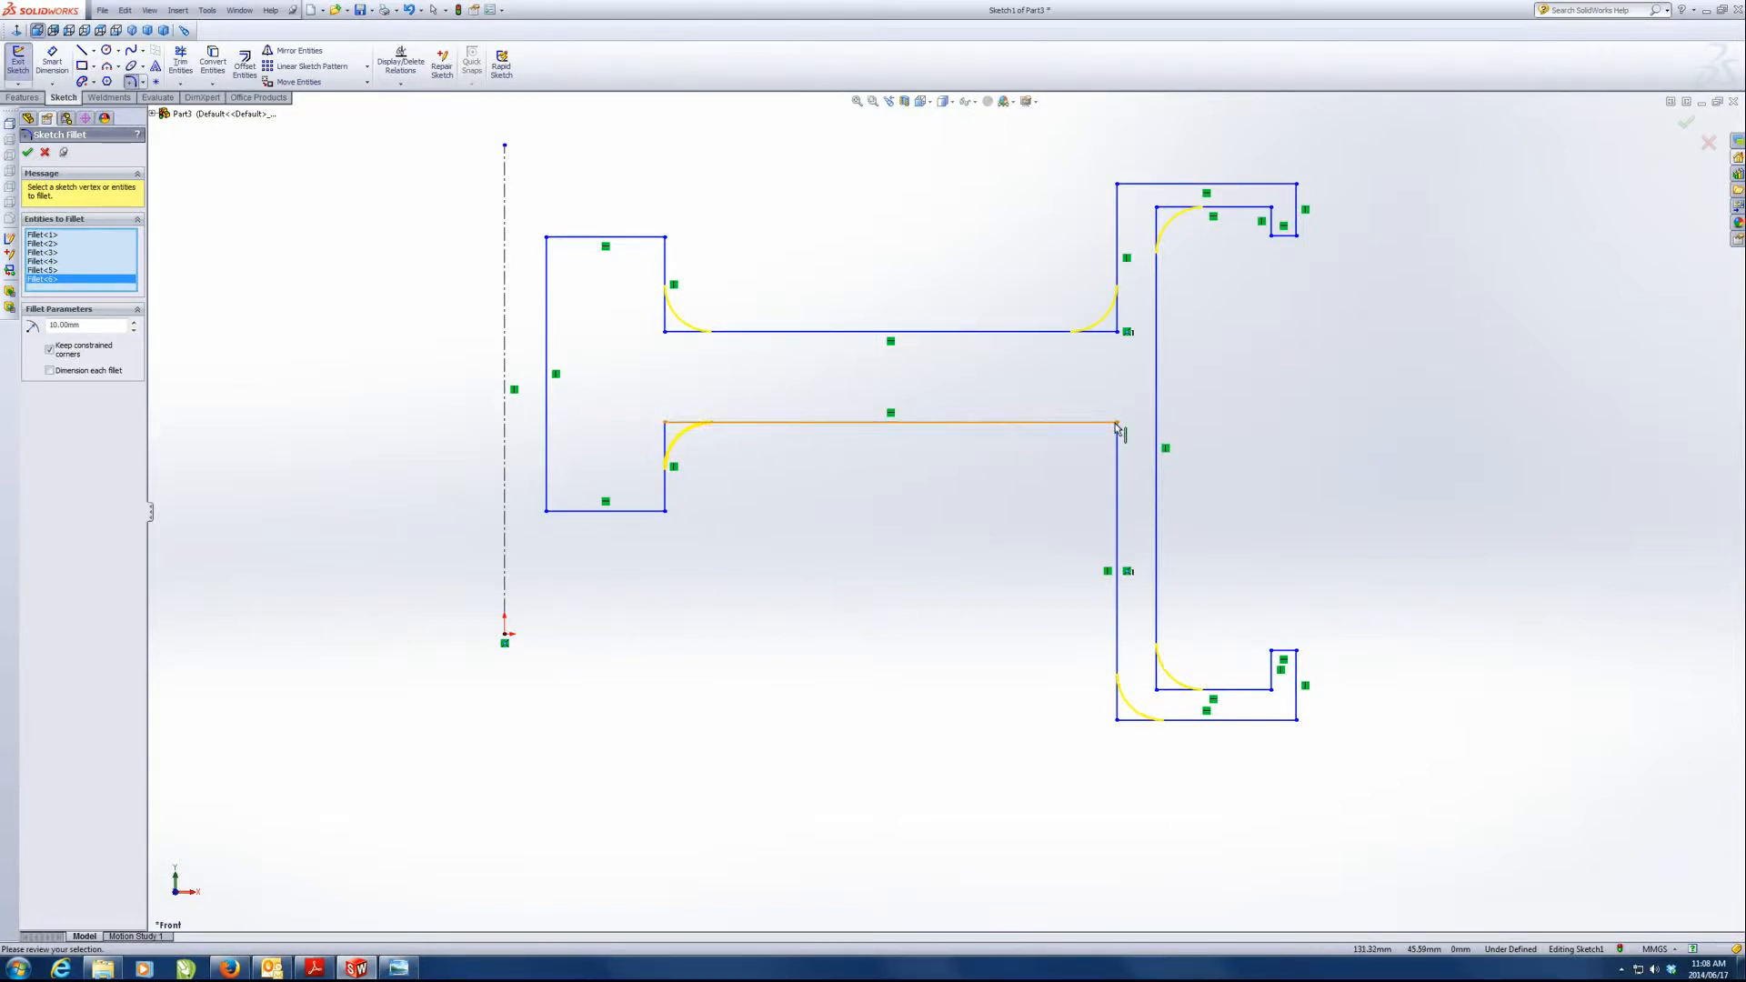
pyautogui.click(1120, 425)
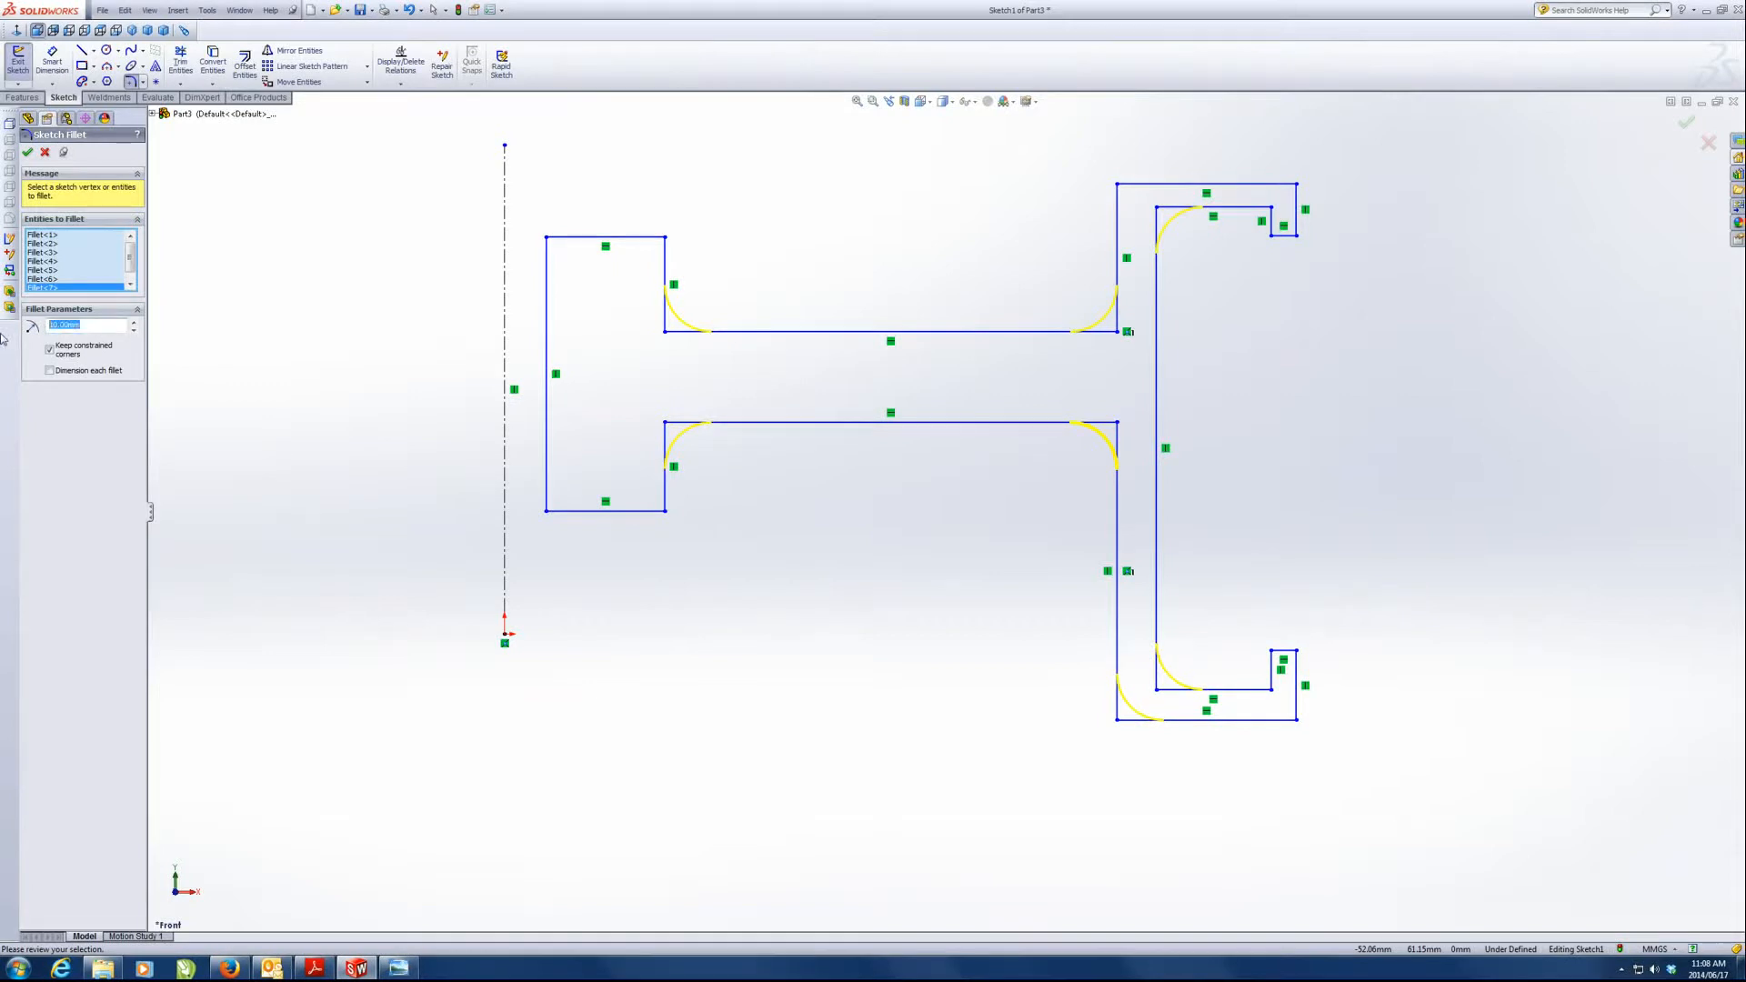
pyautogui.write('5')
pyautogui.press('Return')
# - Fillet the remaining upper corner of the rim beside the web with the same 5 mm radius and finish filleting
pyautogui.scroll(4, 800, 491)
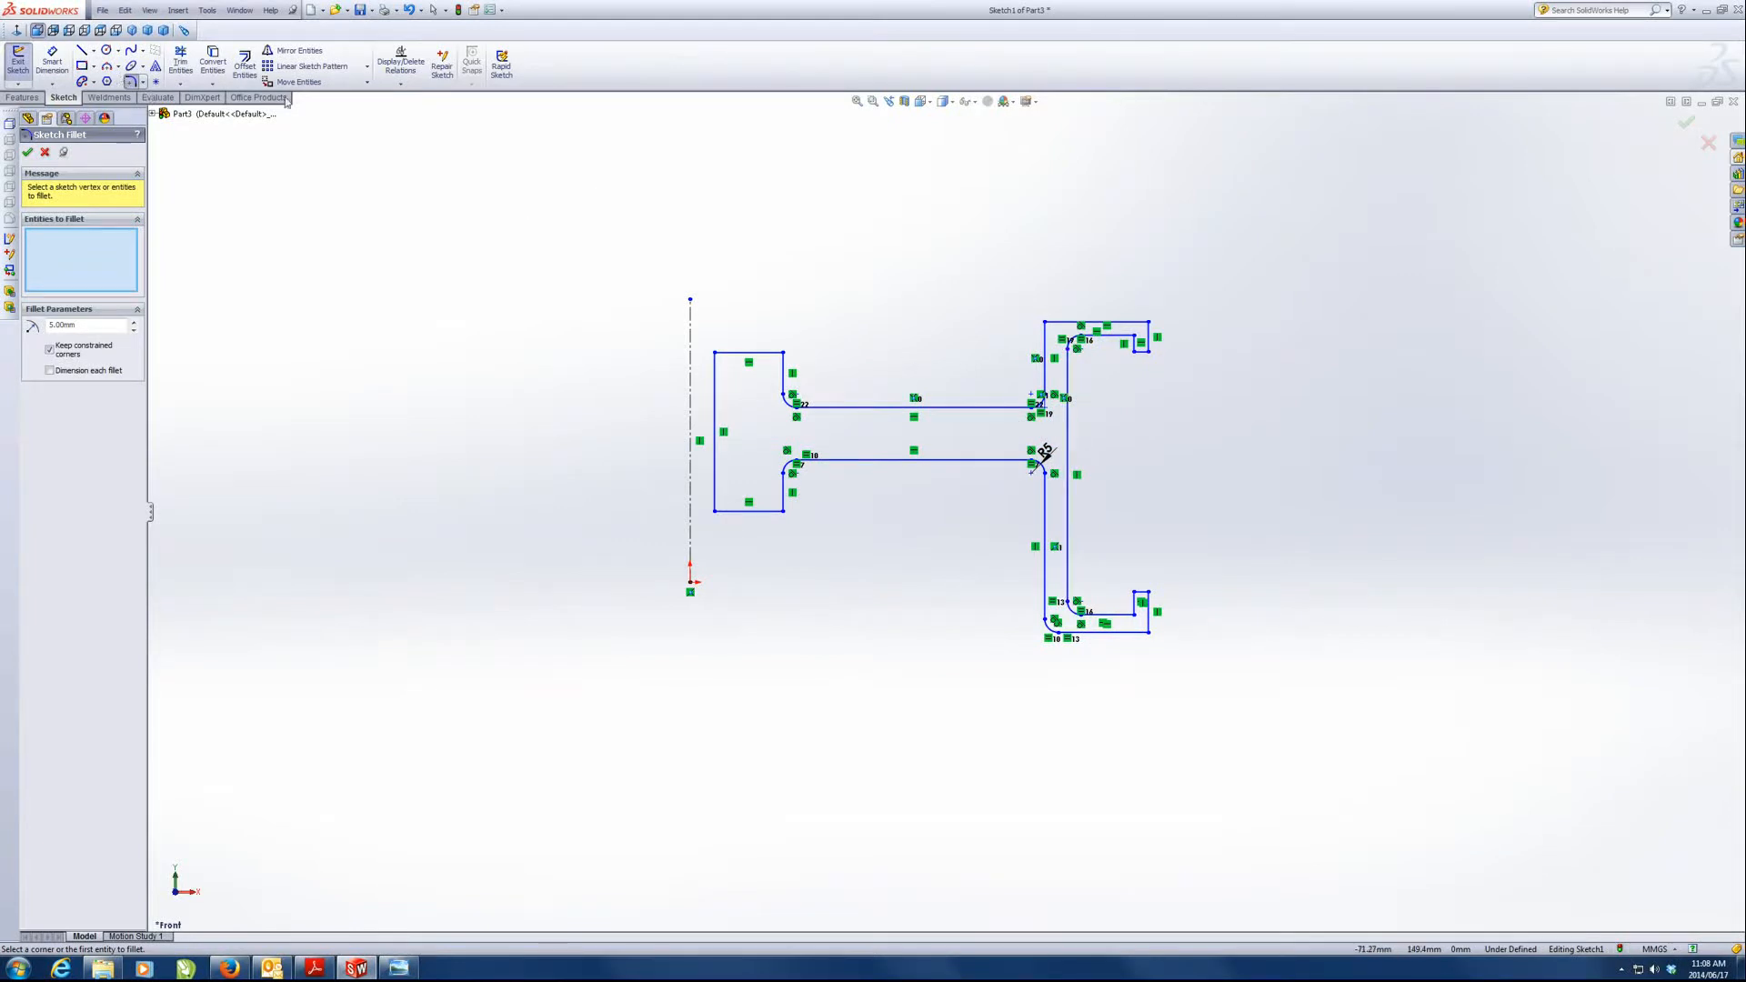
pyautogui.click(1046, 324)
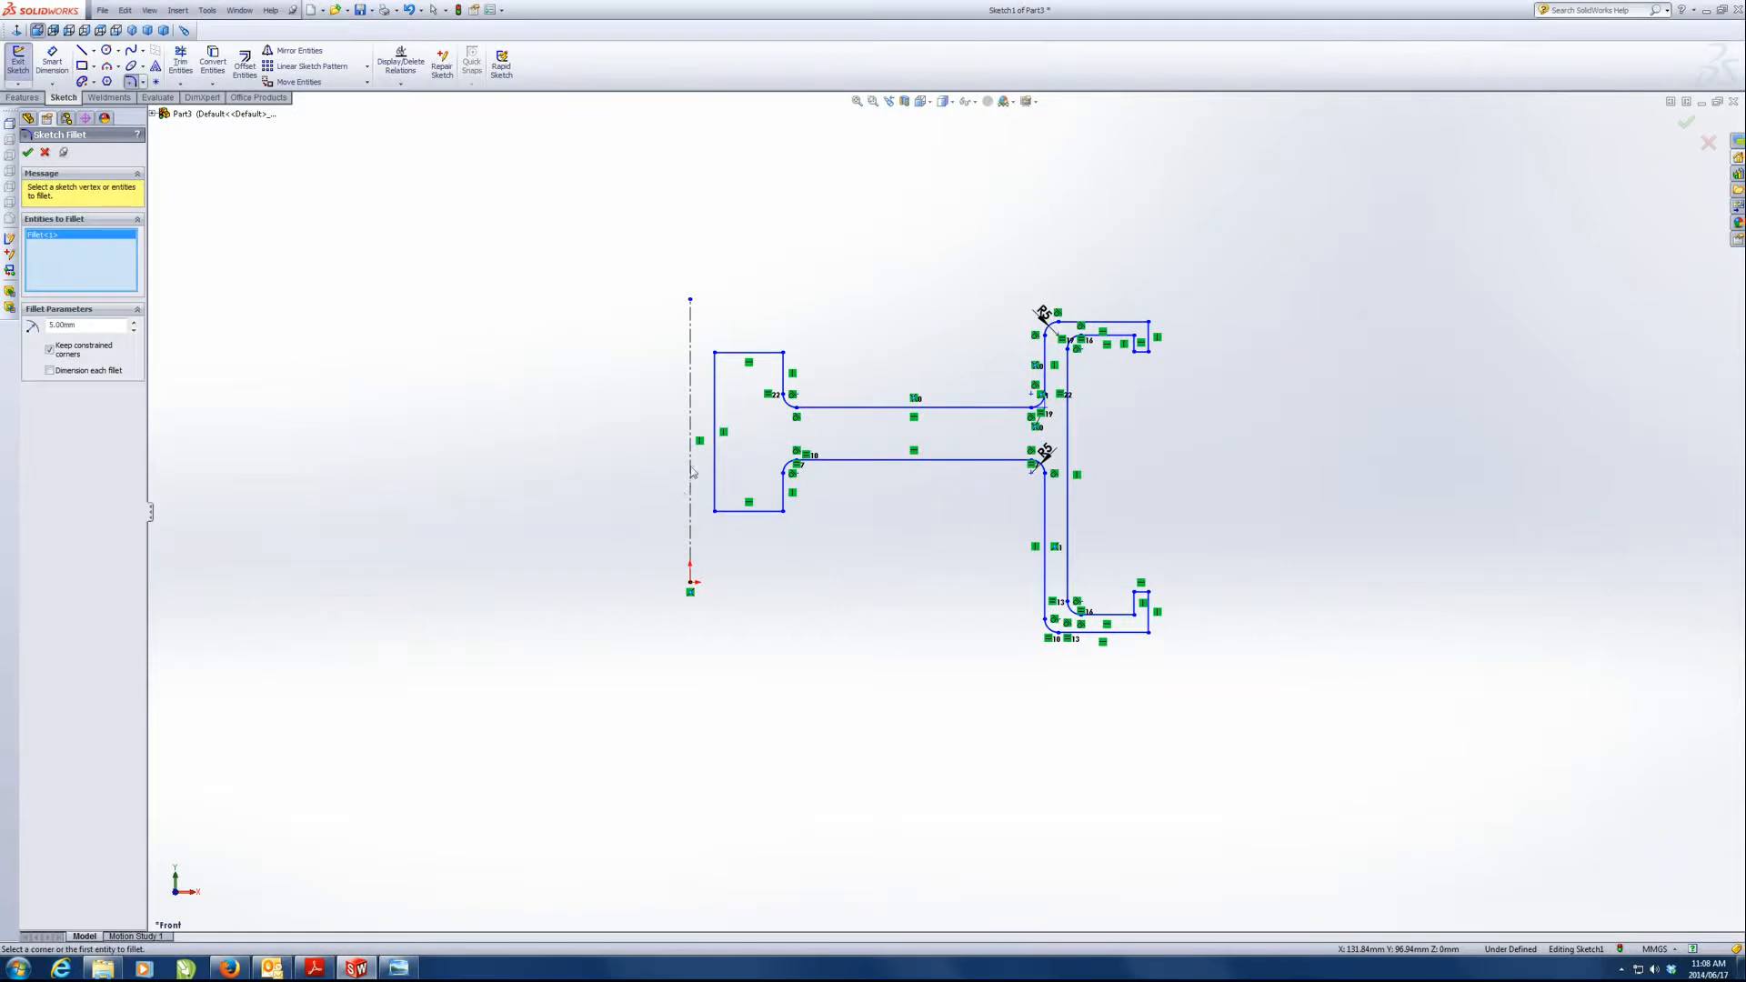
pyautogui.click(23, 98)
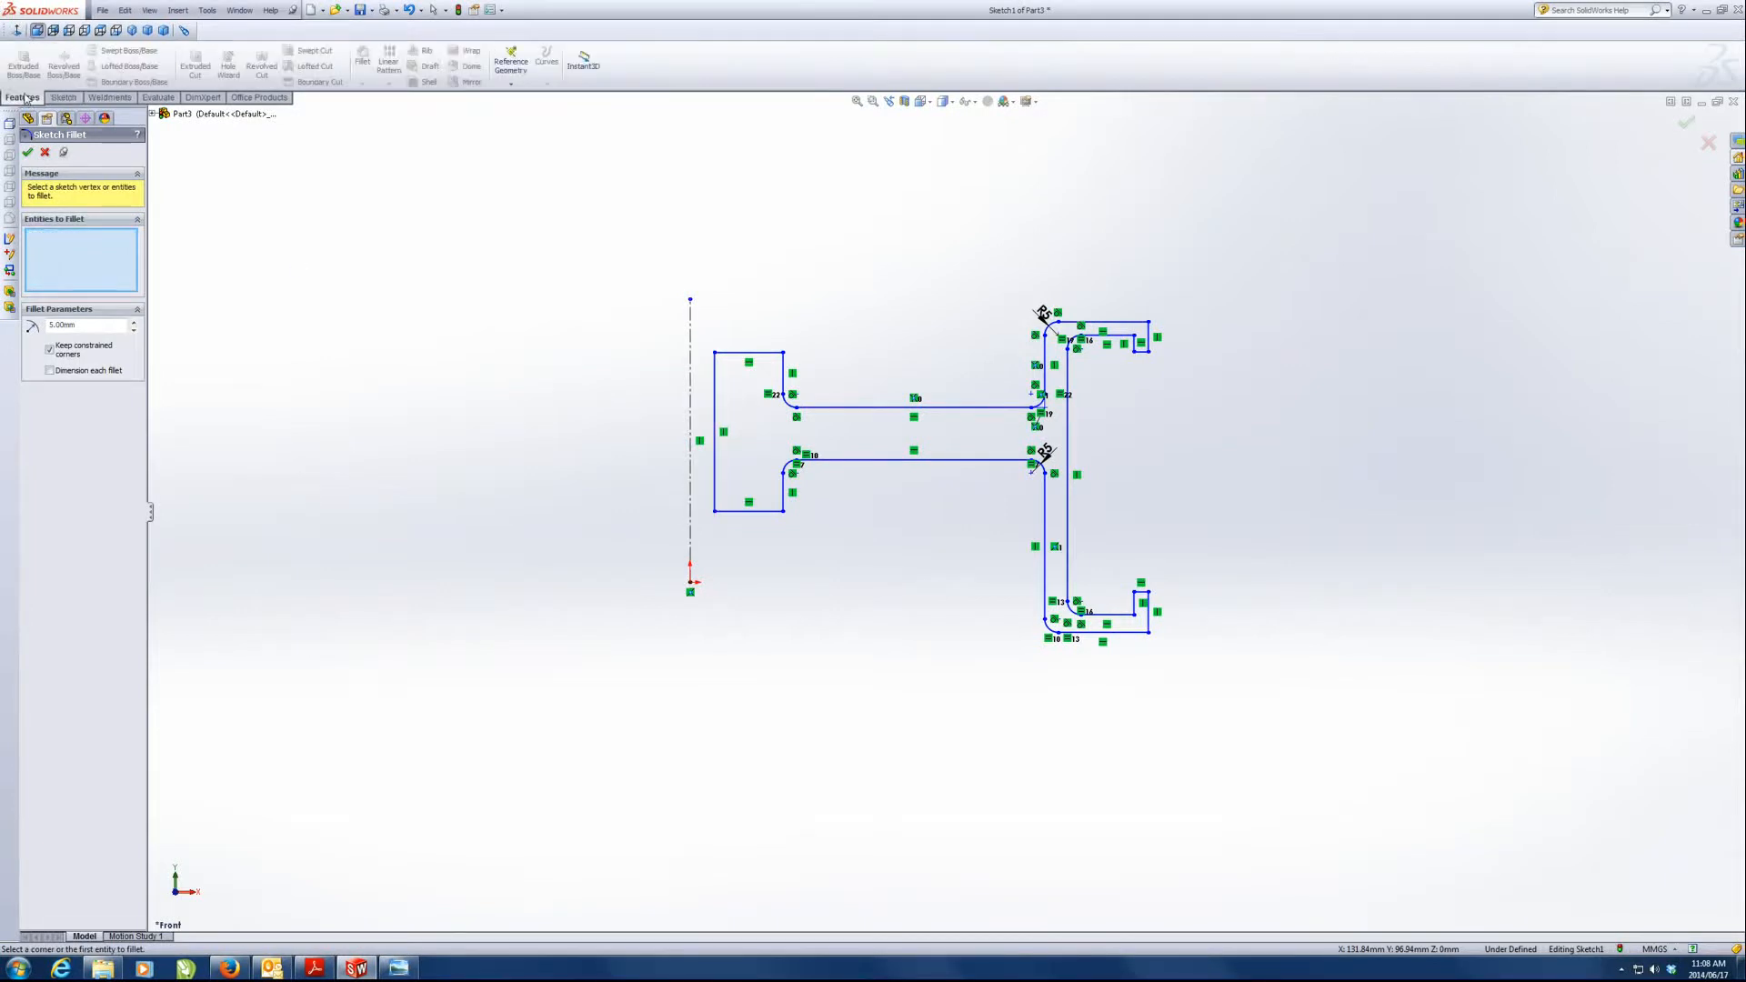
pyautogui.click(27, 152)
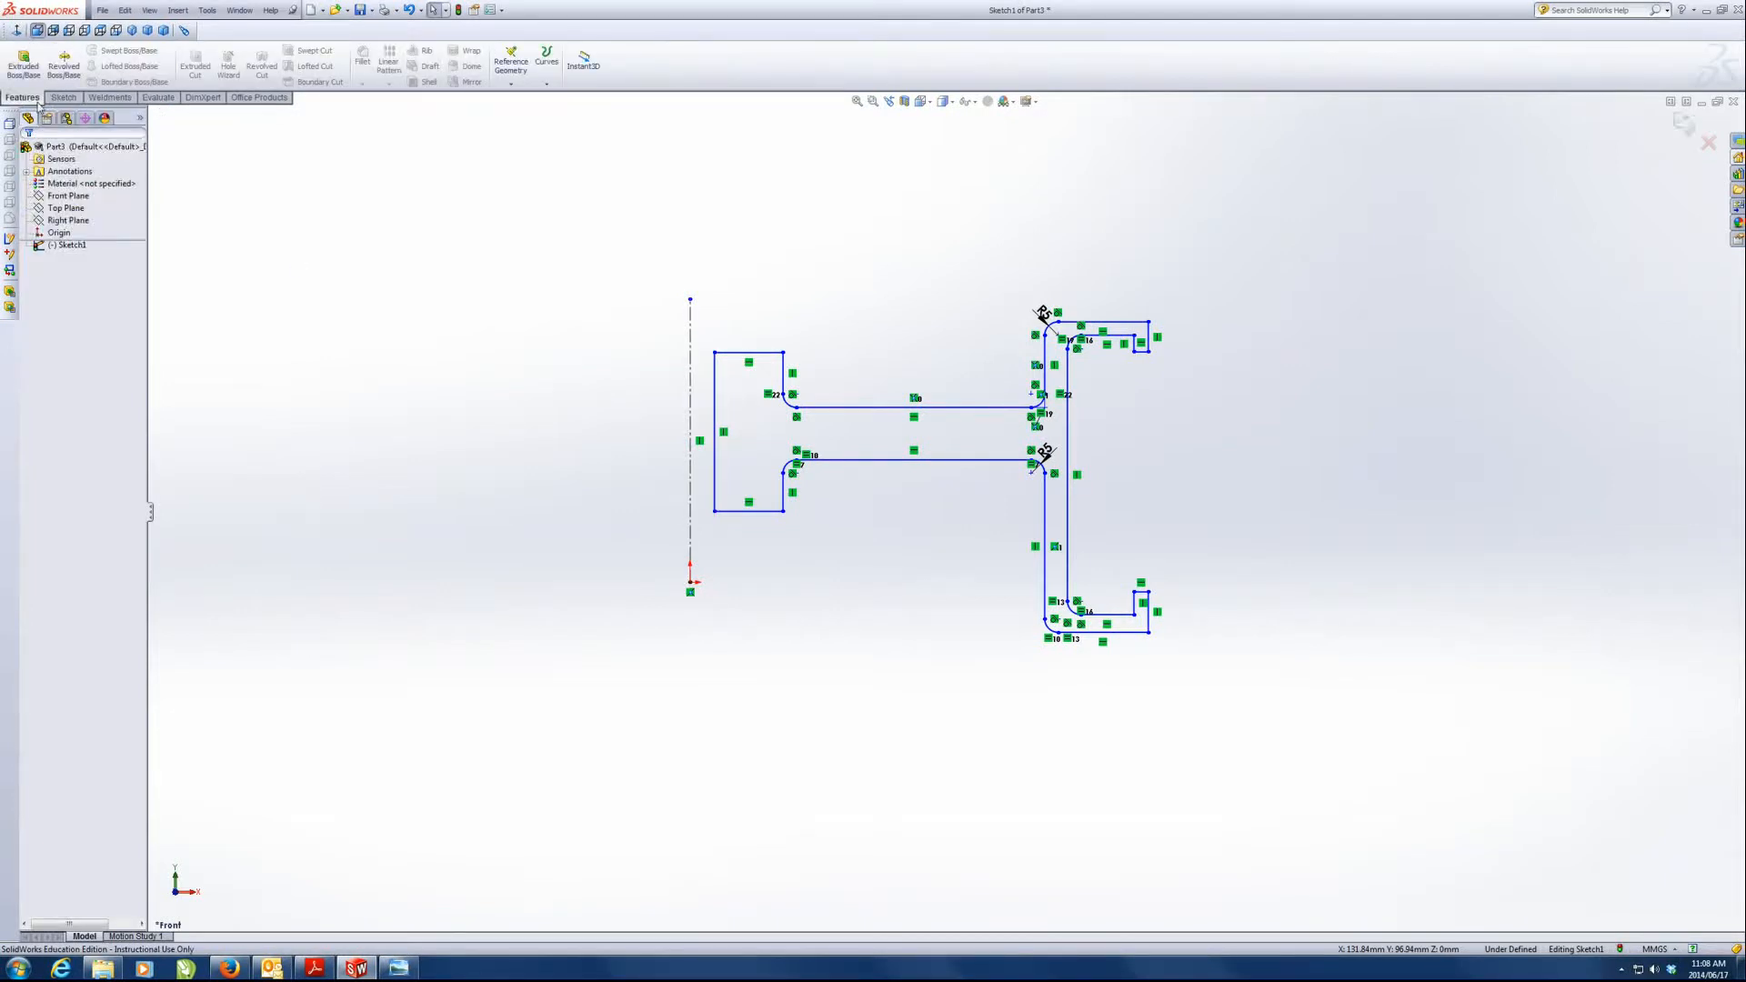
pyautogui.click(62, 73)
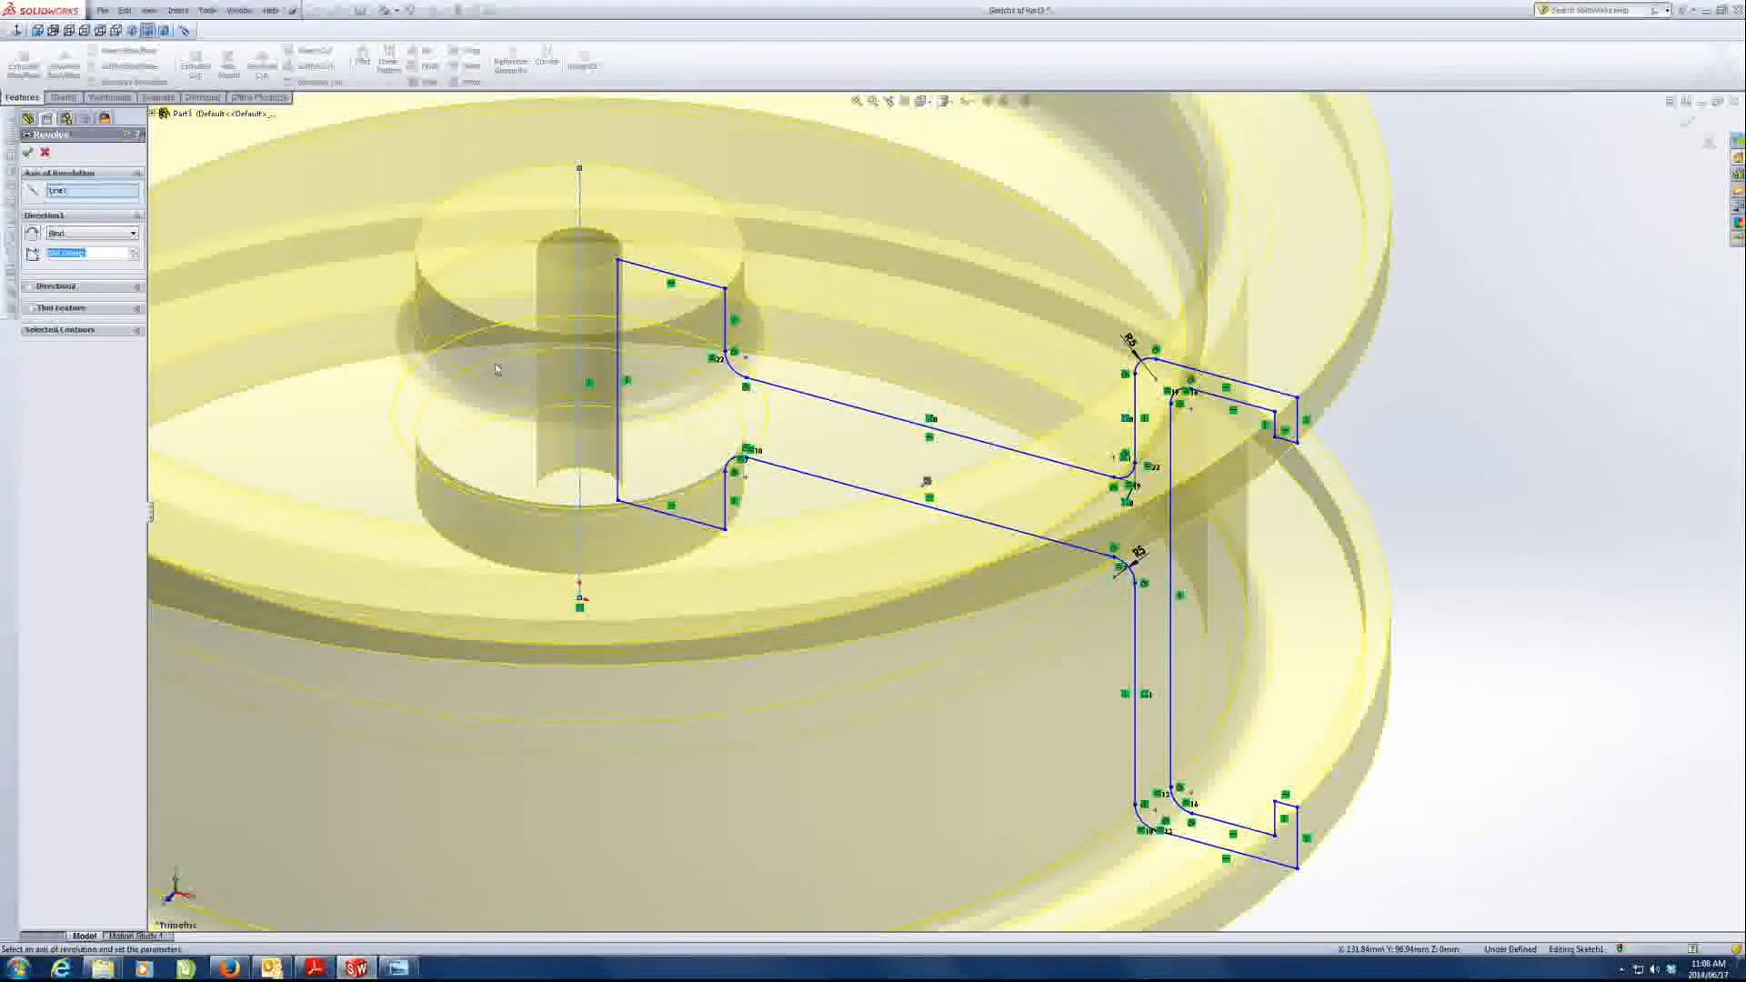
pyautogui.scroll(-2, 790, 491)
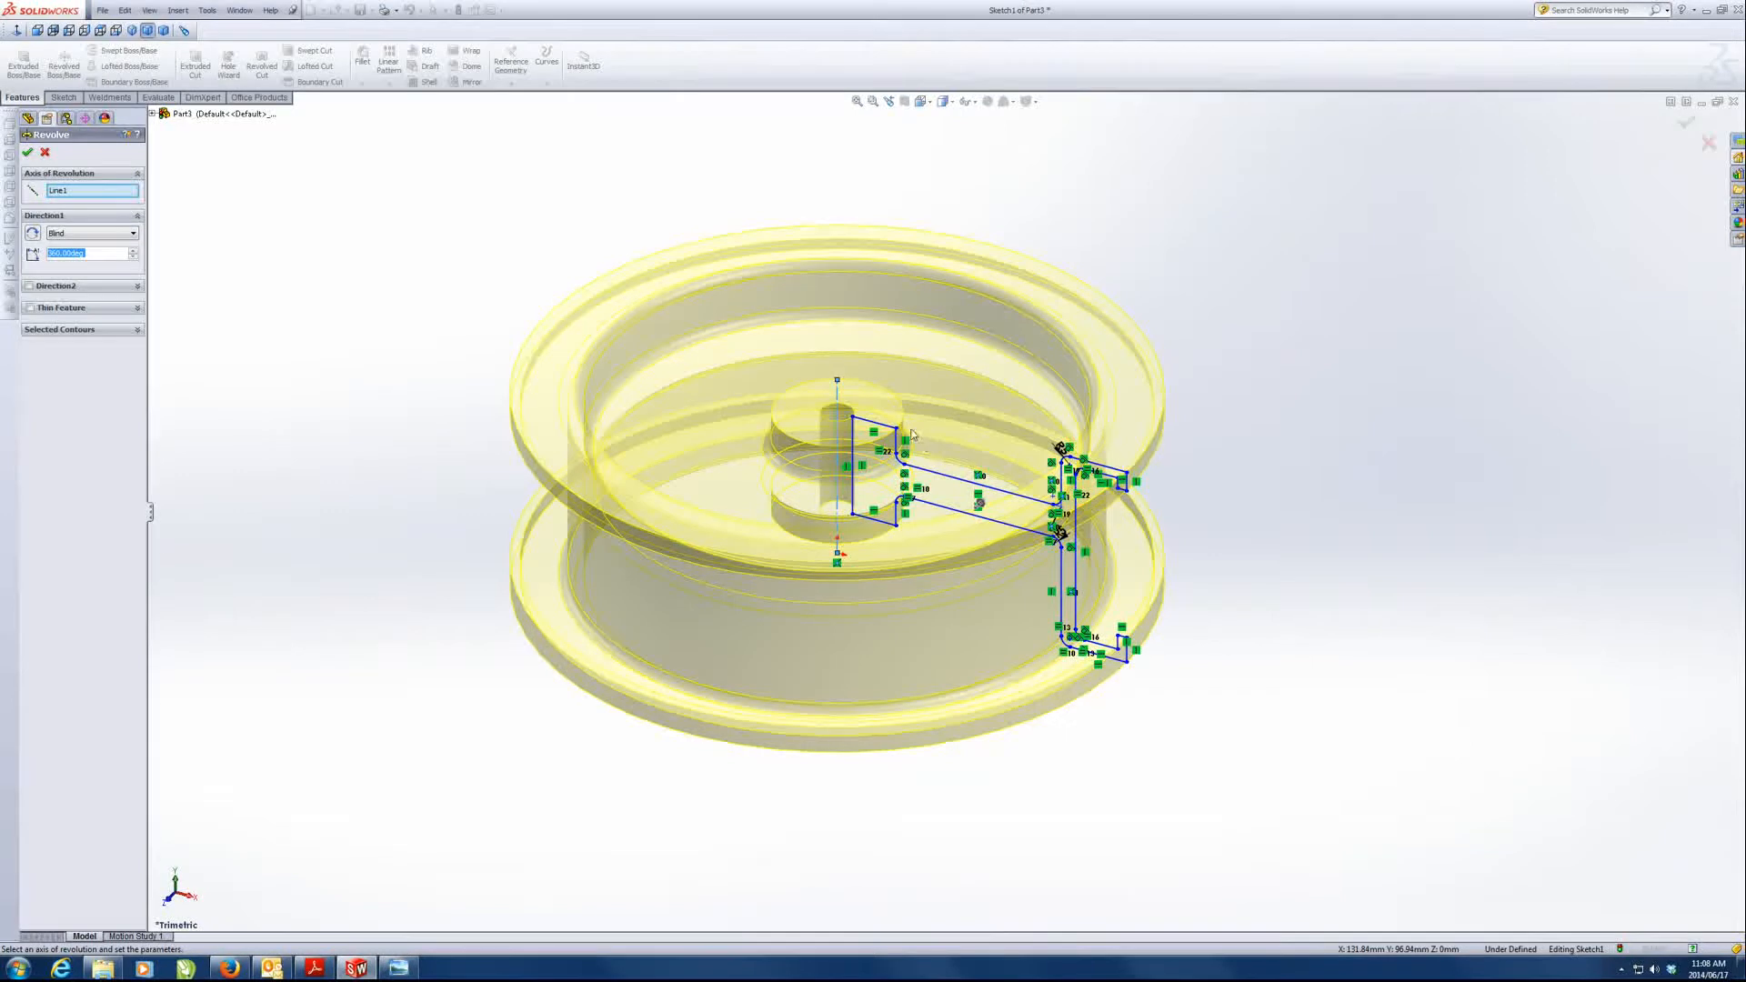
pyautogui.click(60, 195)
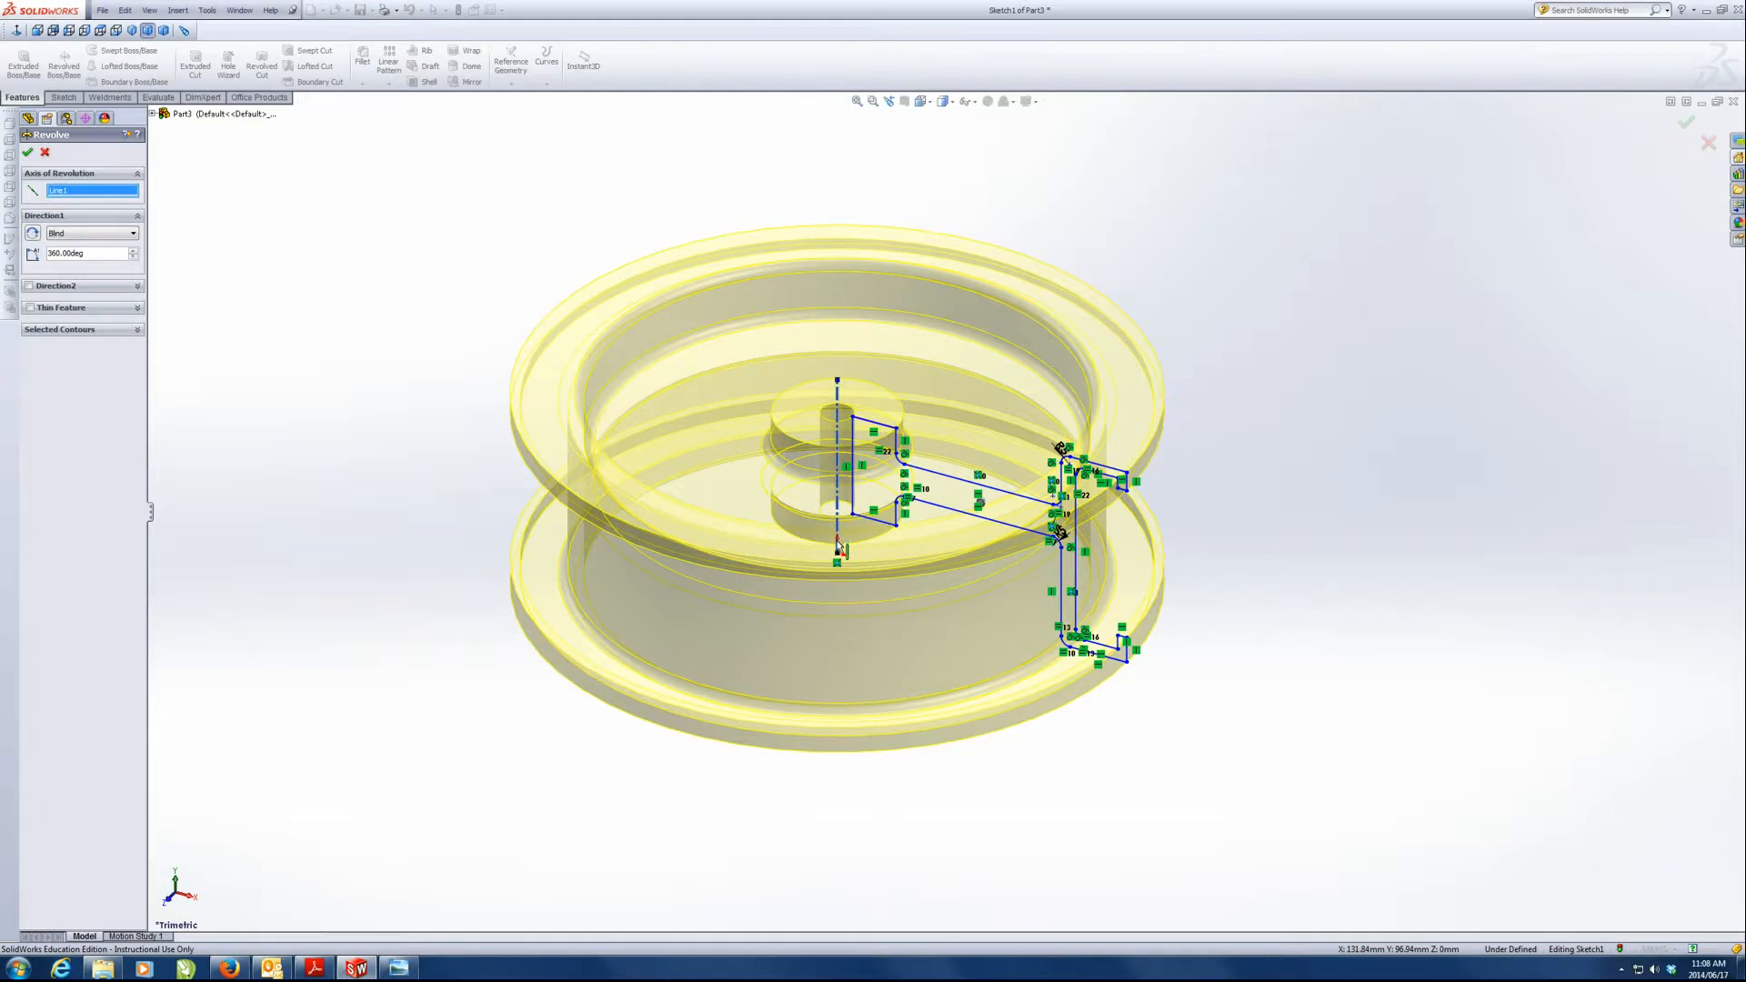
pyautogui.click(101, 331)
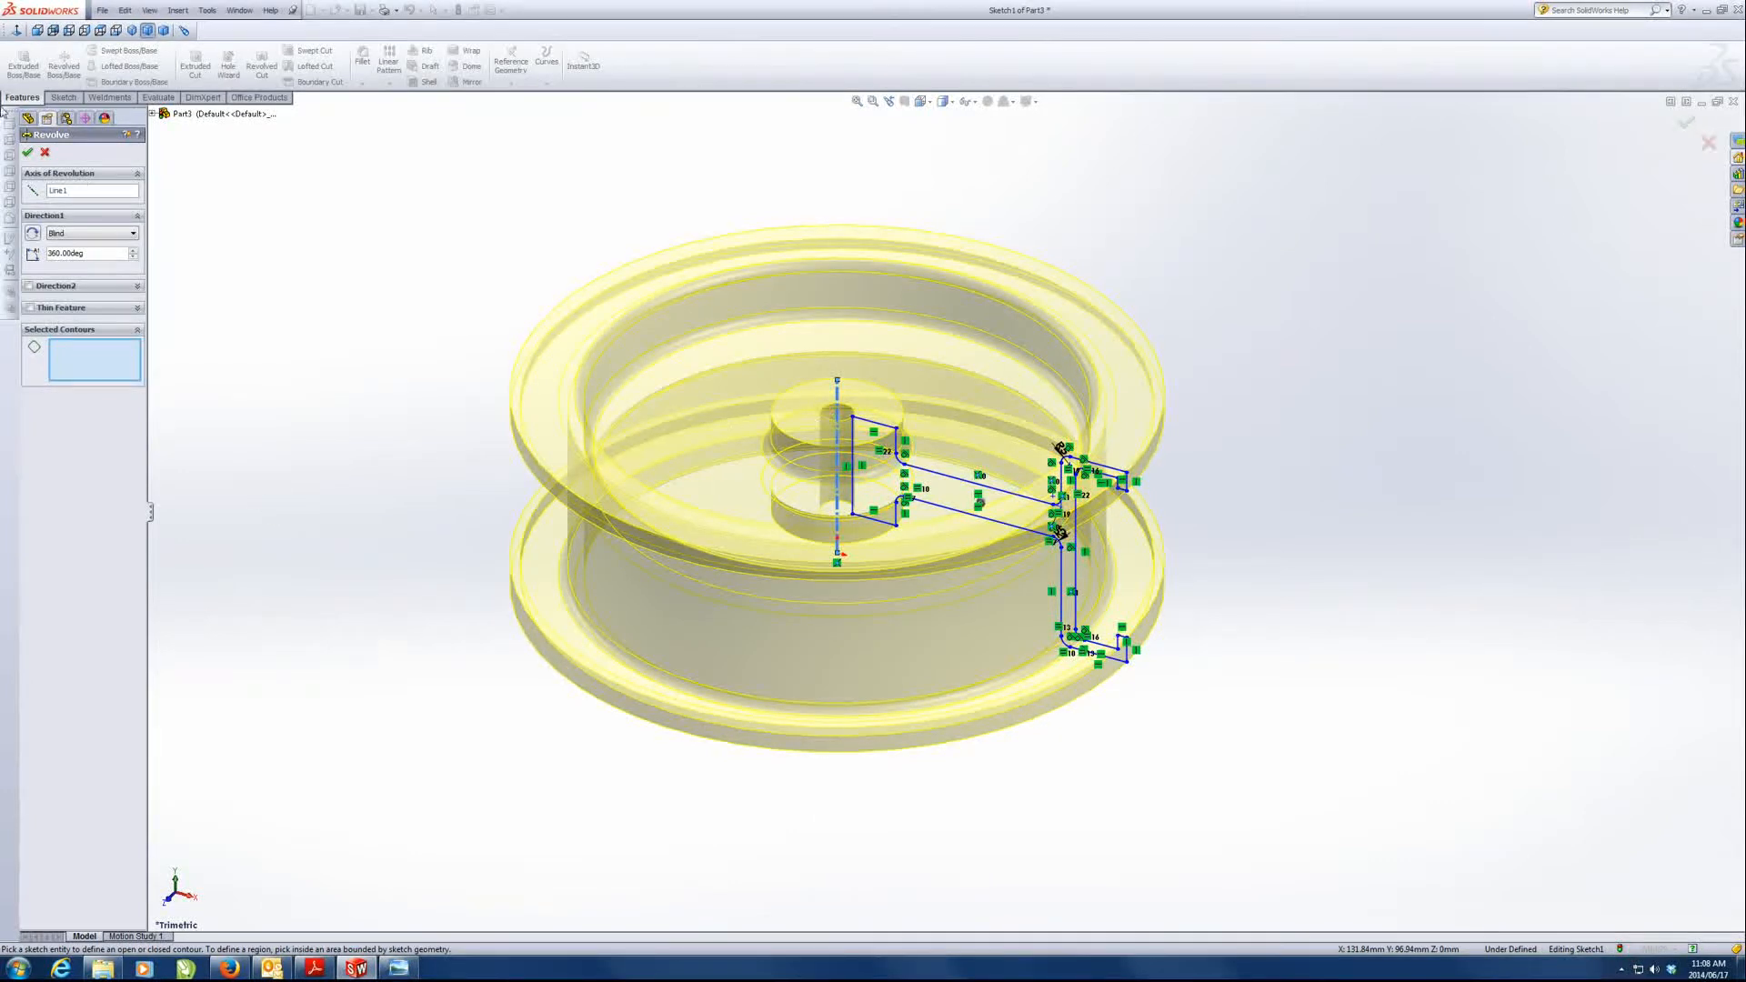
pyautogui.click(43, 155)
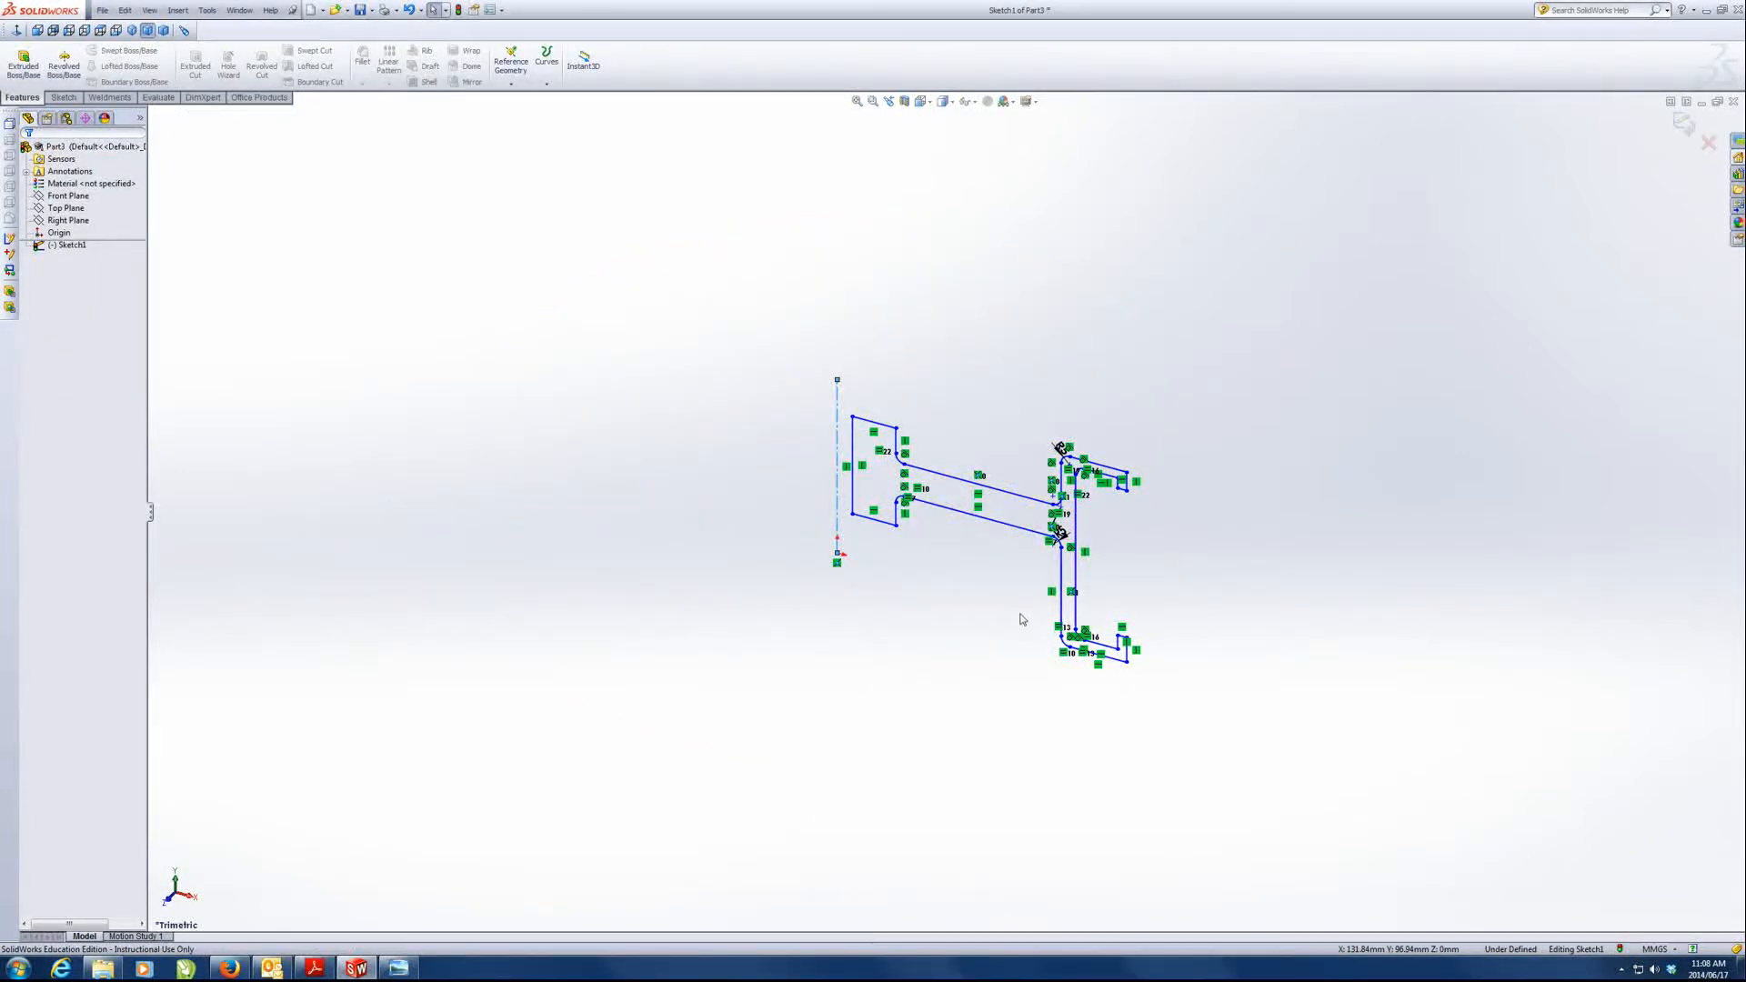
# - Move the whole pulley profile farther away from the centreline to widen the bore, and exit the sketch
pyautogui.press('space')
pyautogui.click(1031, 655)
pyautogui.scroll(-5, 1027, 647)
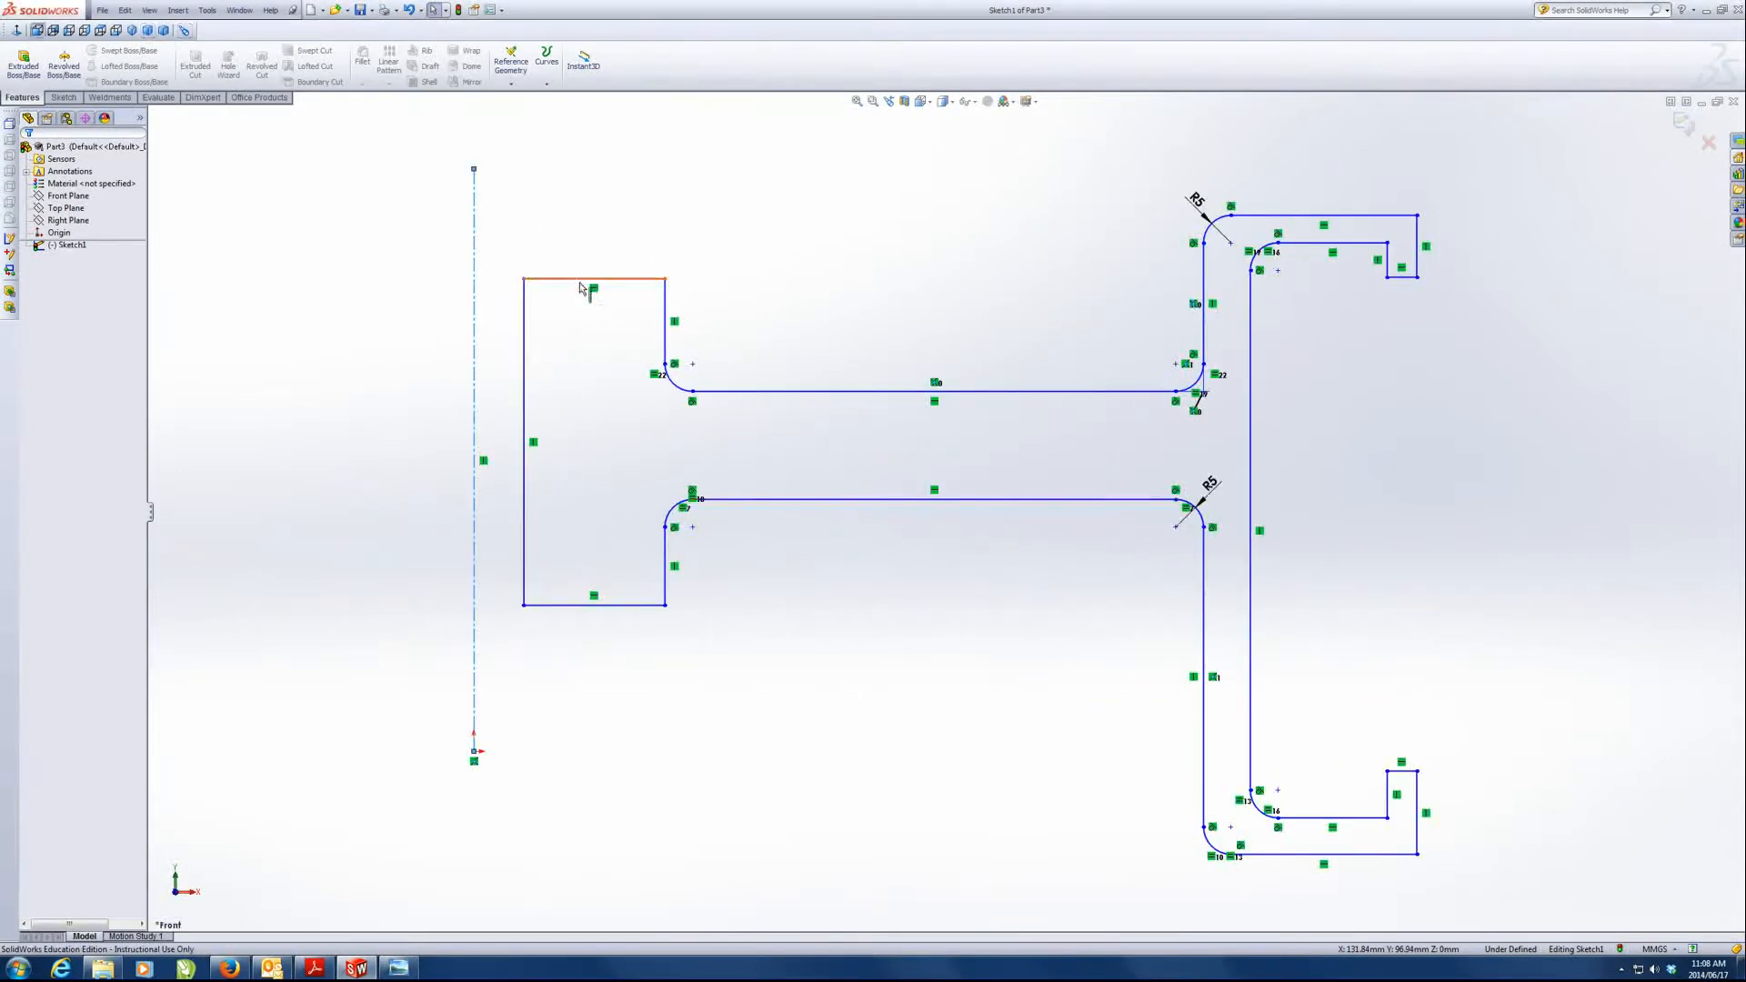
pyautogui.scroll(5, 767, 498)
pyautogui.moveTo(803, 358); pyautogui.dragTo(1400, 824)
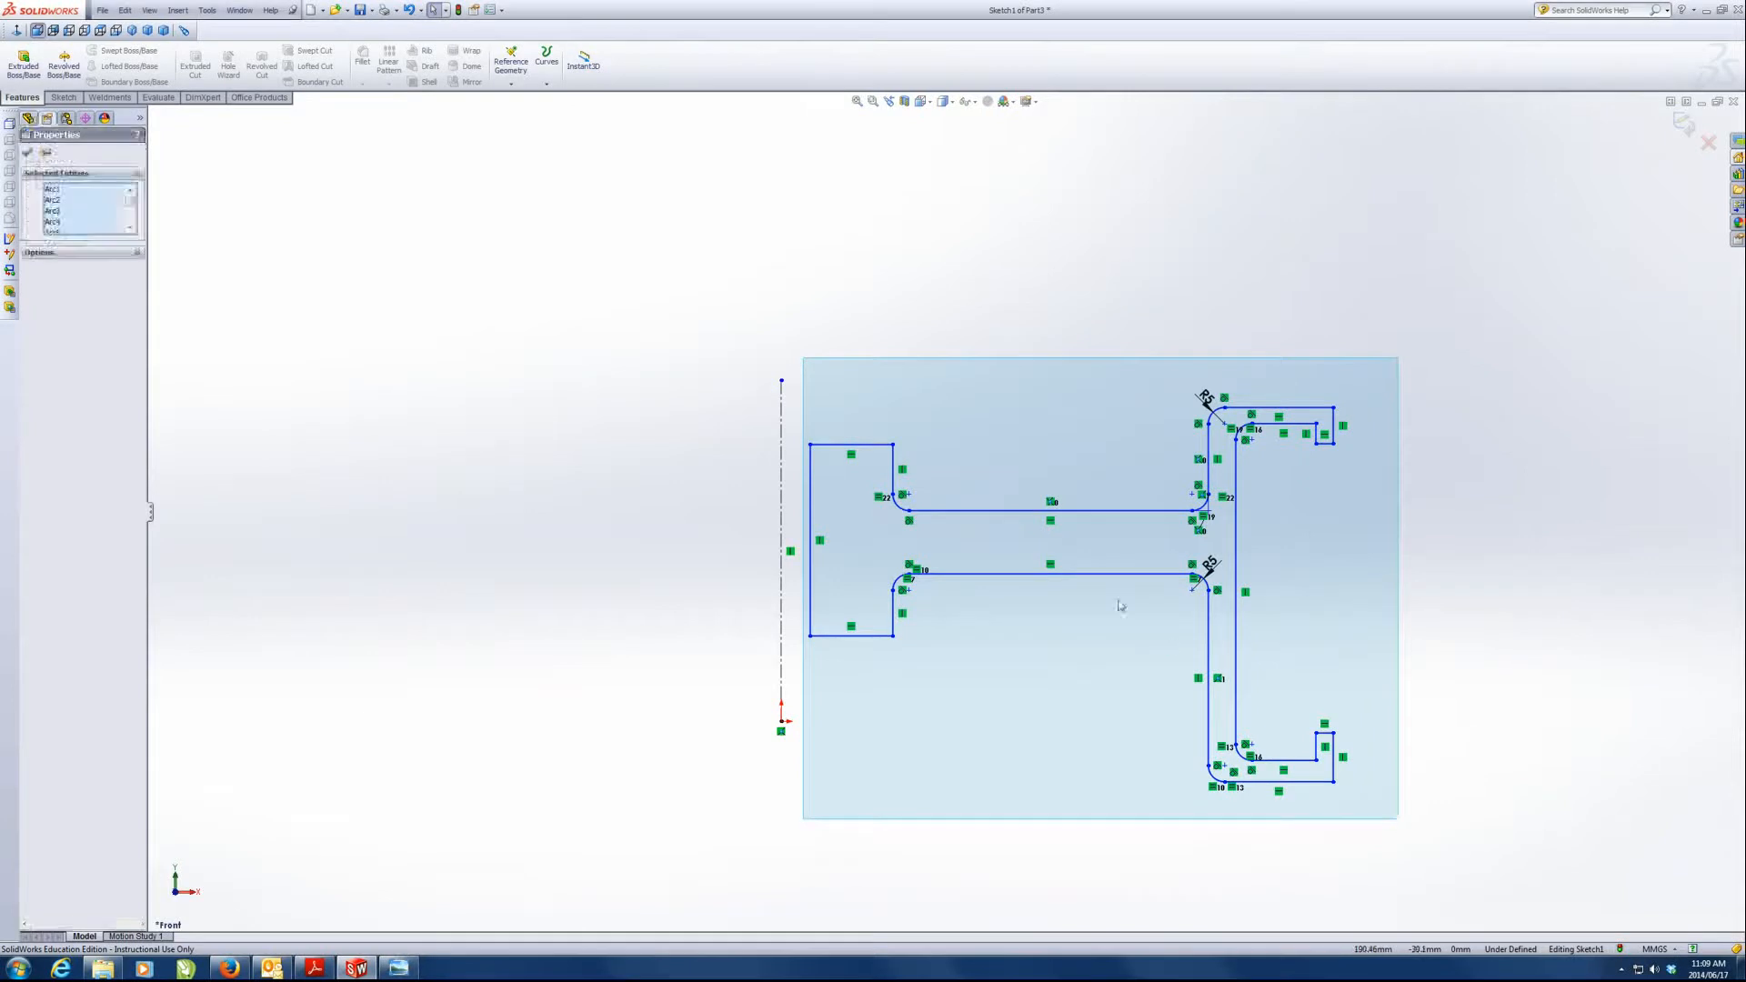
pyautogui.moveTo(1046, 582); pyautogui.dragTo(1114, 575)
pyautogui.click(1688, 129)
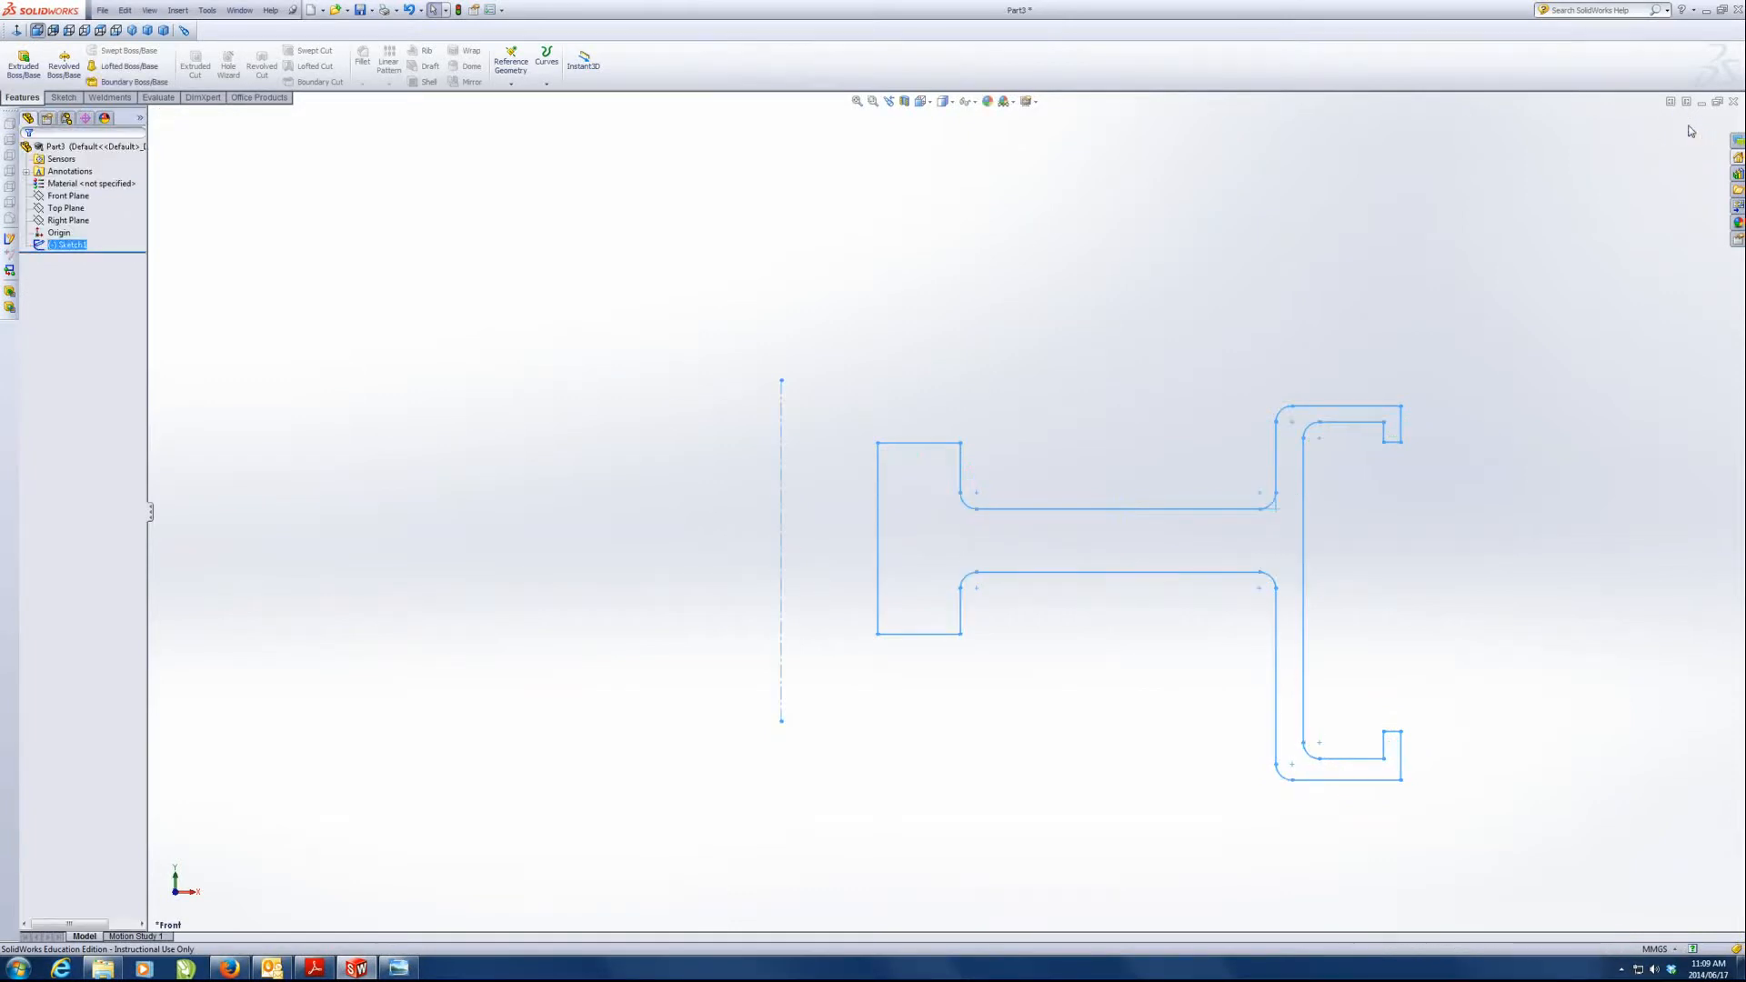
# - Revolve the profile 360° about the centreline into the solid pulley
pyautogui.click(64, 63)
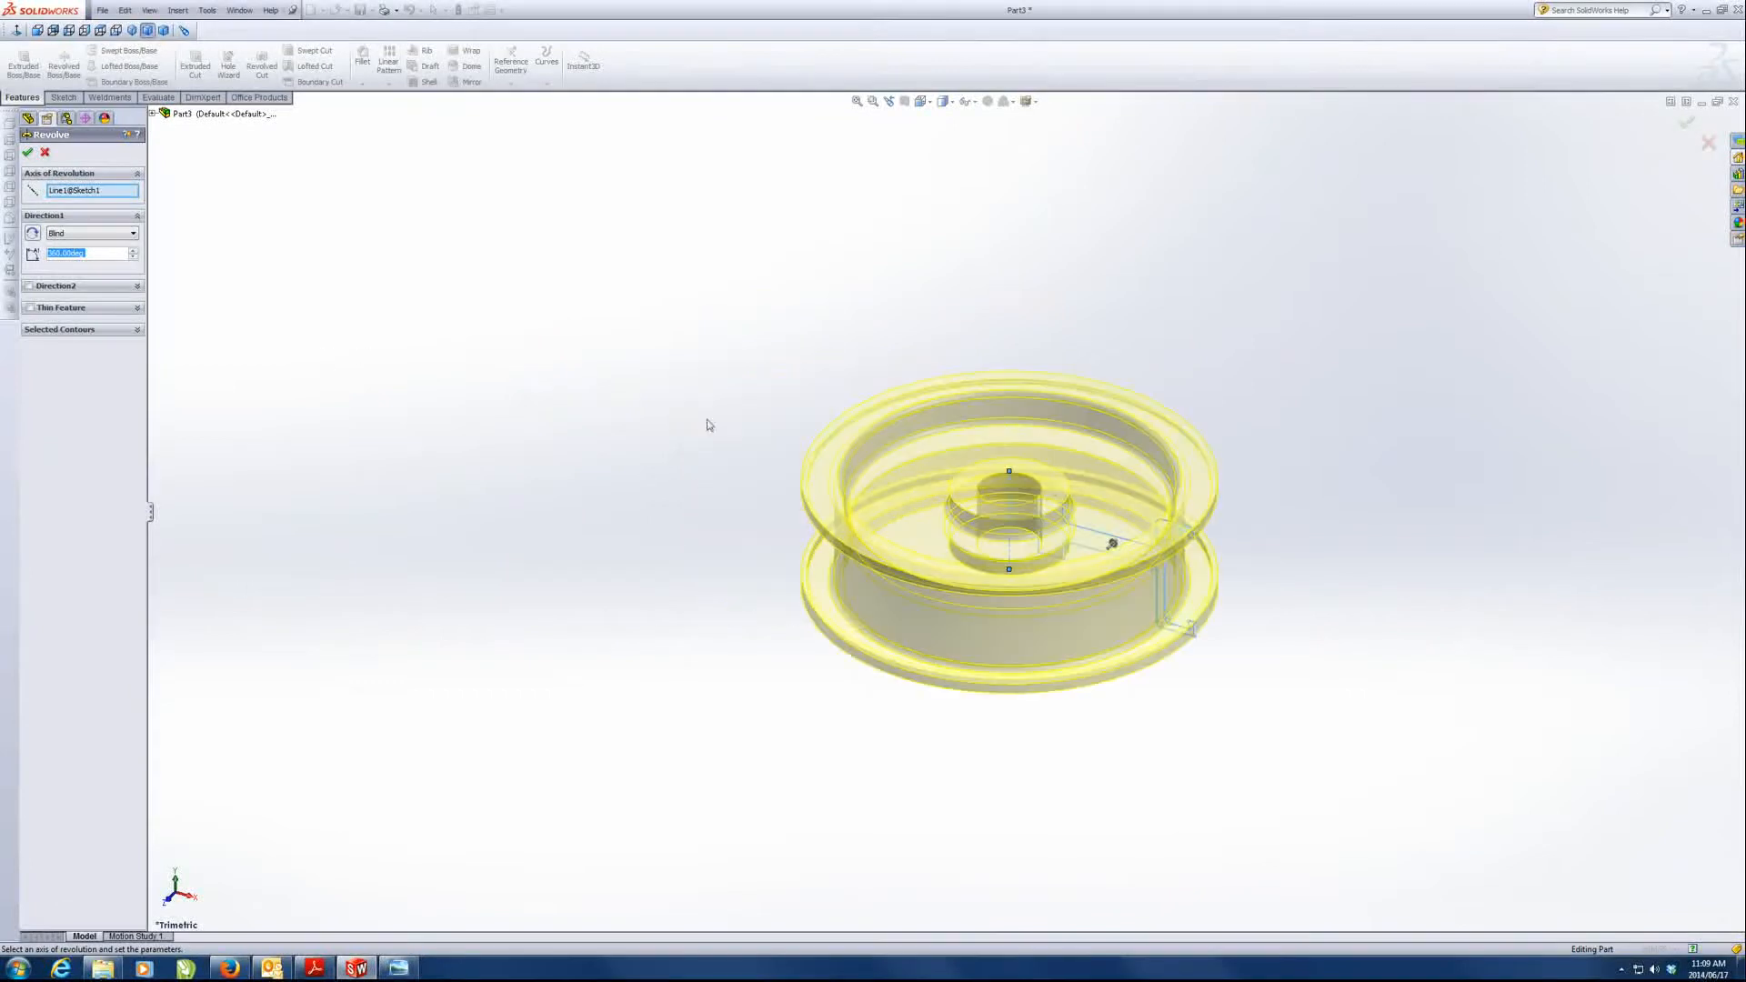
pyautogui.click(28, 154)
pyautogui.moveTo(780, 682); pyautogui.dragTo(727, 677, button='middle')
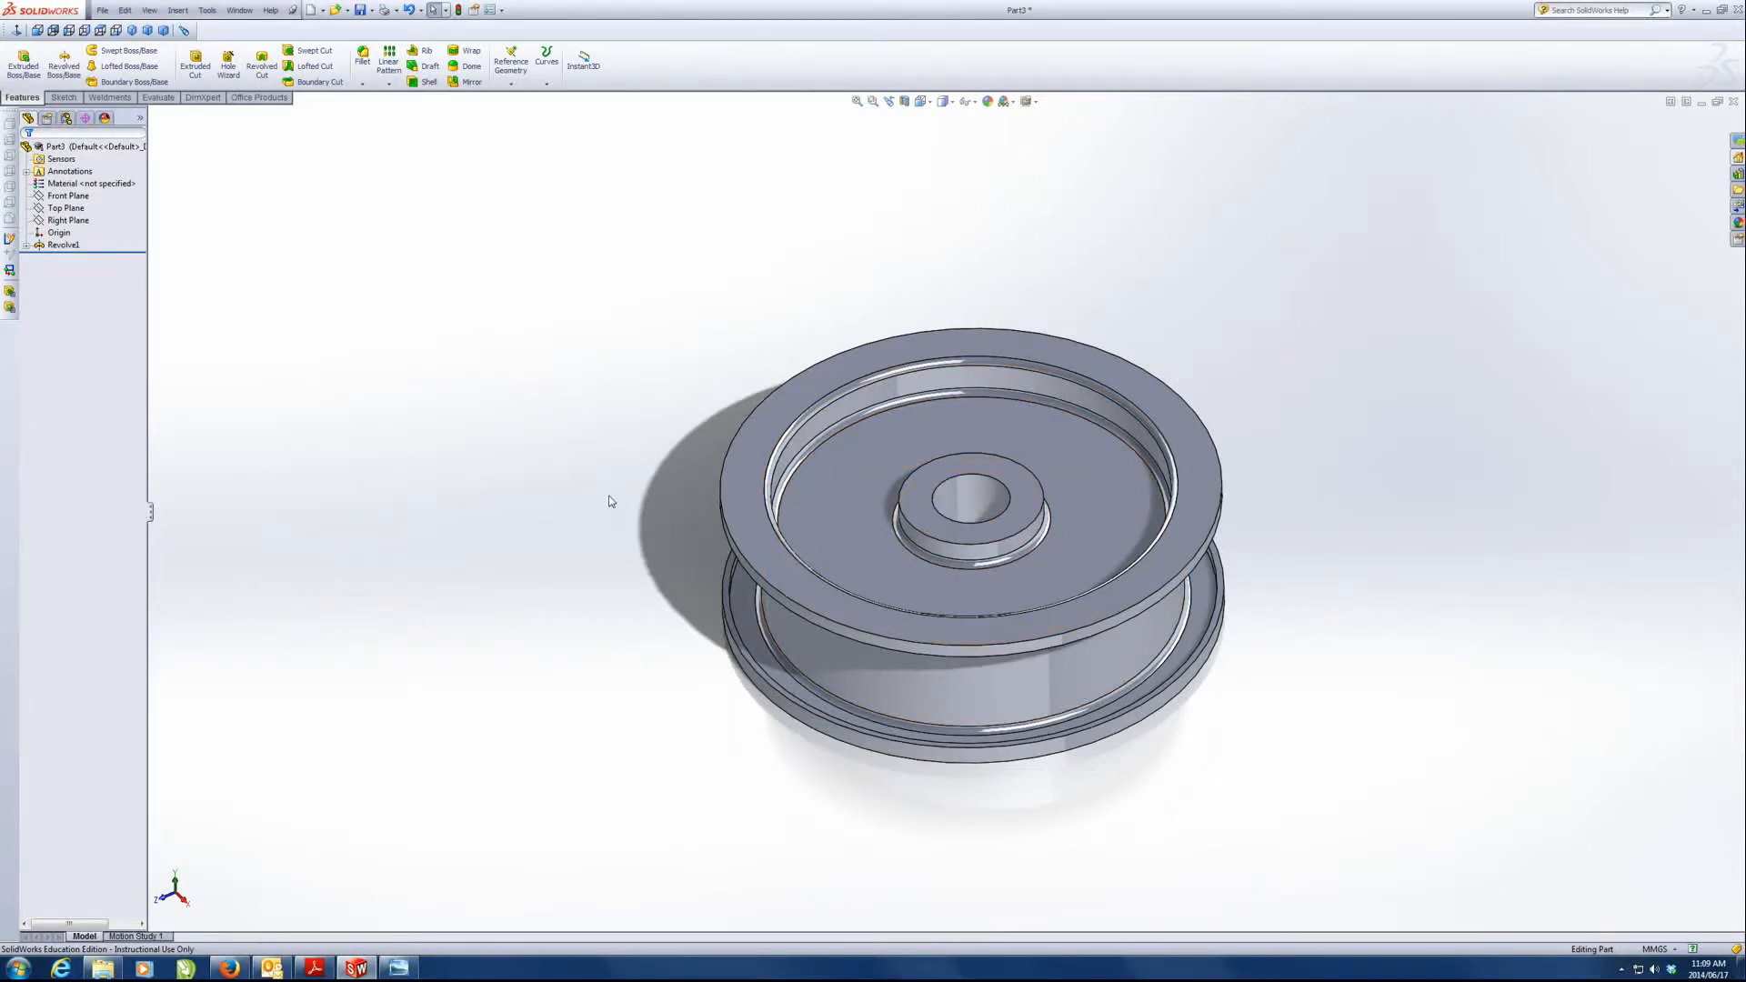
# - Try to start a sketch on the hub's upper face and view it face-on
pyautogui.click(1019, 480)
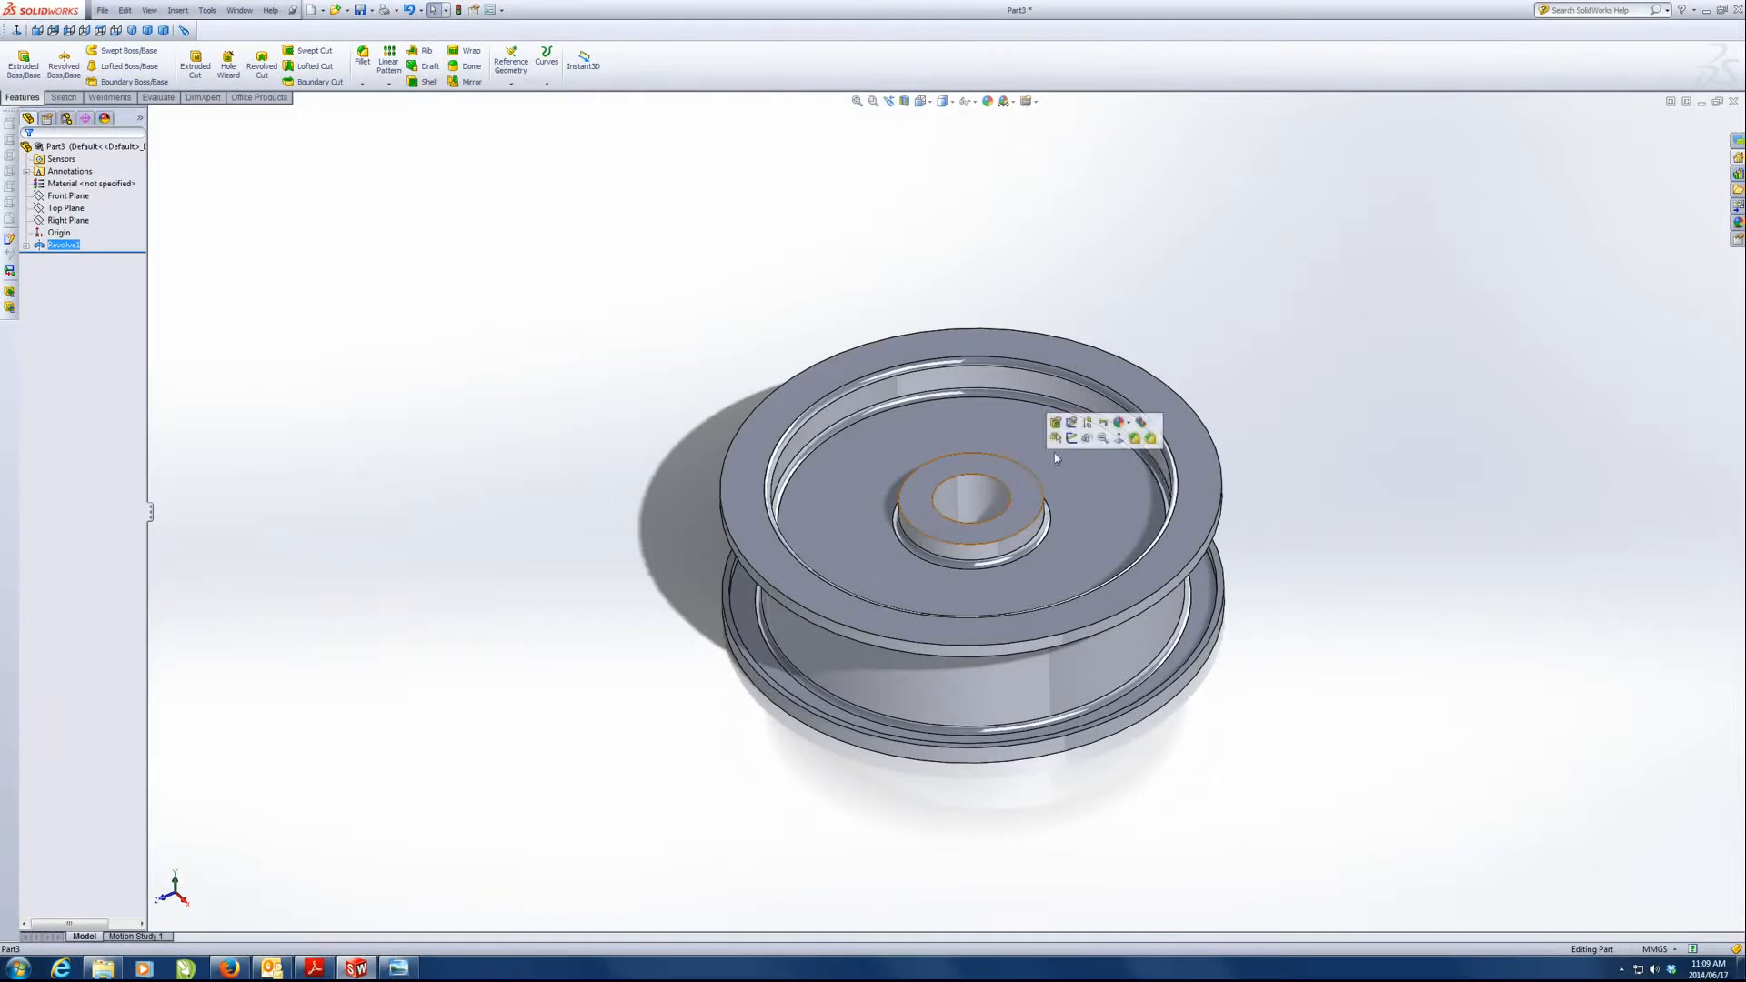
pyautogui.click(1072, 438)
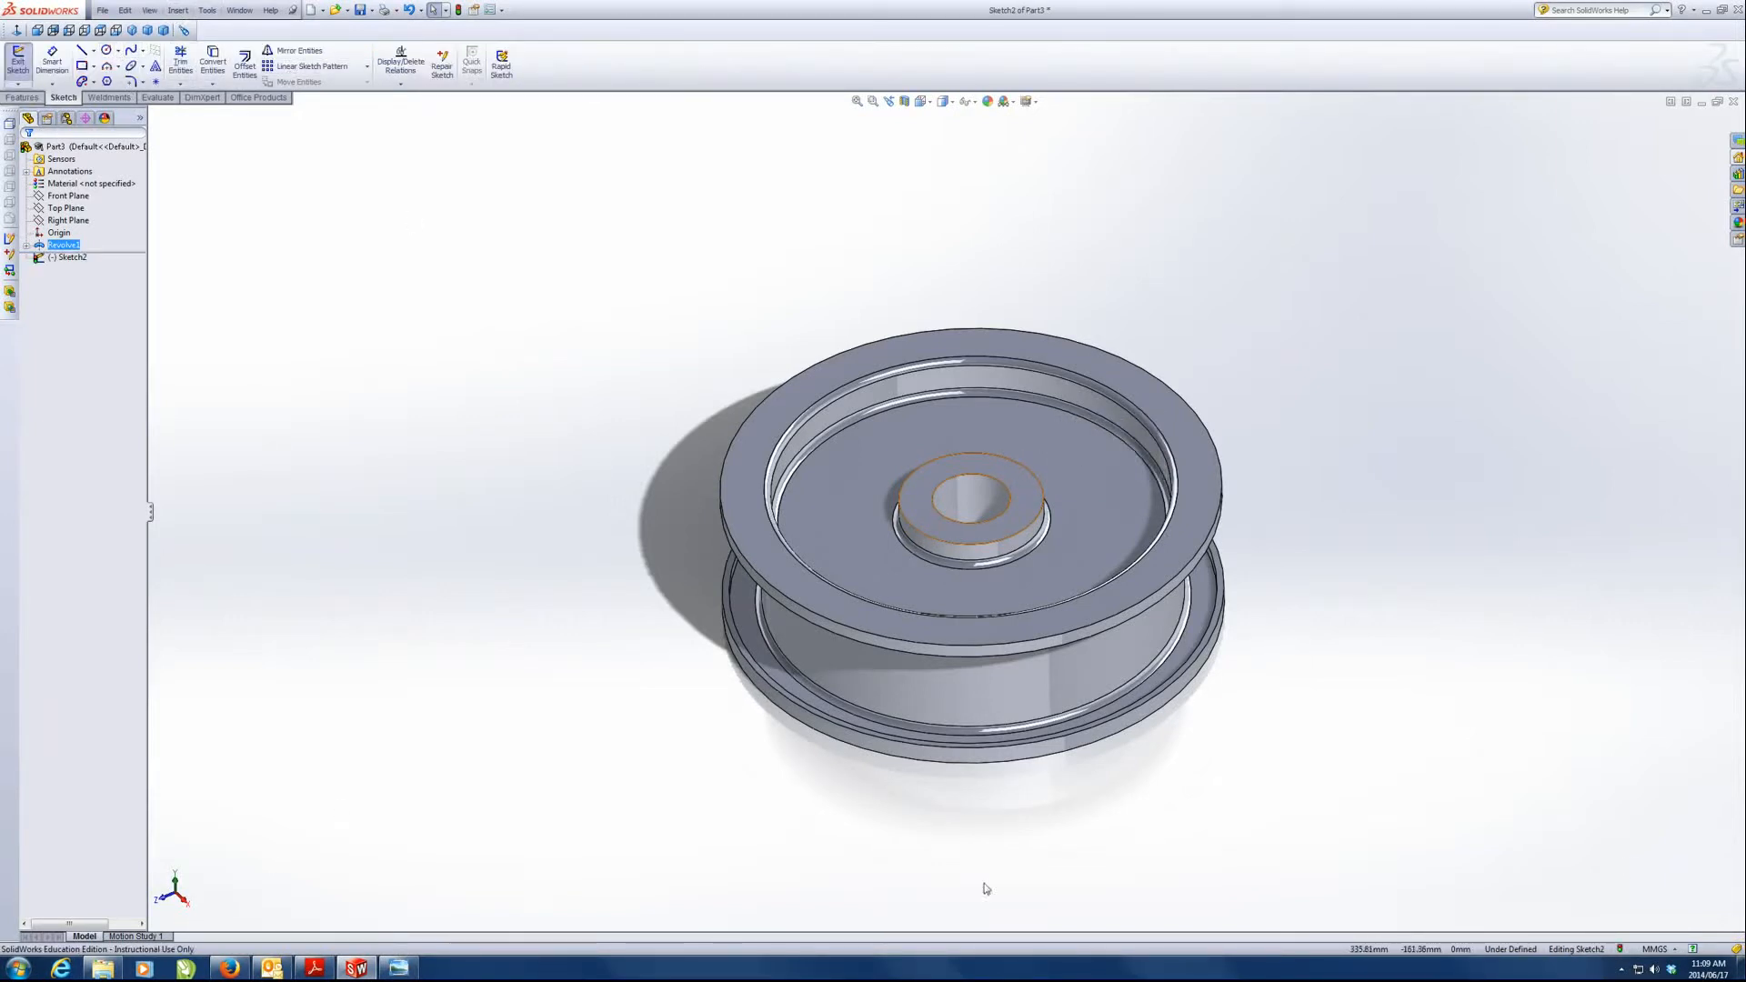
pyautogui.press('space')
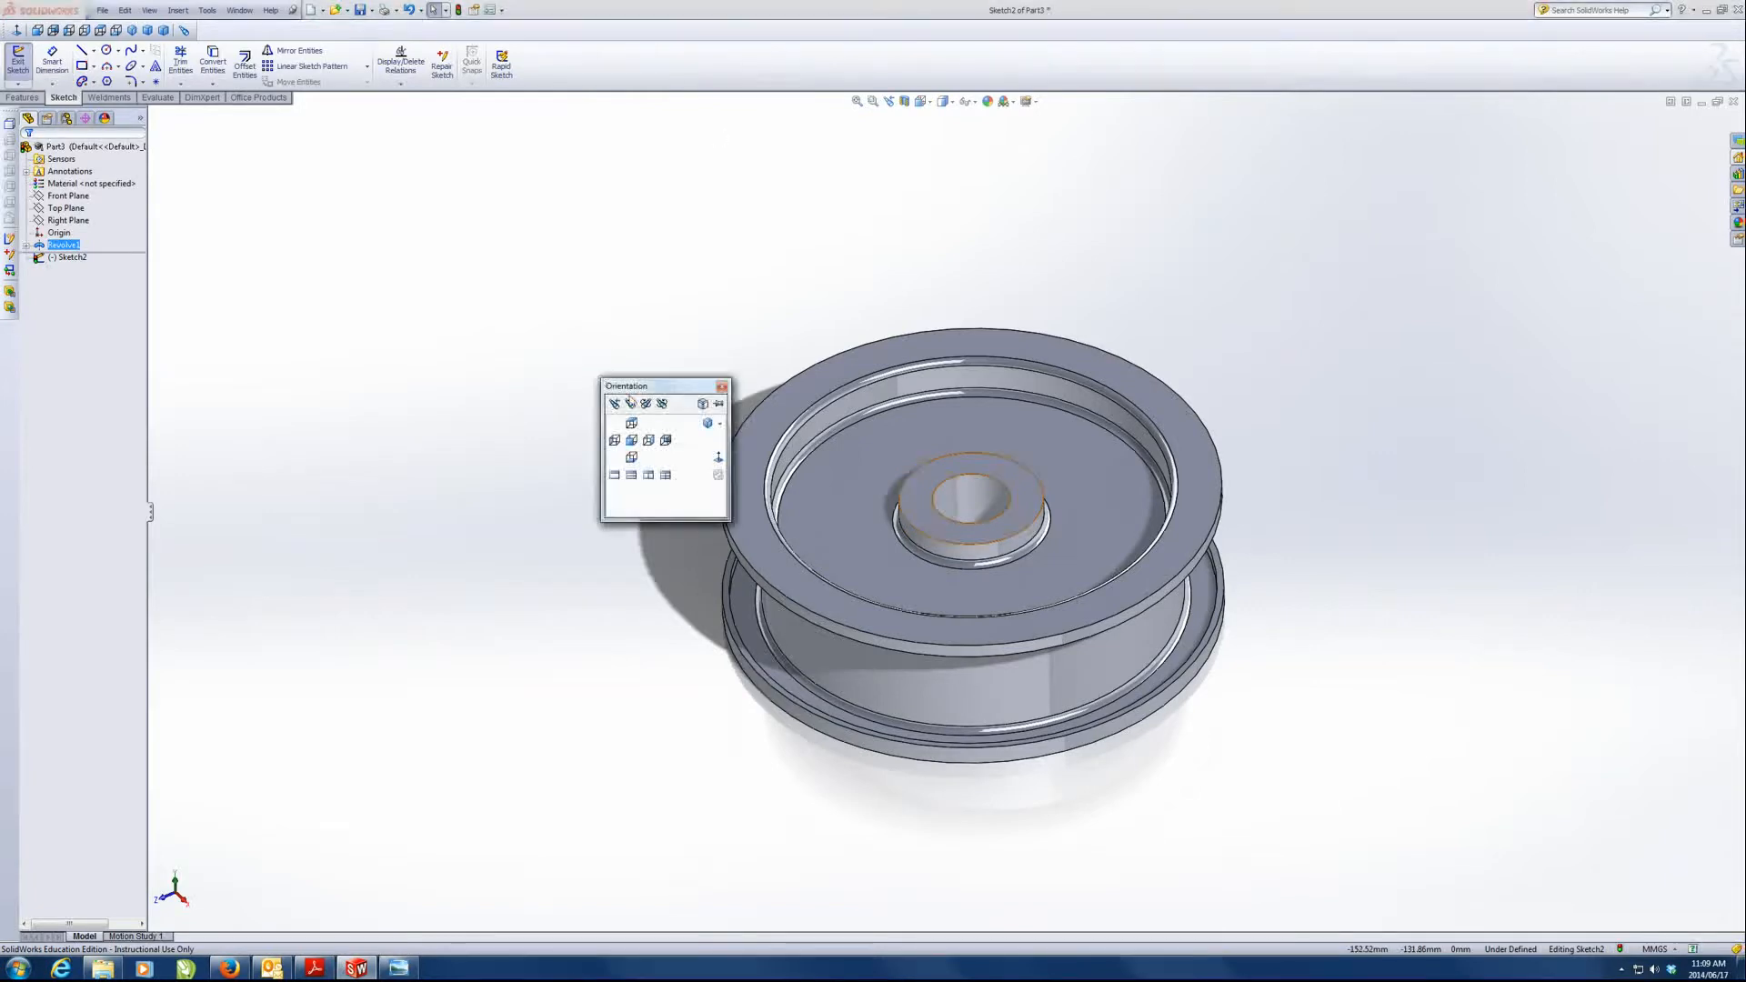
pyautogui.click(717, 459)
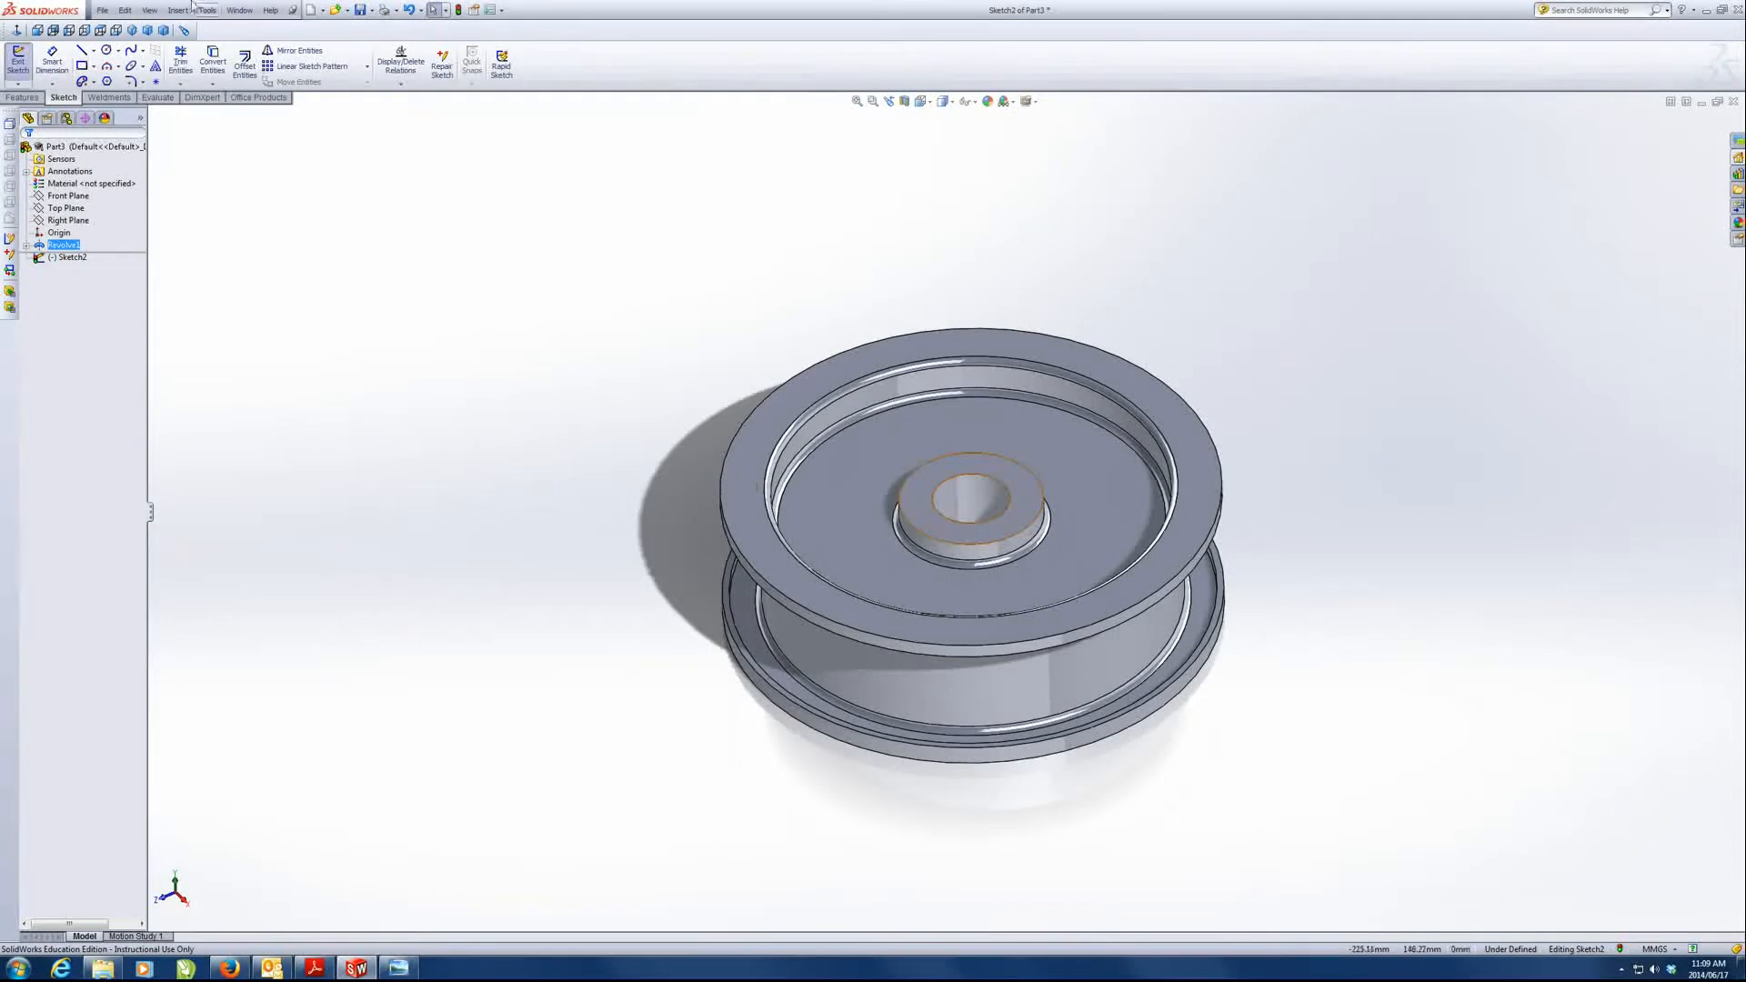
pyautogui.click(1623, 970)
pyautogui.rightClick(1609, 899)
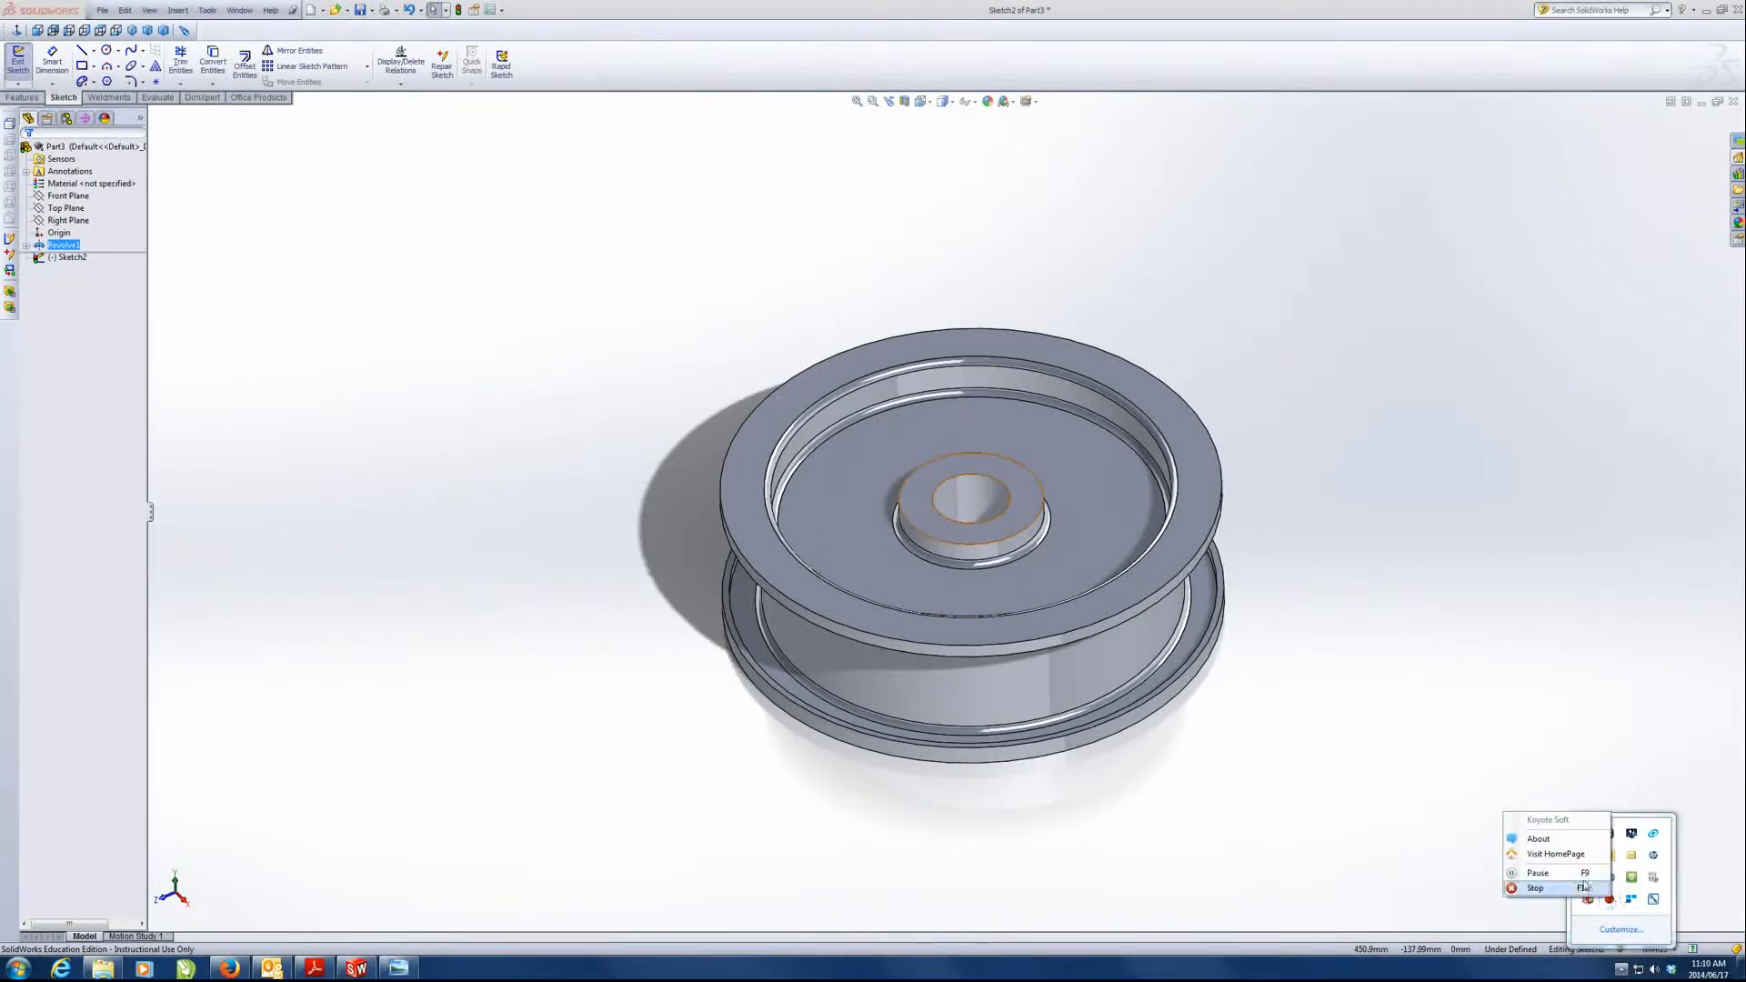
pyautogui.click(1546, 887)
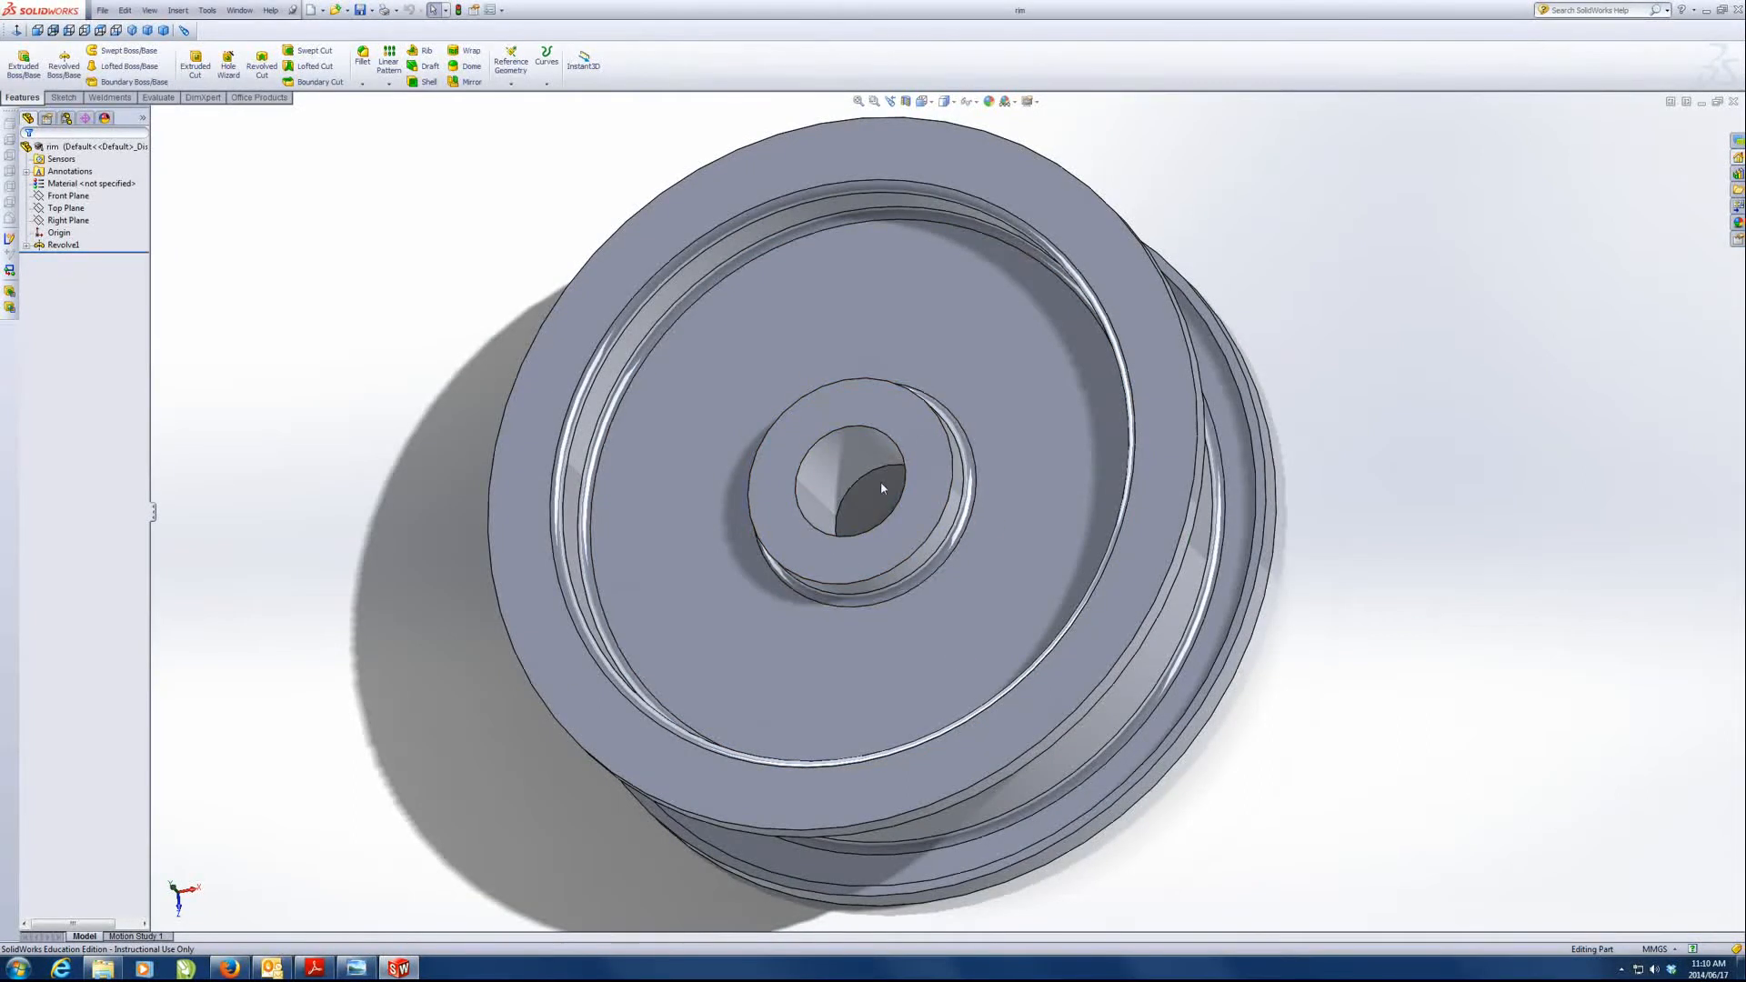
# - Start a sketch on the hub's end face and draw a circle of about 43 mm radius centred on the origin
pyautogui.click(923, 445)
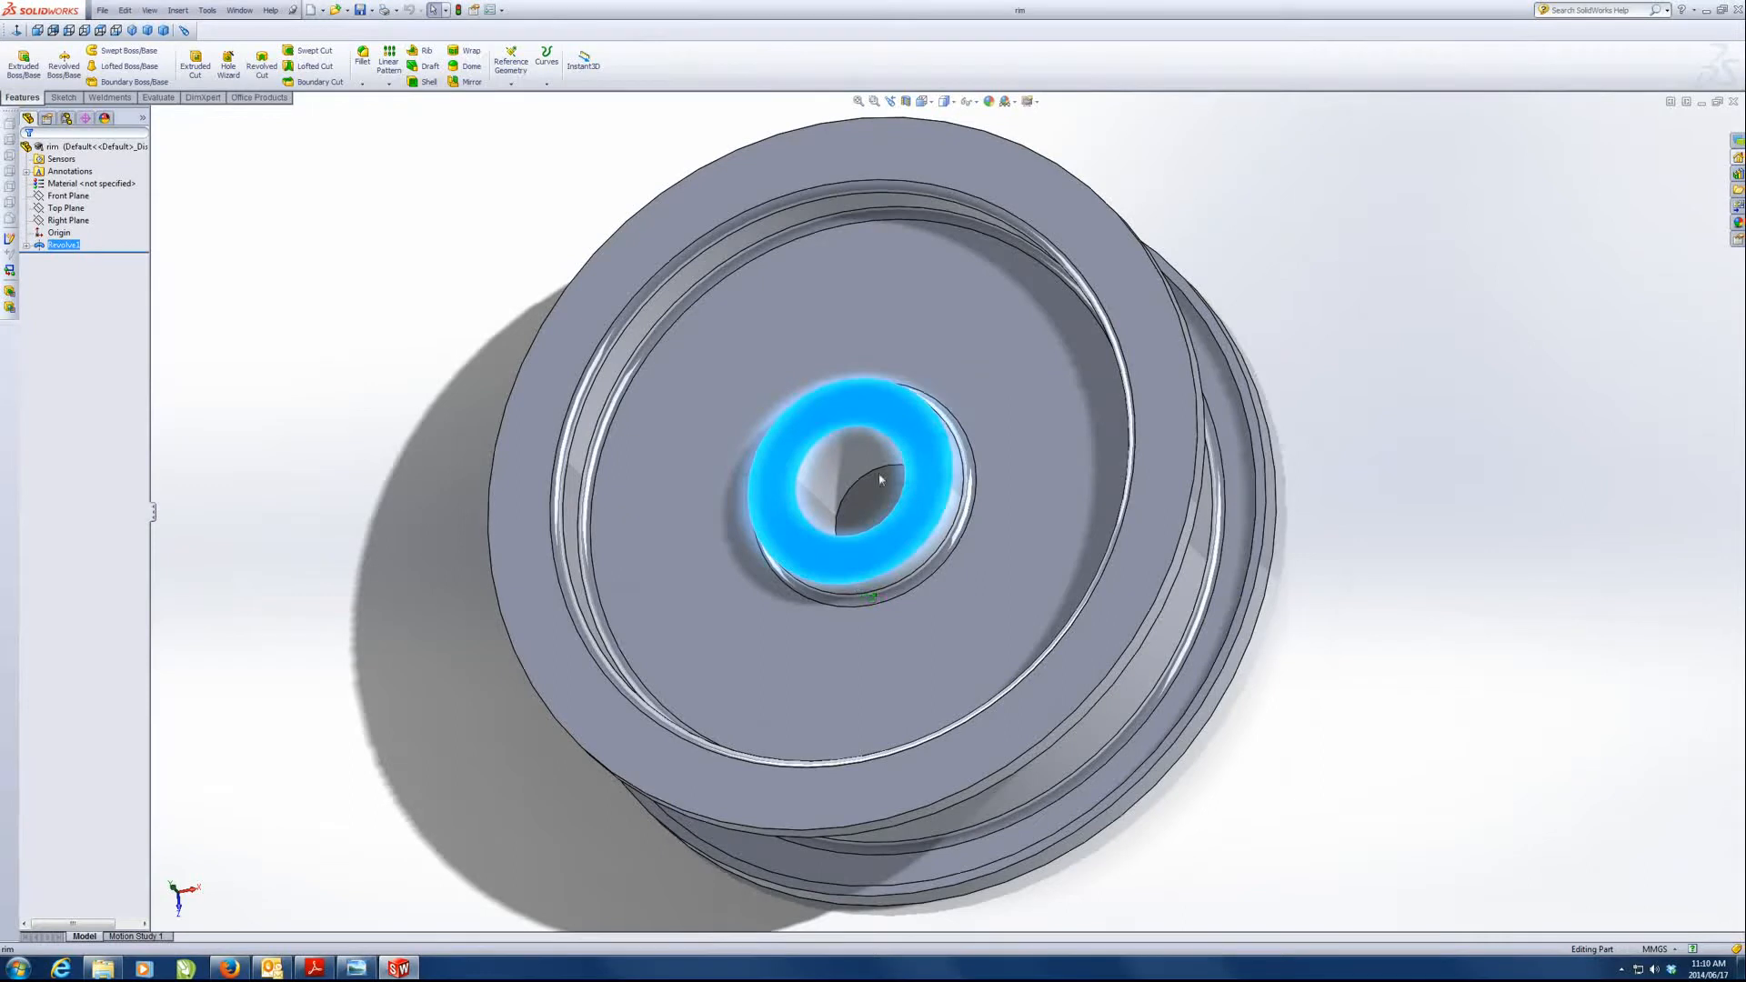
pyautogui.rightClick(845, 403)
pyautogui.click(913, 385)
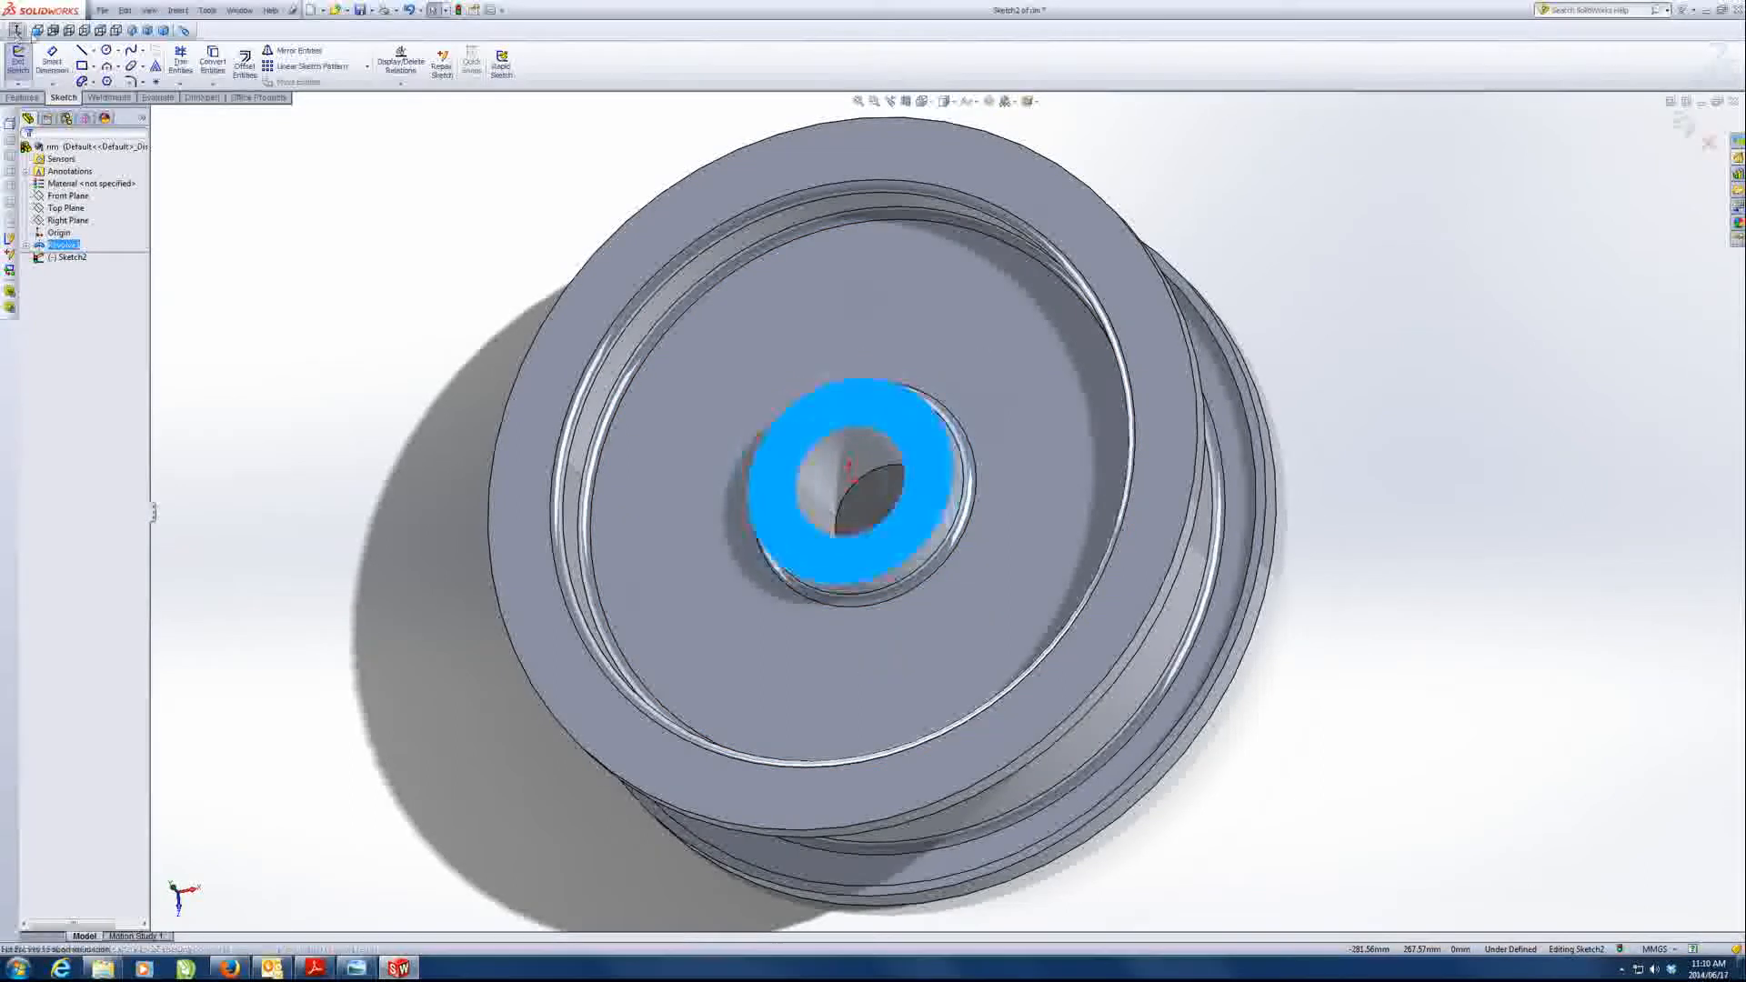
pyautogui.click(107, 50)
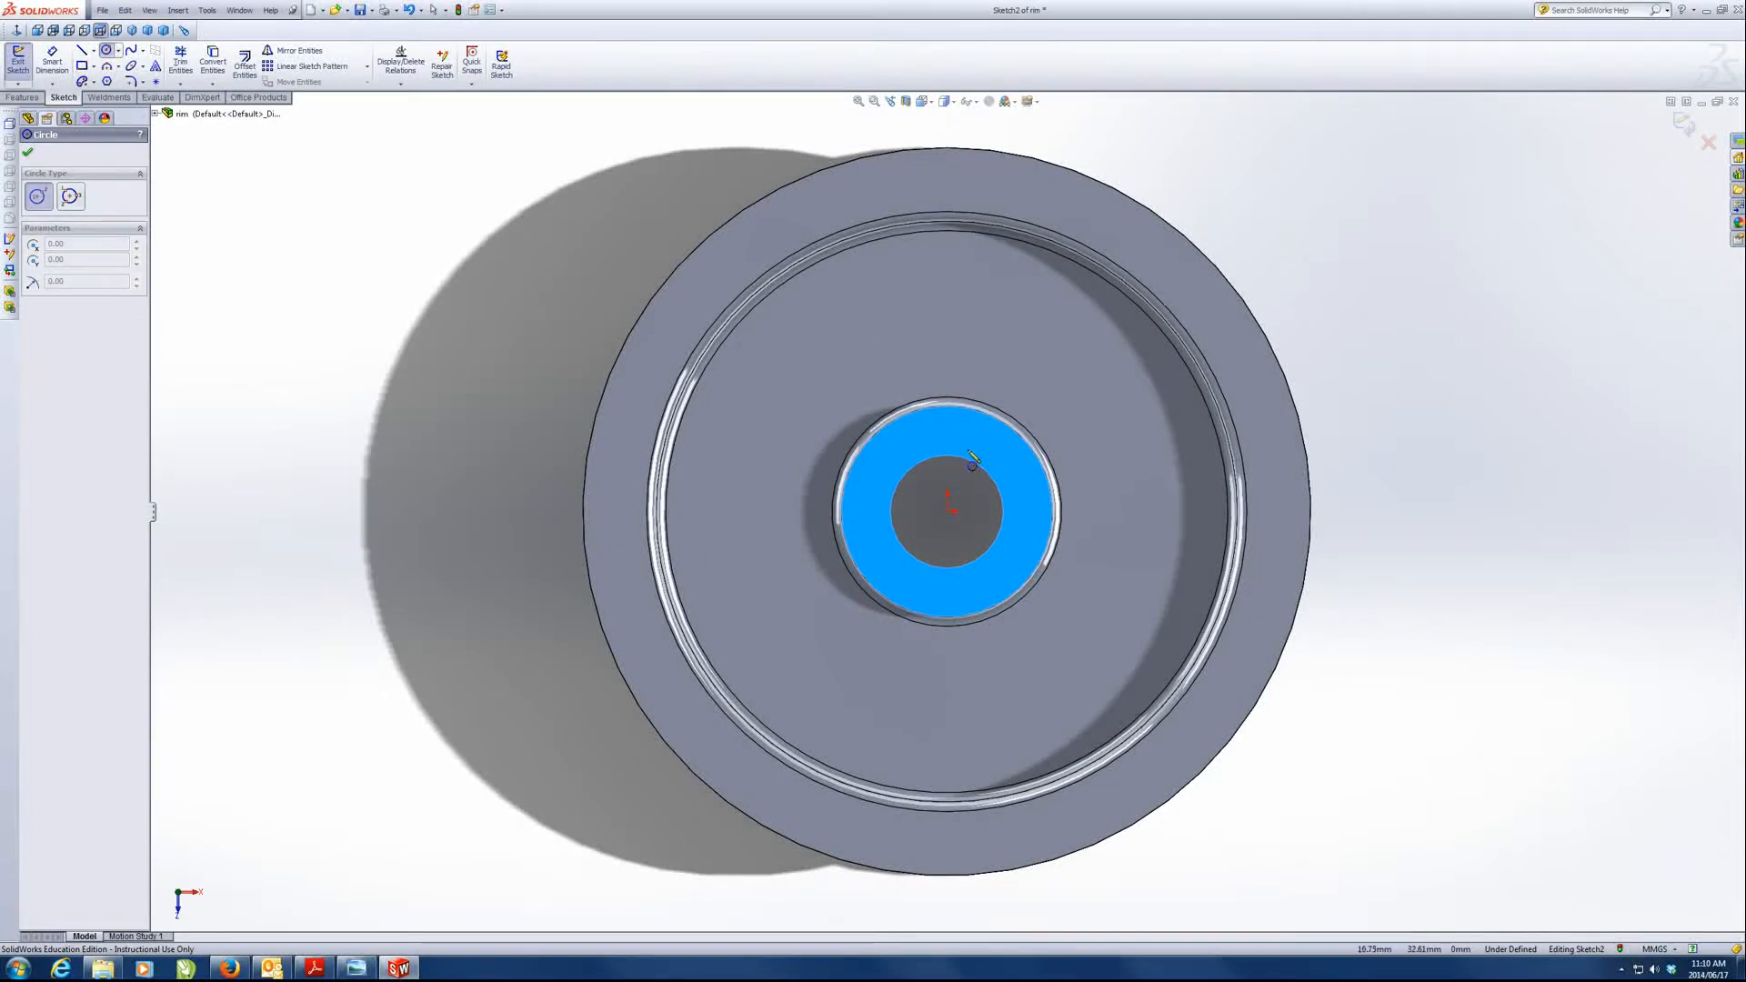
pyautogui.click(949, 512)
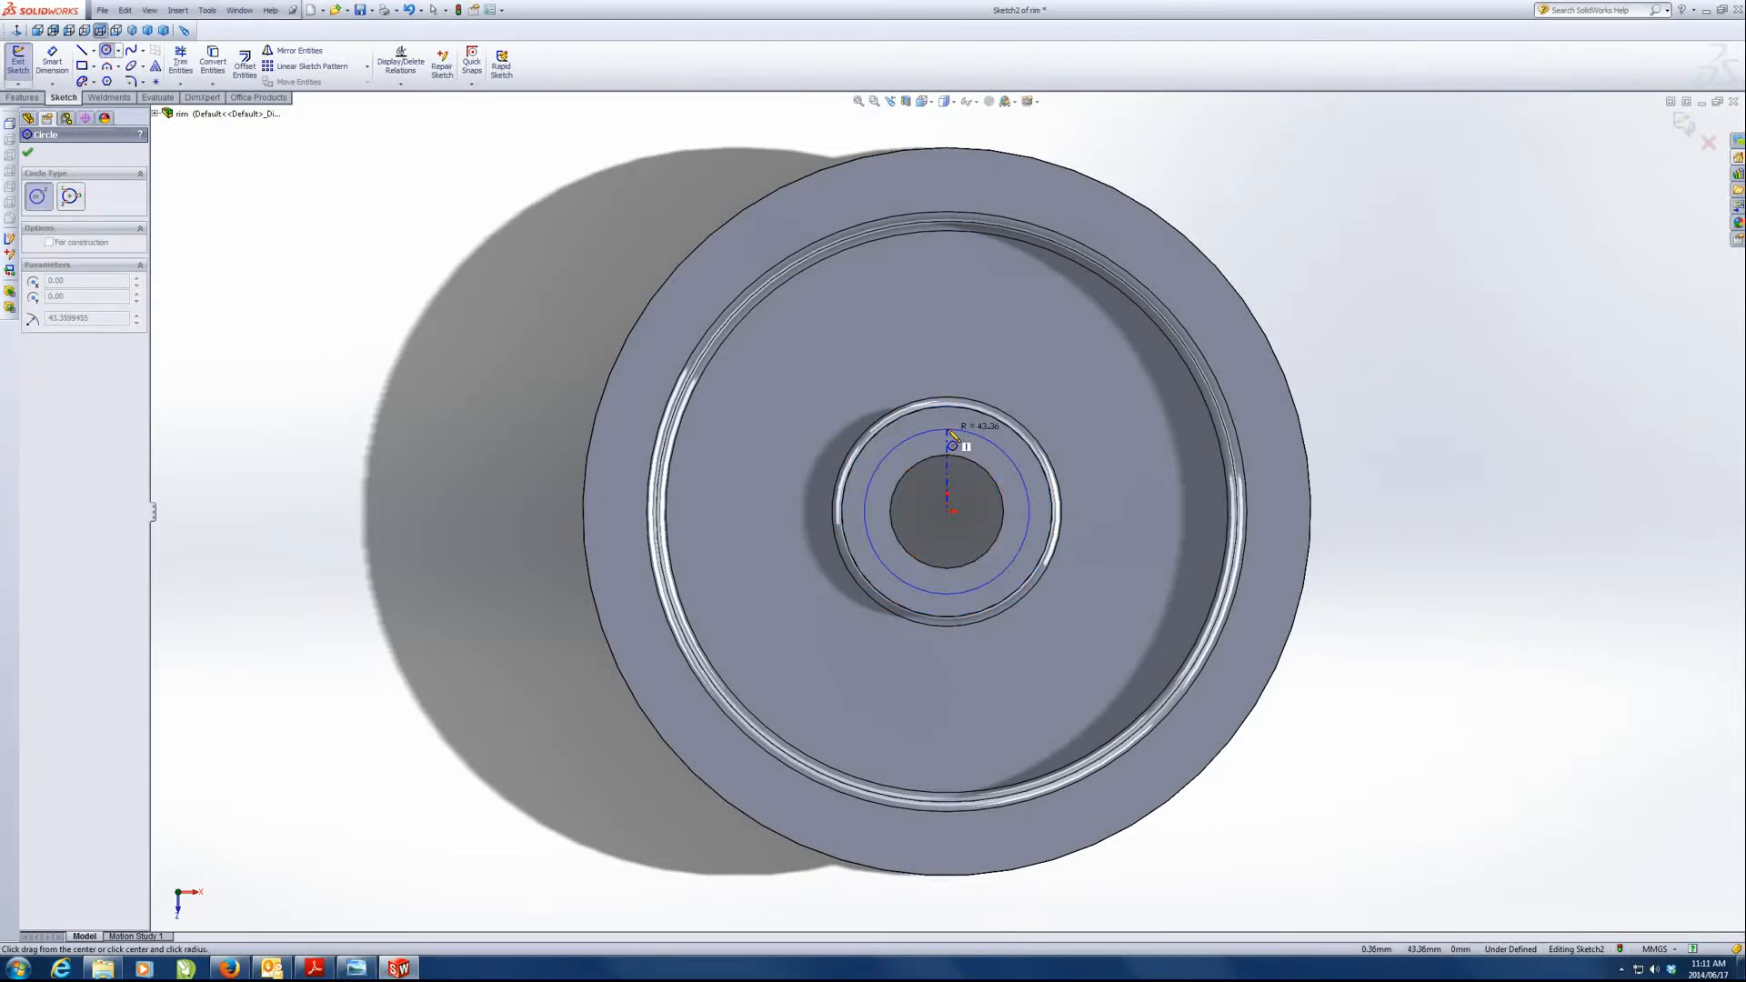
pyautogui.click(952, 436)
# - Dimension the new circle's diameter to 85 mm
pyautogui.press('d')
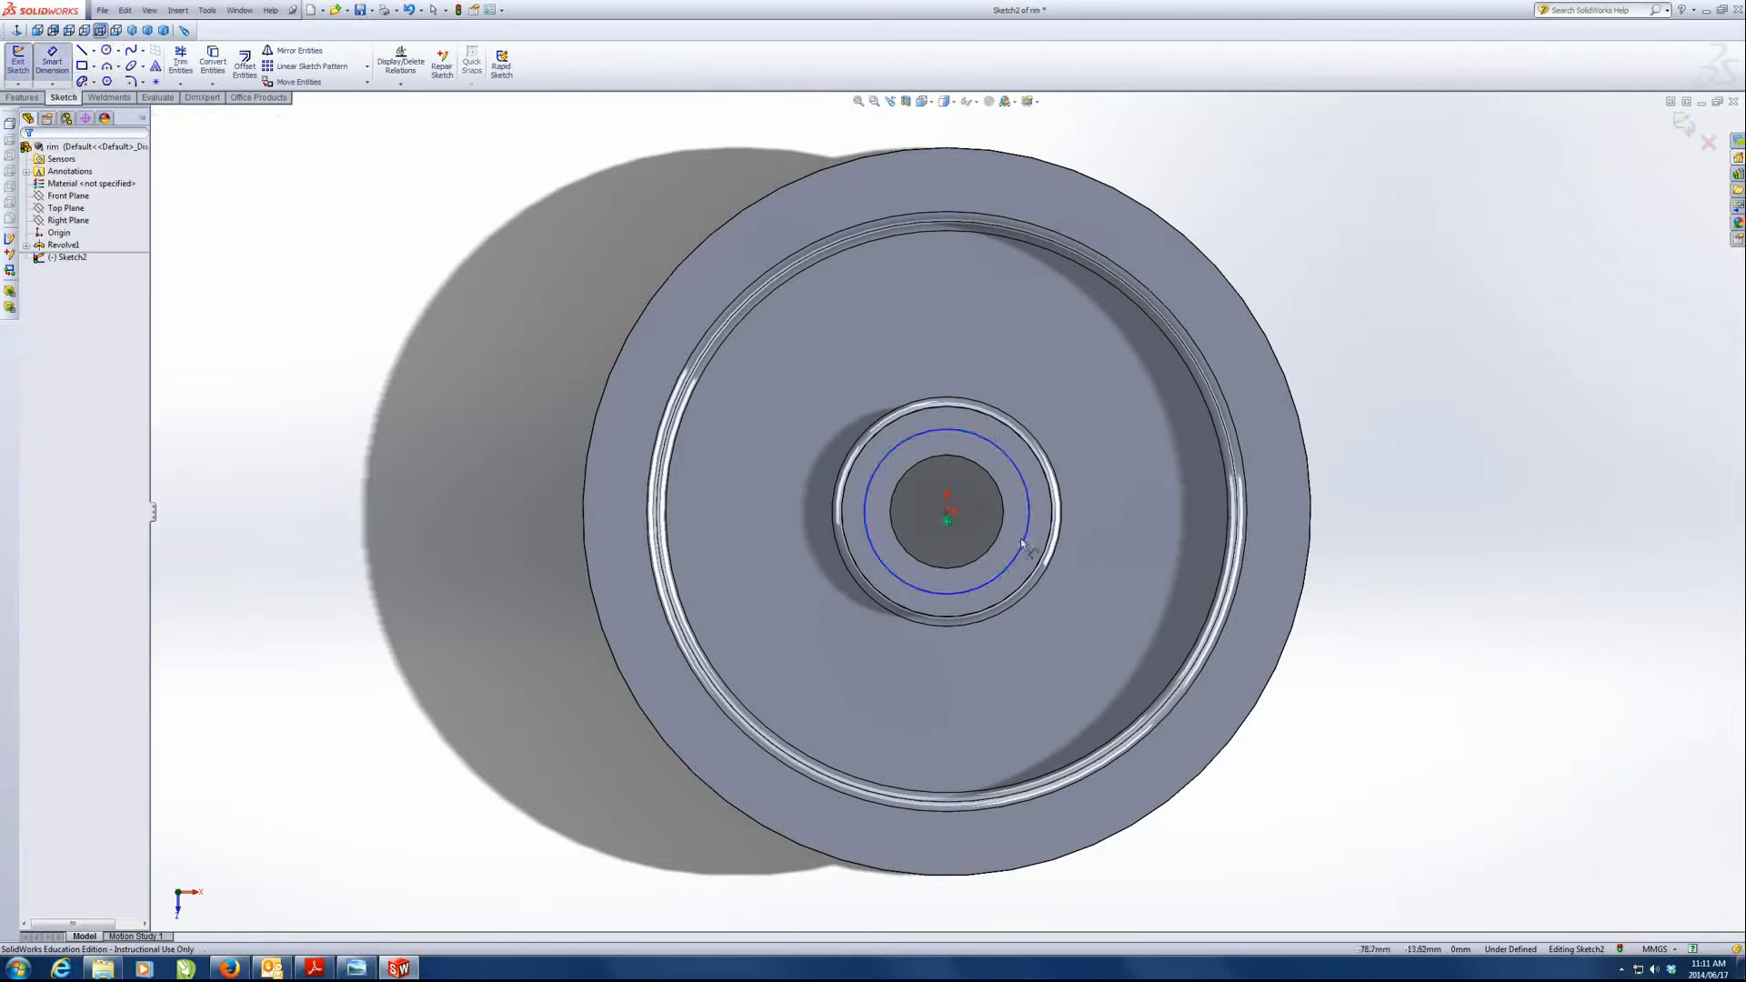
pyautogui.click(1032, 518)
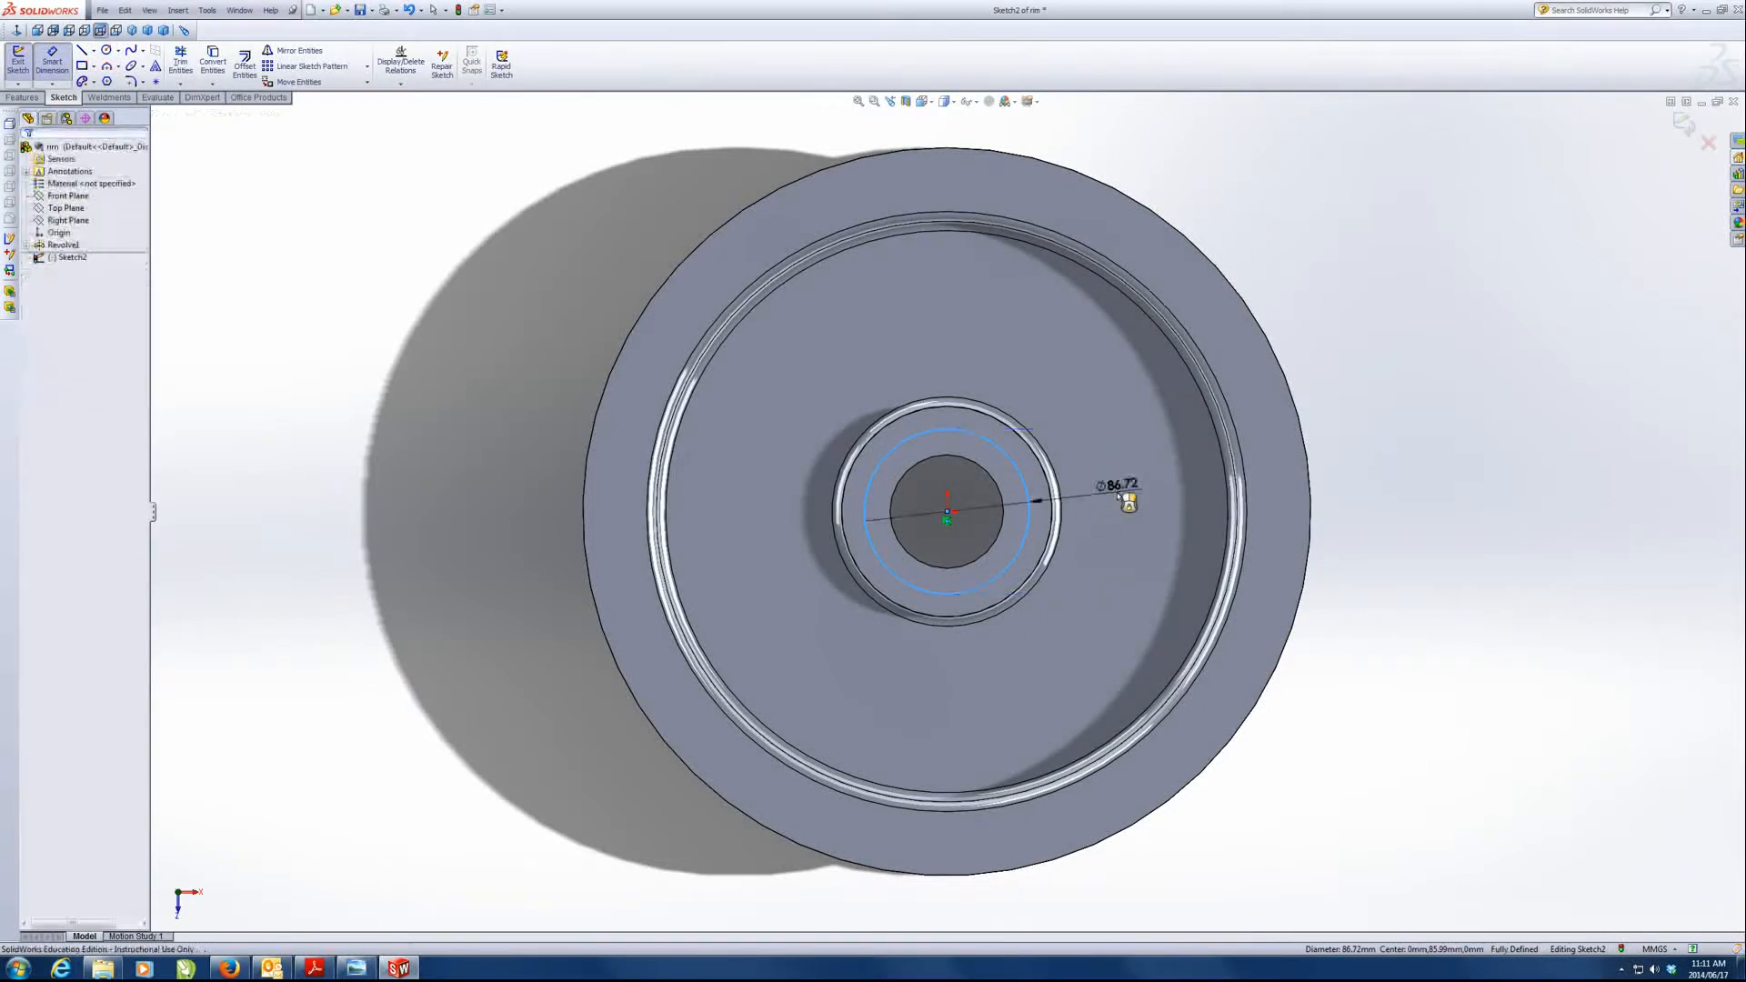
pyautogui.click(1118, 491)
pyautogui.write('85')
pyautogui.press('Return')
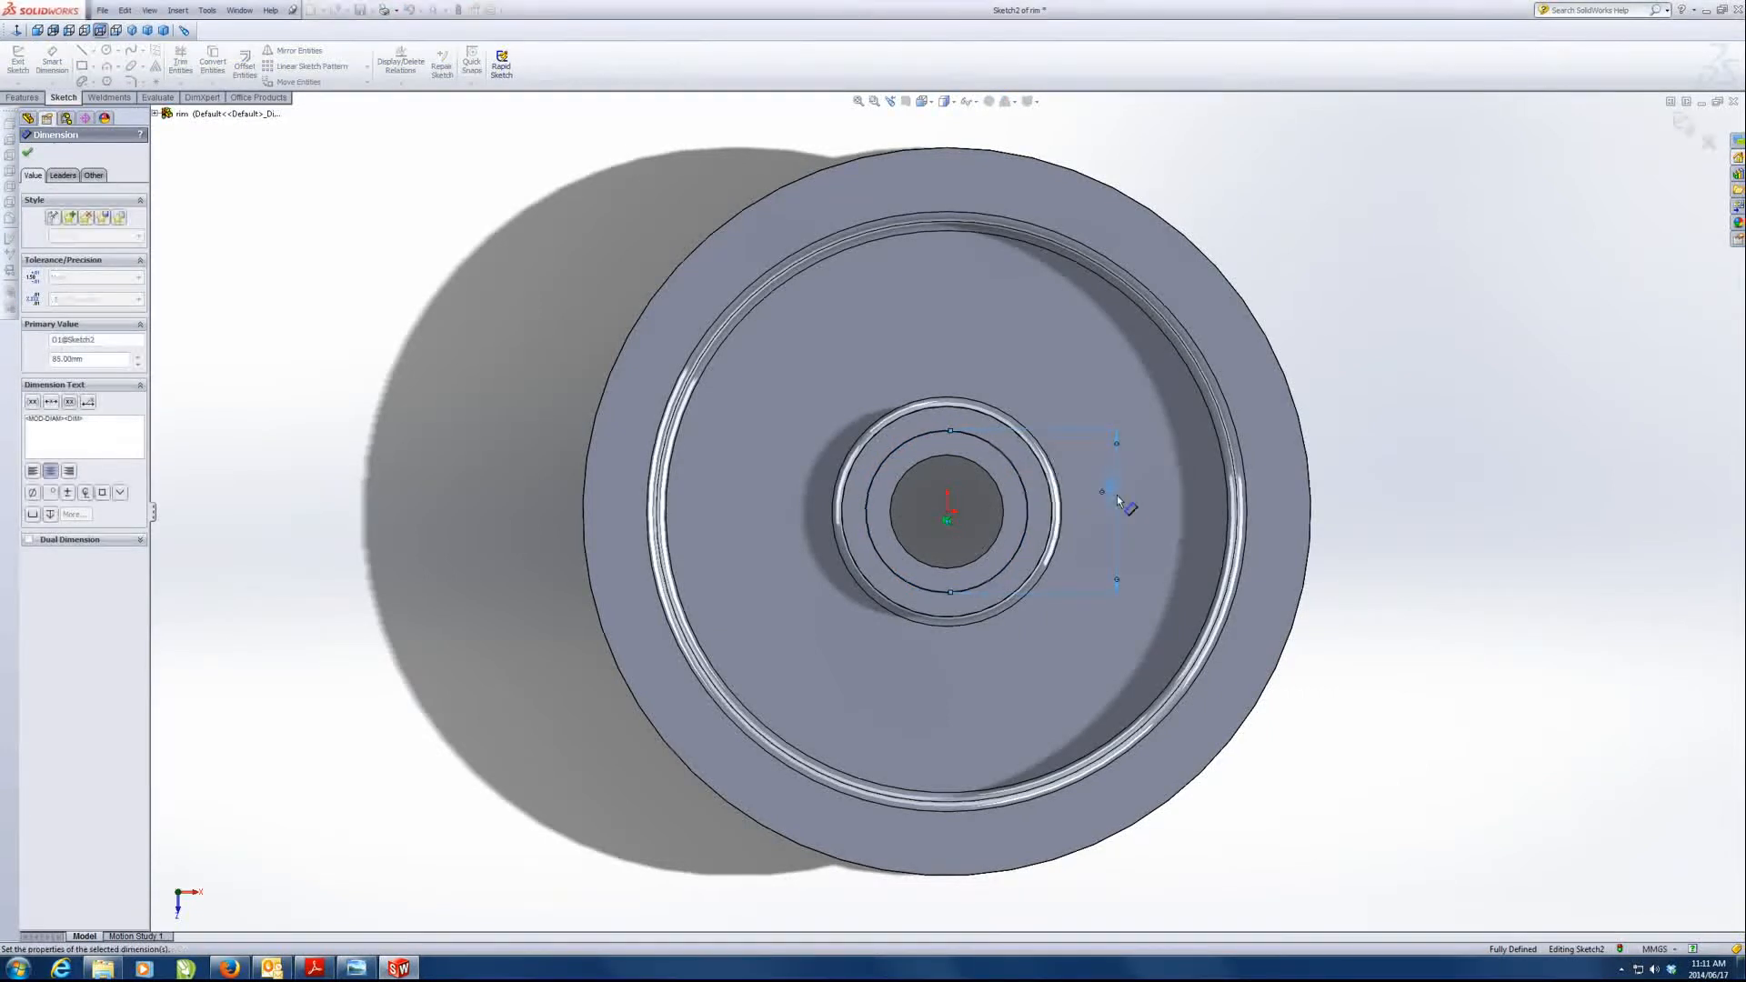
pyautogui.click(28, 155)
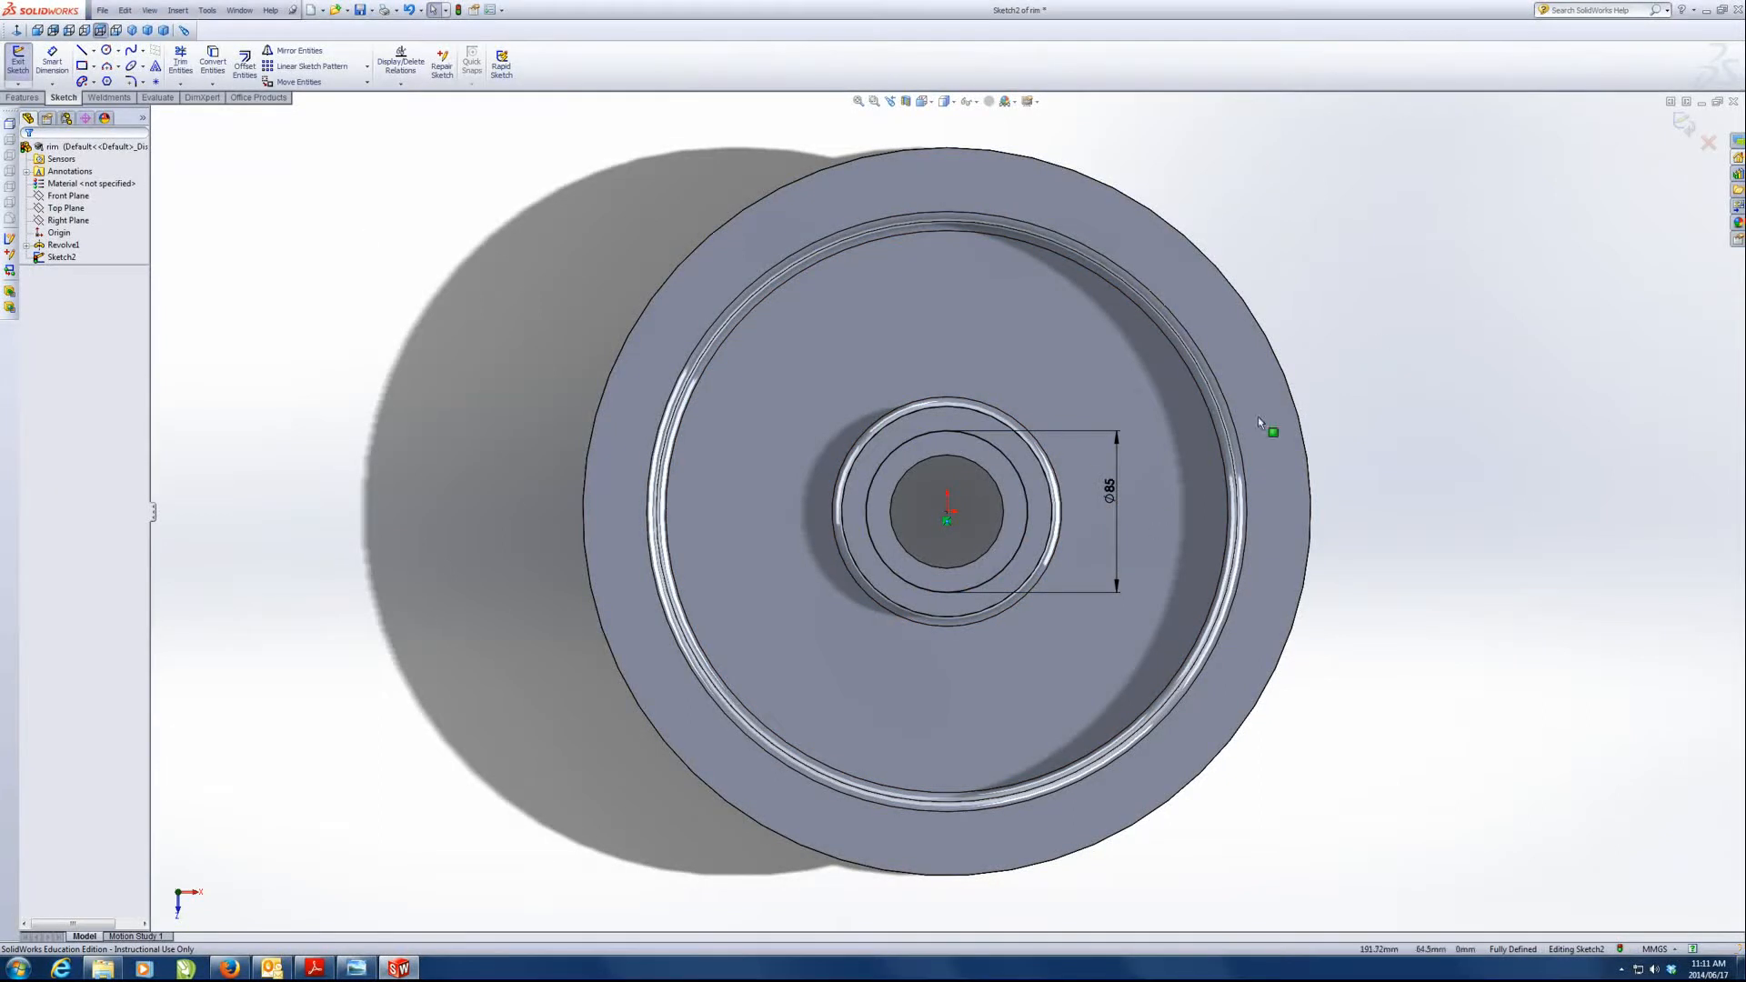
# - Convert the 85 mm circle to construction geometry as the bolt circle
pyautogui.click(1029, 509)
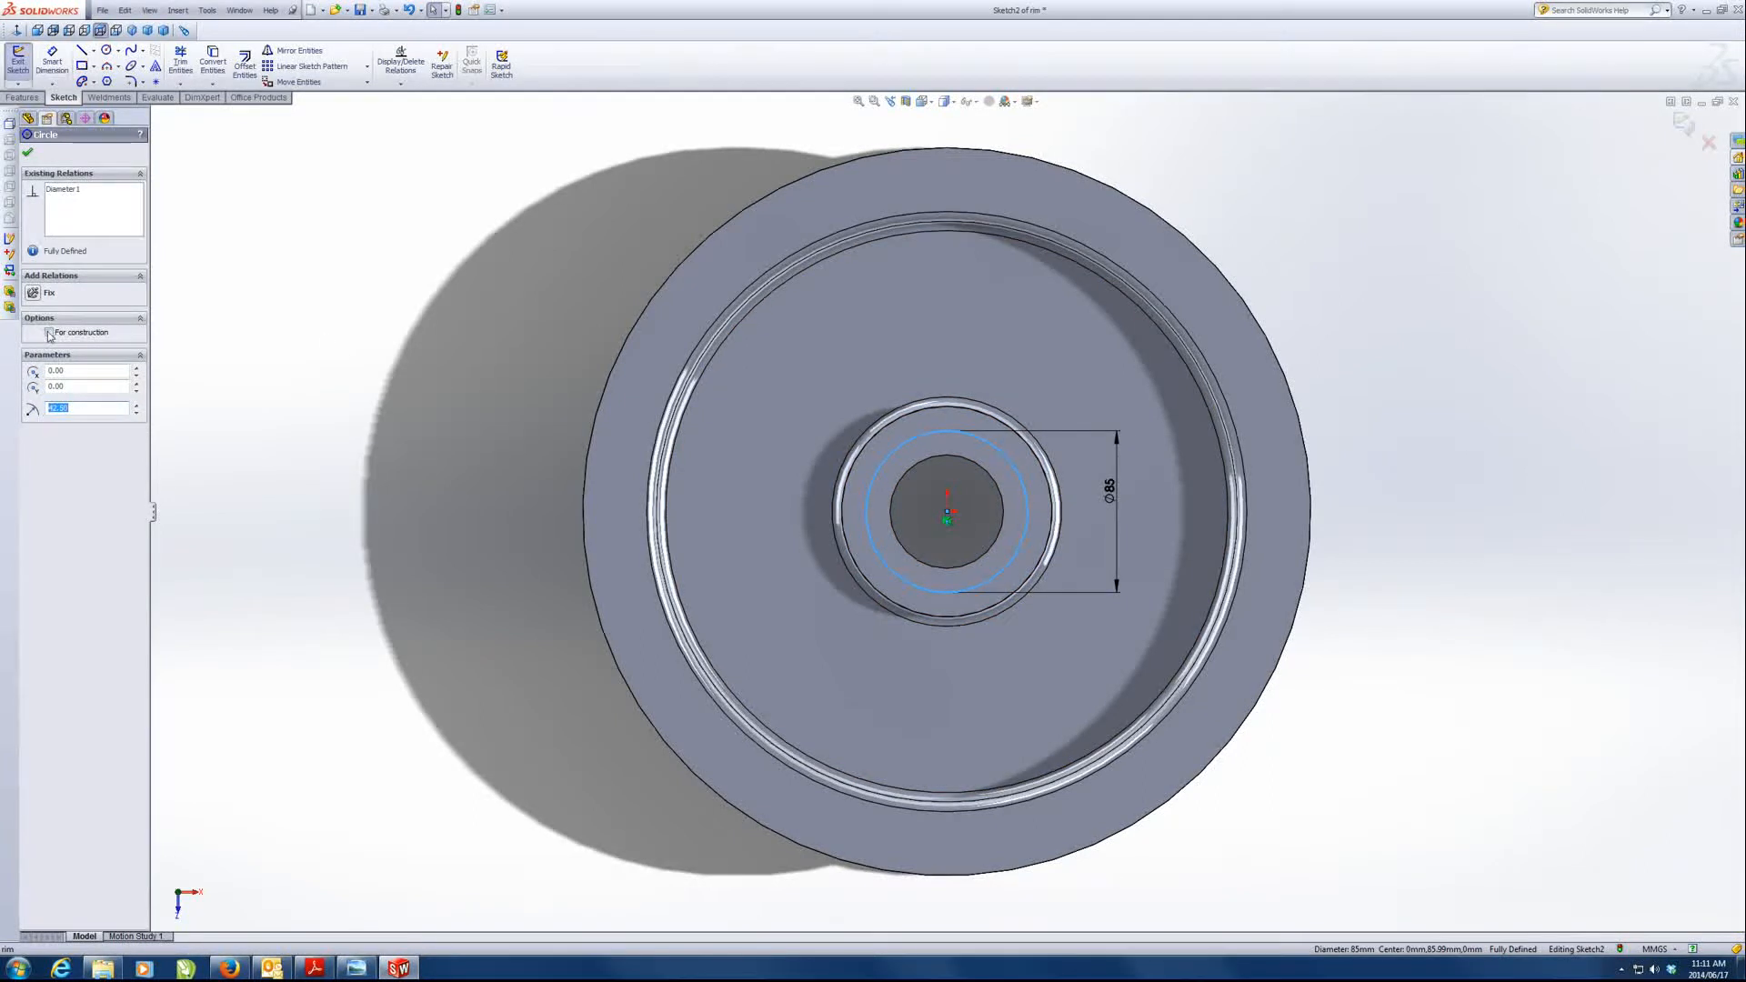
pyautogui.click(49, 333)
pyautogui.click(29, 155)
# - Sketch a small hole circle centred on the construction circle's upper quadrant point and set its diameter to 12 mm
pyautogui.scroll(-4, 985, 466)
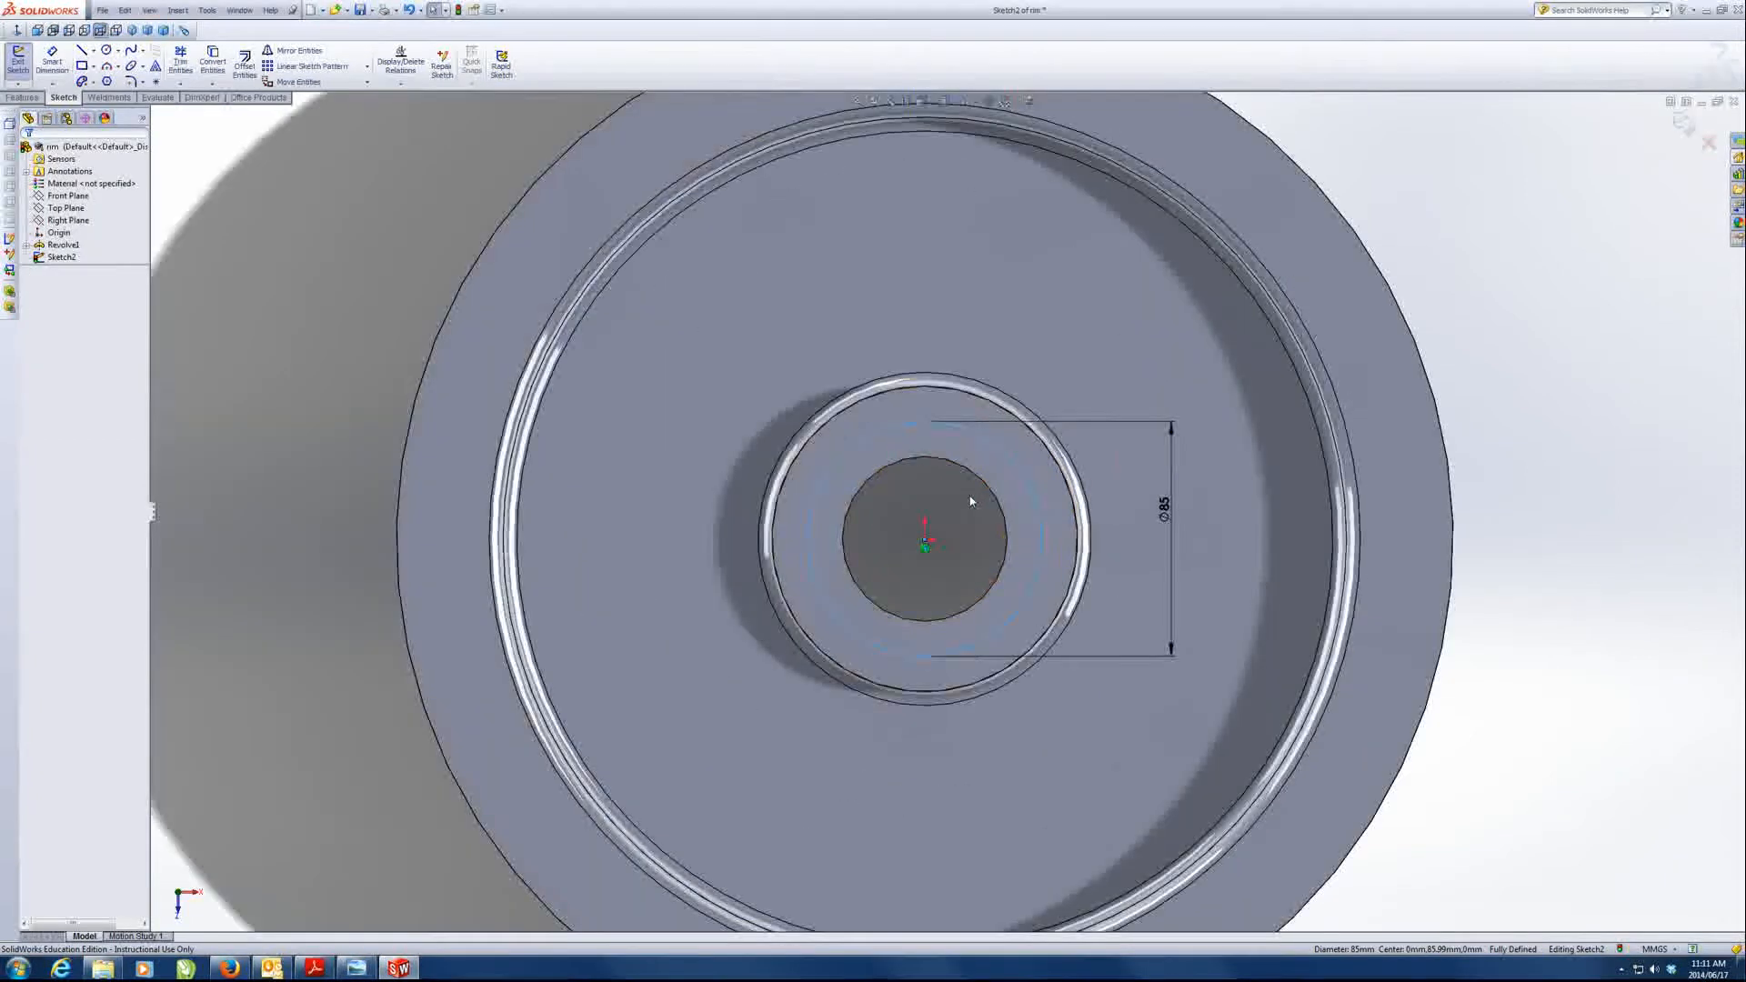
pyautogui.scroll(-2, 716, 645)
pyautogui.scroll(1, 717, 646)
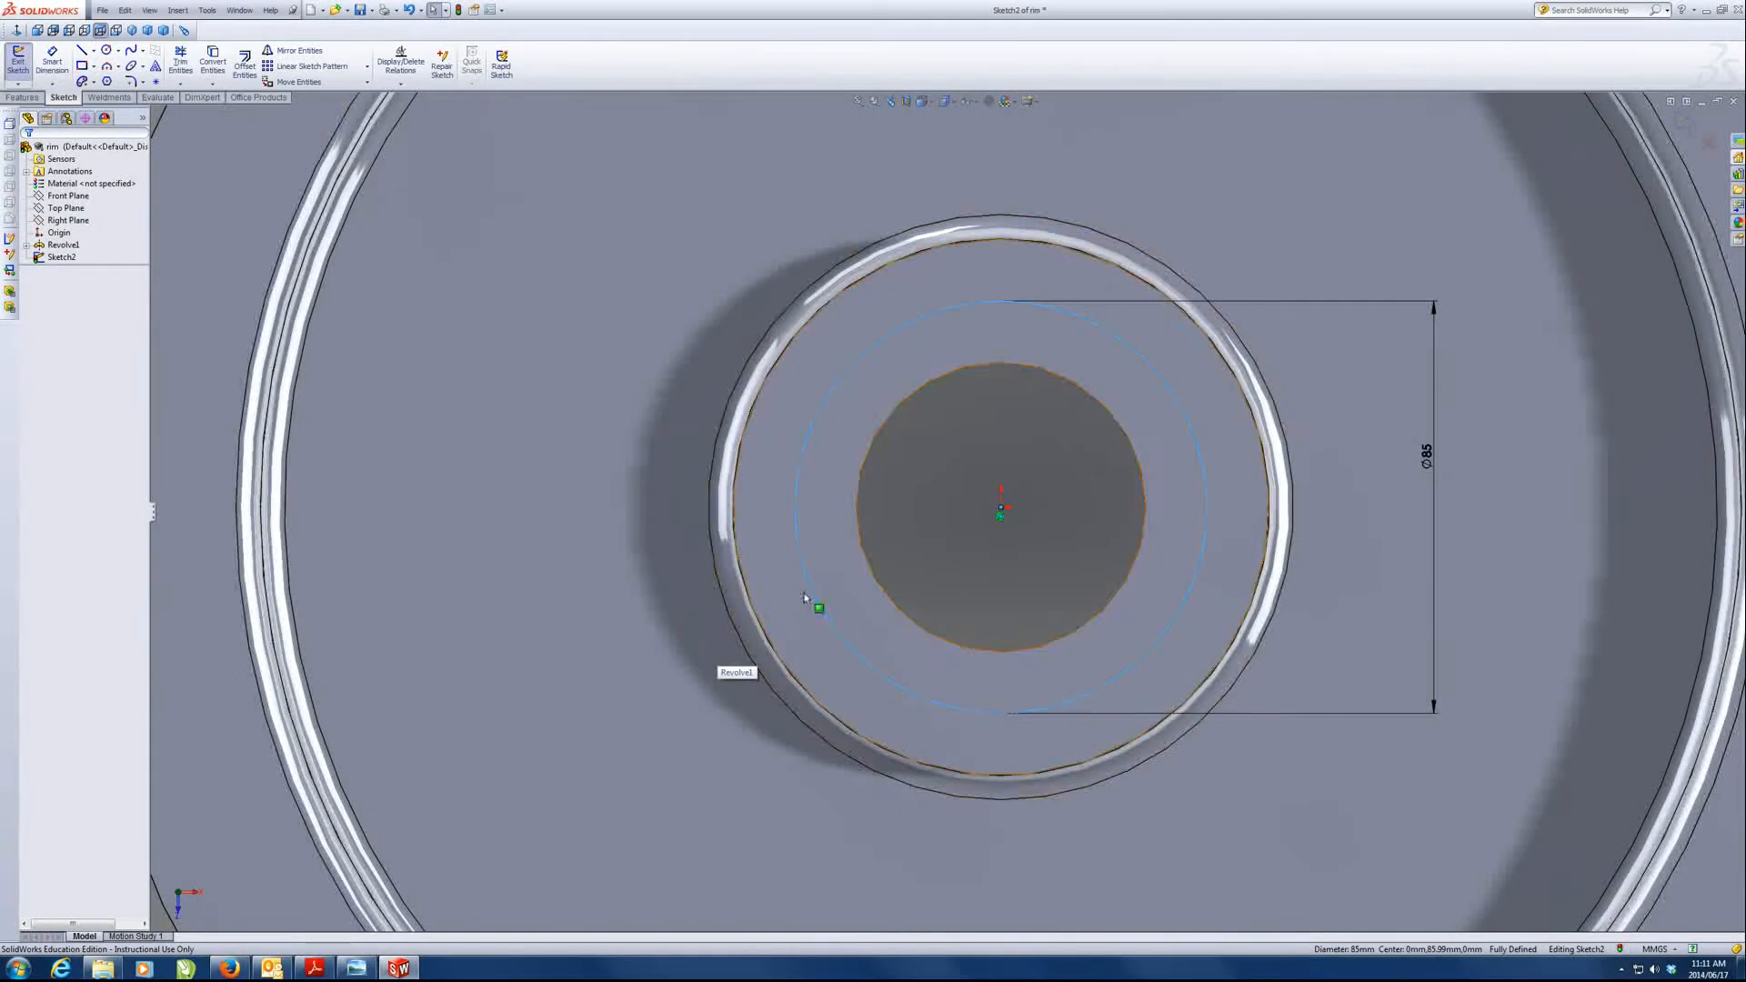
pyautogui.click(106, 50)
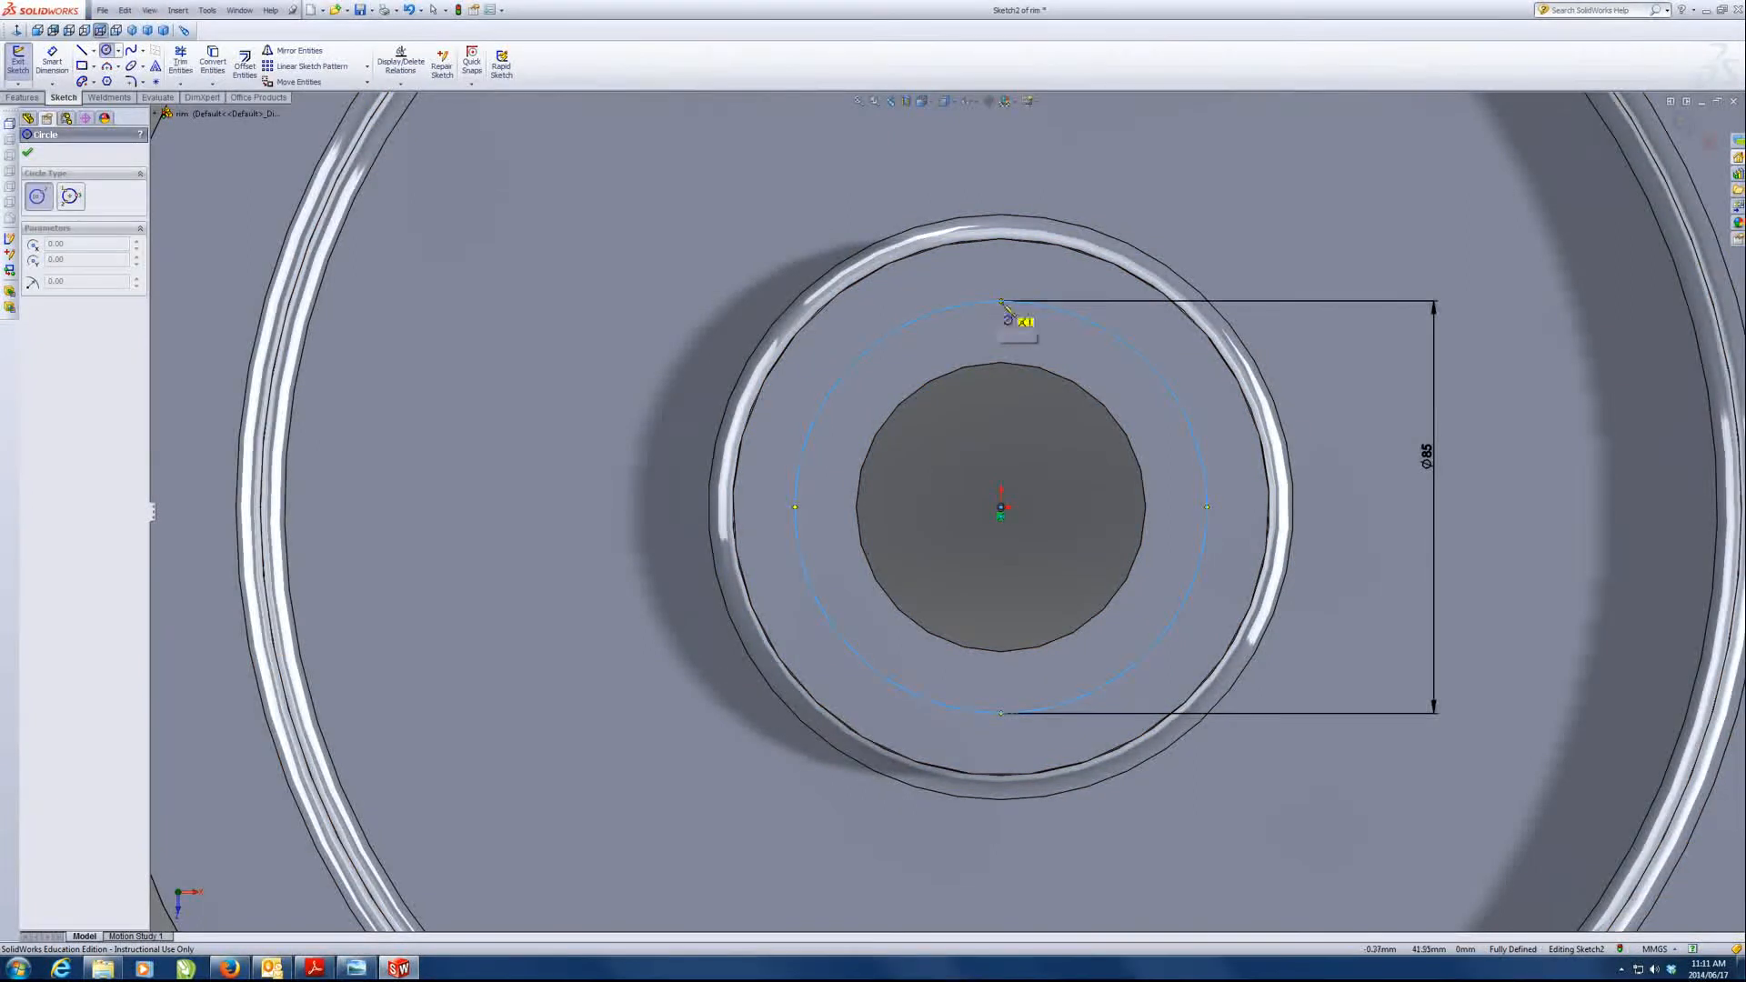
pyautogui.moveTo(1001, 301)
pyautogui.mouseDown()
pyautogui.moveTo(1052, 312)
pyautogui.moveTo(1030, 307)
pyautogui.mouseUp()
pyautogui.click(52, 60)
pyautogui.click(1030, 291)
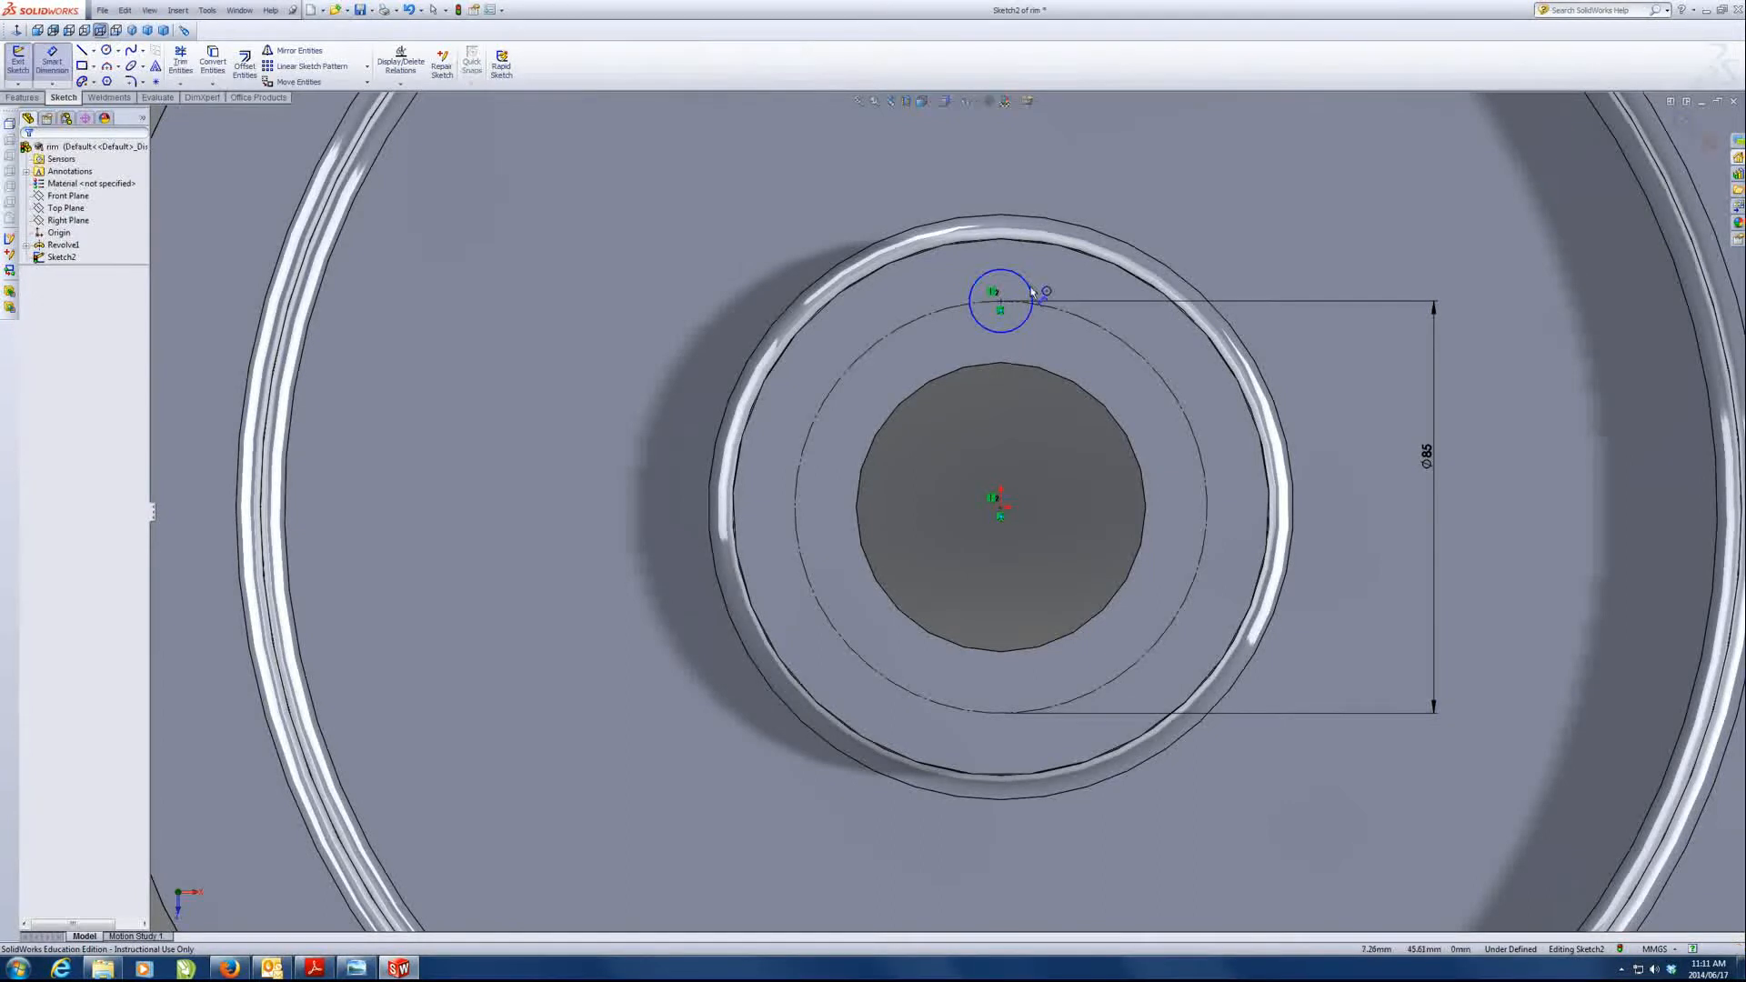
pyautogui.click(1182, 218)
pyautogui.write('12')
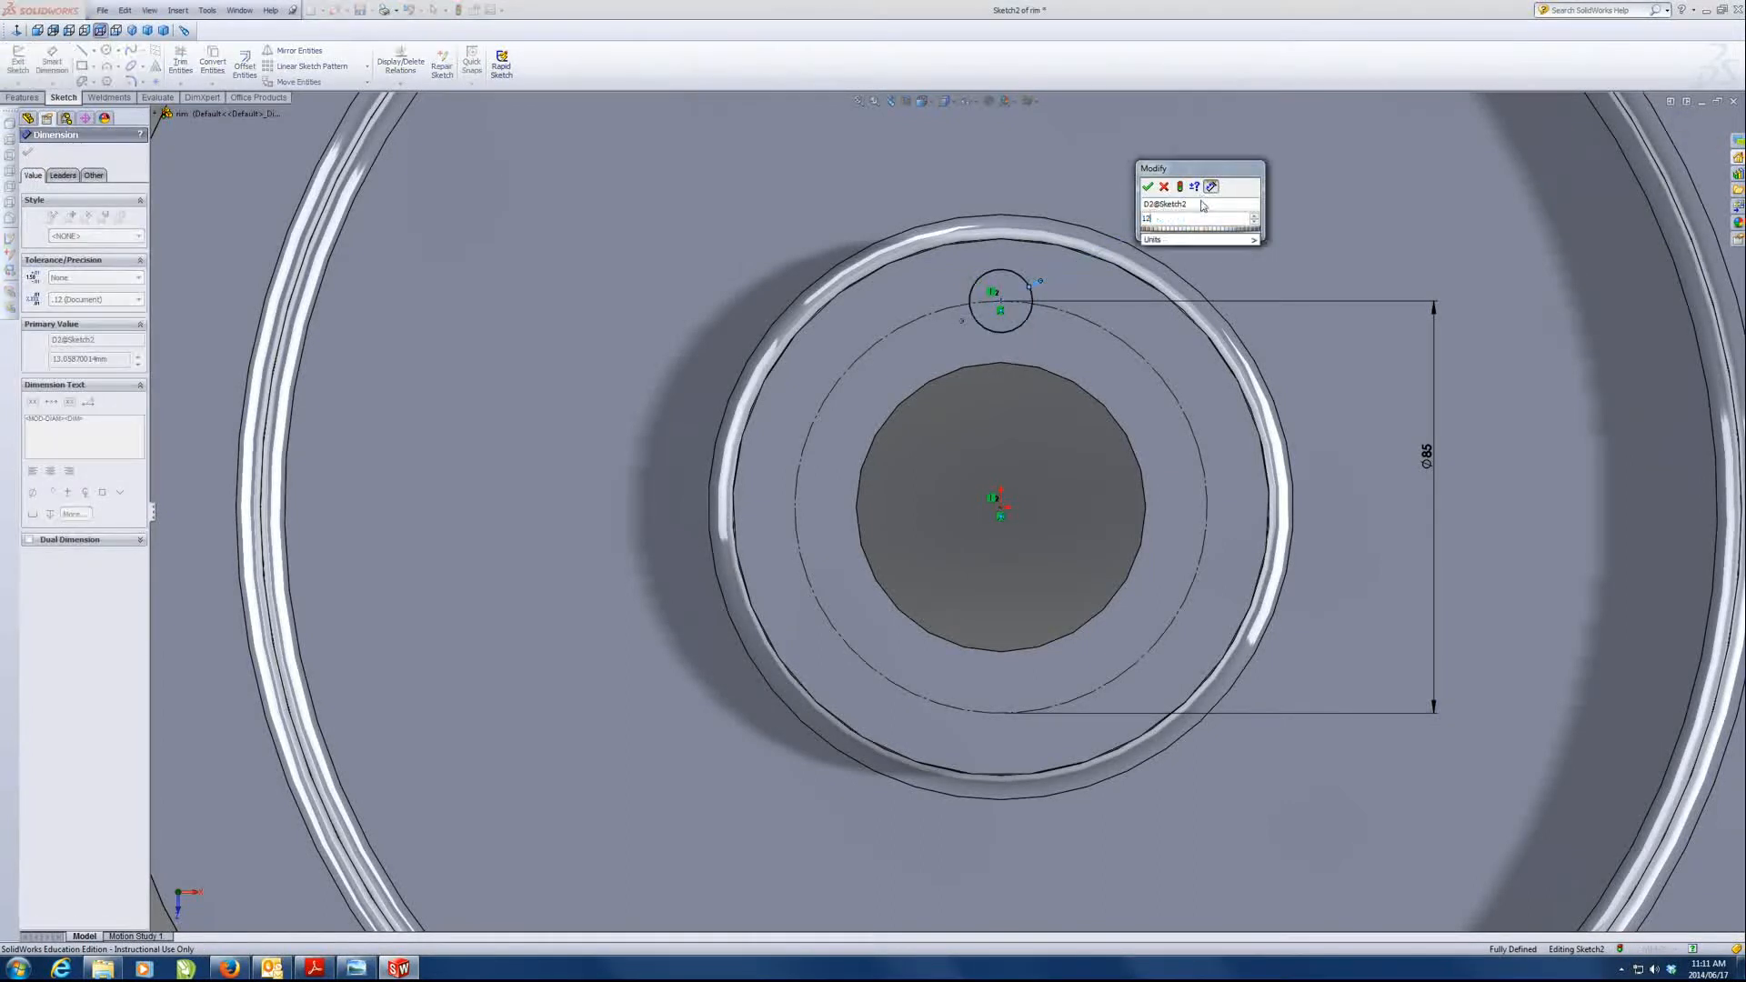
pyautogui.press('Return')
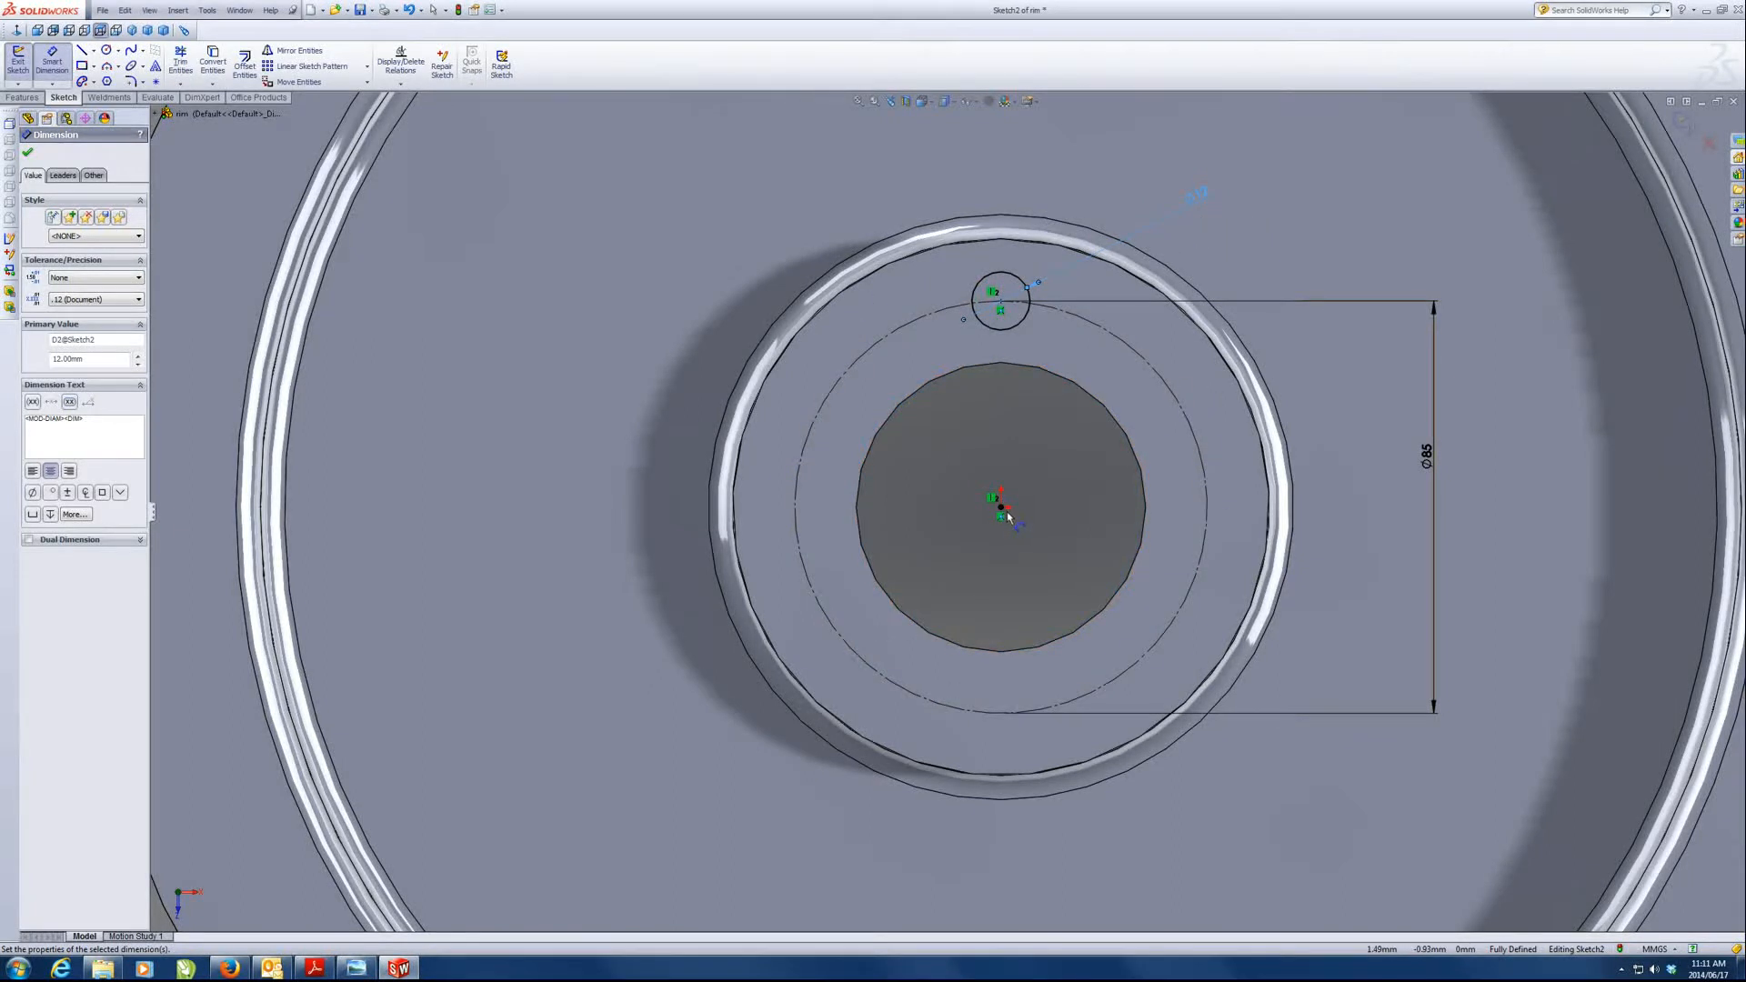
# - Create a circular sketch pattern of the 12 mm hole circle about the origin with 5 equally spaced instances over 360 degrees
pyautogui.click(1009, 711)
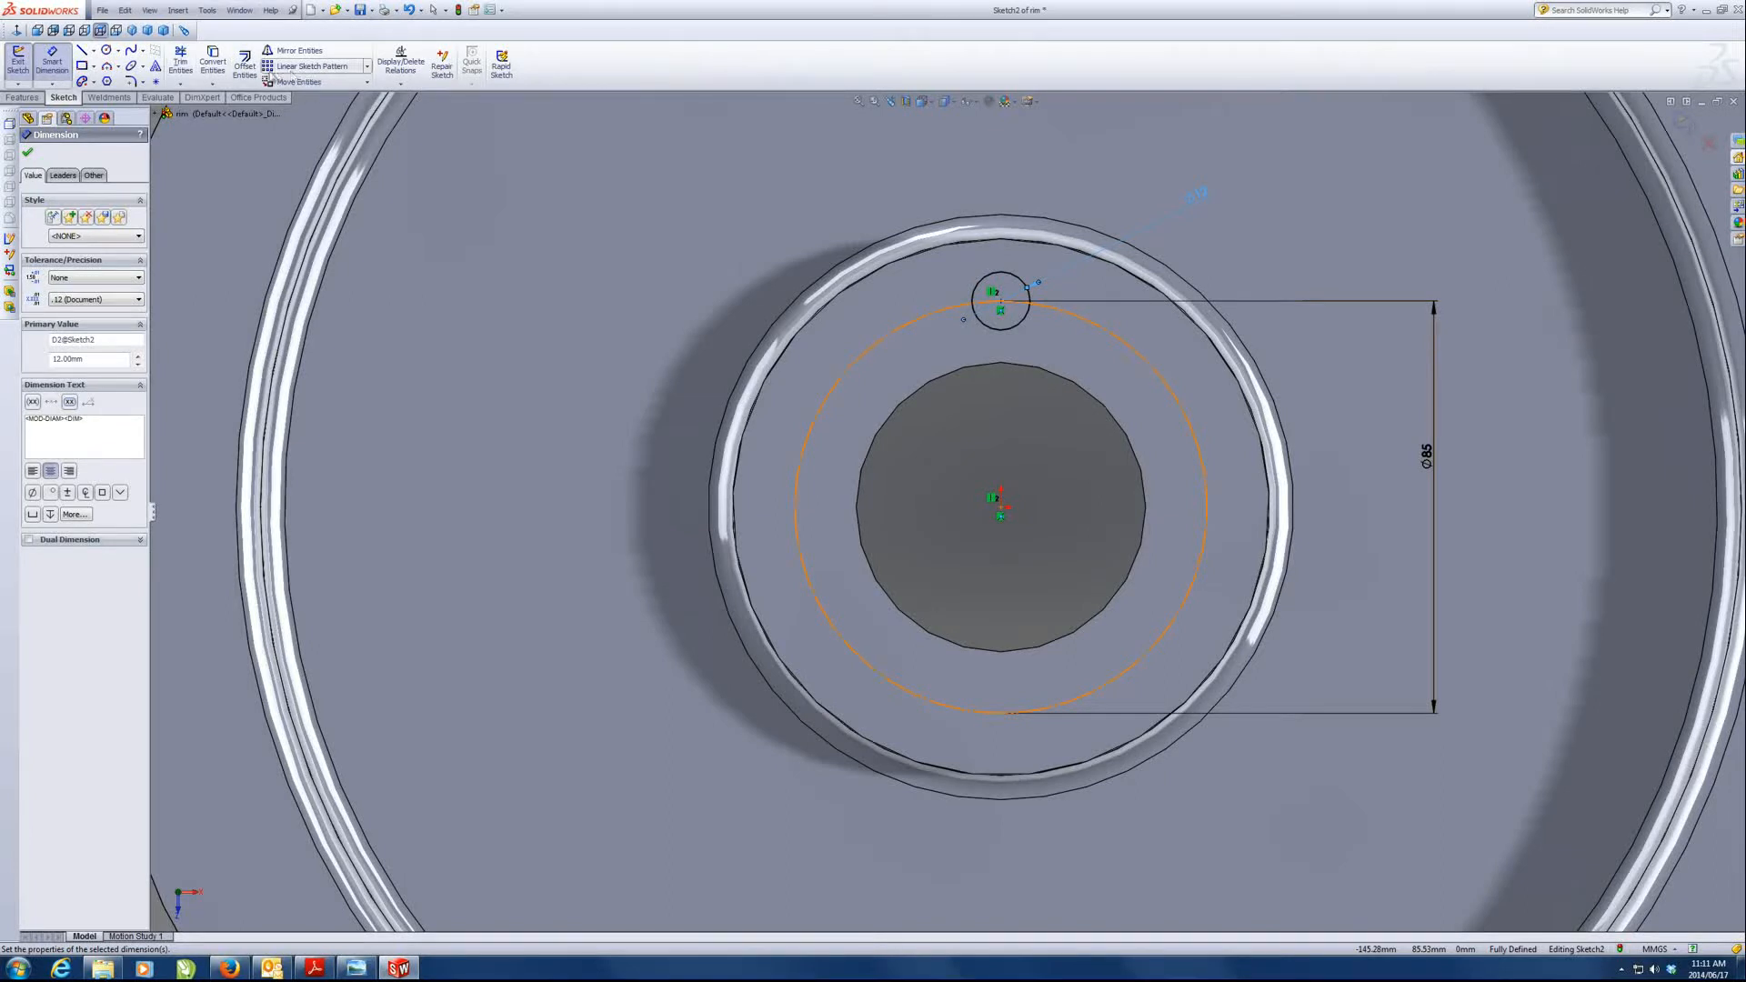
pyautogui.click(367, 67)
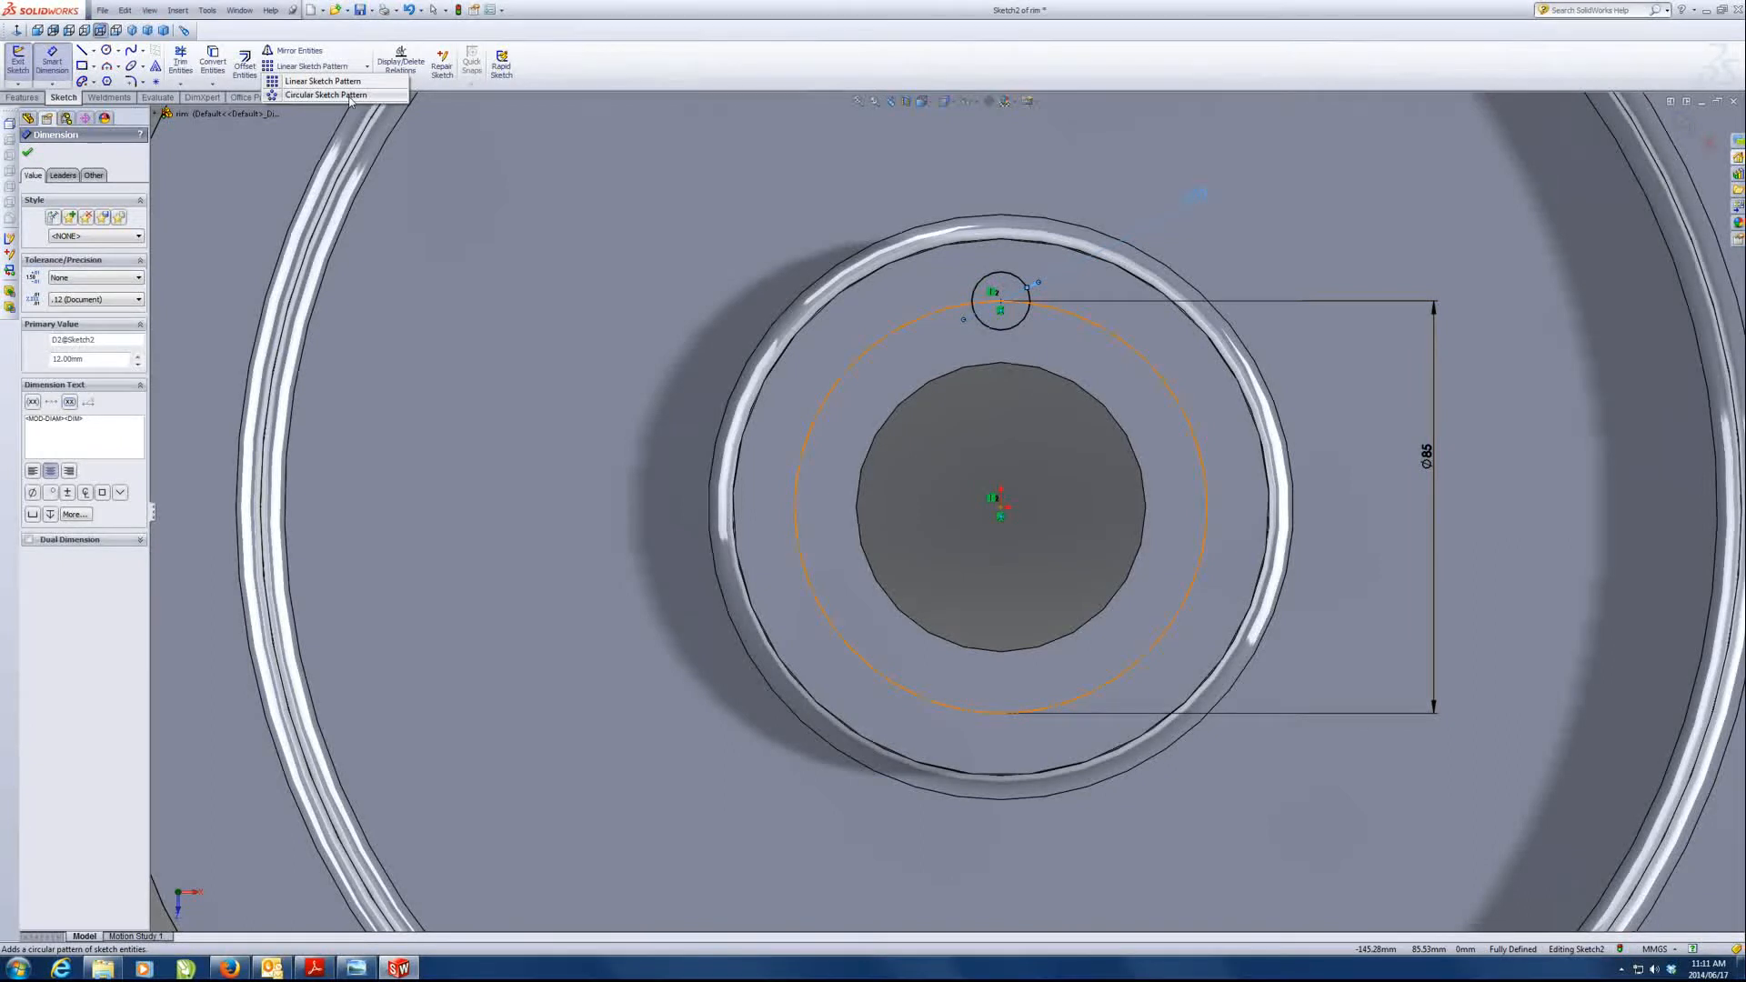
pyautogui.click(350, 96)
pyautogui.click(76, 194)
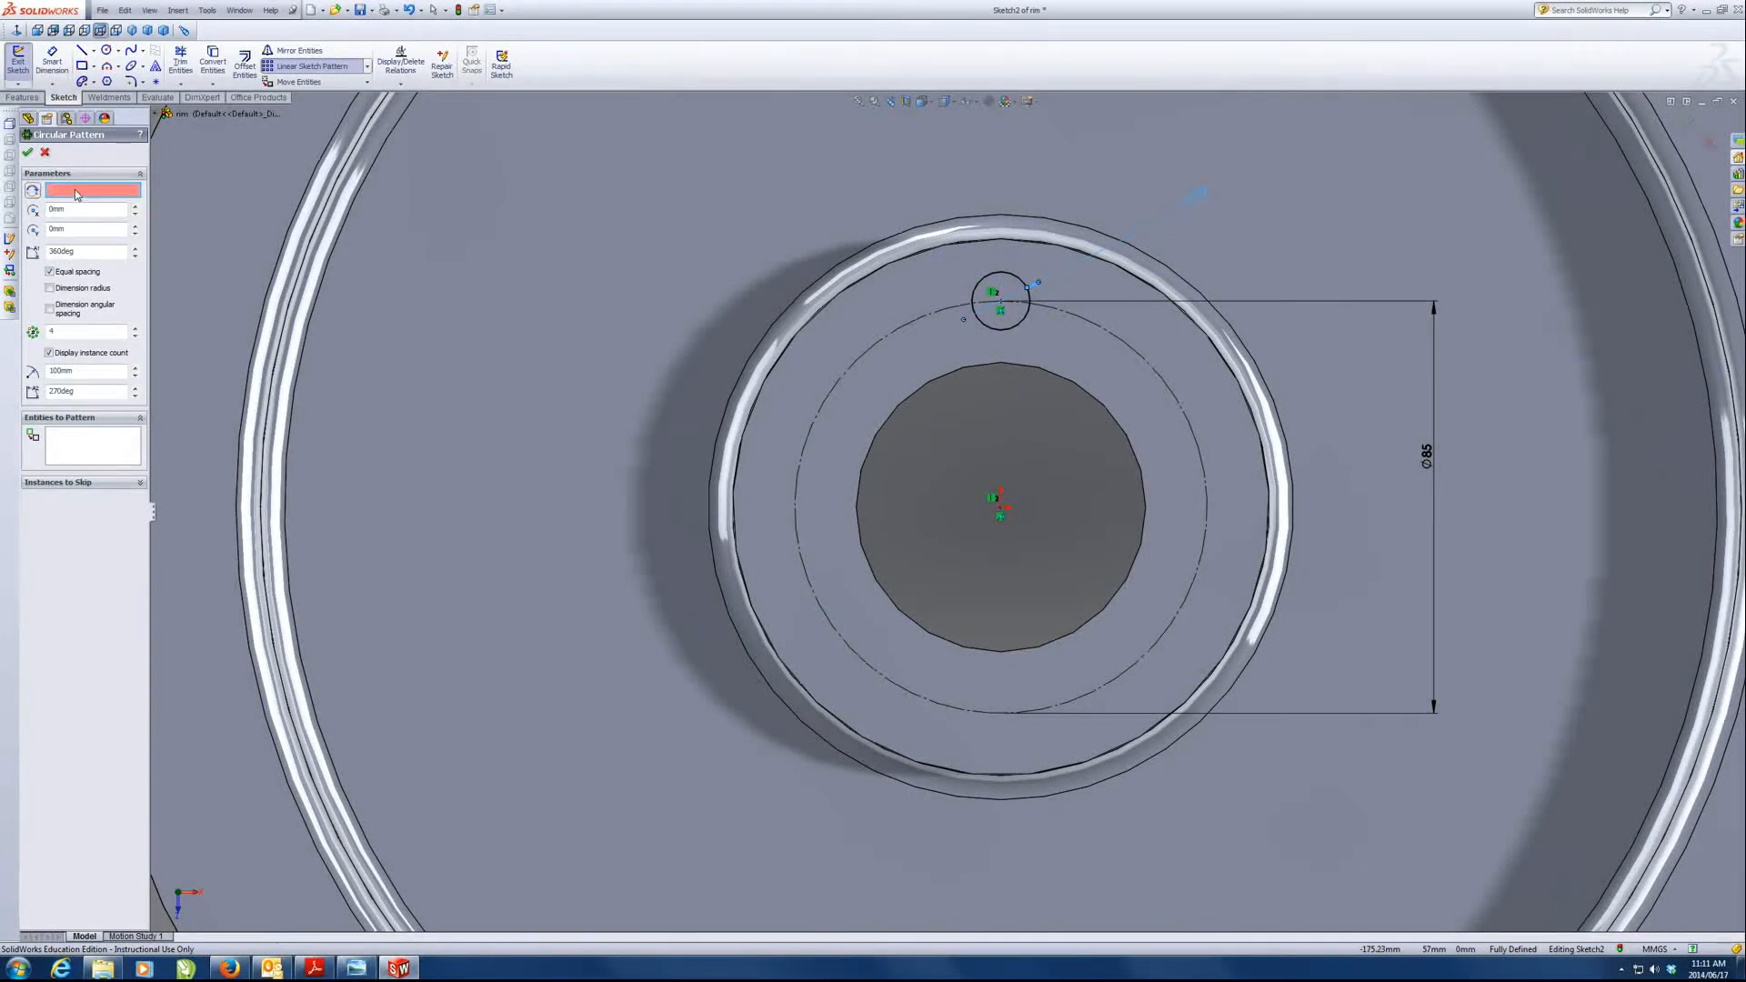
pyautogui.click(1001, 513)
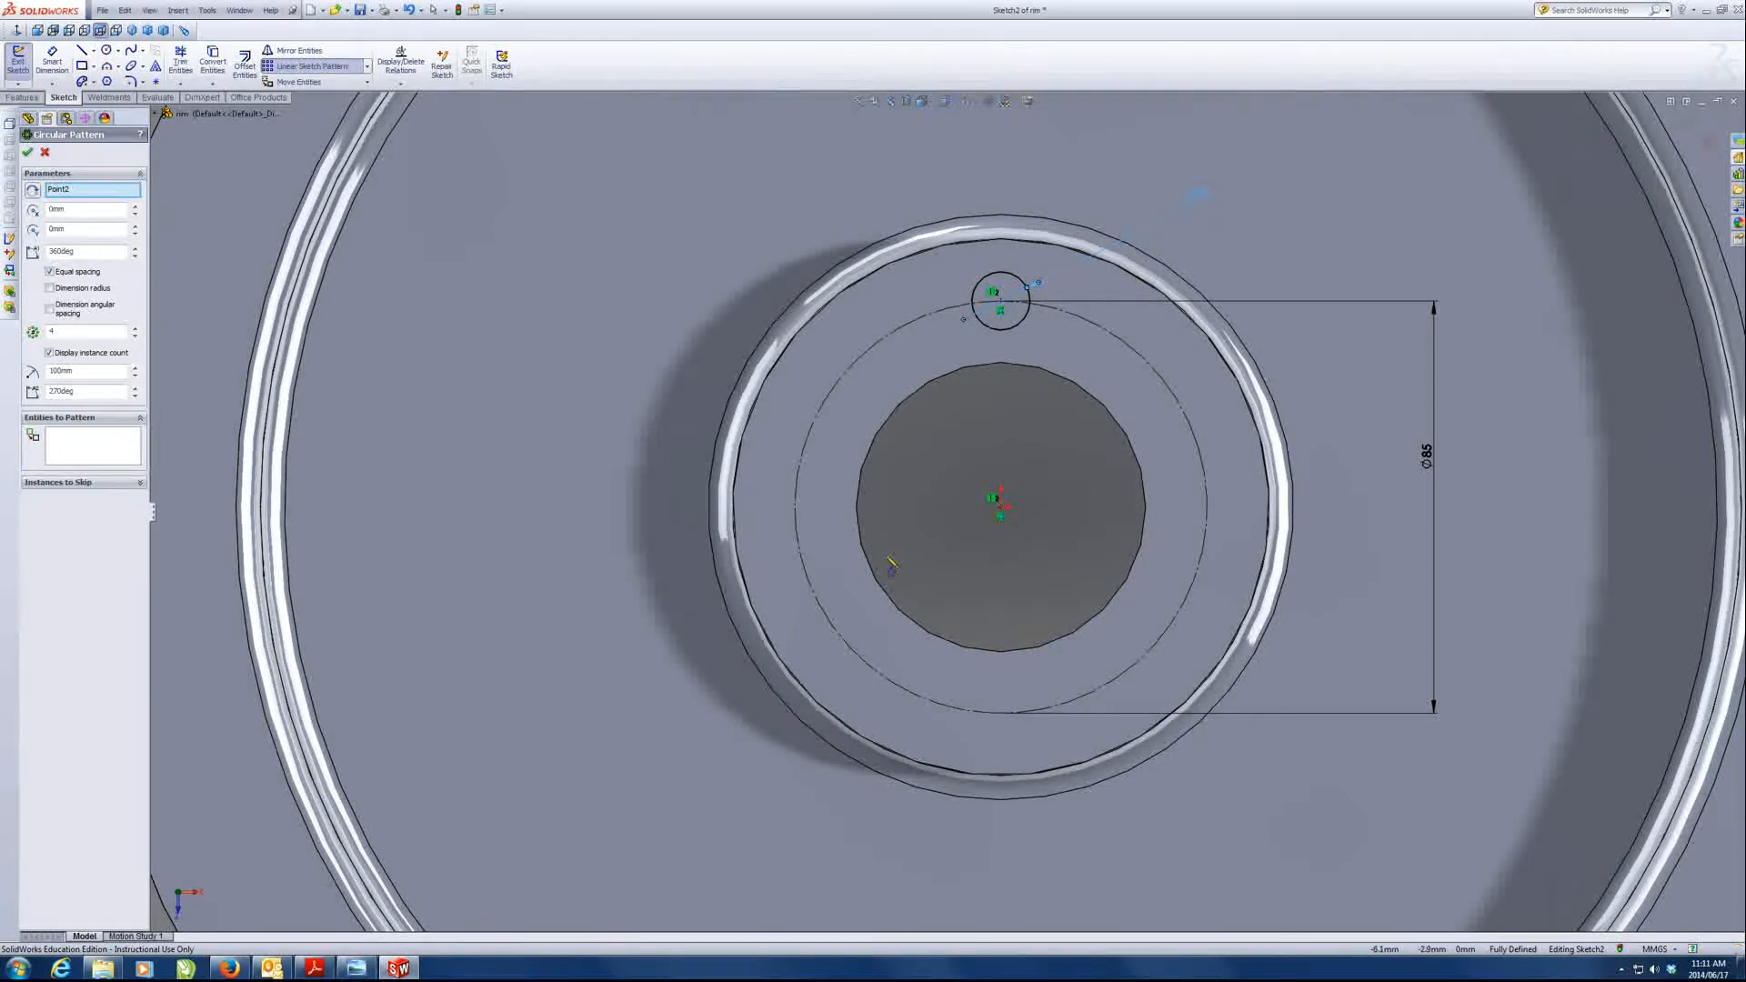
pyautogui.click(108, 444)
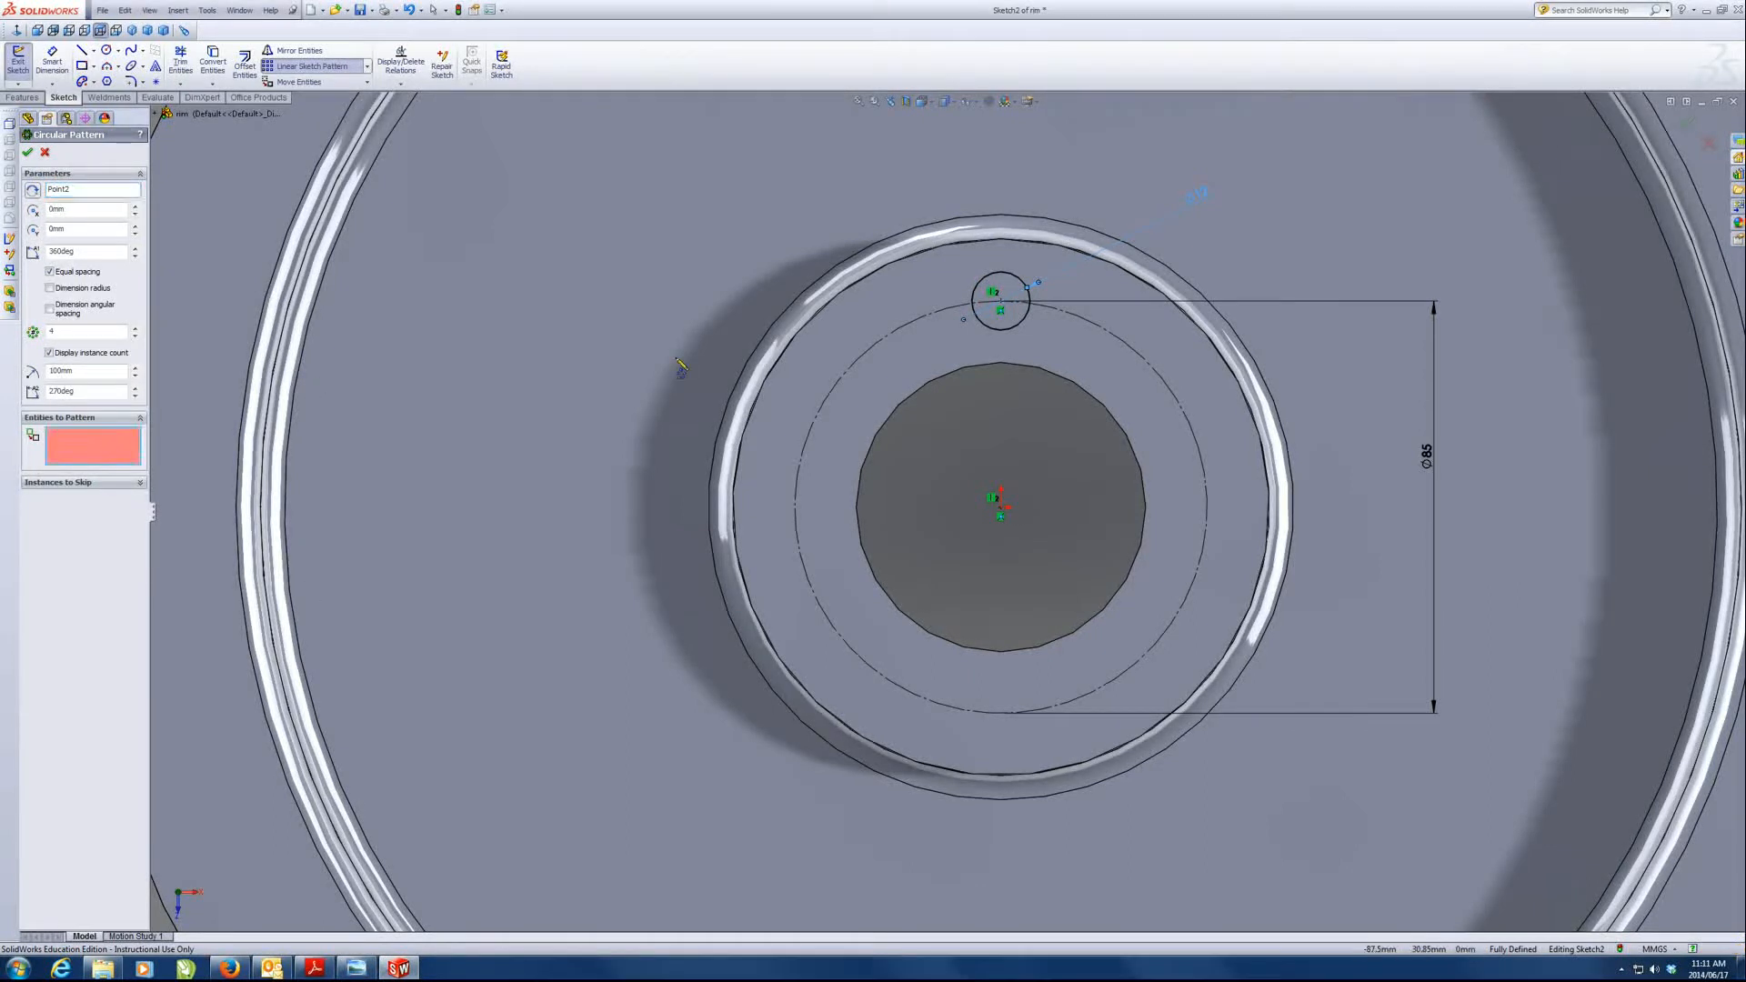
pyautogui.click(1021, 324)
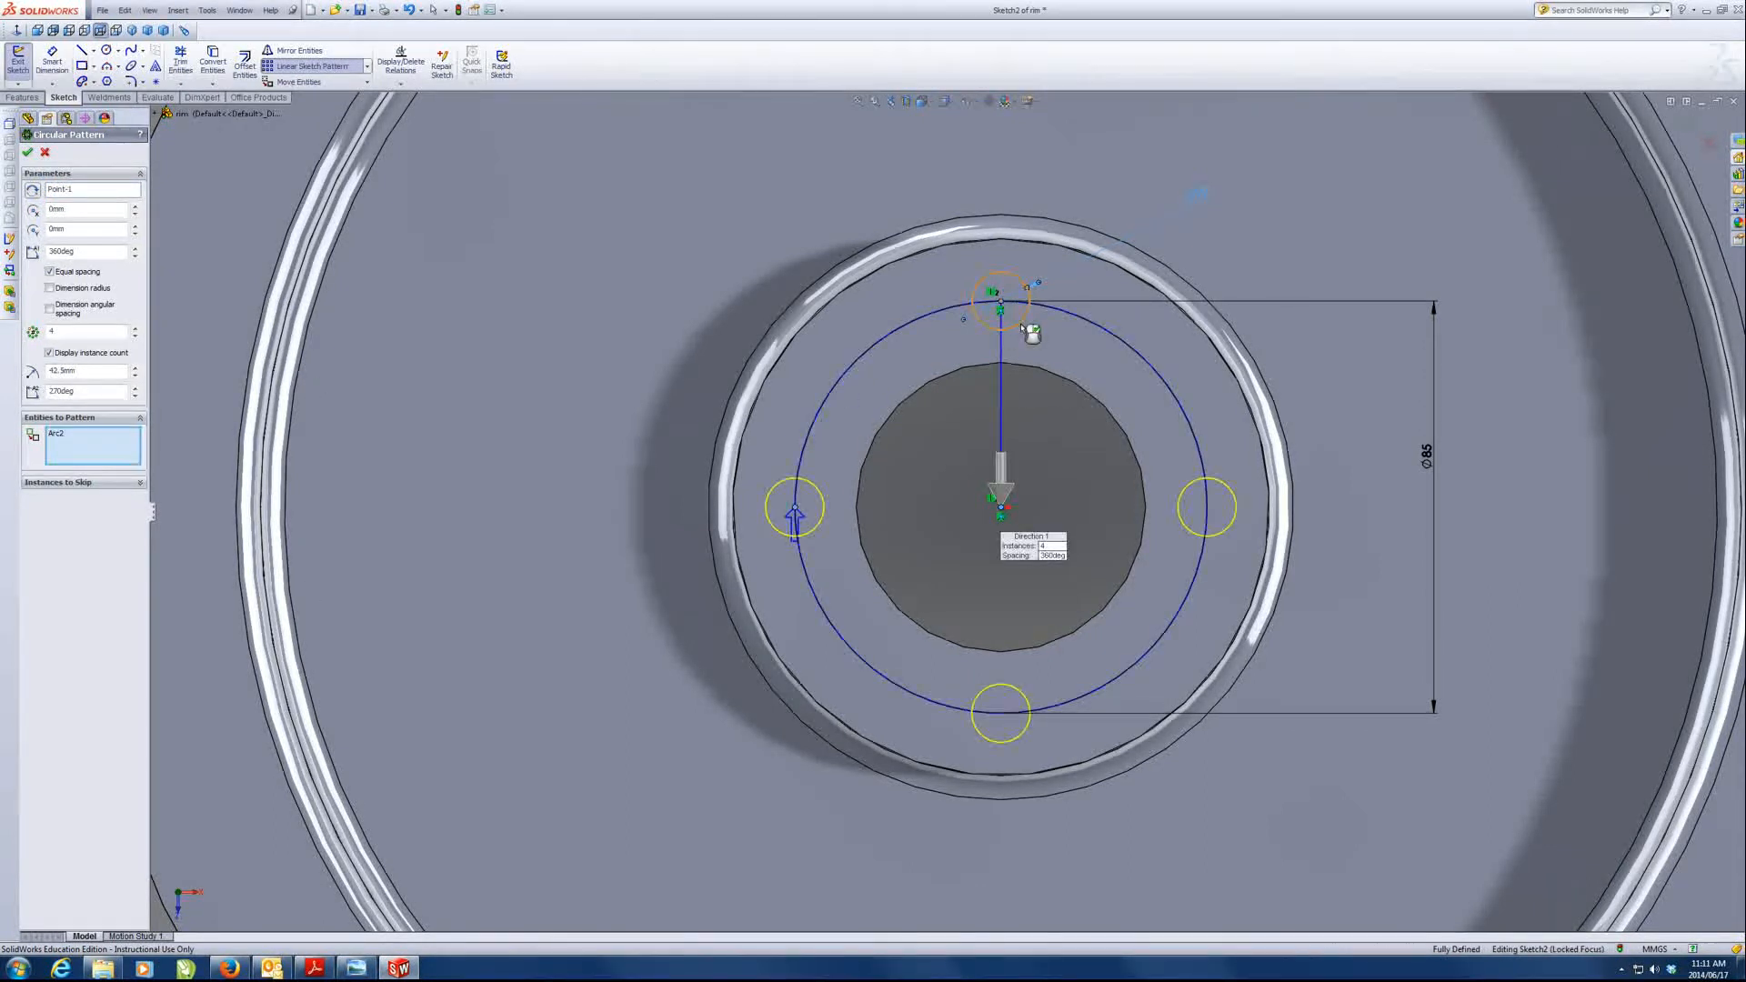
pyautogui.click(134, 329)
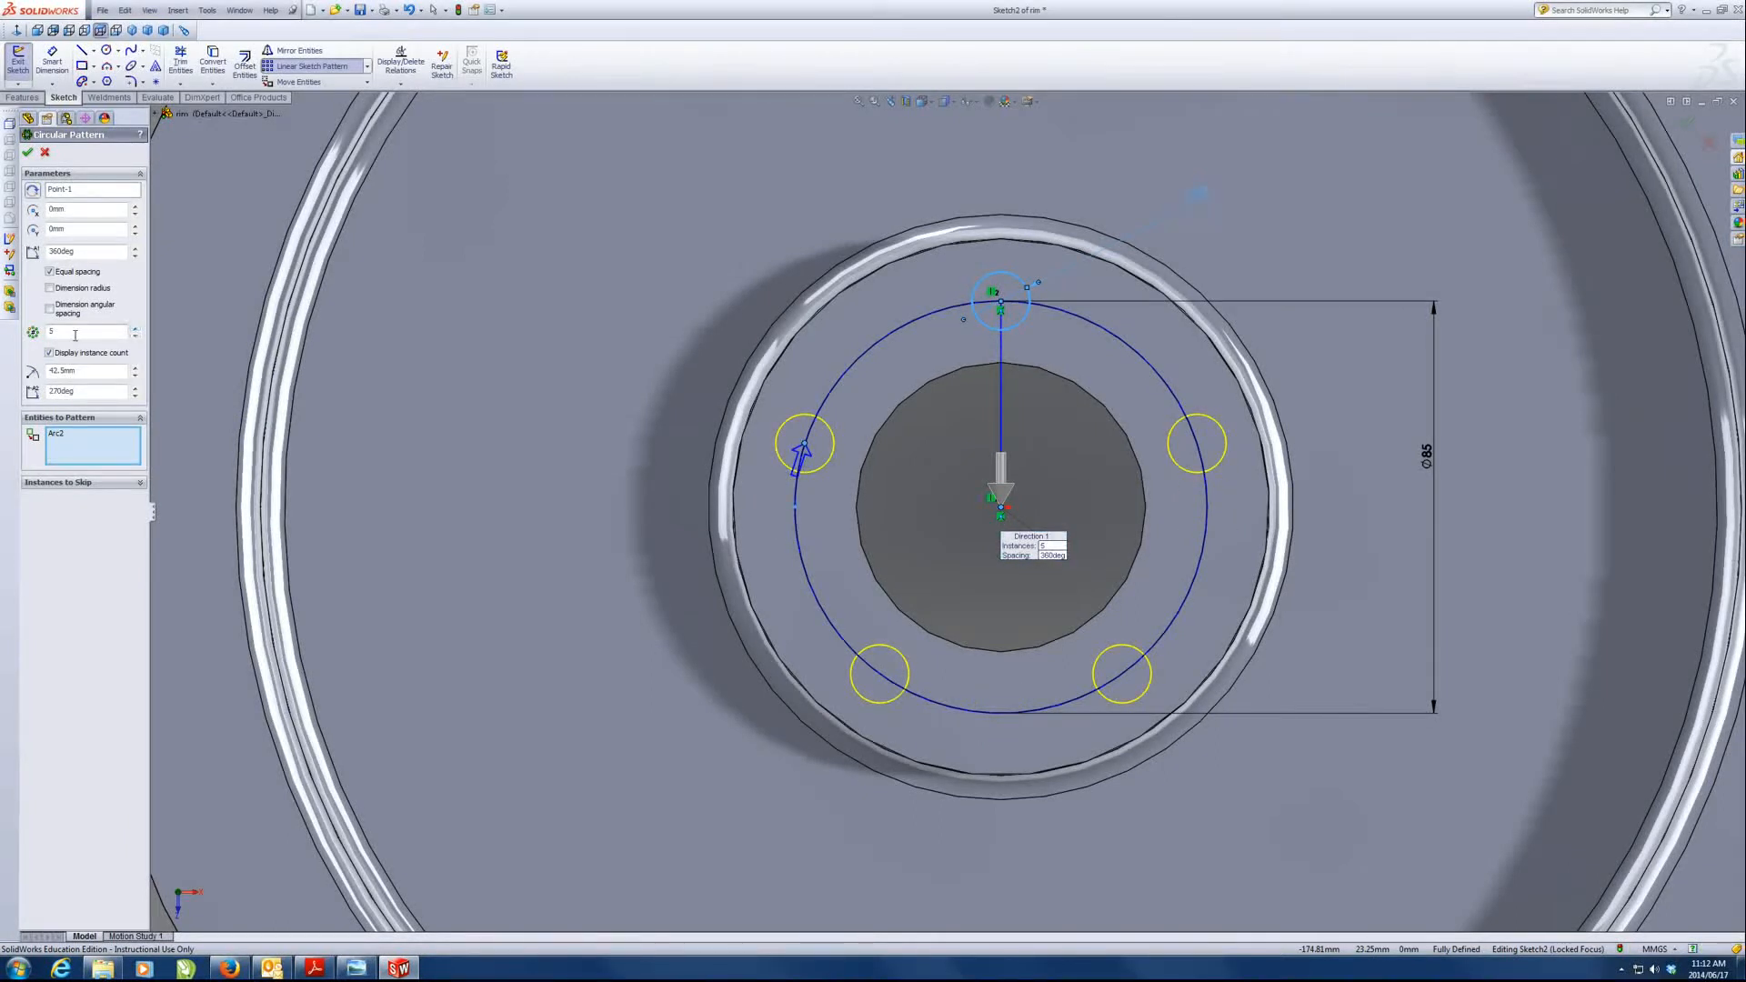
pyautogui.click(30, 154)
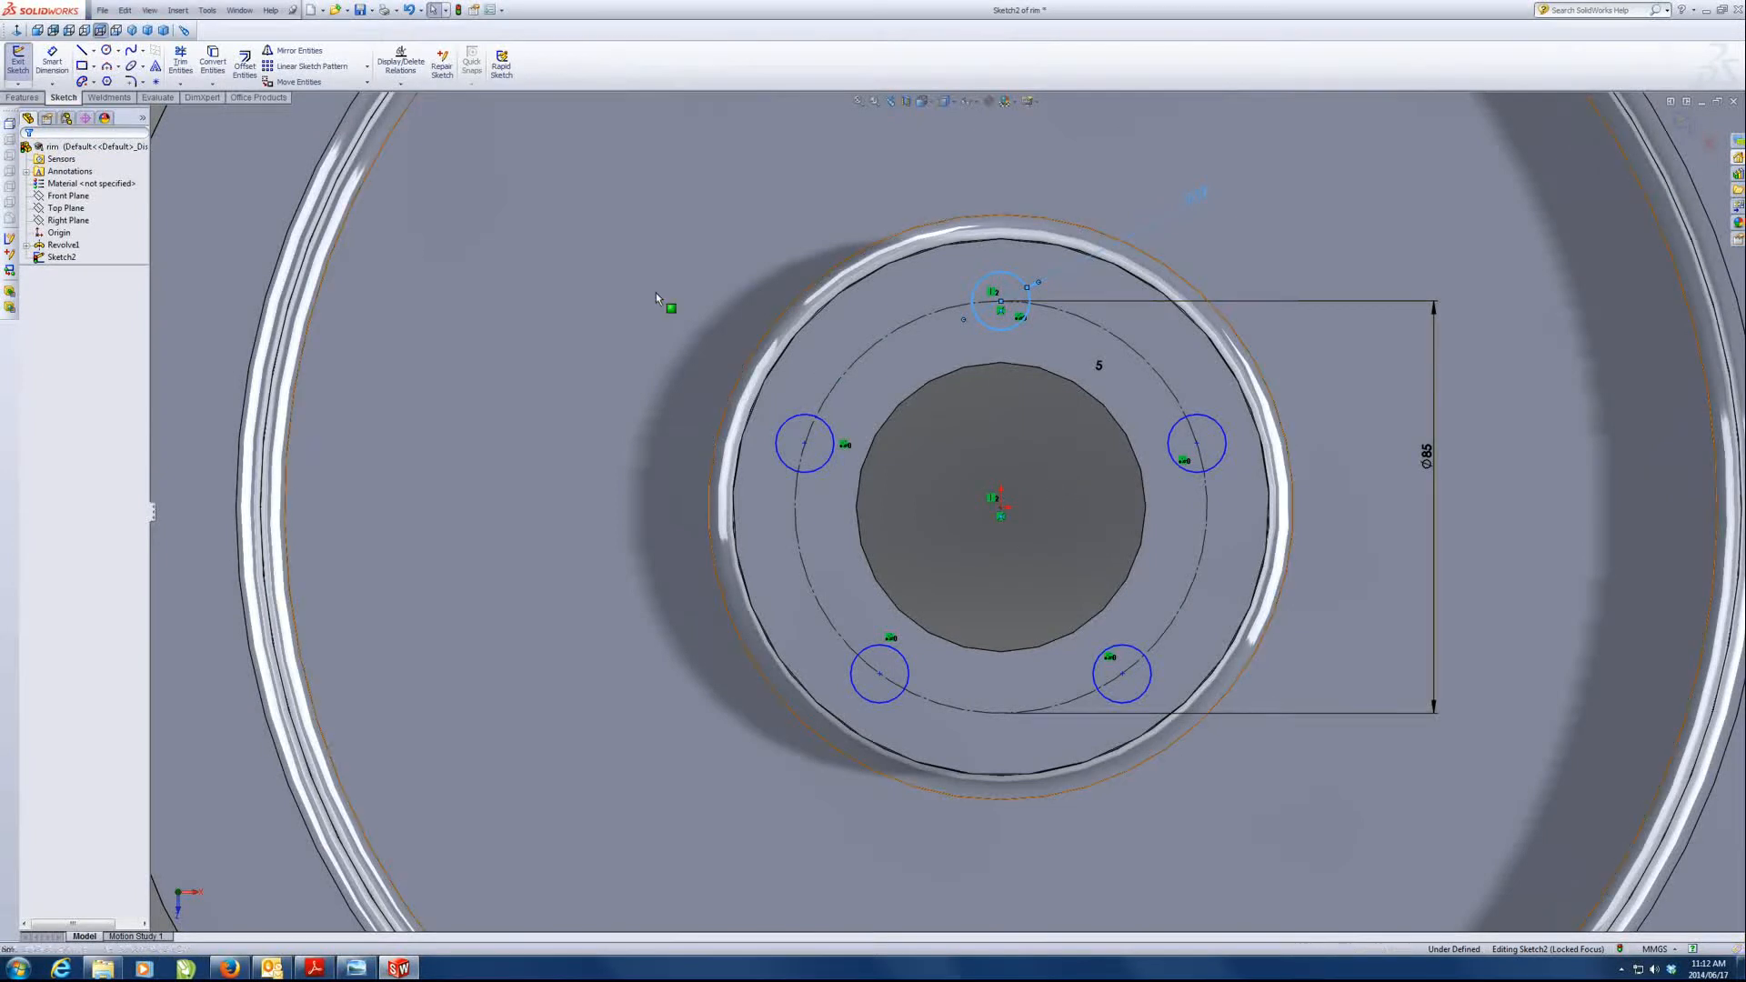
# - Fully define the hole pattern by dimensioning the horizontal and vertical distances from the origin to the upper-right hole's centre
pyautogui.click(657, 292)
pyautogui.click(52, 61)
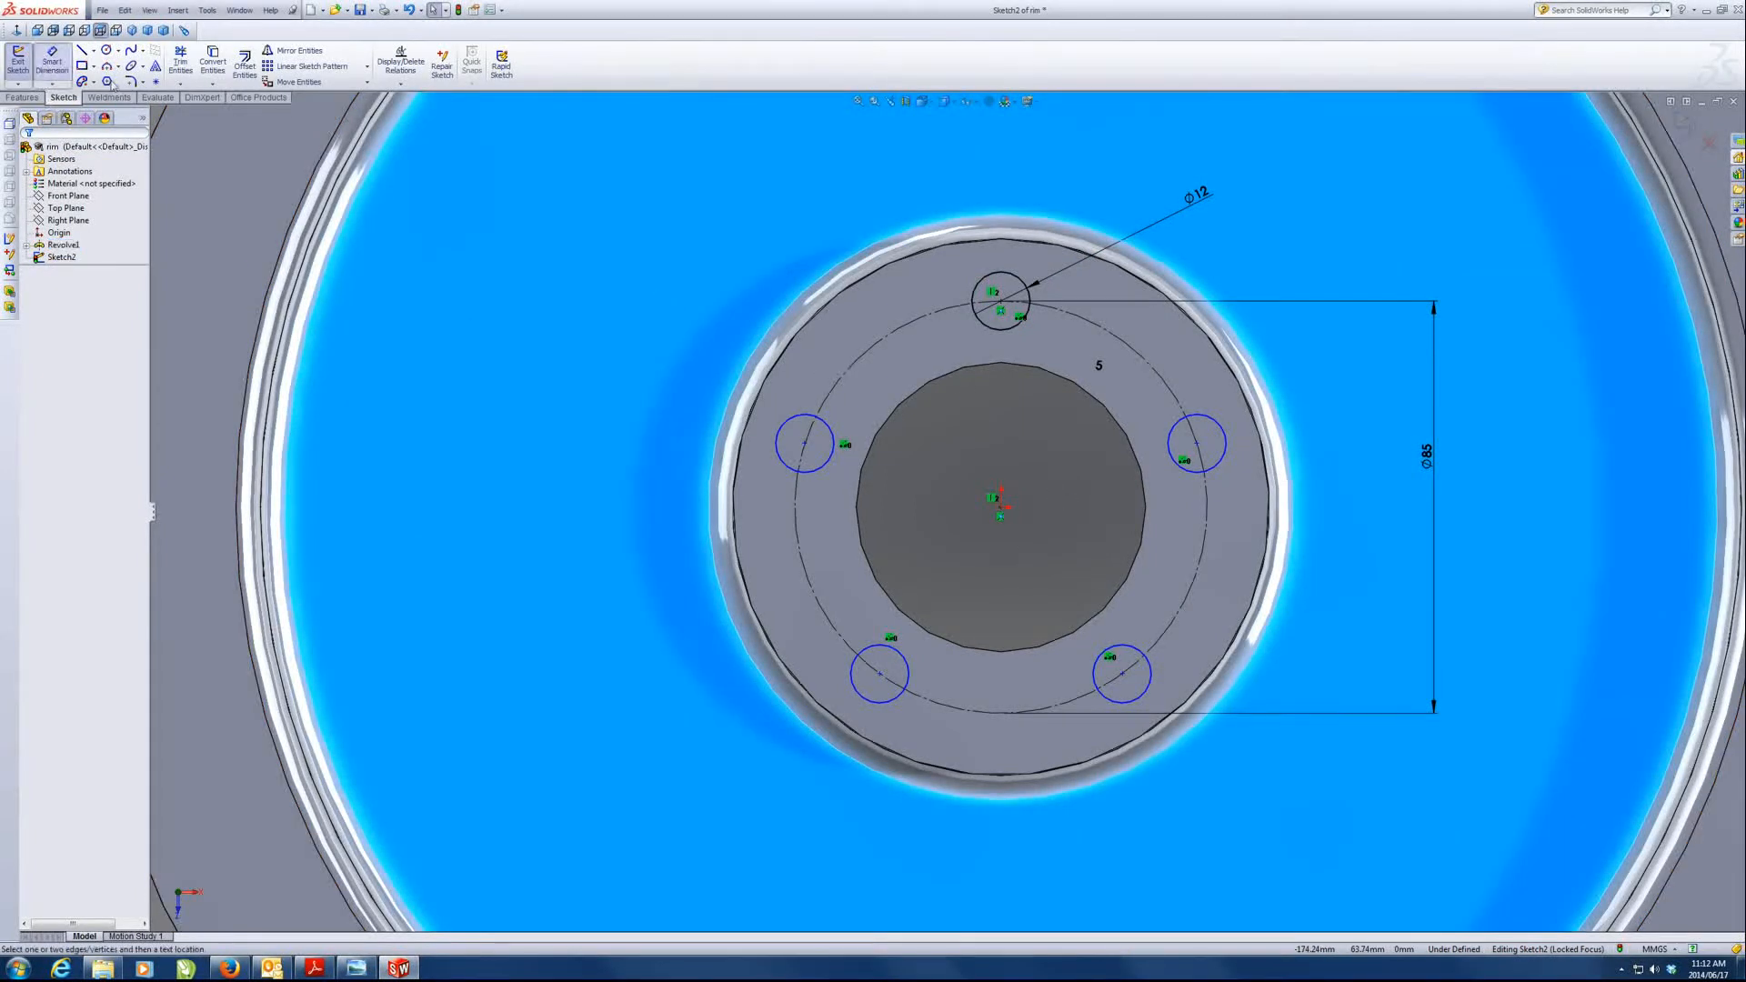
pyautogui.press('Escape')
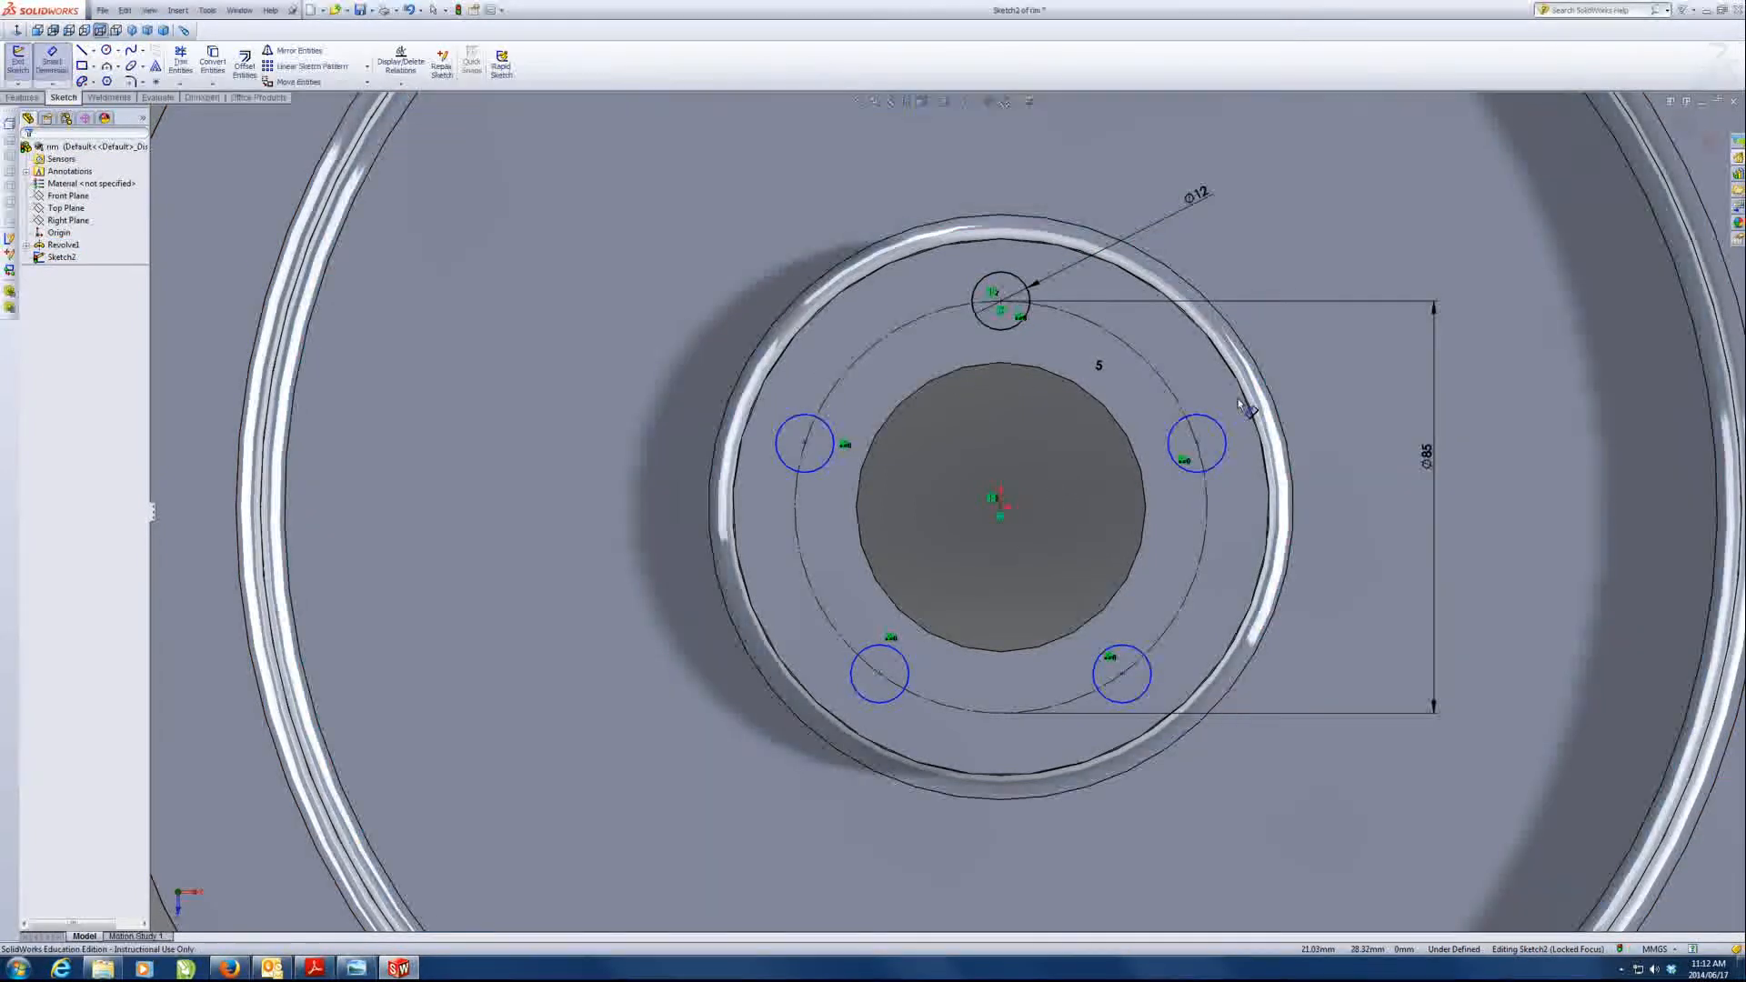
pyautogui.click(1004, 512)
pyautogui.click(1196, 443)
pyautogui.click(1114, 546)
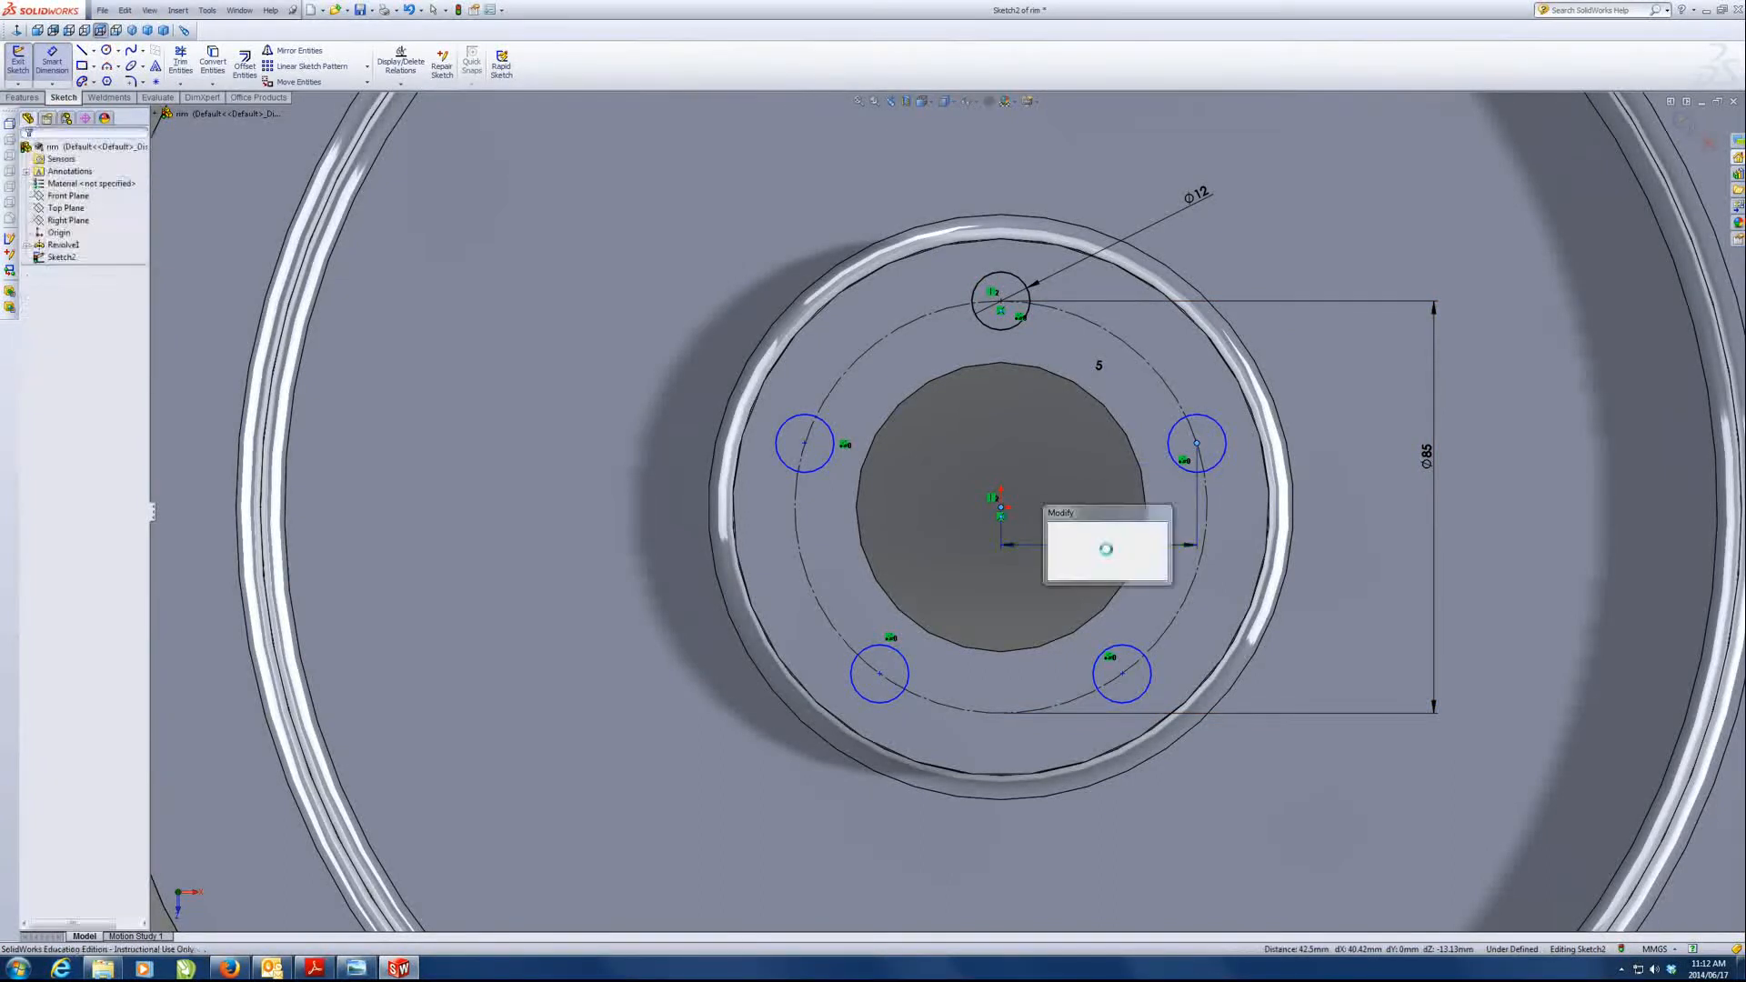
pyautogui.click(1055, 532)
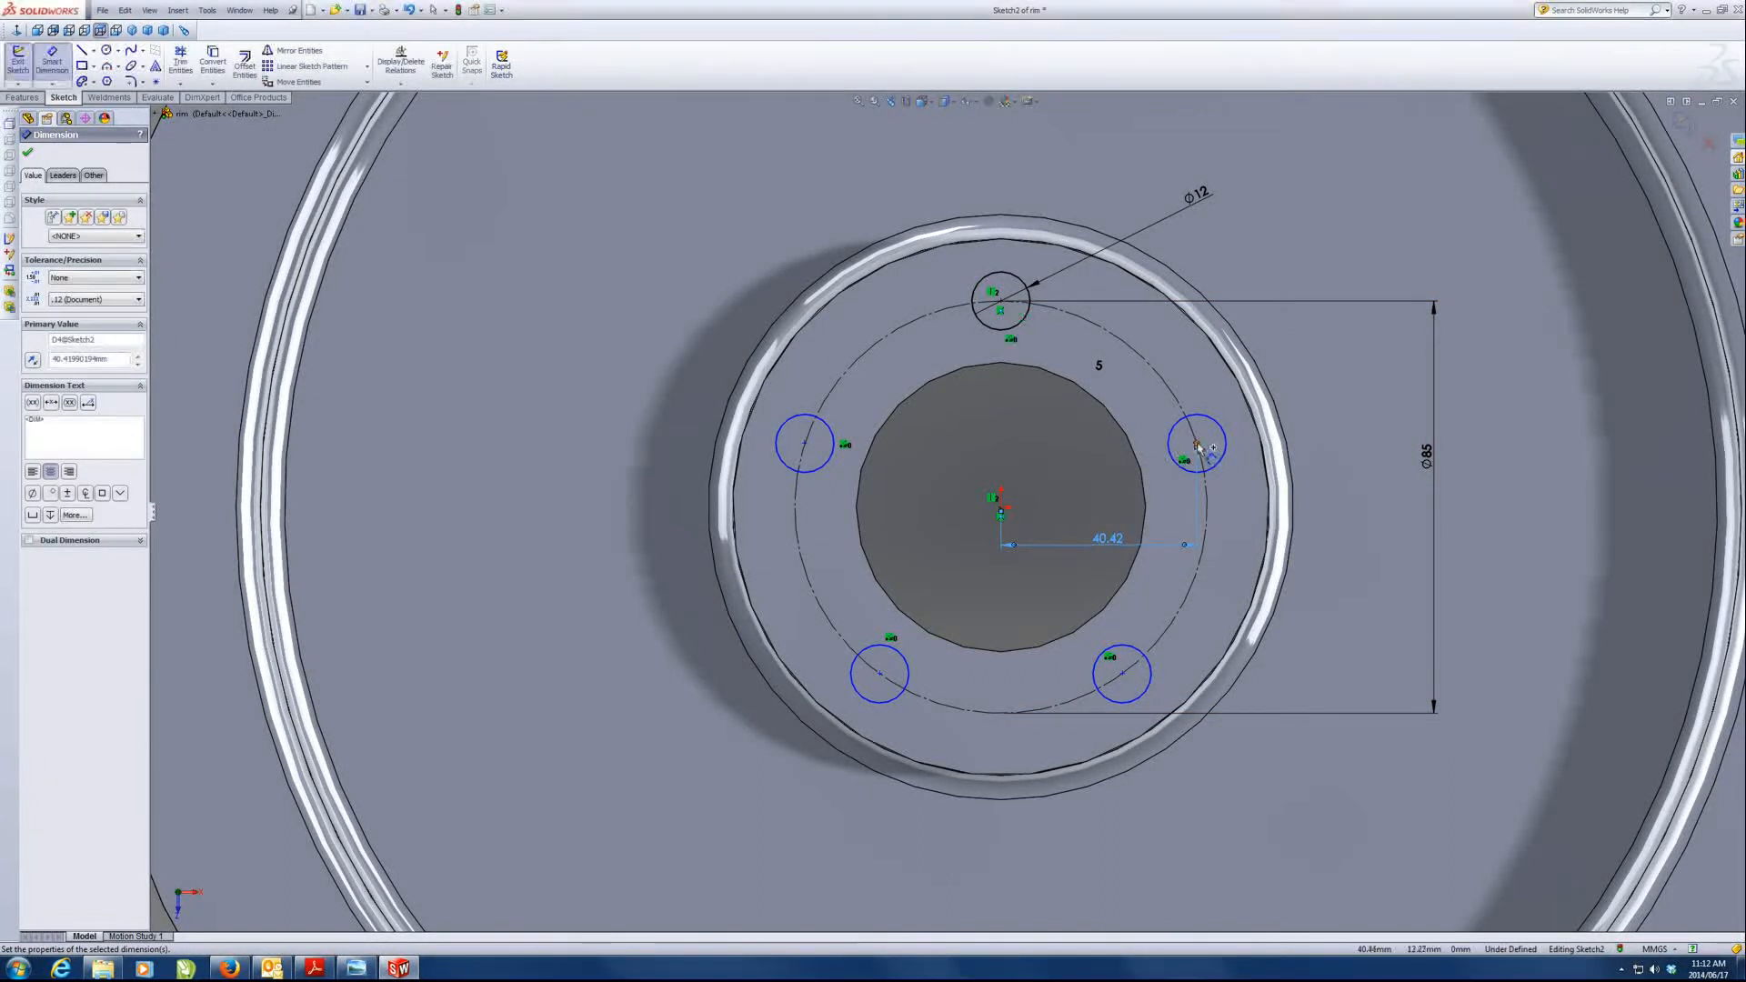
pyautogui.click(1000, 509)
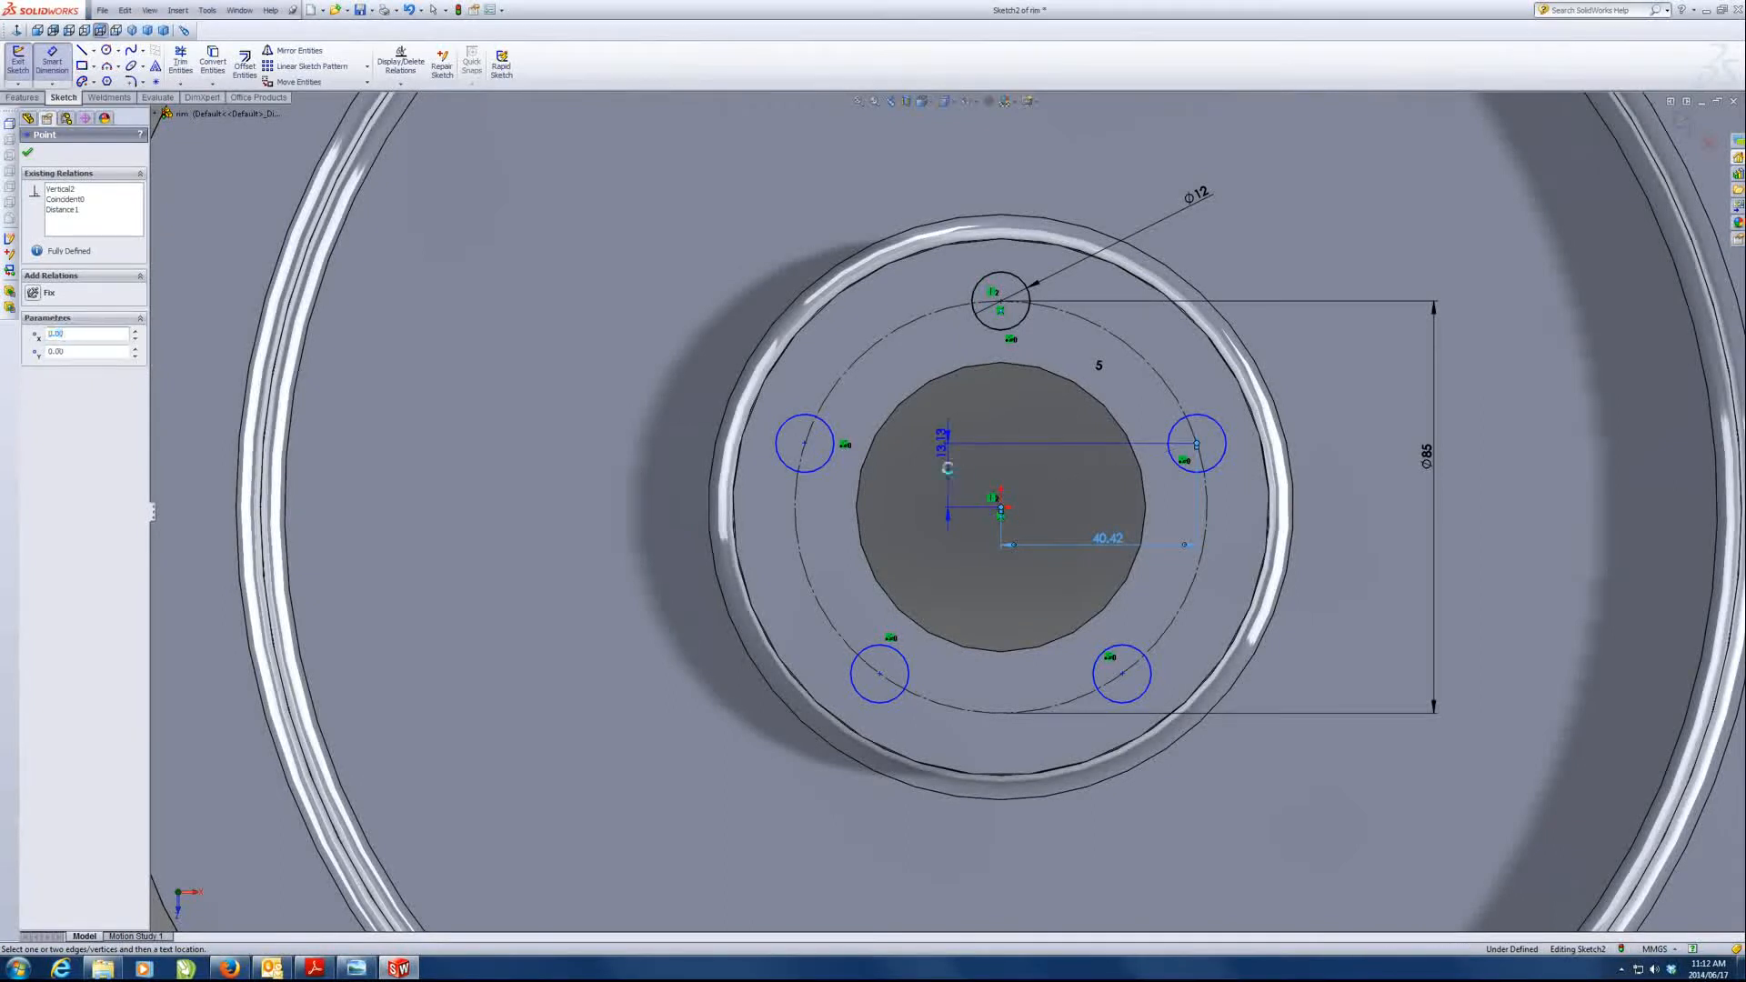
pyautogui.click(949, 473)
pyautogui.click(896, 455)
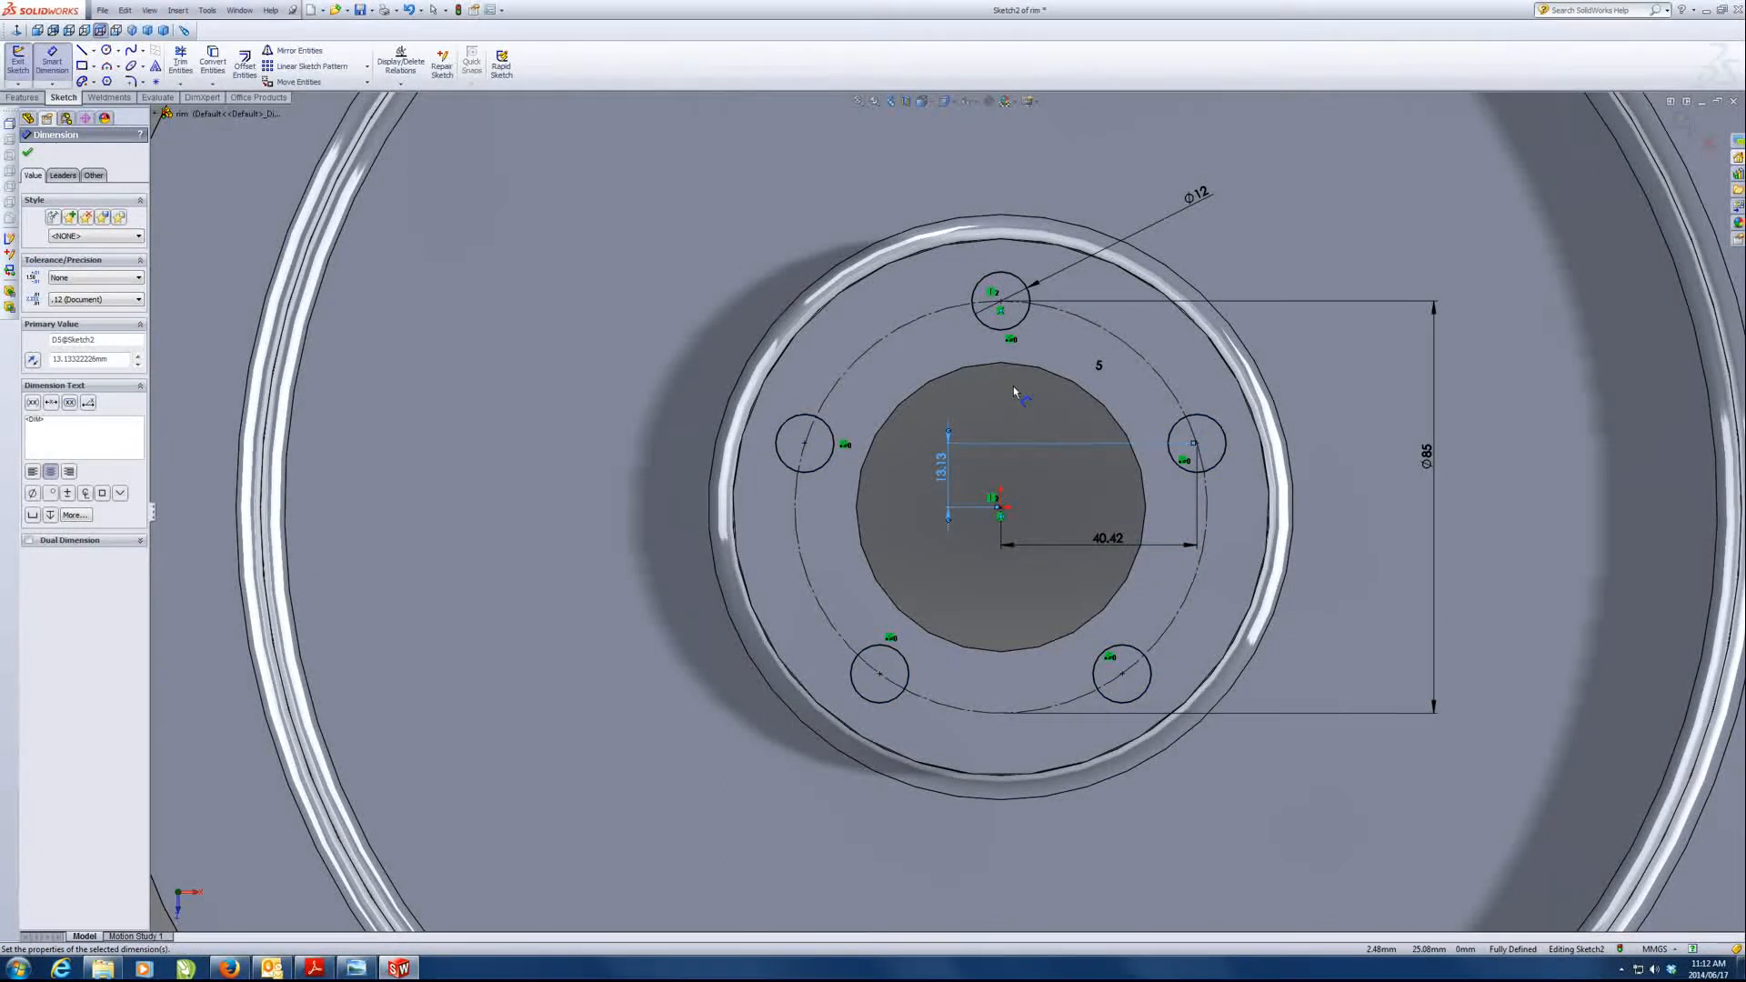
# - Cut-extrude the five hole circles Through All to make the bolt holes in the hub
pyautogui.click(25, 97)
pyautogui.click(194, 63)
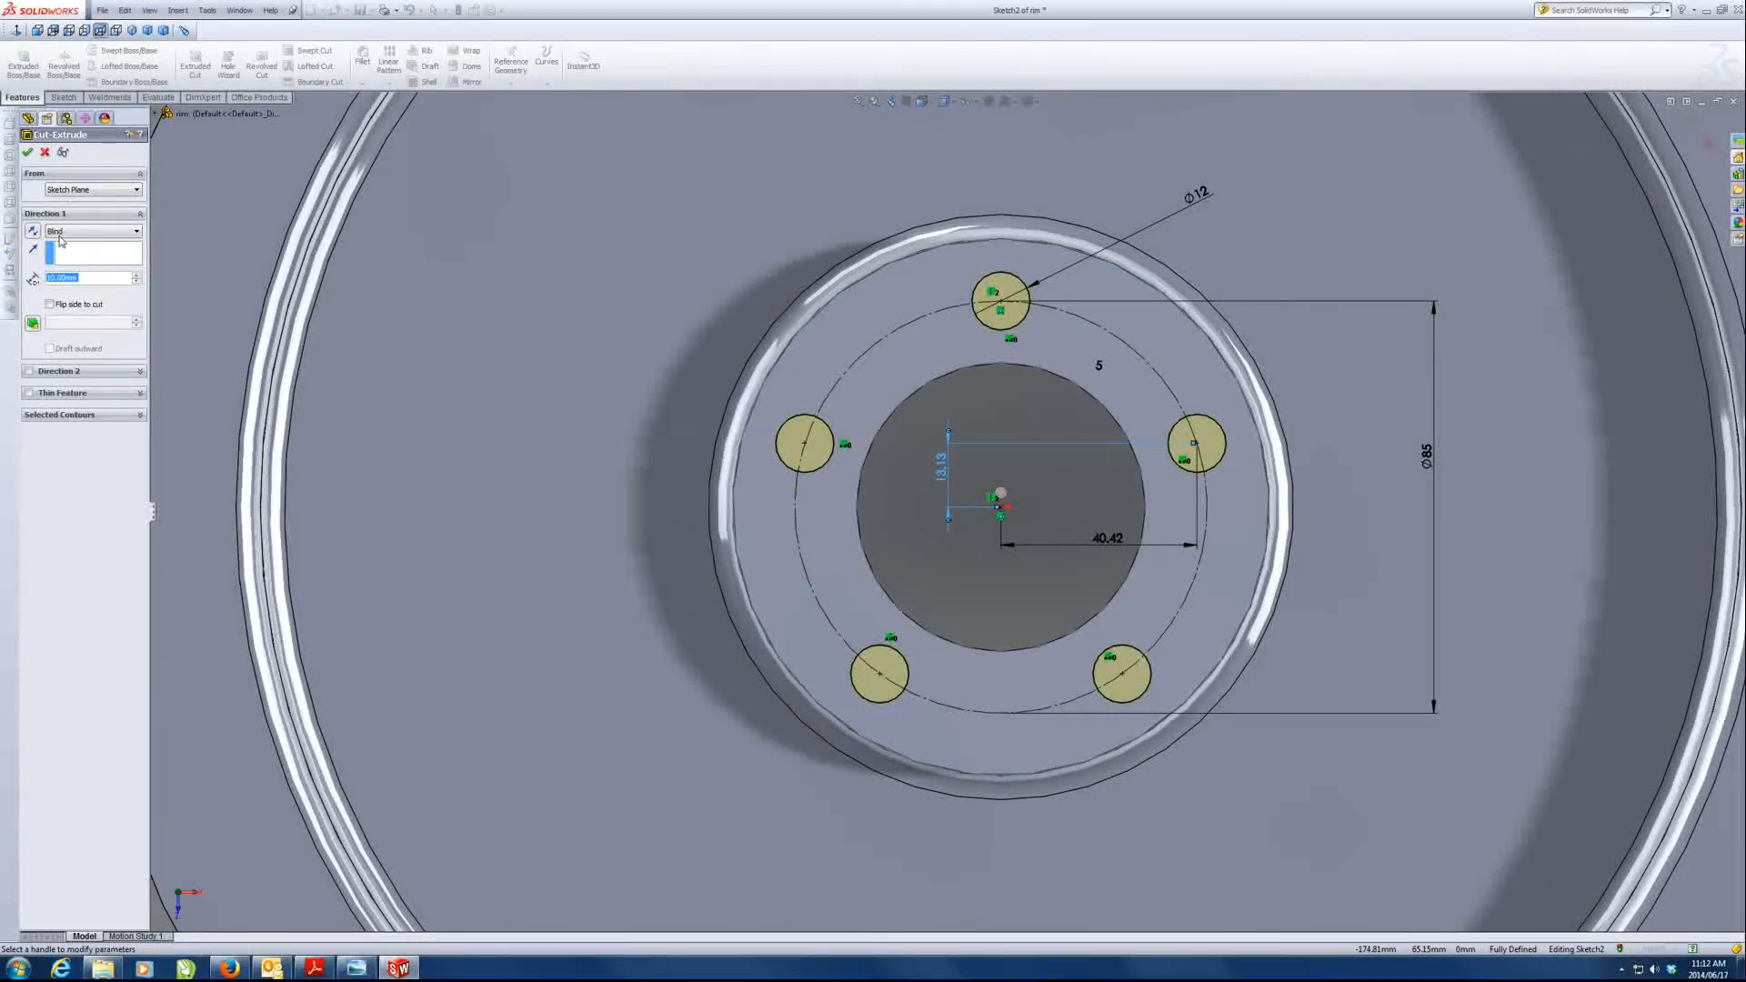
pyautogui.click(60, 234)
pyautogui.click(68, 254)
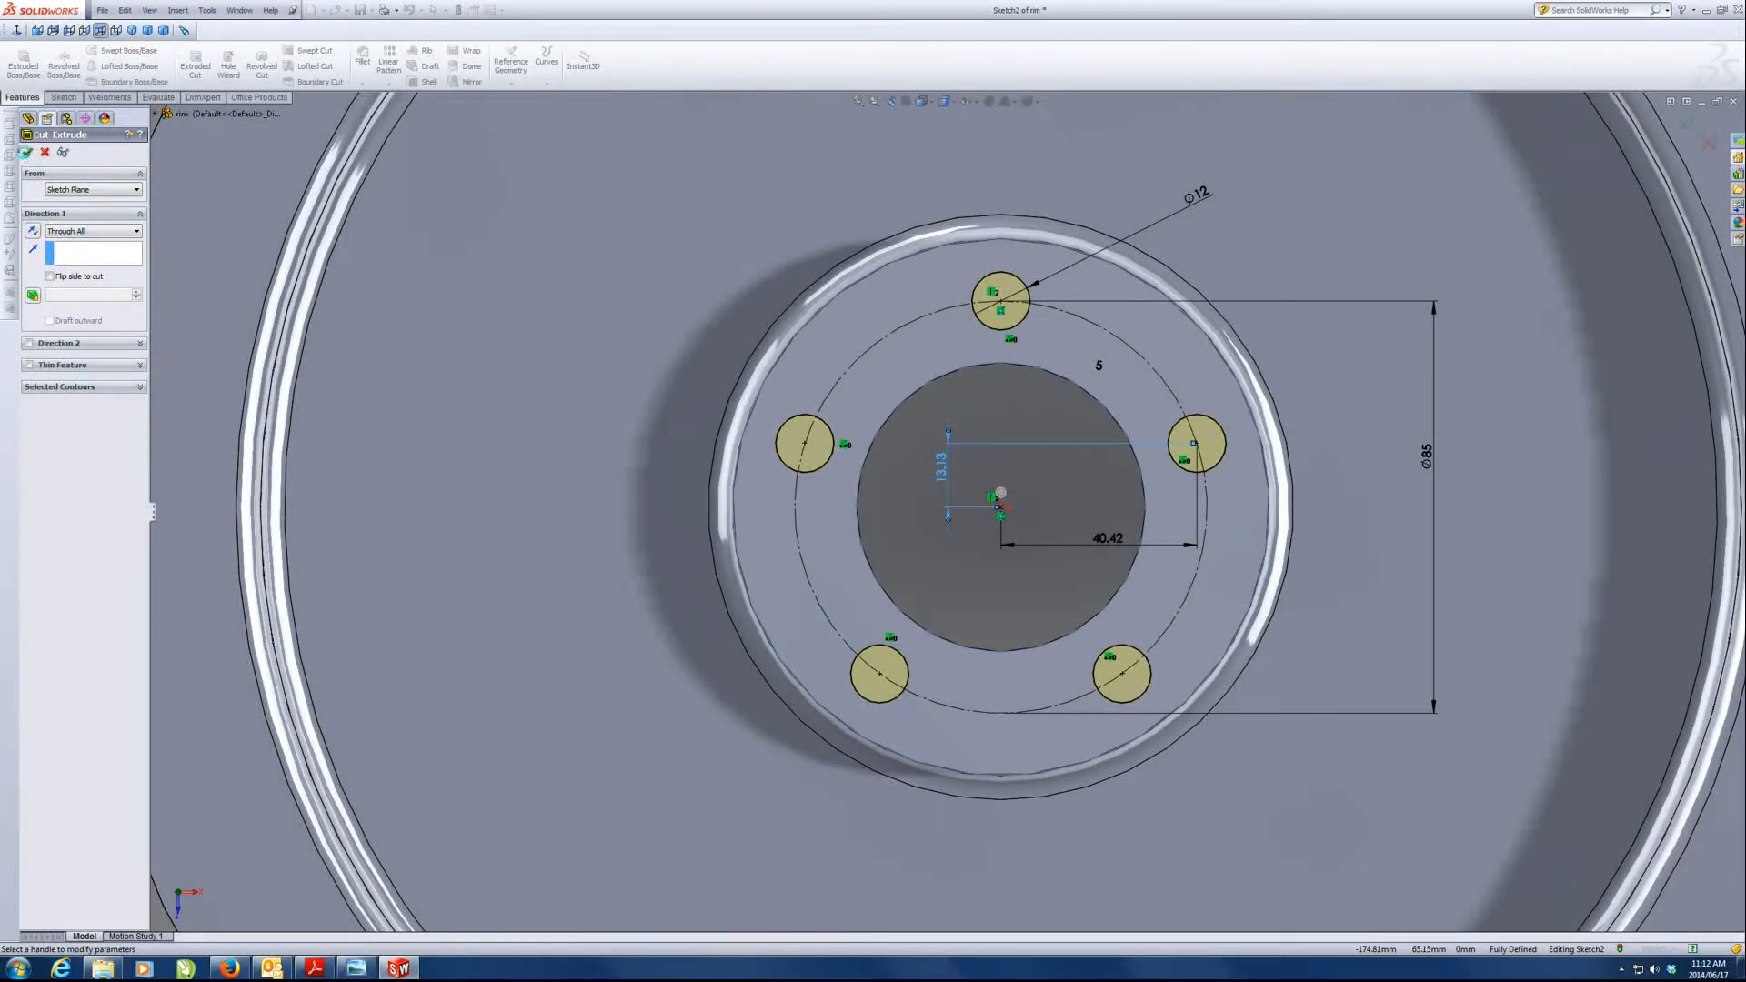
pyautogui.press('Return')
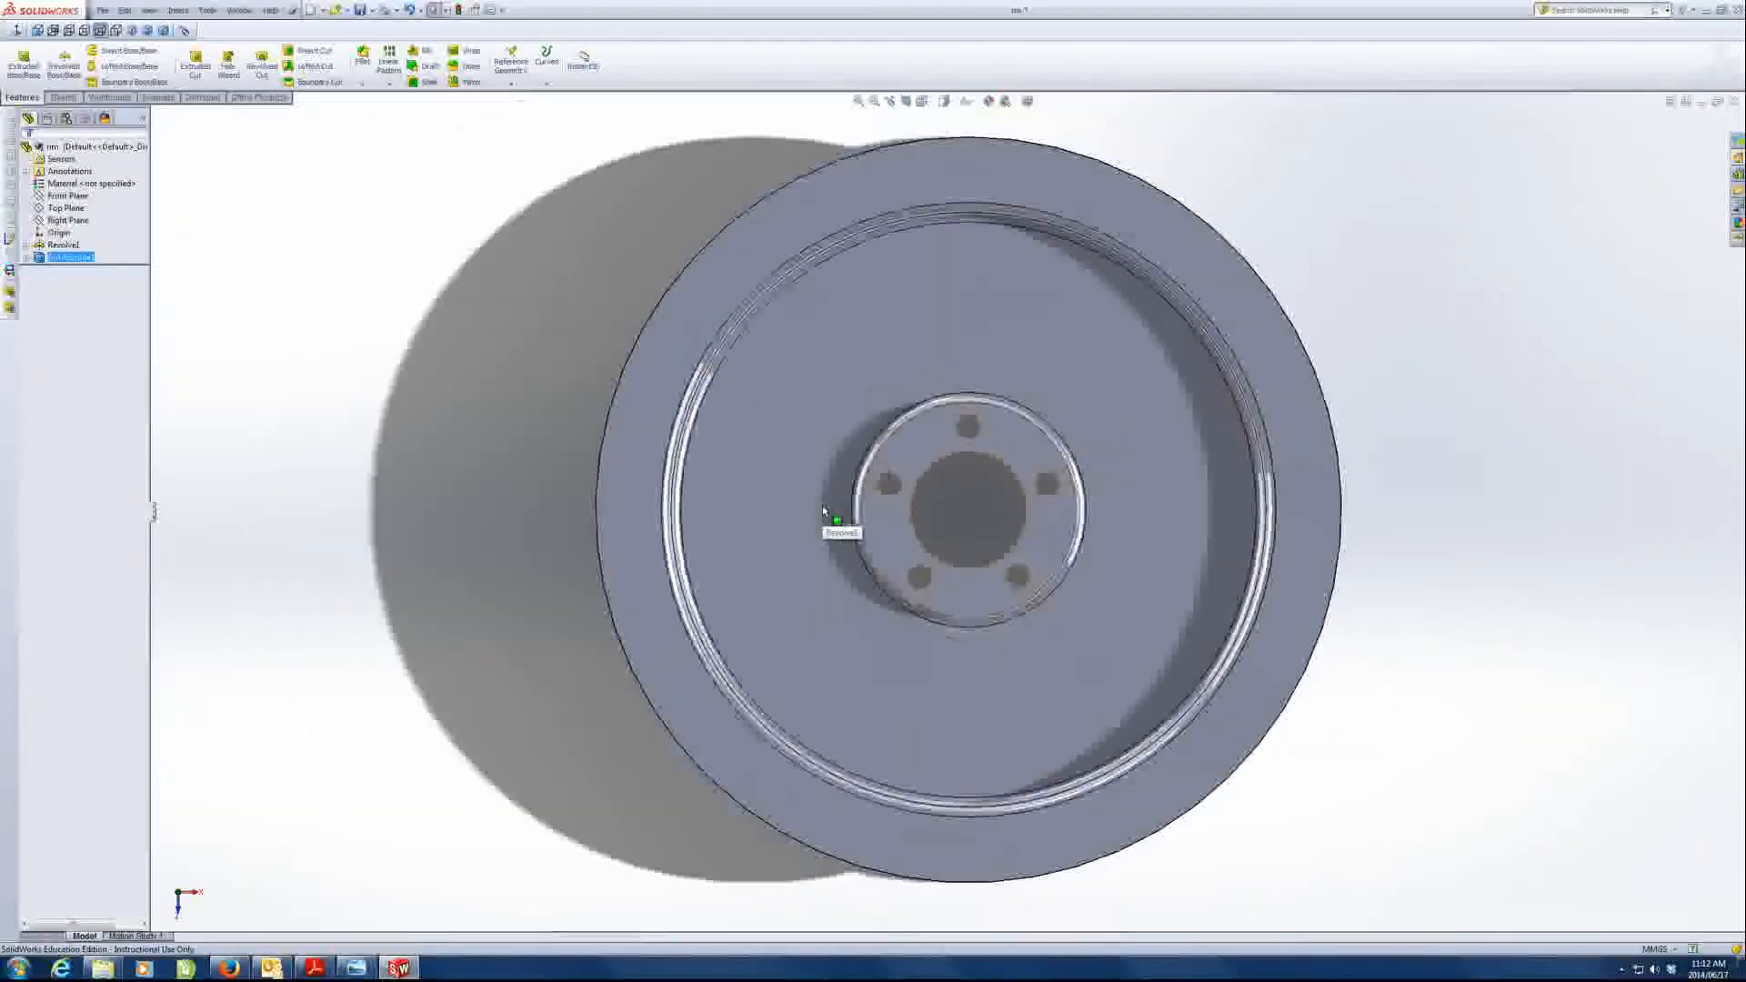
# - Start a sketch on the pulley's flat web face between hub and rim and view it face-on
pyautogui.moveTo(1095, 484); pyautogui.dragTo(1018, 363, button='middle')
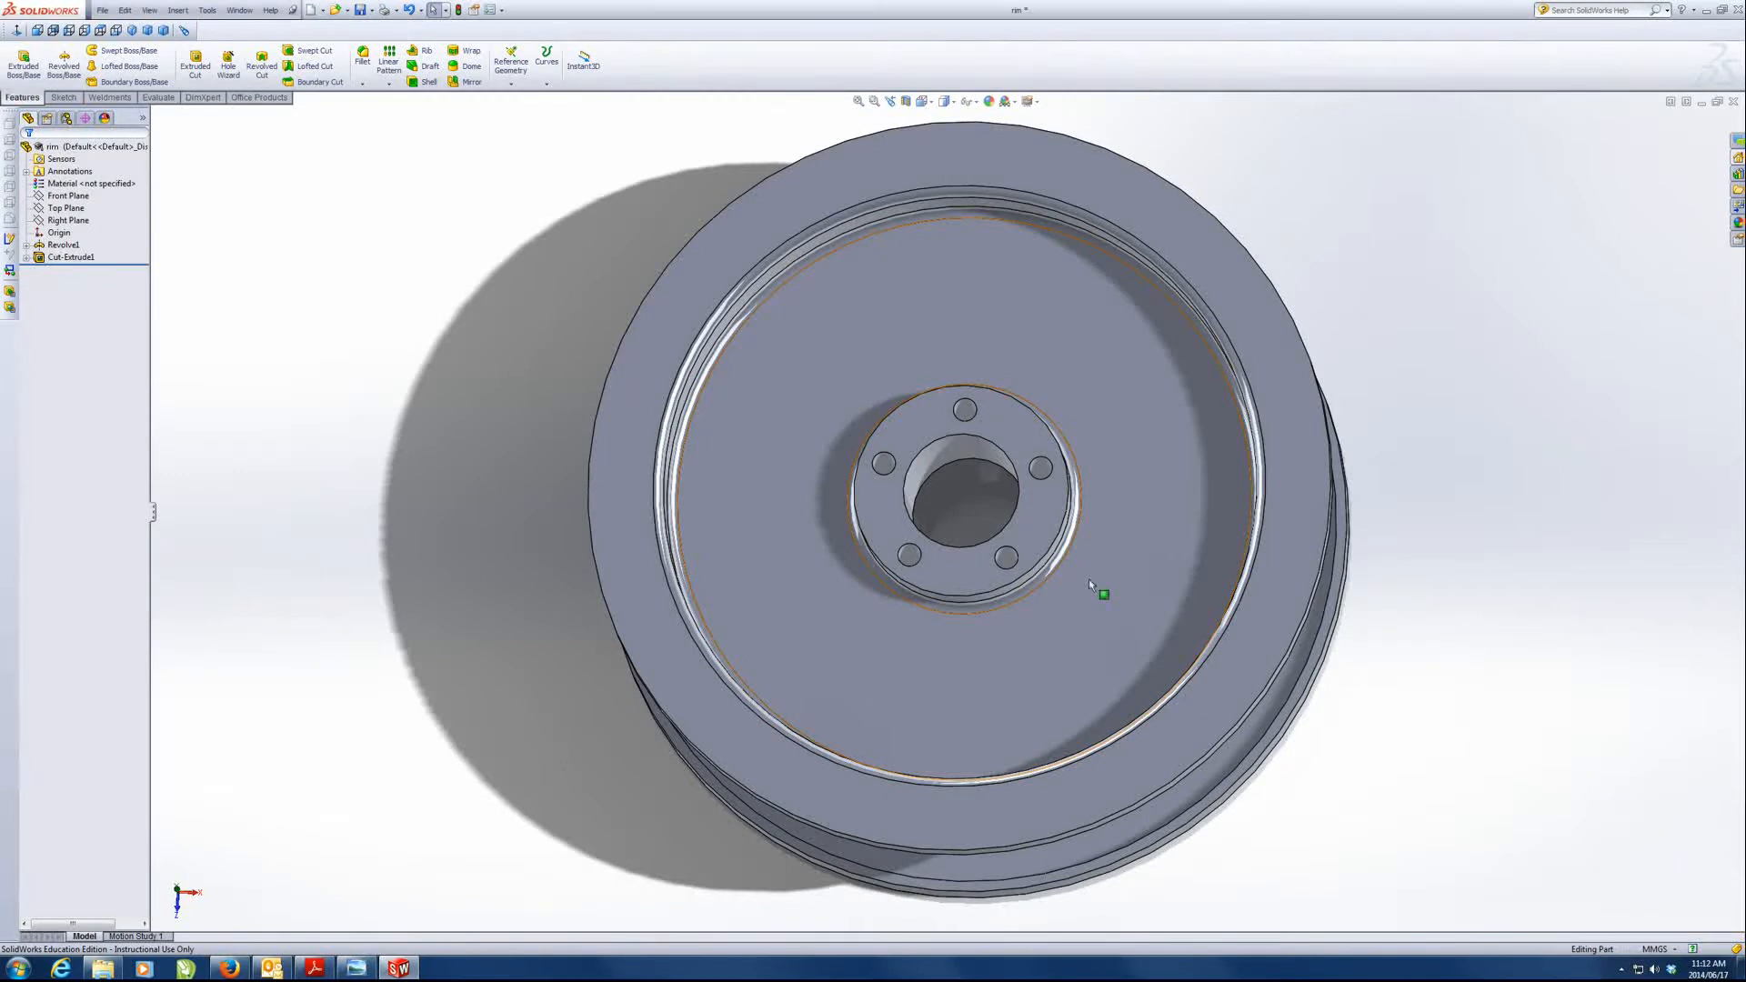
pyautogui.click(985, 325)
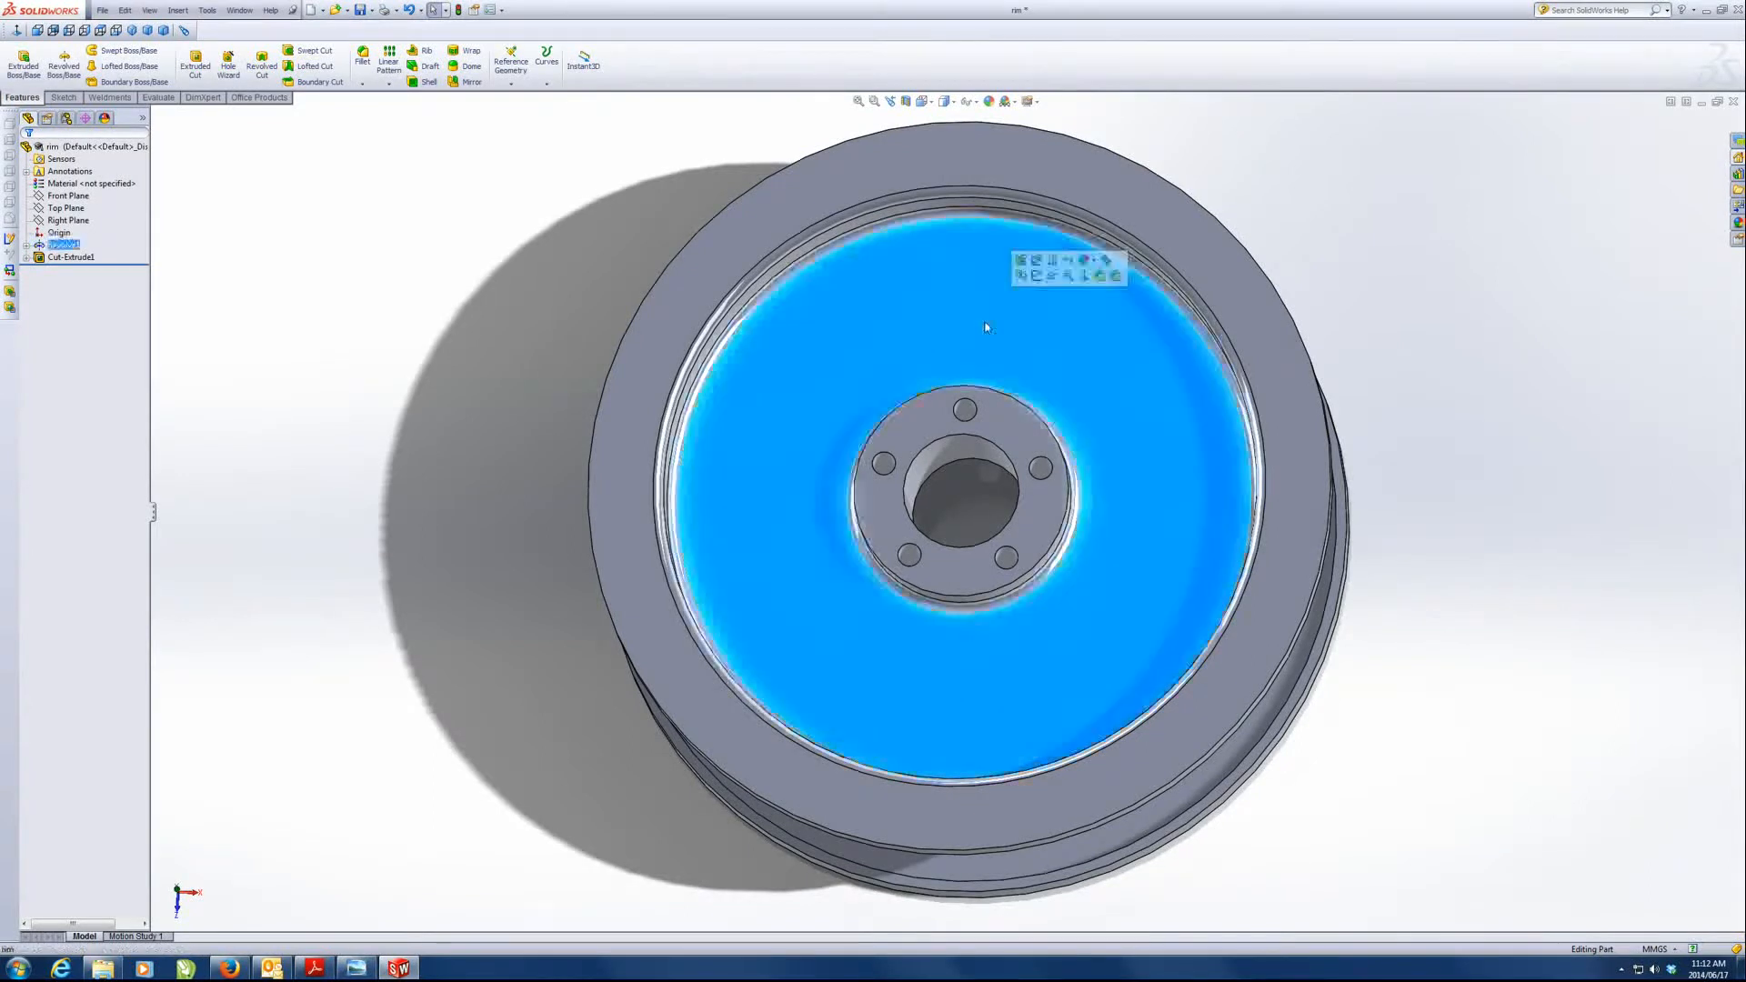
pyautogui.click(1042, 282)
pyautogui.press('space')
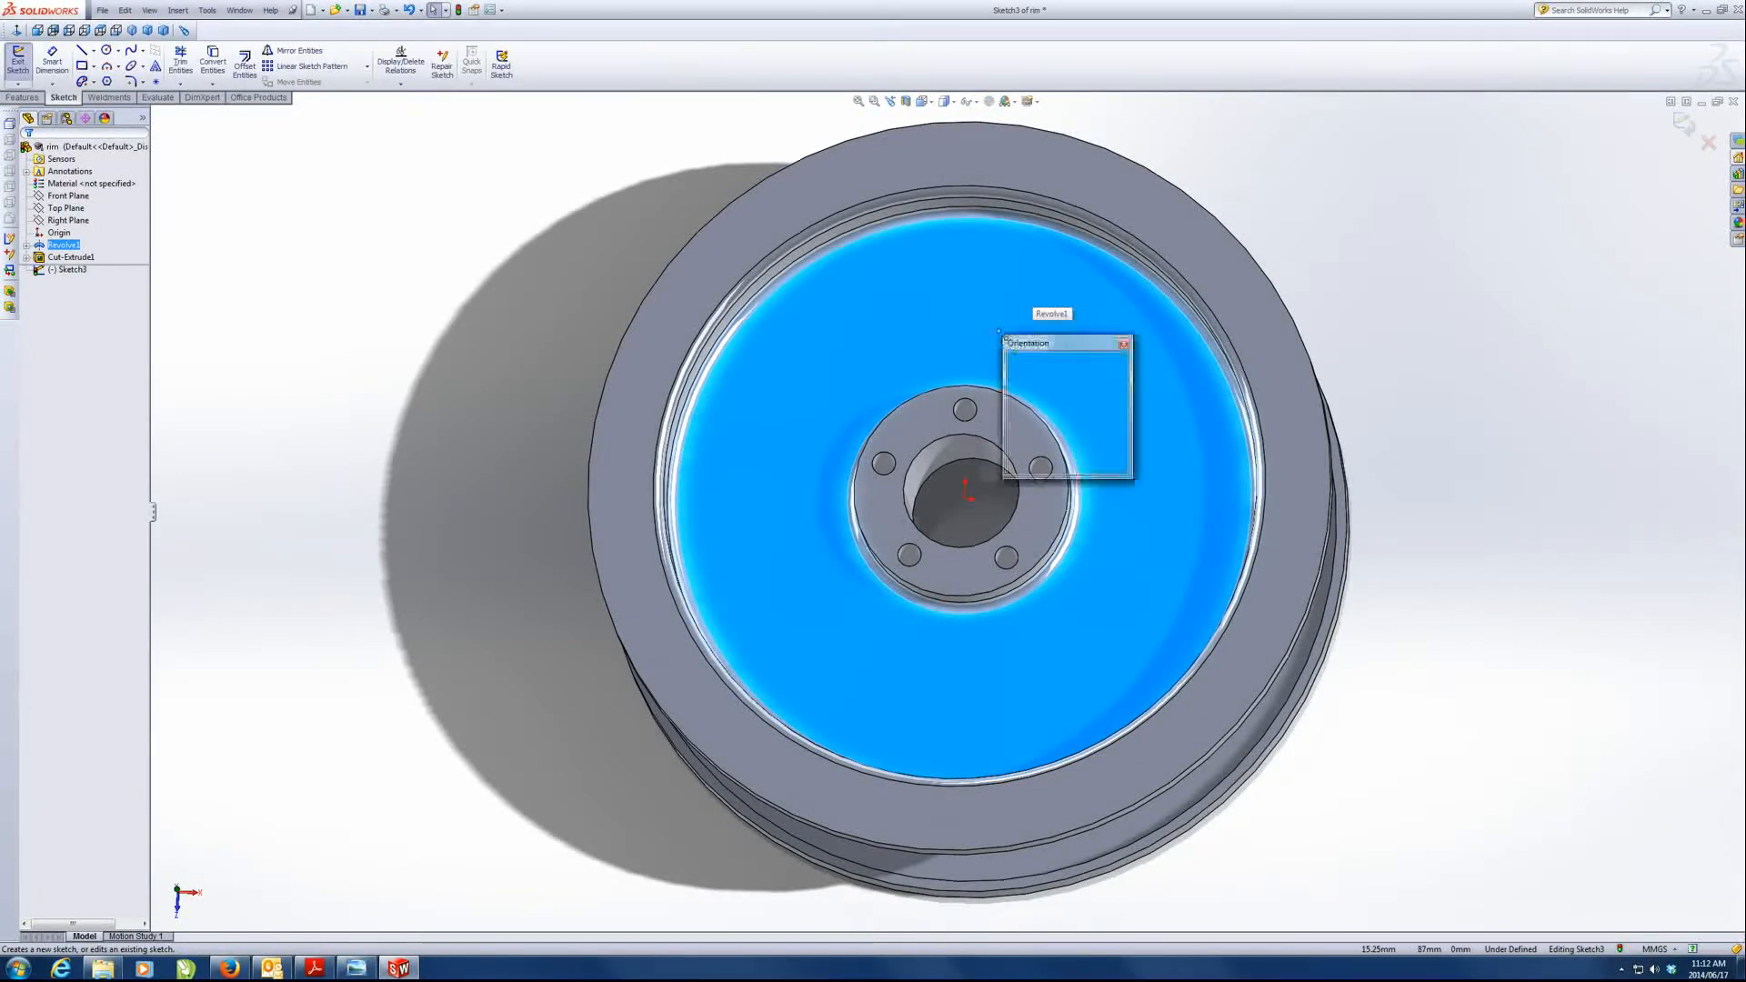
pyautogui.click(1119, 414)
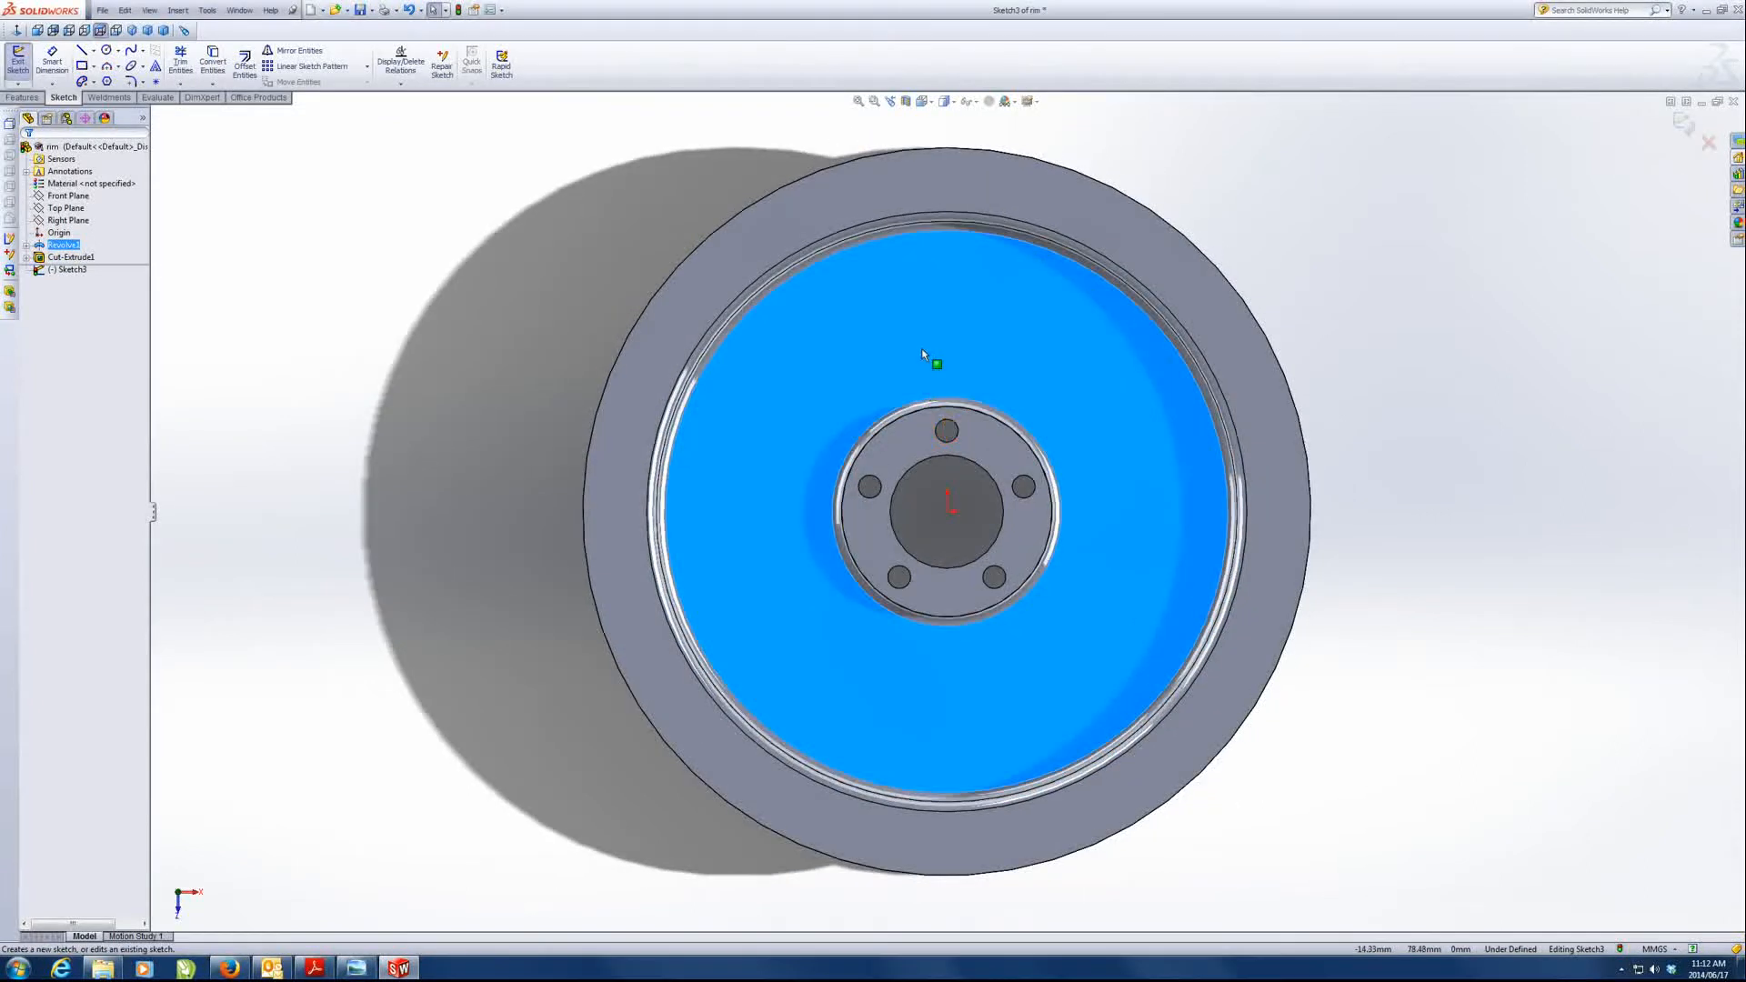
# - Draw a vertical centreline from the origin up past the inner edge of the rim
pyautogui.scroll(-5, 921, 347)
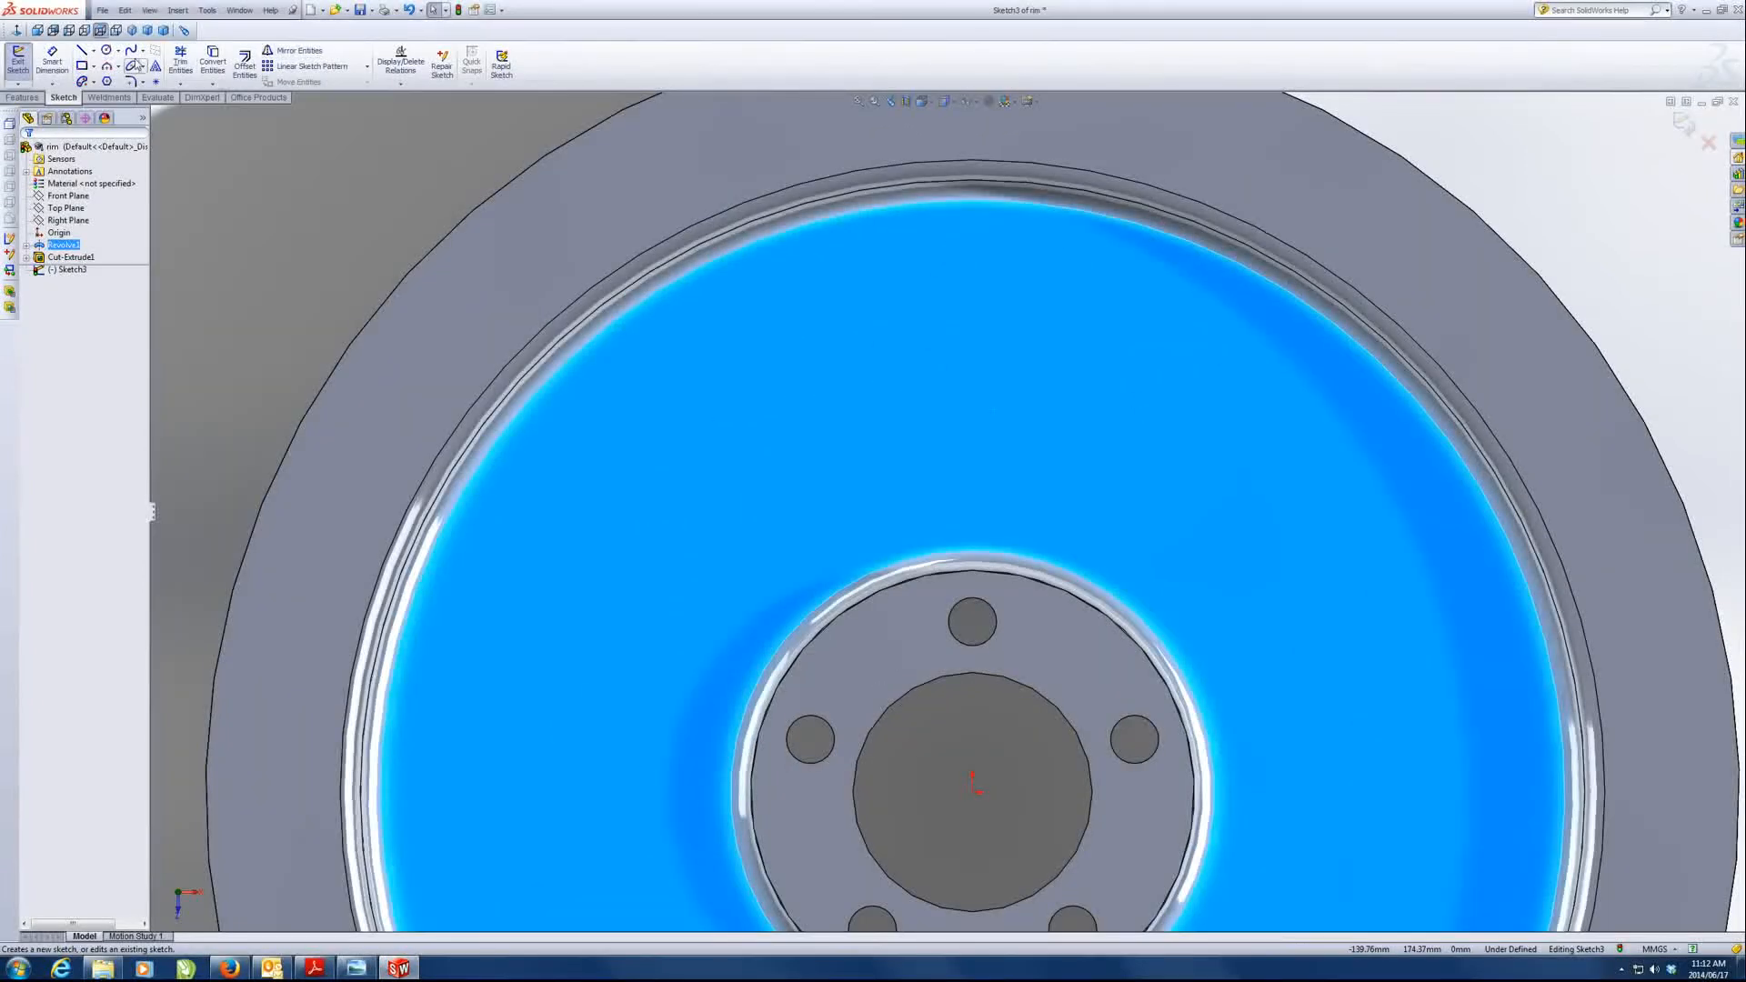
pyautogui.click(94, 52)
pyautogui.click(119, 80)
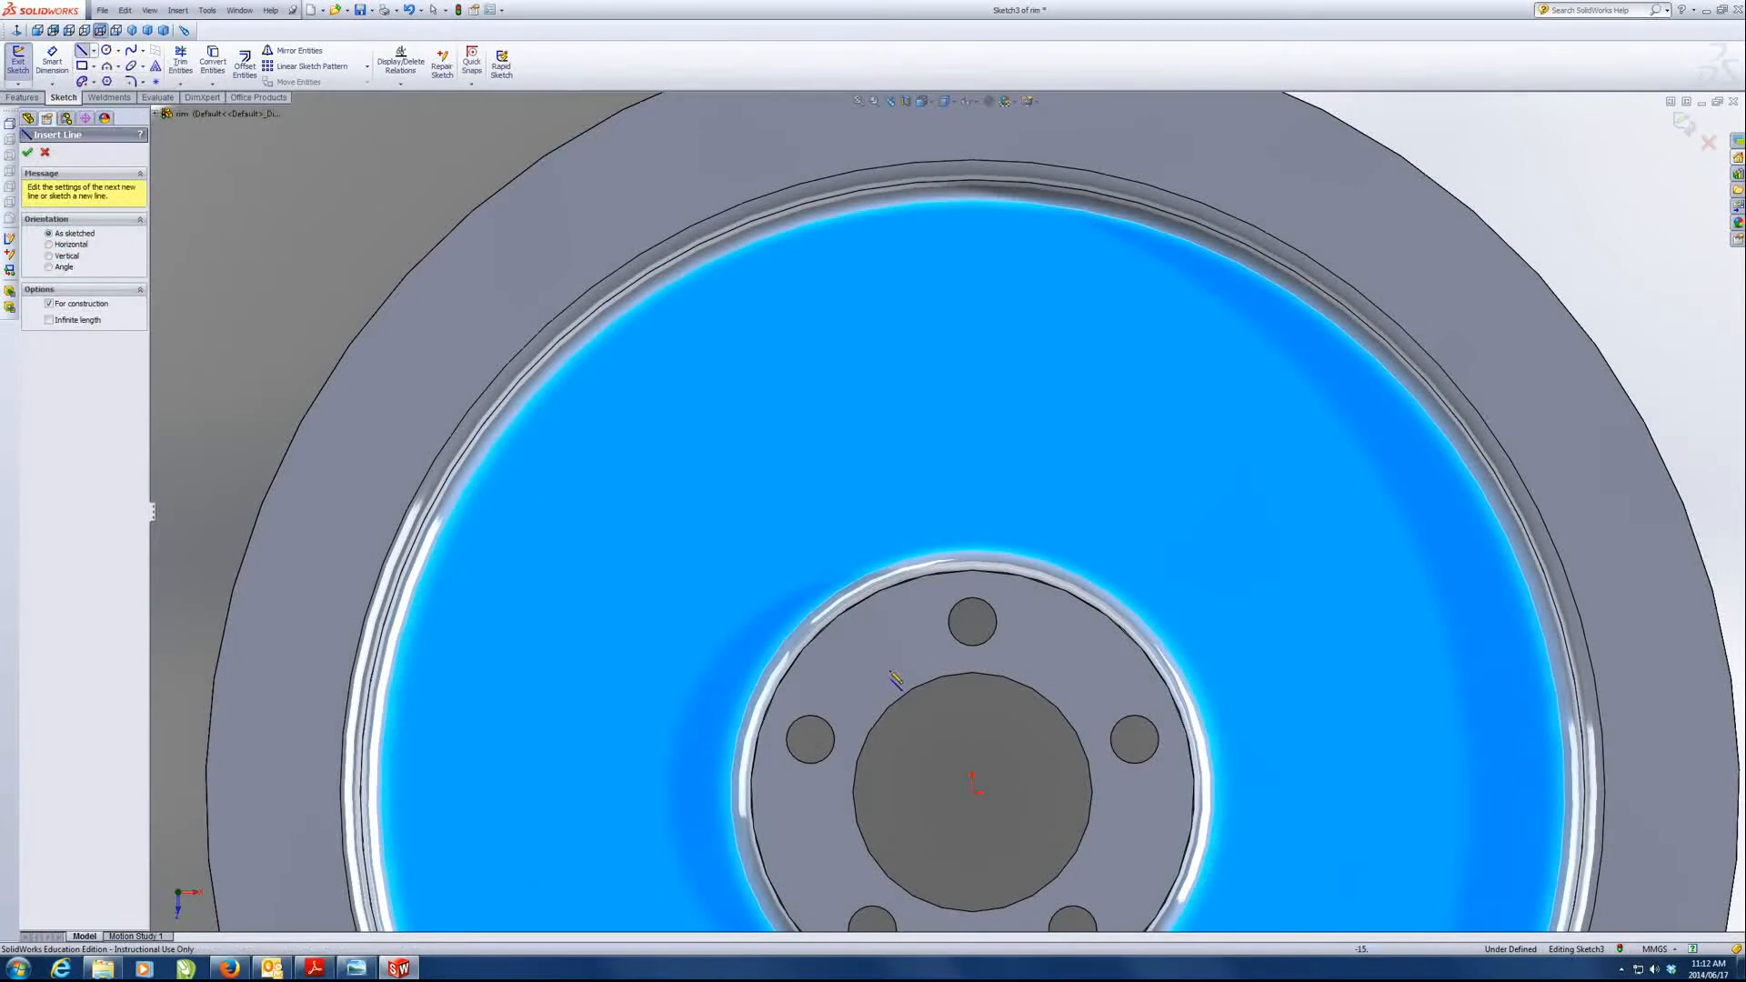
pyautogui.click(973, 792)
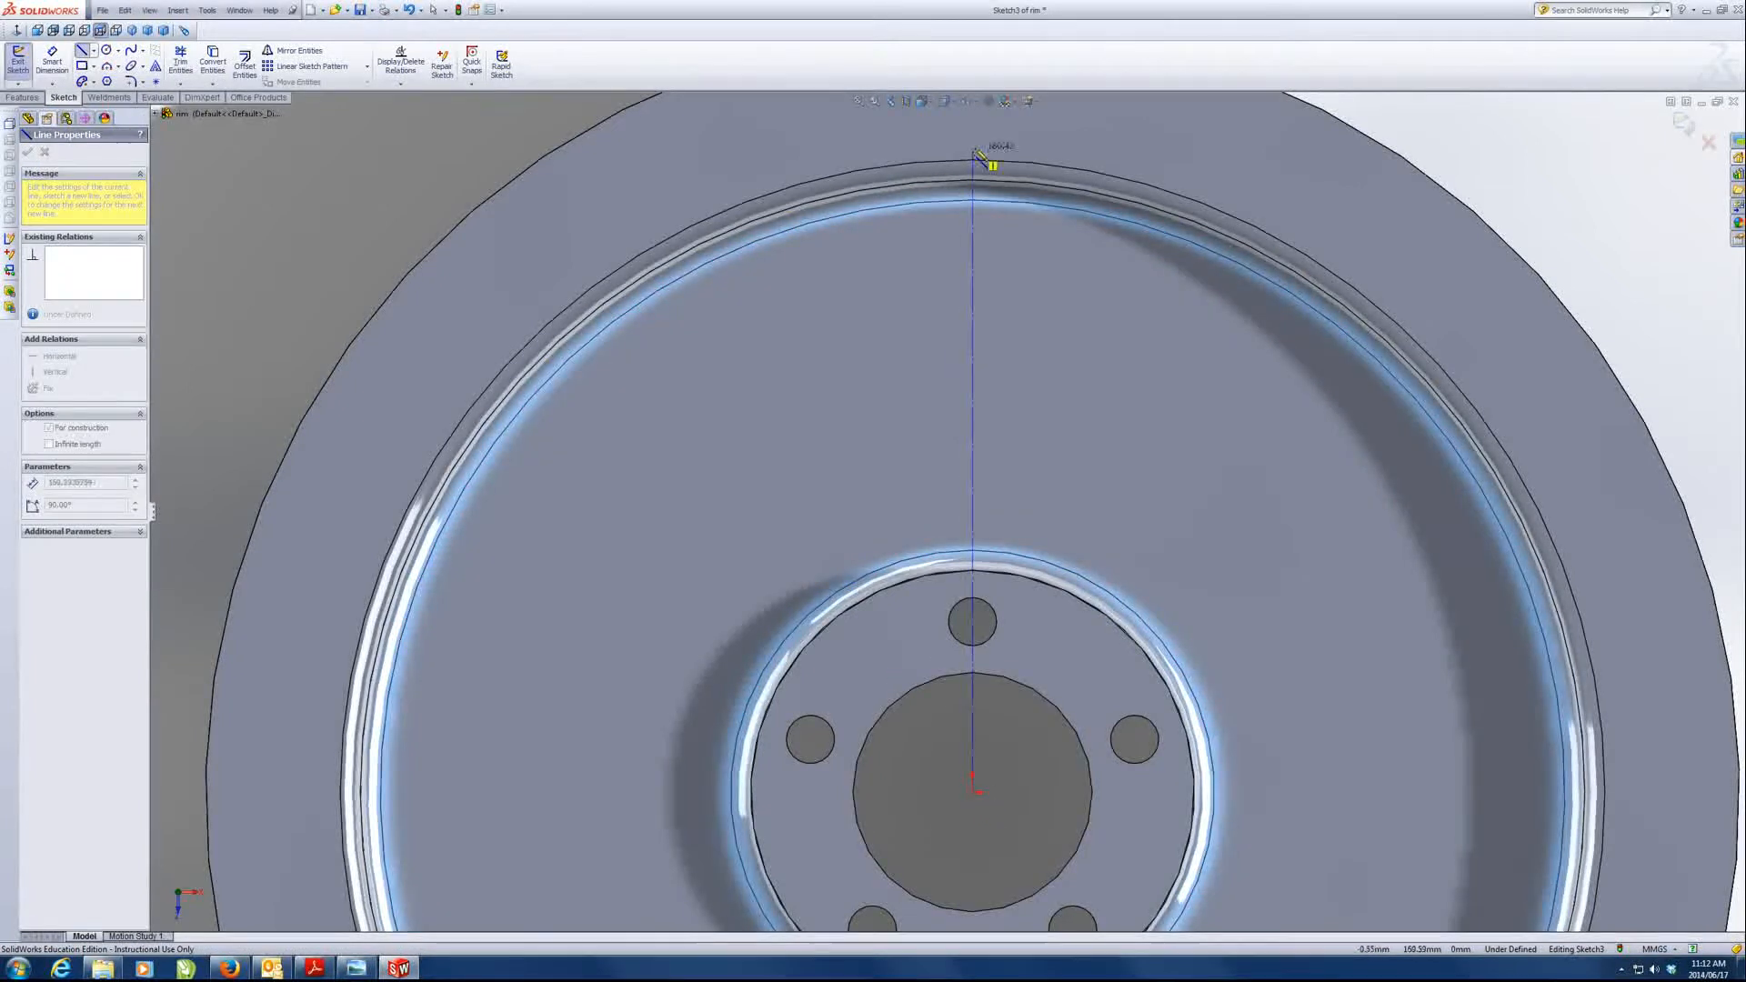
pyautogui.click(972, 125)
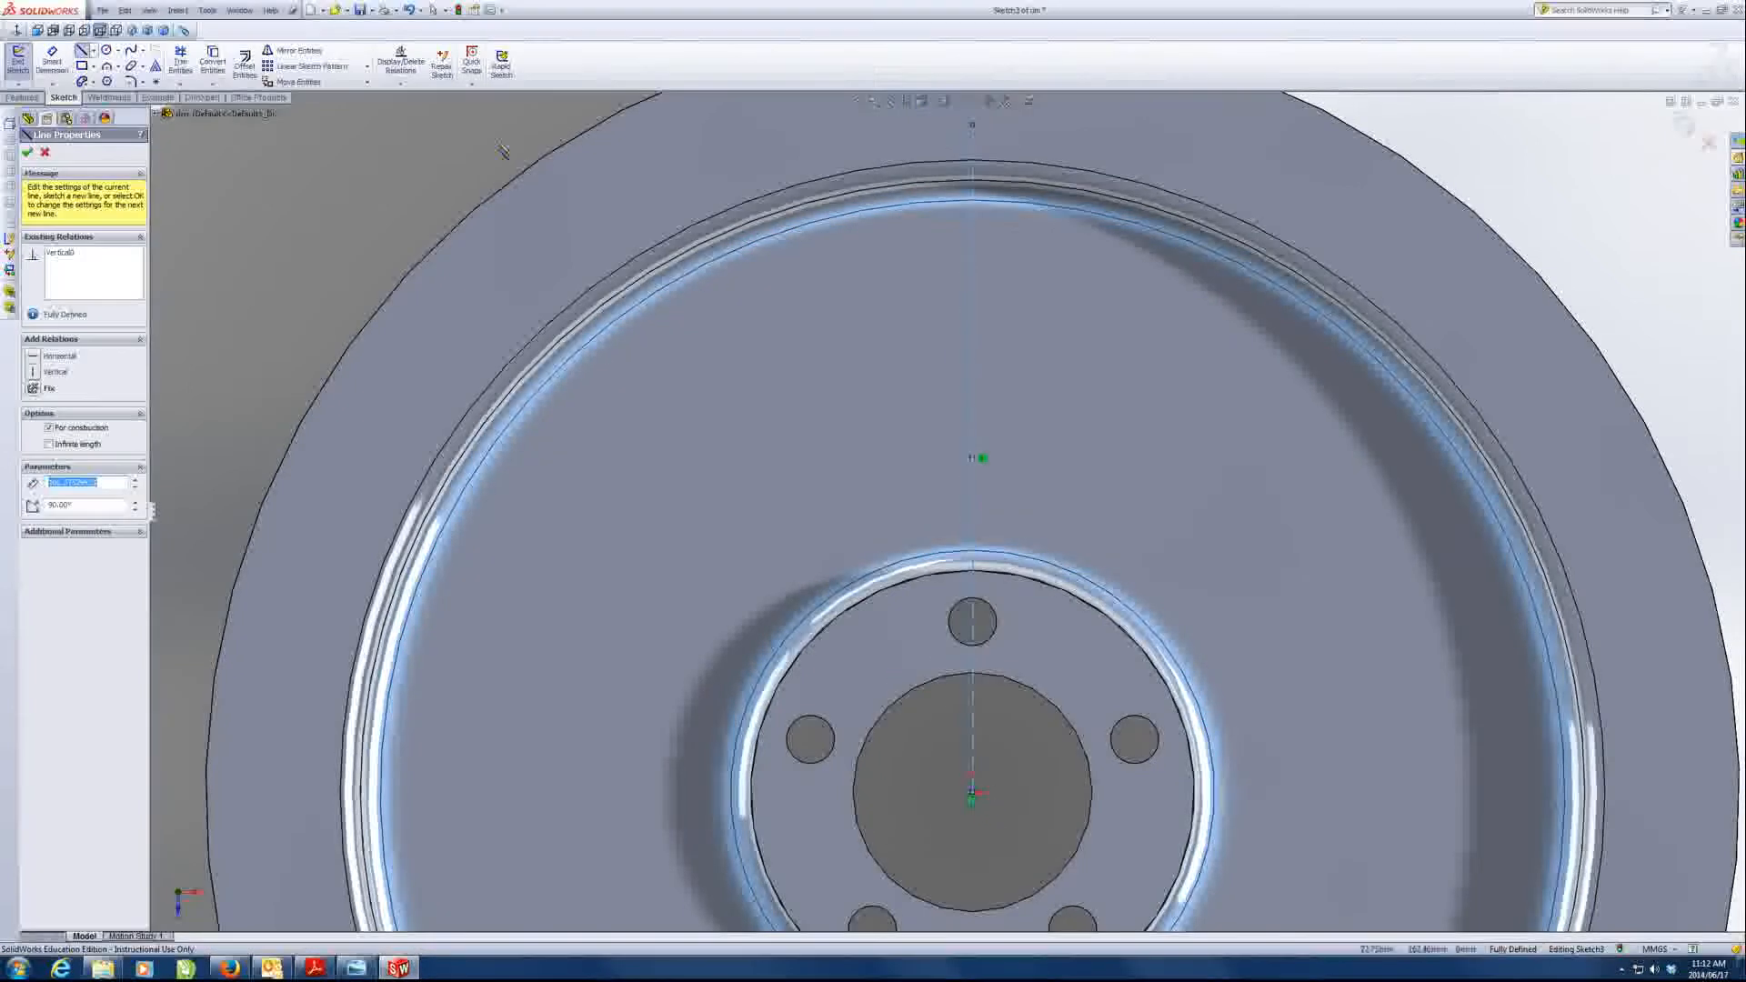
# - Sketch two circles on the web centred on the origin, about 72 mm and 138 mm in radius, and shrink the outer one to about 135 mm
pyautogui.click(107, 50)
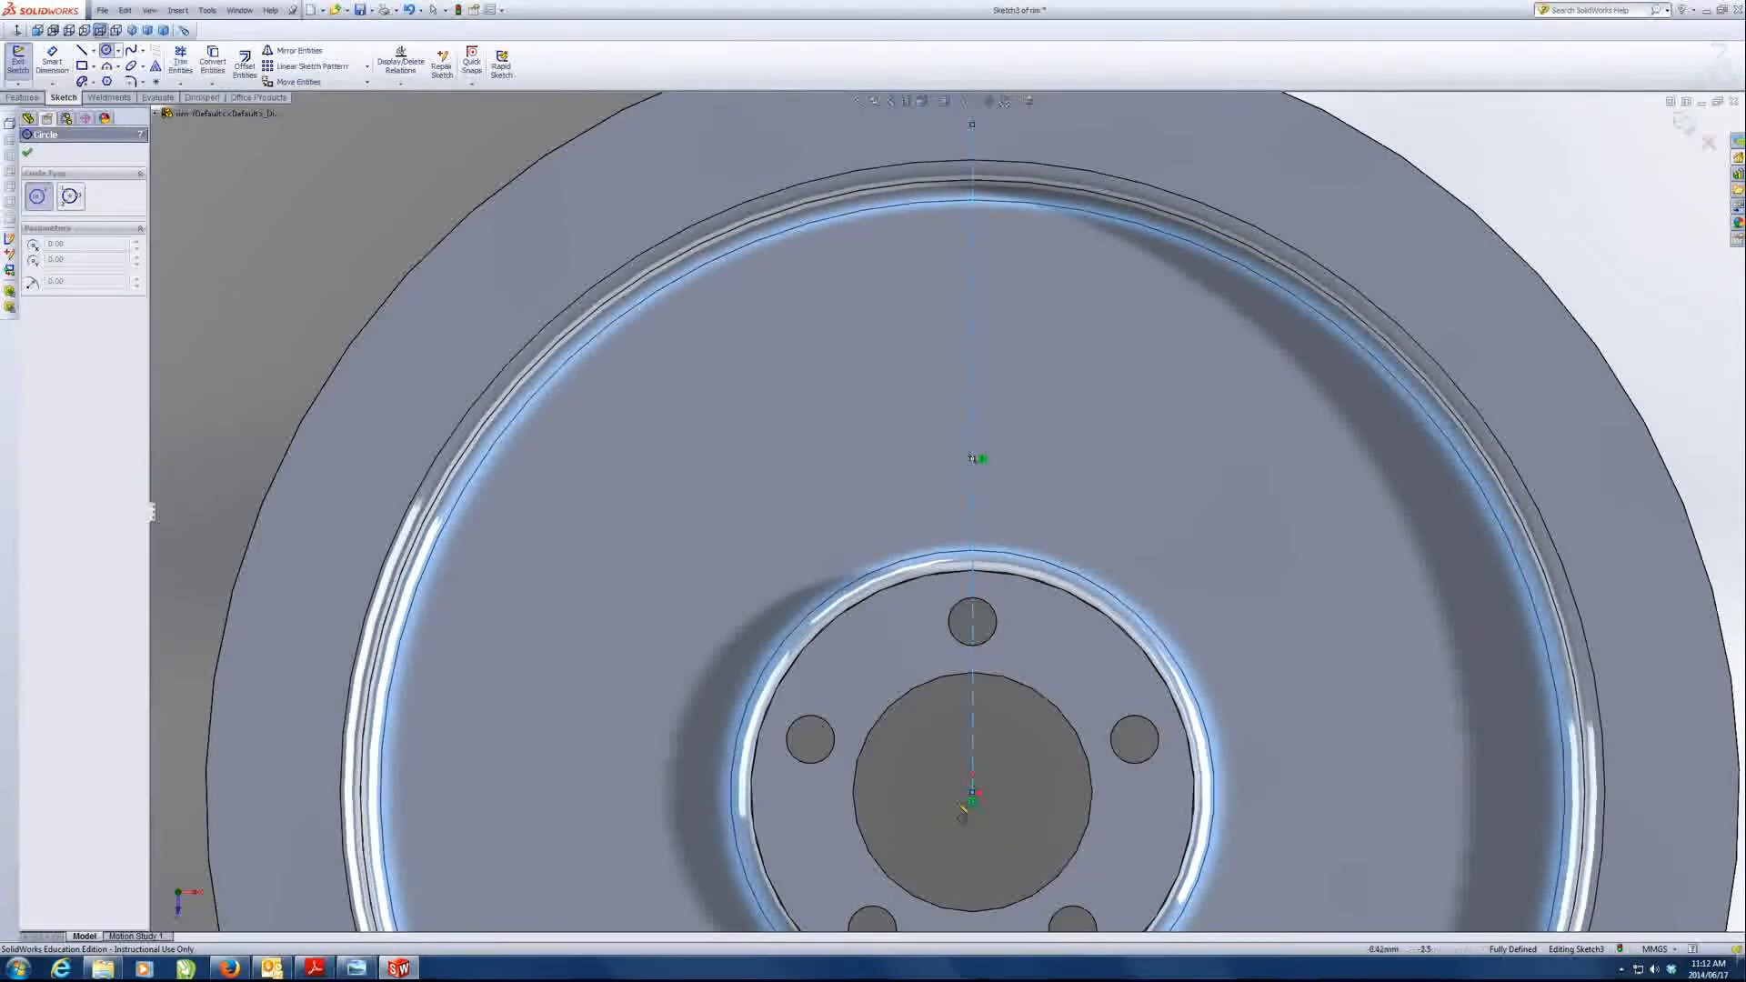
pyautogui.click(973, 799)
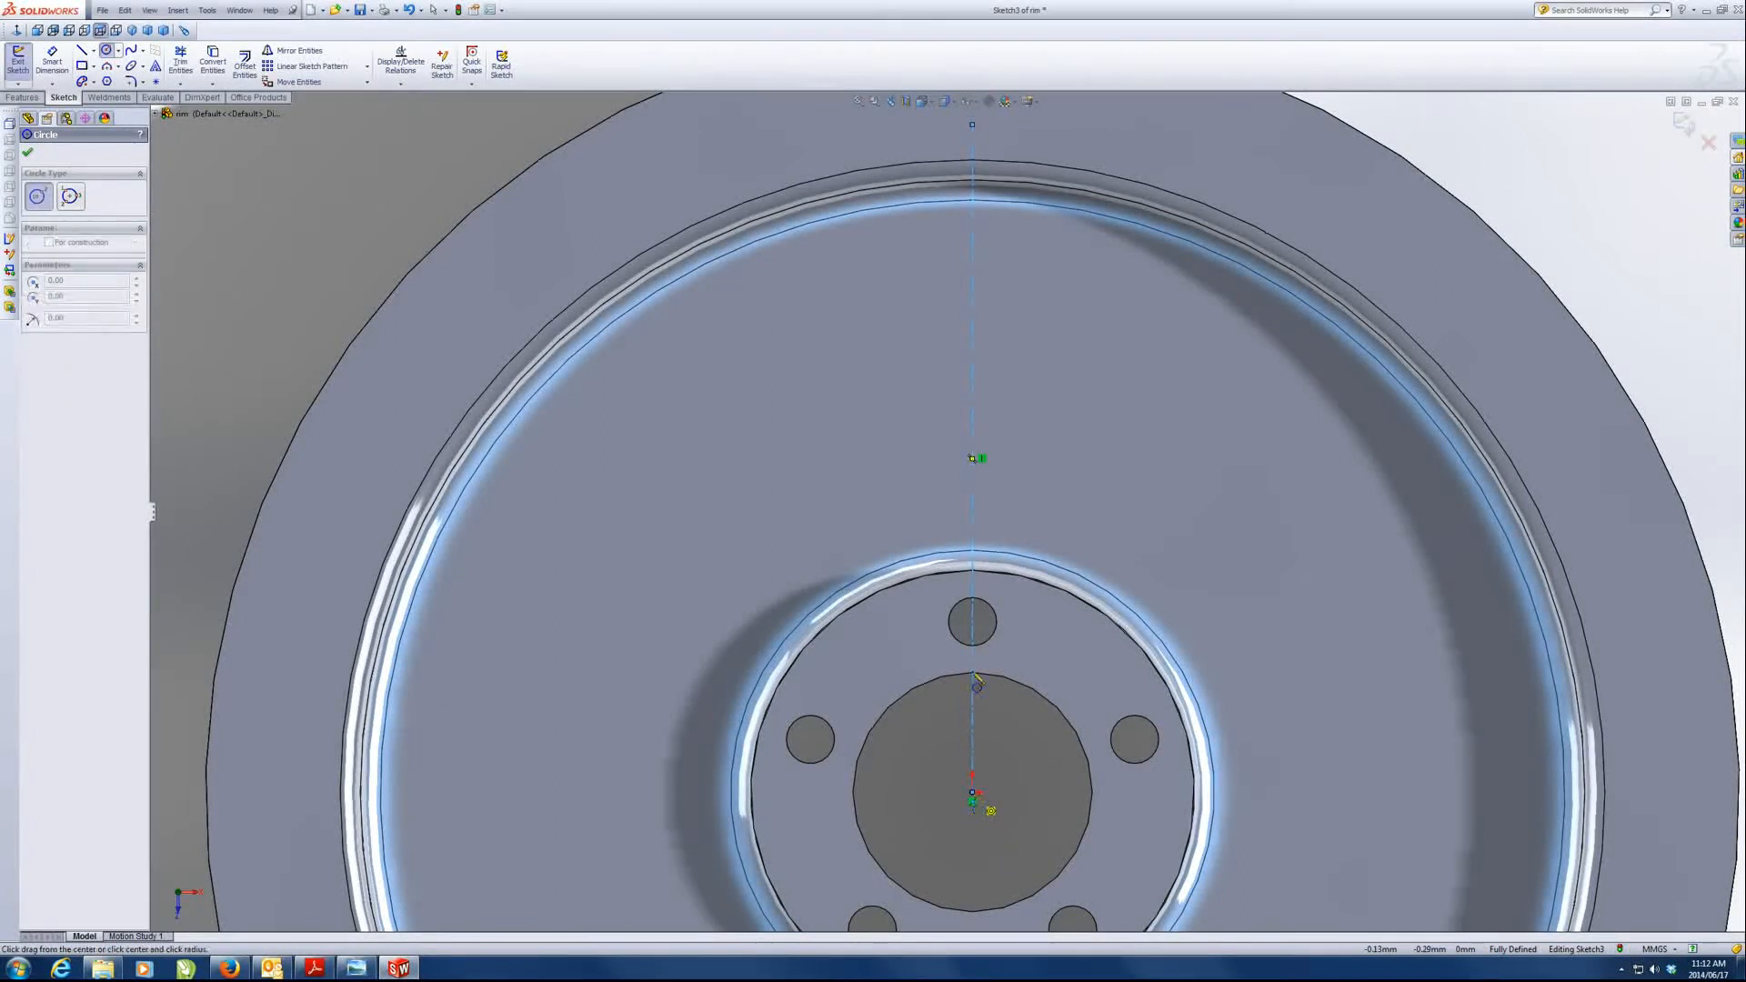
pyautogui.click(977, 258)
pyautogui.click(972, 794)
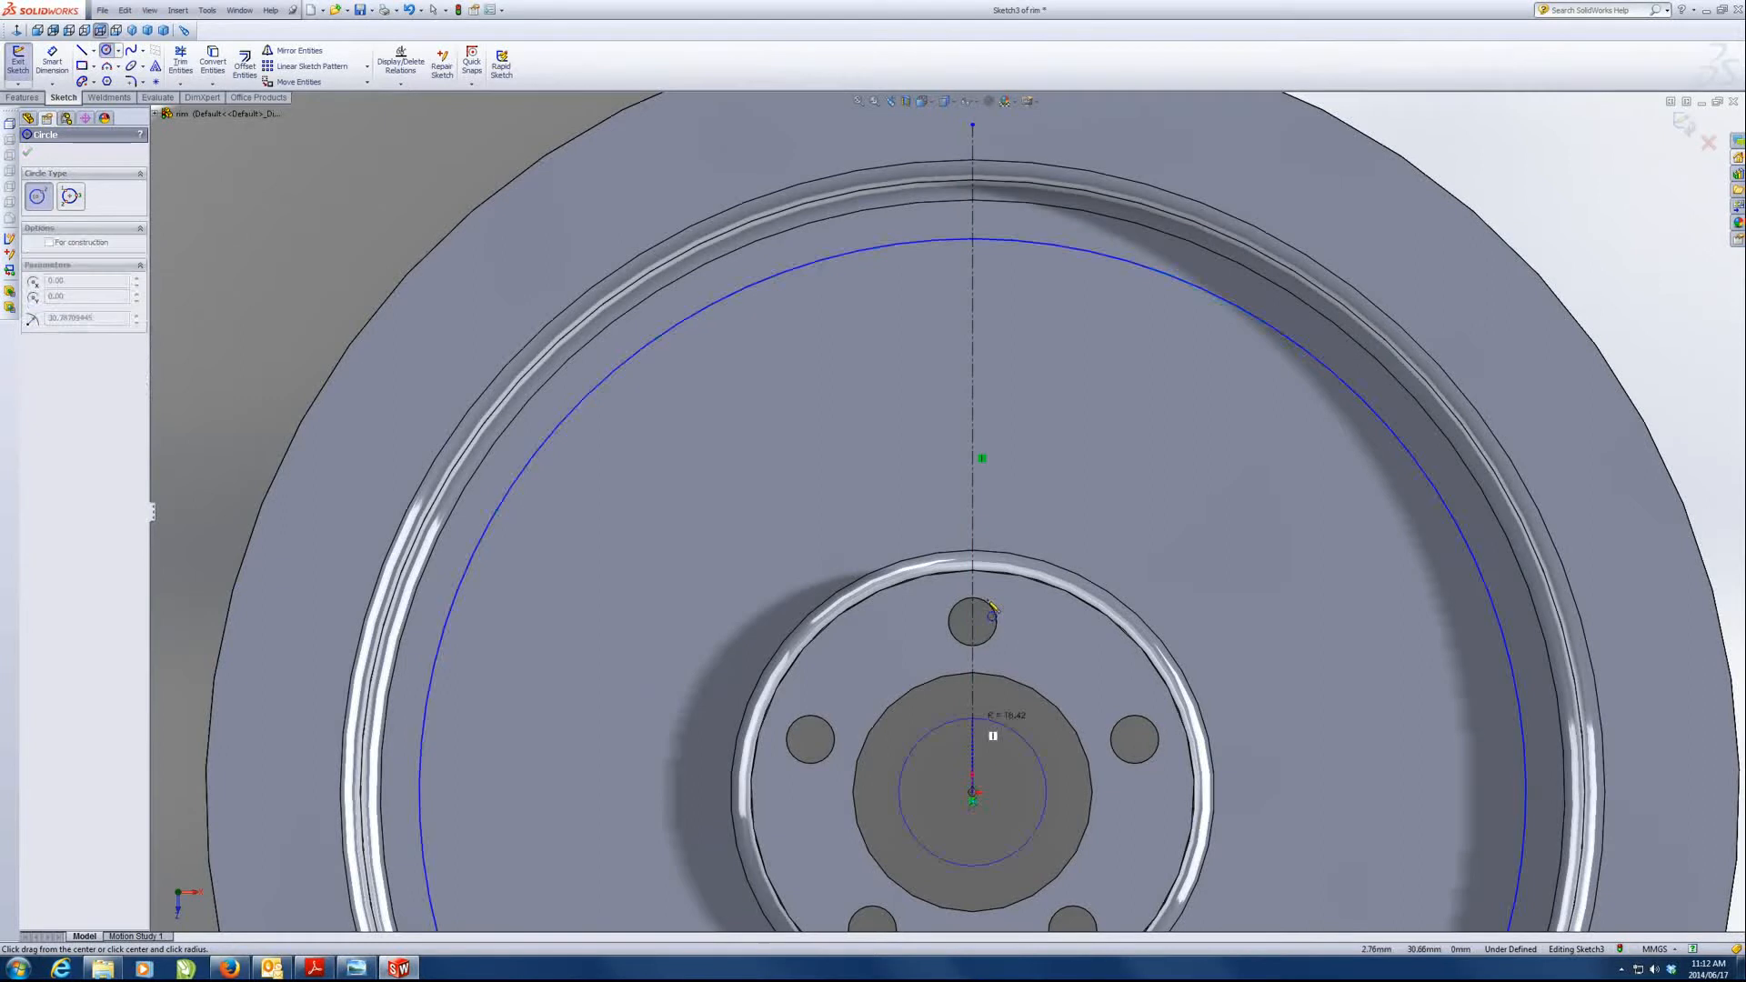
pyautogui.click(974, 507)
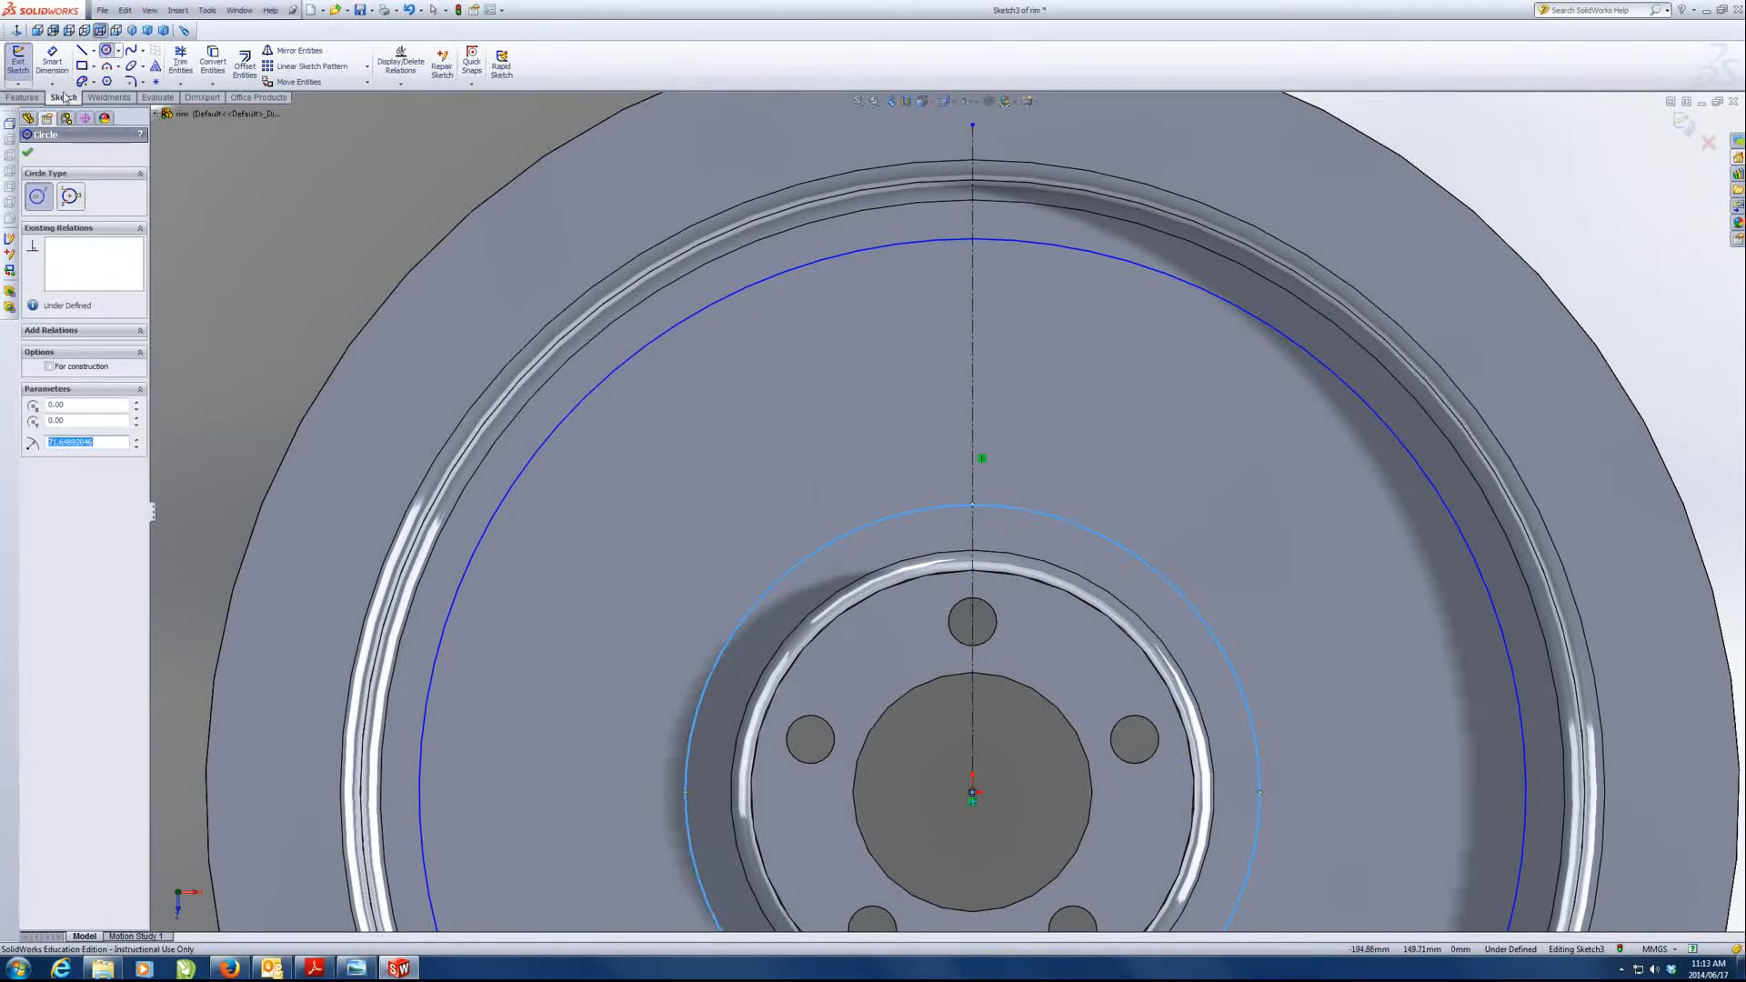
pyautogui.click(105, 50)
pyautogui.click(990, 238)
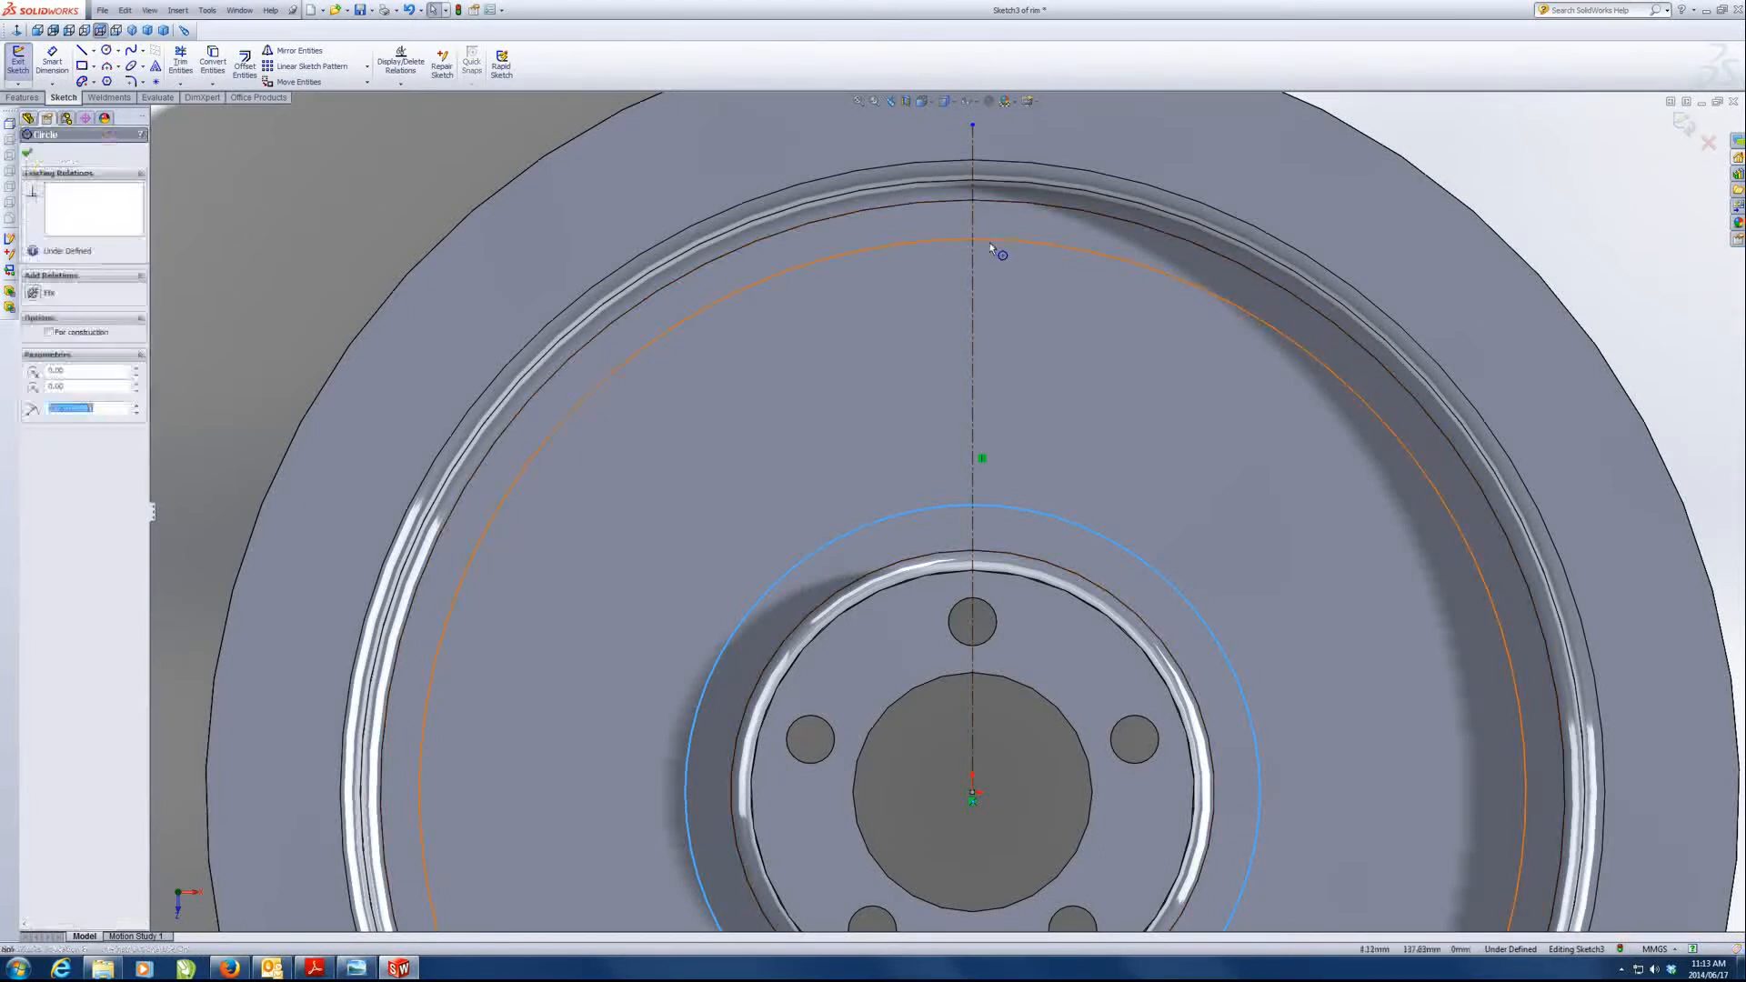
pyautogui.moveTo(992, 254); pyautogui.dragTo(991, 249)
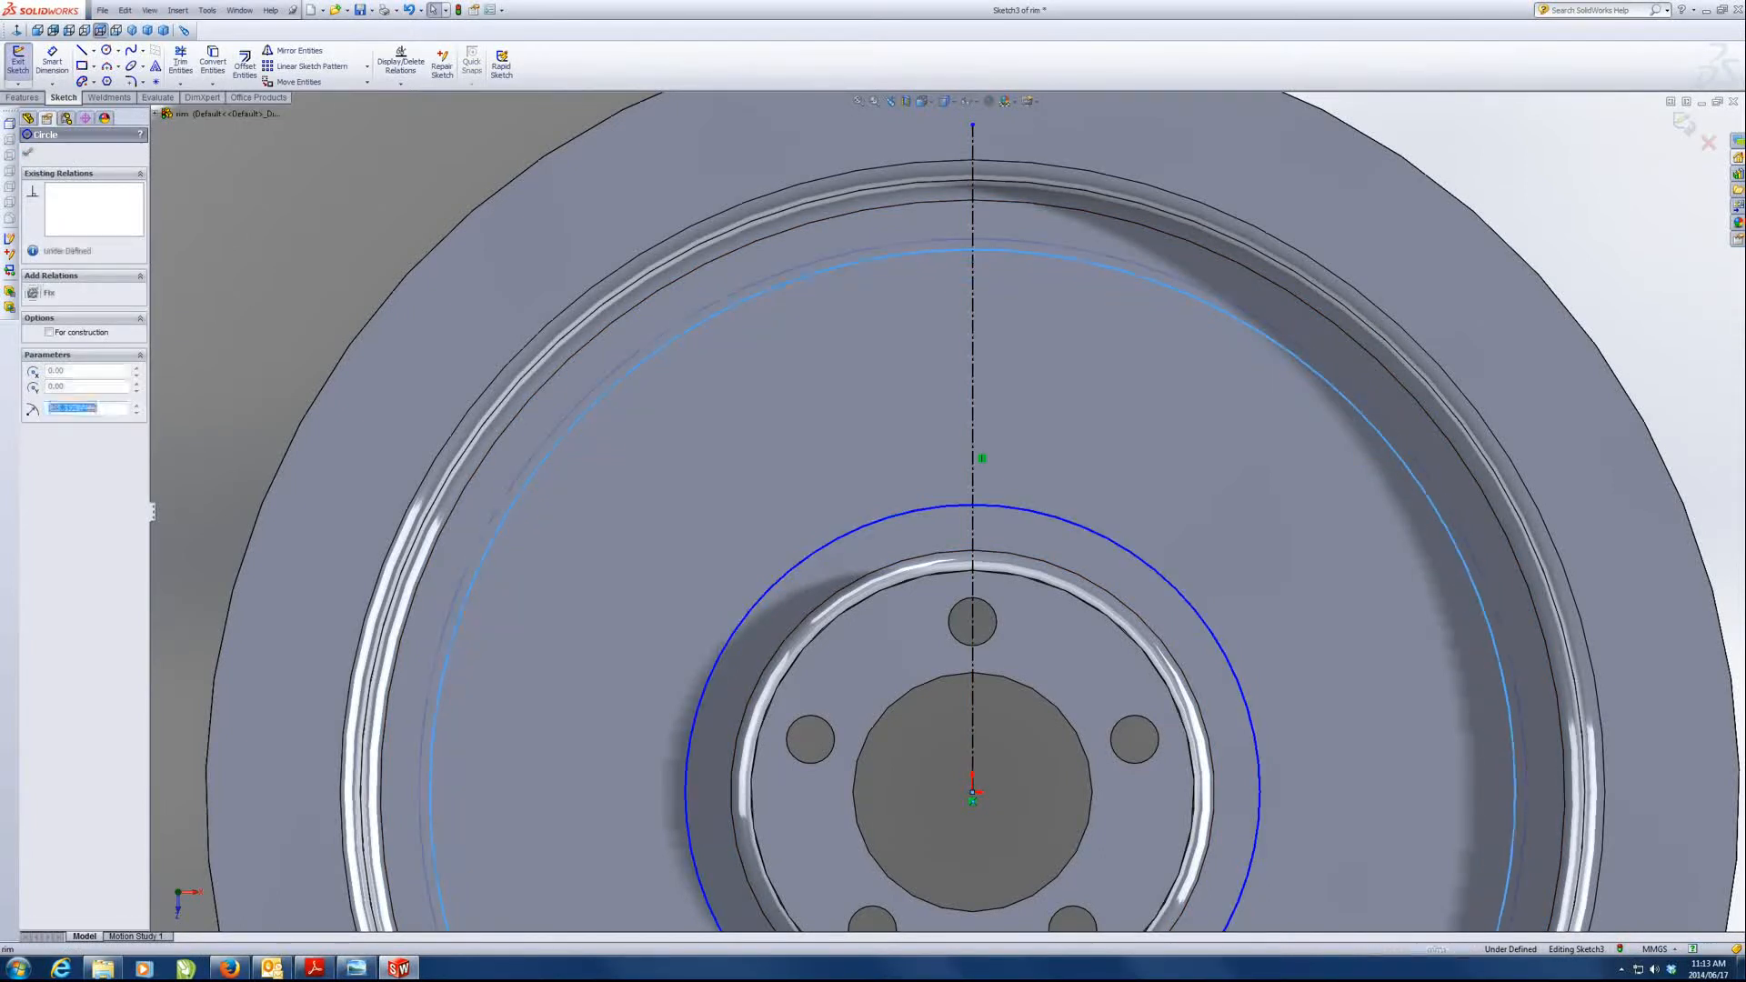
# - Draw a radial line about 64 mm long between the inner and outer circles, just right of the vertical centreline and aligned with the origin
pyautogui.click(82, 50)
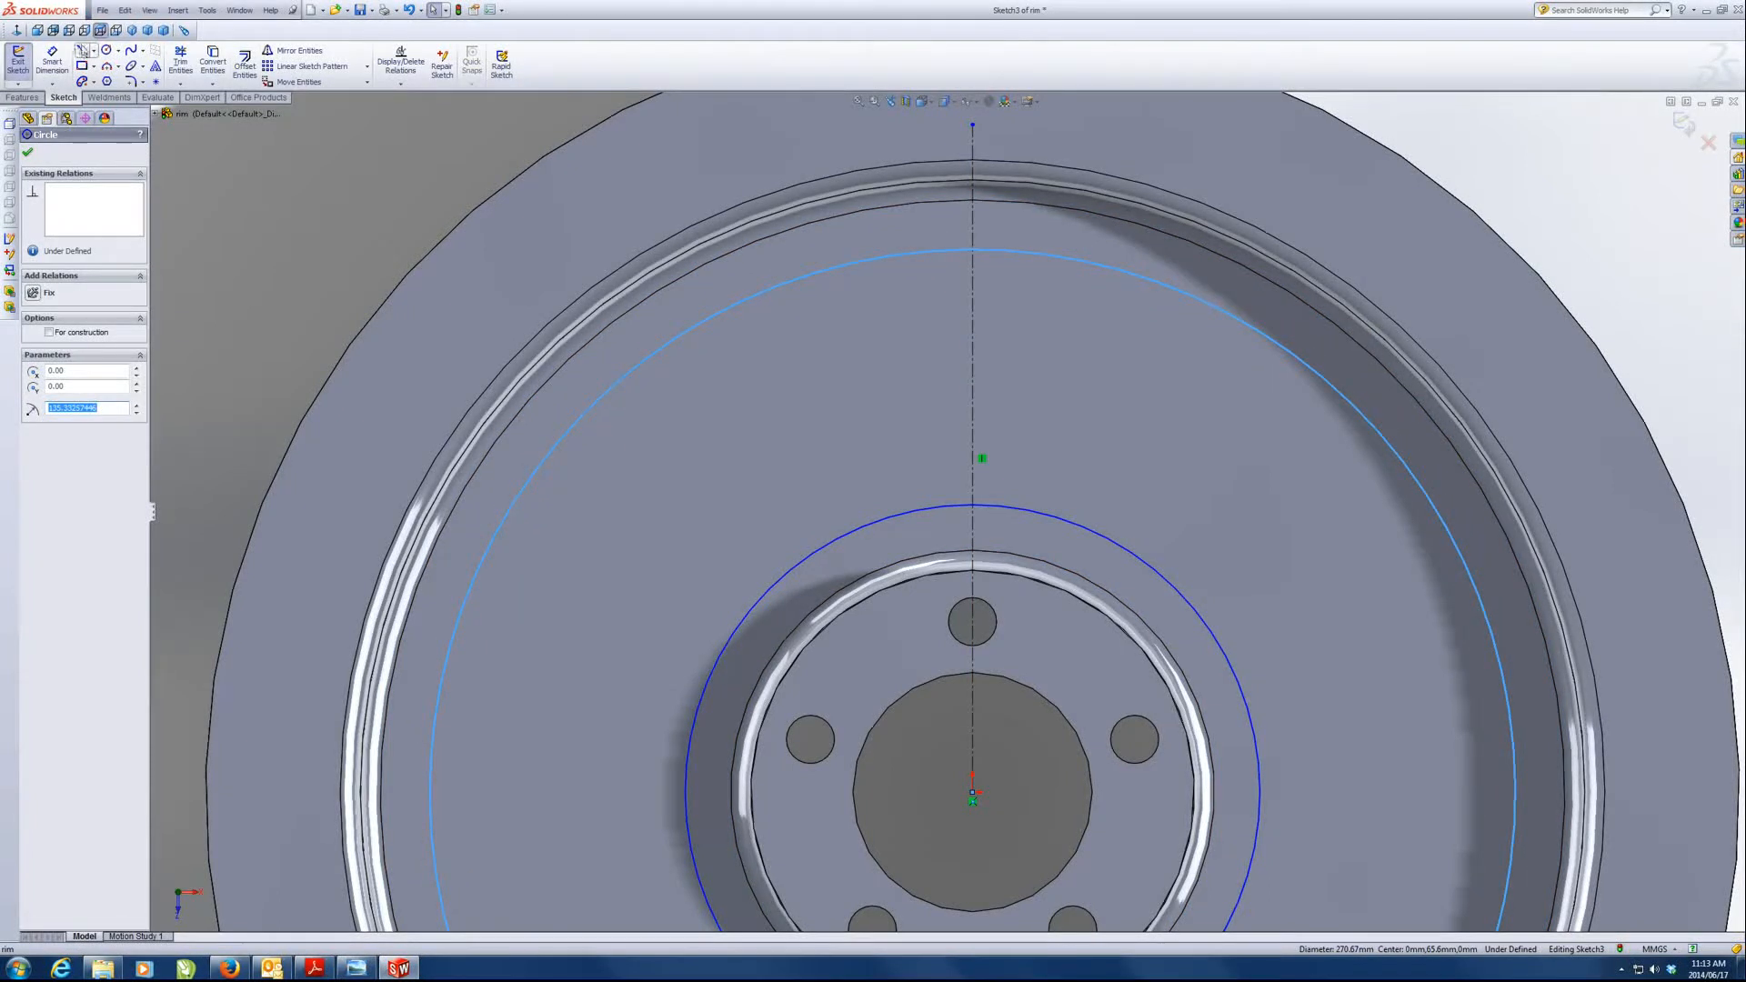
pyautogui.click(1030, 512)
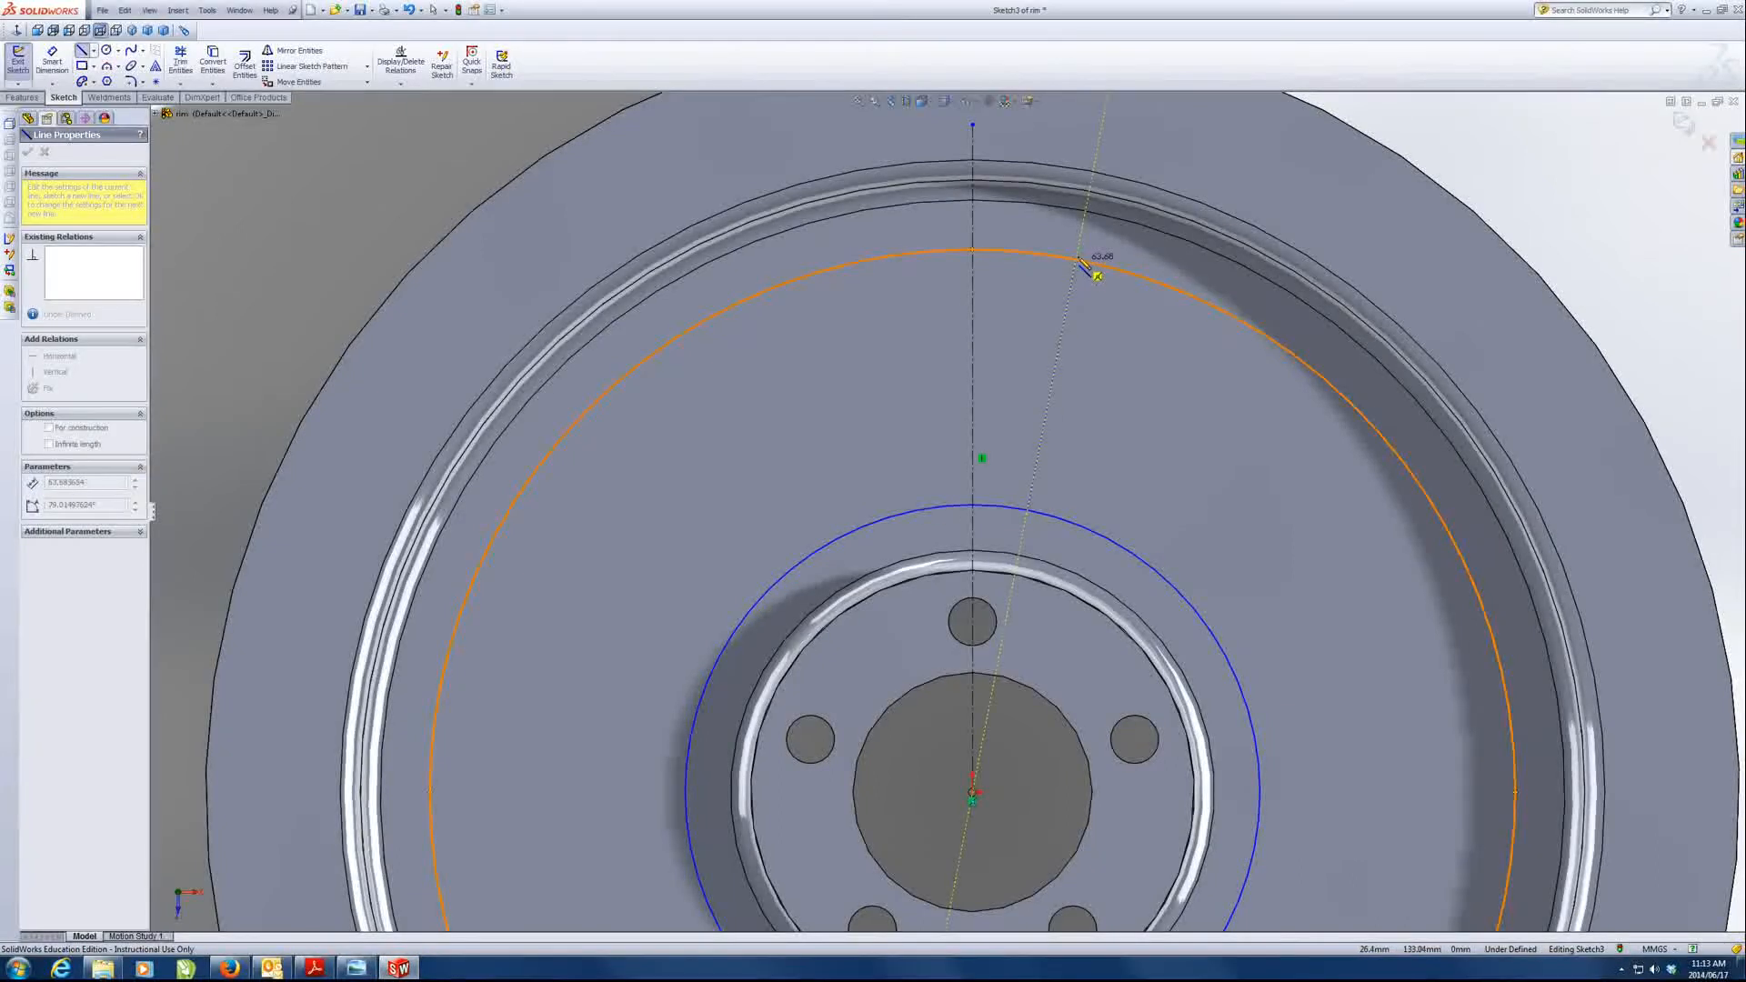
pyautogui.click(1079, 259)
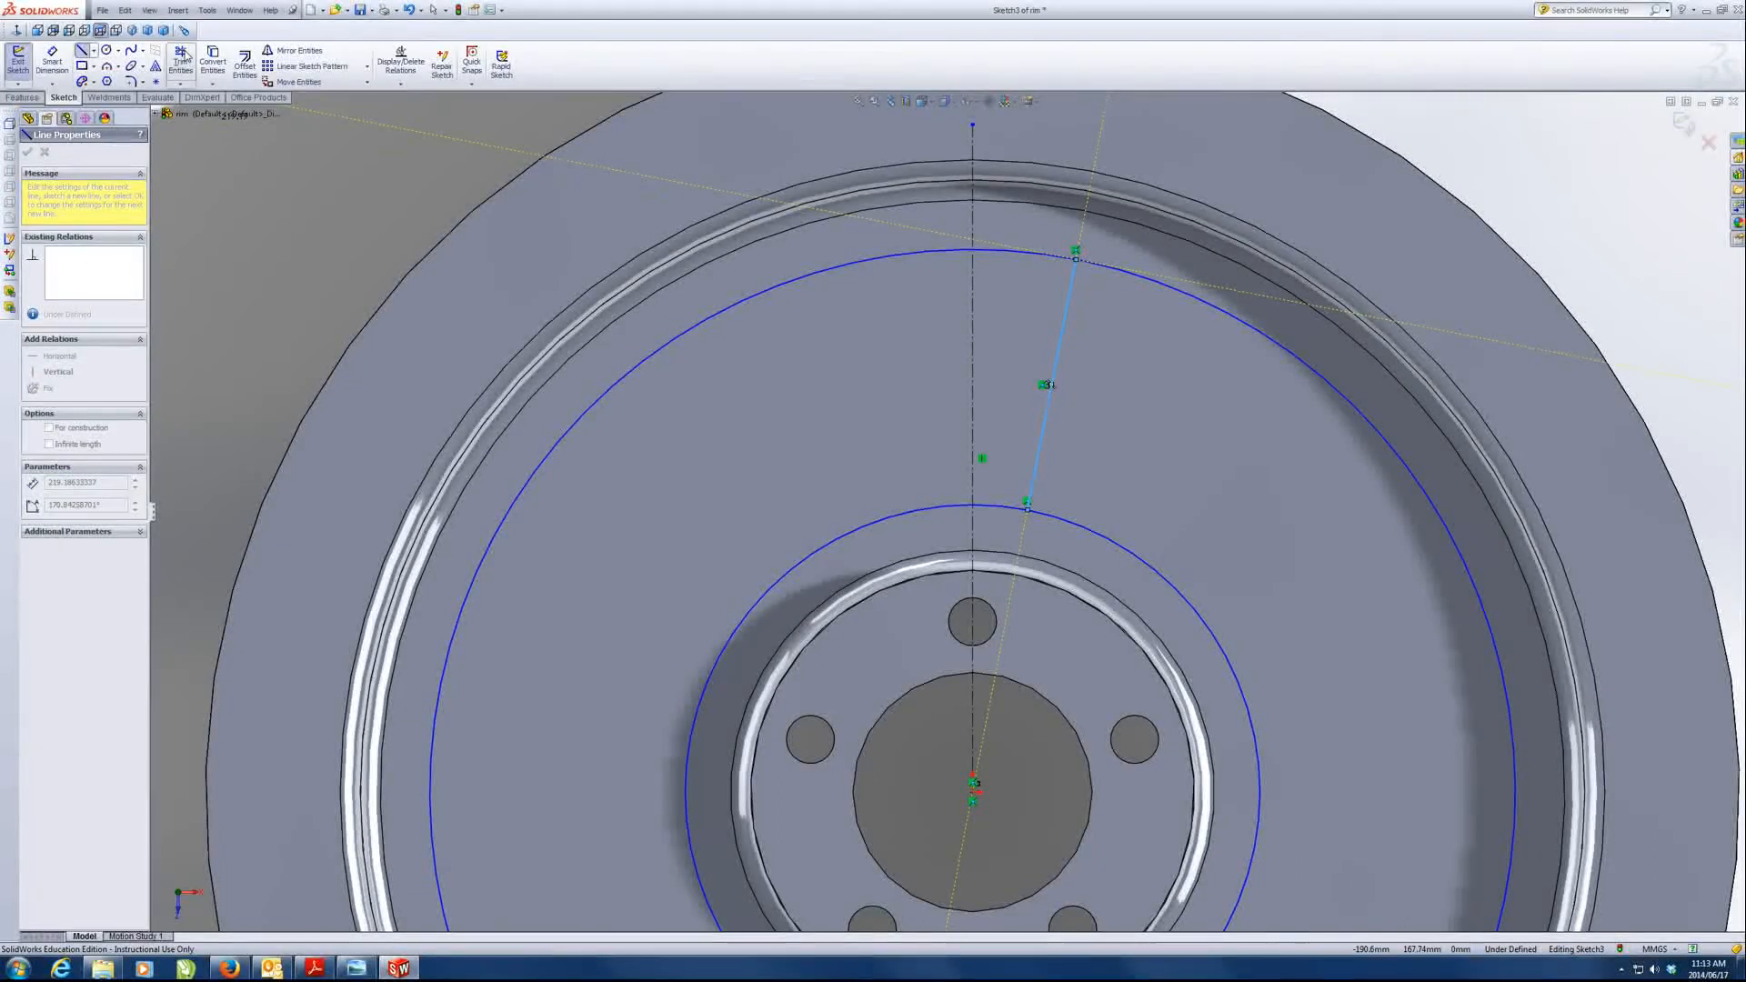
# - Mirror the radial line about the vertical centreline and trim both circles down to the arcs between the two lines
pyautogui.click(293, 51)
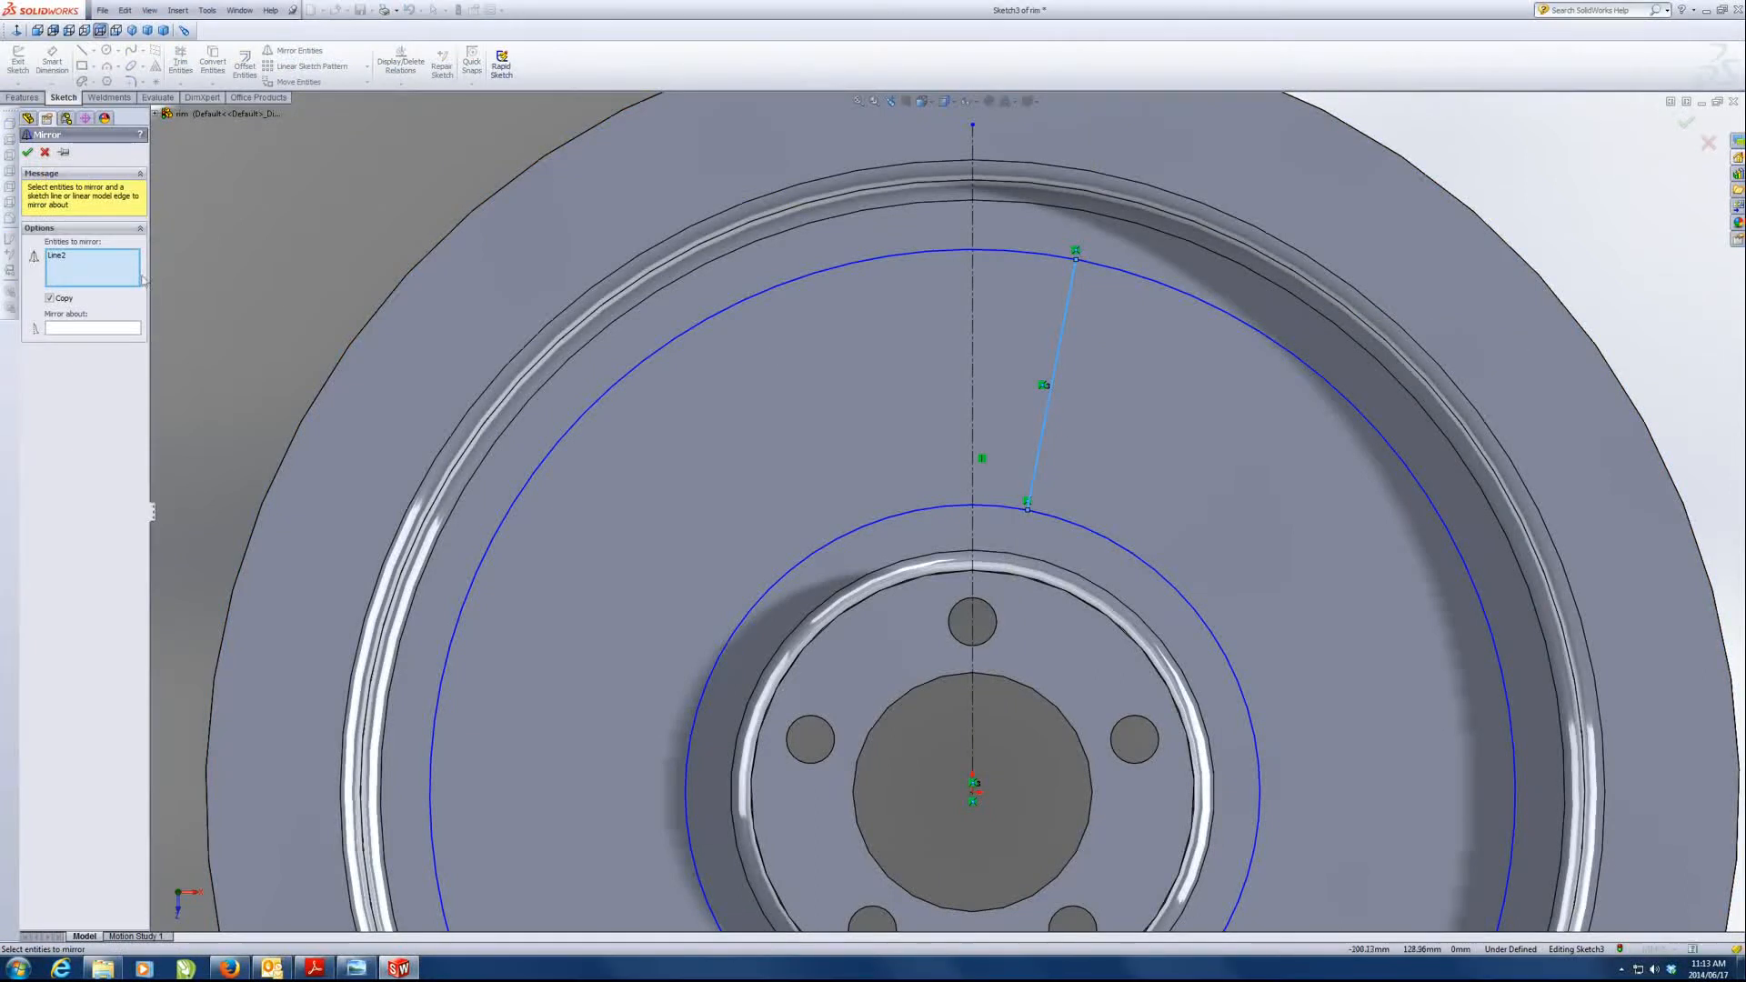
pyautogui.click(75, 329)
pyautogui.click(973, 350)
pyautogui.click(27, 153)
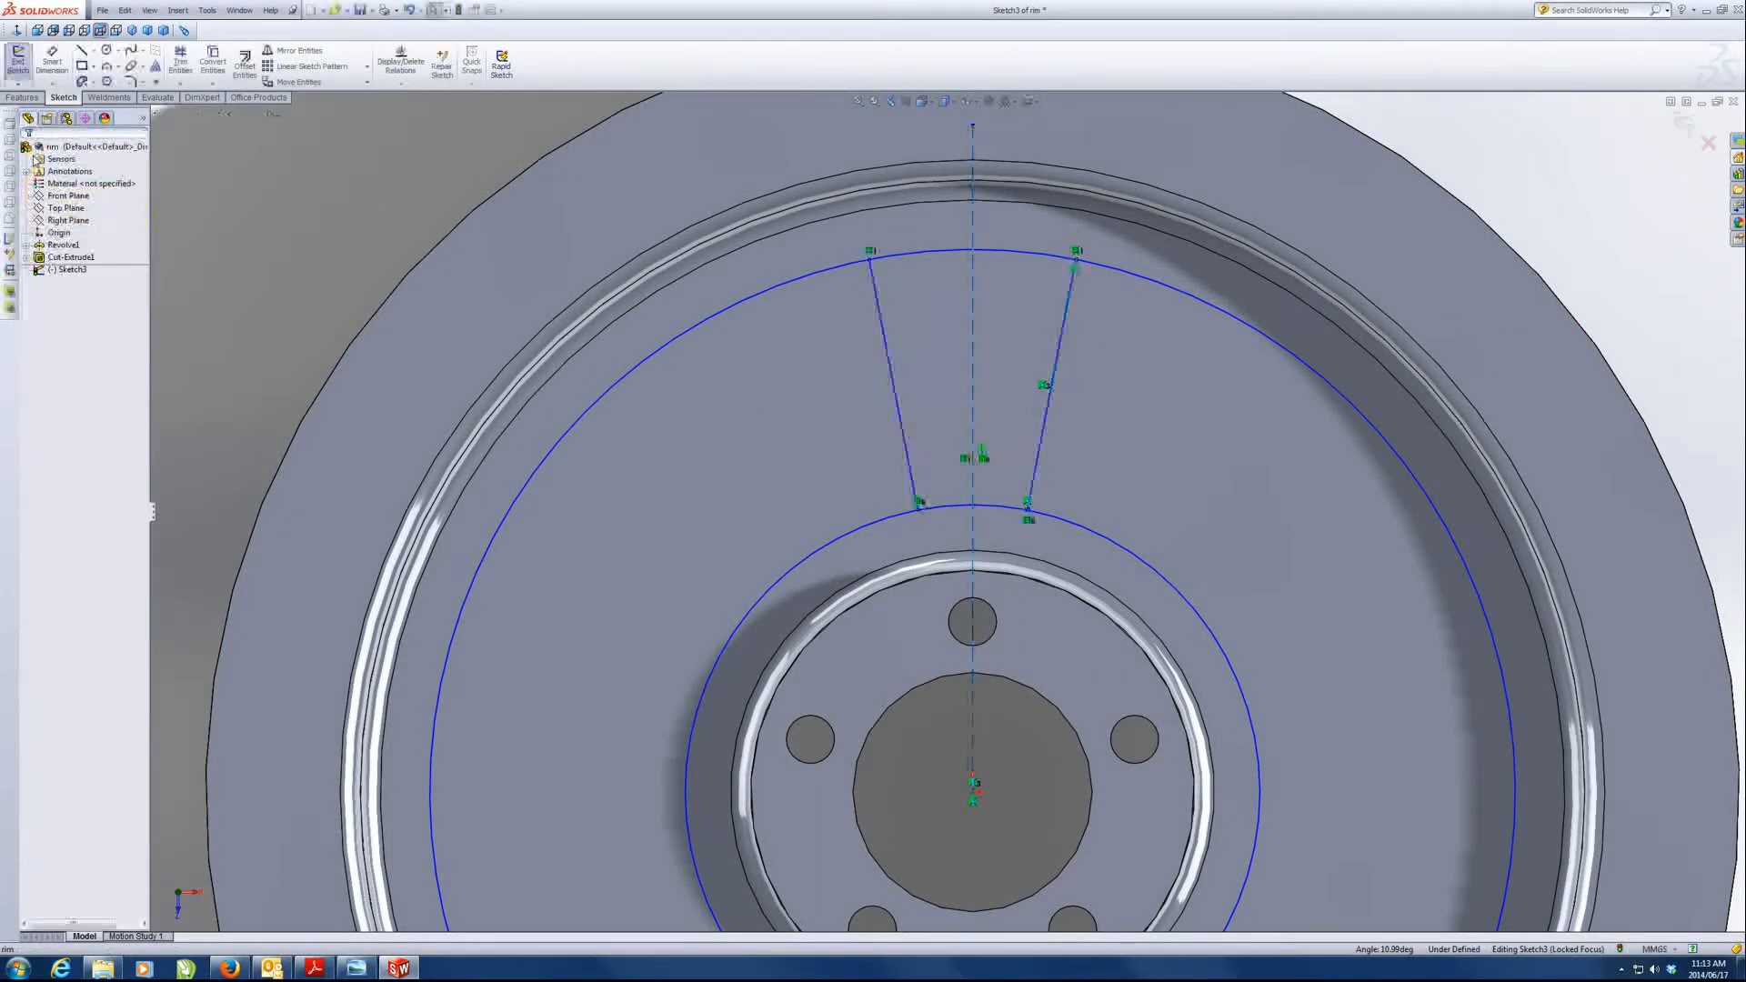
pyautogui.click(178, 62)
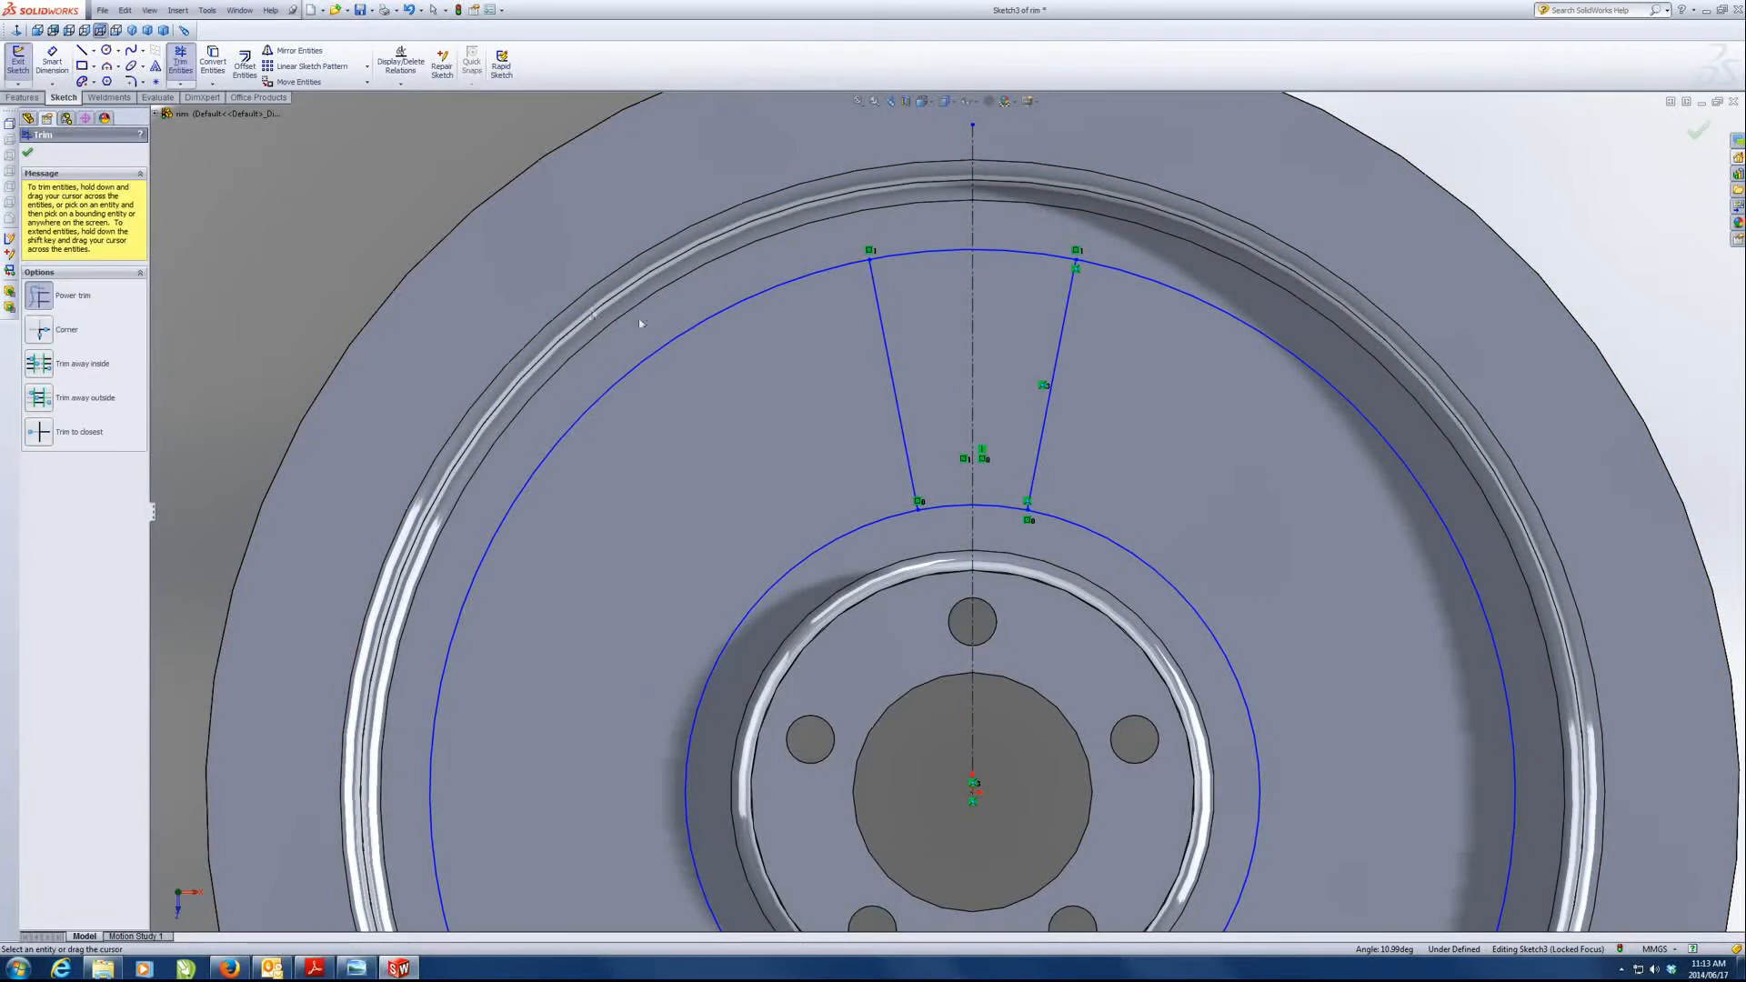
pyautogui.moveTo(669, 330); pyautogui.dragTo(805, 570)
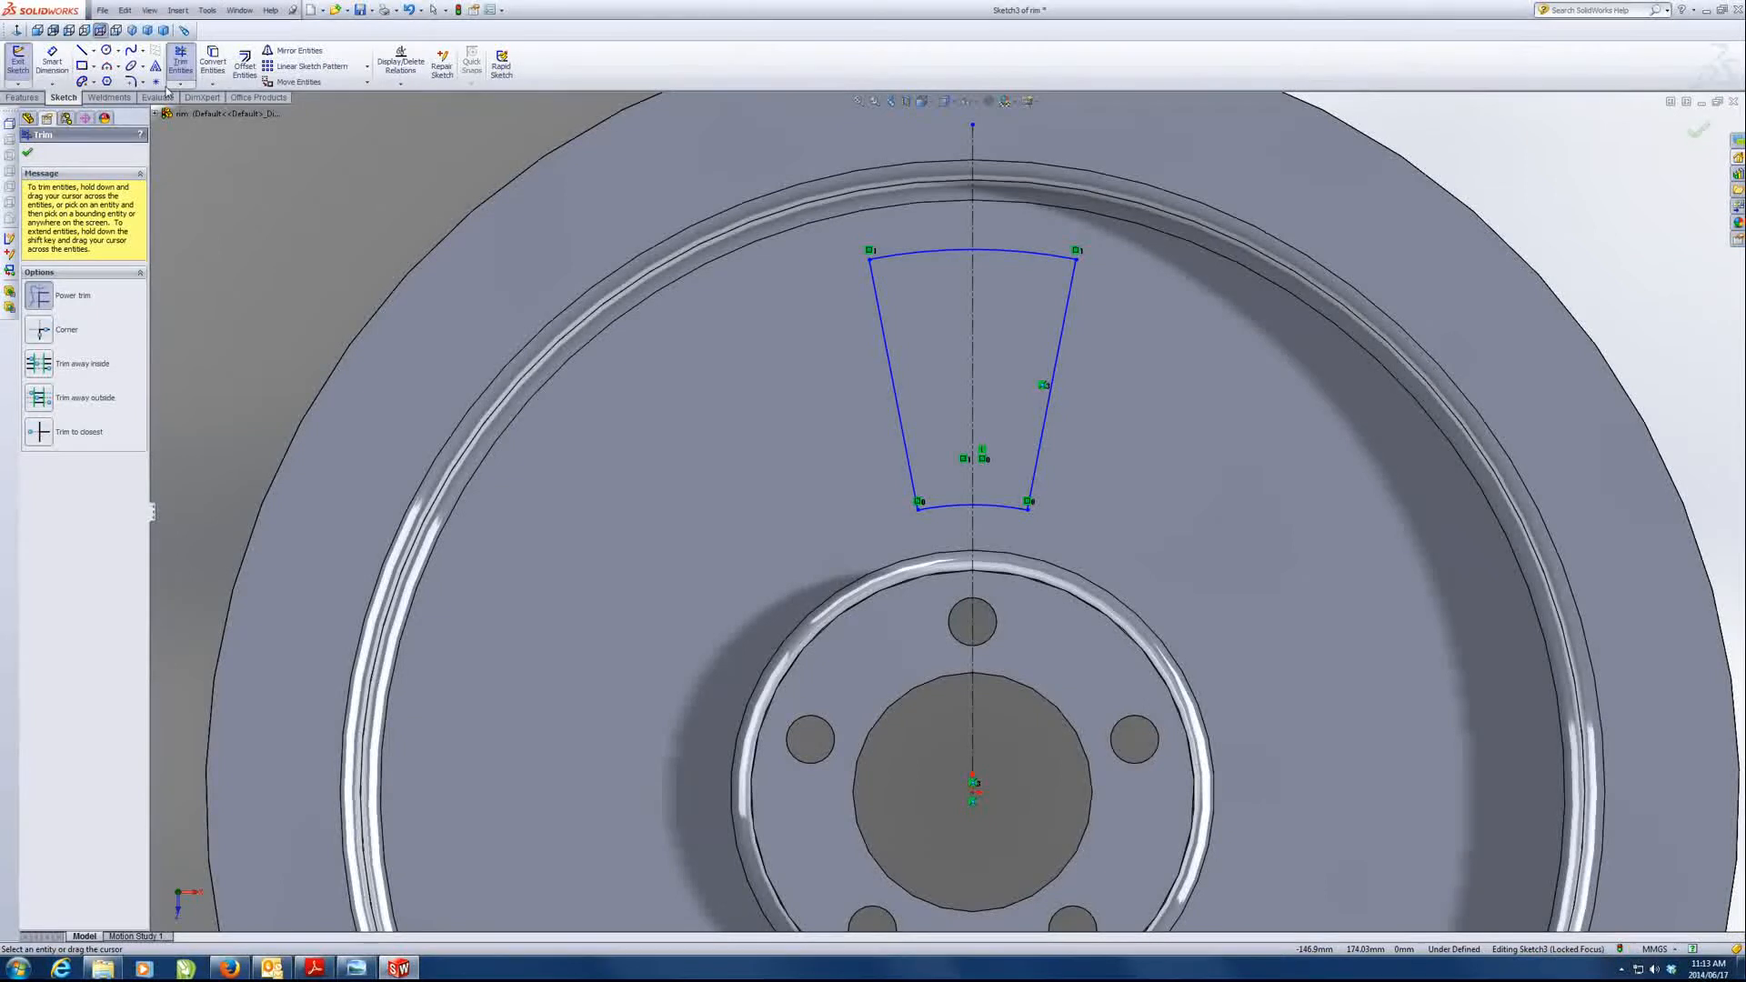
# - Round all four corners of the wedge-shaped cutout profile with 10 mm sketch fillets
pyautogui.click(135, 81)
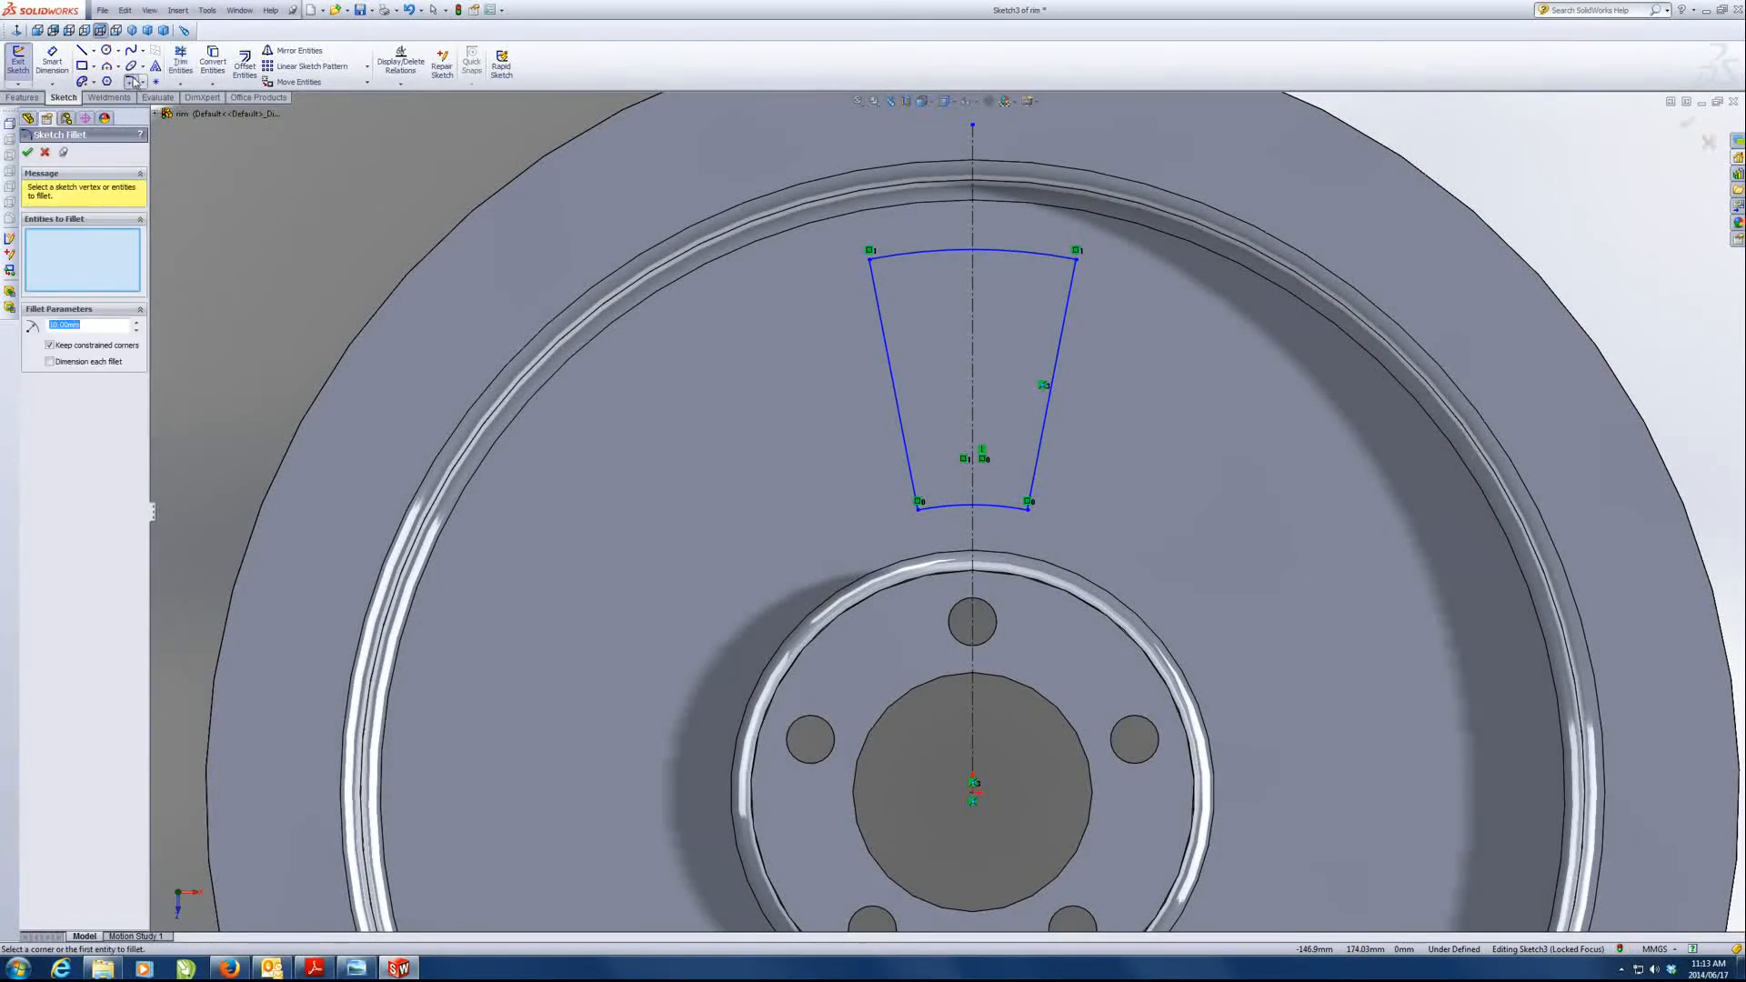
pyautogui.click(873, 262)
pyautogui.click(1075, 259)
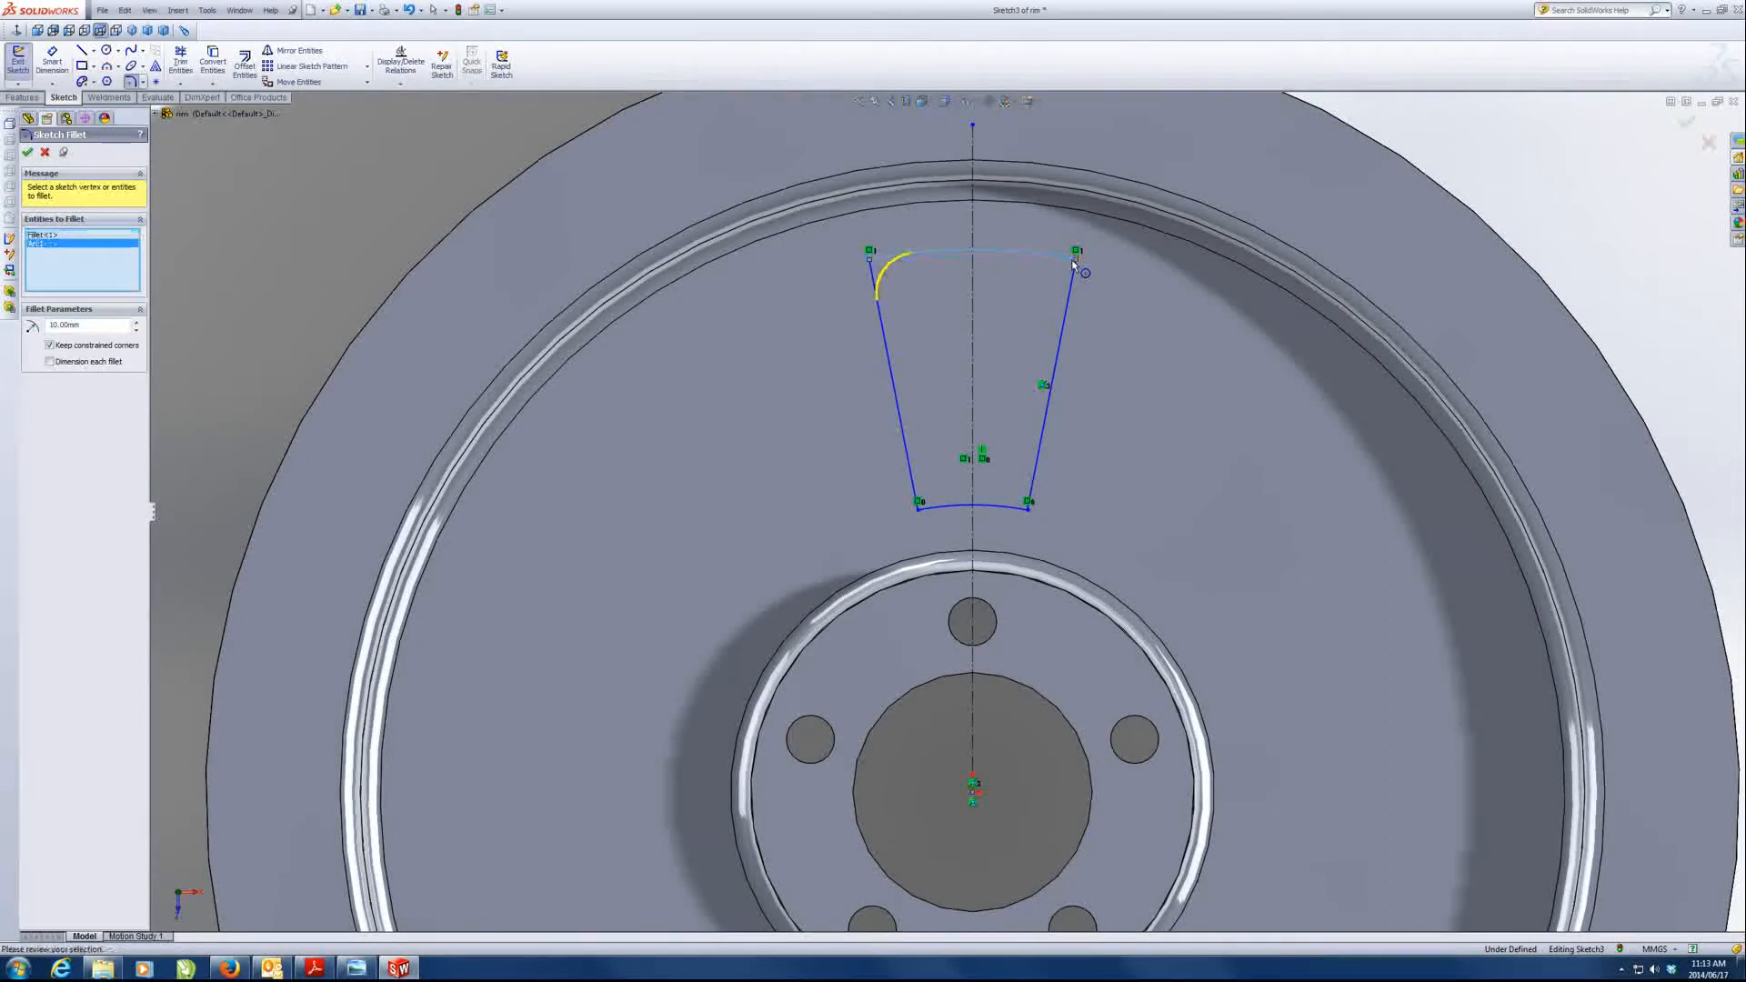
pyautogui.click(1029, 511)
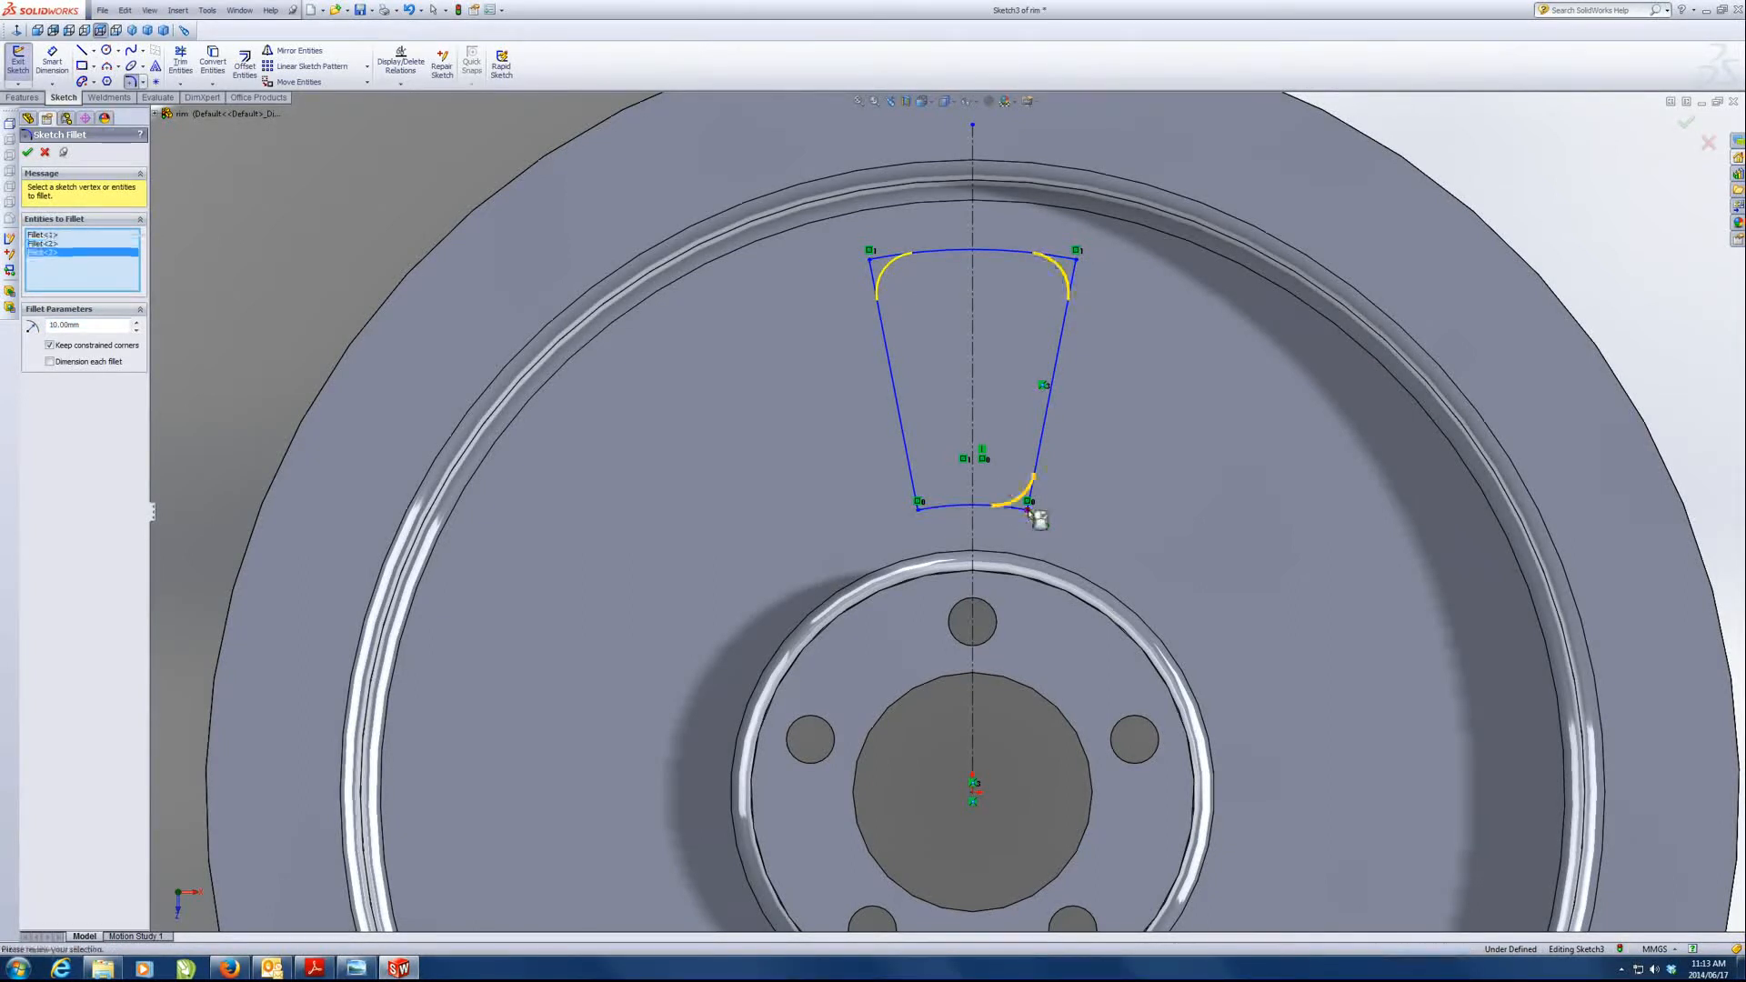
pyautogui.click(919, 512)
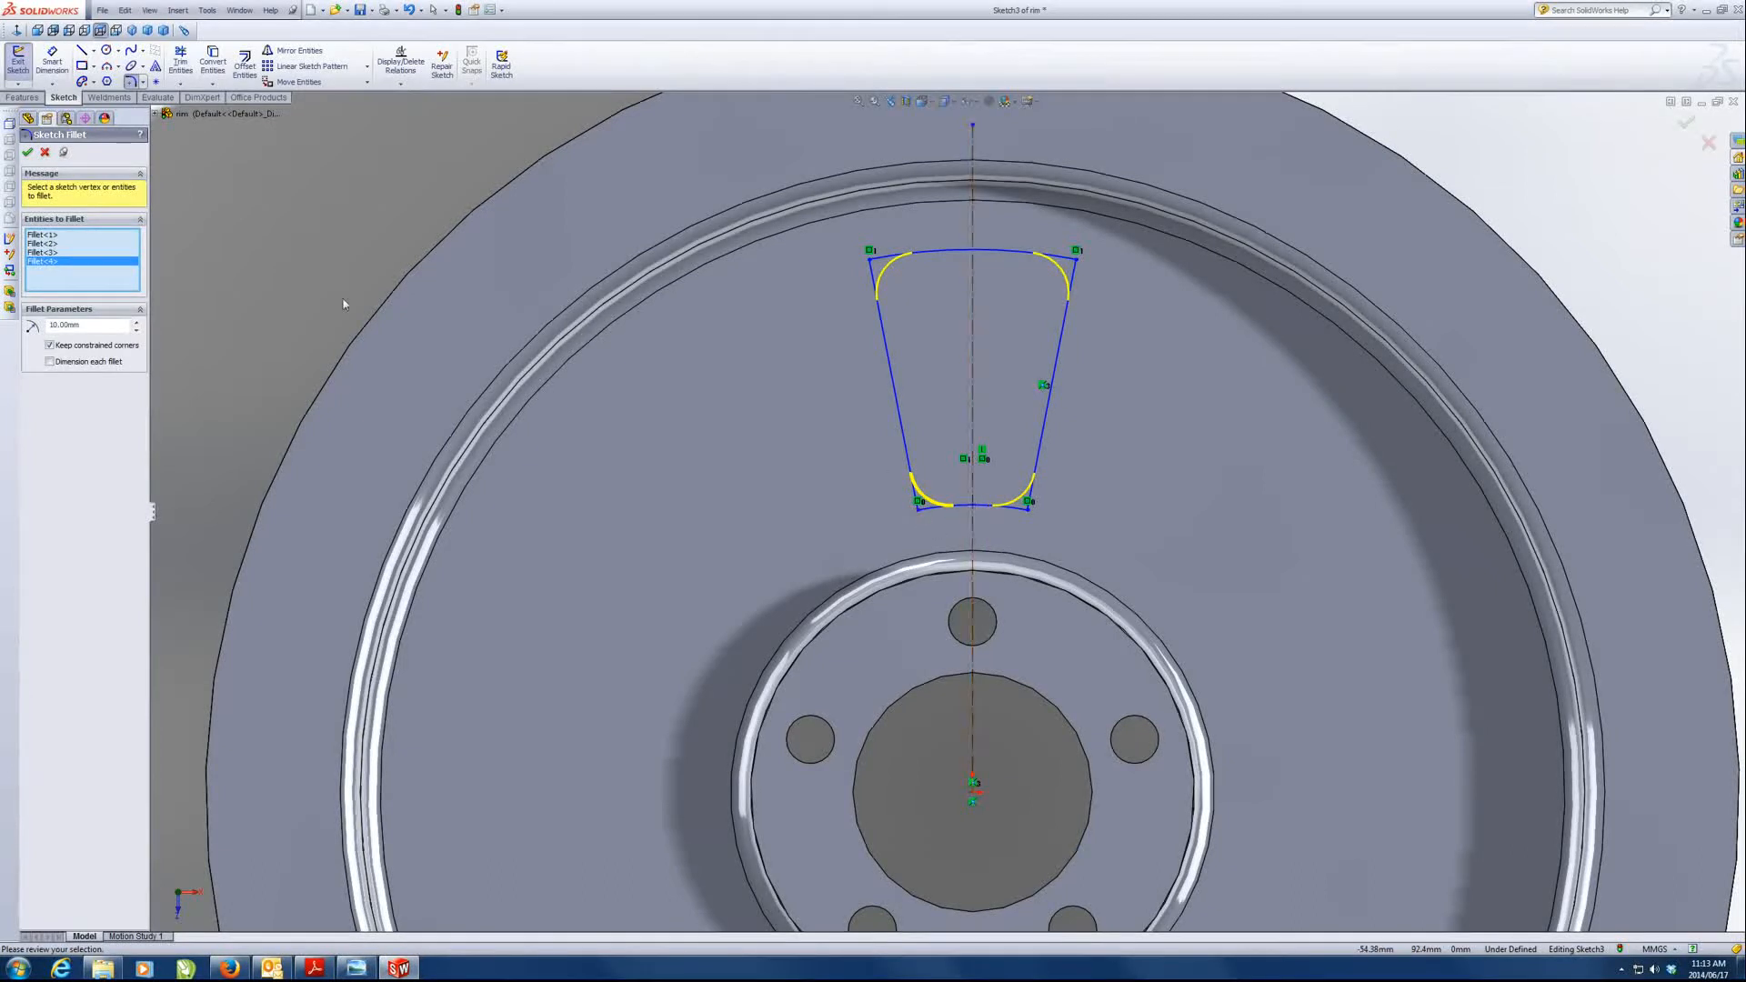
pyautogui.click(28, 154)
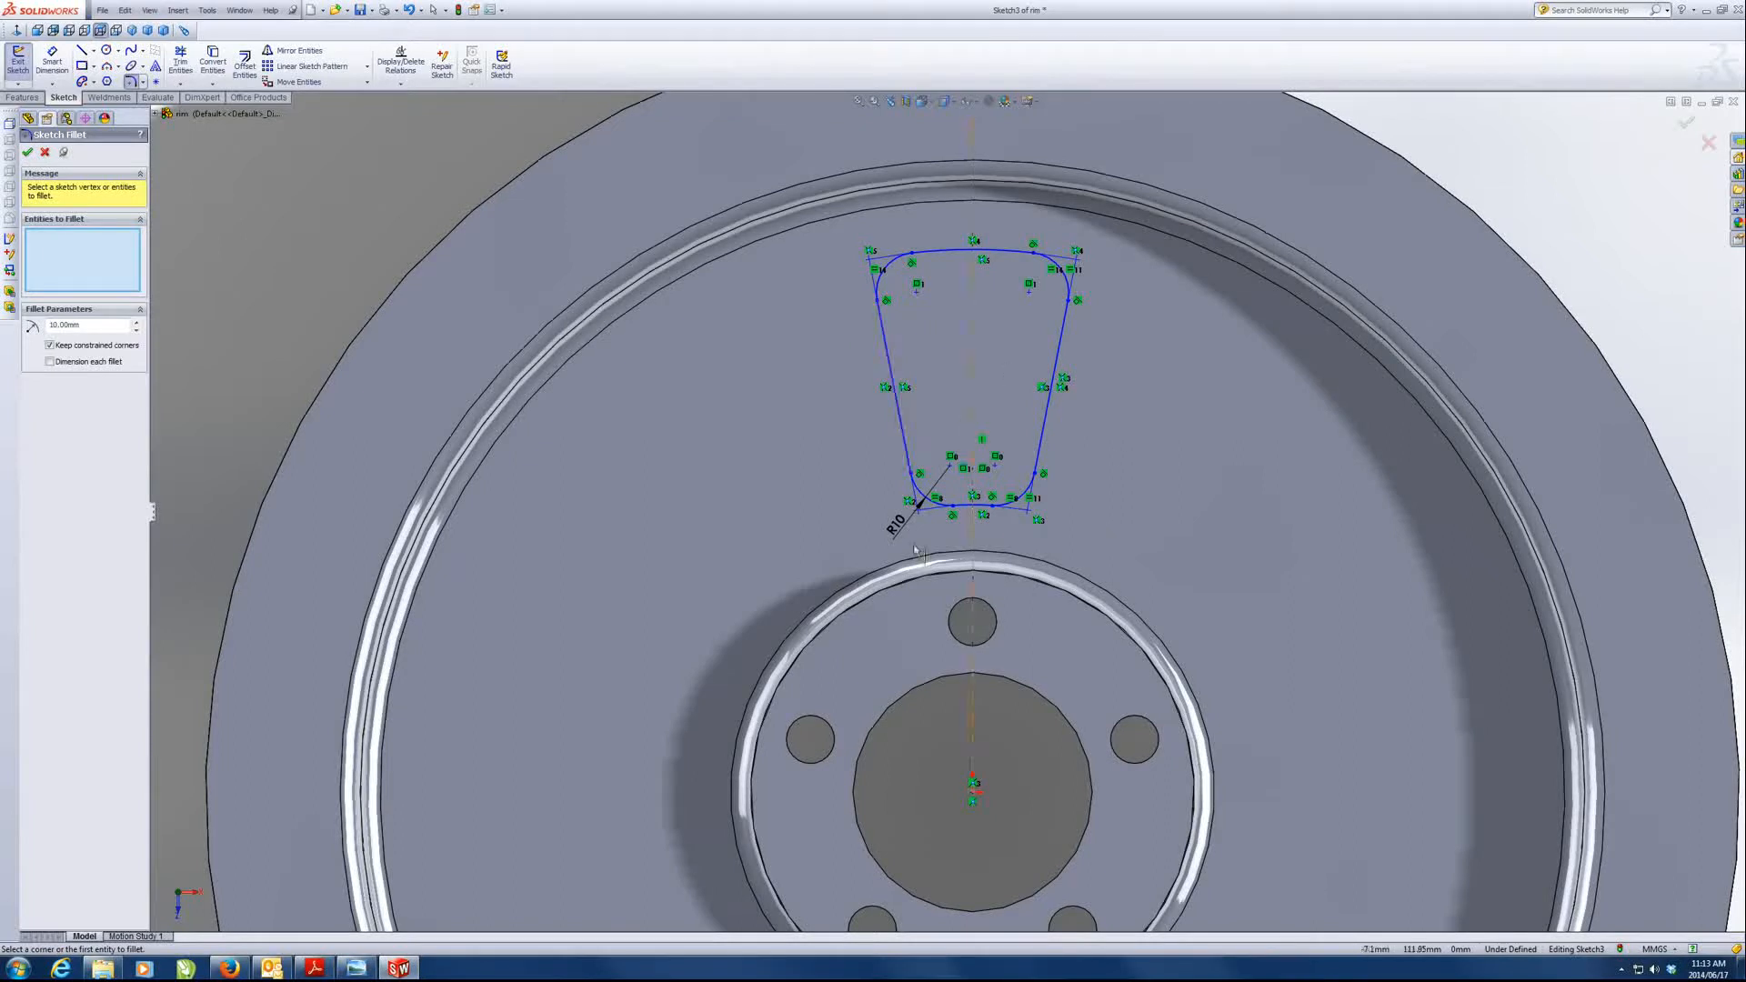
pyautogui.scroll(5, 1014, 756)
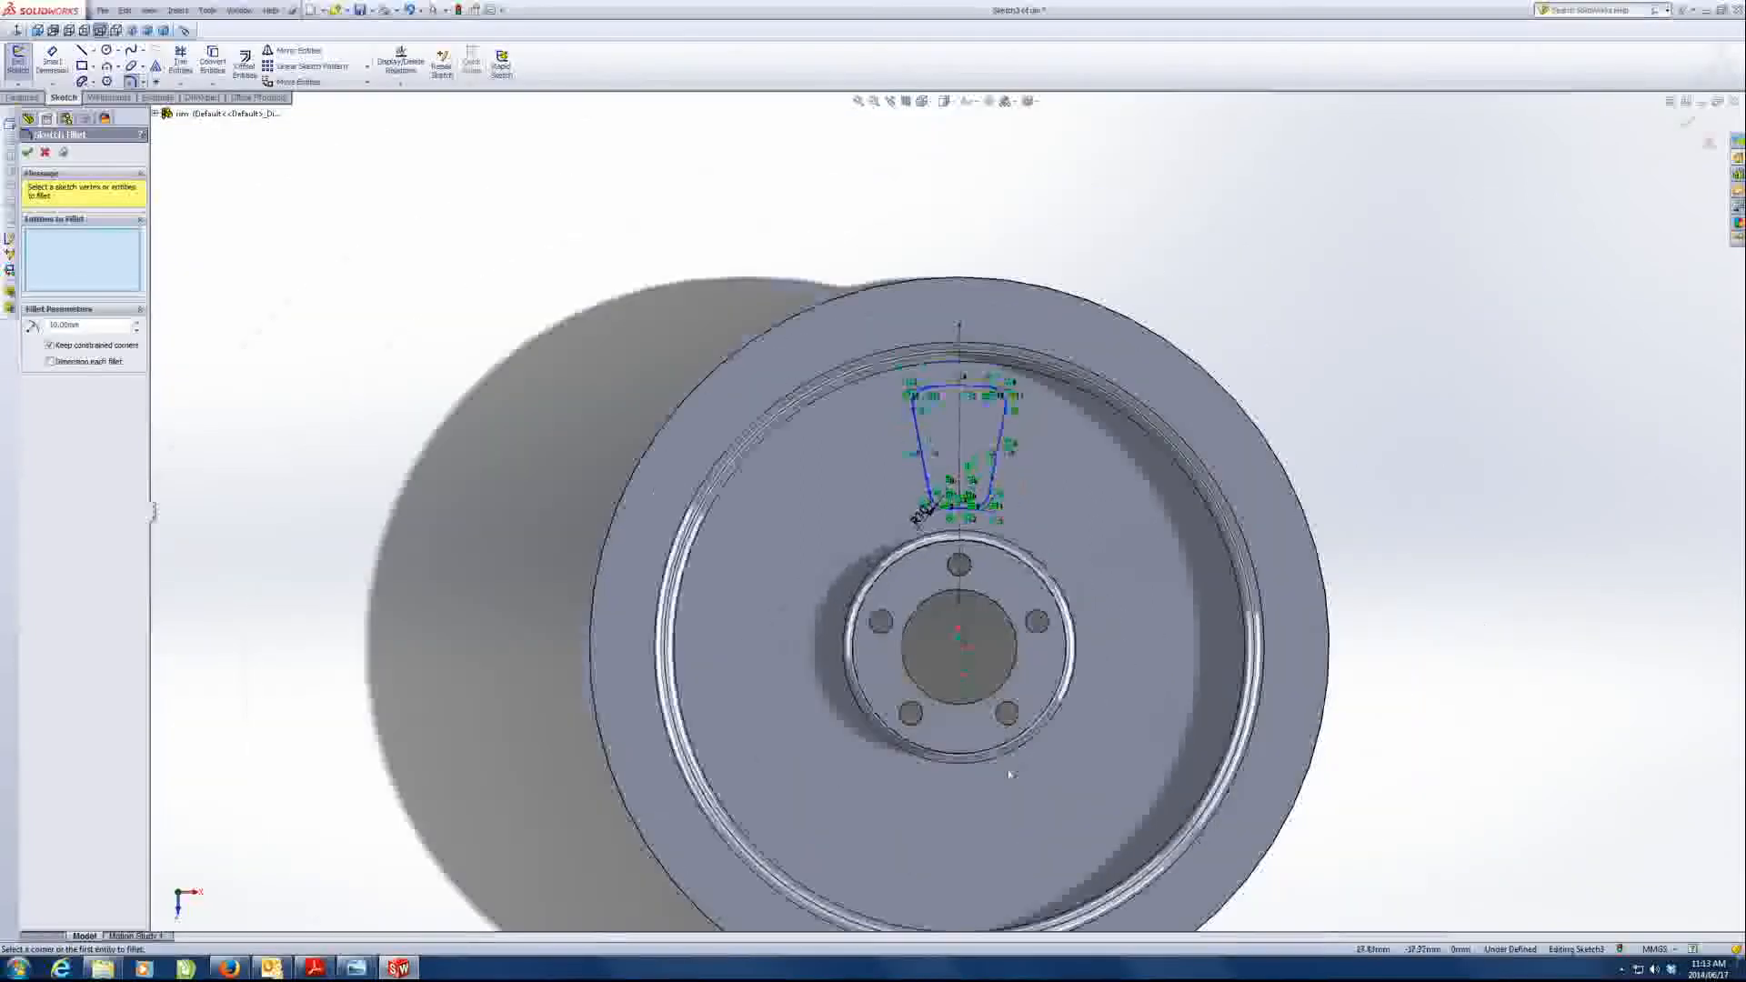
pyautogui.scroll(-2, 1003, 773)
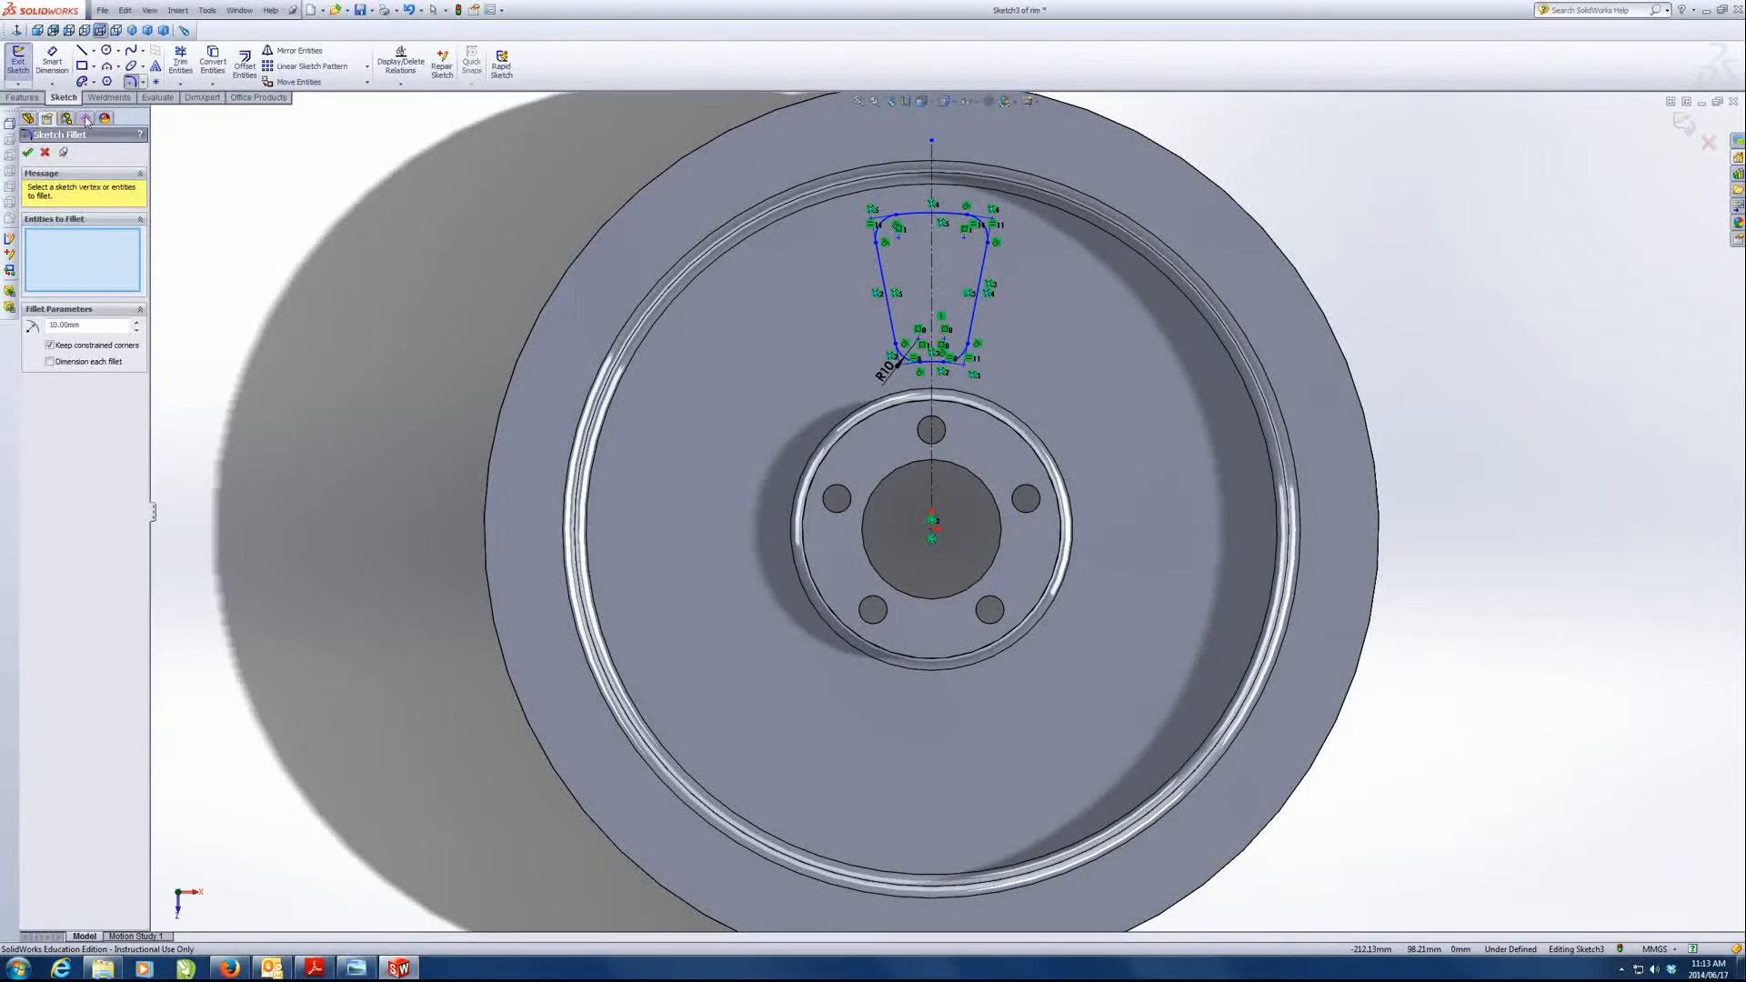
pyautogui.click(27, 155)
# - Set up a circular sketch pattern centred on the origin, with all lines and arcs of the rounded cutout profile as its entities
pyautogui.click(366, 70)
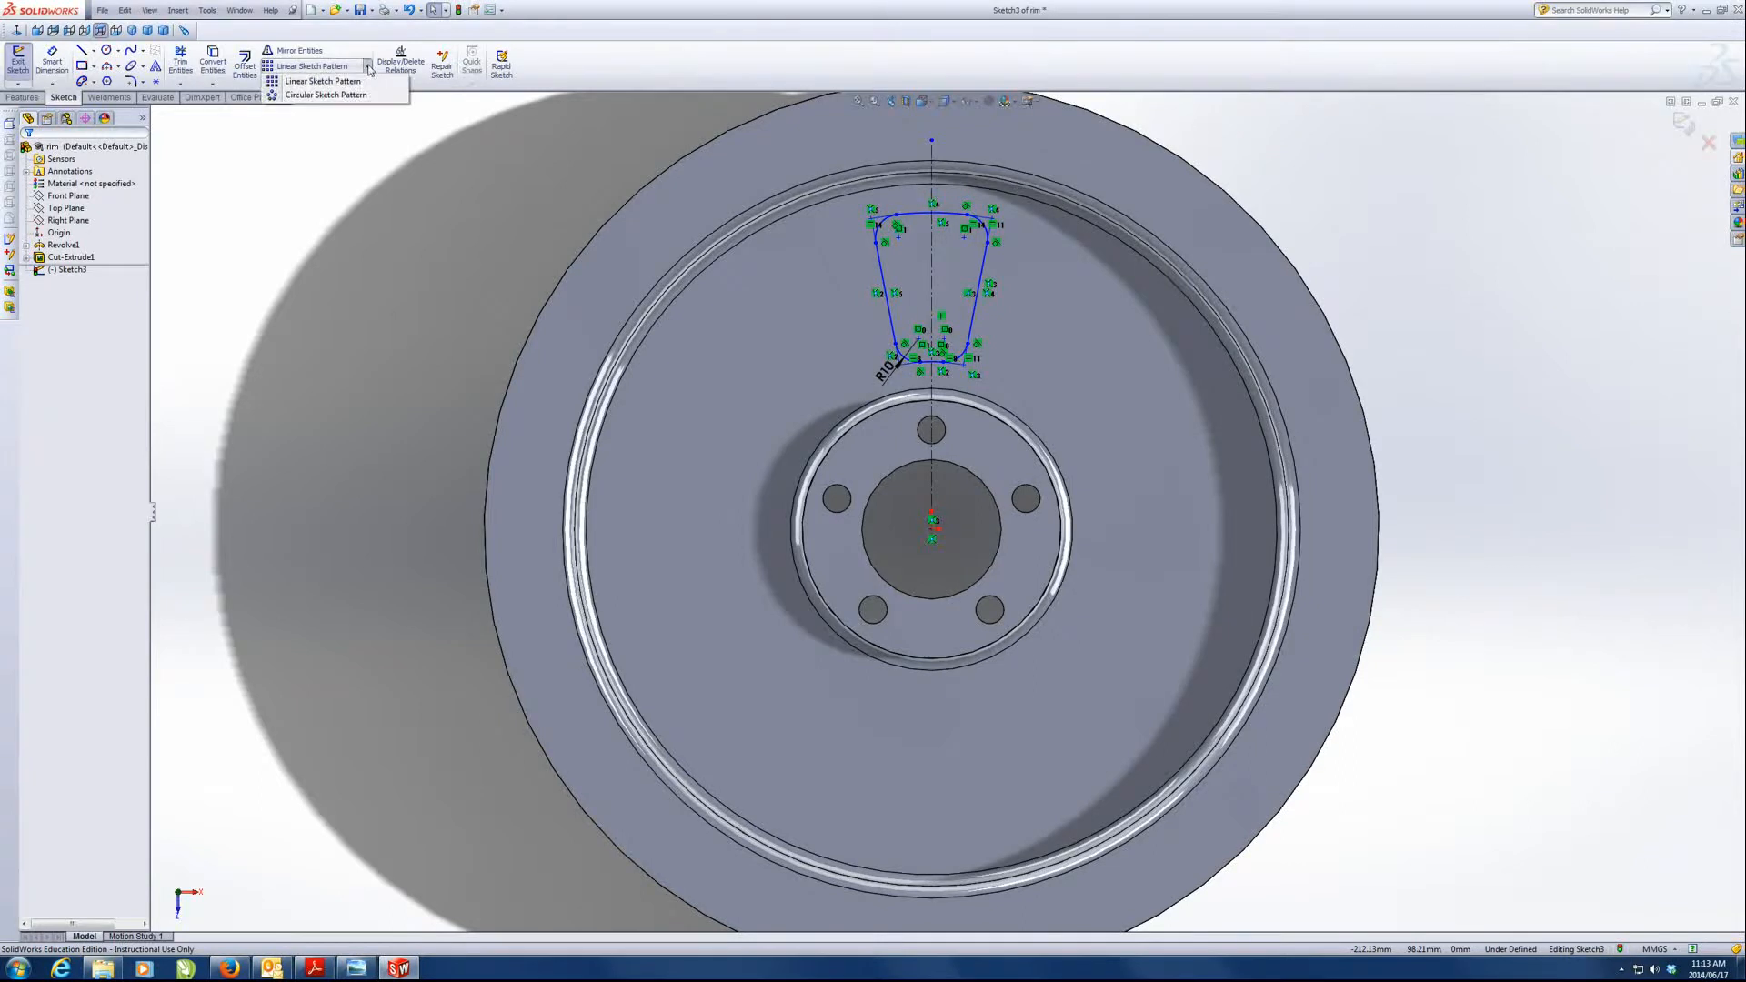
pyautogui.click(305, 98)
pyautogui.click(52, 195)
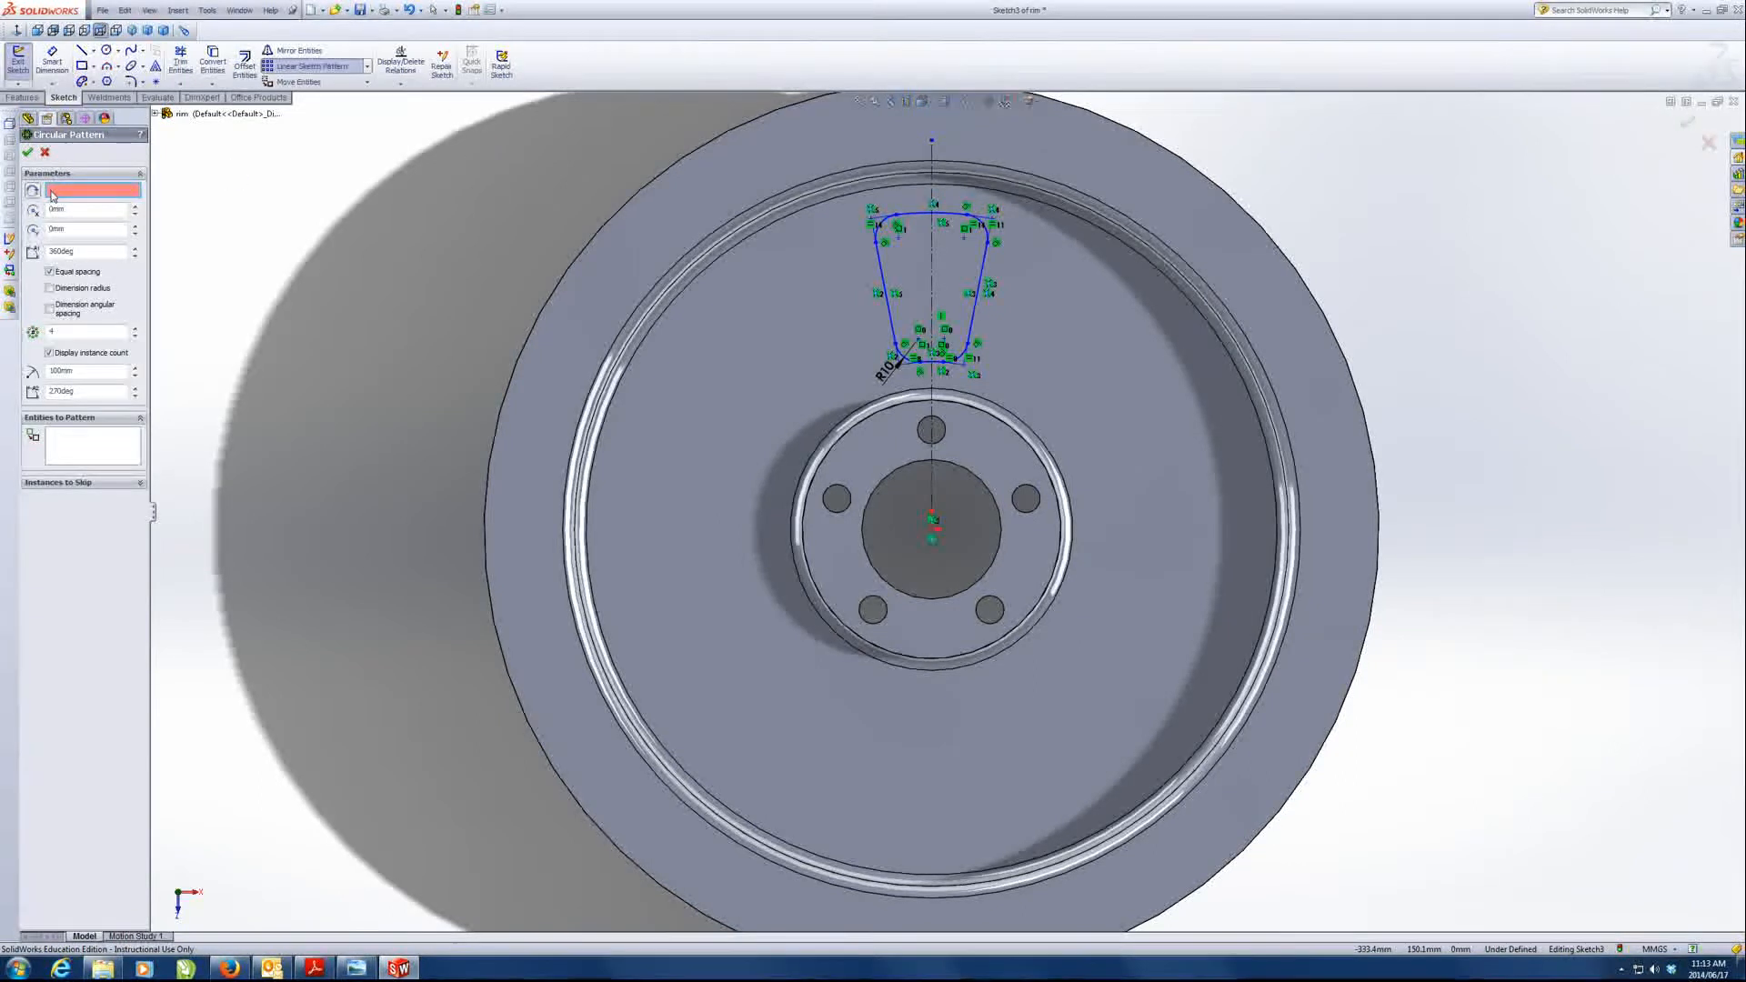
pyautogui.click(931, 535)
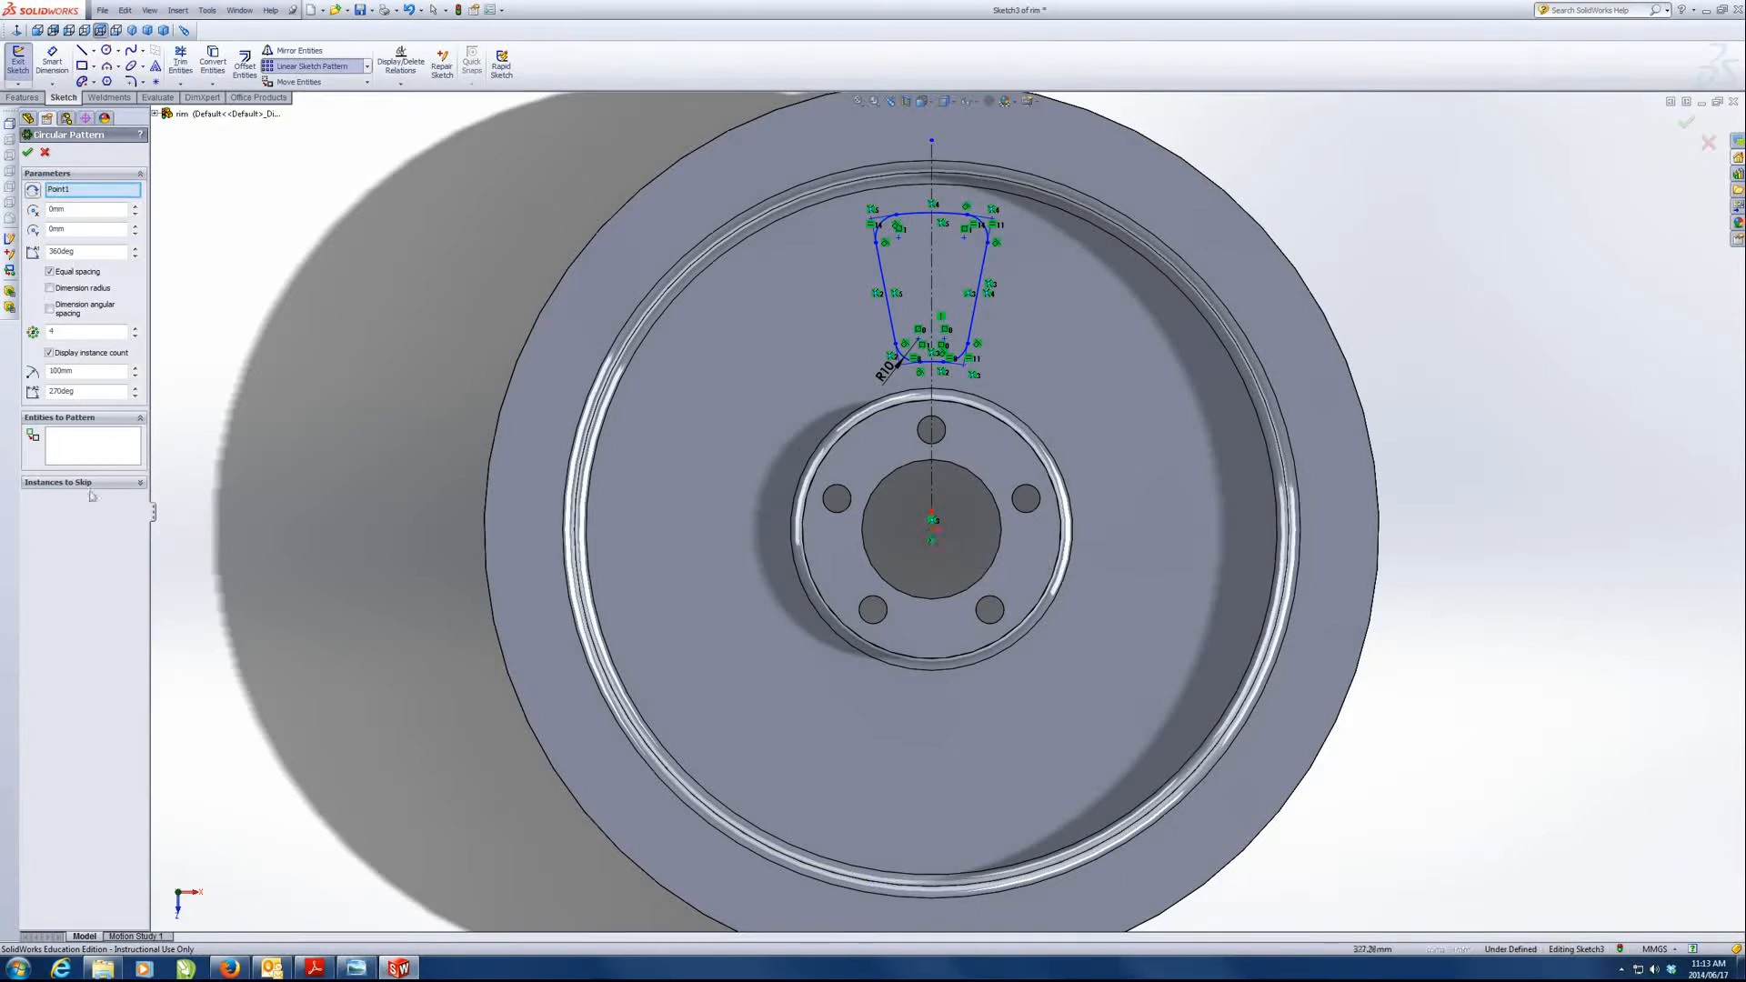
pyautogui.click(52, 455)
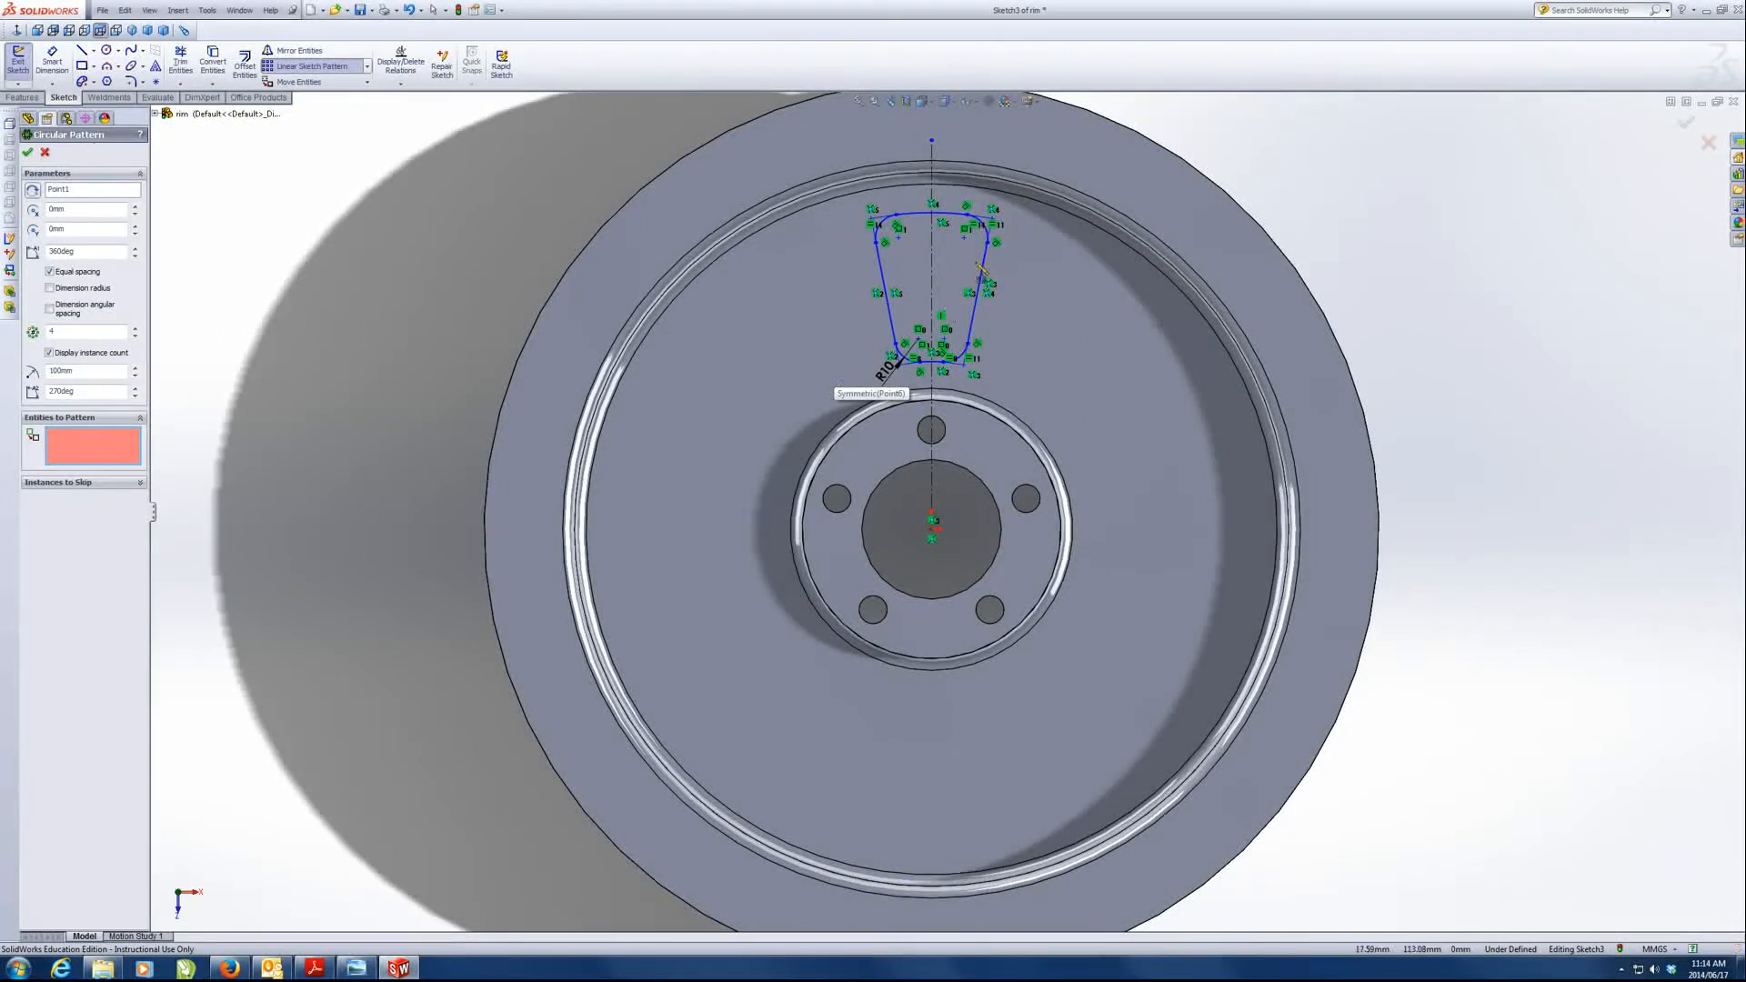
pyautogui.click(991, 231)
pyautogui.click(990, 234)
pyautogui.click(984, 277)
pyautogui.click(966, 358)
pyautogui.click(940, 362)
pyautogui.click(896, 341)
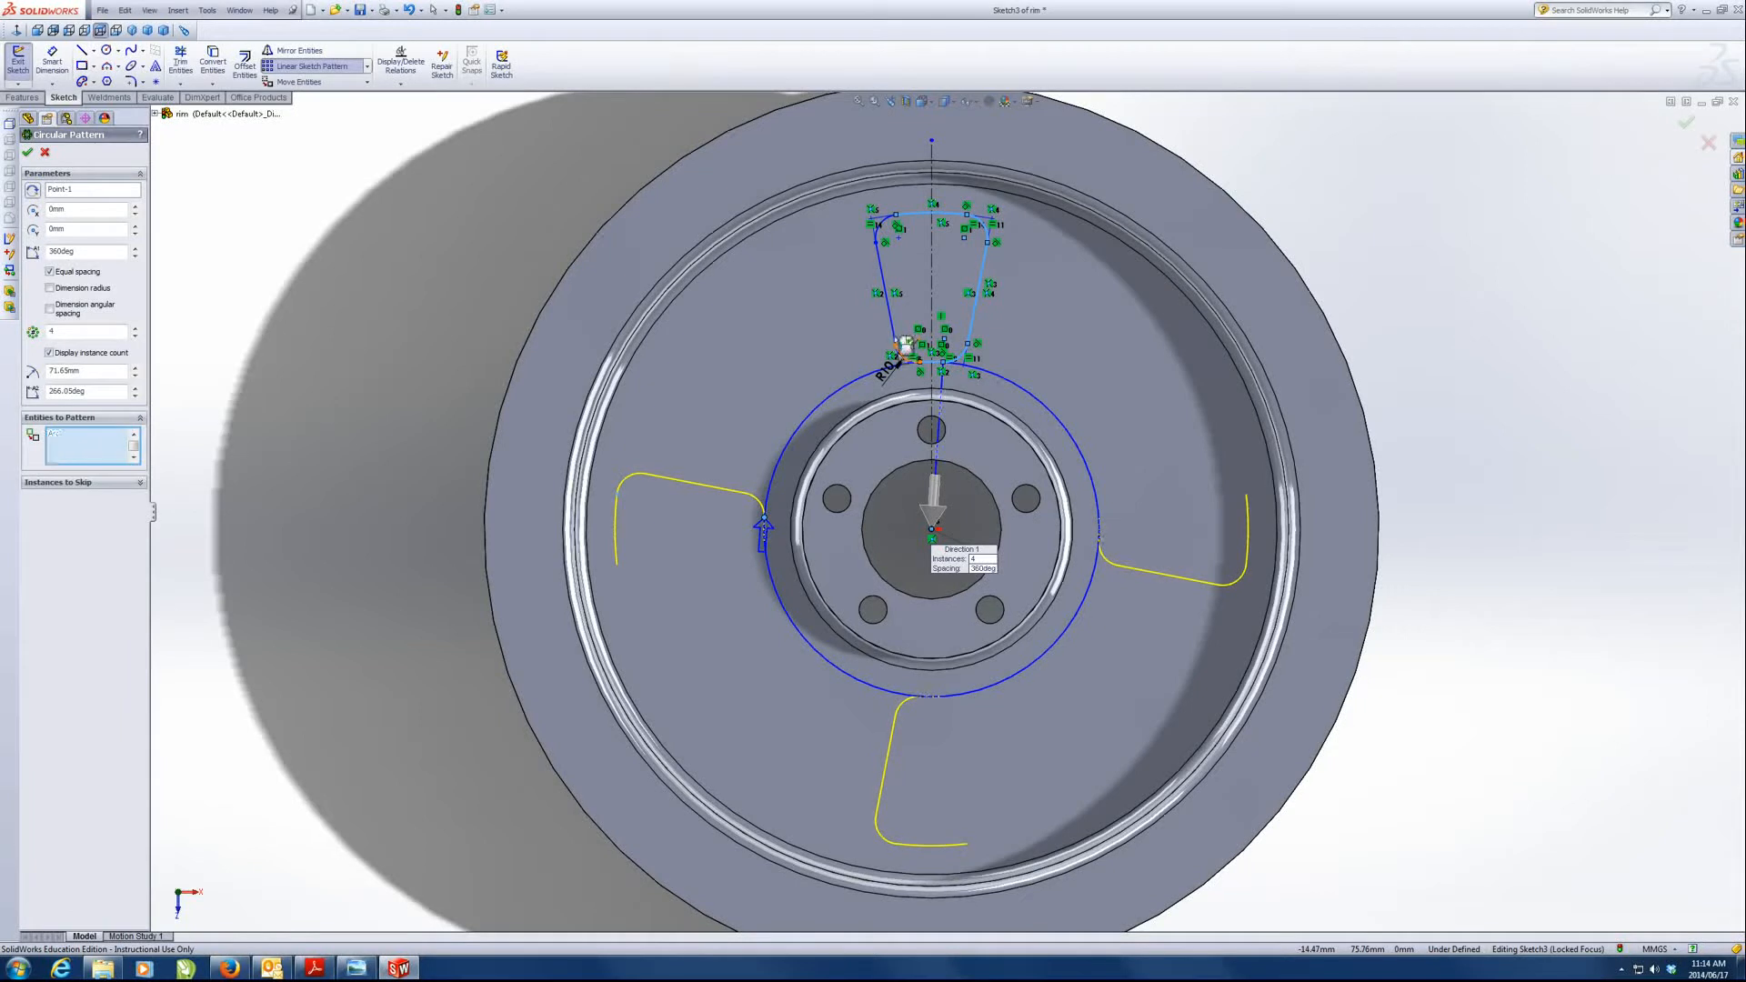
pyautogui.click(885, 287)
pyautogui.click(882, 226)
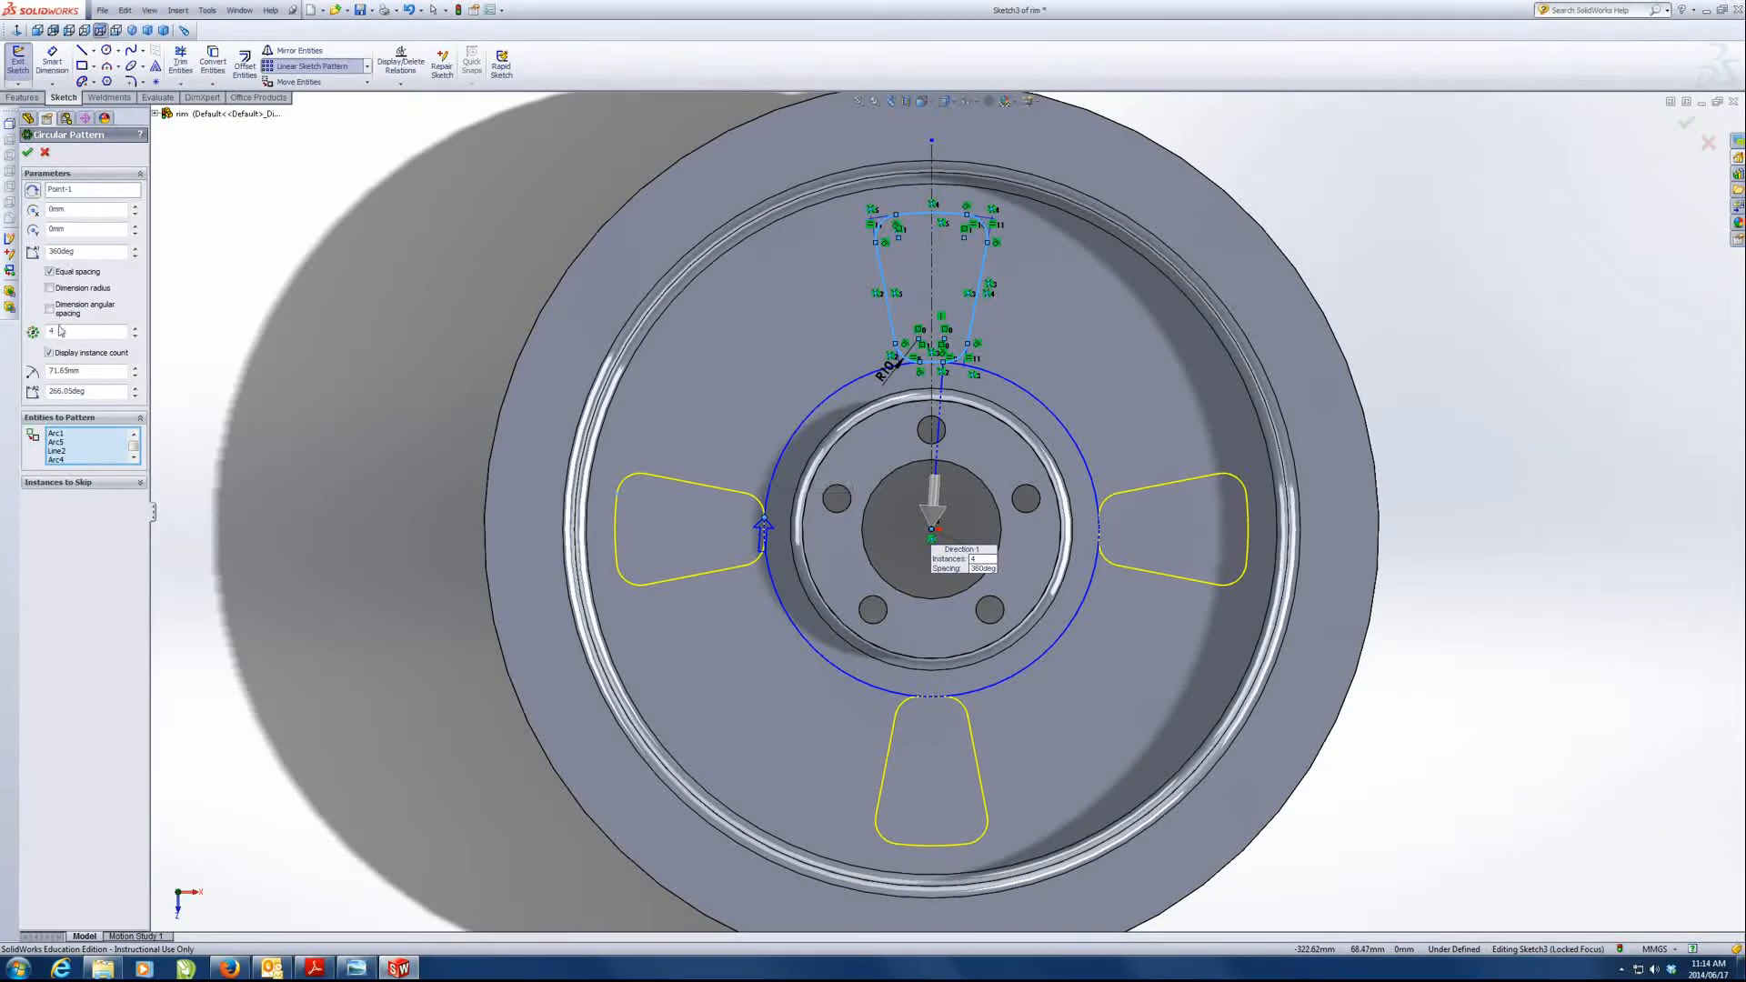
# - Set the circular sketch pattern to 11 equally spaced instances over 360 degrees and create it
pyautogui.click(135, 328)
pyautogui.click(136, 329)
pyautogui.click(136, 328)
pyautogui.click(135, 329)
pyautogui.click(136, 328)
pyautogui.click(136, 329)
pyautogui.click(135, 328)
pyautogui.click(136, 328)
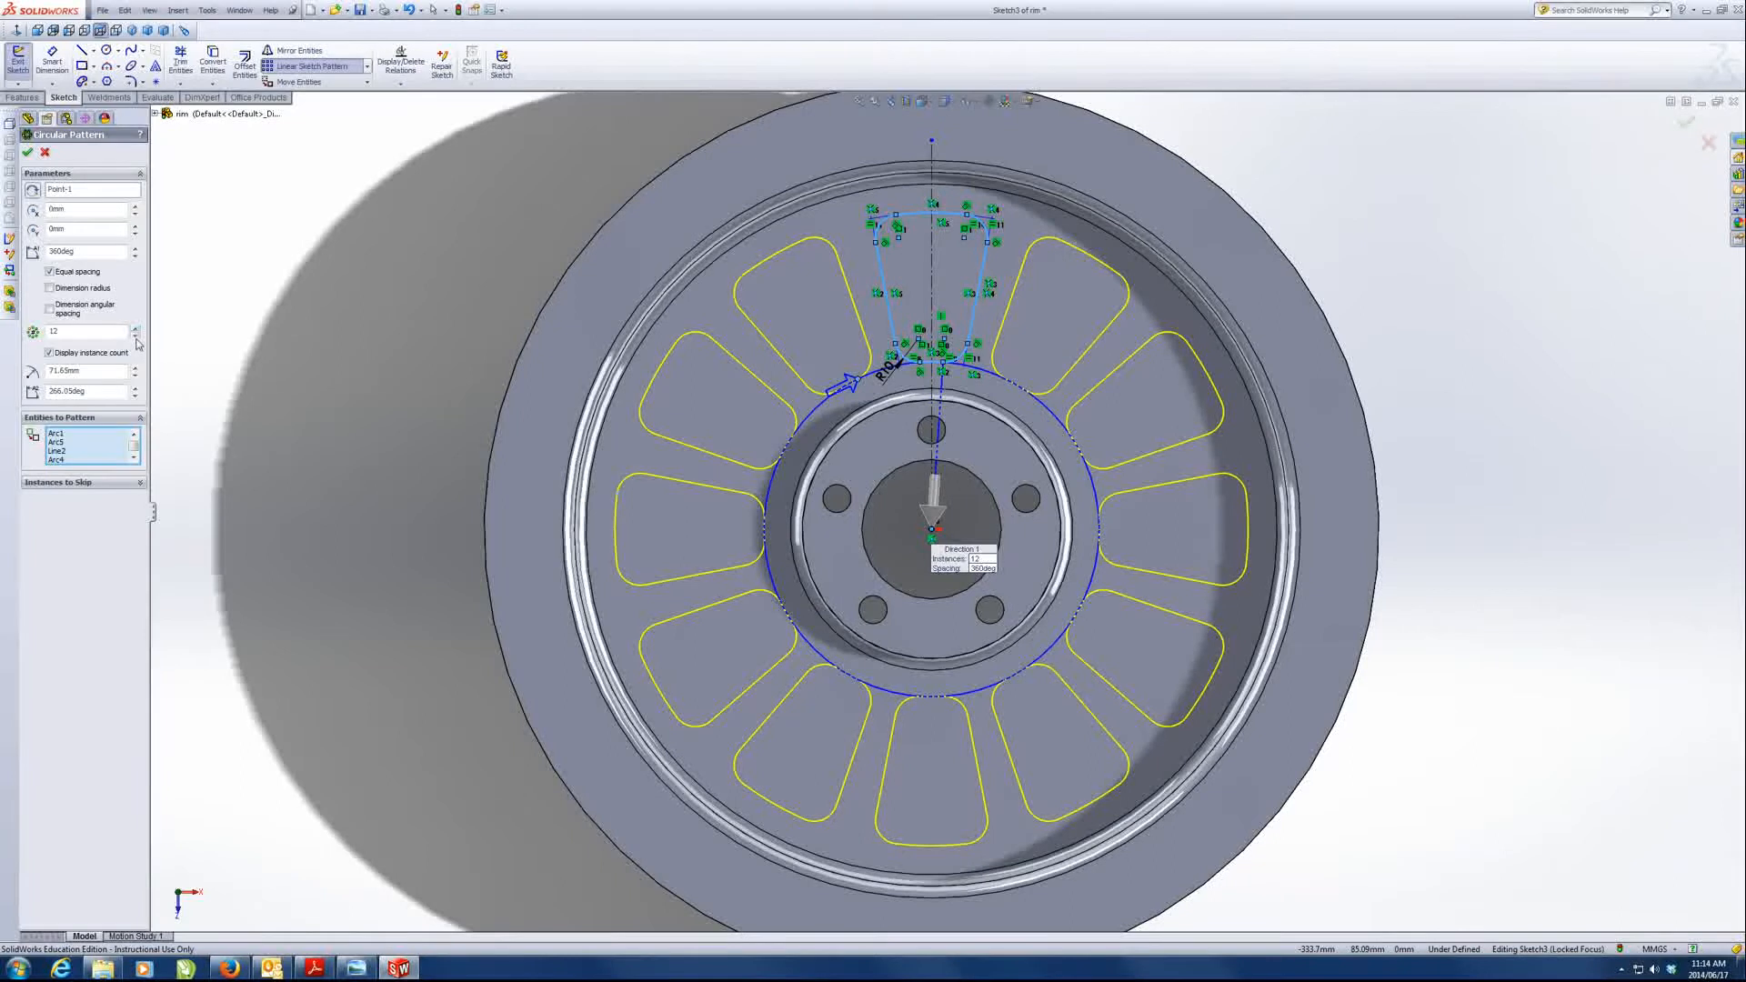
pyautogui.click(135, 335)
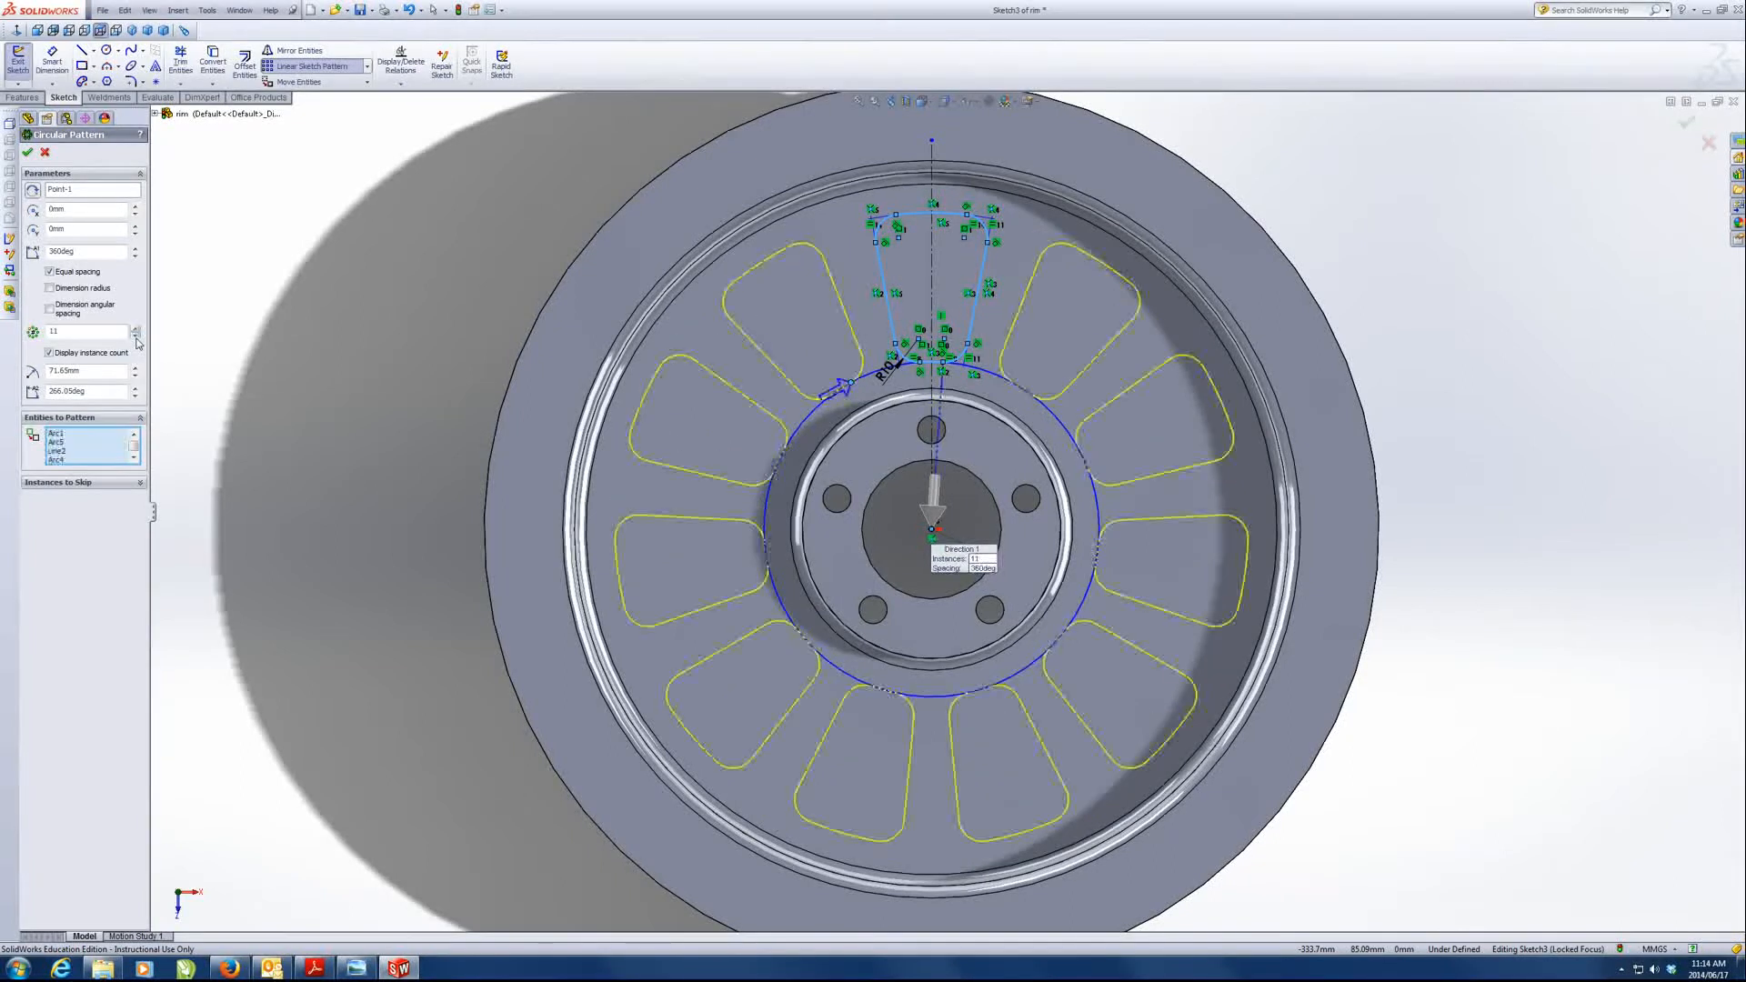
pyautogui.click(27, 152)
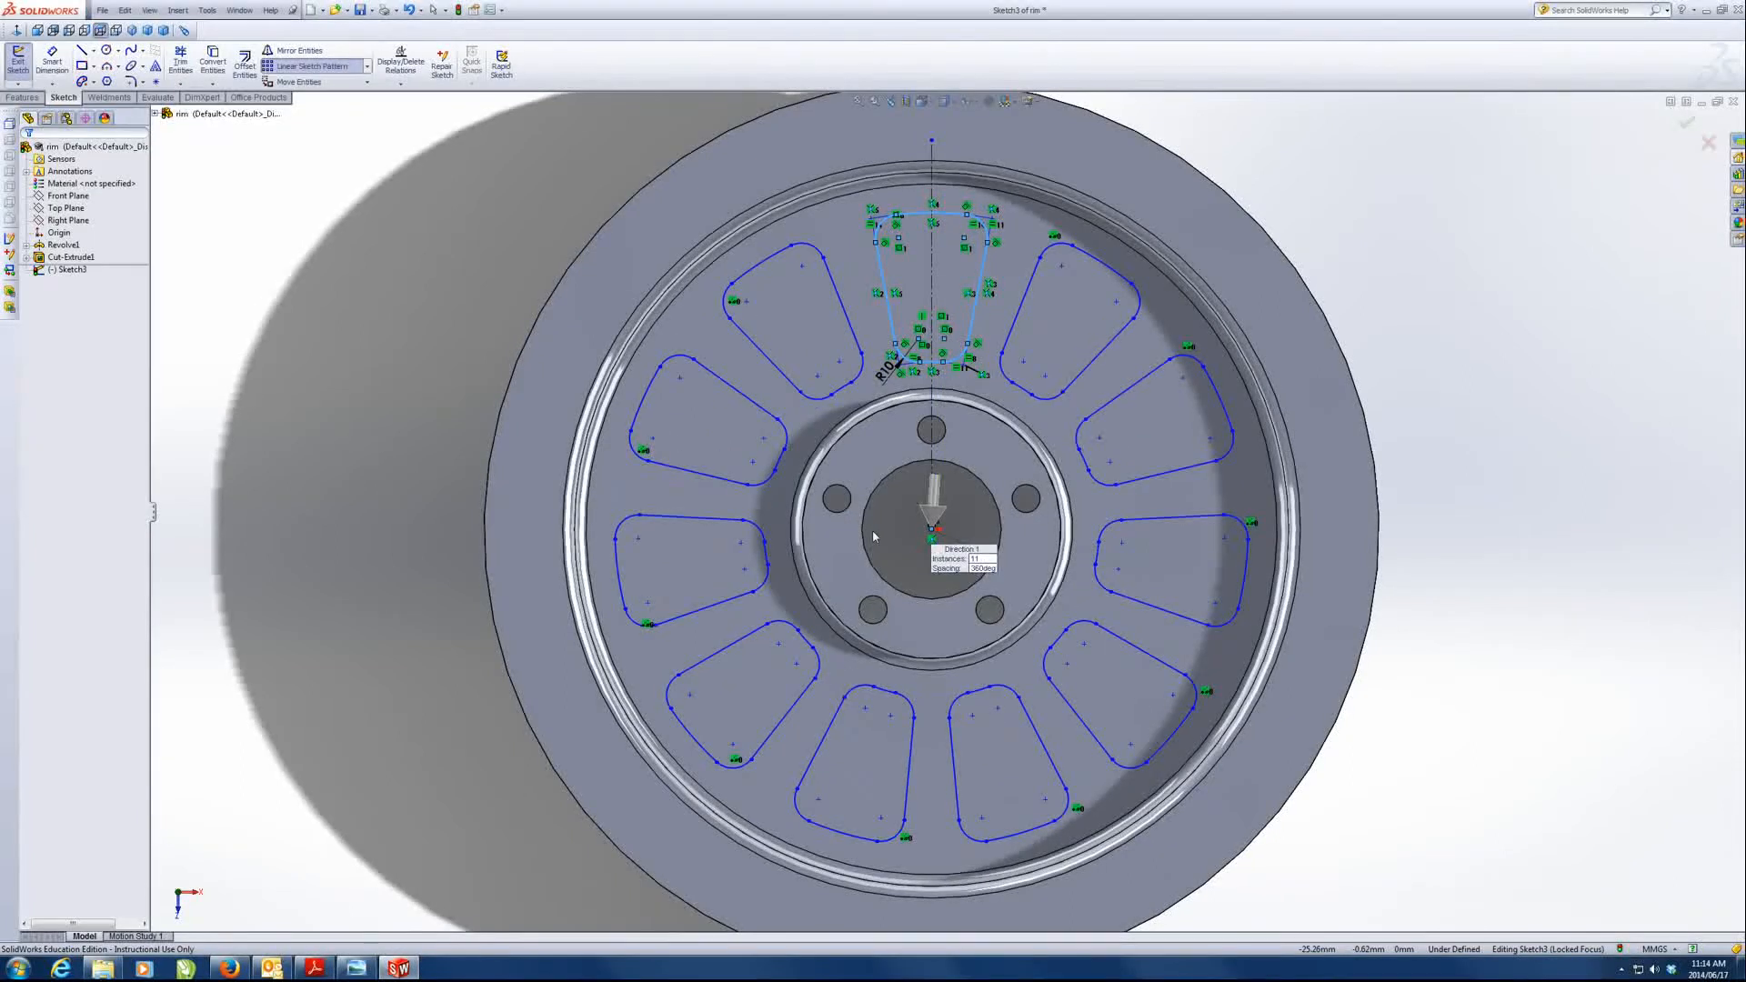
# - Cut the patterned cutout profiles through the web with a Through All extruded cut and view the whole wheel at an angle
pyautogui.click(21, 98)
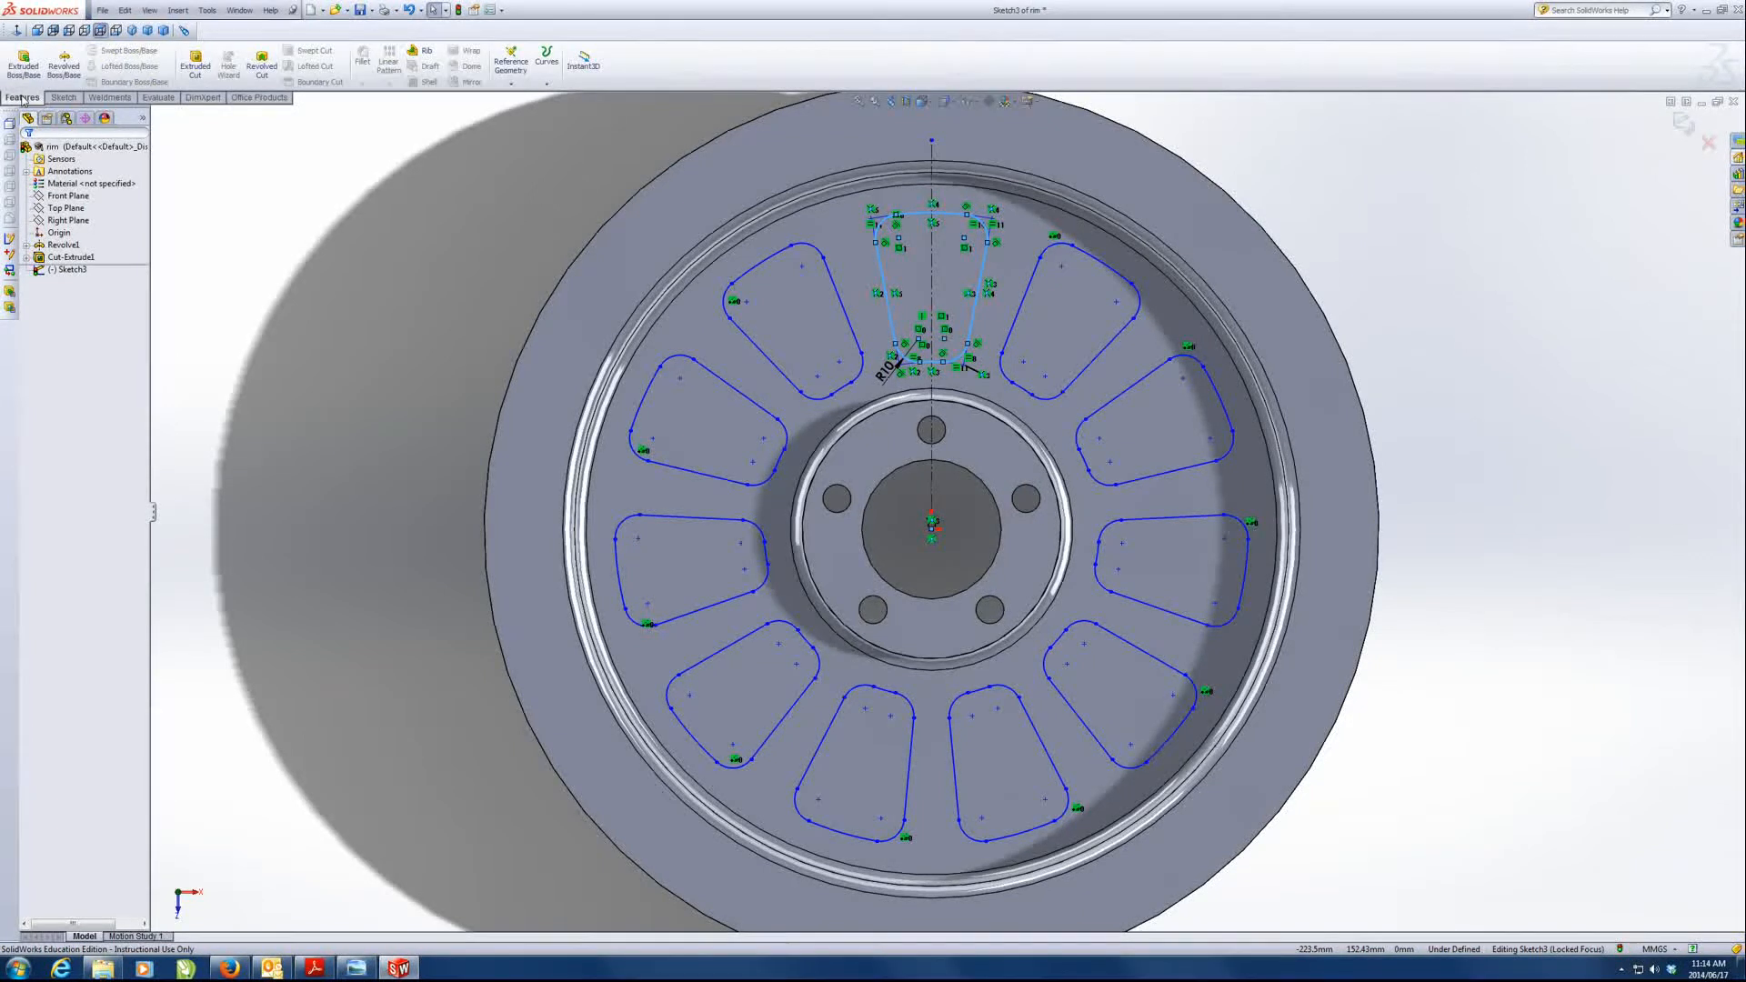
pyautogui.click(195, 61)
pyautogui.click(91, 231)
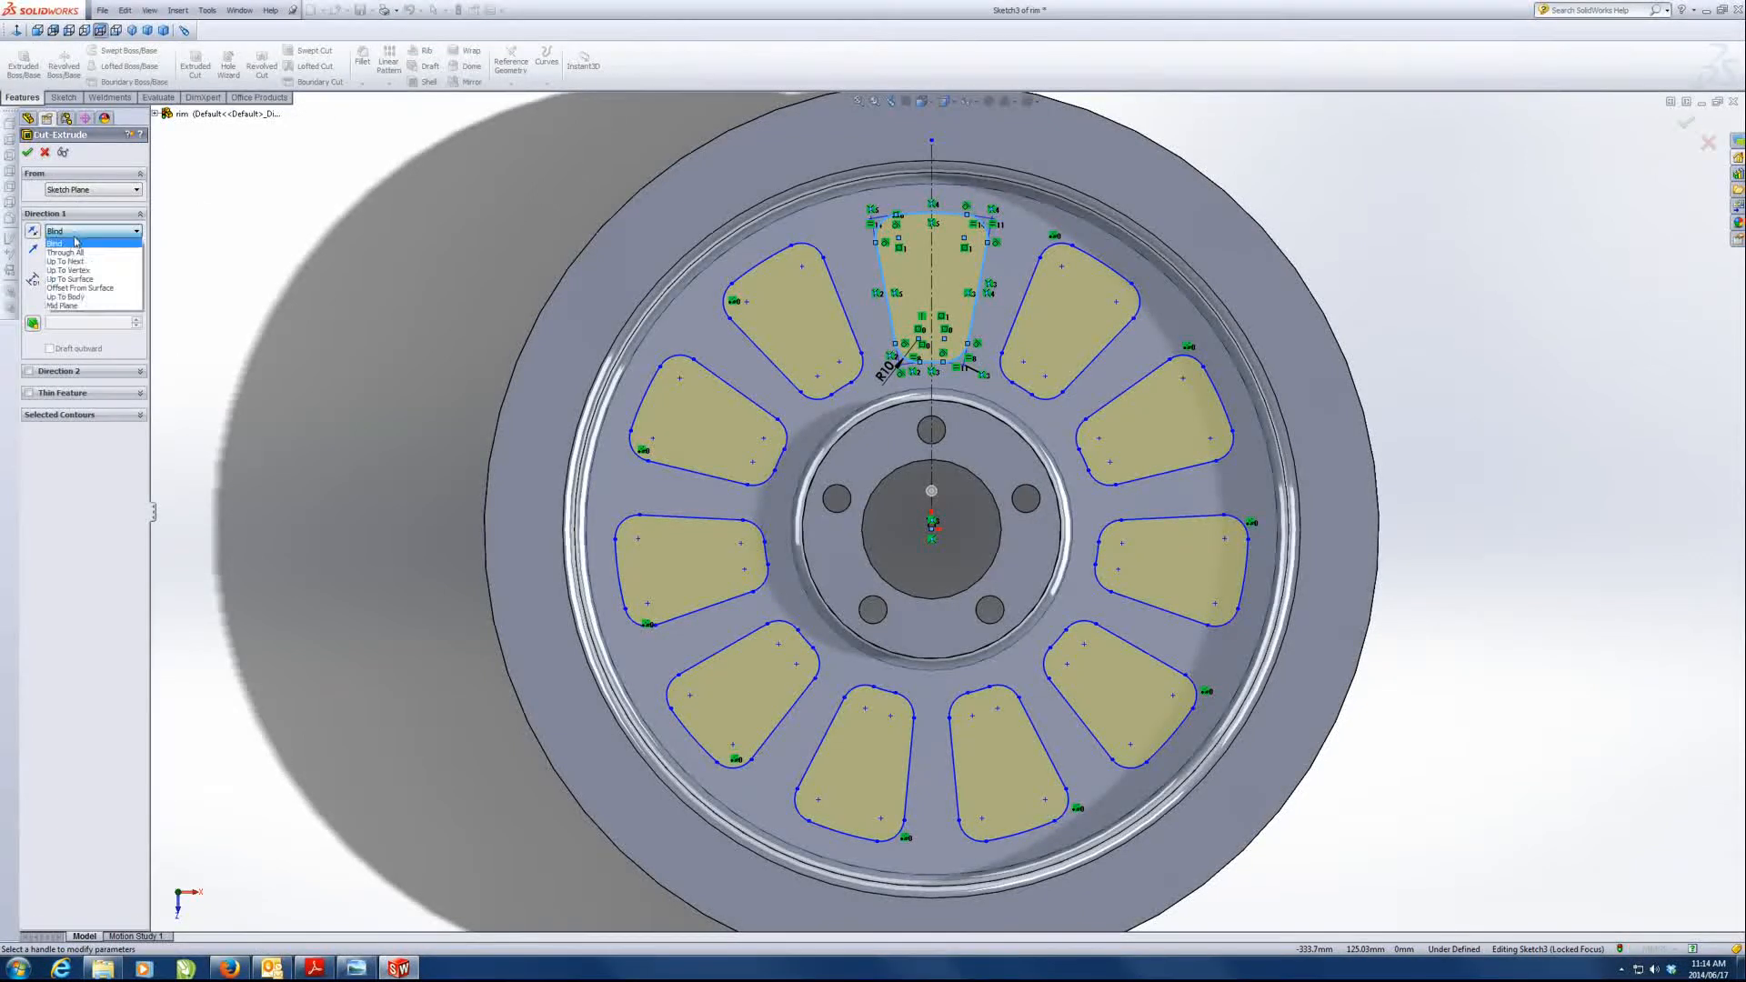
pyautogui.click(73, 250)
pyautogui.click(26, 153)
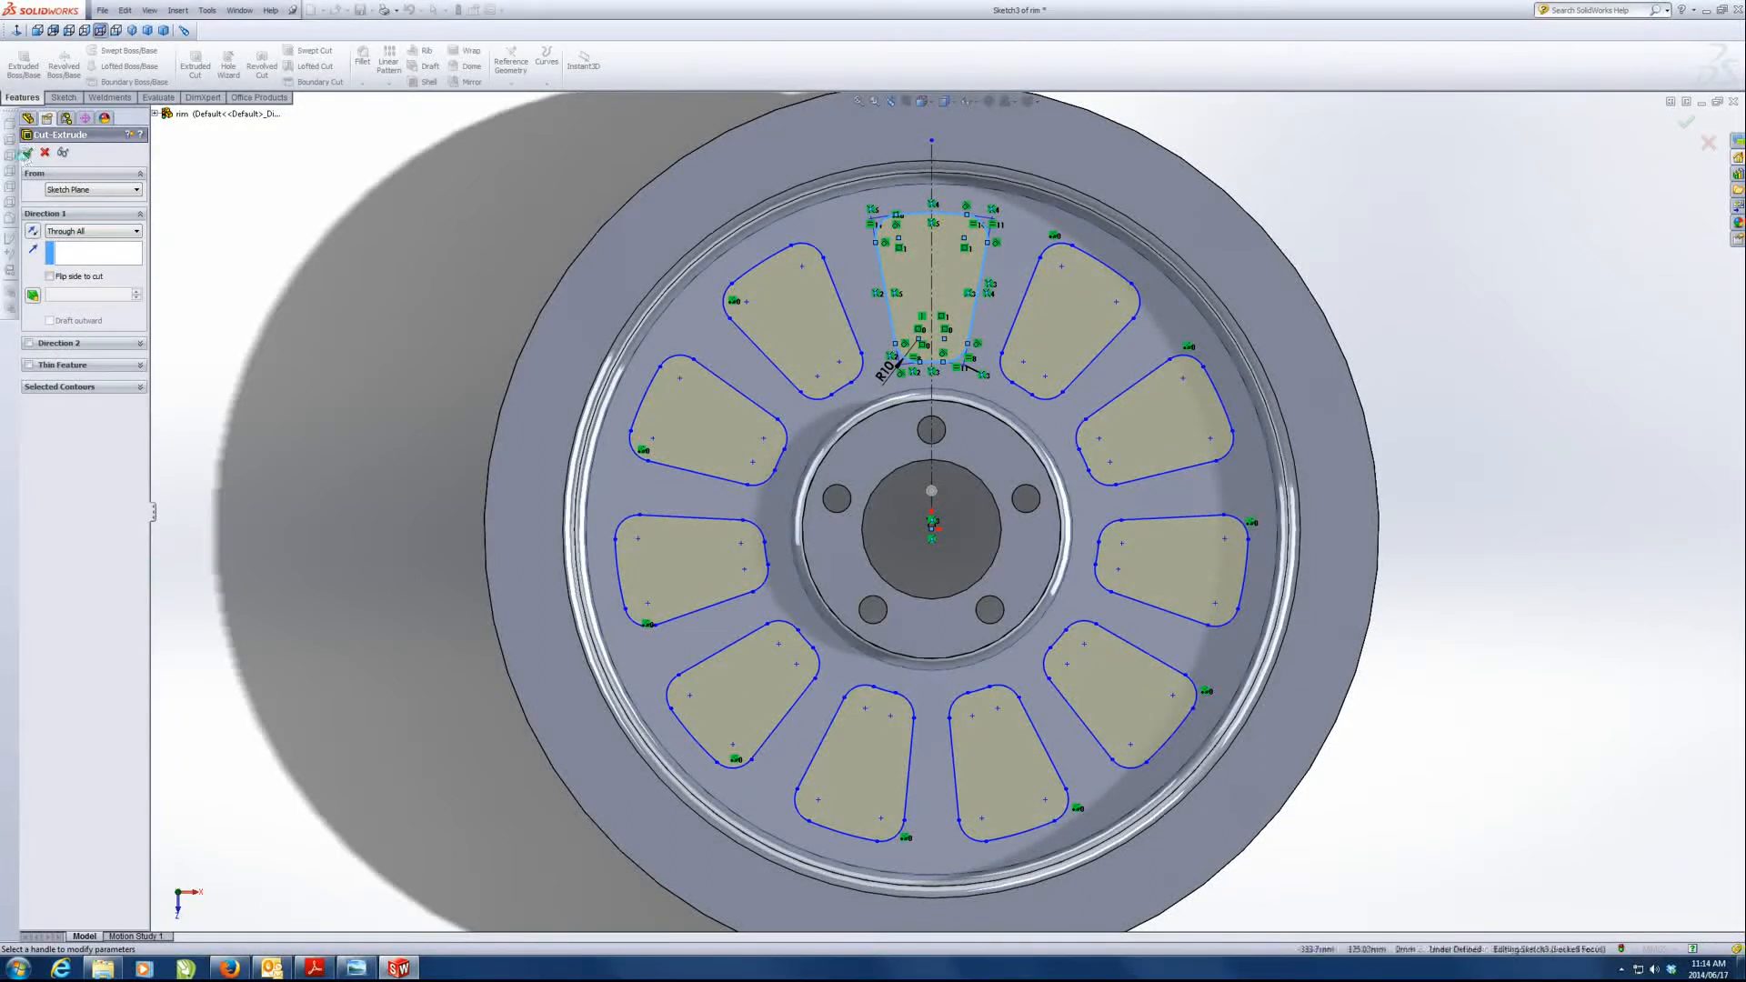
pyautogui.press('f')
pyautogui.moveTo(818, 282)
pyautogui.mouseDown(button='middle')
pyautogui.moveTo(1142, 286)
pyautogui.moveTo(1132, 470)
pyautogui.moveTo(1024, 342)
pyautogui.moveTo(913, 577)
pyautogui.moveTo(984, 347)
pyautogui.mouseUp(button='middle')
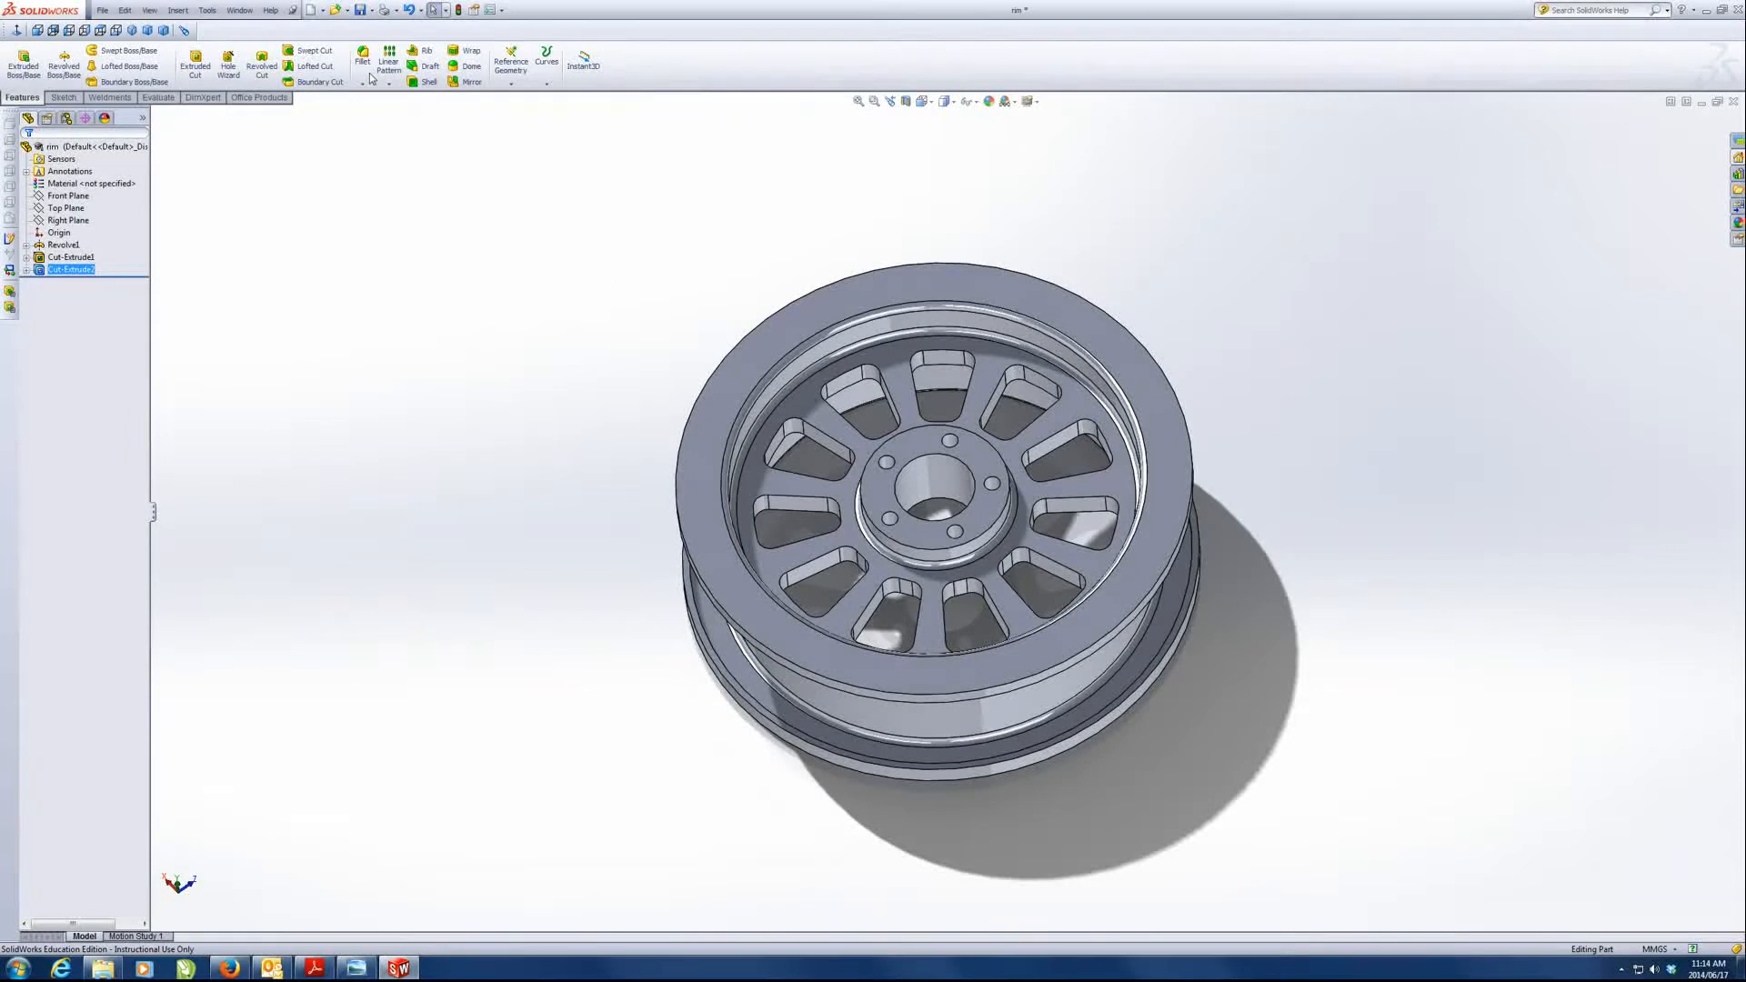
pyautogui.click(55, 98)
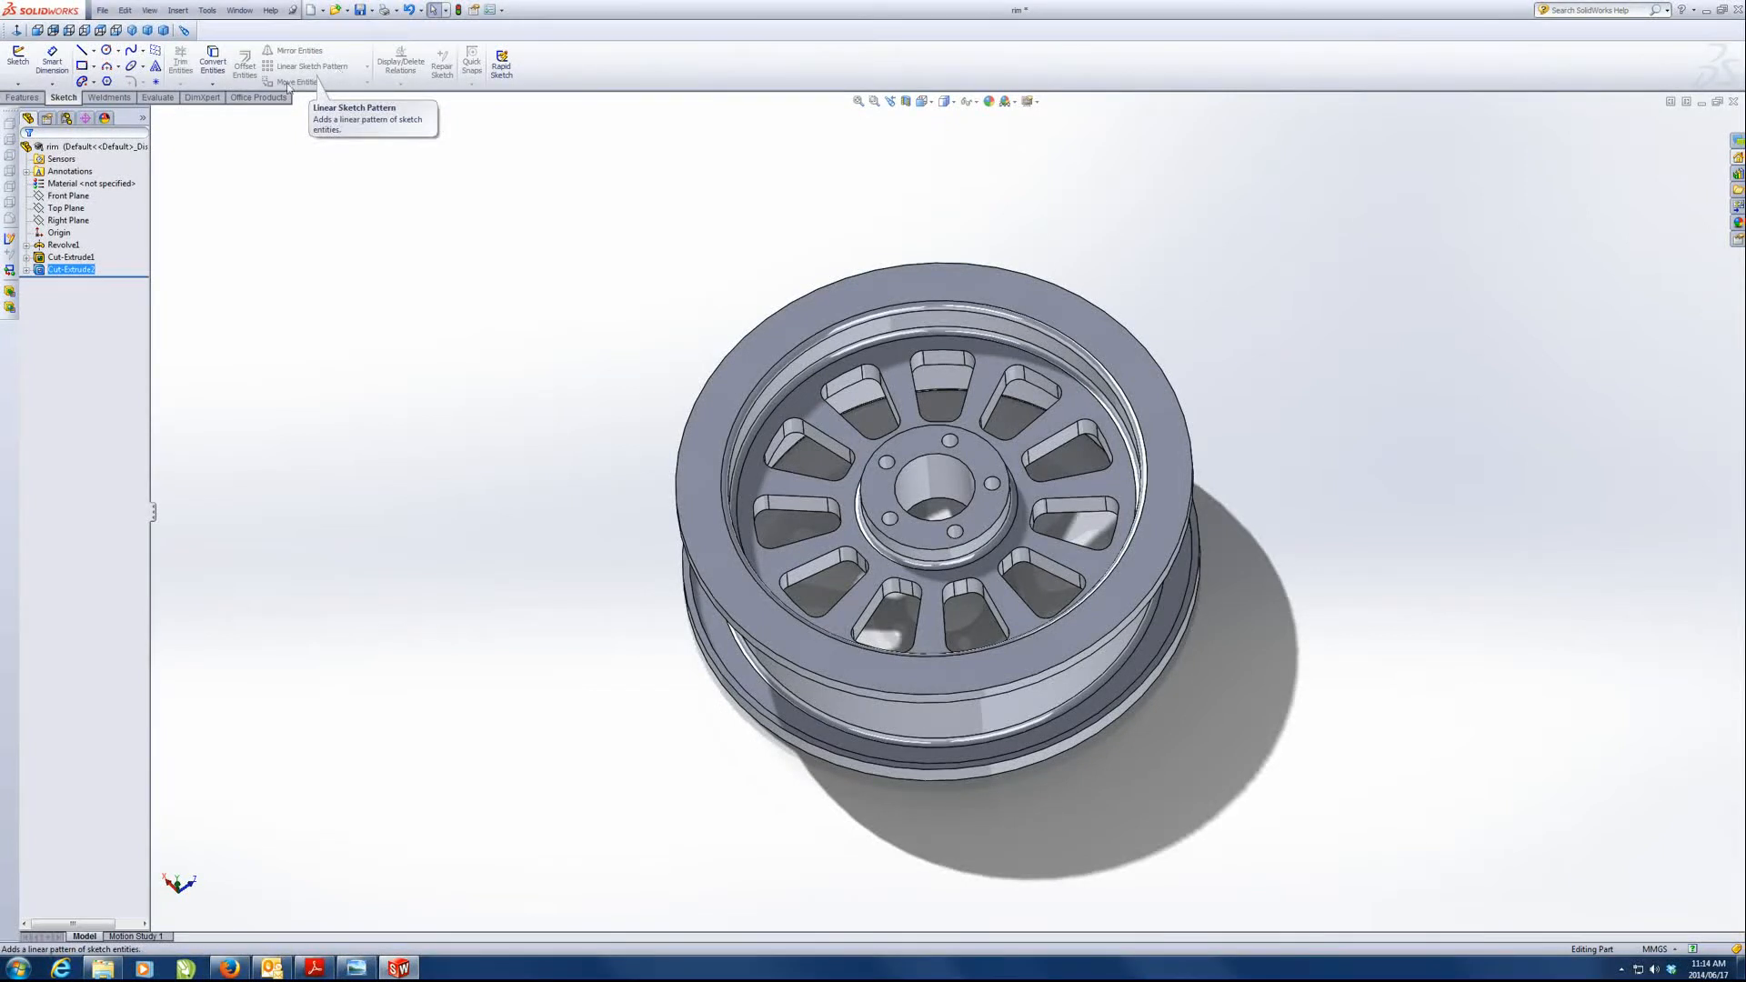
pyautogui.click(22, 98)
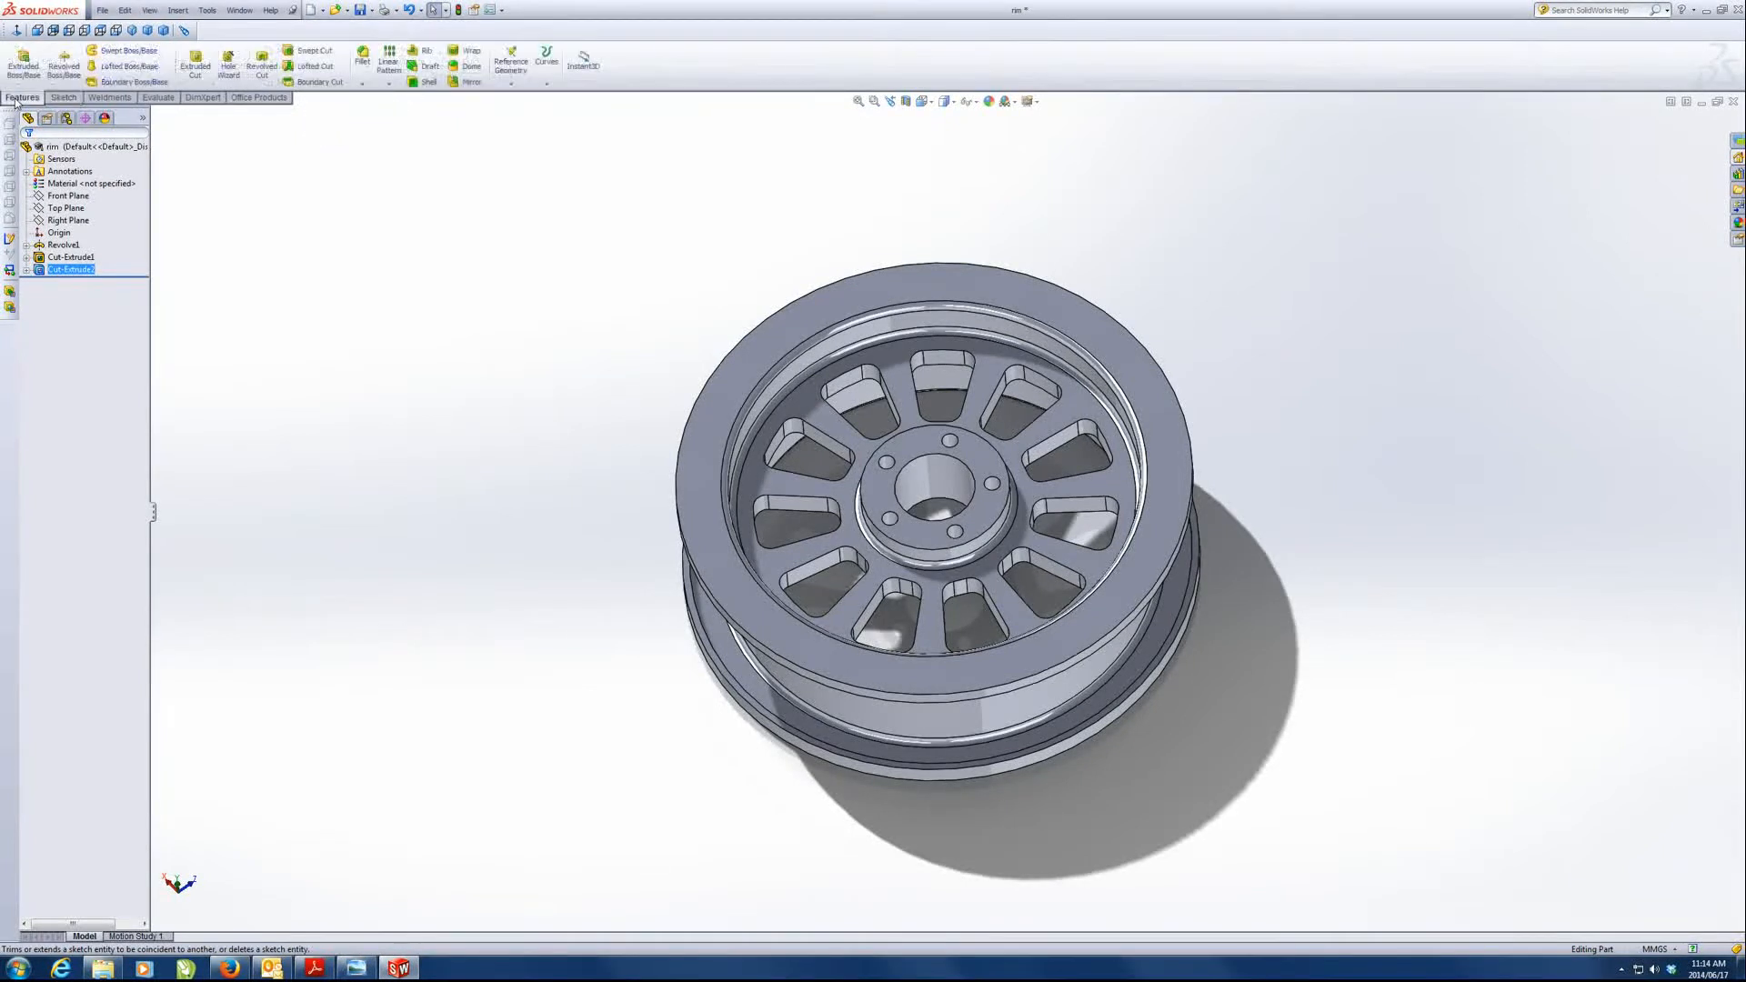
pyautogui.click(389, 84)
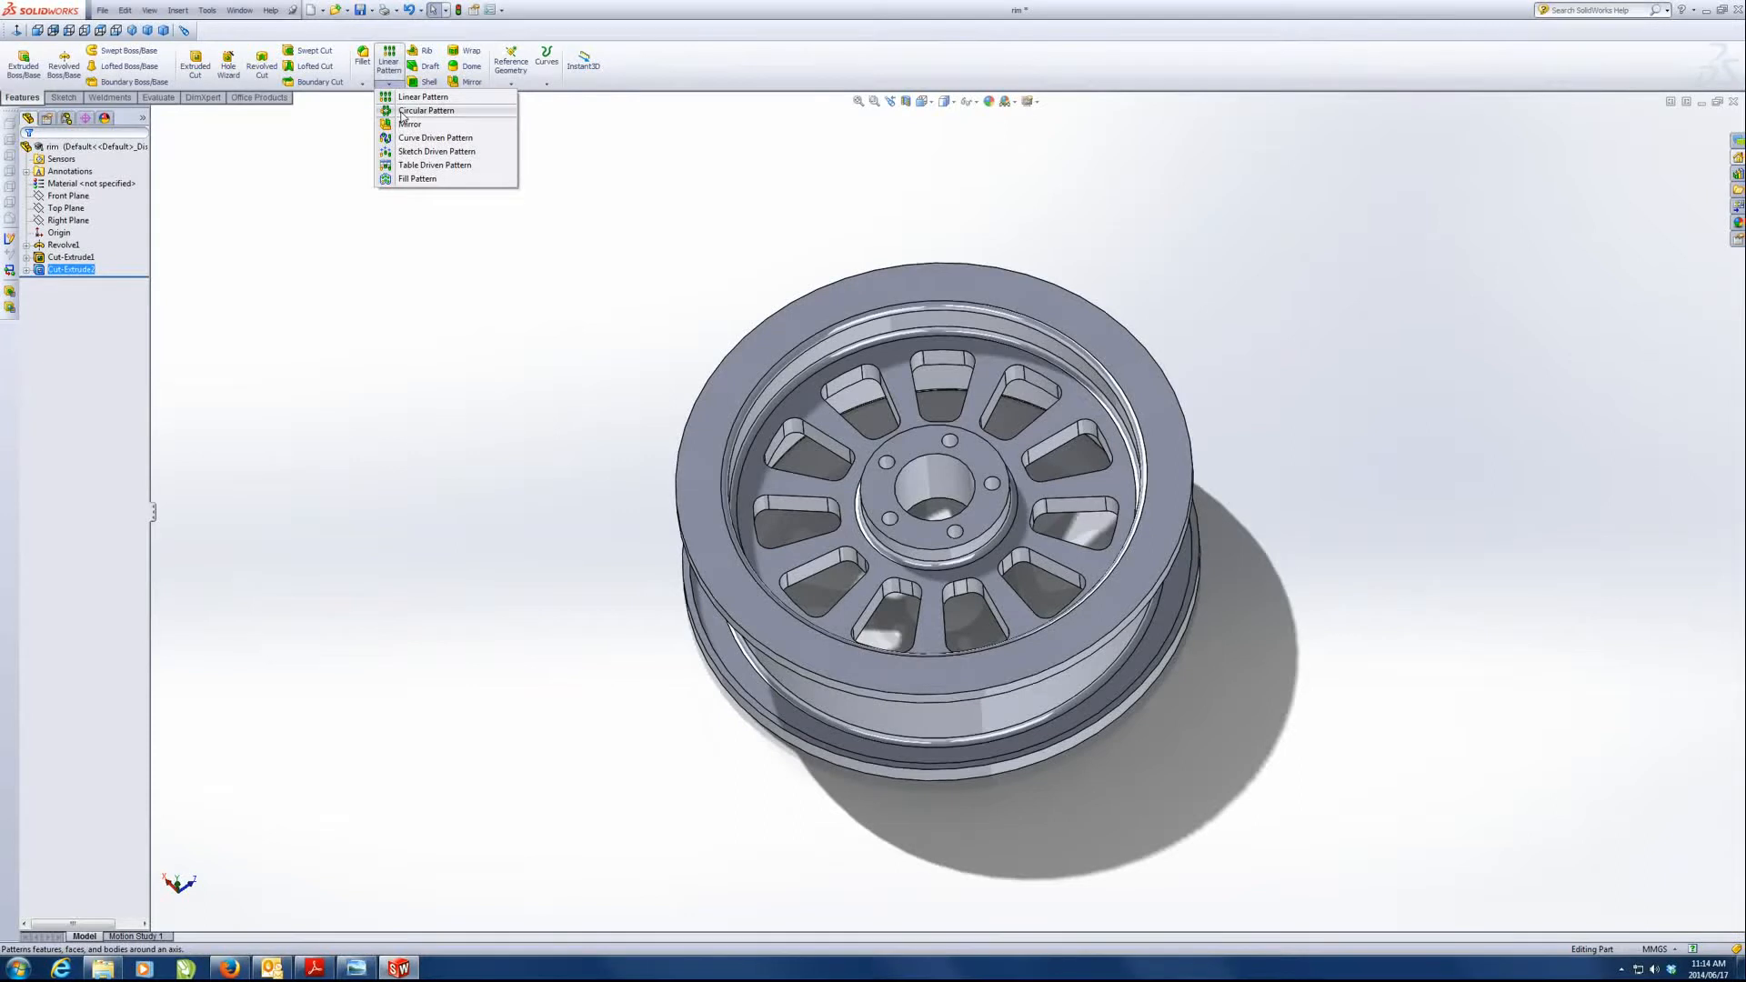
pyautogui.click(403, 110)
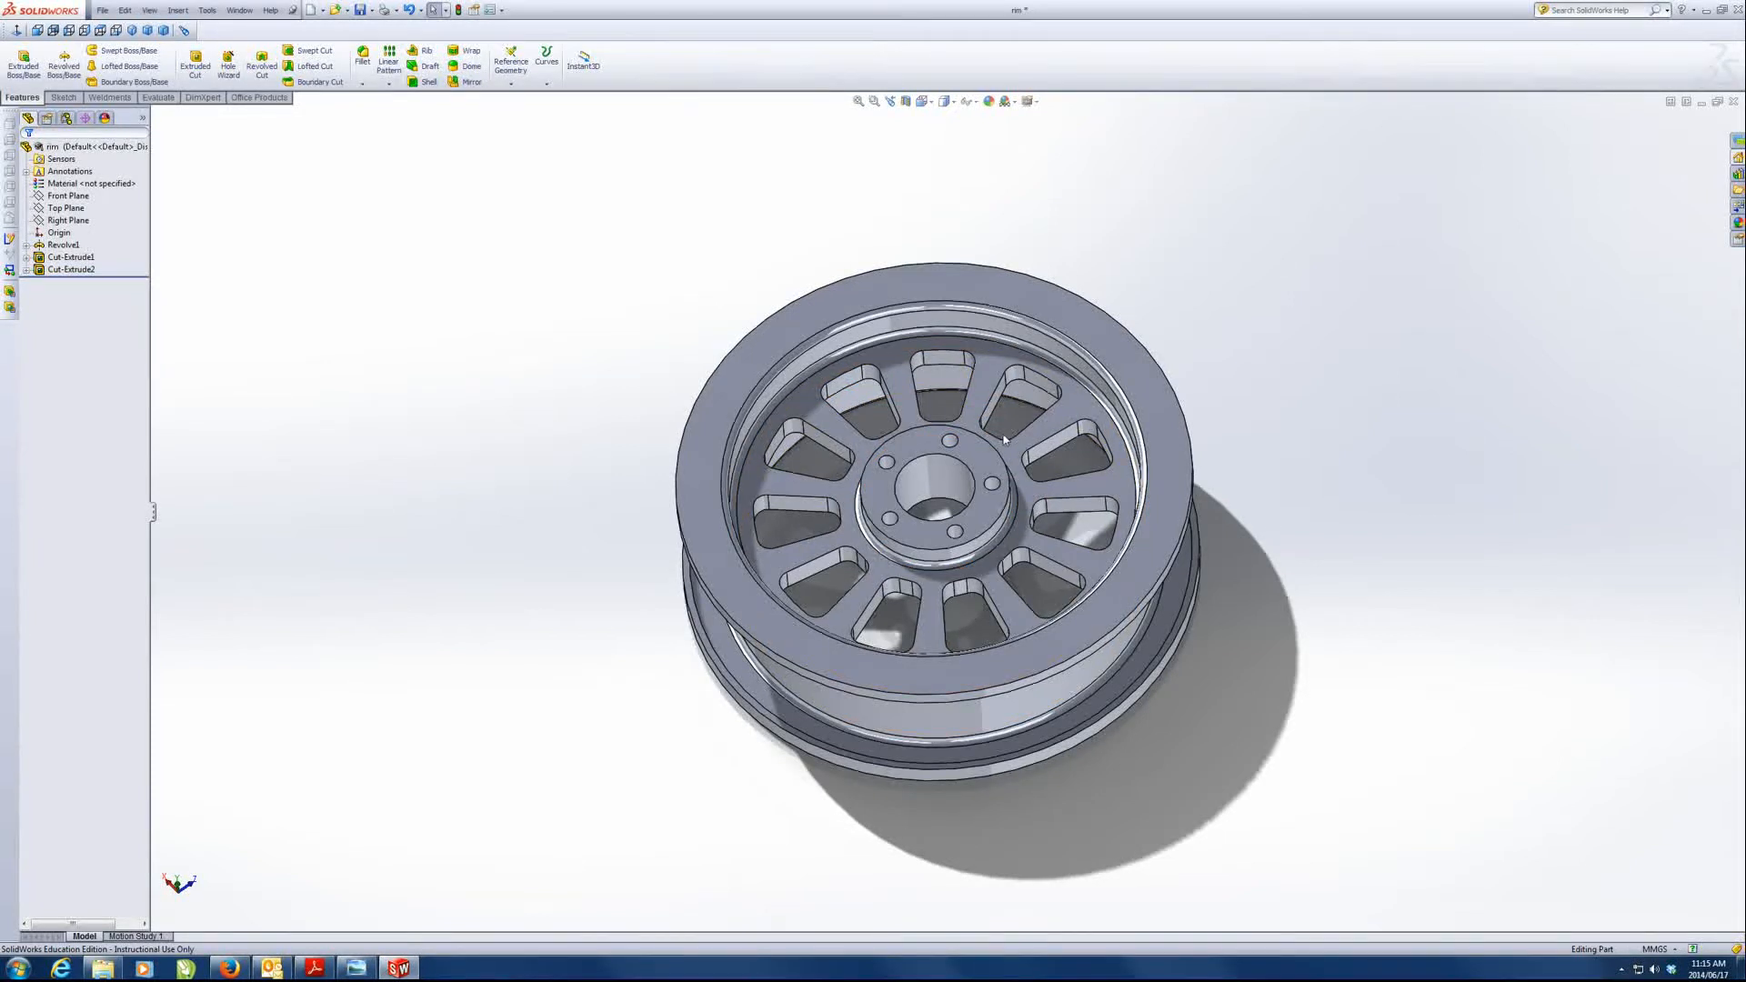
pyautogui.click(391, 85)
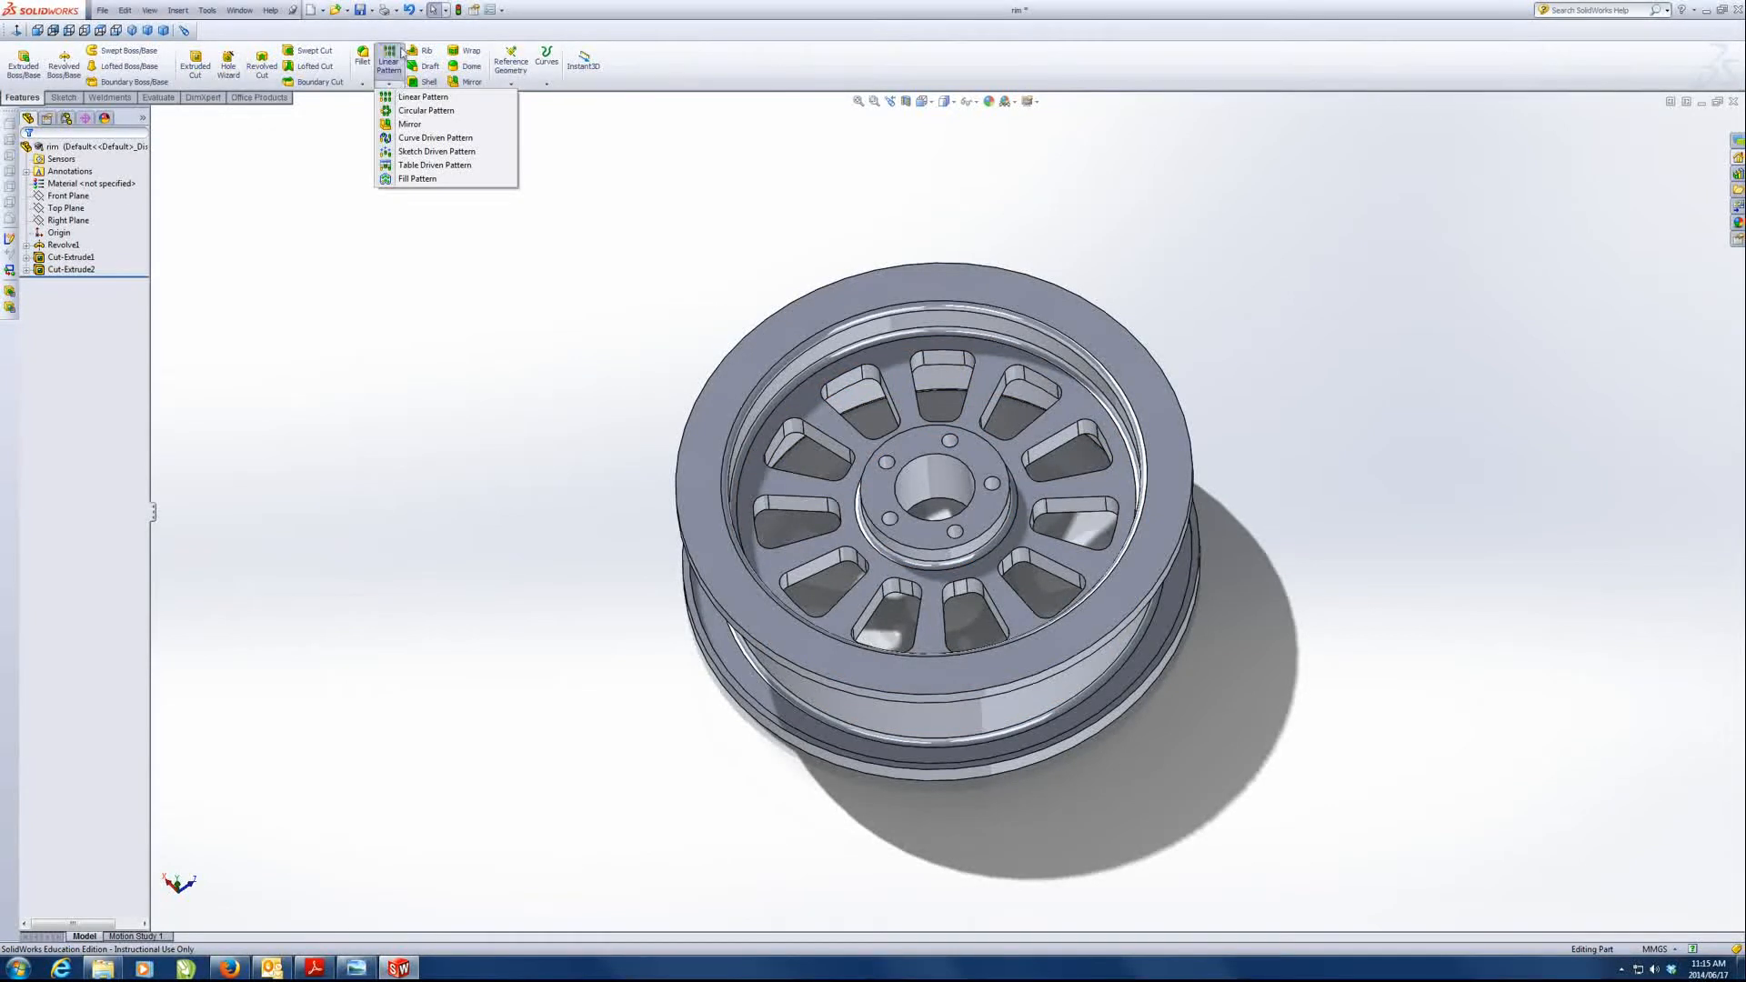
pyautogui.click(370, 233)
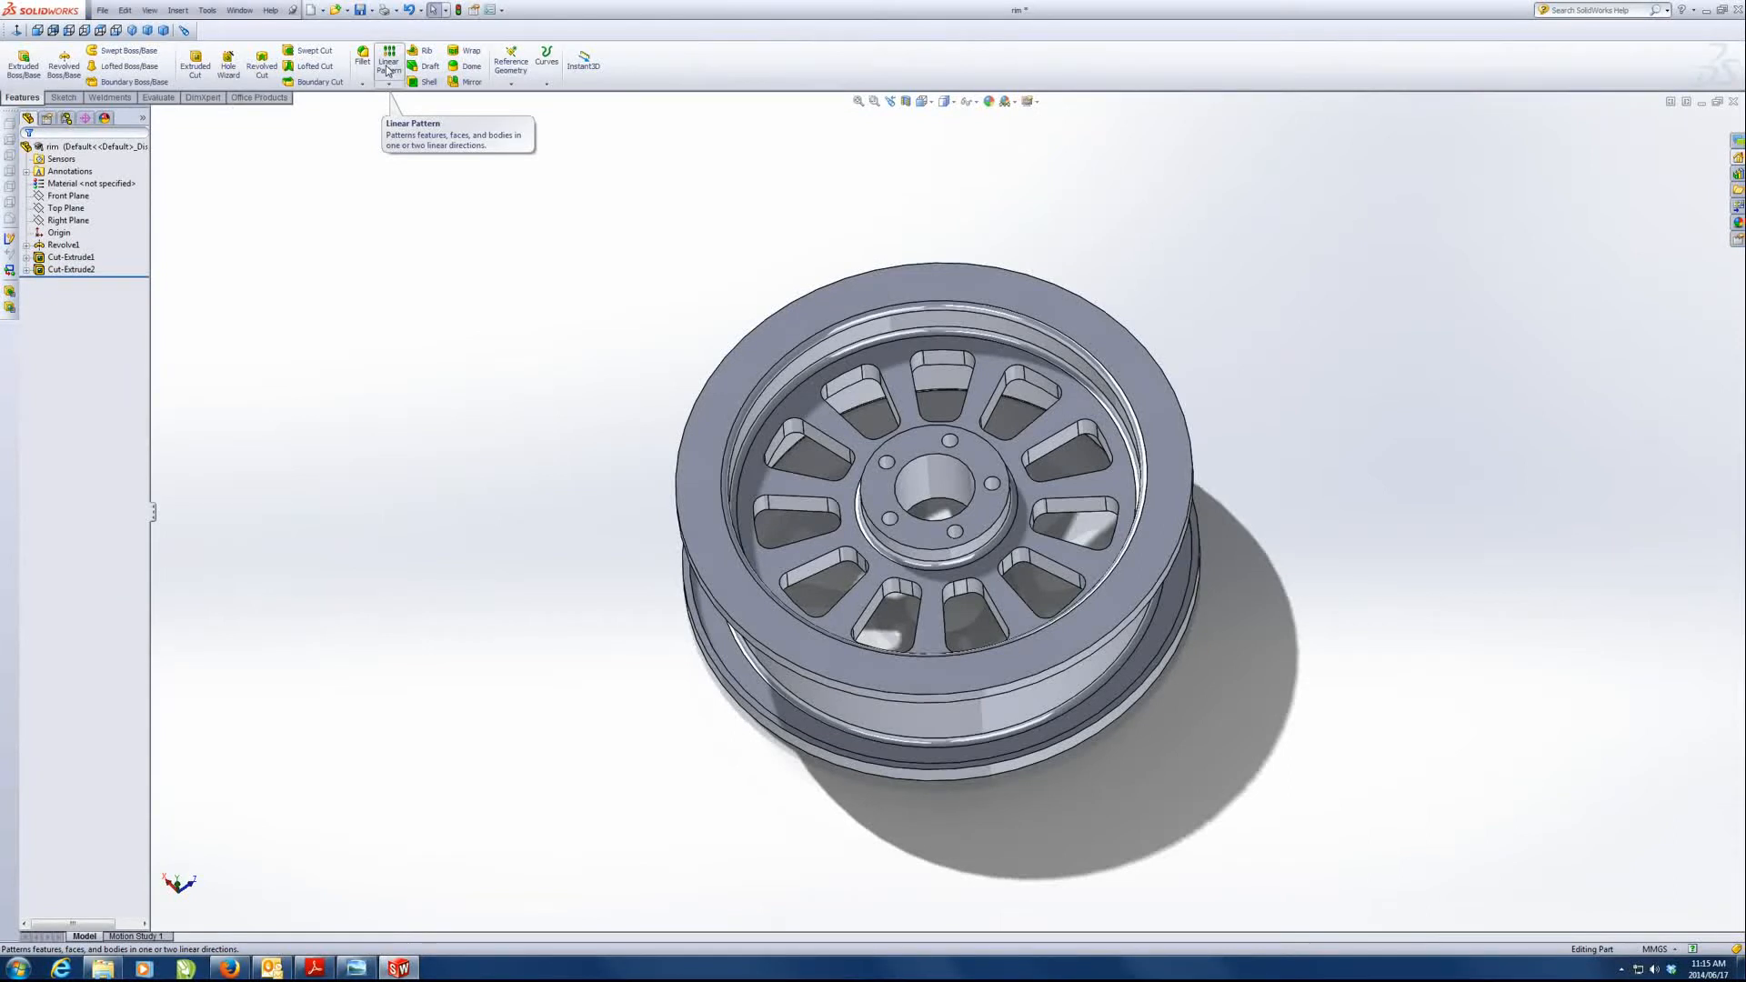
pyautogui.click(83, 270)
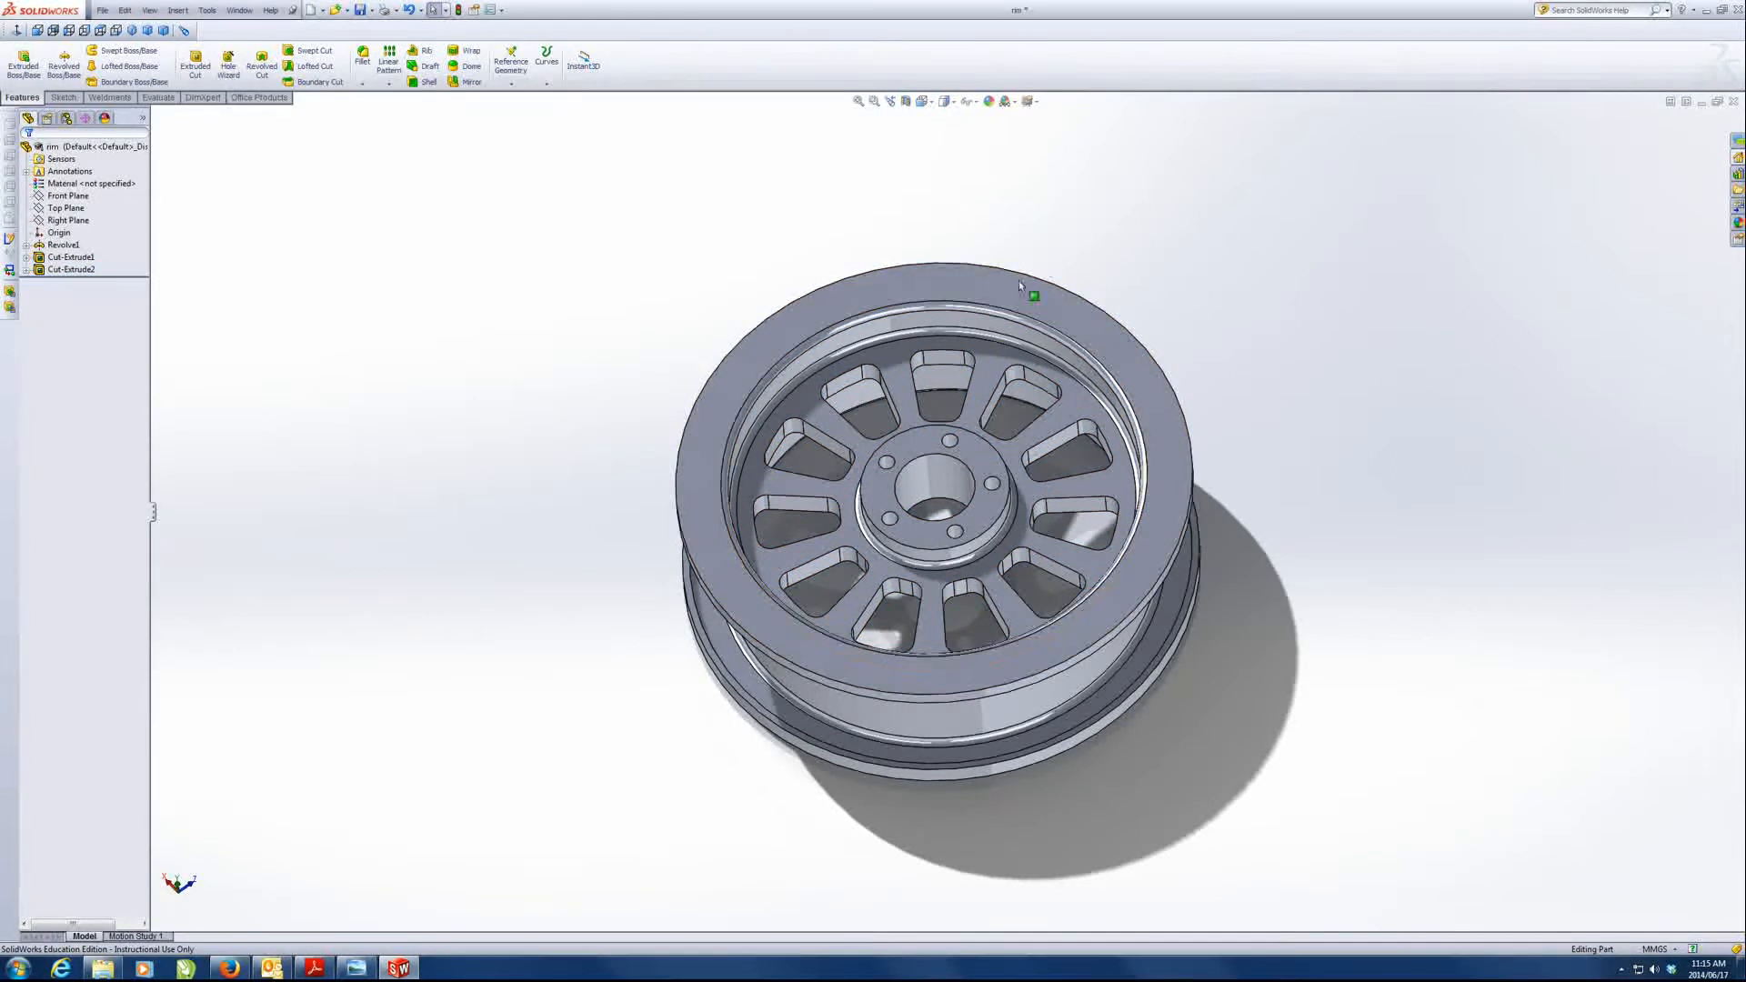
pyautogui.moveTo(989, 469); pyautogui.dragTo(980, 368, button='middle')
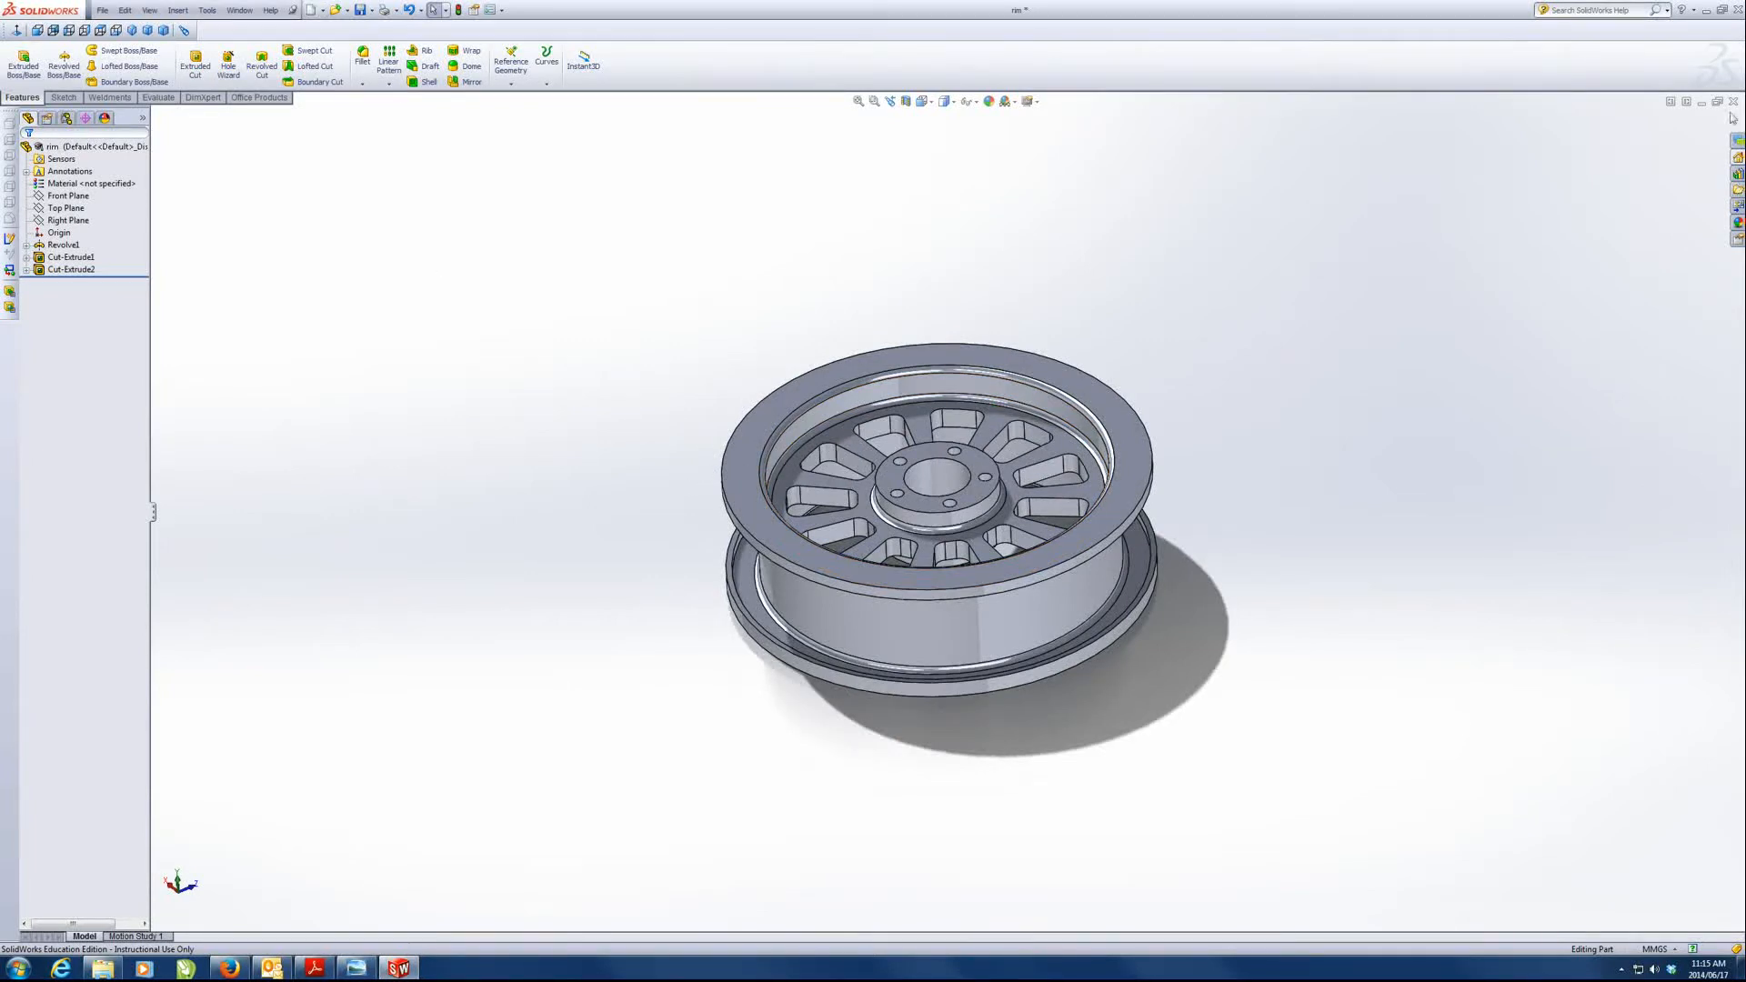
# - Minimise the rim part's window and create a new part document
pyautogui.click(1701, 102)
pyautogui.click(104, 10)
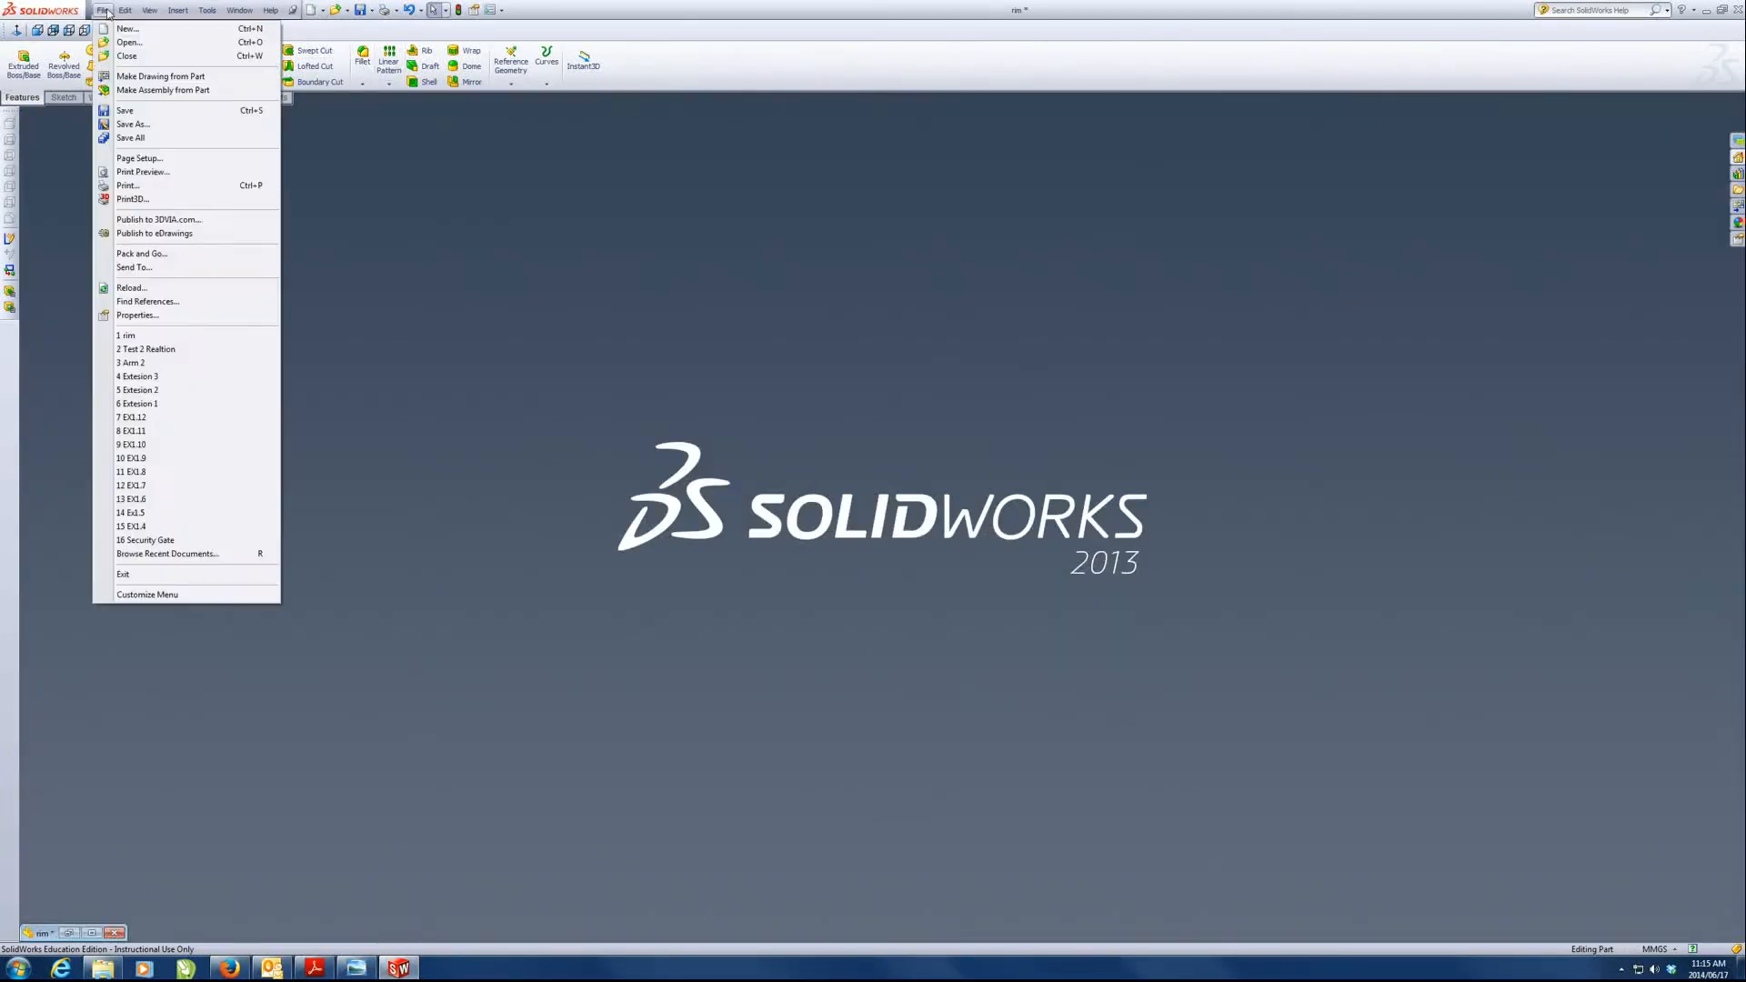
pyautogui.click(126, 29)
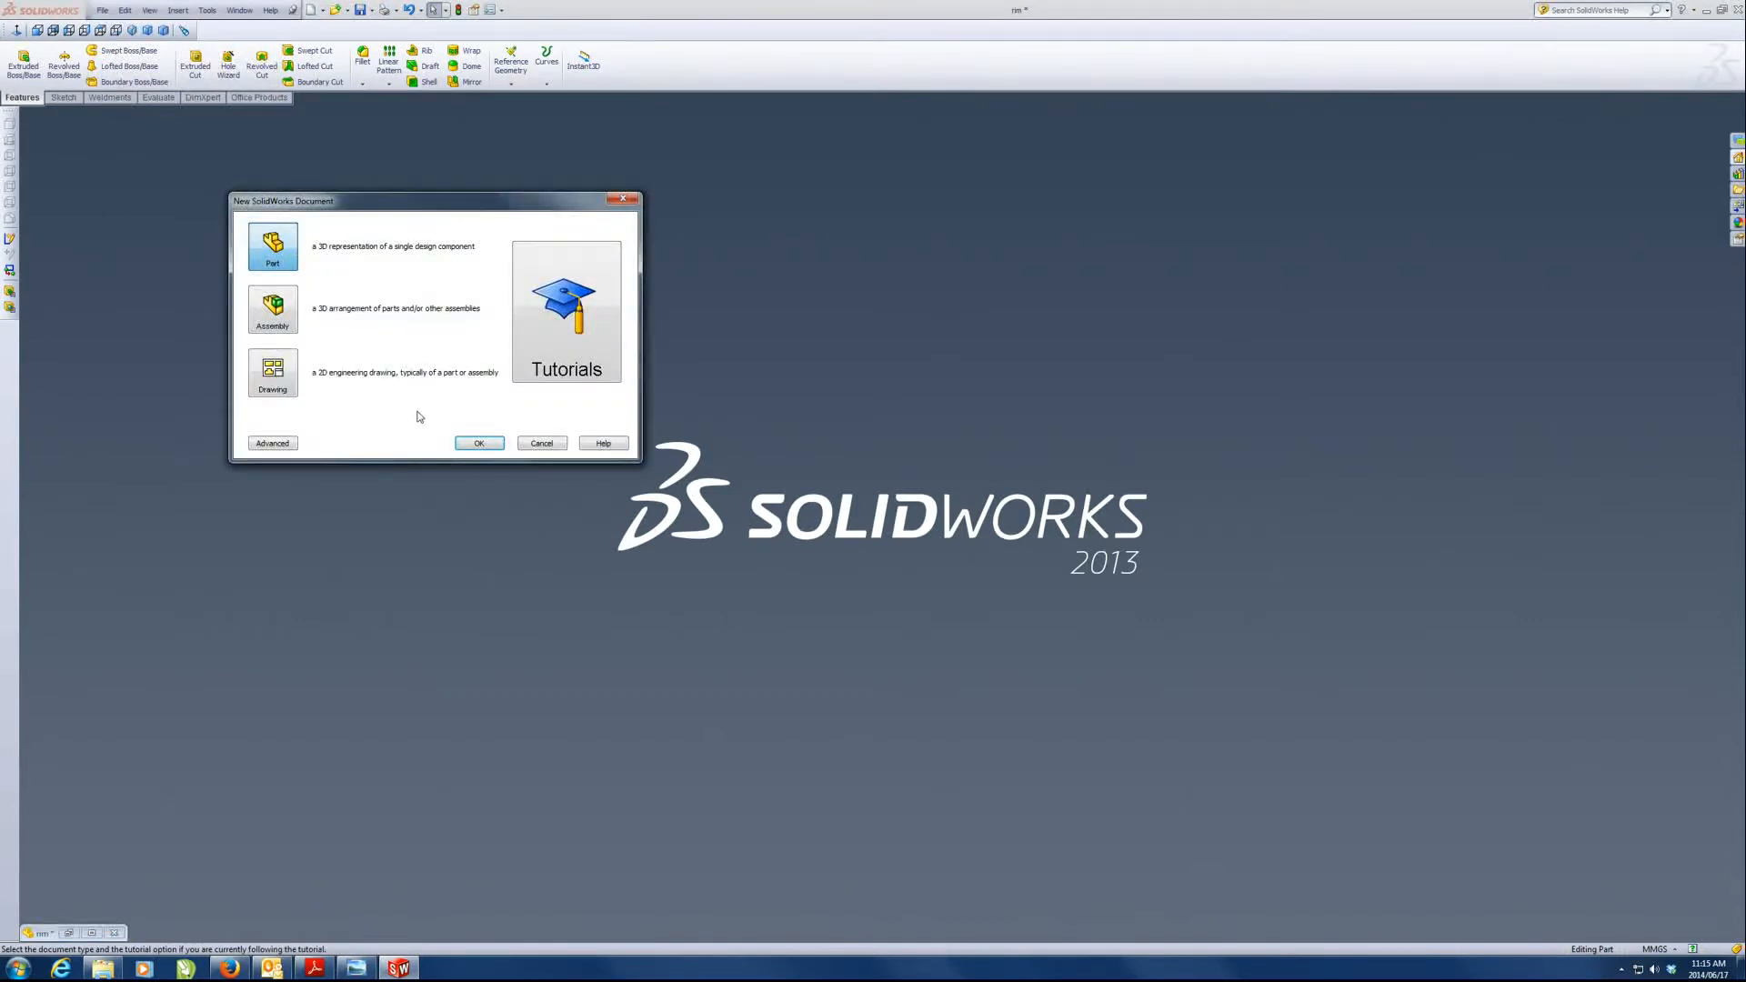
pyautogui.click(479, 443)
# - Sketch a corner rectangle on the Top Plane, starting at the origin
pyautogui.click(57, 198)
pyautogui.click(63, 207)
pyautogui.click(68, 187)
pyautogui.click(88, 66)
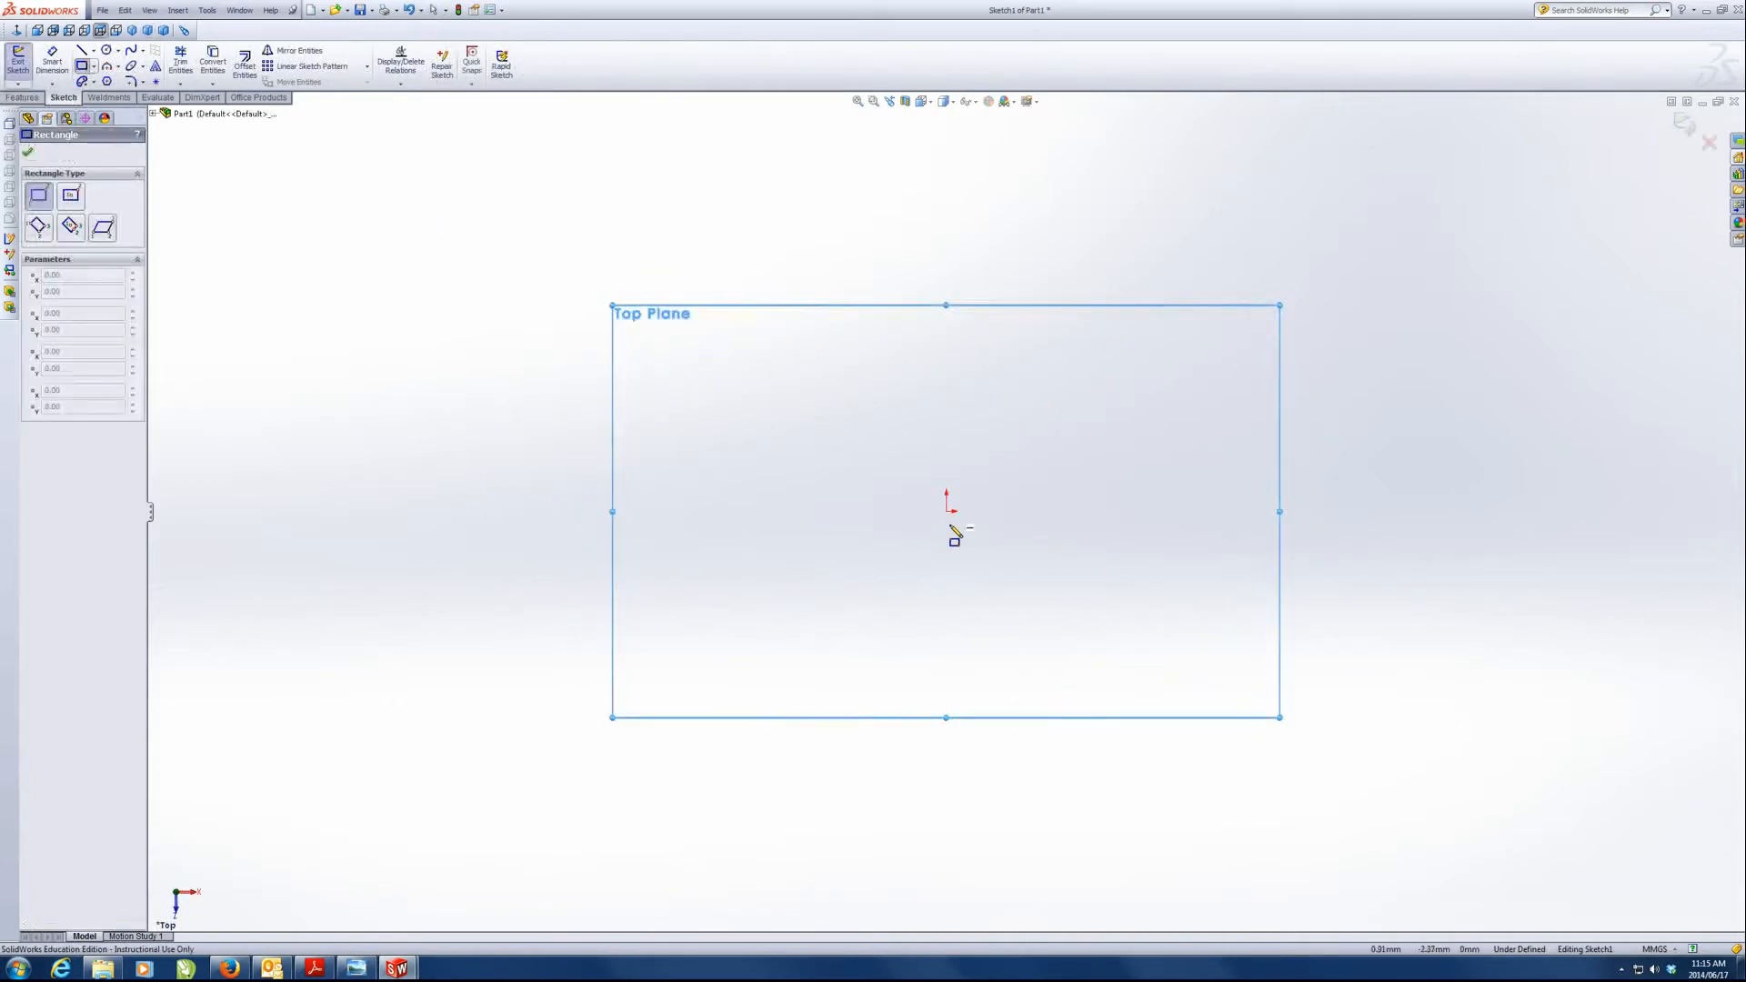
pyautogui.click(948, 510)
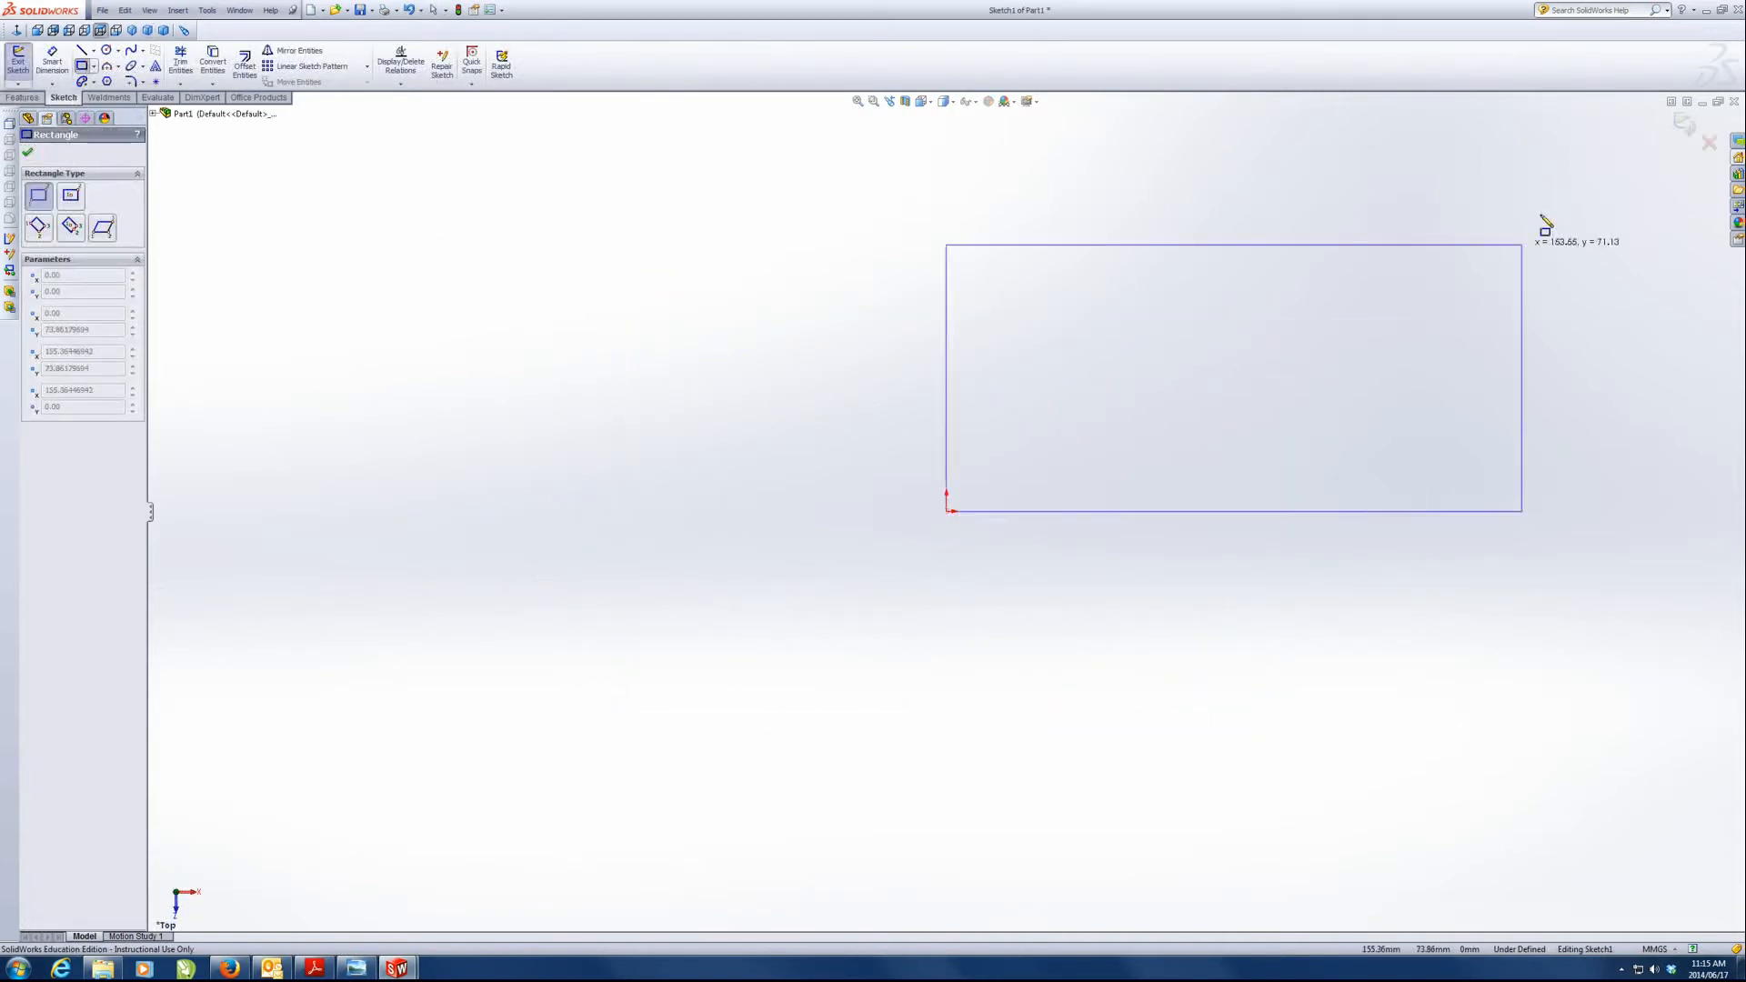
pyautogui.click(1536, 137)
pyautogui.click(25, 152)
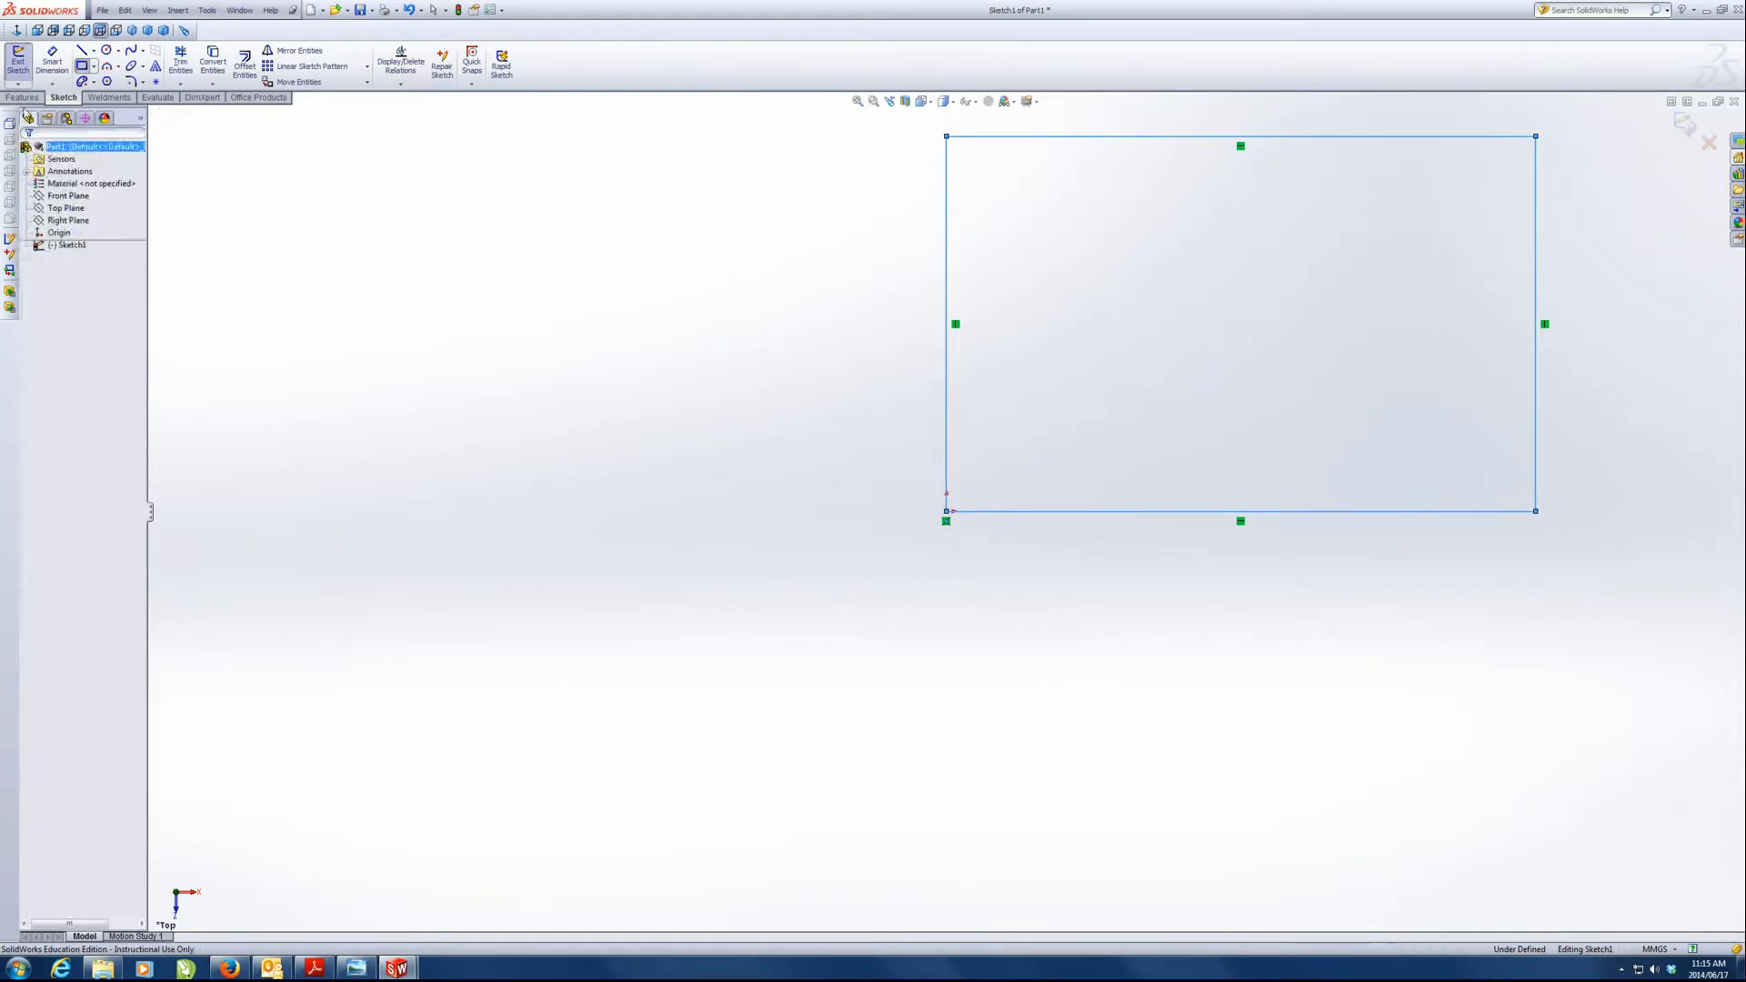
# - Extrude the rectangle sketch into a thin flat plate
pyautogui.click(22, 98)
pyautogui.click(24, 63)
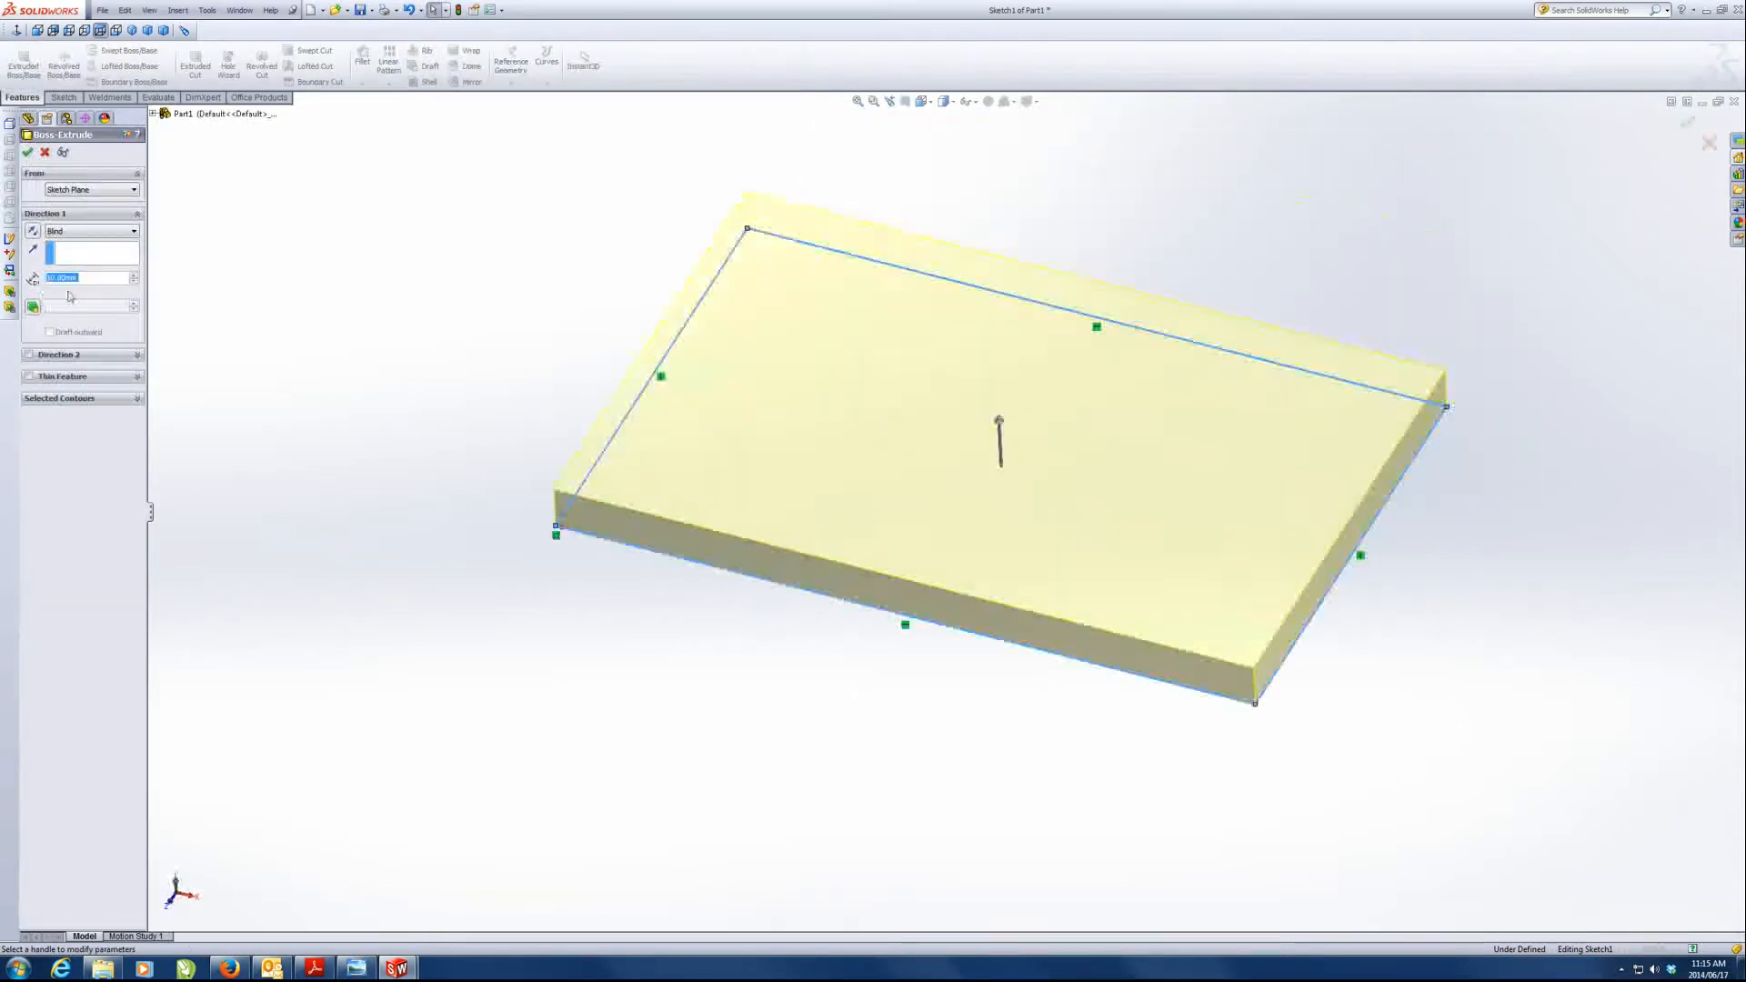
pyautogui.click(27, 152)
pyautogui.scroll(3, 842, 530)
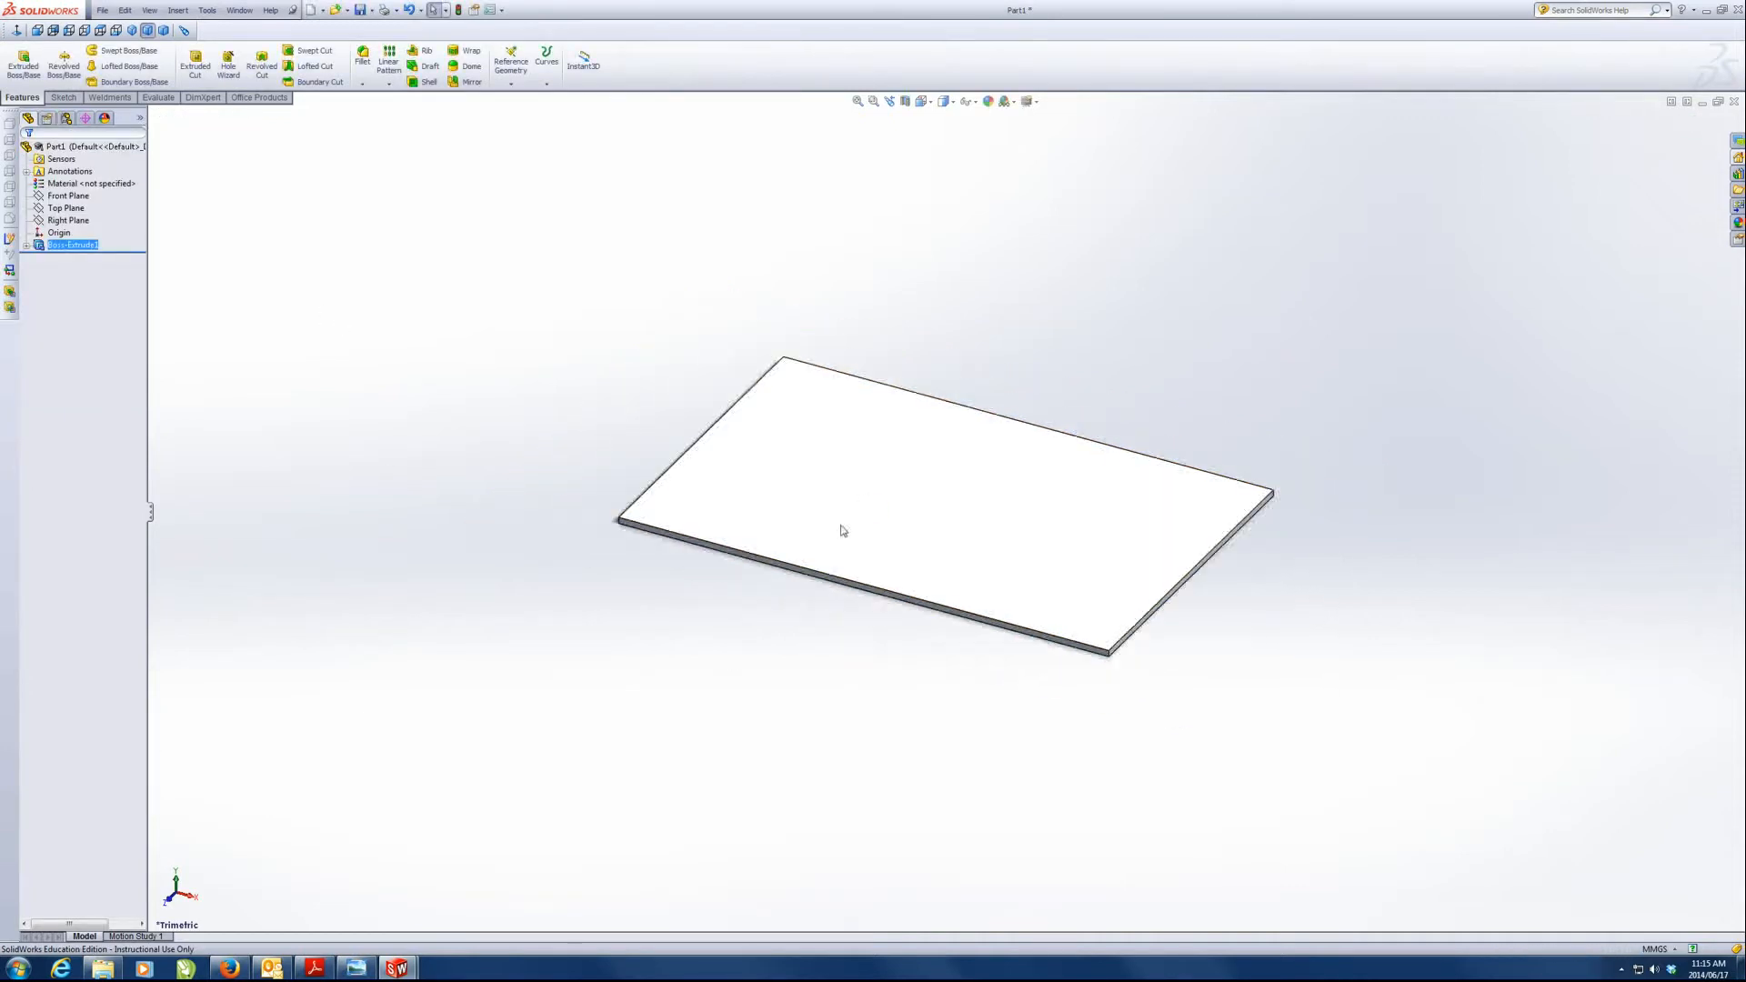
# - Start a sketch on the plate's large upper face and draw a small closed diamond of four lines near its upper-left corner
pyautogui.click(875, 470)
pyautogui.click(900, 435)
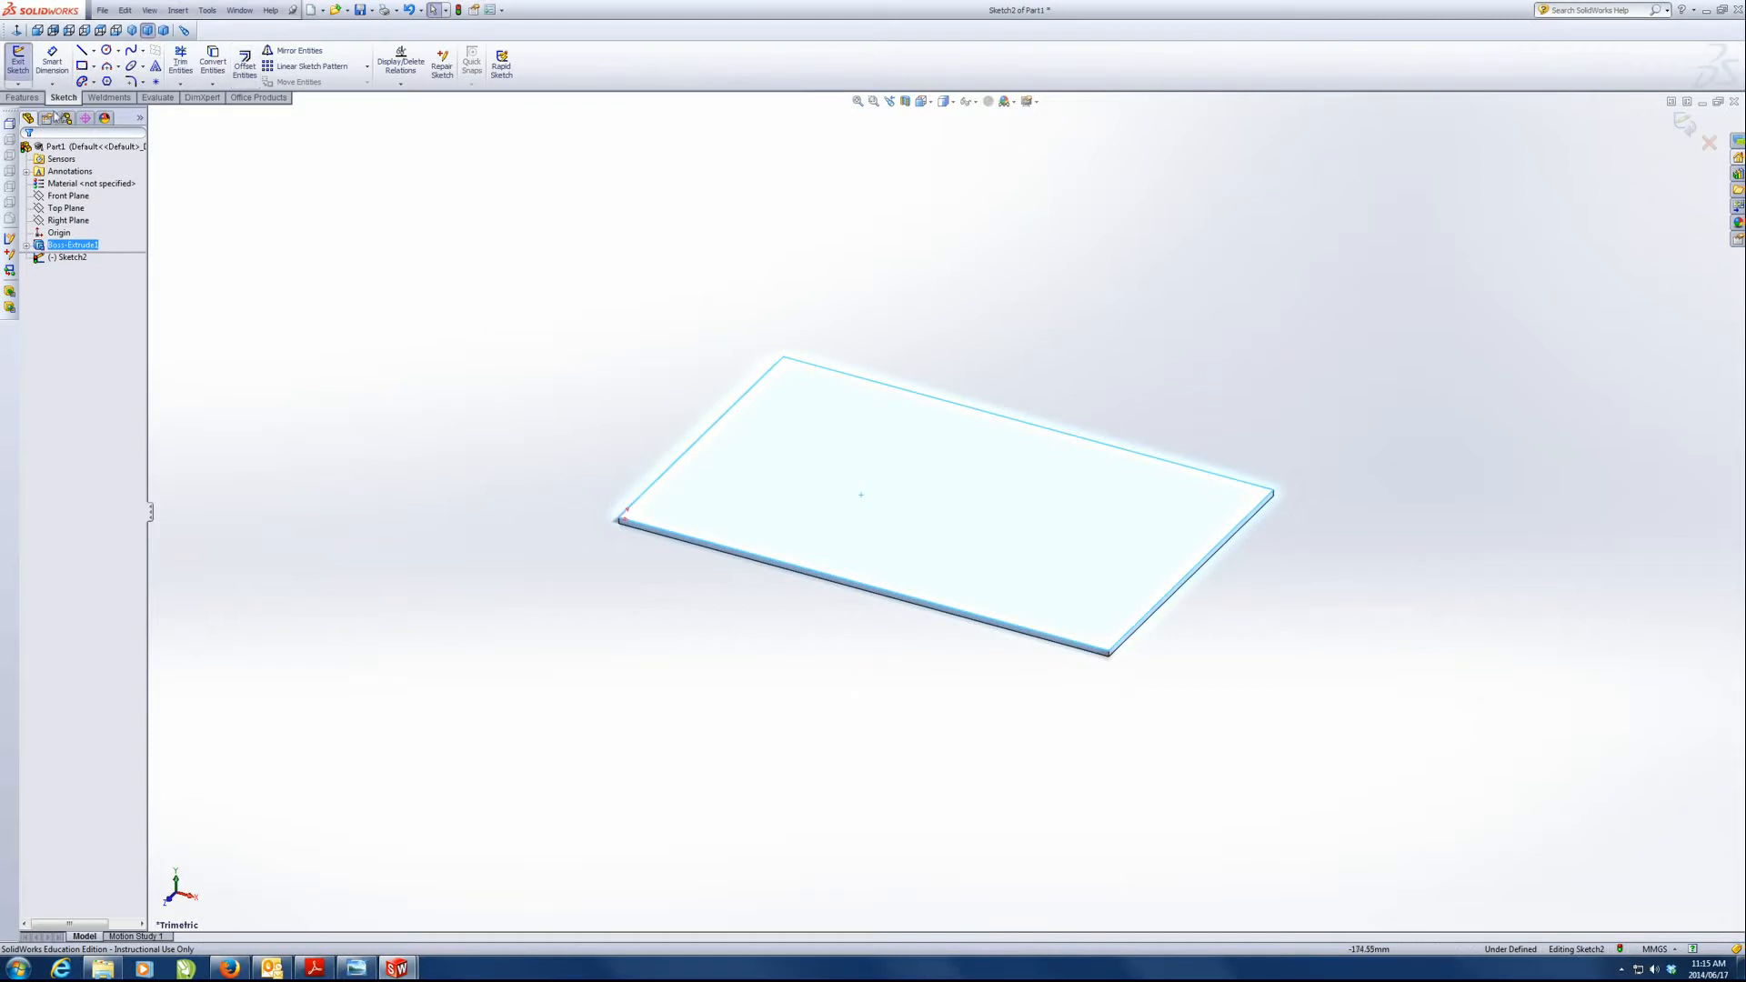
pyautogui.click(17, 30)
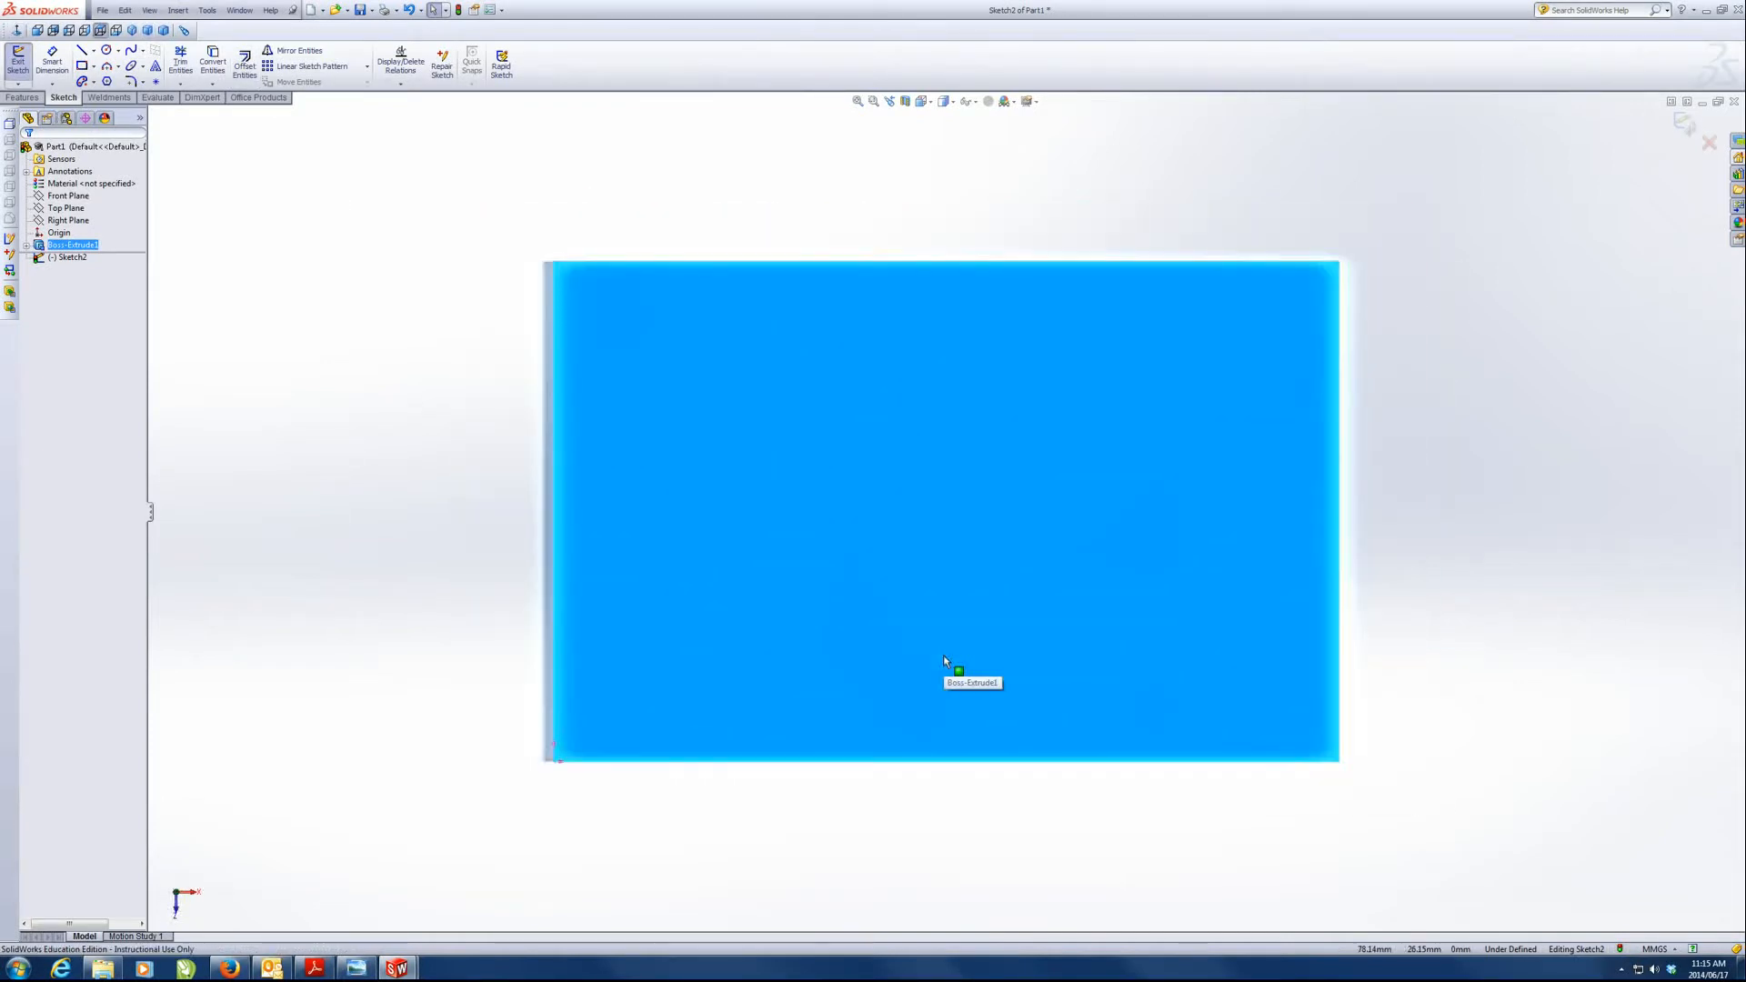
pyautogui.click(82, 51)
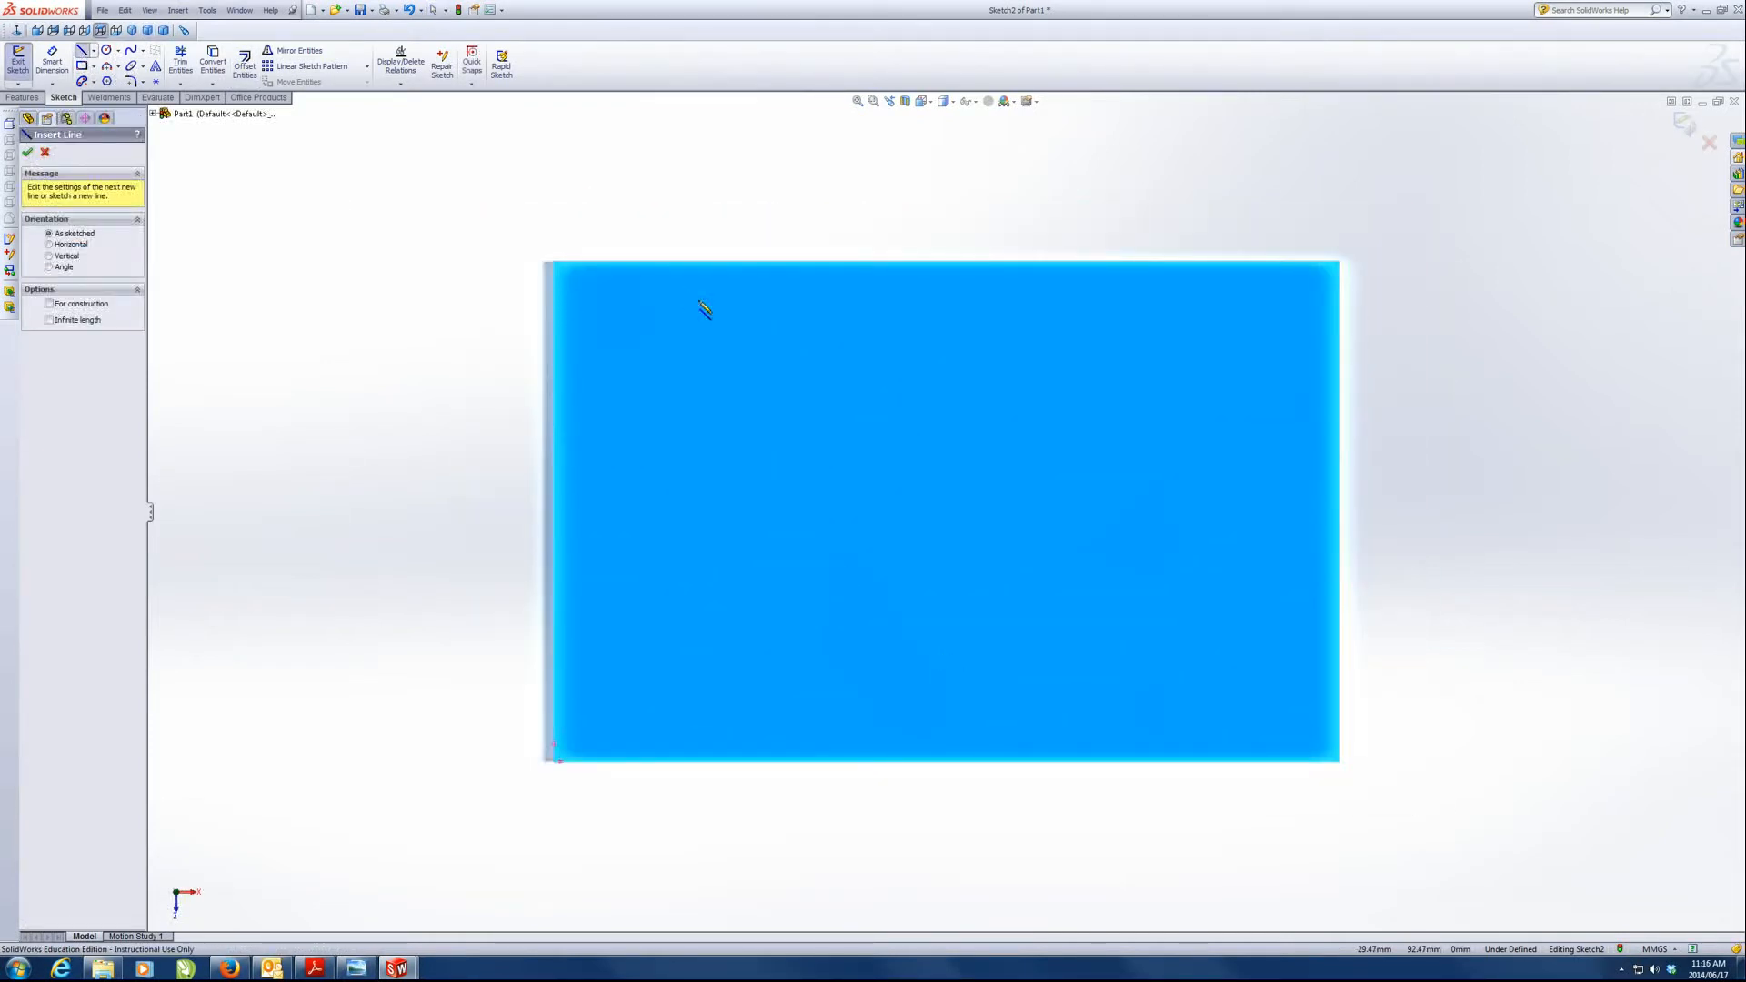
pyautogui.click(567, 284)
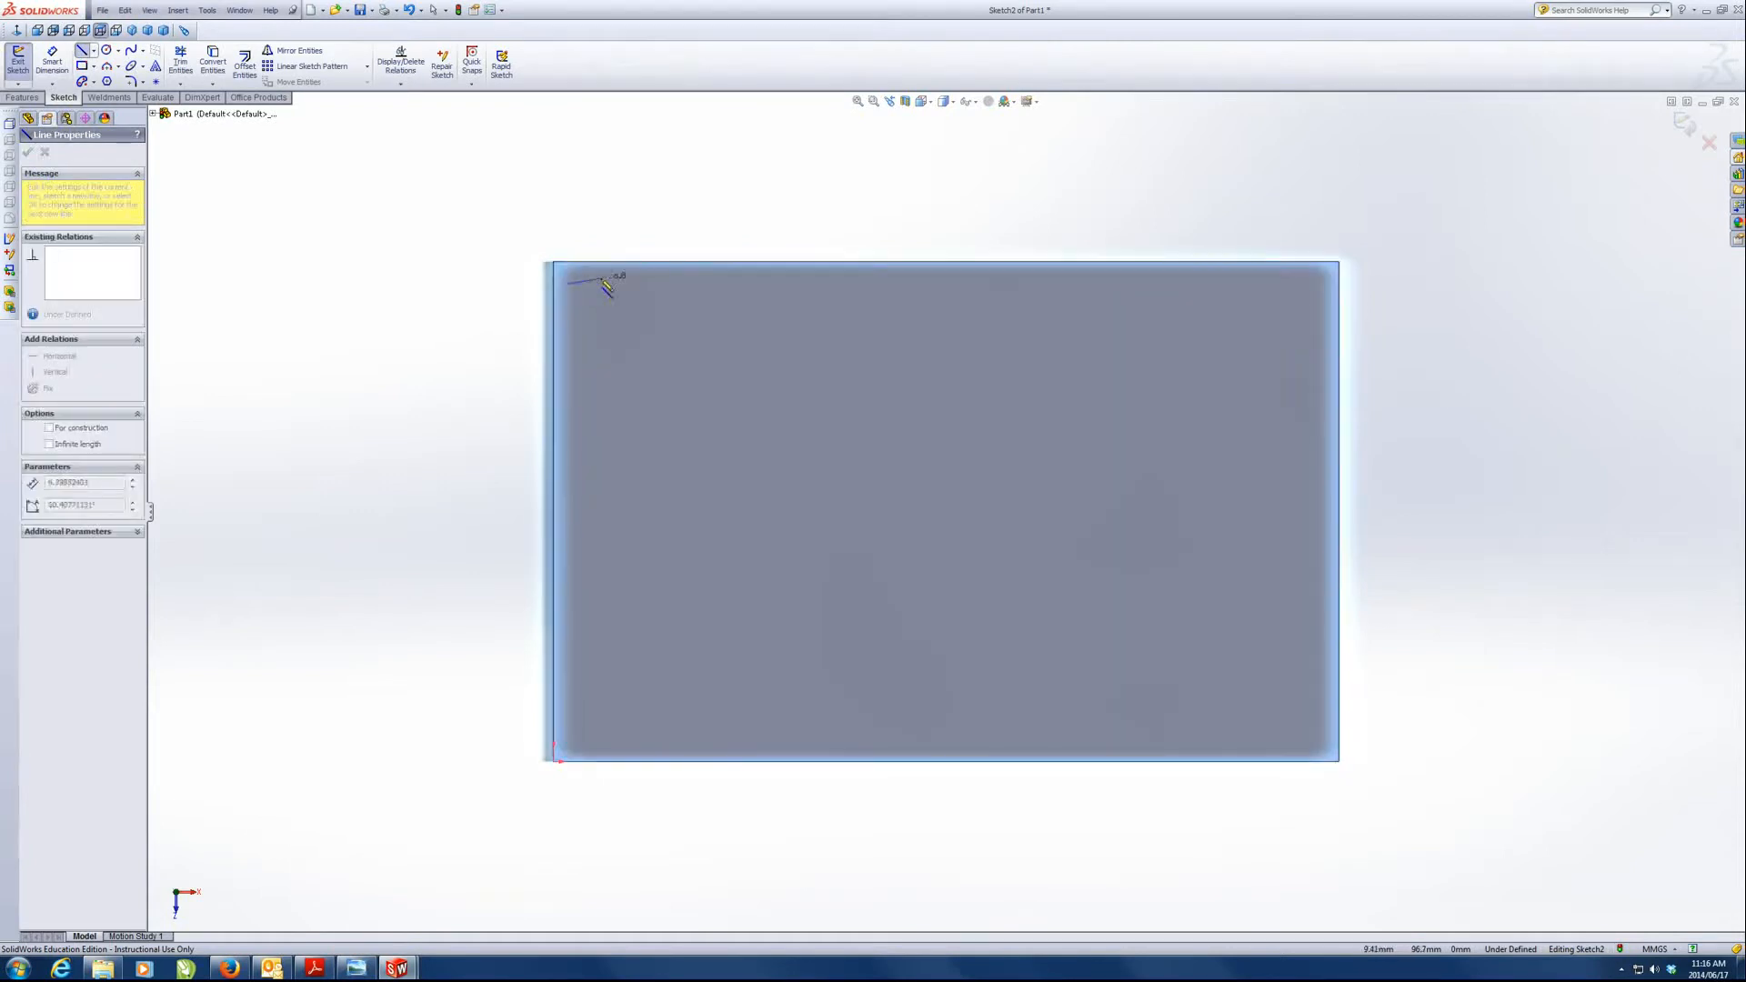
pyautogui.click(605, 273)
pyautogui.click(653, 284)
pyautogui.click(605, 298)
pyautogui.click(567, 284)
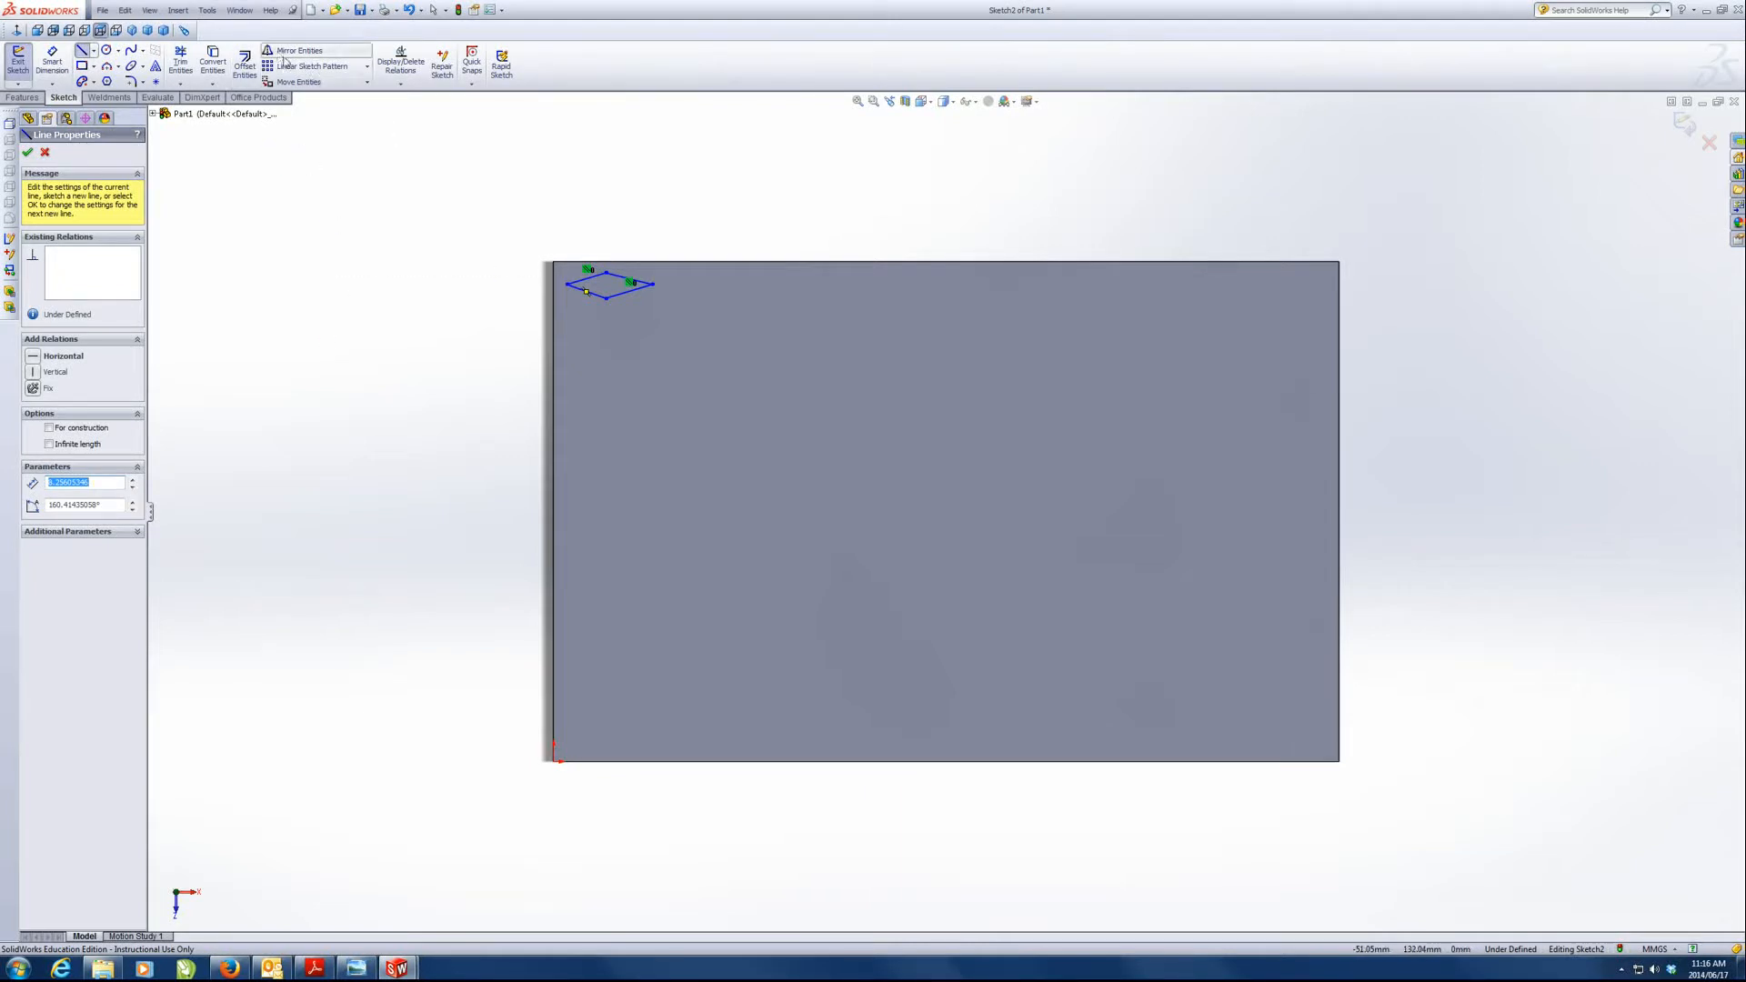
# - Start a linear sketch pattern with the plate's long upper edge as Direction 1 and its short left edge as Direction 2
pyautogui.click(330, 75)
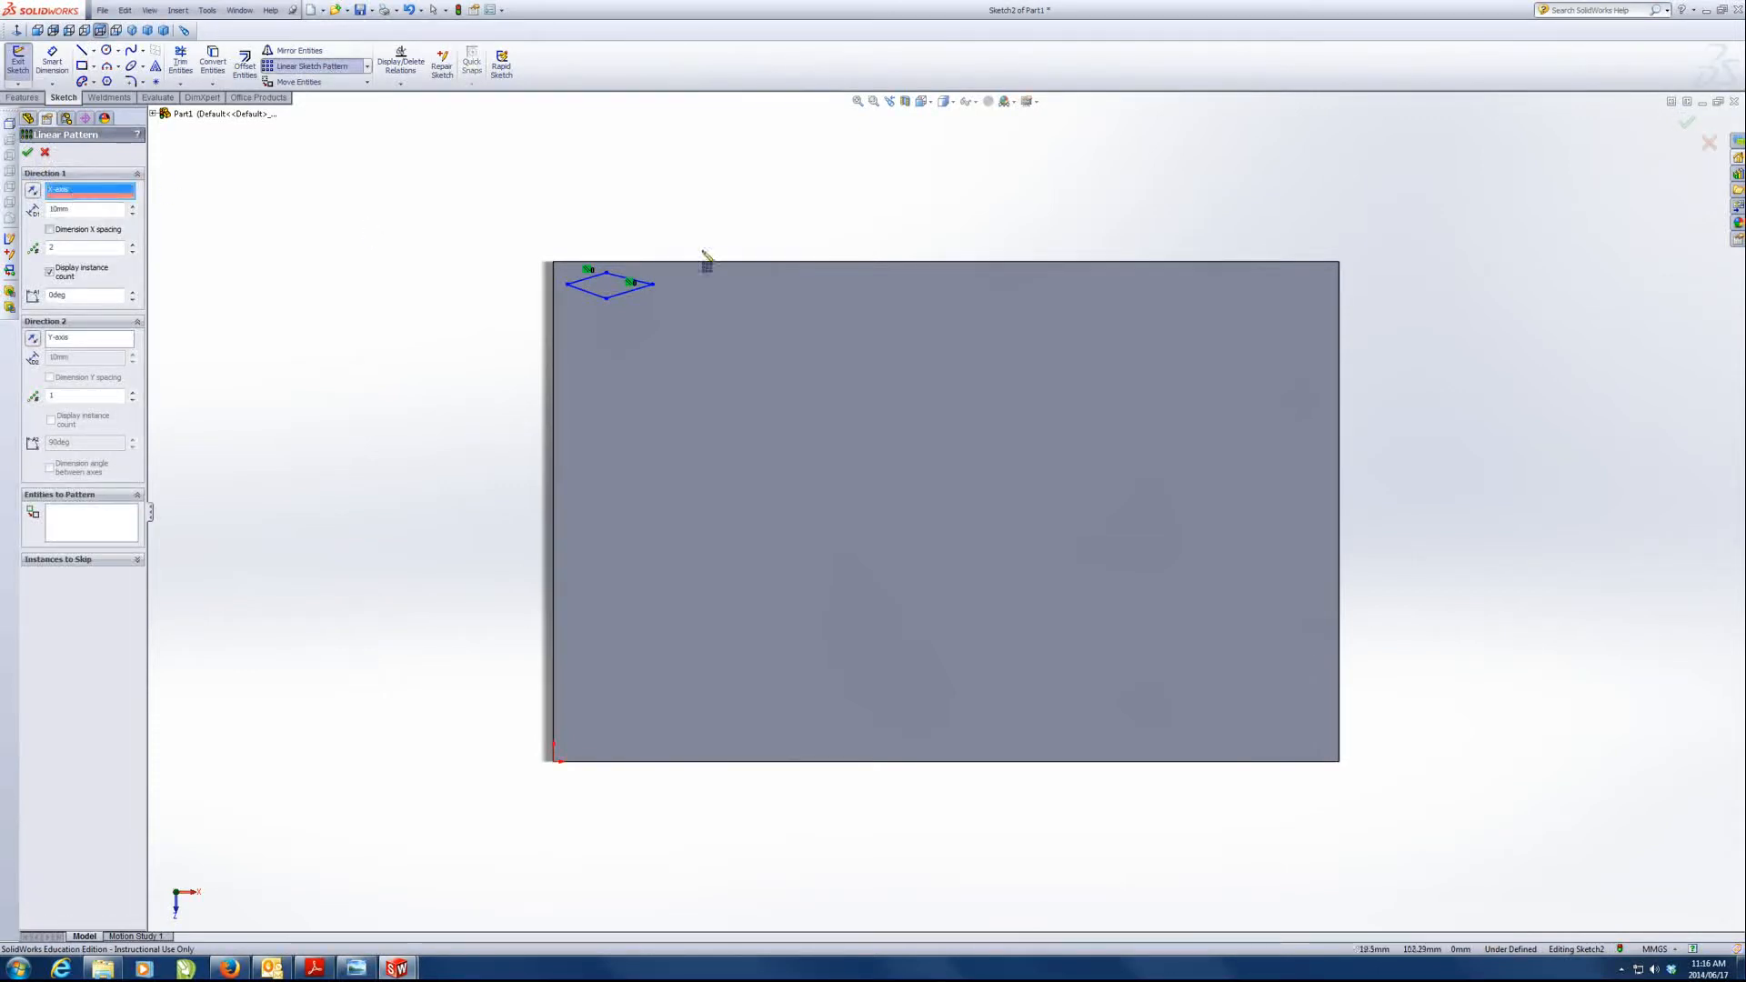
pyautogui.click(737, 262)
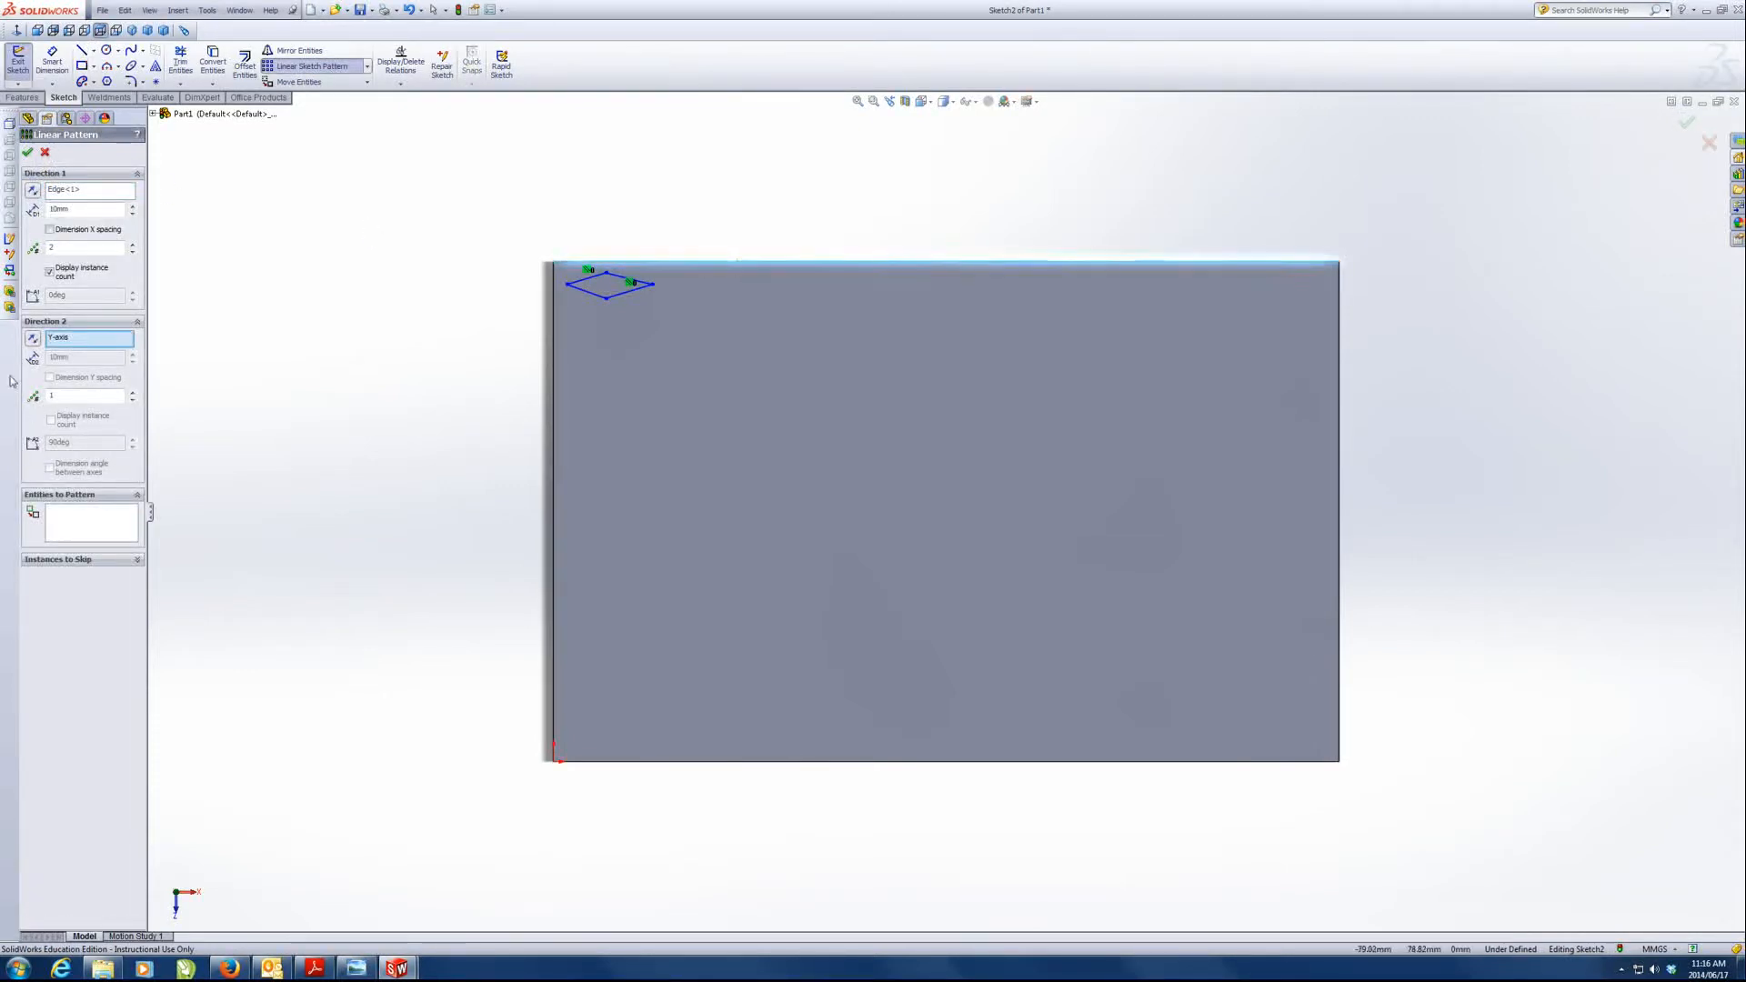
pyautogui.click(63, 346)
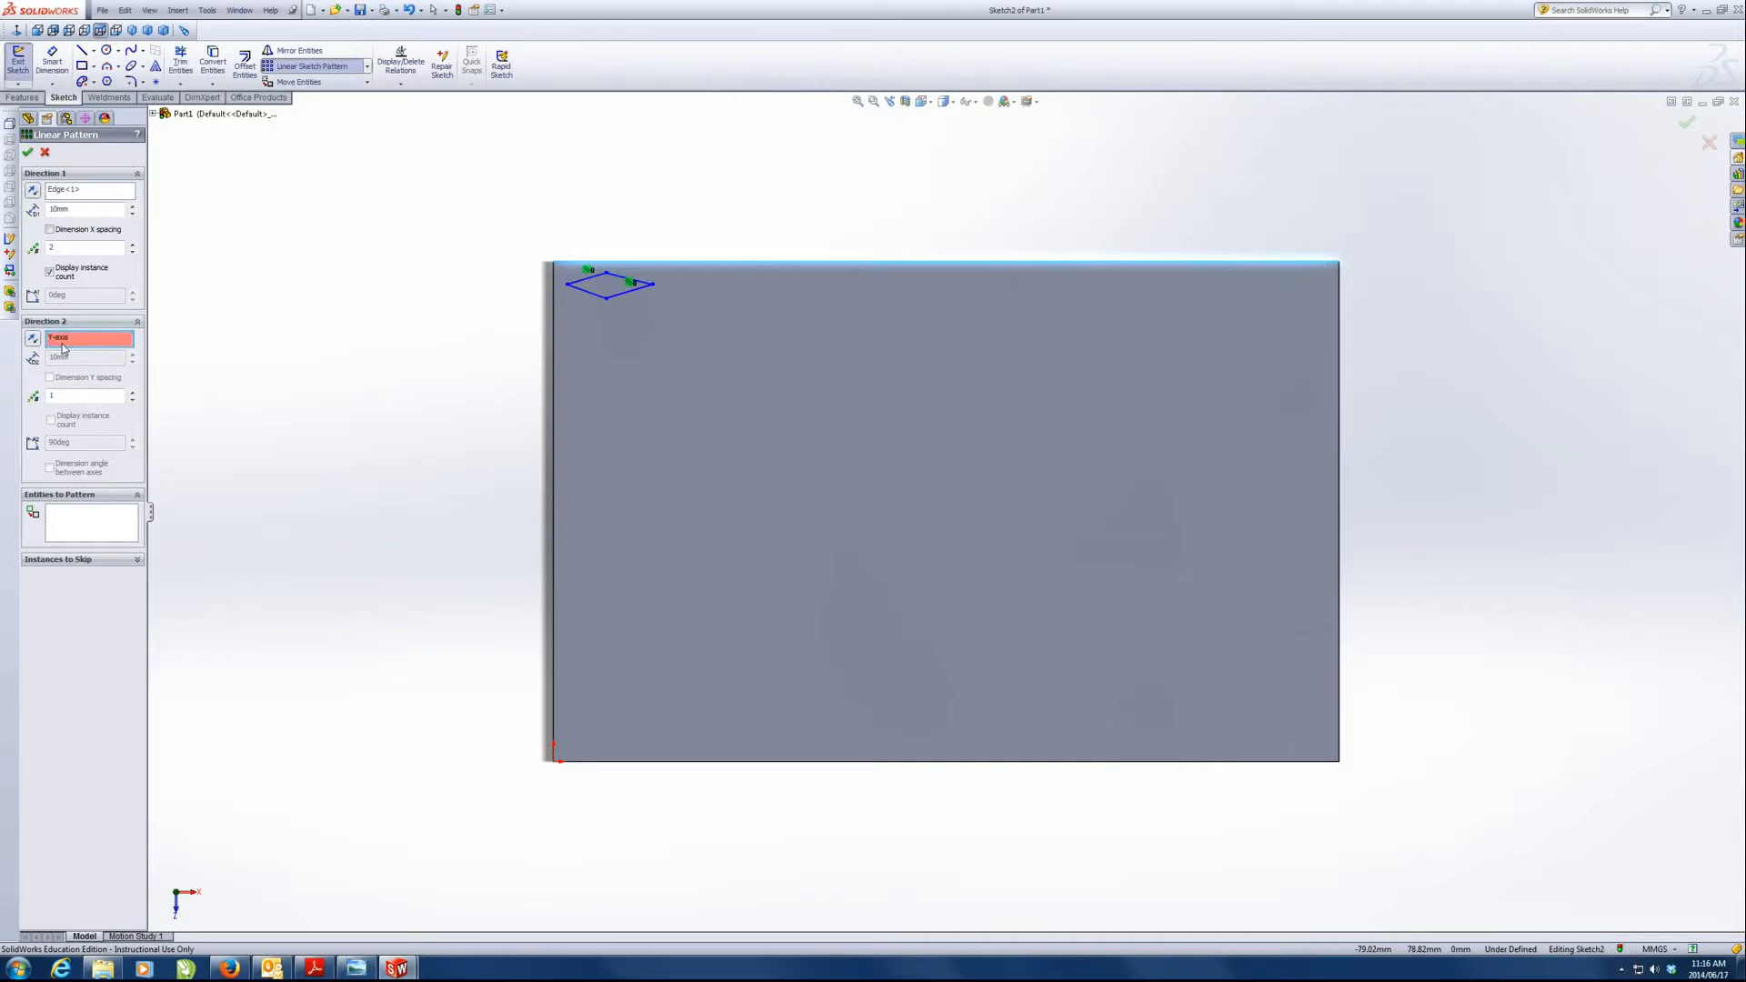
pyautogui.click(553, 380)
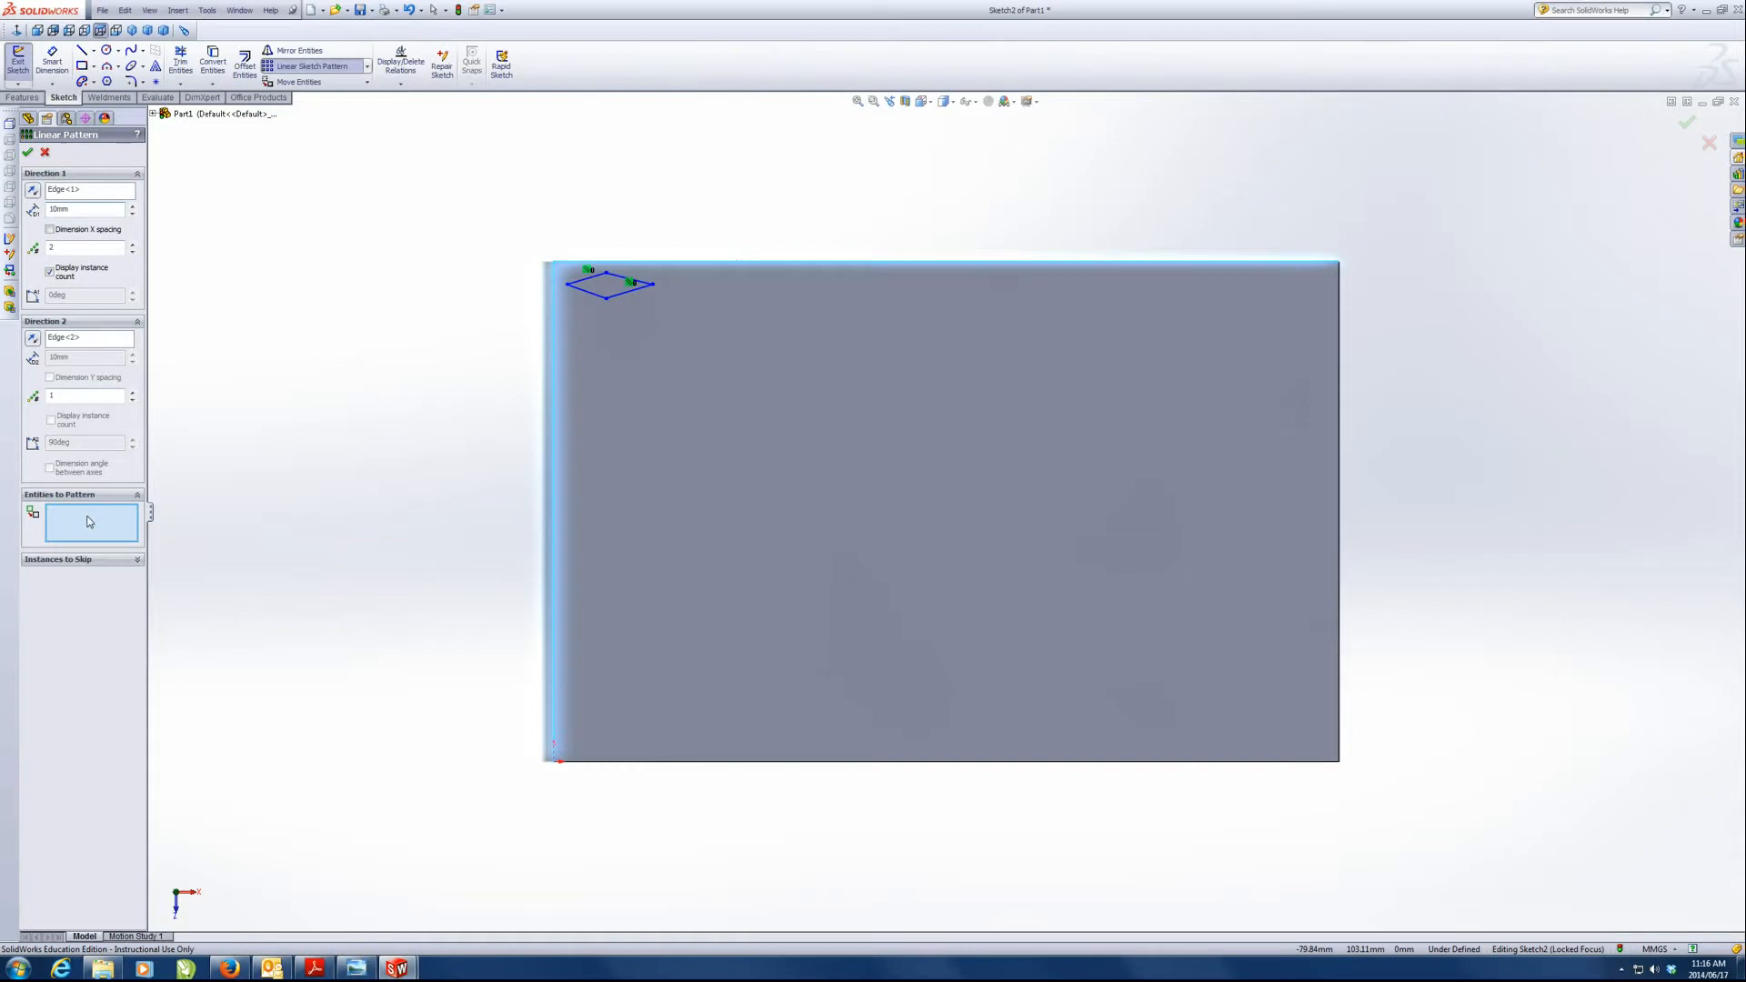
# - Choose the diamond's four lines as the entities to pattern and point Direction 1 across the plate
pyautogui.click(632, 292)
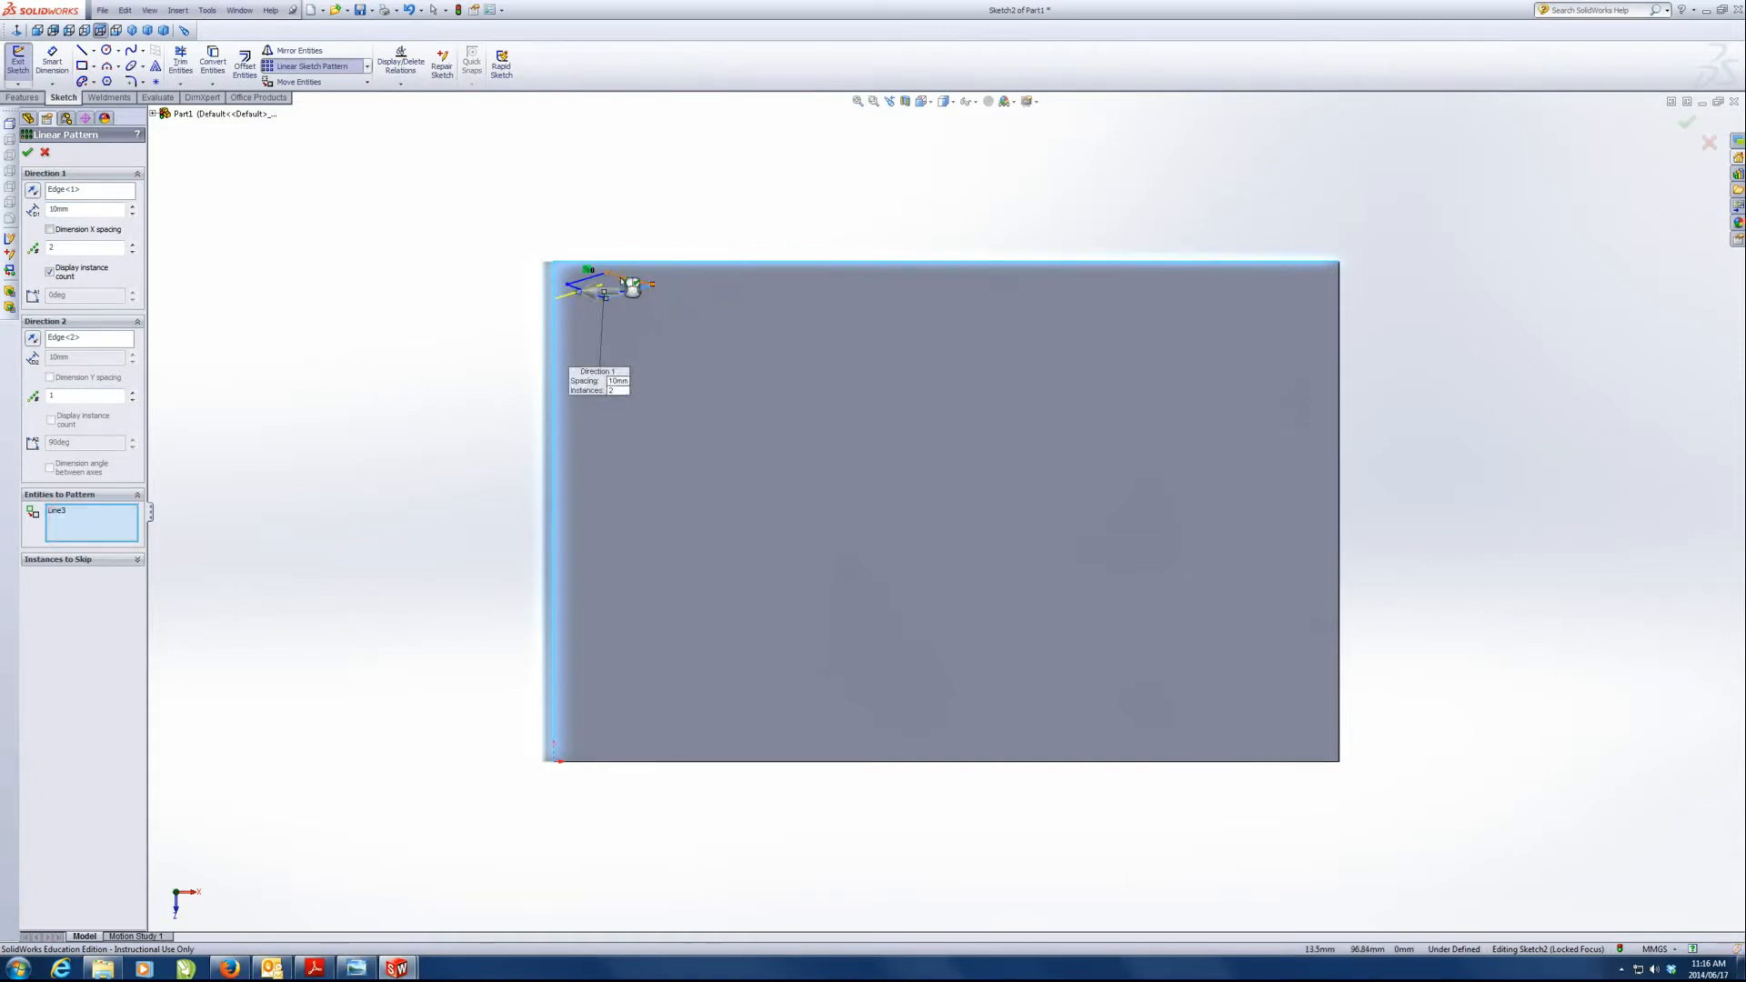
pyautogui.click(597, 276)
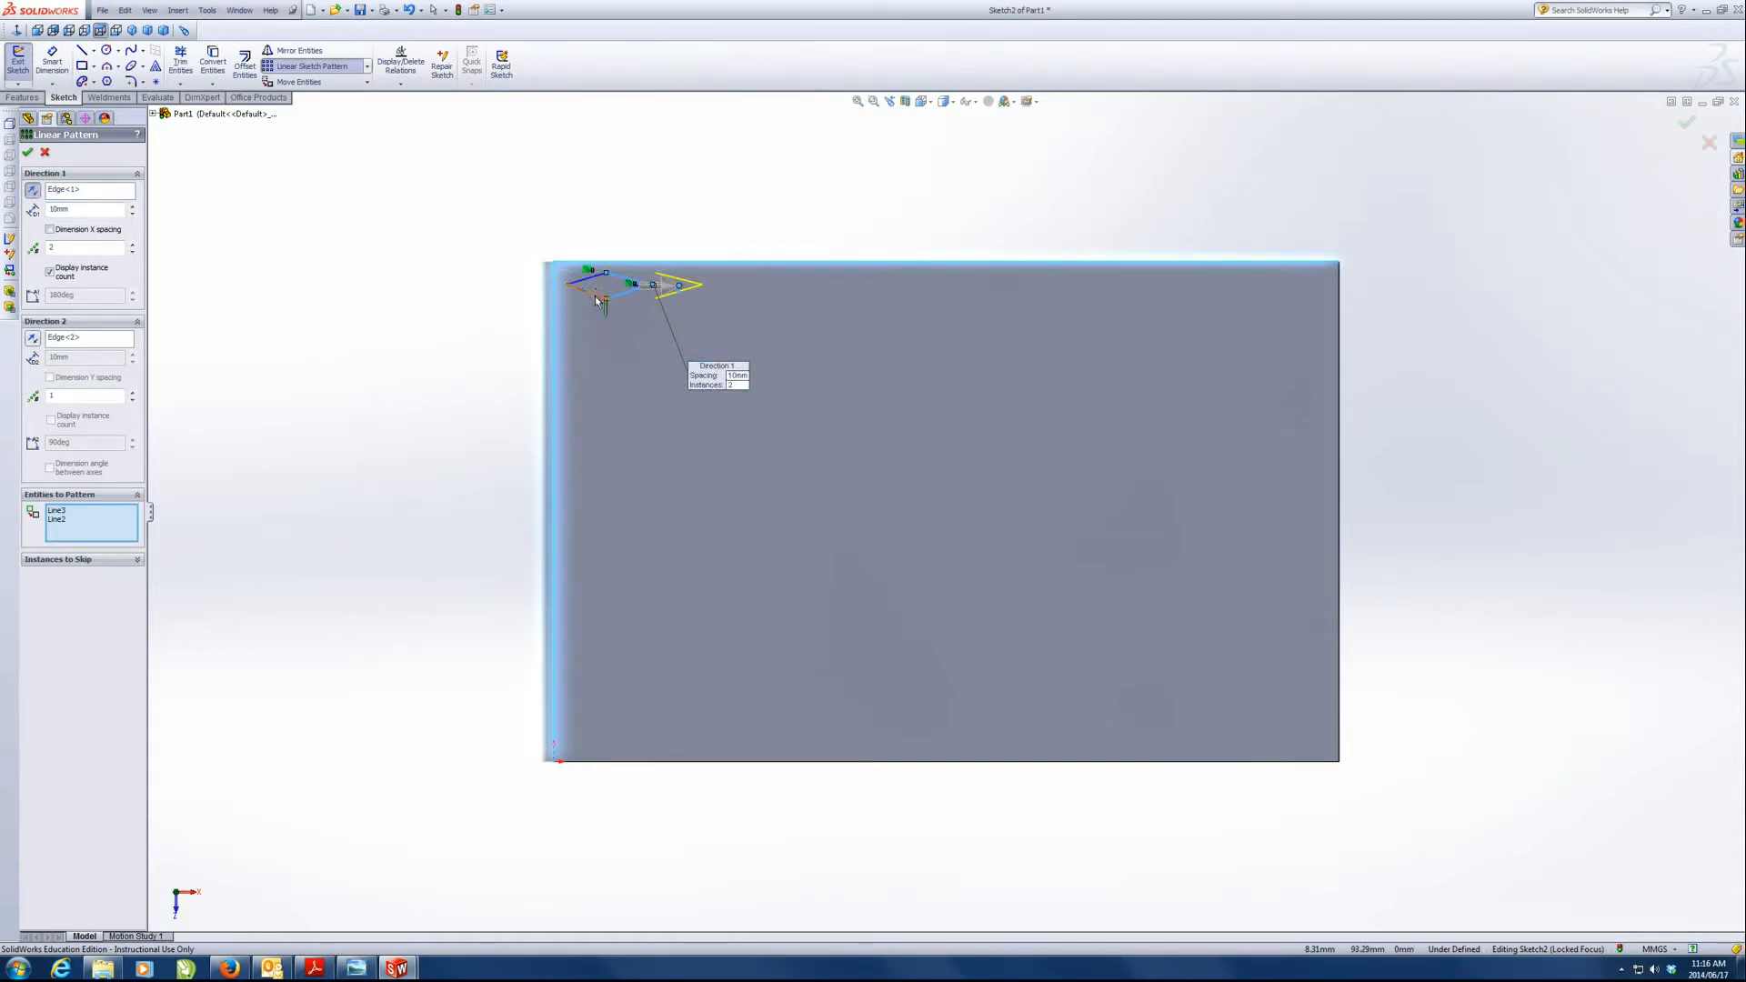
pyautogui.click(596, 300)
pyautogui.click(608, 277)
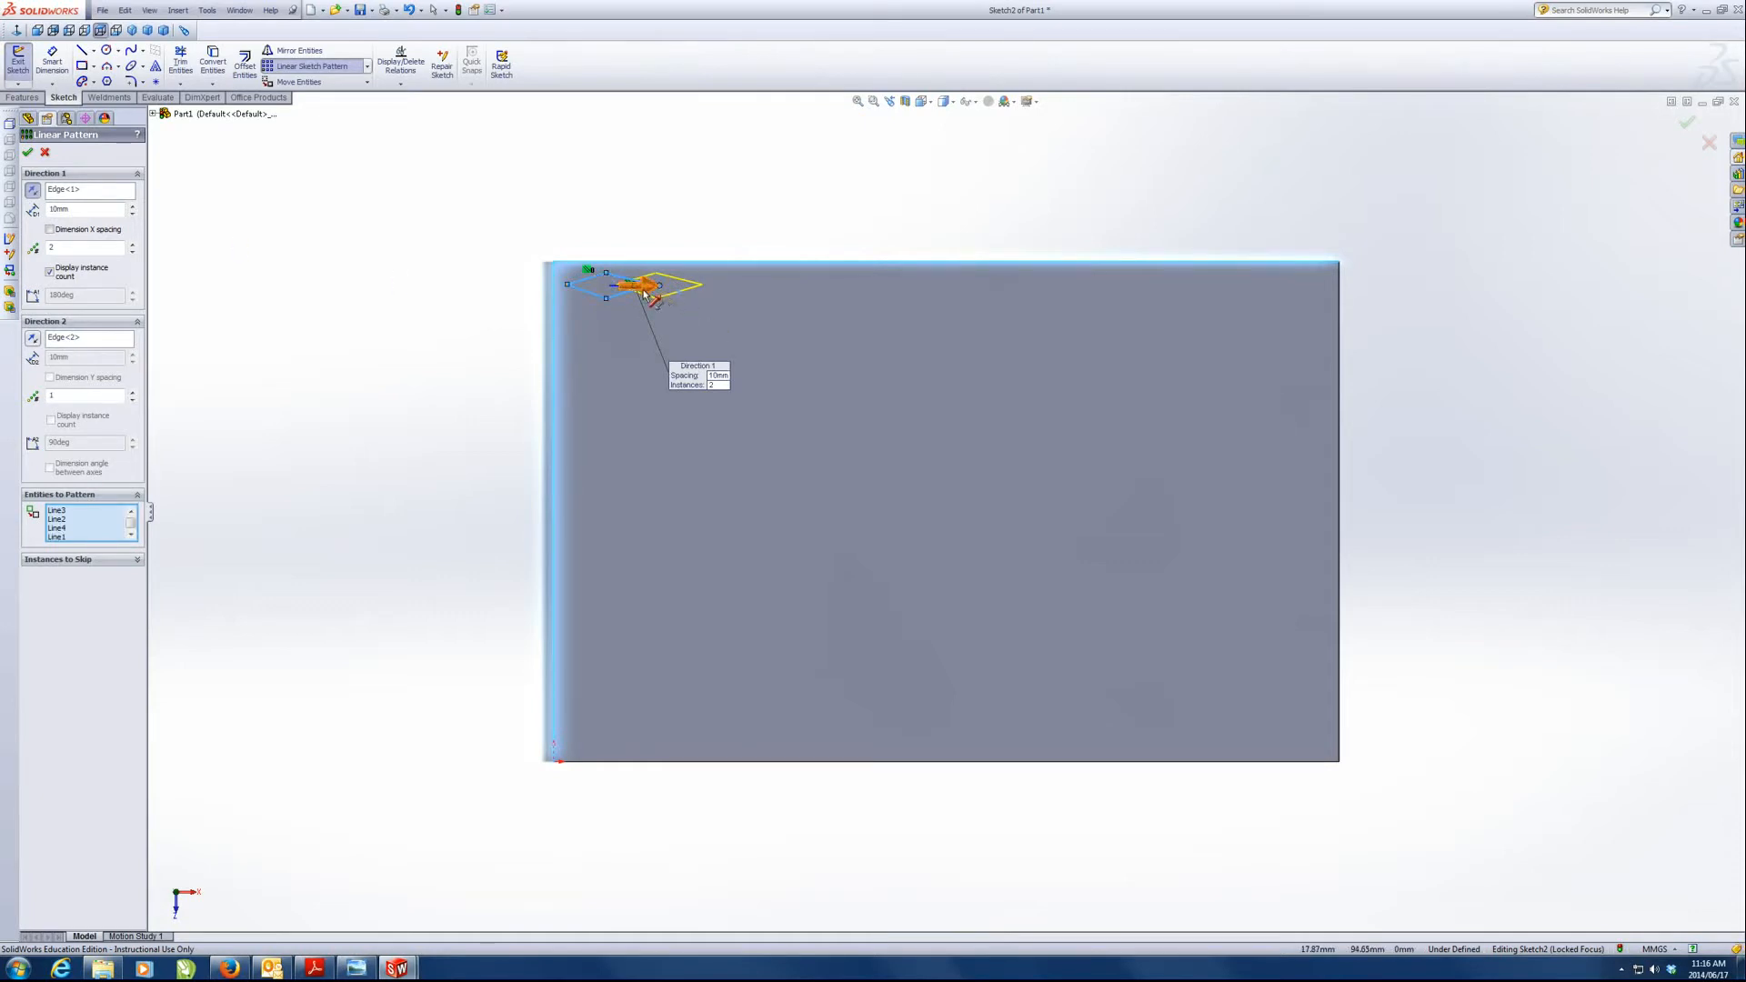
pyautogui.click(635, 285)
pyautogui.click(576, 289)
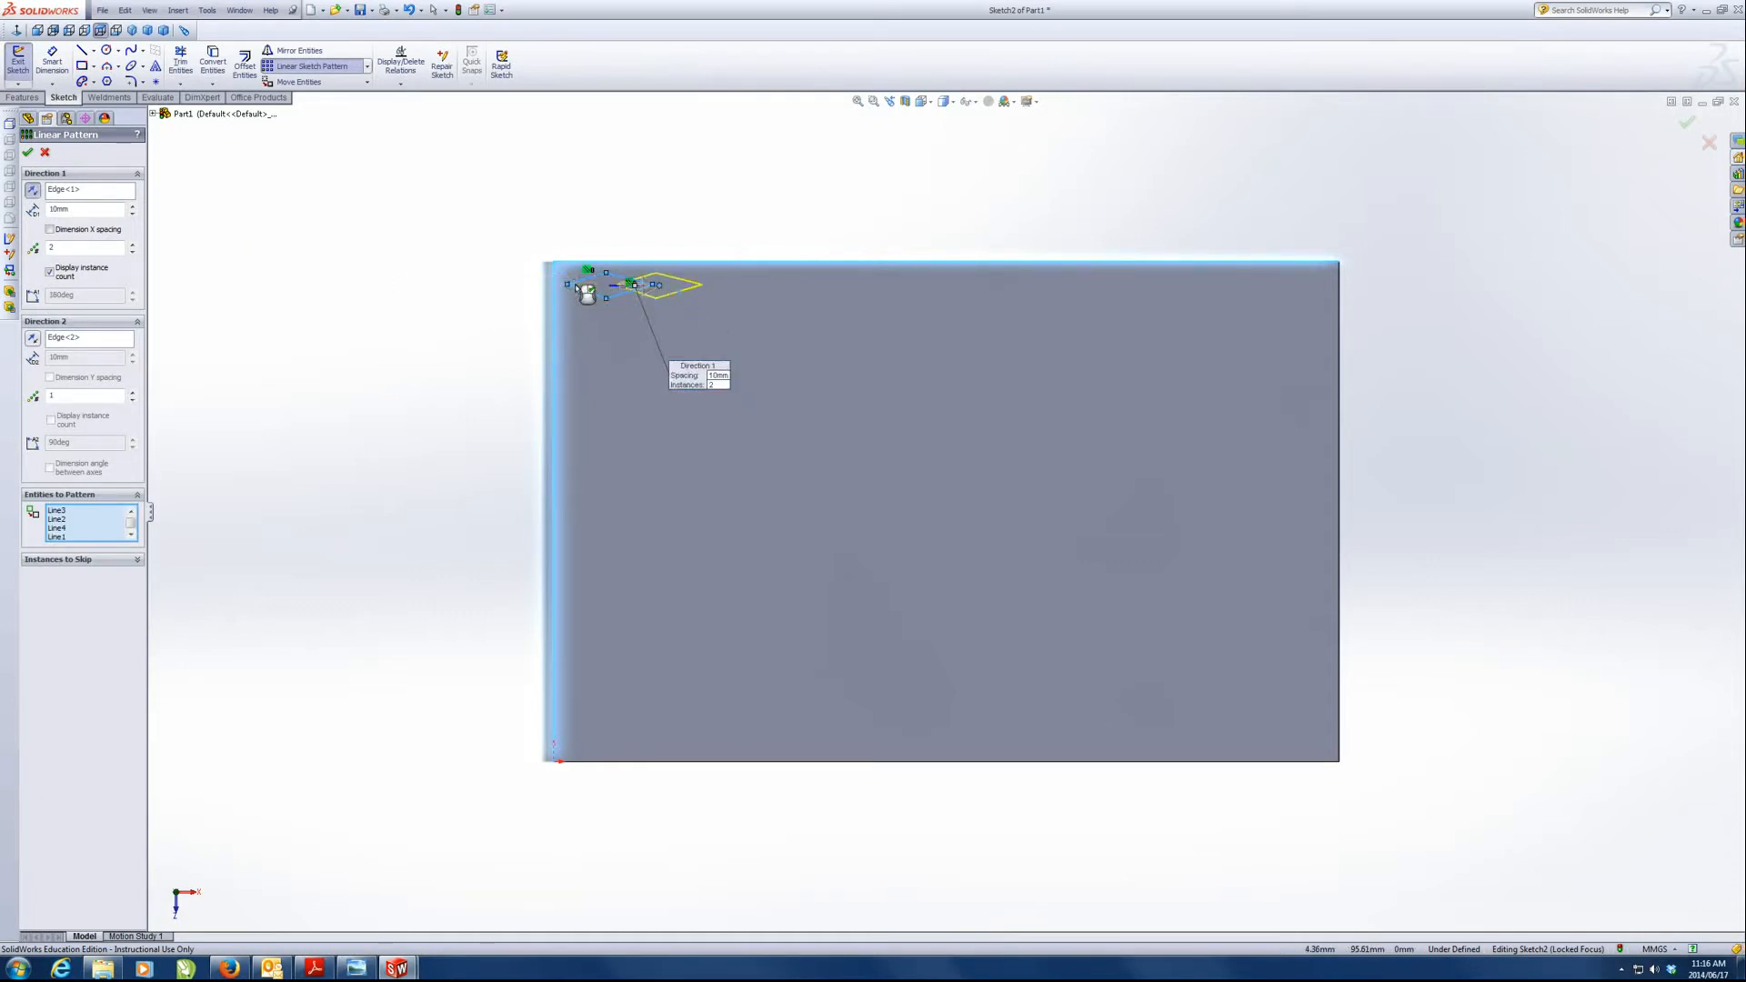
pyautogui.click(638, 288)
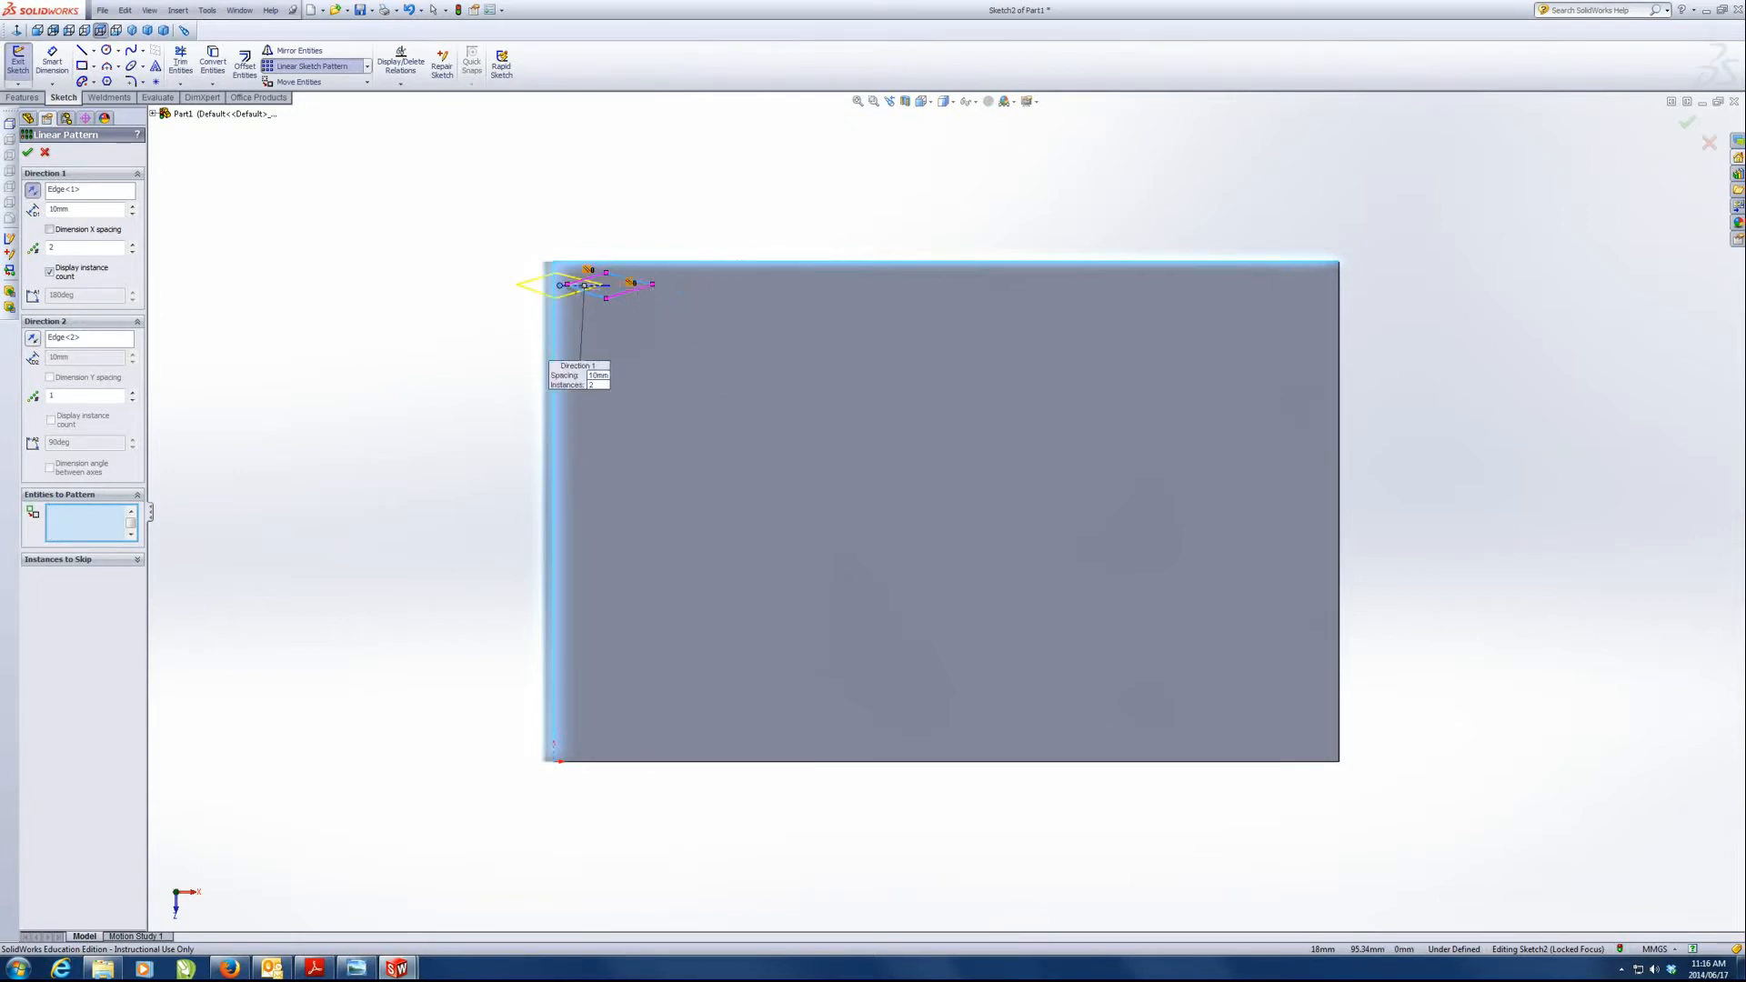
pyautogui.click(33, 191)
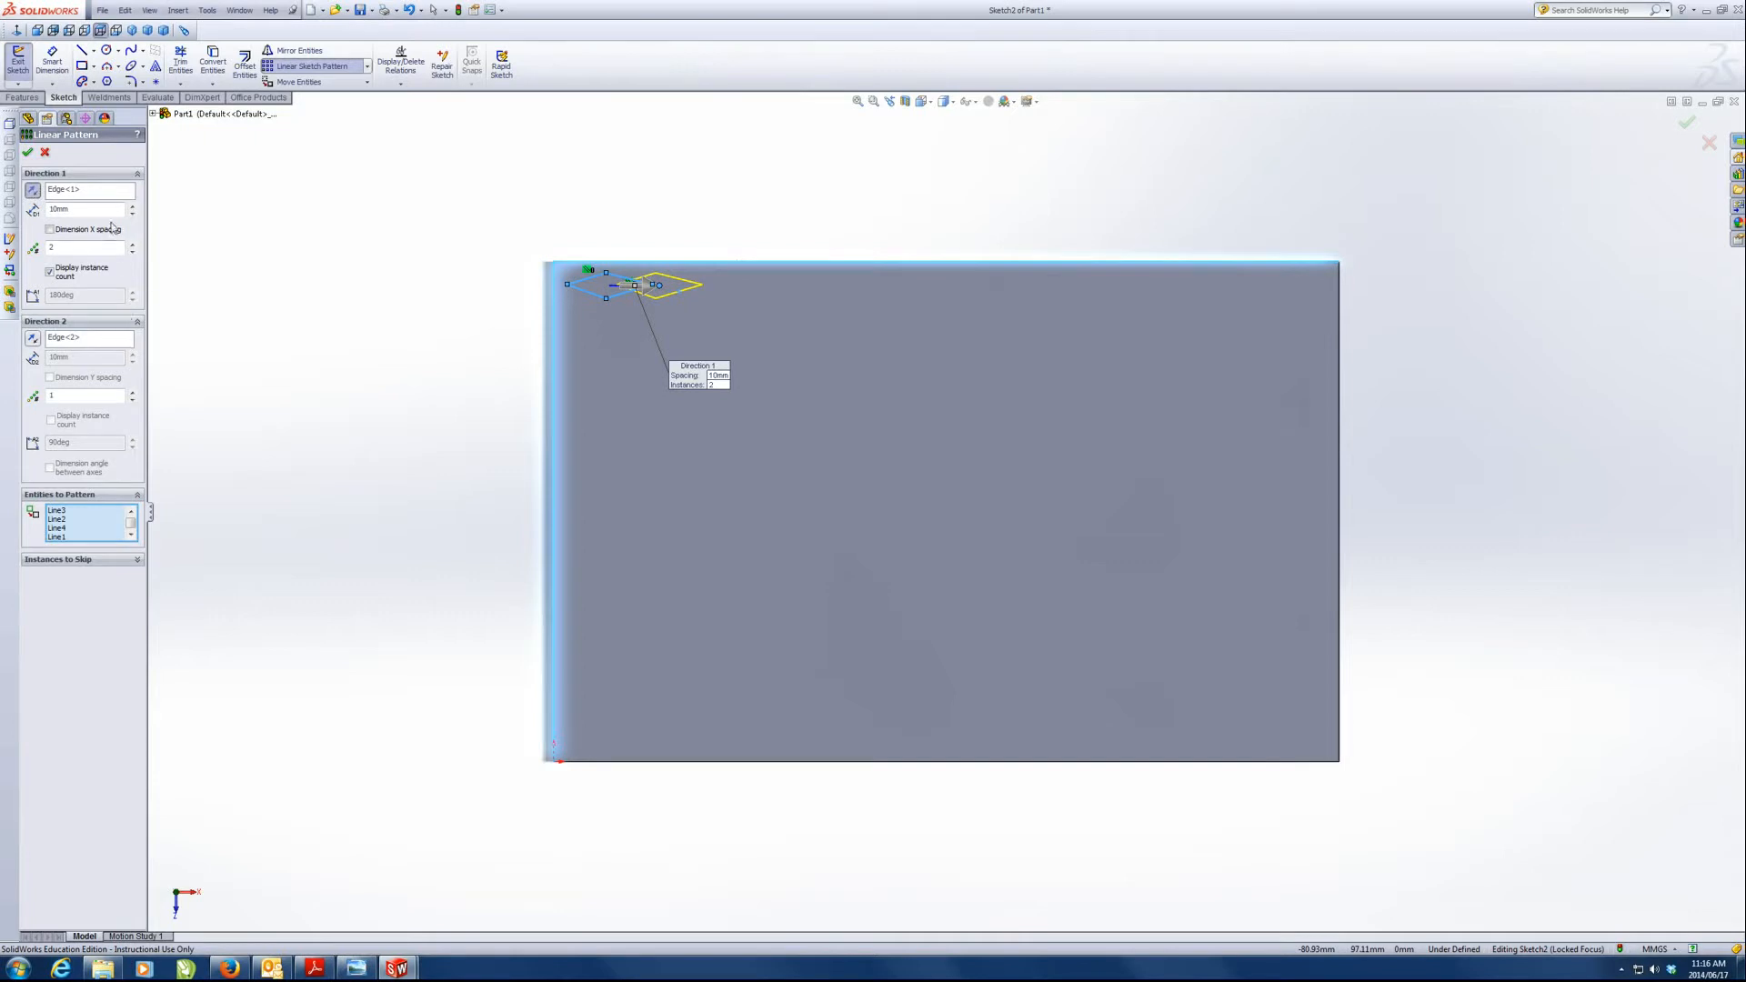
# - Set Direction 1 of the linear sketch pattern to 20 mm spacing and 8 instances
pyautogui.click(132, 207)
pyautogui.click(132, 207)
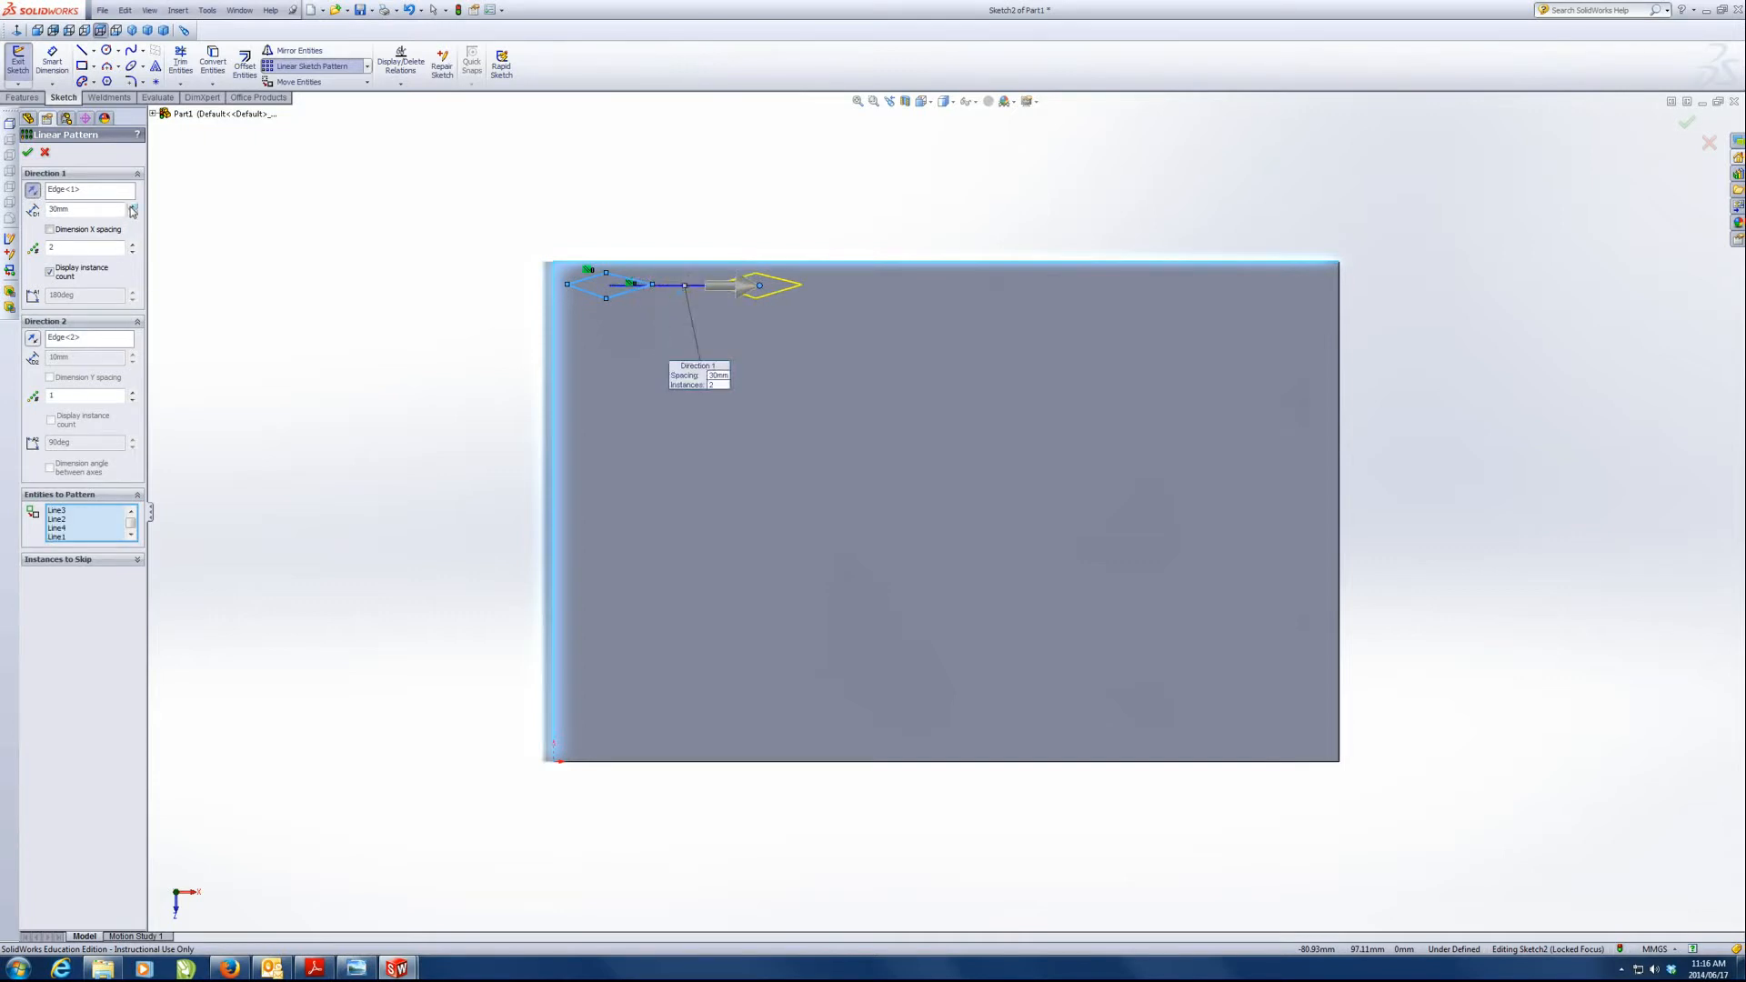
pyautogui.click(133, 214)
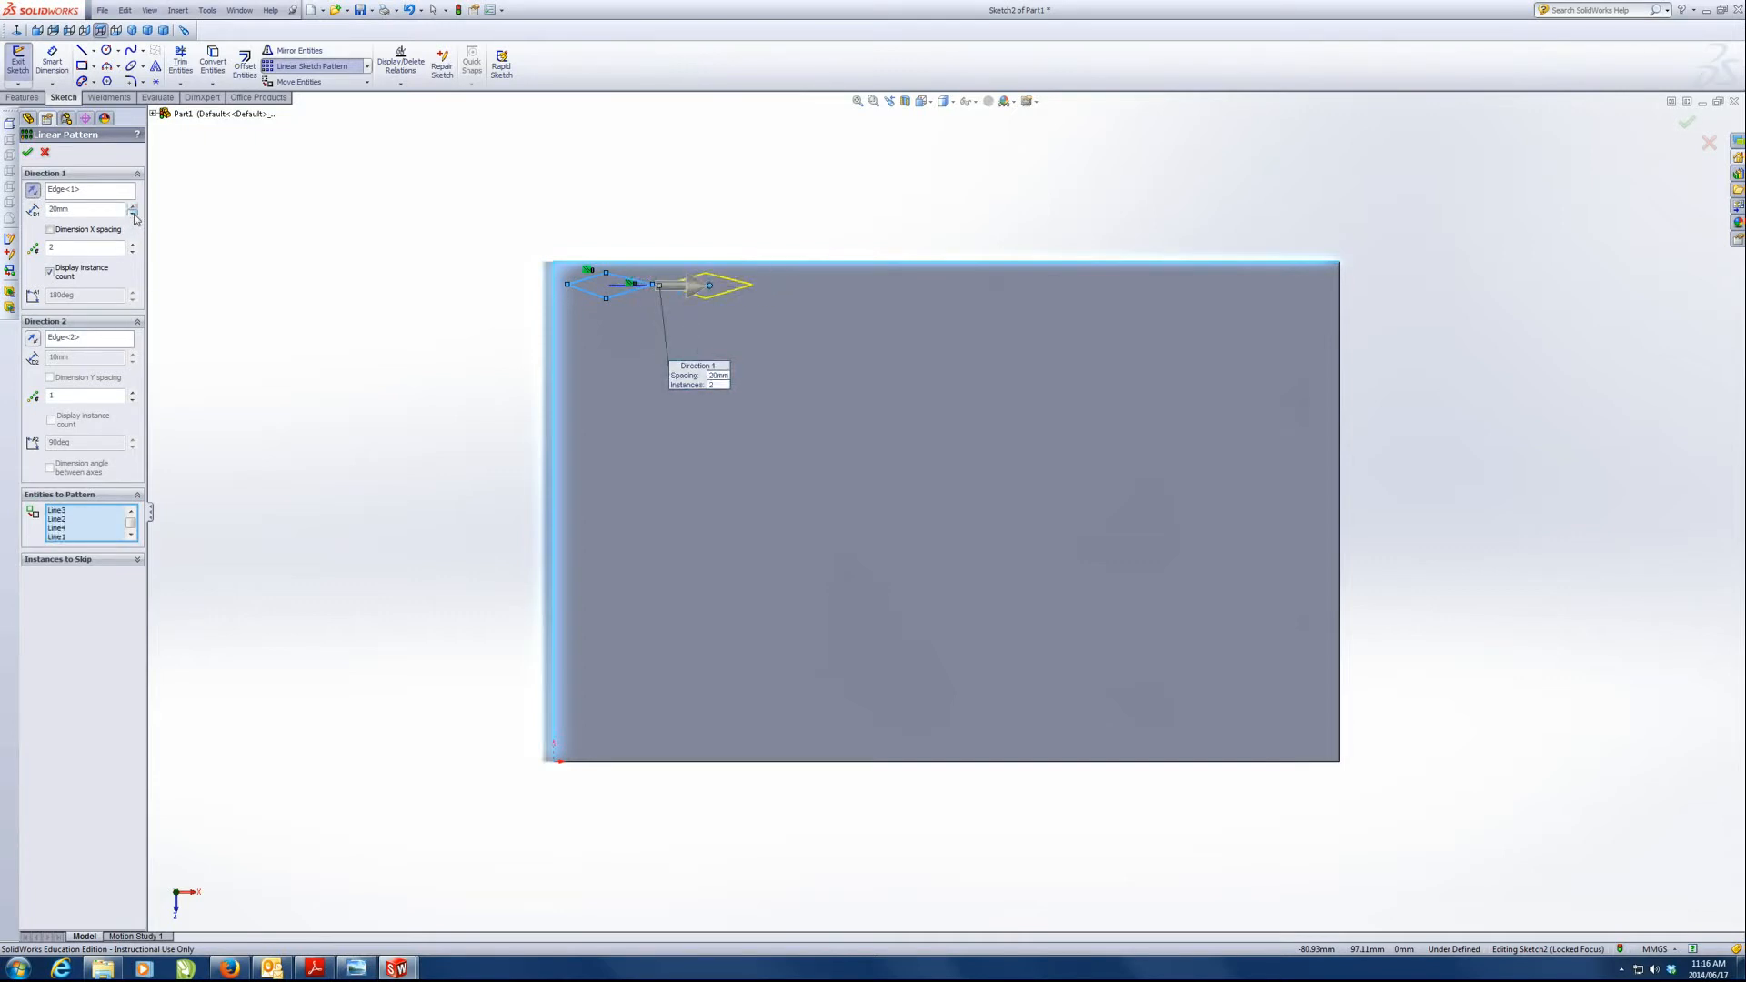
pyautogui.click(132, 246)
pyautogui.click(133, 245)
pyautogui.click(133, 246)
pyautogui.click(132, 245)
pyautogui.click(133, 246)
pyautogui.click(133, 246)
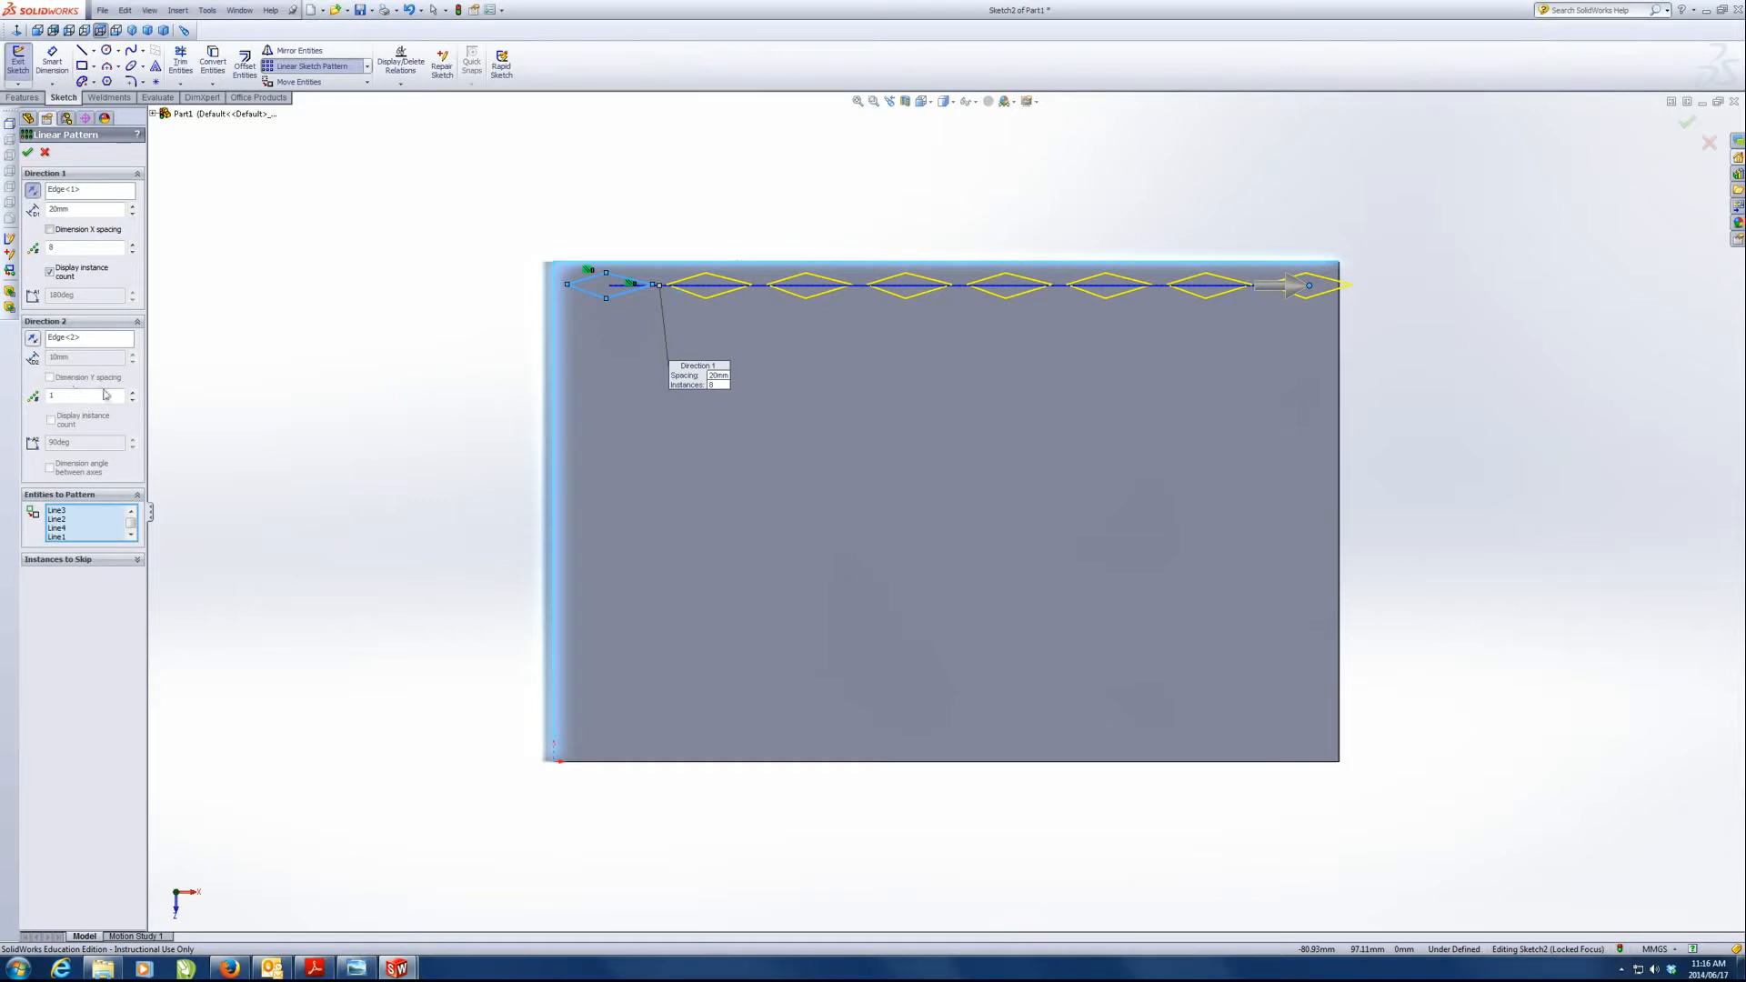
# - Set Direction 2 to 10 instances and create the pattern, turning off the display of sketch relations
pyautogui.click(132, 393)
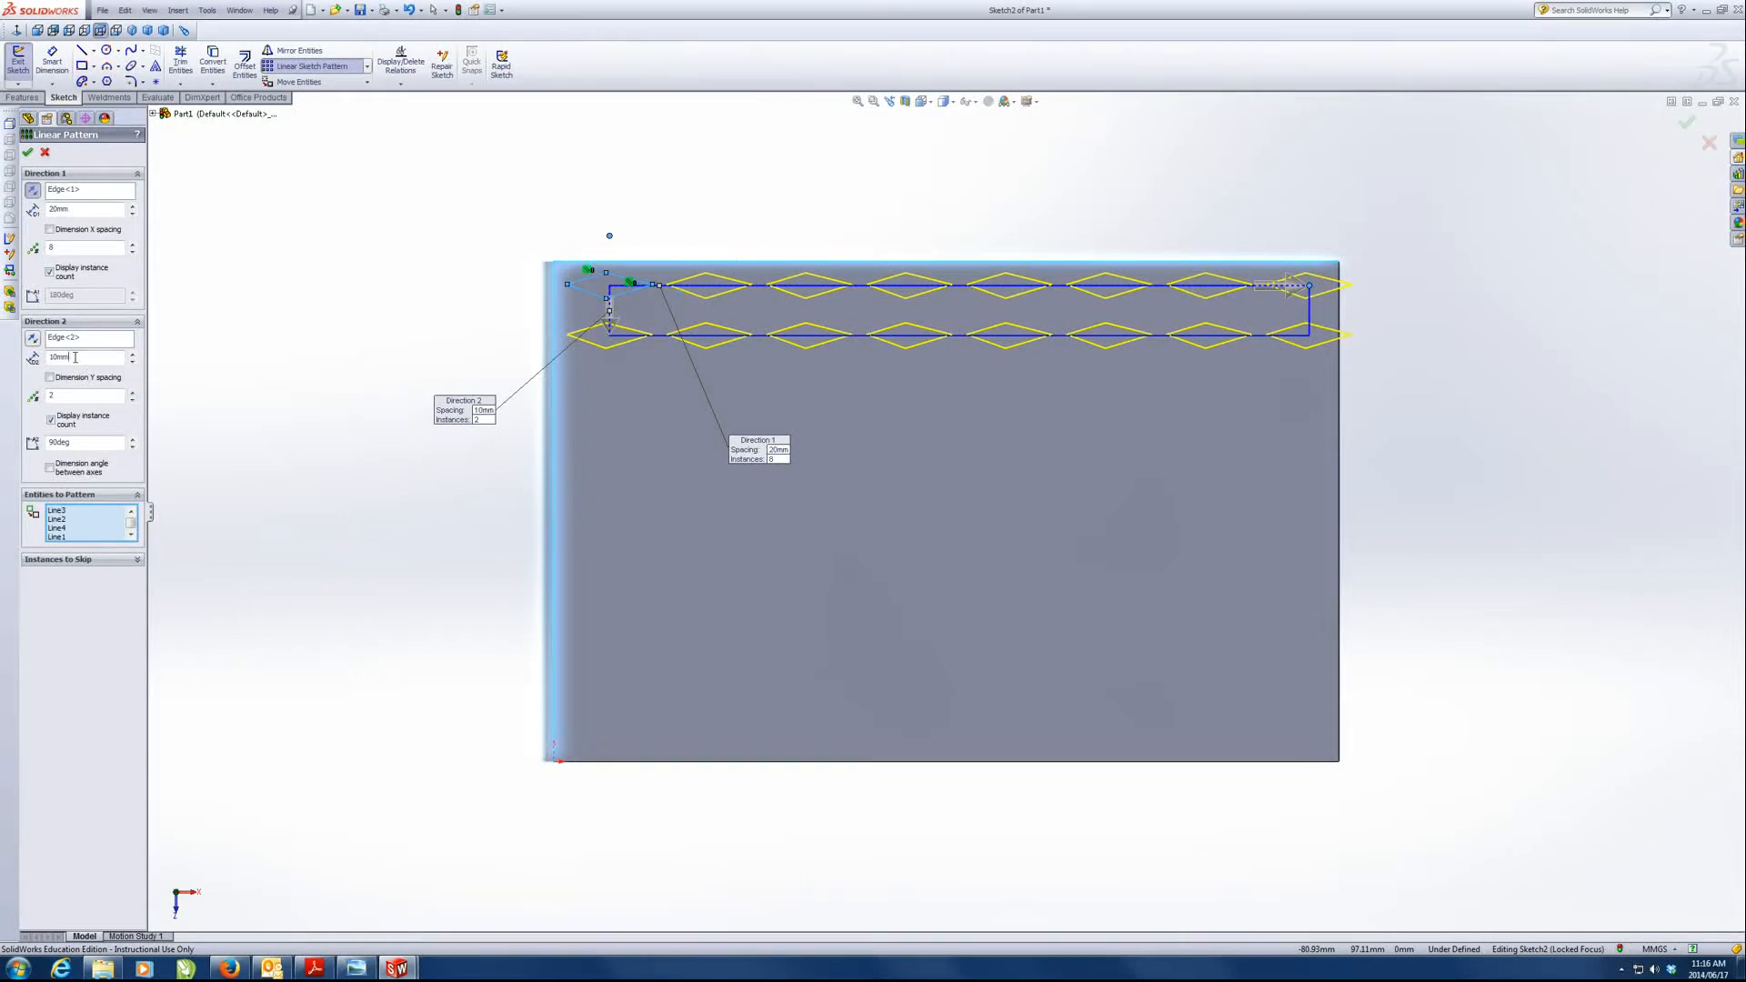
pyautogui.click(133, 394)
pyautogui.click(133, 393)
pyautogui.click(133, 394)
pyautogui.click(133, 393)
pyautogui.click(133, 394)
pyautogui.click(133, 394)
pyautogui.click(133, 394)
pyautogui.click(29, 152)
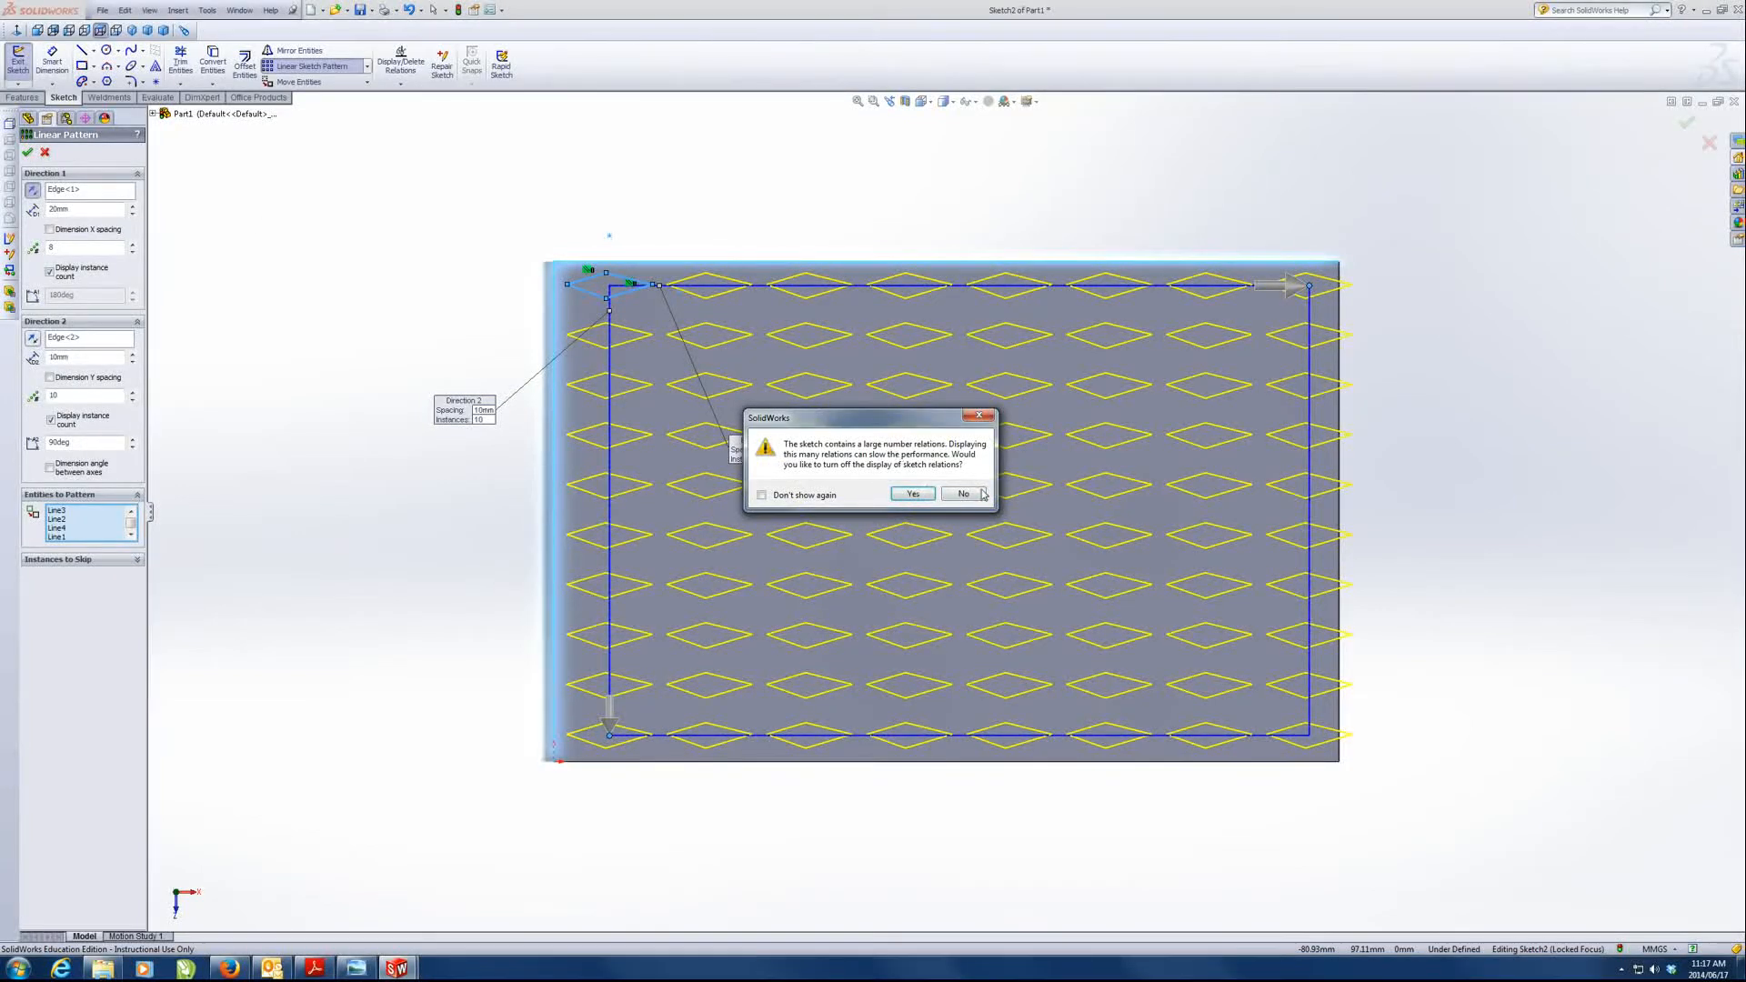
pyautogui.click(910, 496)
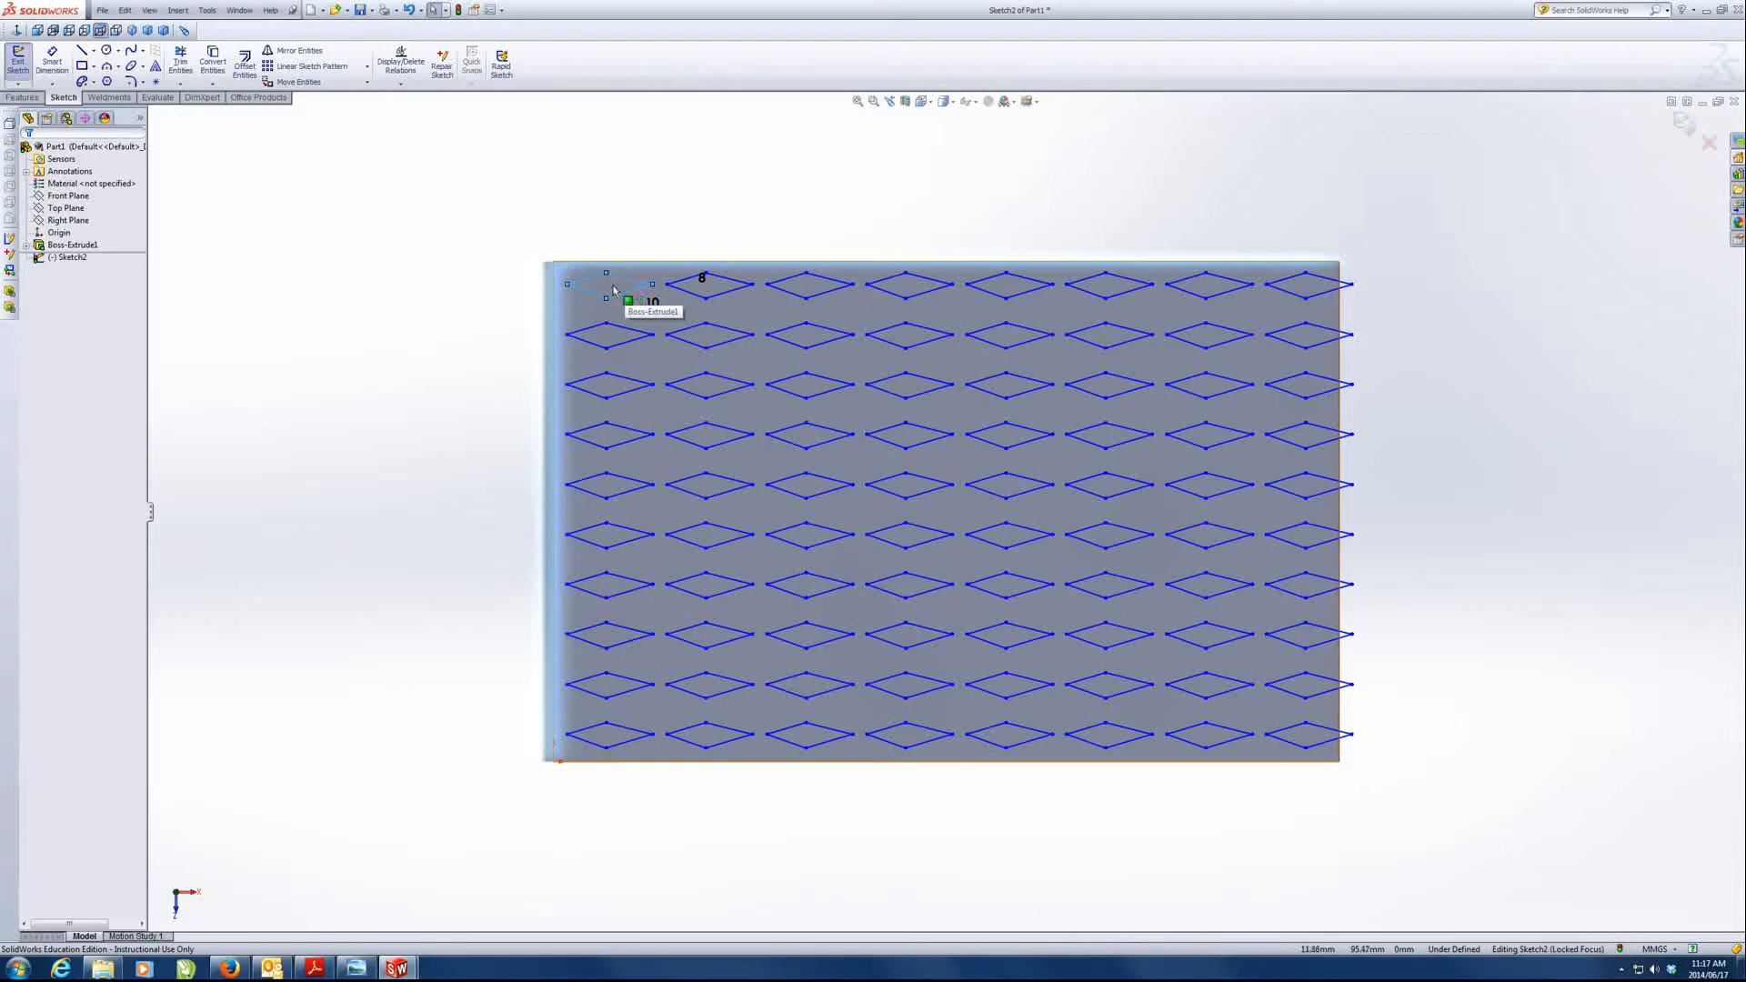
# - Cut the patterned diamonds through the plate with a Through All extruded cut and view the perforated plate at an angle
pyautogui.click(34, 97)
pyautogui.click(195, 64)
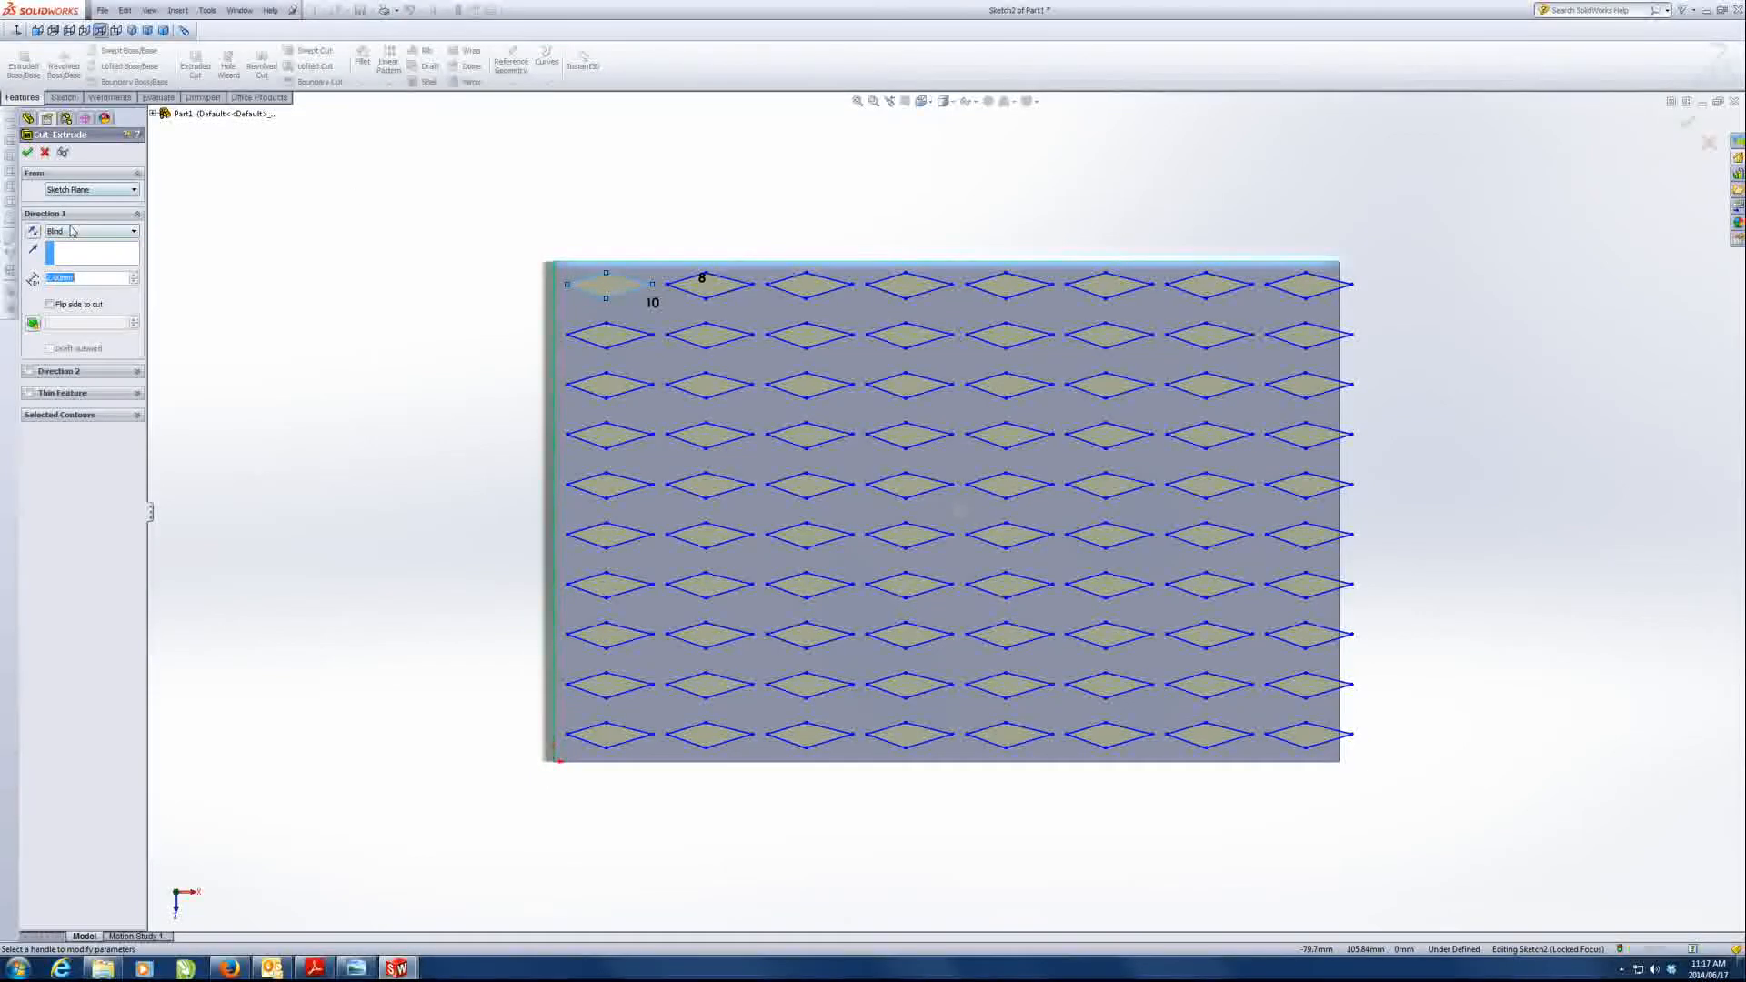
pyautogui.click(76, 230)
pyautogui.click(67, 253)
pyautogui.click(27, 152)
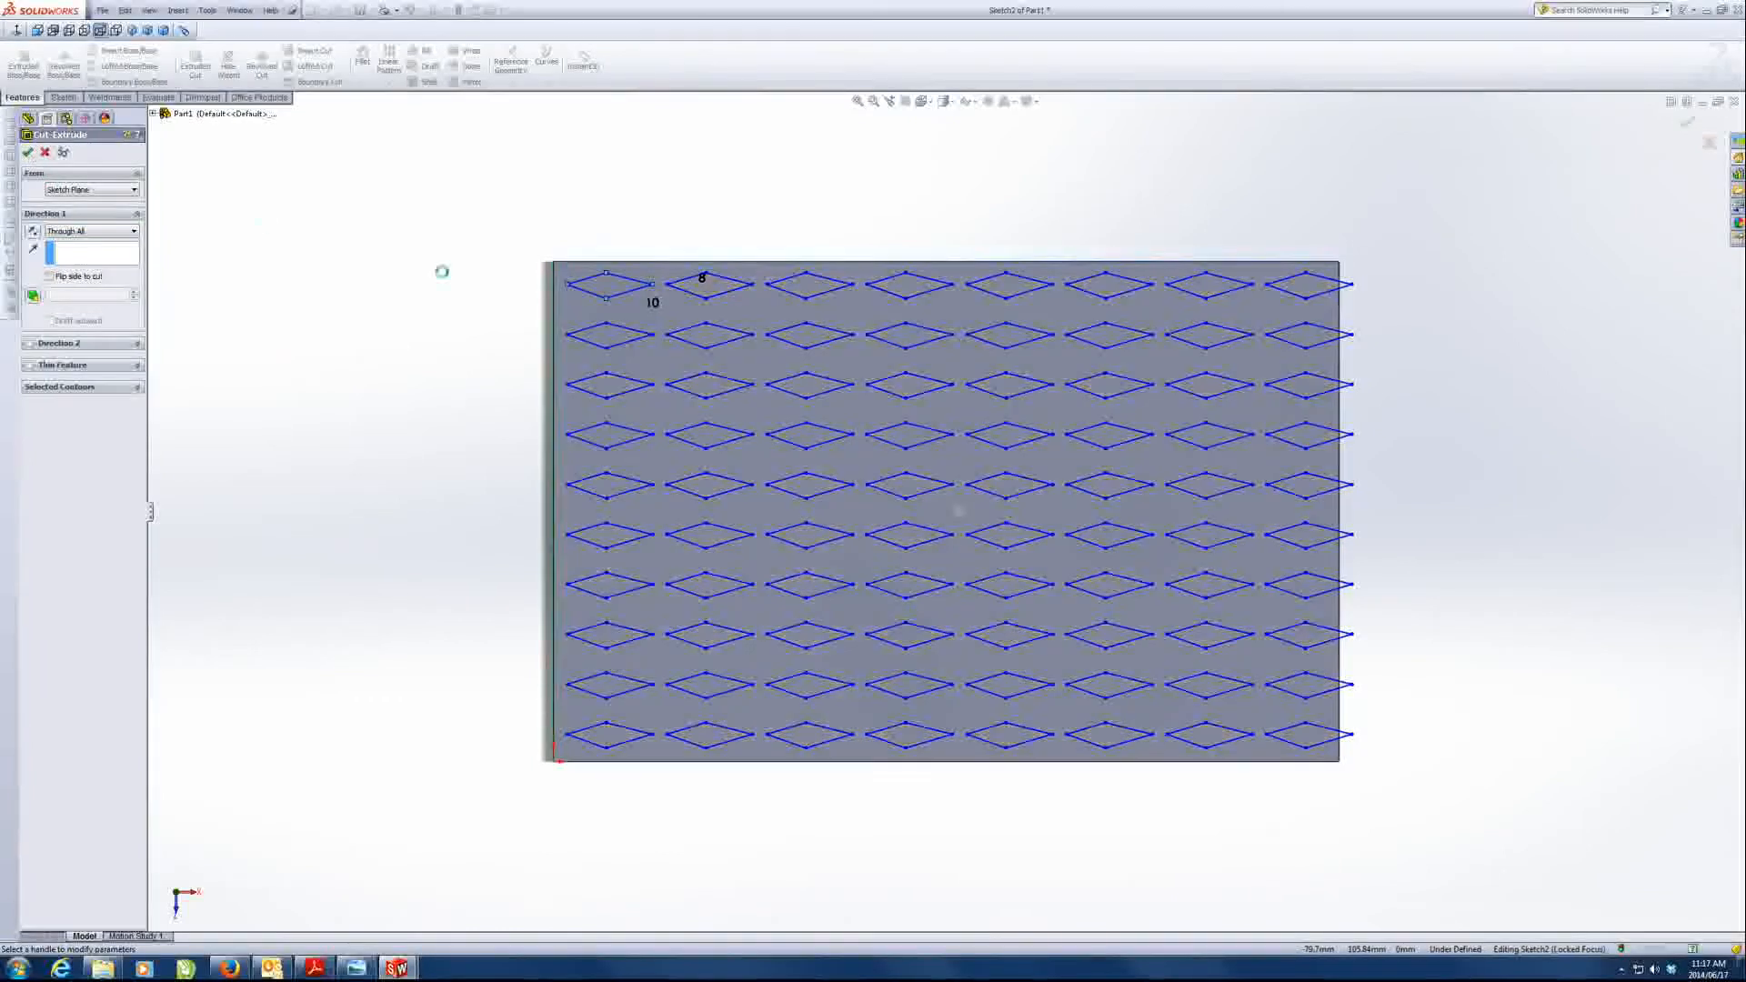
pyautogui.moveTo(866, 663); pyautogui.dragTo(818, 436, button='middle')
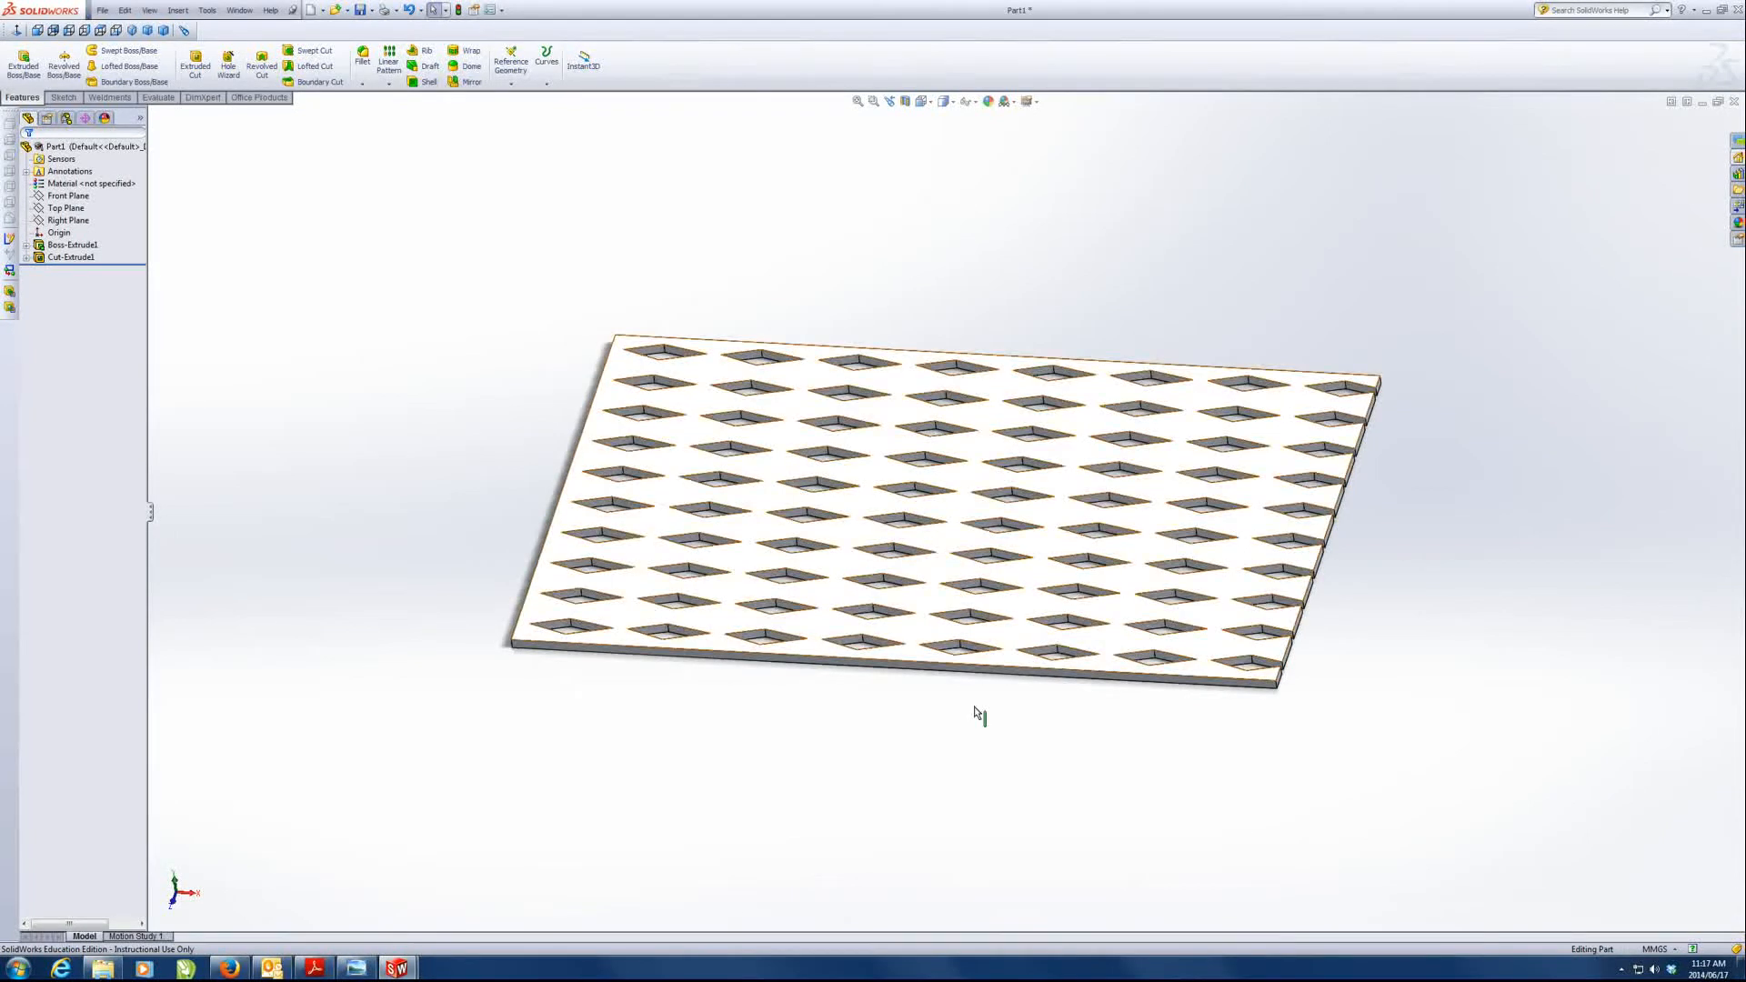
# - Close the perforated plate part without saving it and minimise the rim part's window
pyautogui.click(1735, 102)
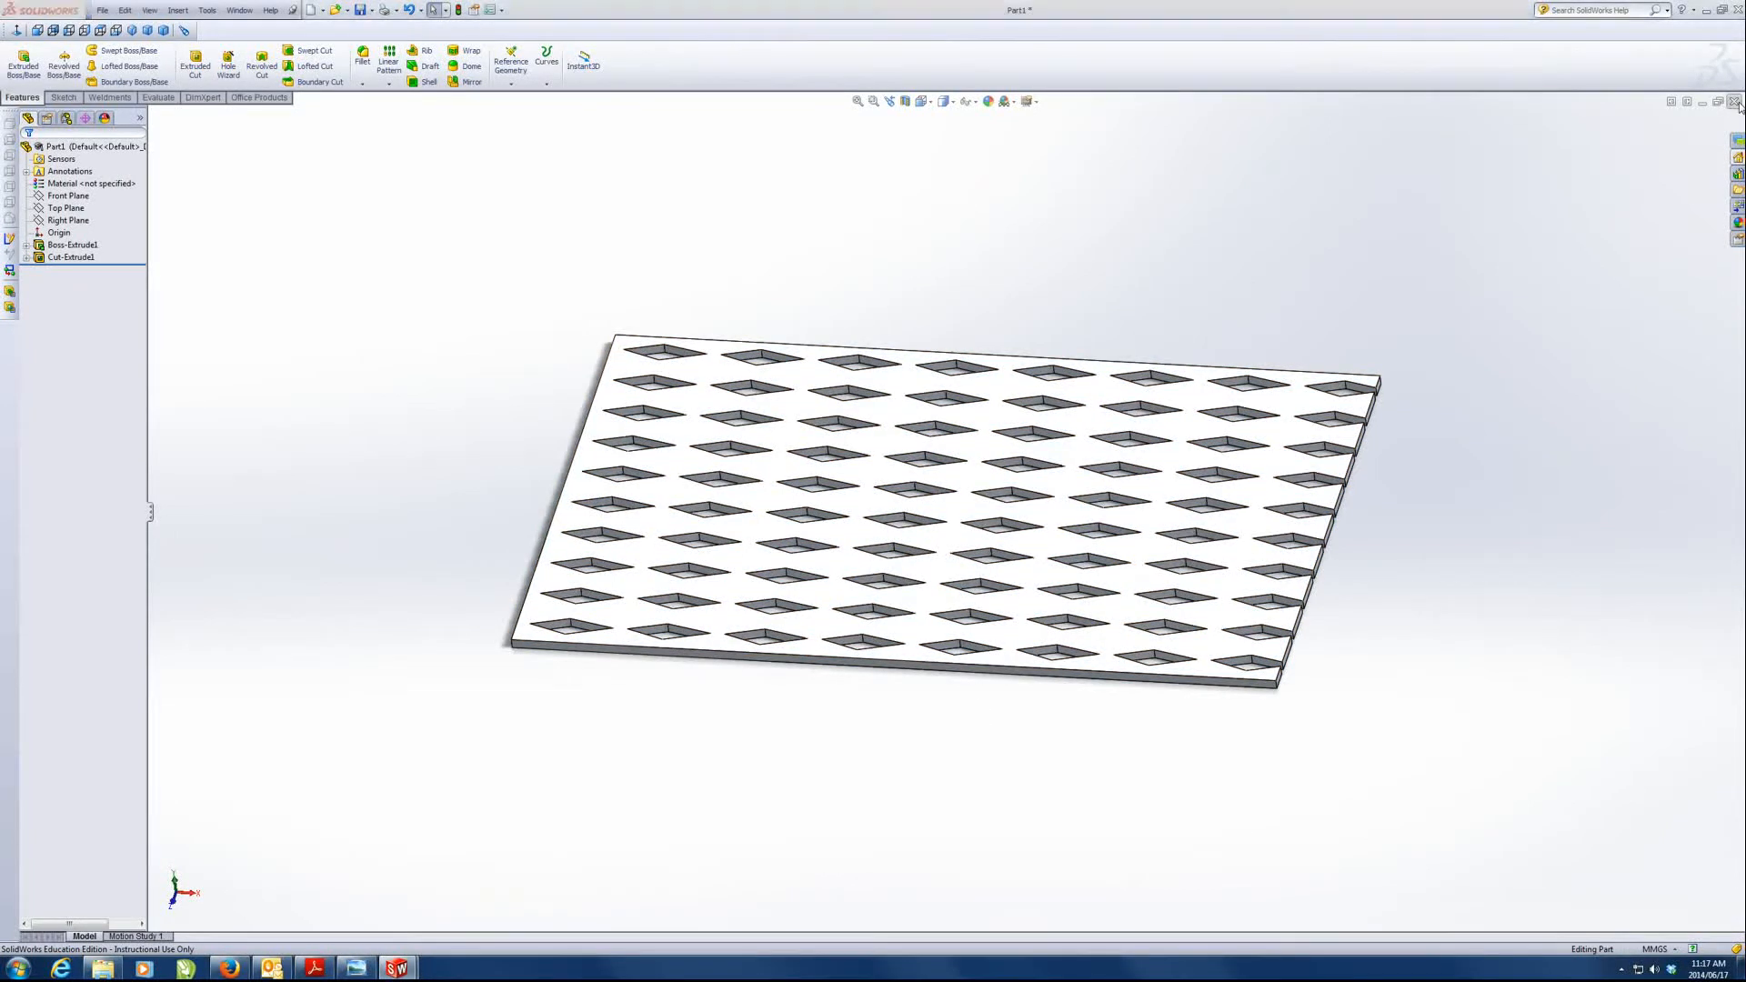
pyautogui.click(886, 498)
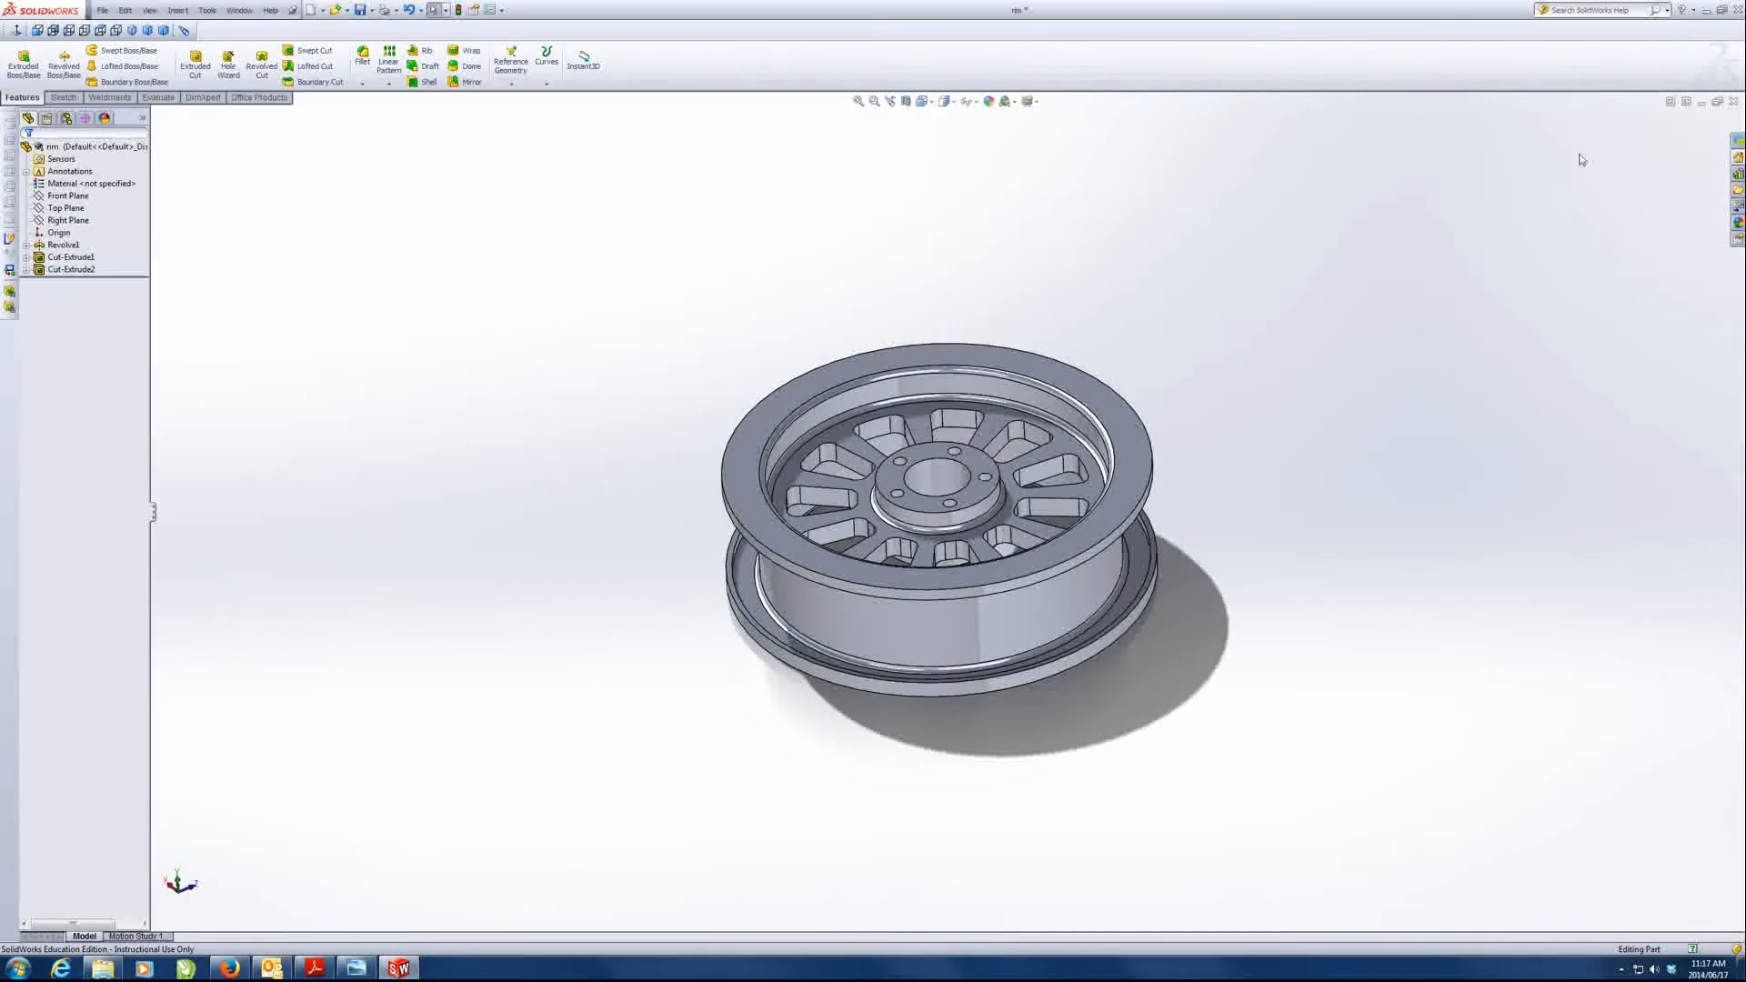
pyautogui.click(1701, 102)
# - Switch to the CAD study guide in Adobe Reader and go past the pulley example to Exercise 3.1
pyautogui.click(313, 968)
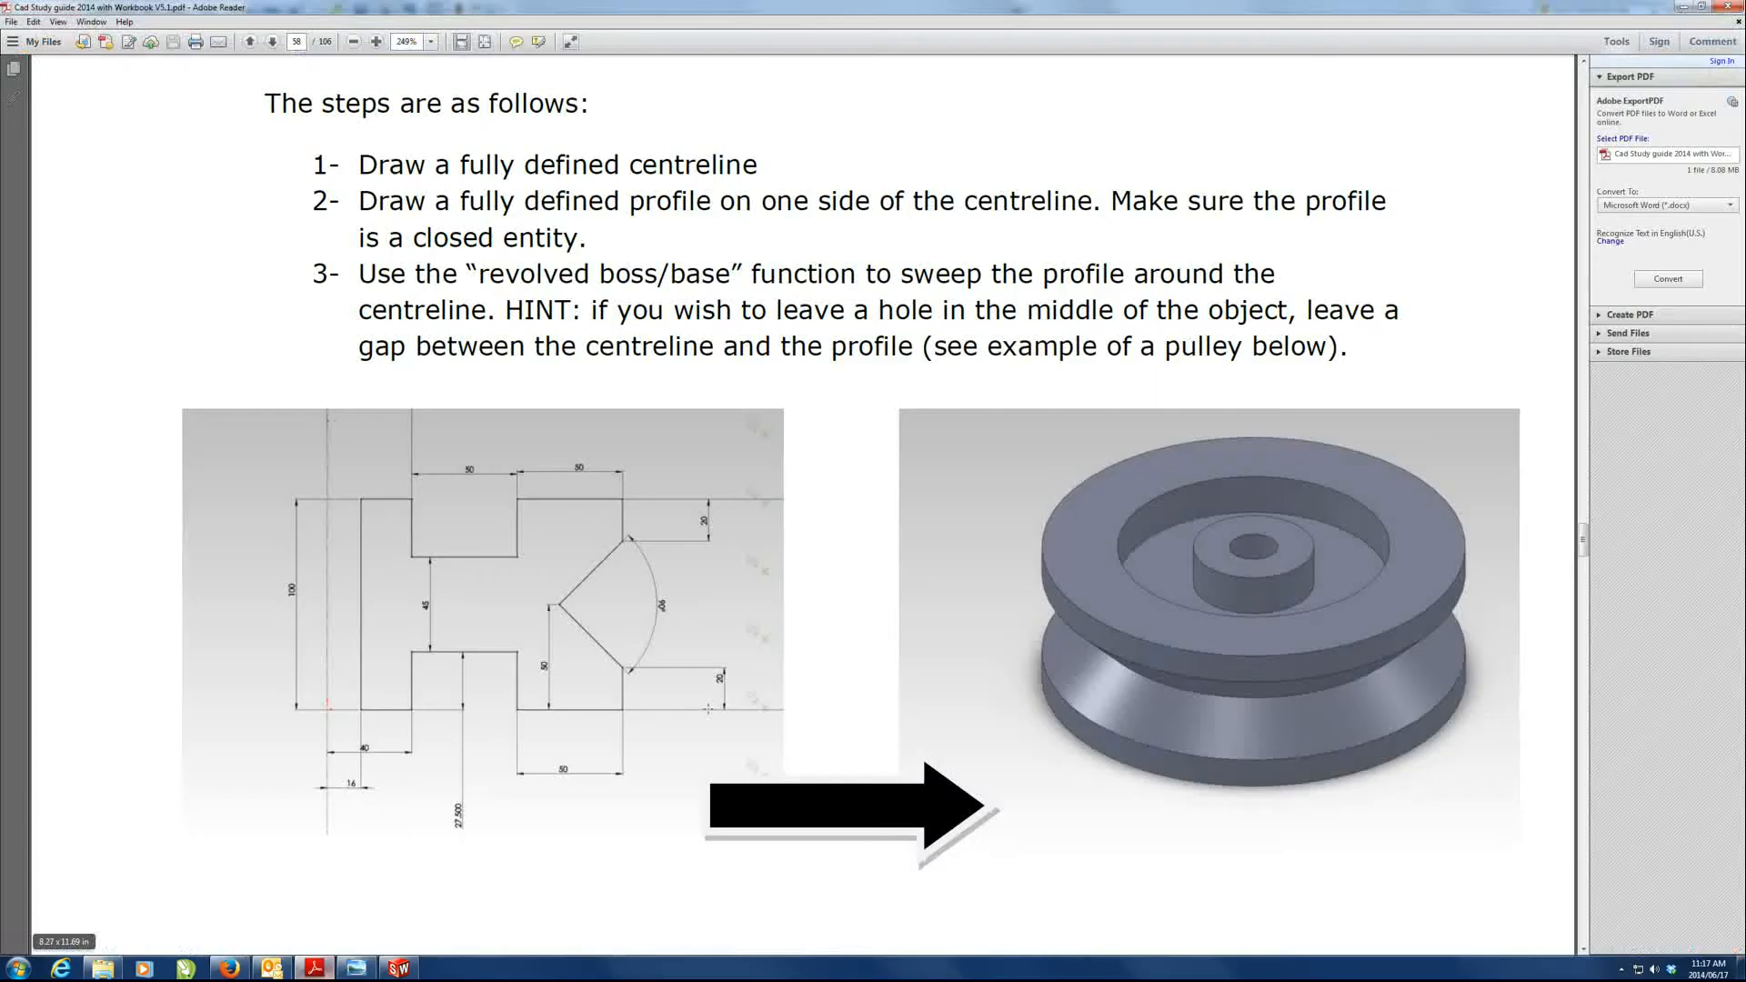
pyautogui.scroll(-1, 872, 509)
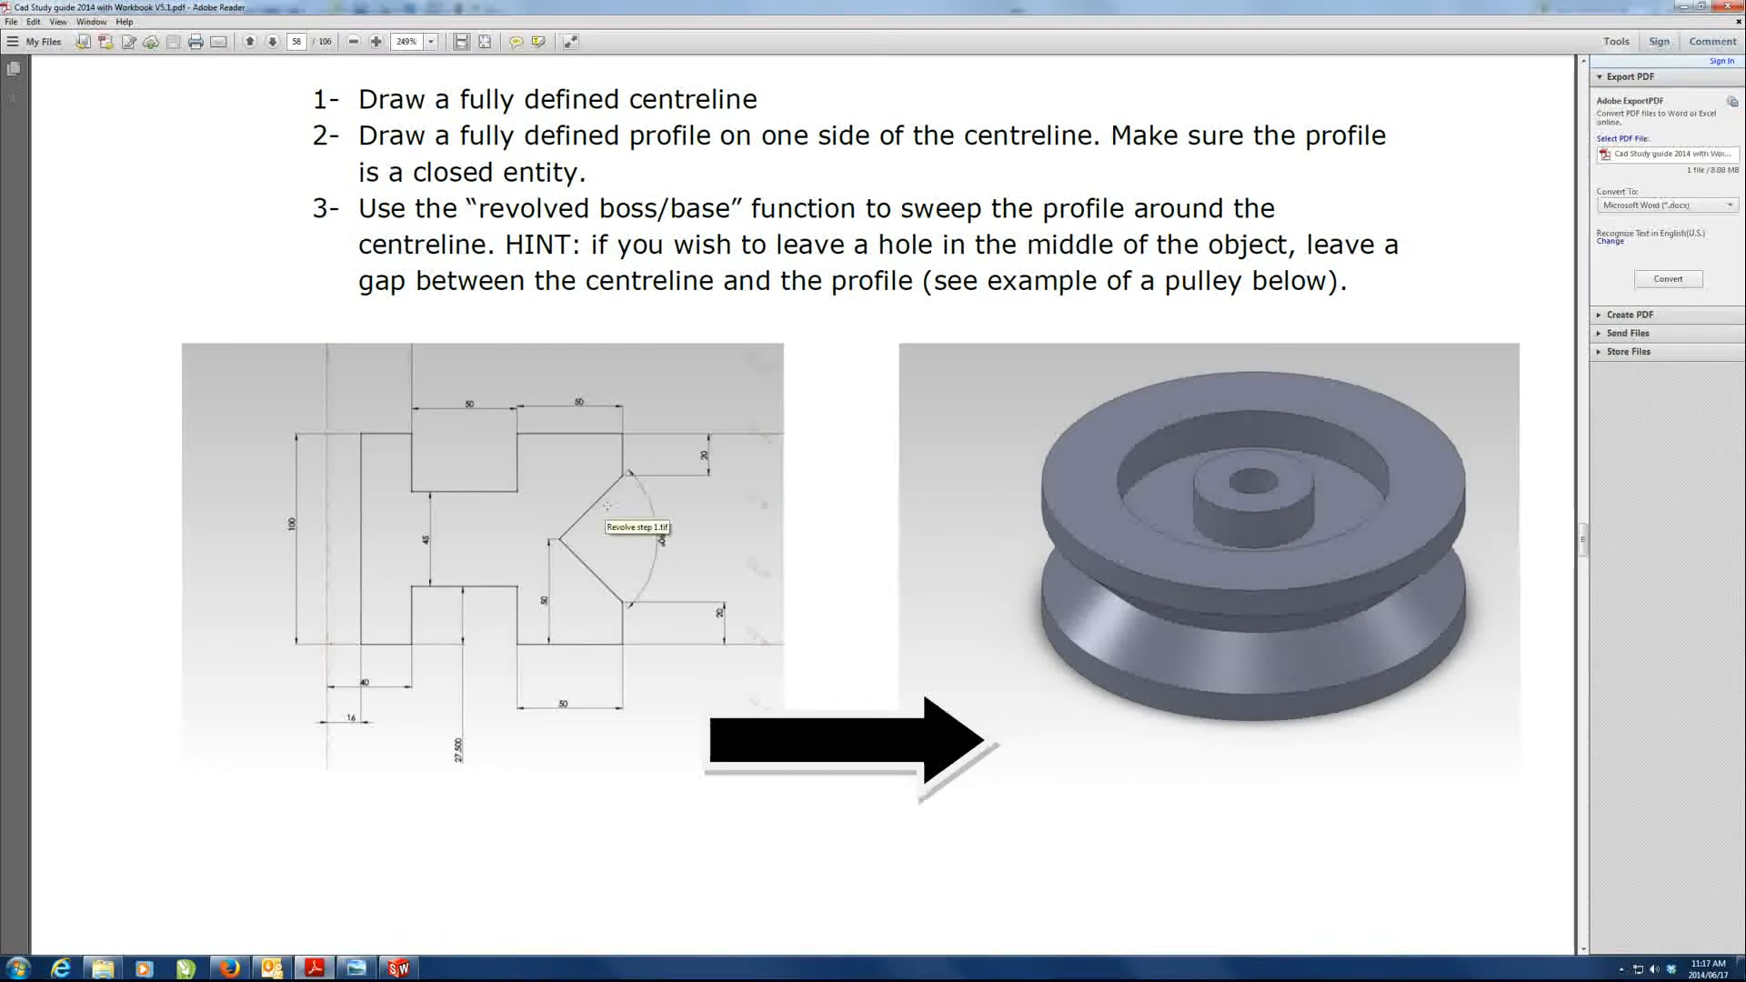
pyautogui.scroll(-6, 607, 505)
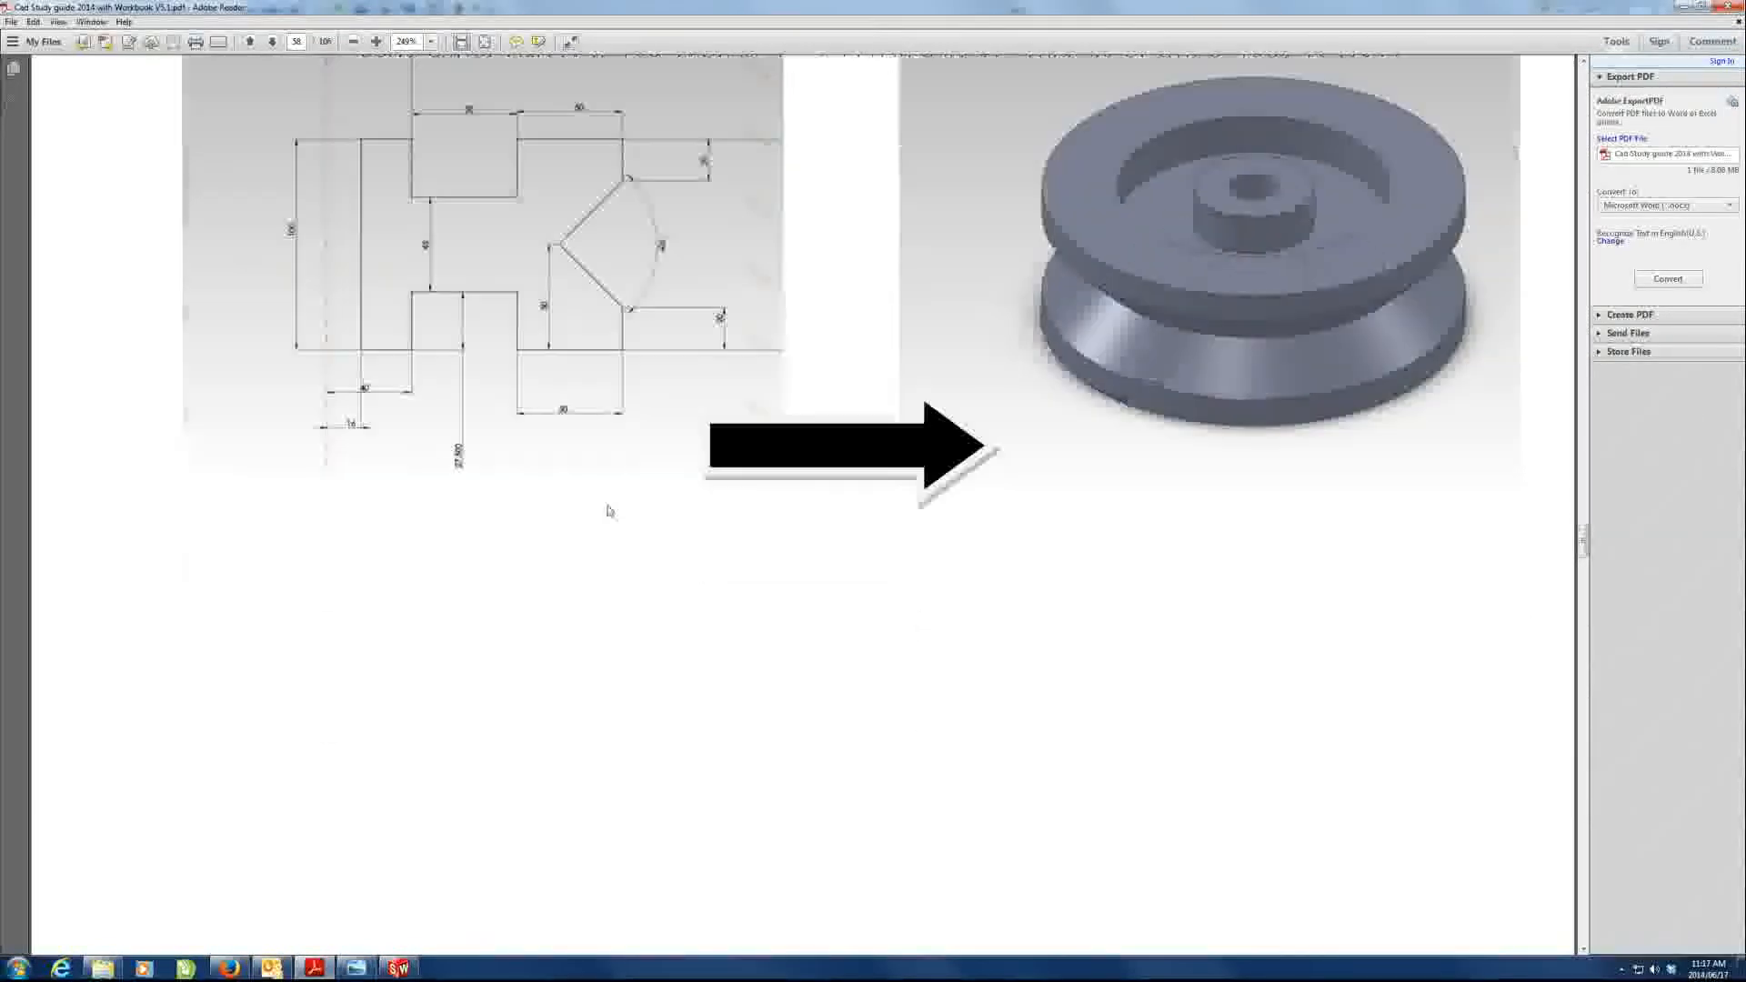
pyautogui.scroll(-10, 608, 505)
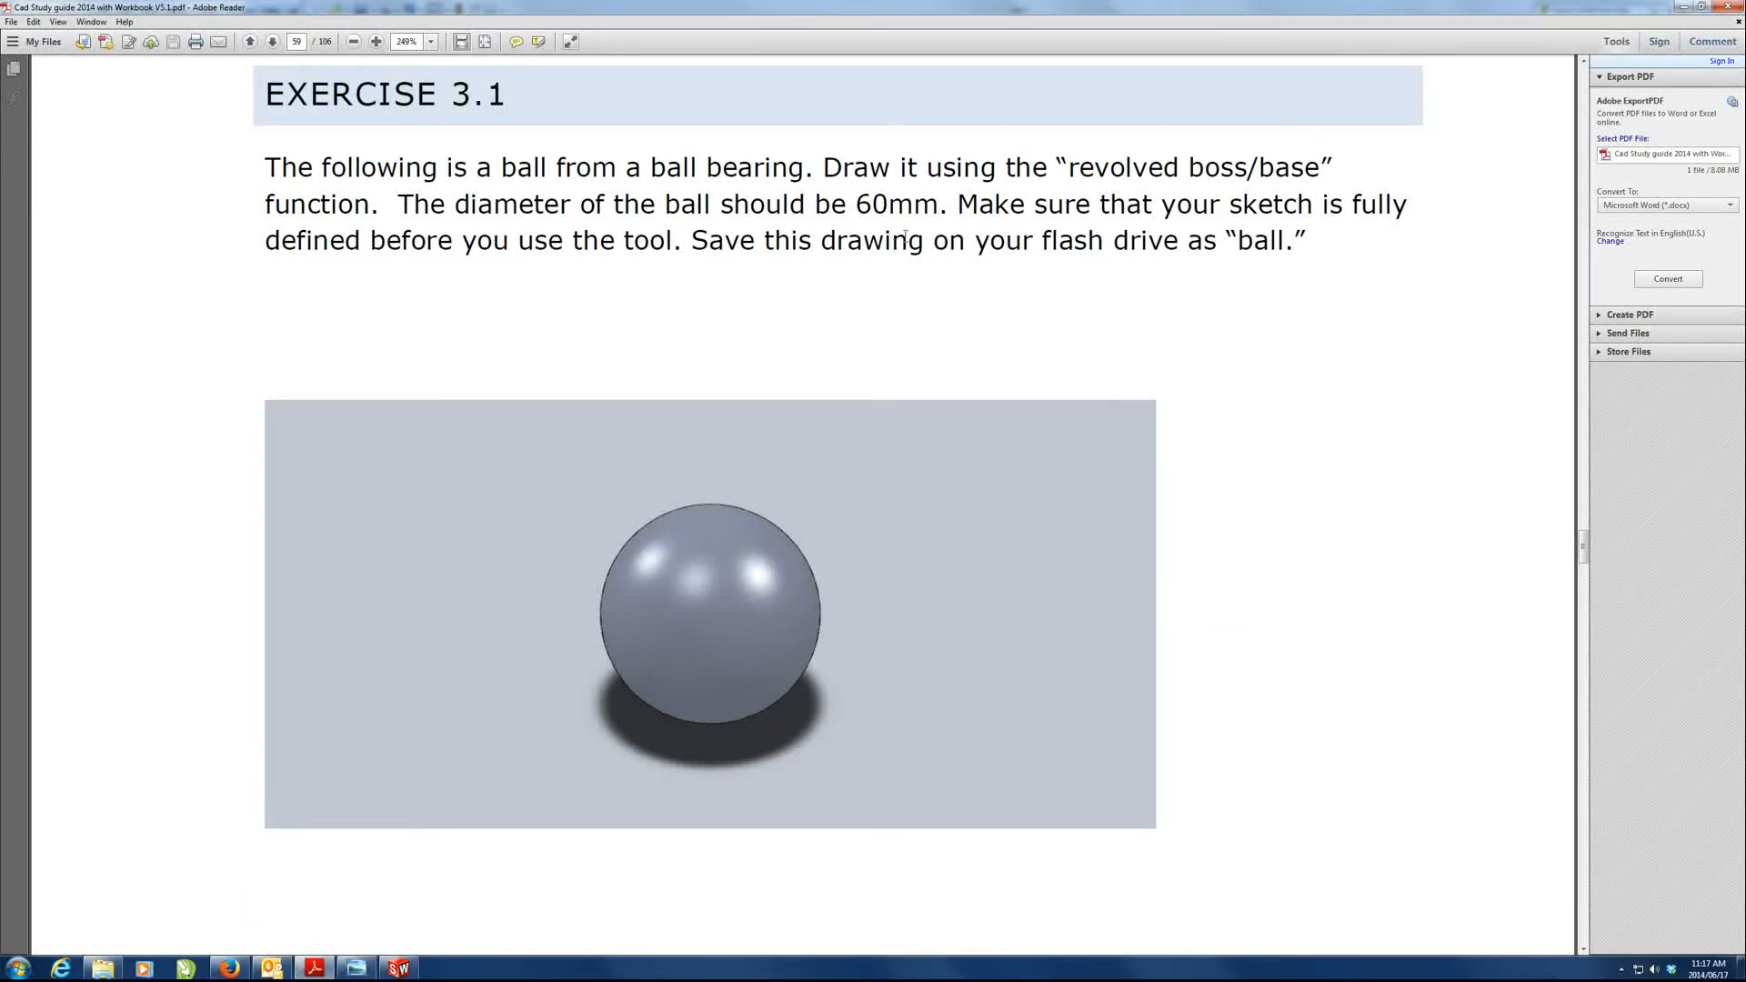
# - Highlight the 60 mm ball diameter in Exercise 3.1, switch back to SolidWorks and create a new part
pyautogui.moveTo(855, 204); pyautogui.dragTo(939, 212)
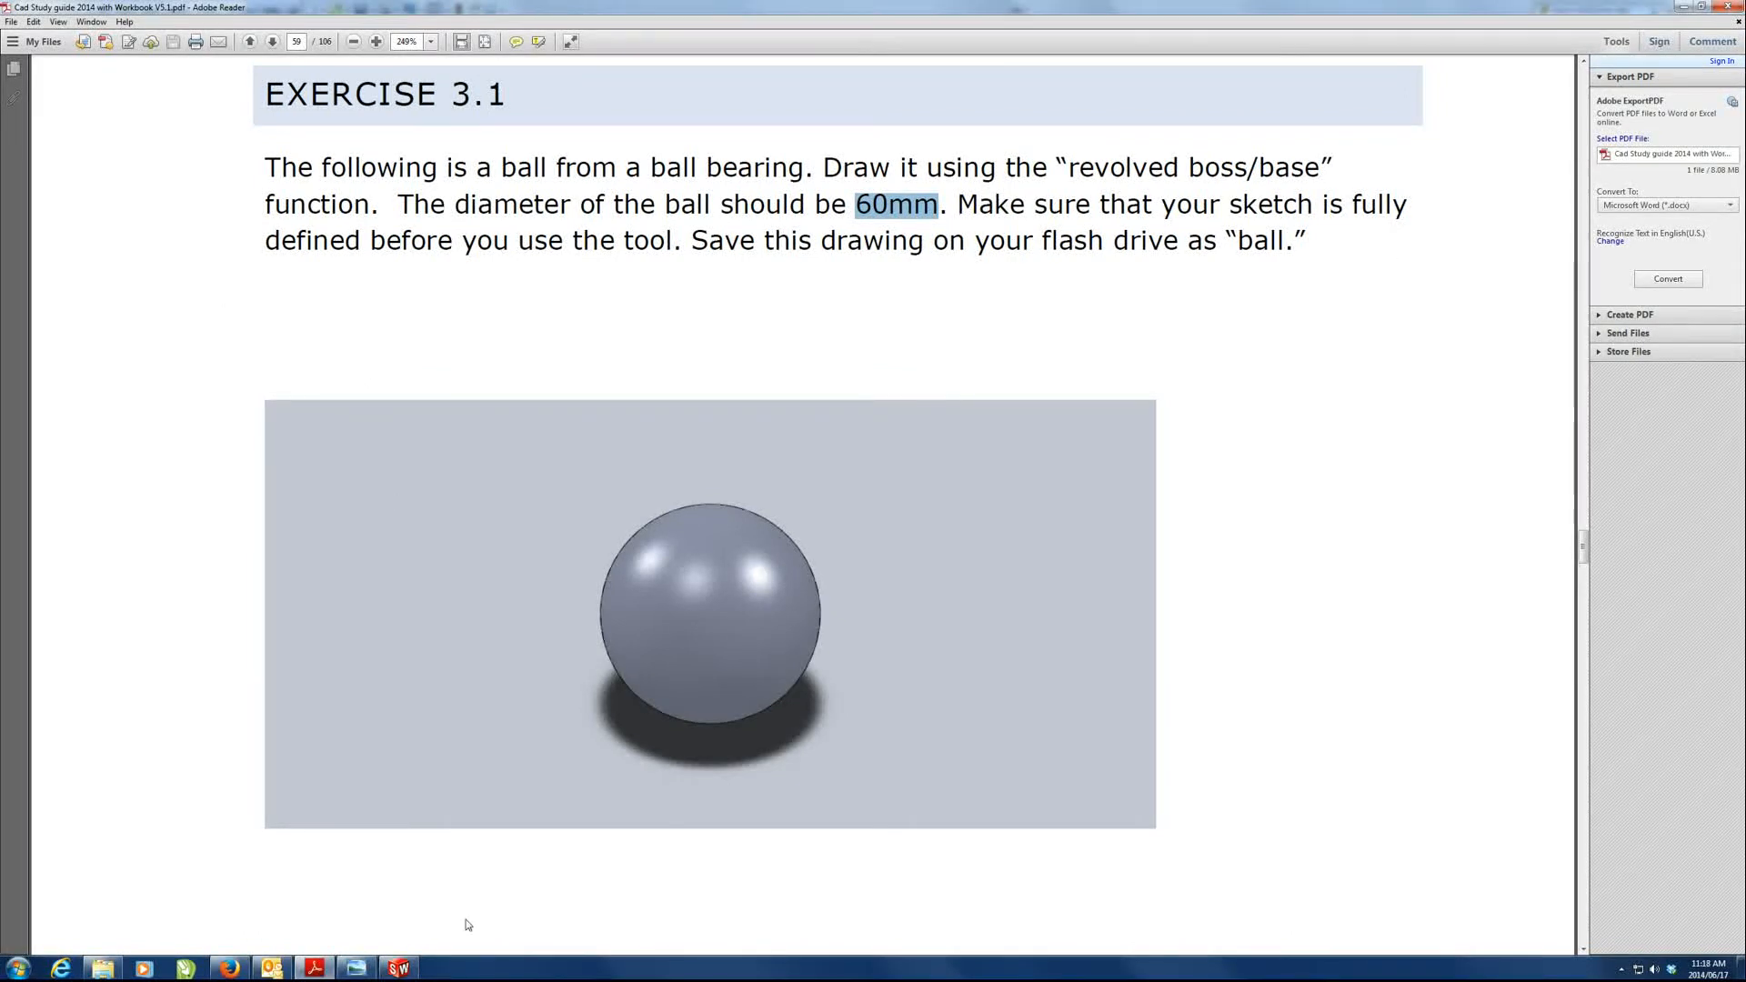
pyautogui.click(398, 967)
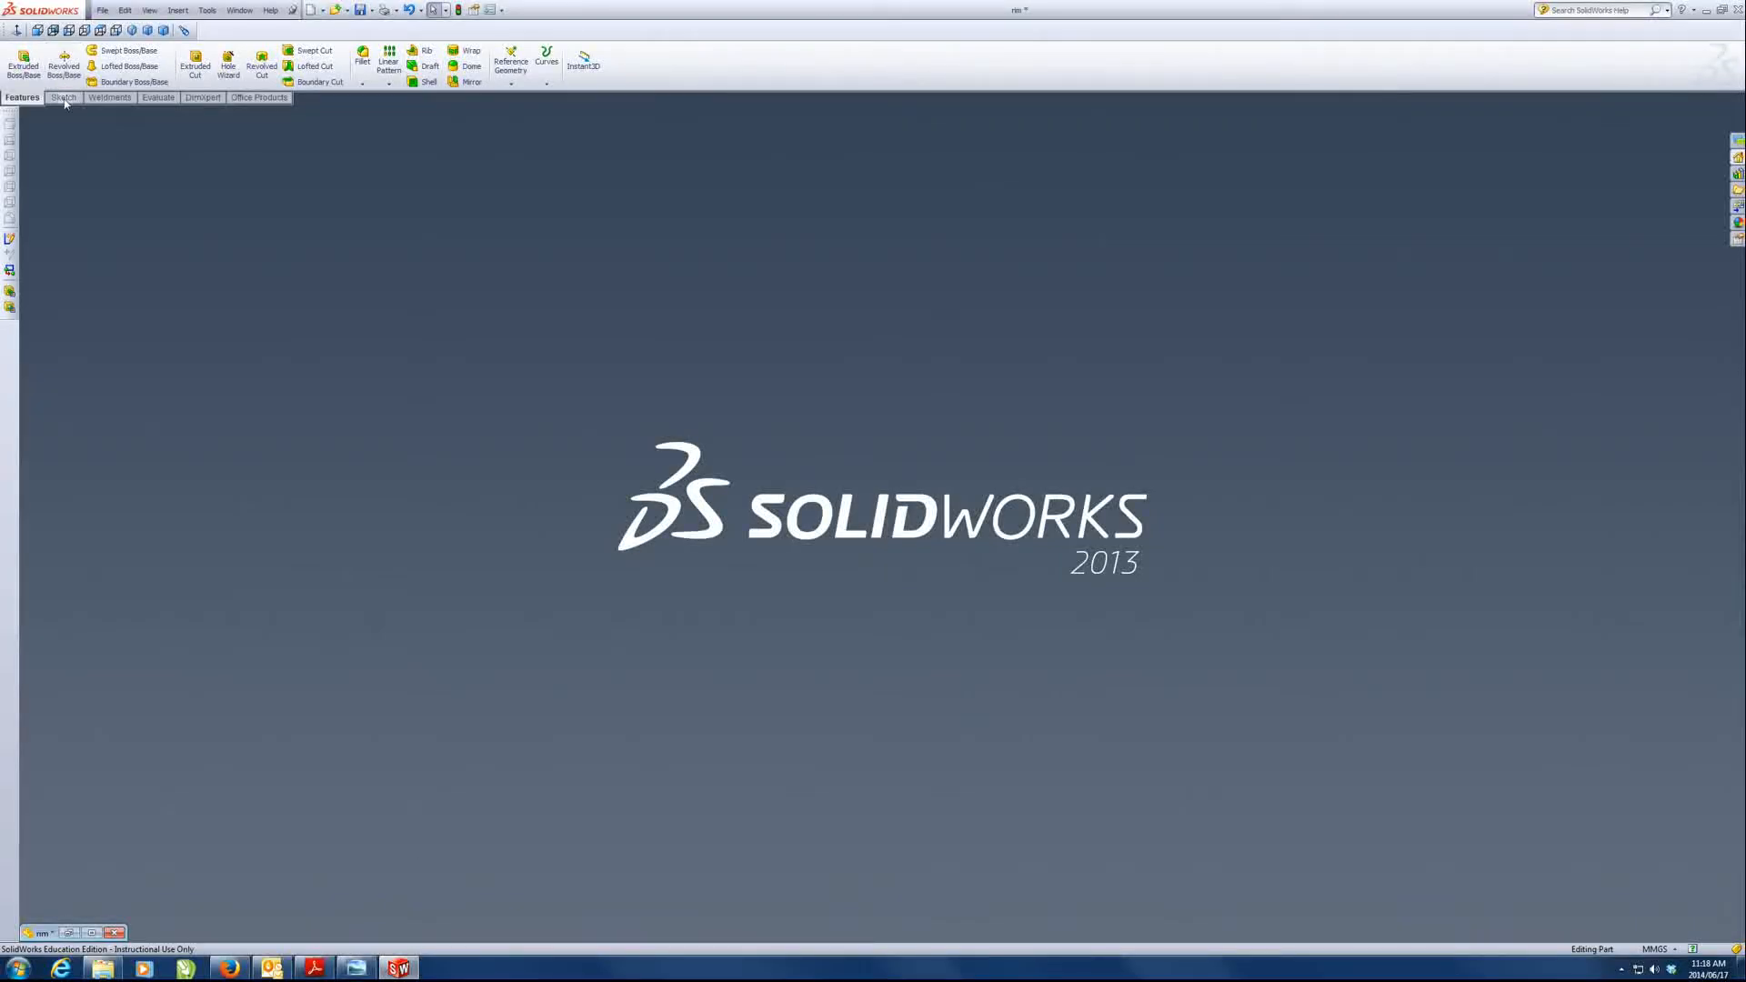
pyautogui.click(102, 10)
pyautogui.click(122, 28)
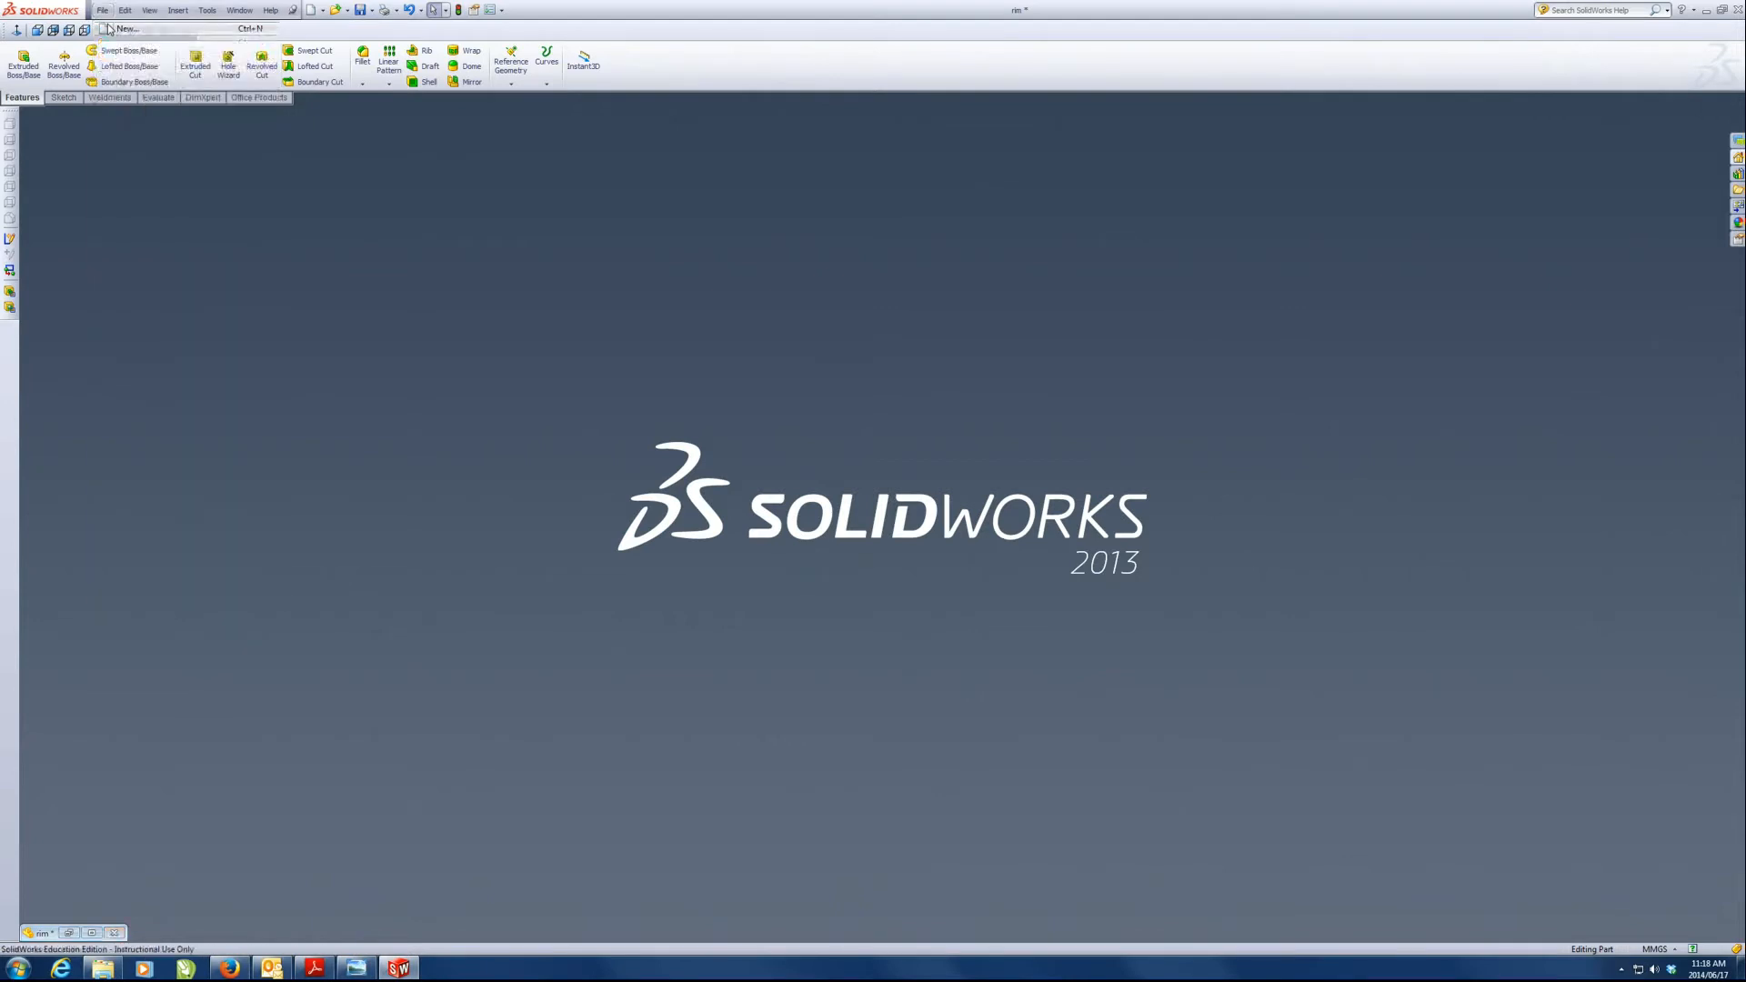
pyautogui.doubleClick(273, 247)
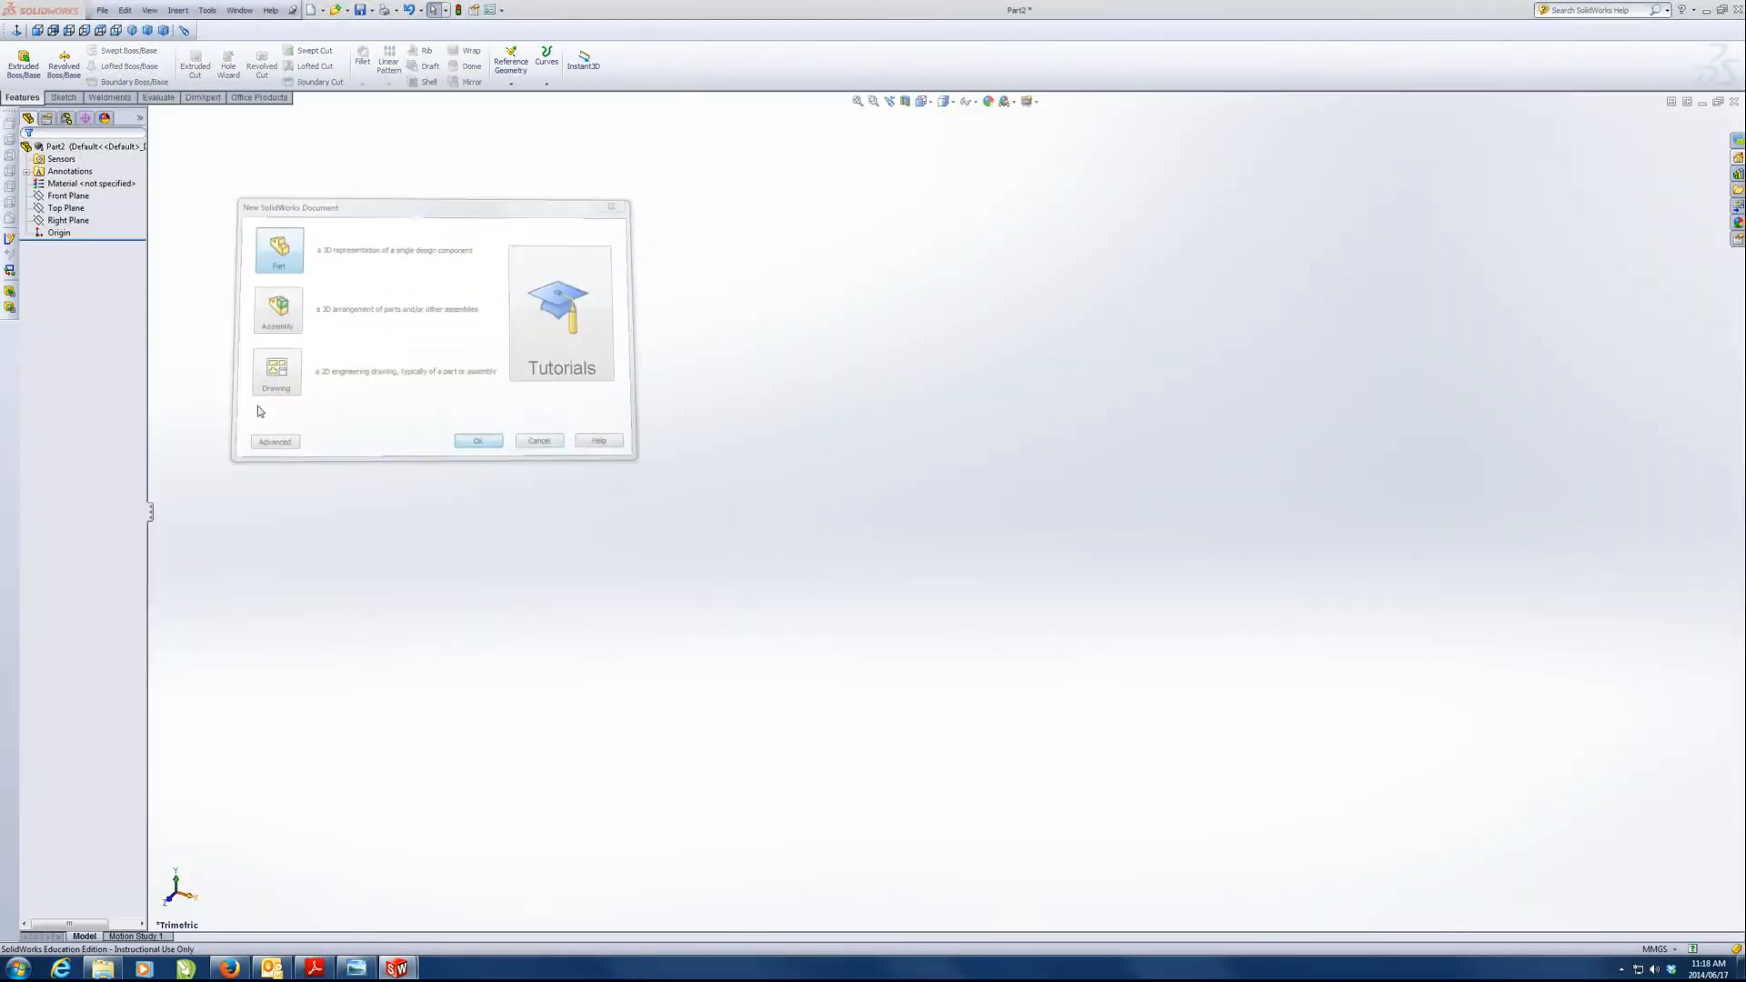
# - Start a sketch on the Front Plane and draw a vertical centerline about 87 mm long upward from the origin
pyautogui.click(68, 195)
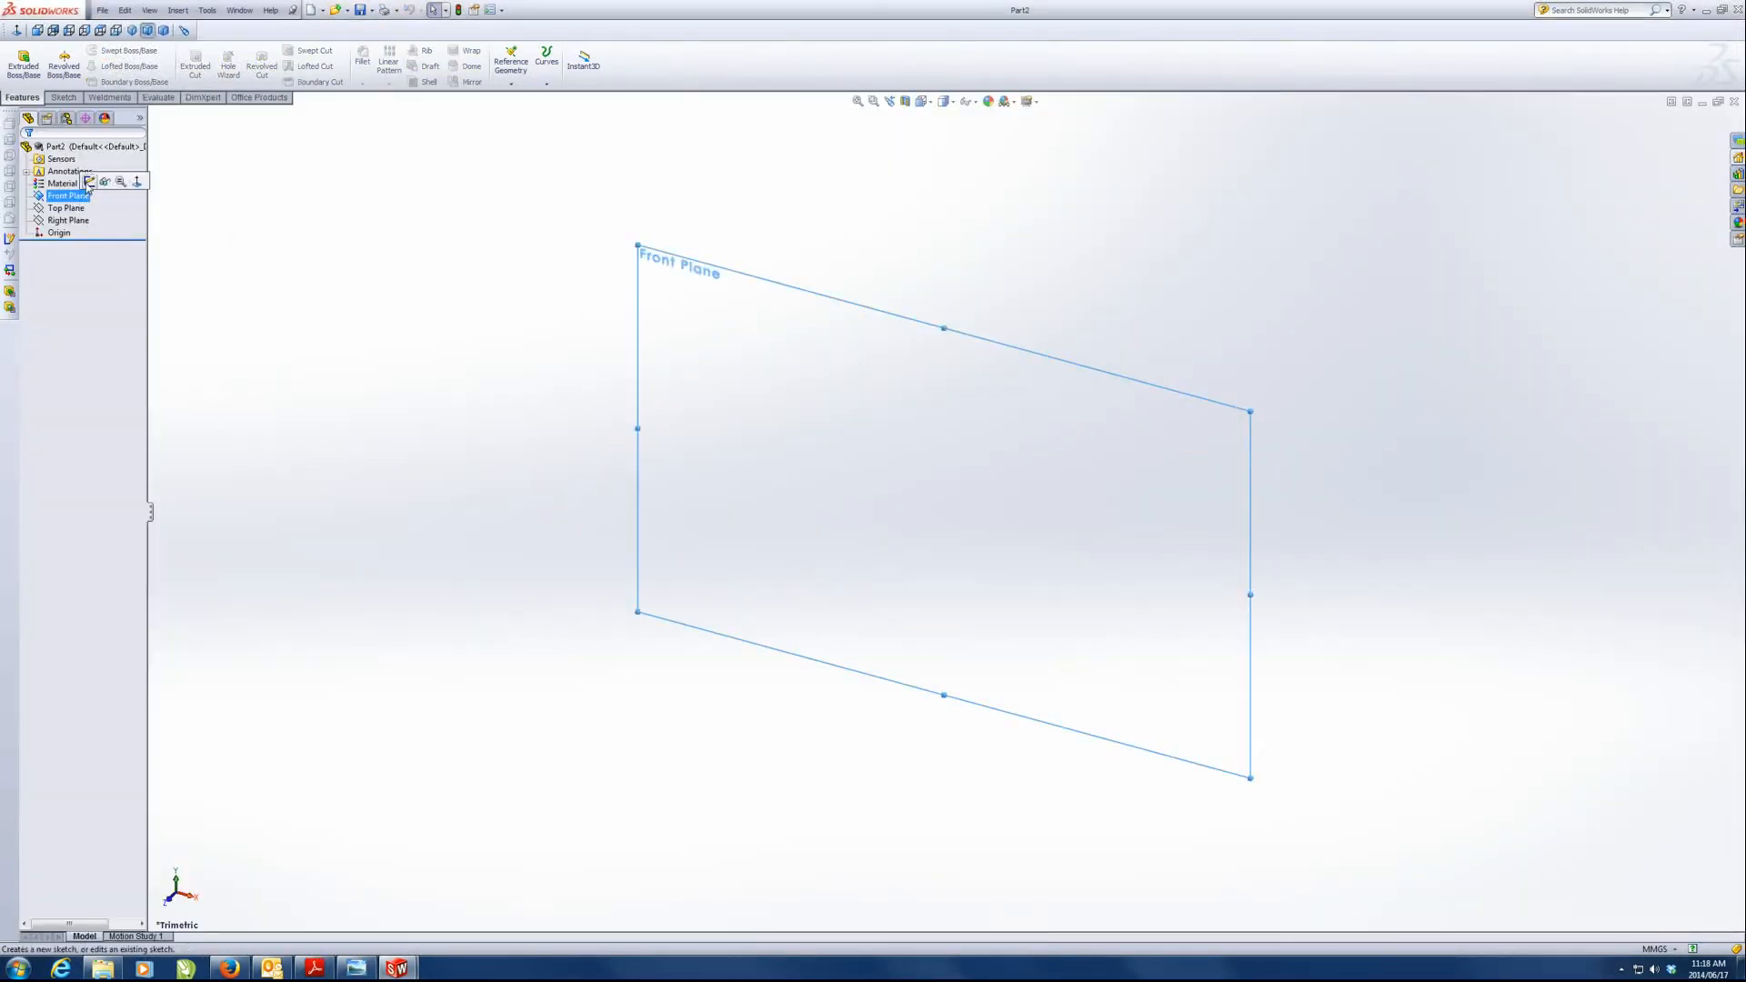
pyautogui.click(88, 189)
pyautogui.click(93, 51)
pyautogui.click(114, 84)
pyautogui.click(947, 510)
pyautogui.click(946, 183)
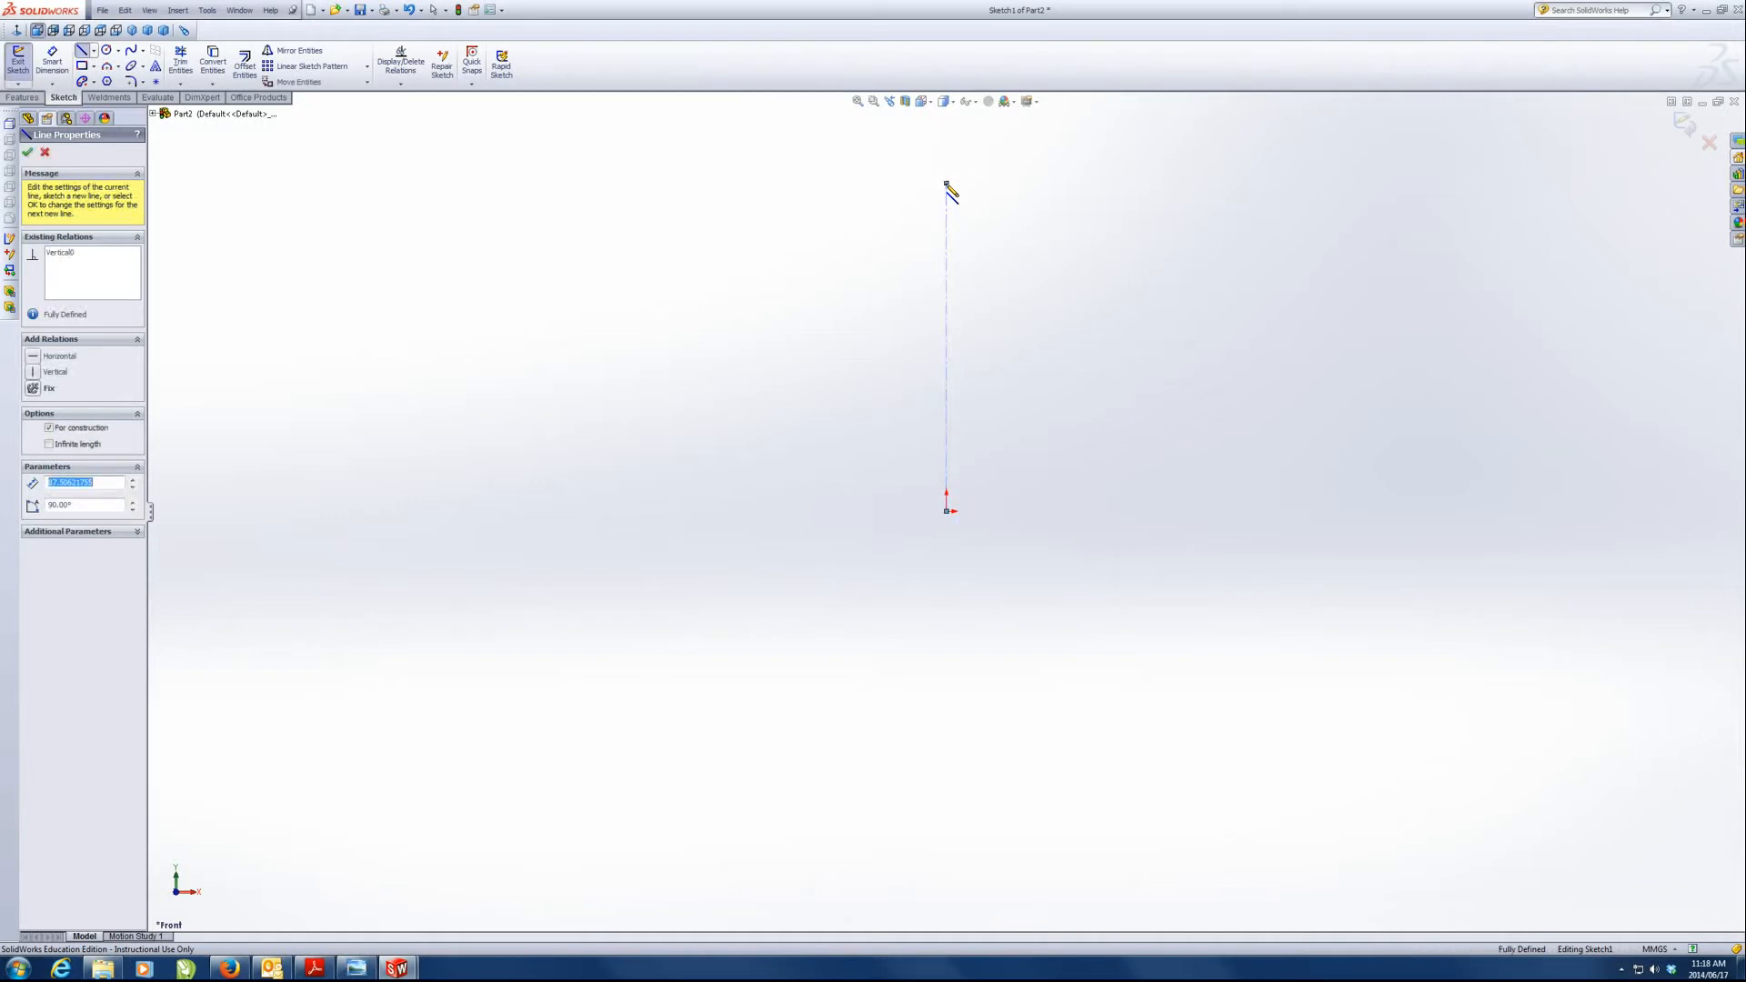
# - Draw a three-point arc from the origin to a point on the centerline, forming a near half circle of about 36 mm radius
pyautogui.click(107, 67)
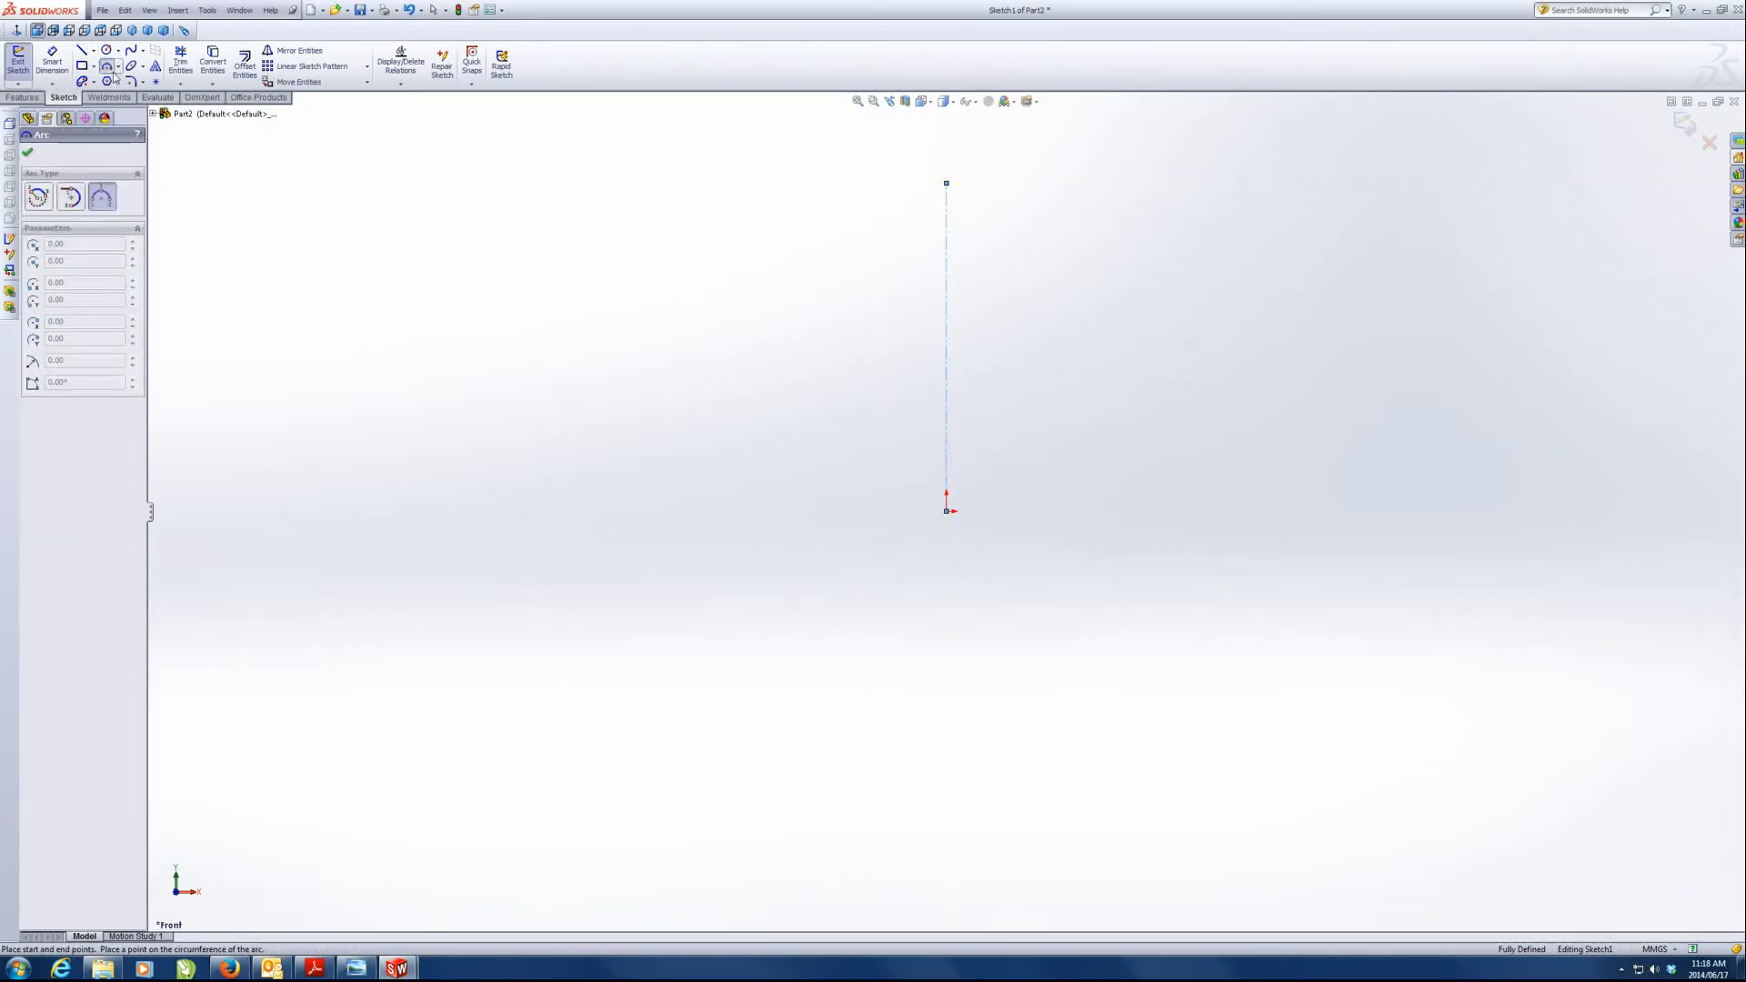
pyautogui.moveTo(949, 513); pyautogui.dragTo(948, 244)
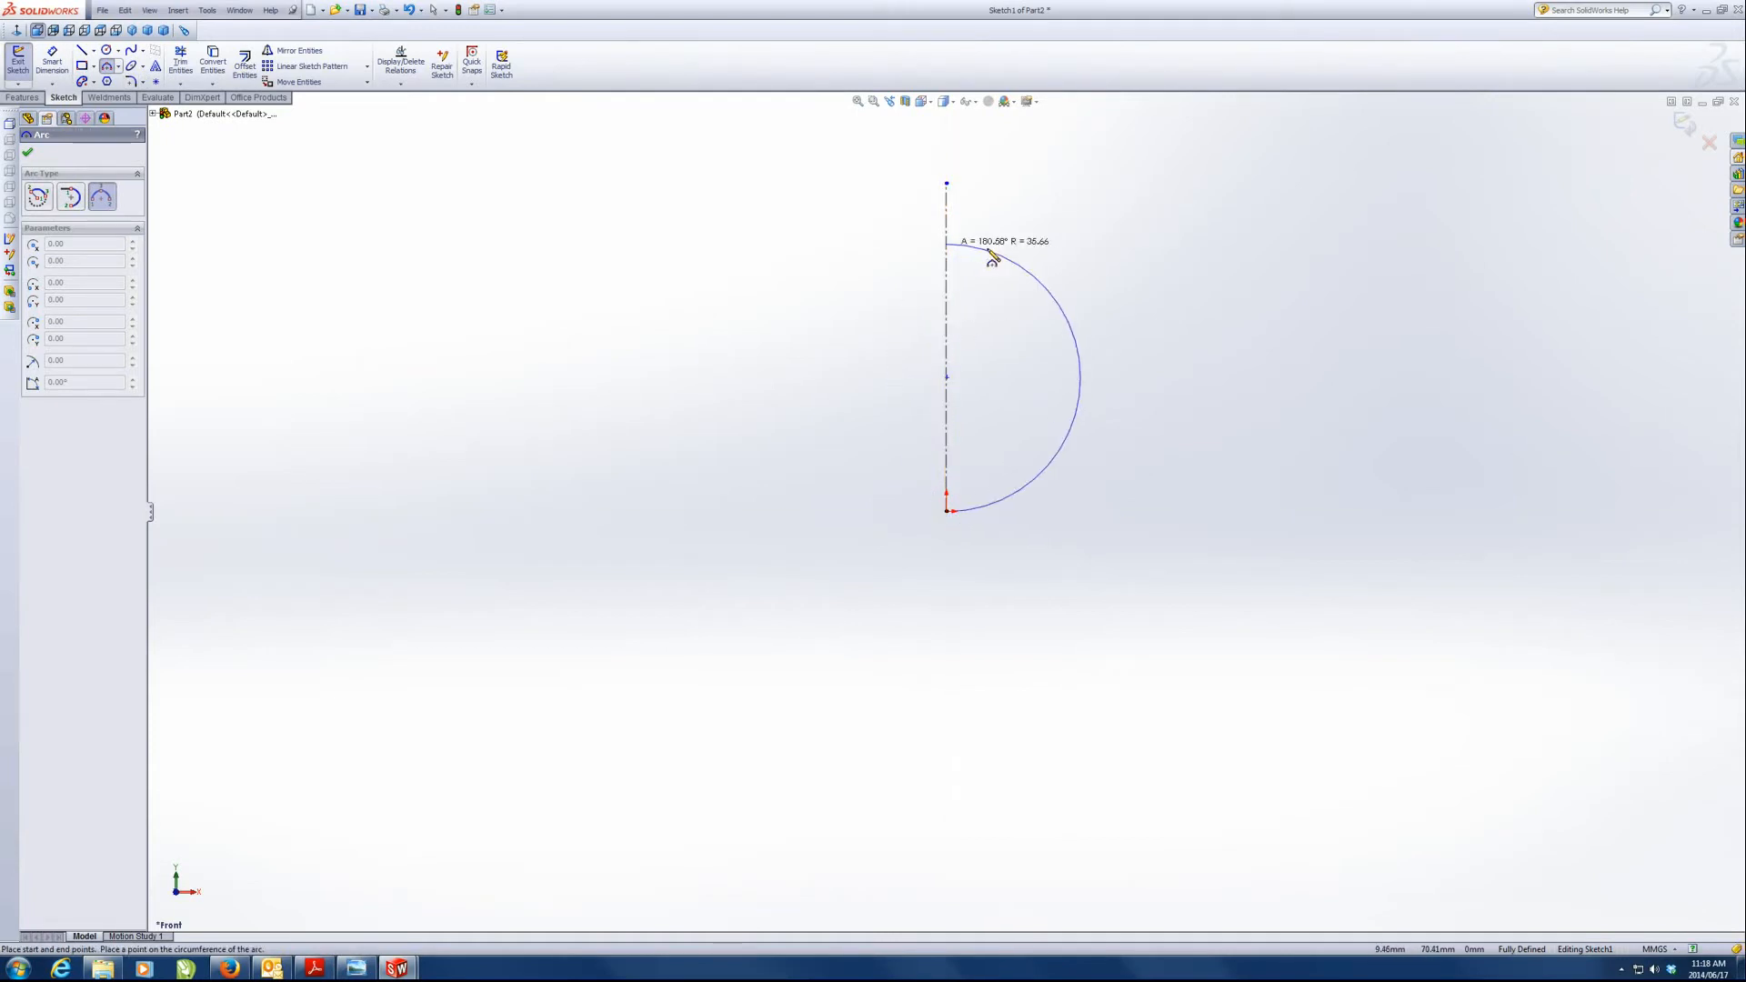
pyautogui.click(1004, 267)
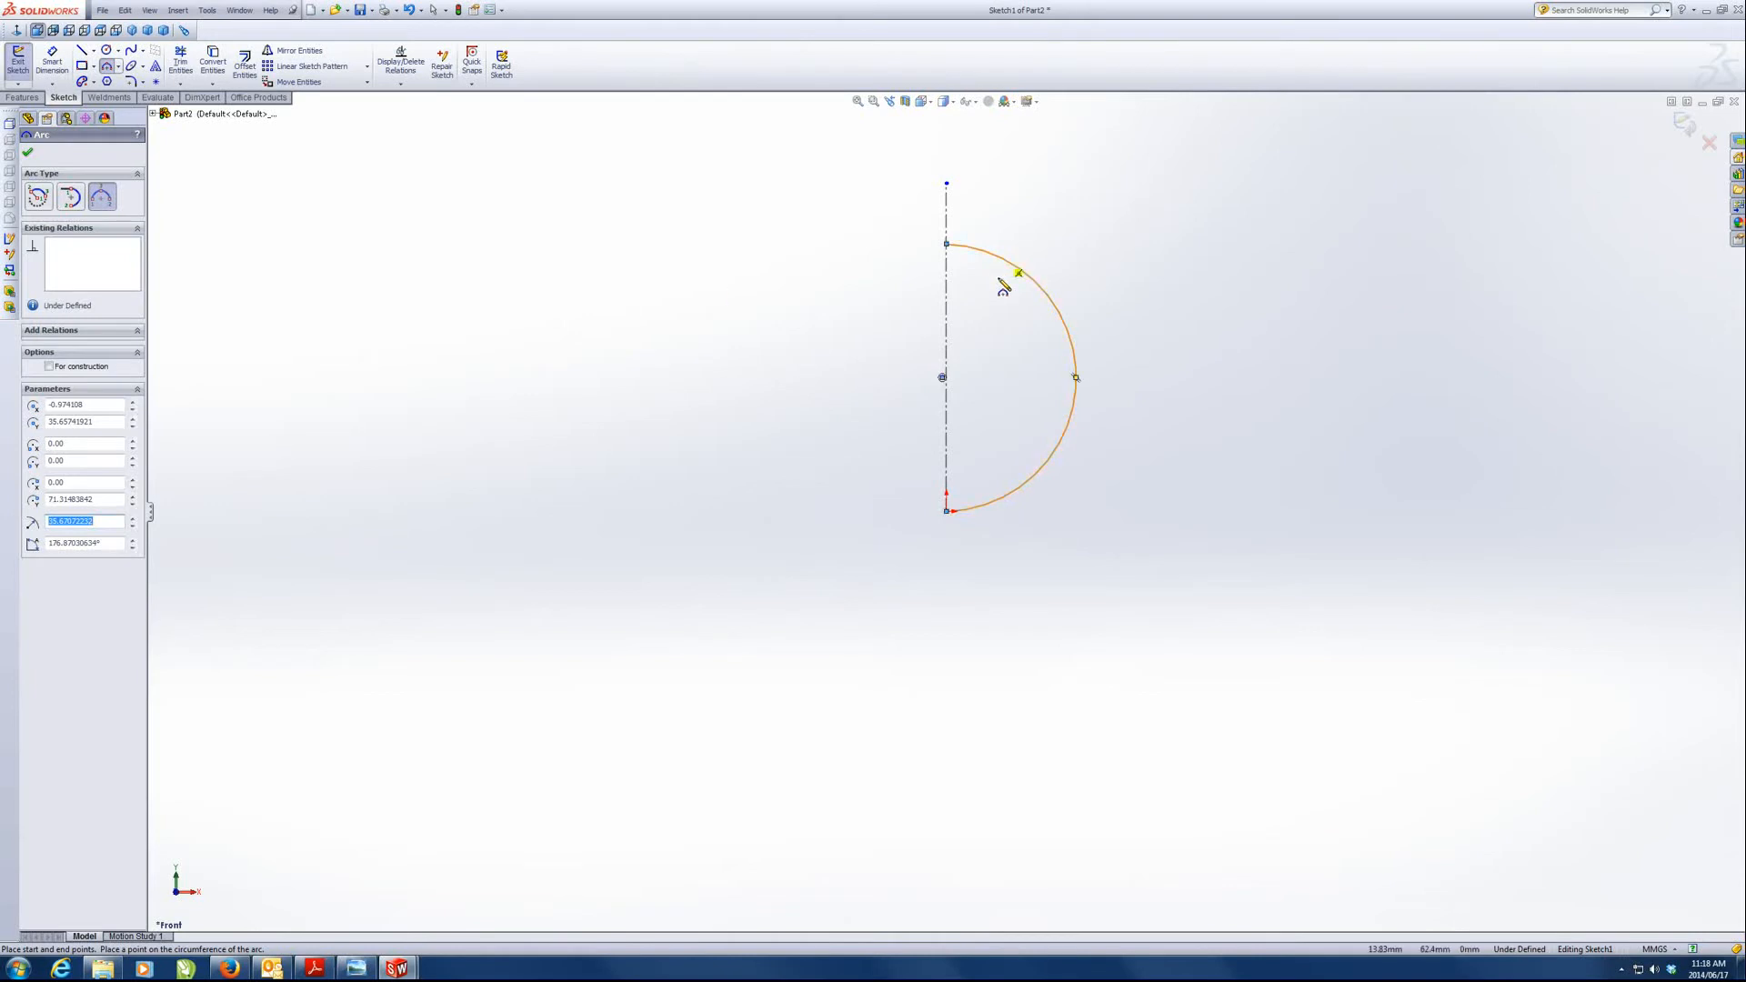
# - Dimension the arc's radius as 60 mm
pyautogui.click(51, 62)
pyautogui.click(1077, 379)
pyautogui.click(1193, 339)
pyautogui.write('60')
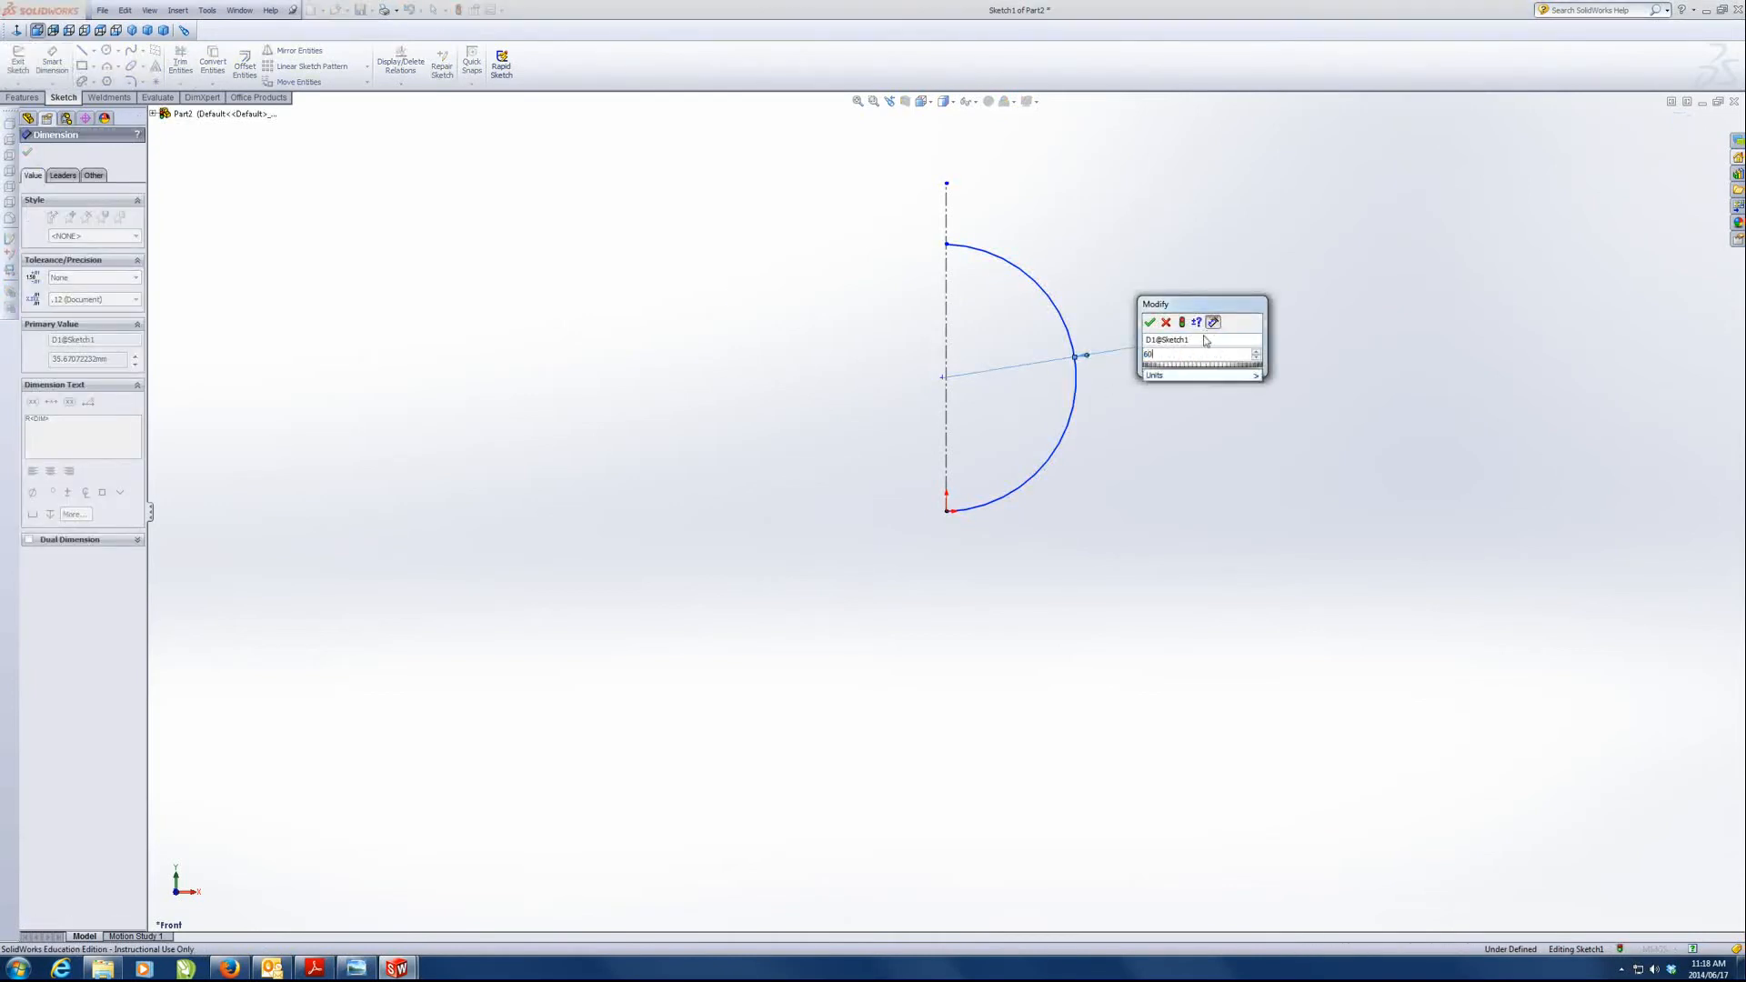
pyautogui.press('Return')
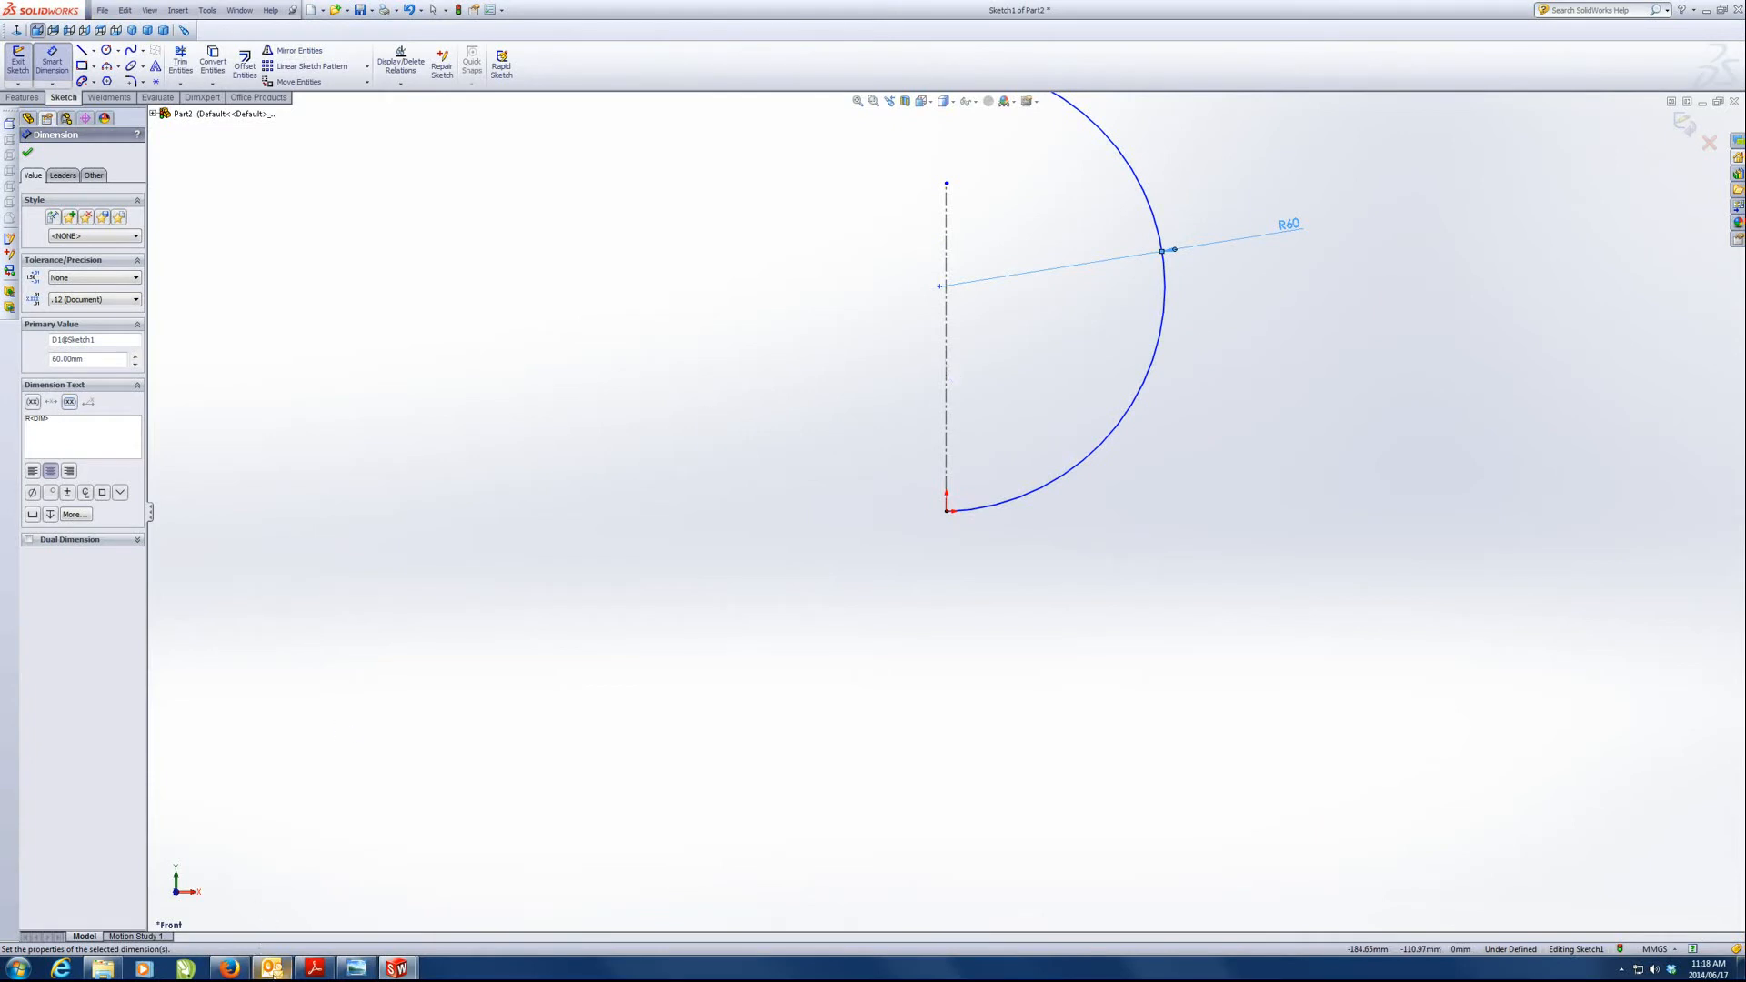
# - Recheck the ball's diameter in the study guide and change the arc's radius dimension to 30 mm
pyautogui.click(324, 971)
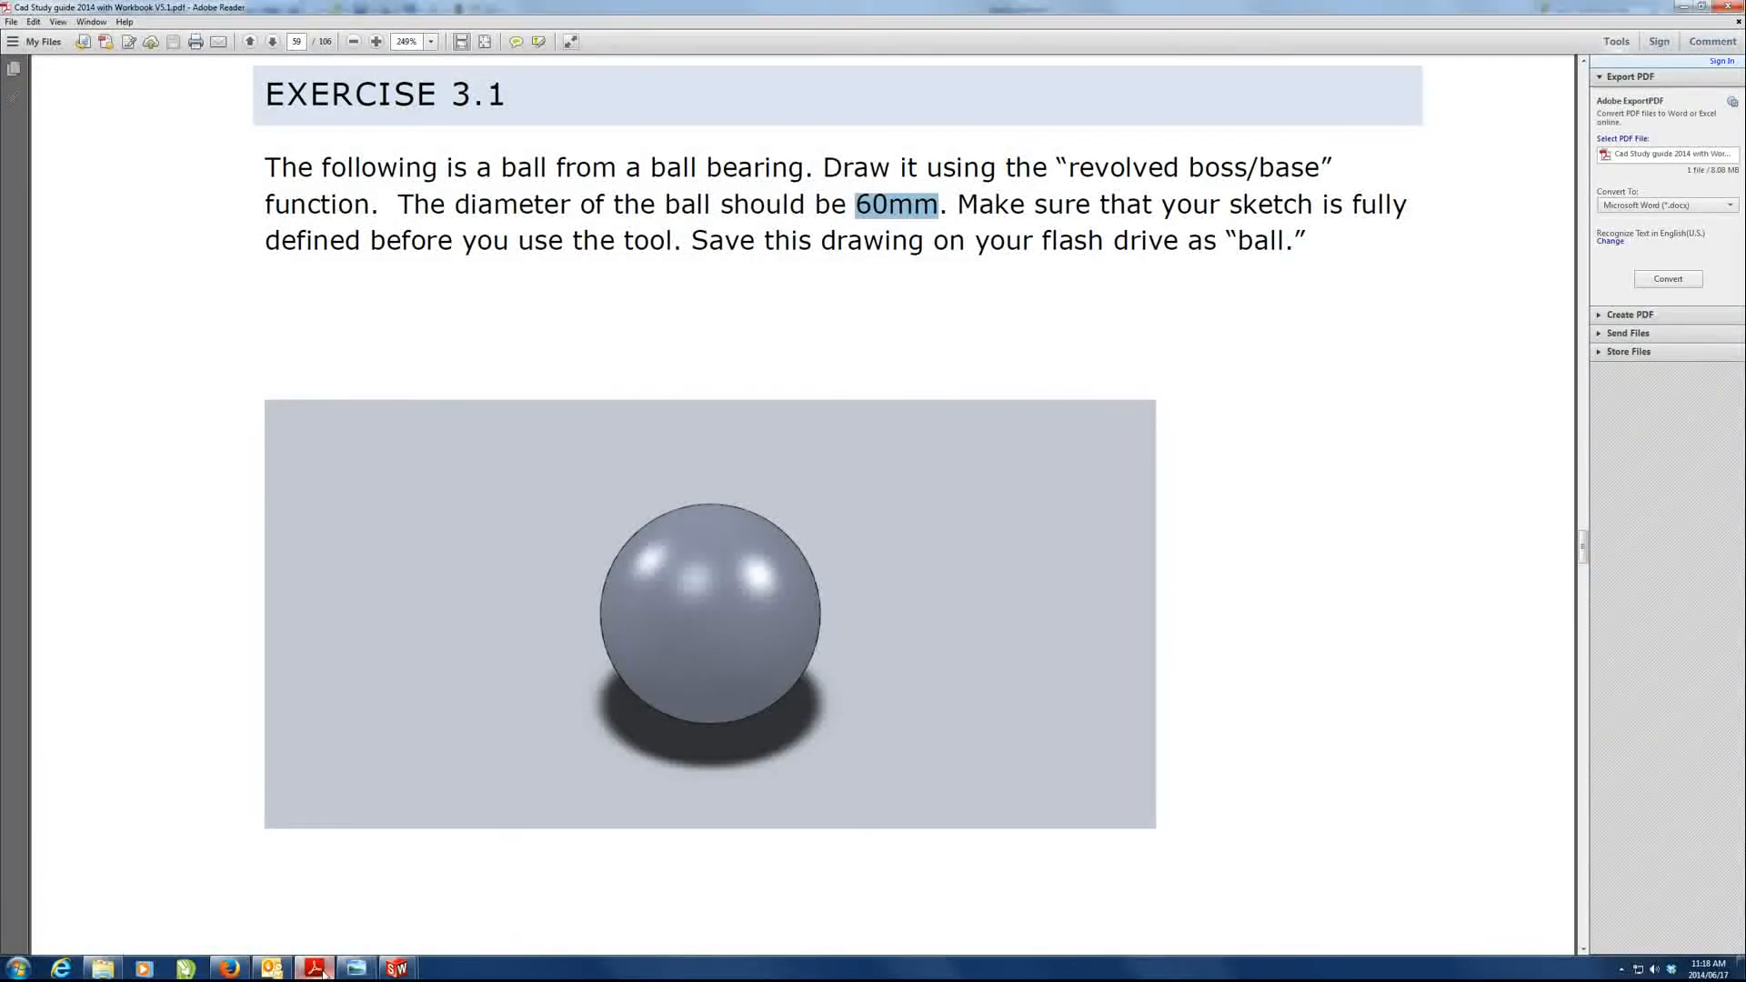
pyautogui.click(324, 971)
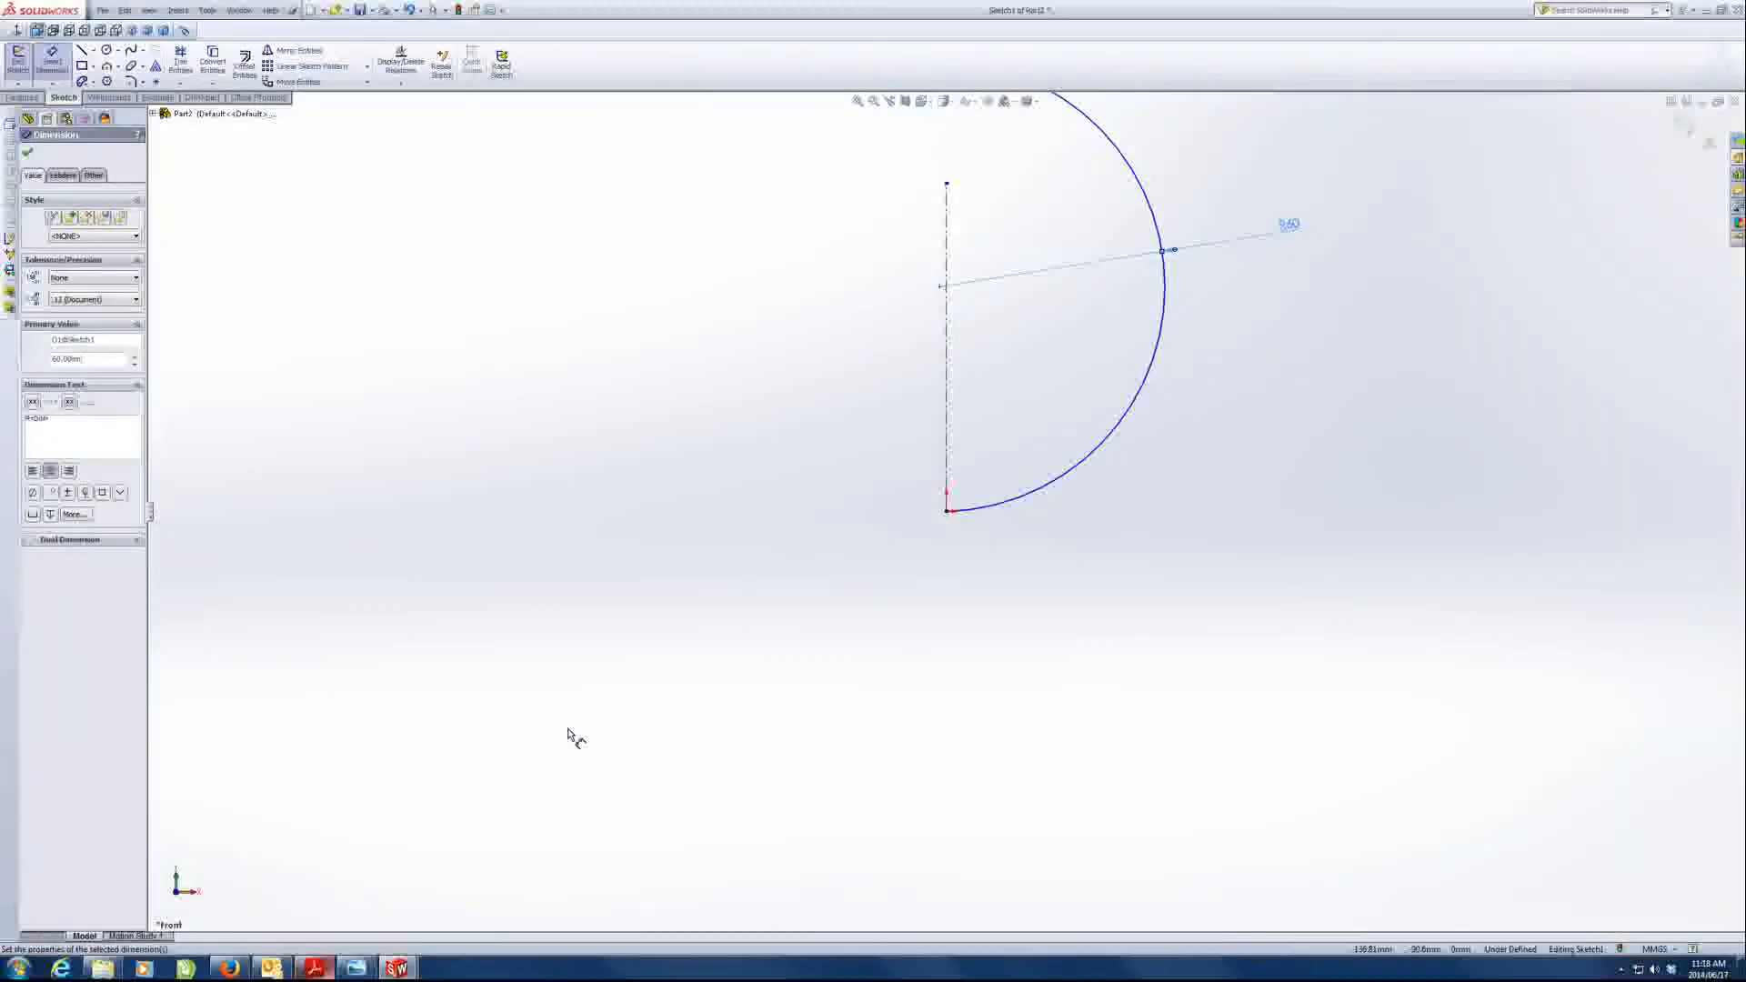
pyautogui.doubleClick(1286, 229)
pyautogui.write('30')
pyautogui.press('Return')
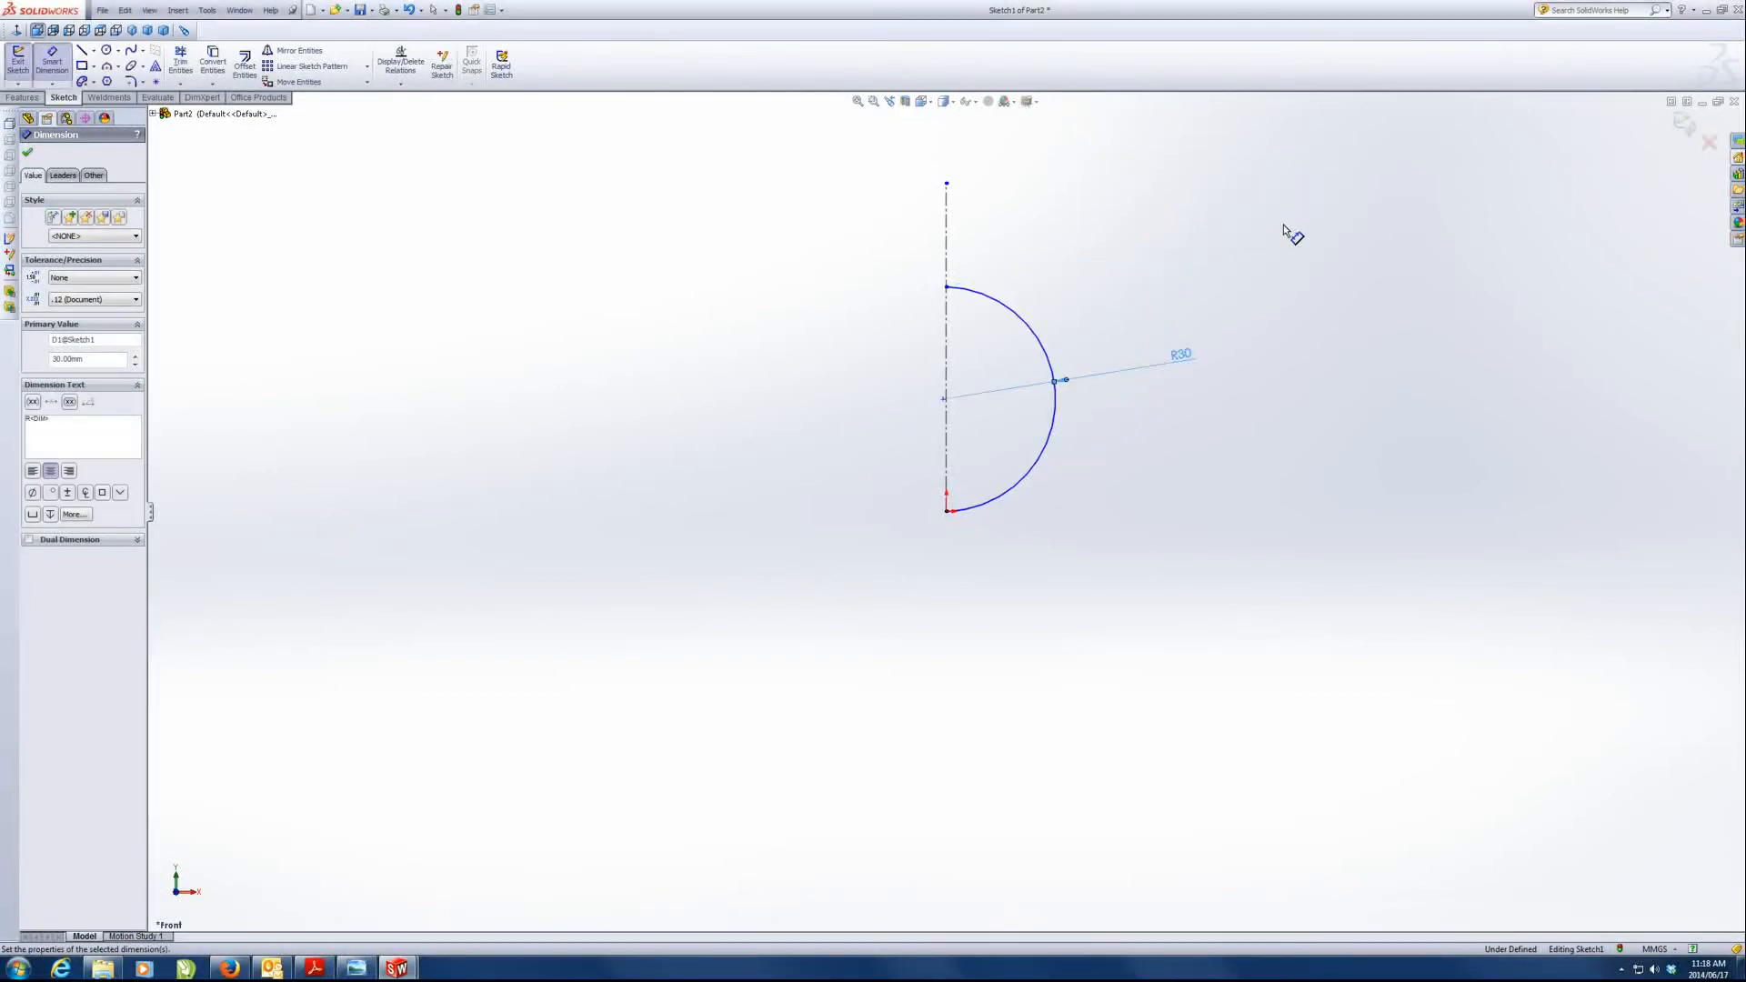
pyautogui.press('Escape')
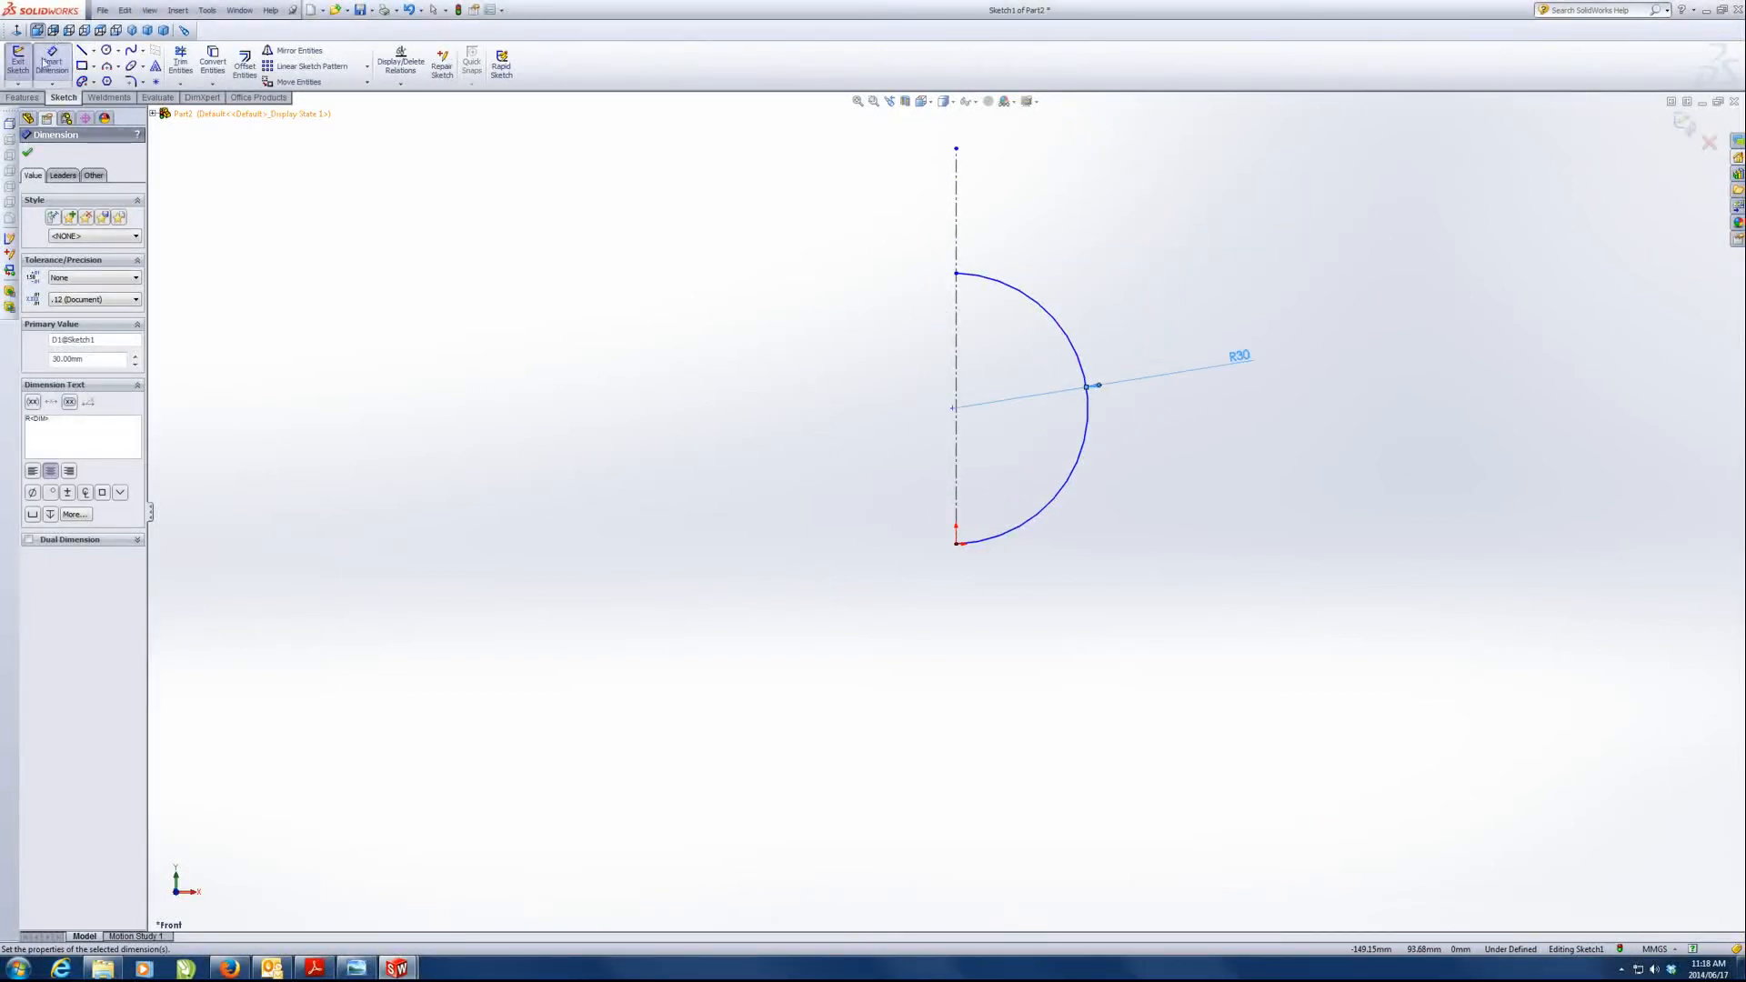
# - Make the arc's center point coincident with the vertical centerline
pyautogui.click(955, 415)
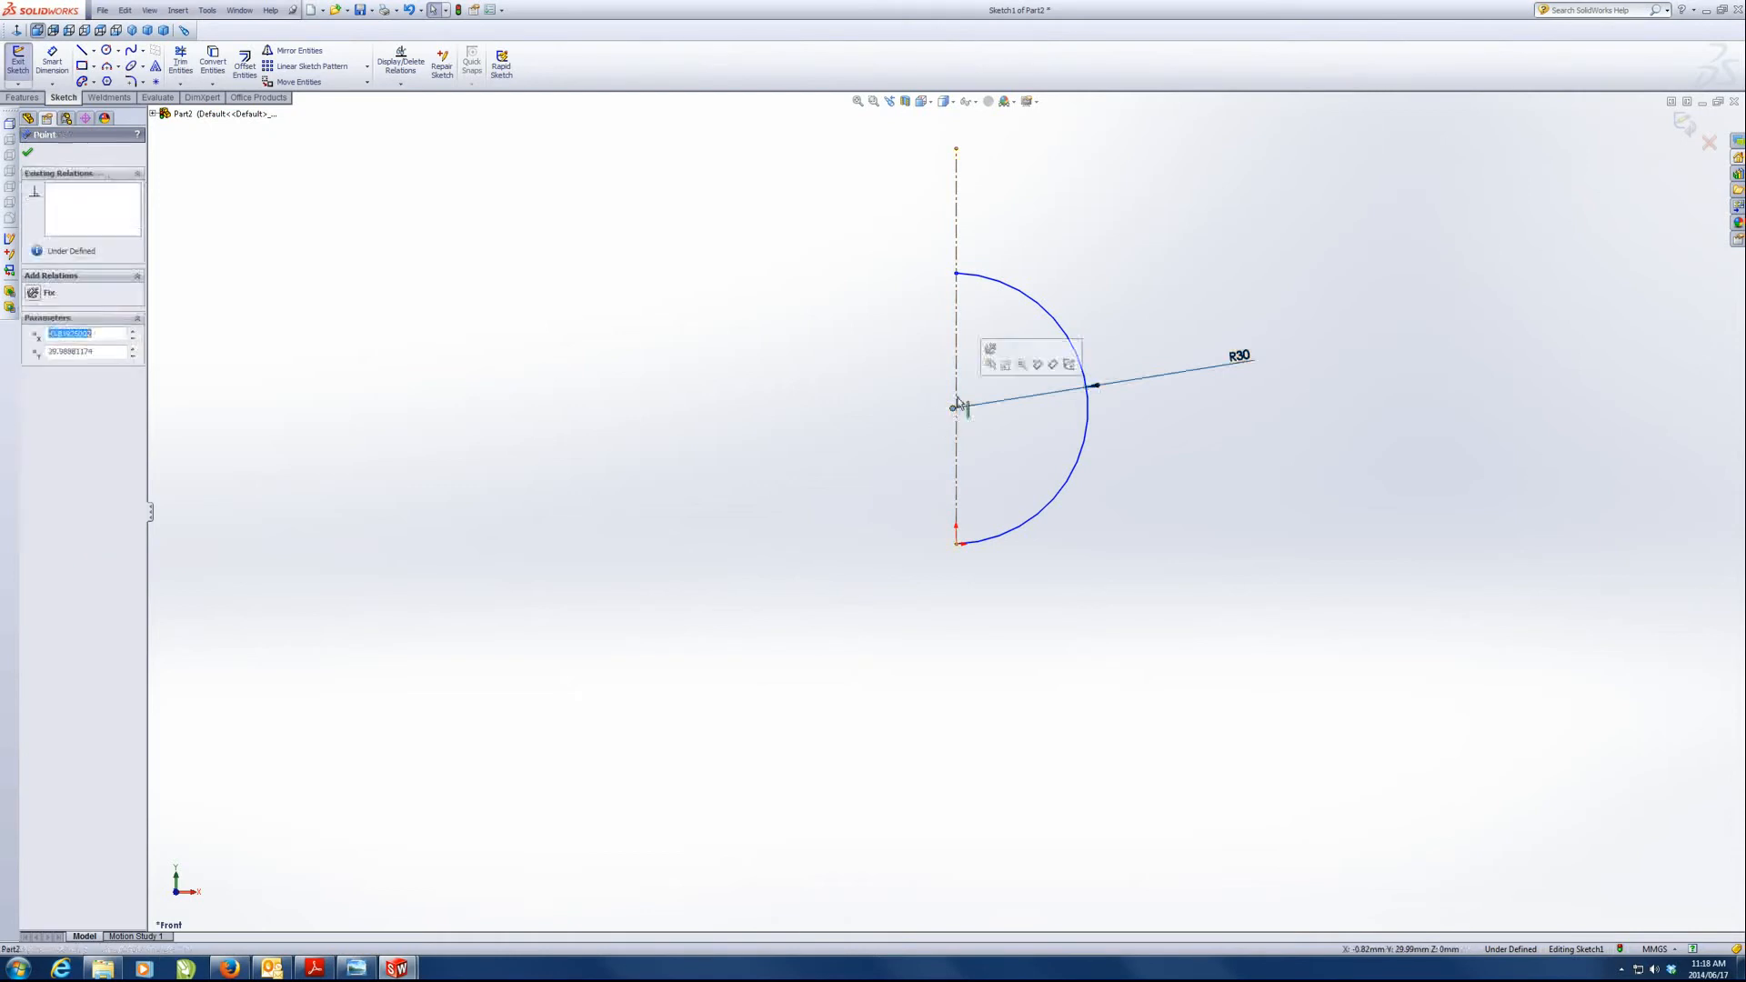
pyautogui.keyDown('ctrl'); pyautogui.click(953, 408); pyautogui.keyUp('ctrl')
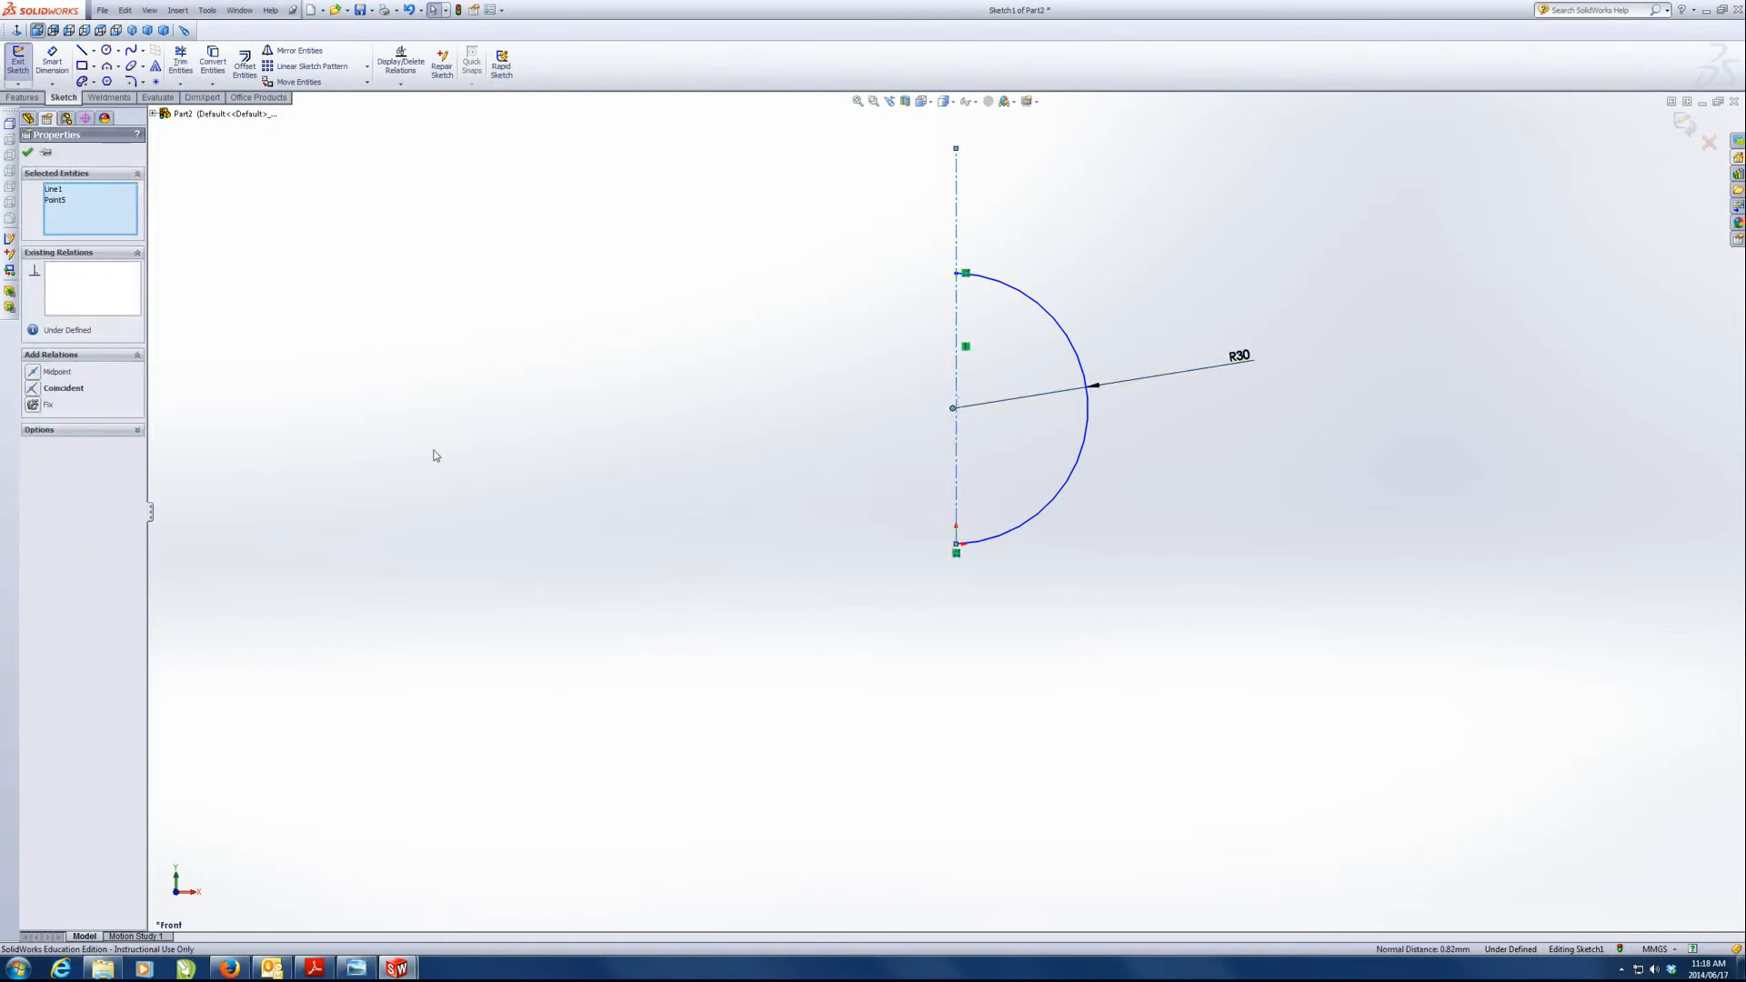
pyautogui.click(38, 391)
pyautogui.click(701, 397)
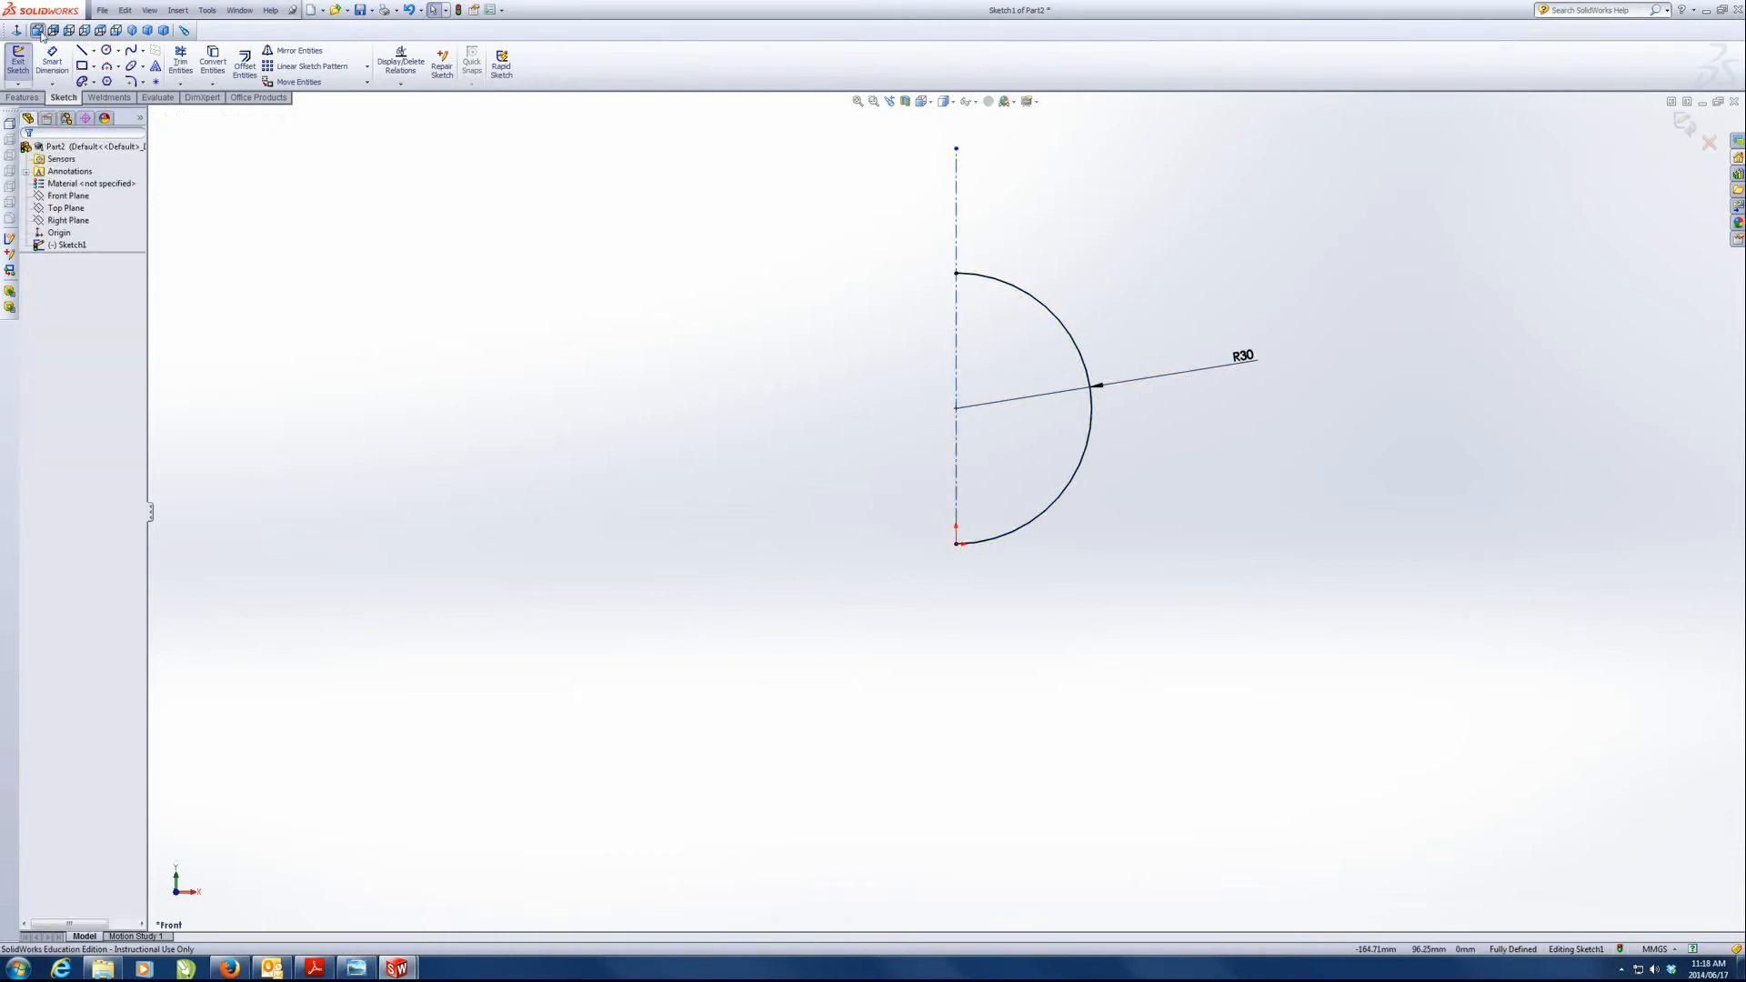
# - Close the half-circle profile with a straight vertical line from the arc's upper endpoint to the origin
pyautogui.click(81, 50)
pyautogui.click(957, 274)
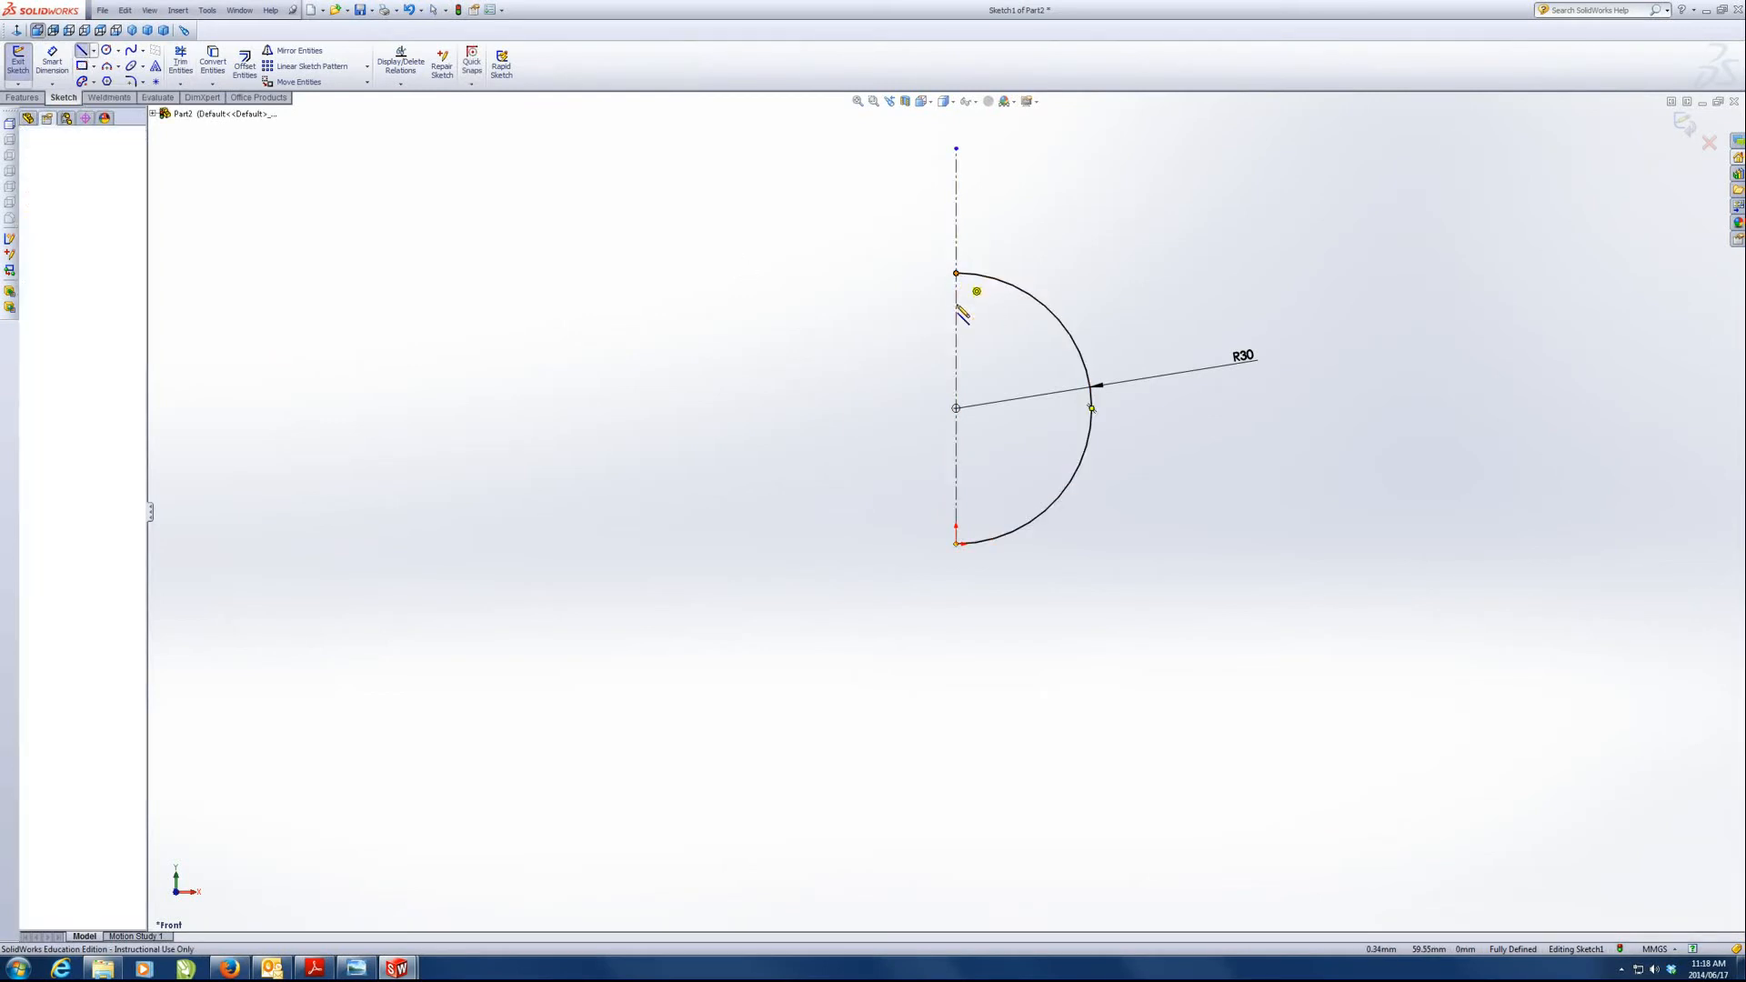
pyautogui.click(957, 544)
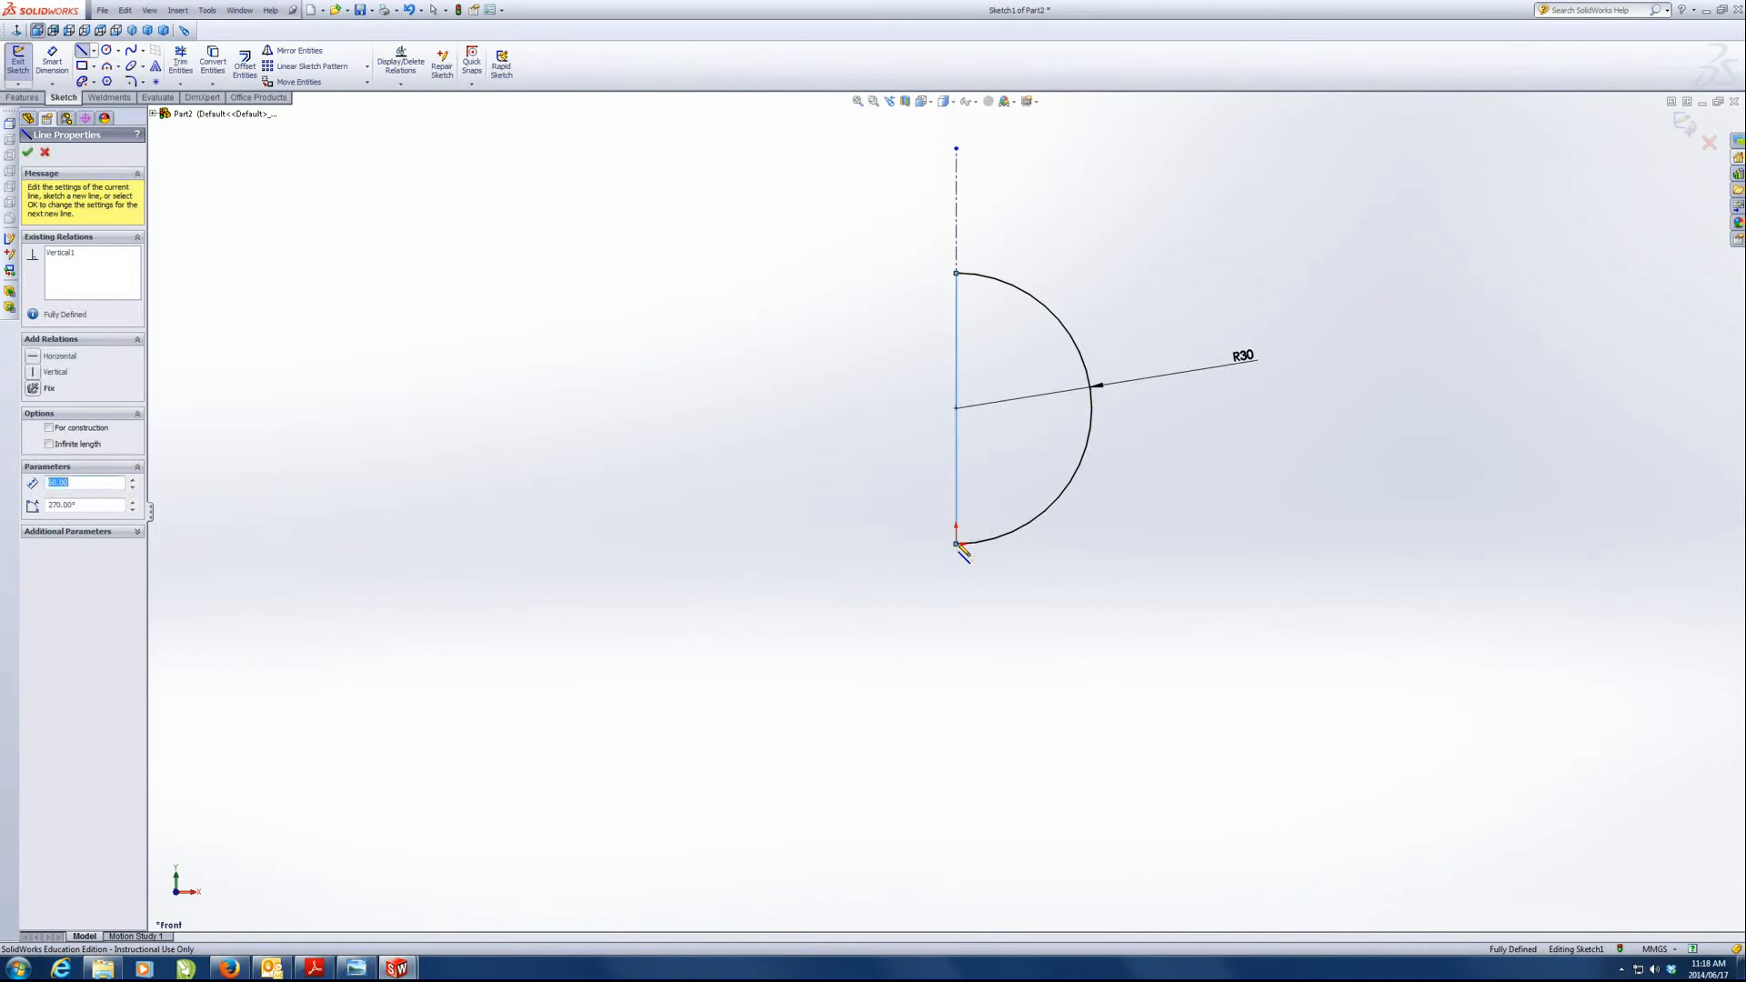
# - Revolve the closed half circle a full turn about its straight edge into a solid ball
pyautogui.click(21, 97)
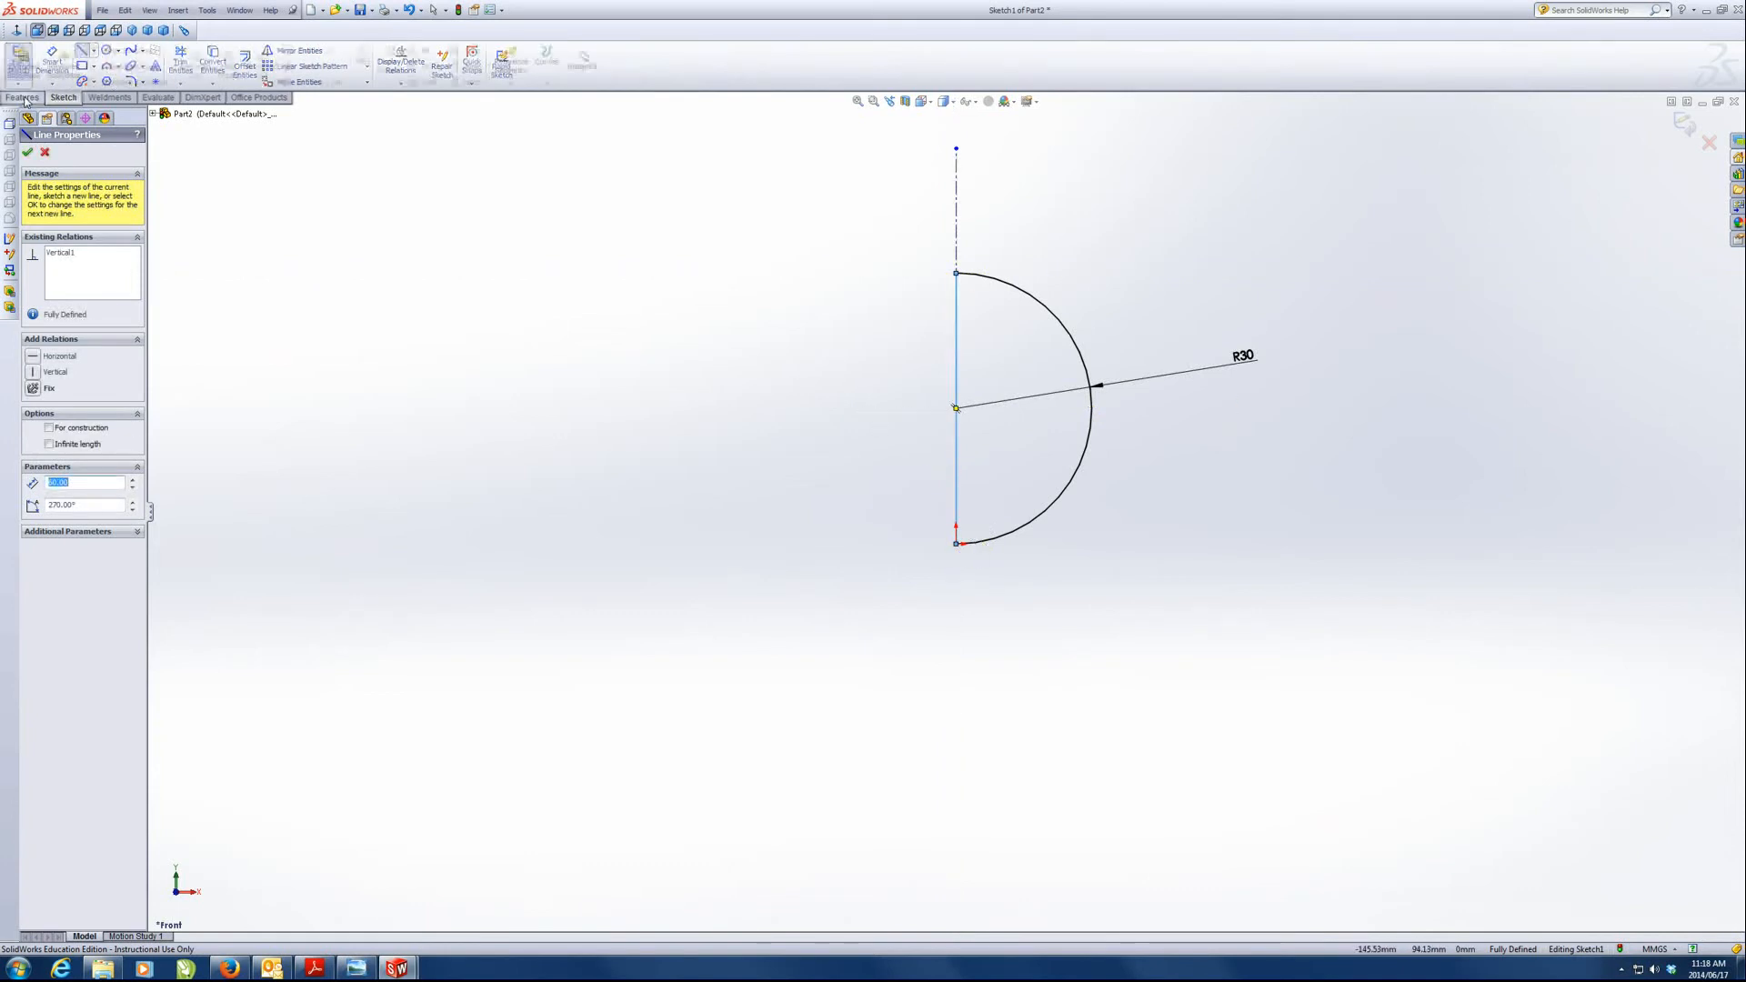
pyautogui.click(62, 68)
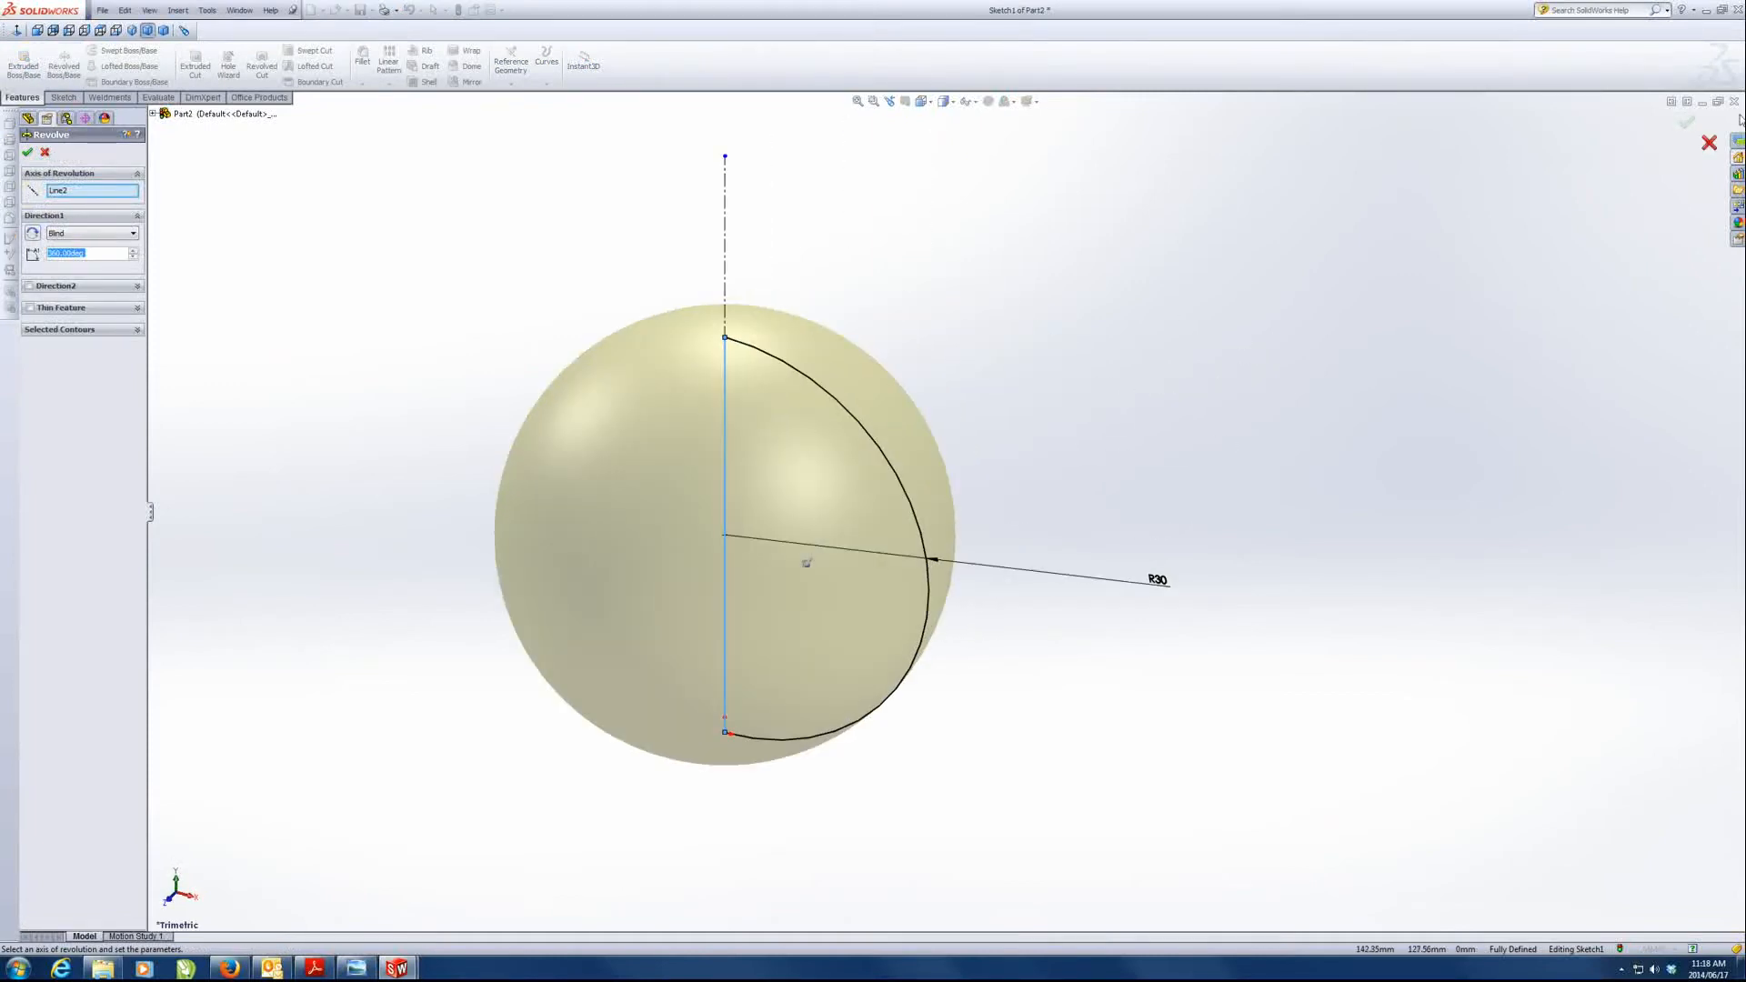
pyautogui.click(1686, 125)
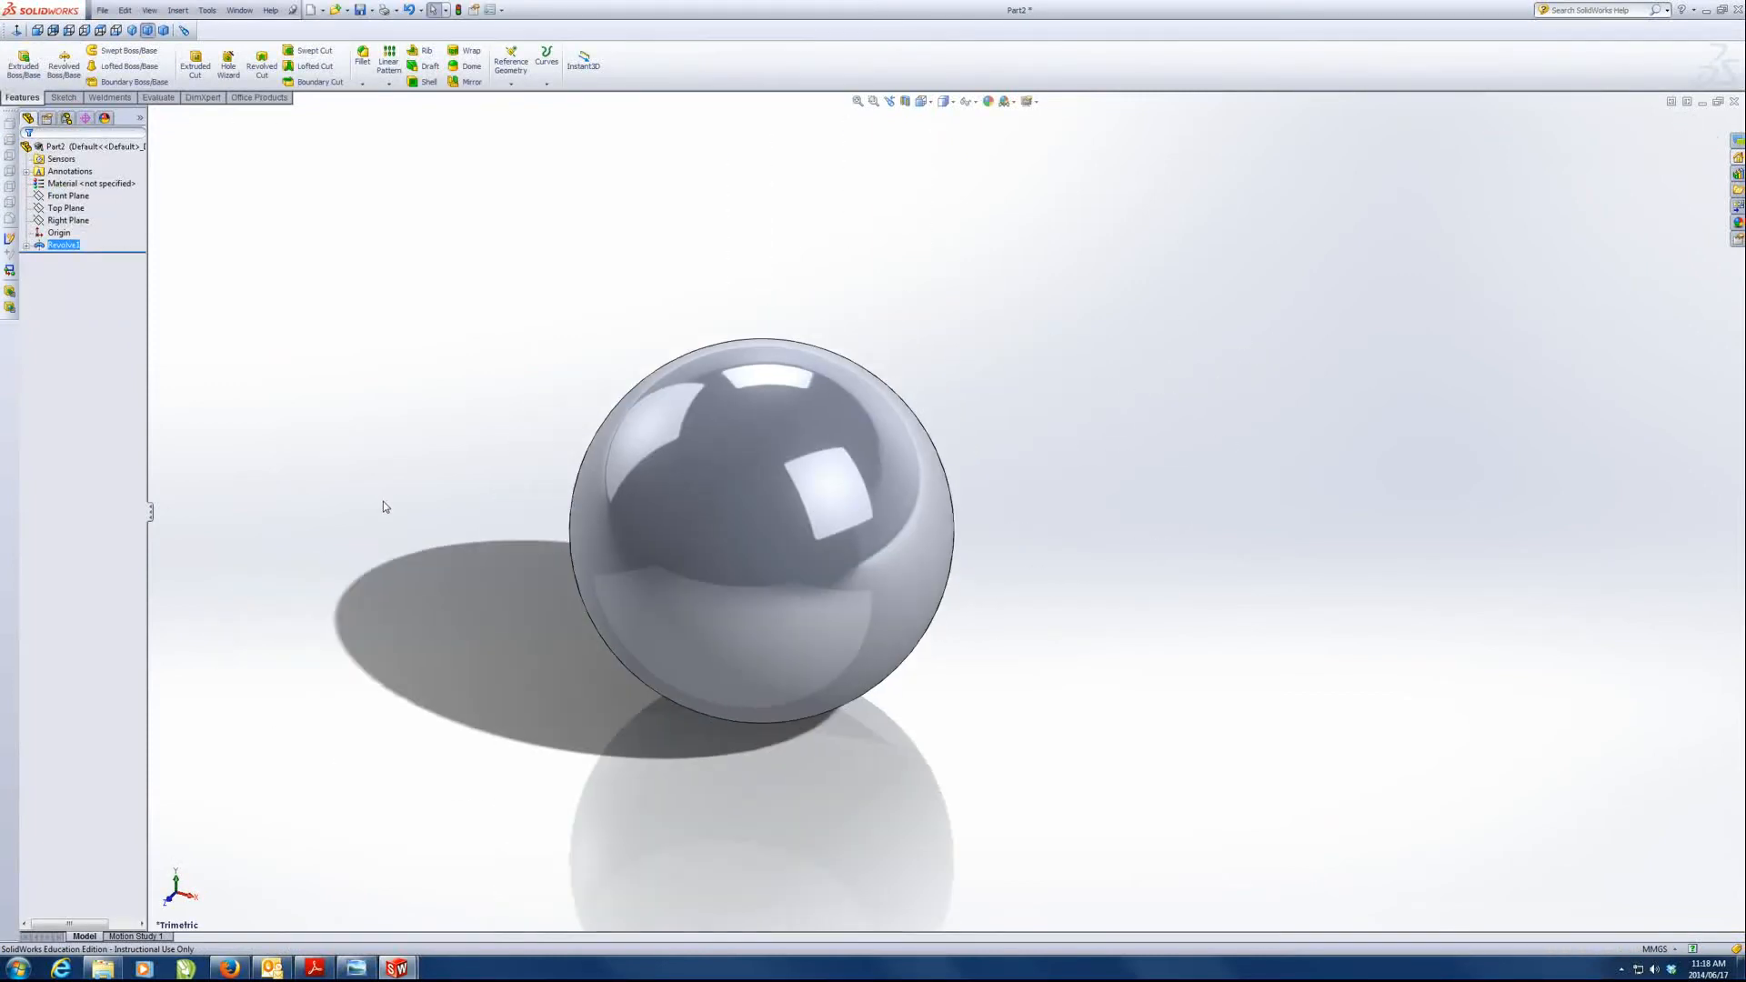
pyautogui.scroll(-1, 384, 506)
pyautogui.scroll(-1, 746, 625)
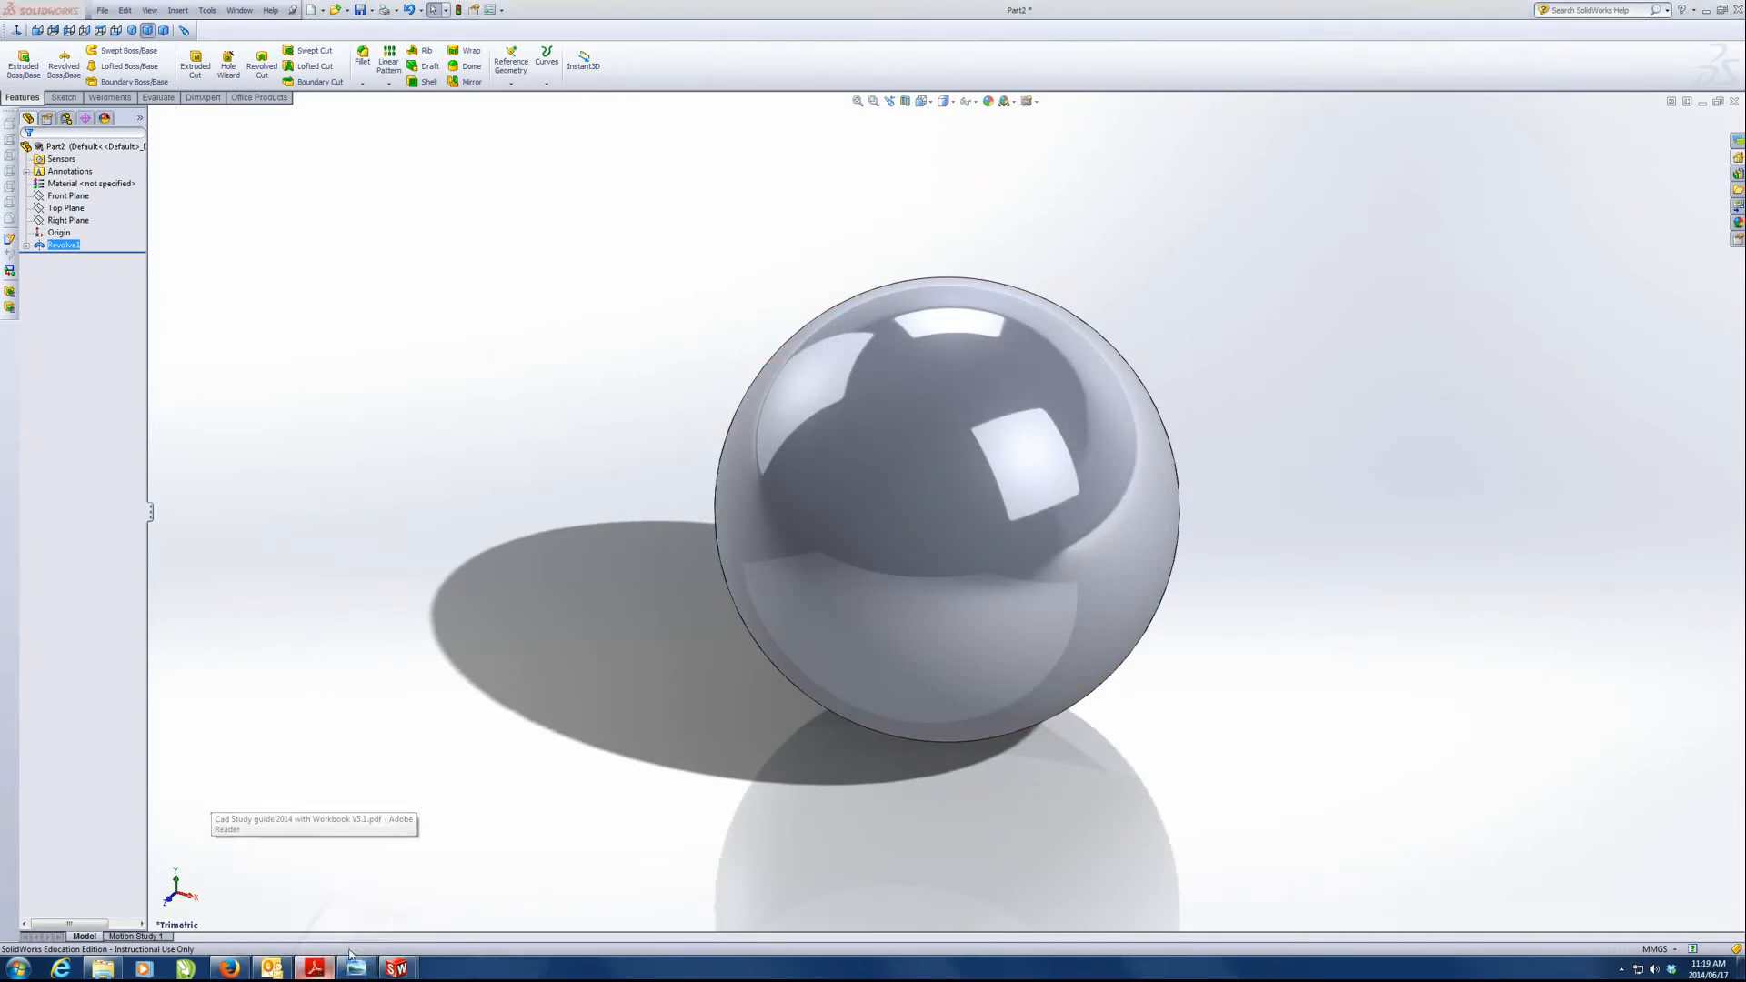
# - Switch to the study guide in Adobe Reader, read the Exercise 3.2 mounting base requirements and minimise the guide
pyautogui.click(318, 971)
pyautogui.scroll(-6, 728, 612)
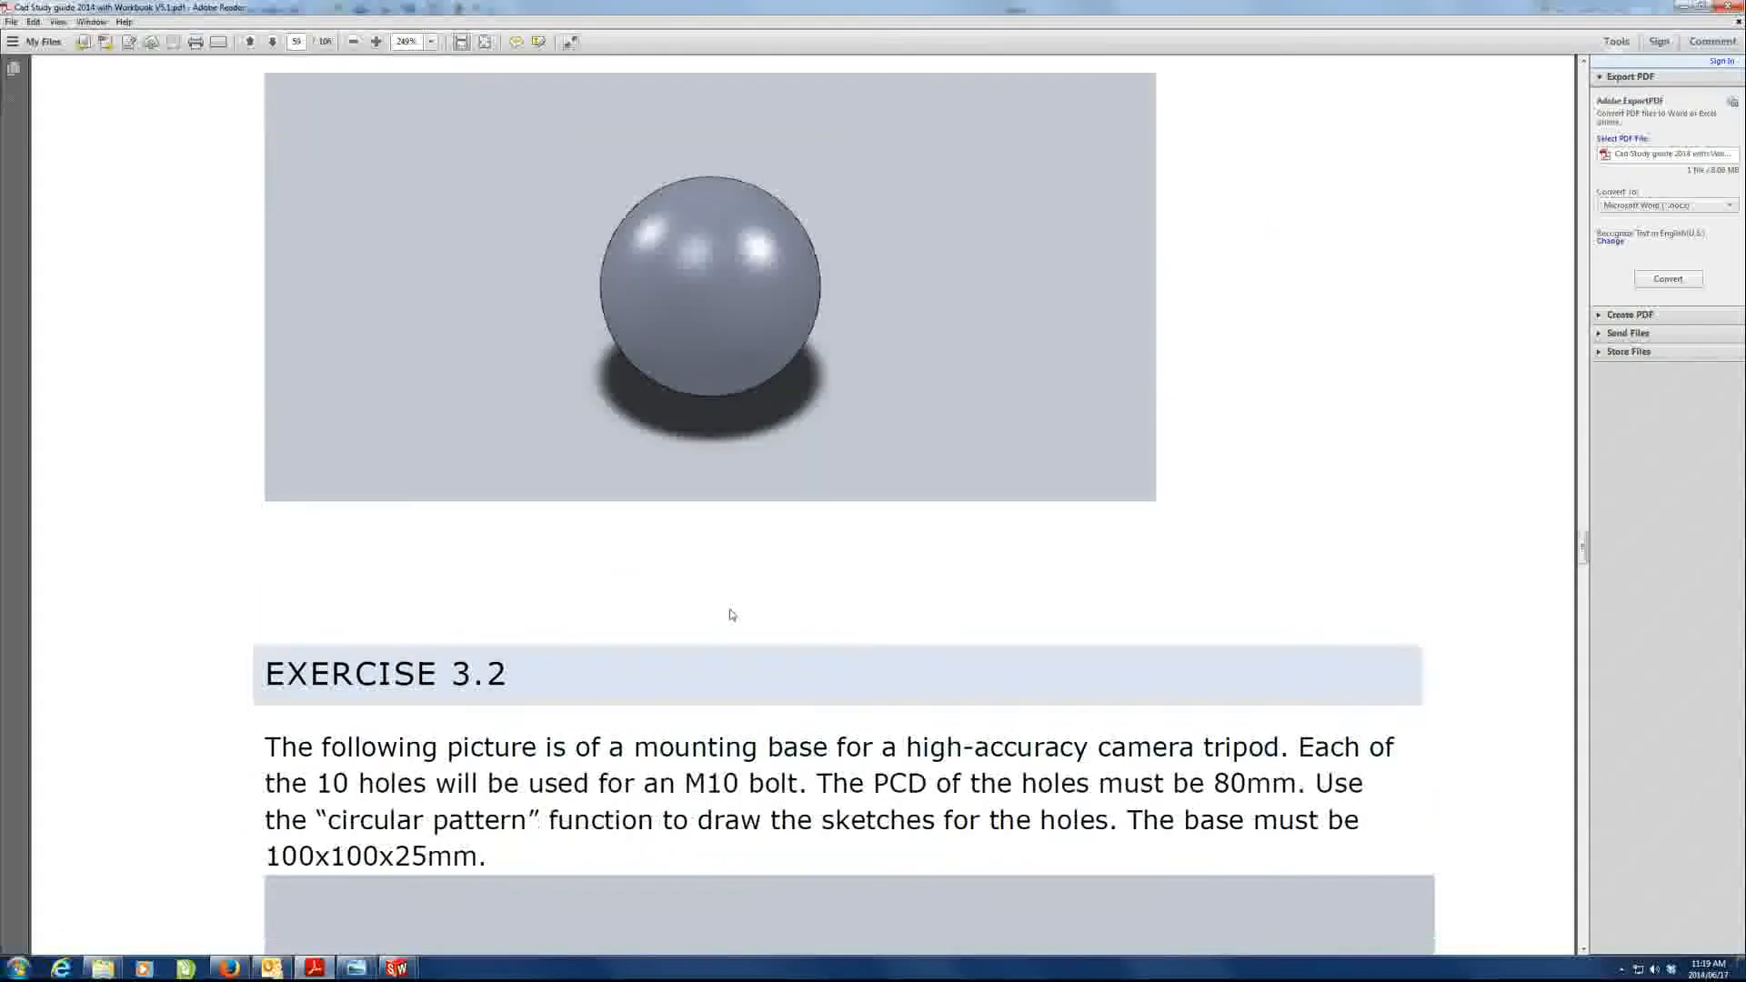
pyautogui.scroll(-1, 728, 612)
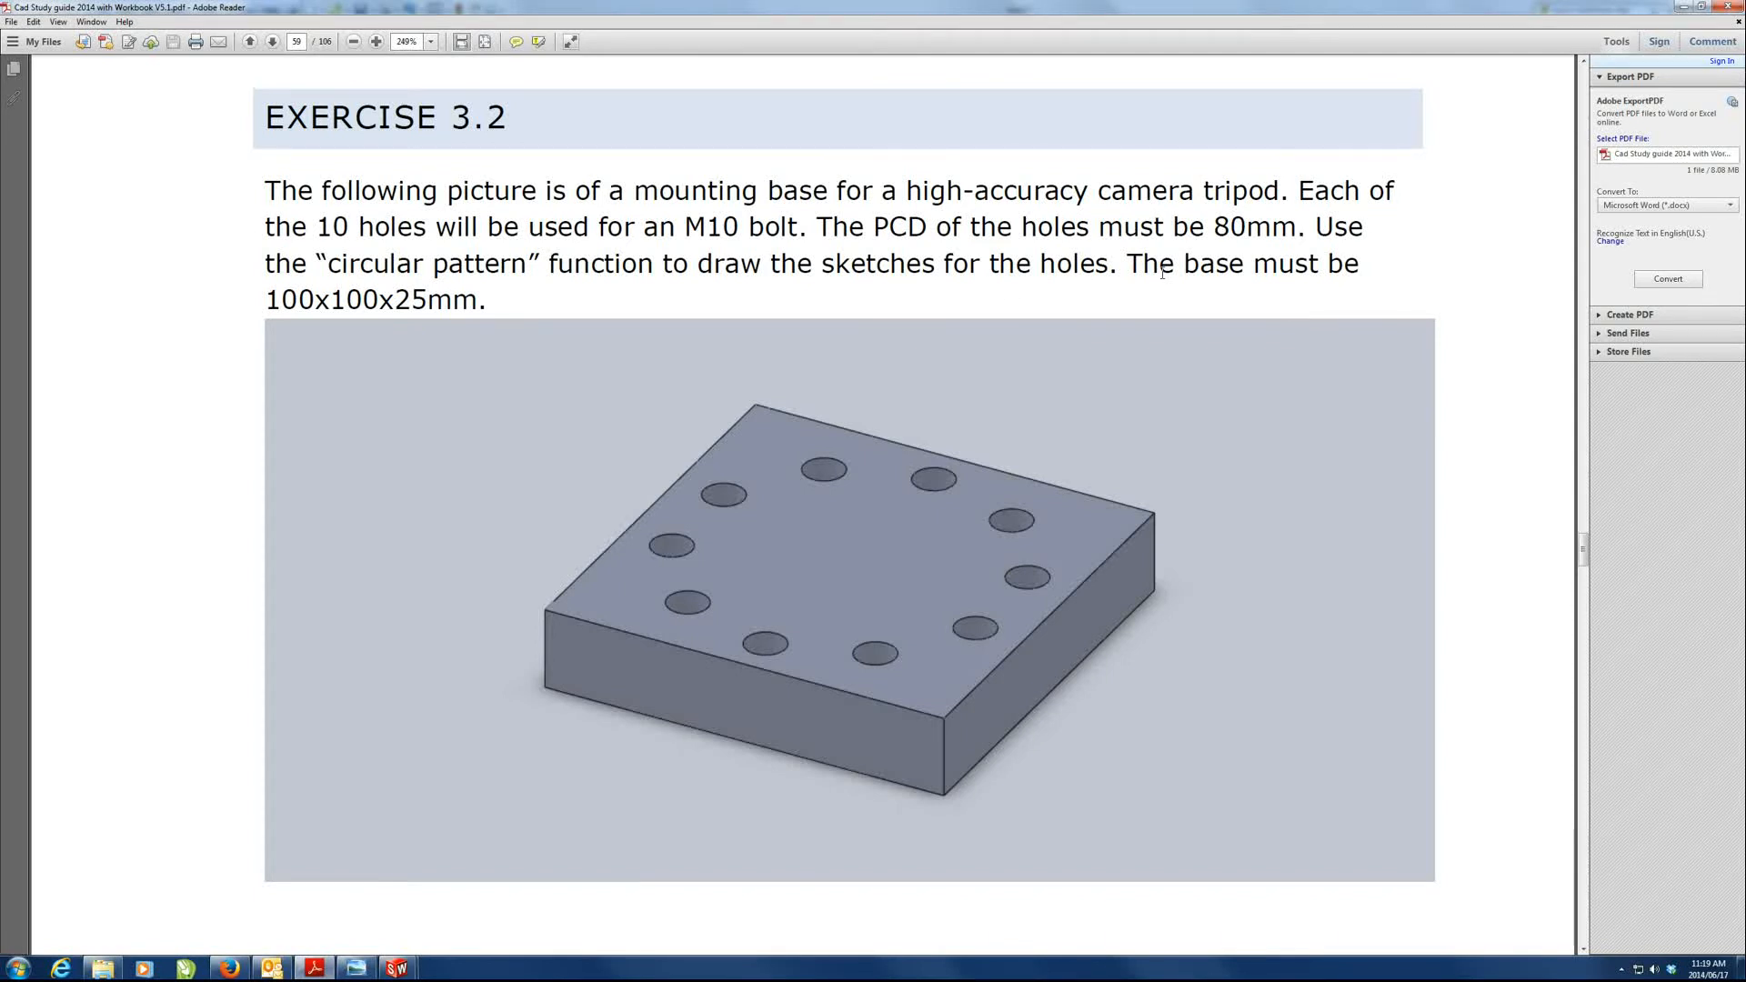
pyautogui.click(1683, 7)
# - Close the ball part without saving it and minimise the rim part's window
pyautogui.click(1734, 101)
pyautogui.click(838, 507)
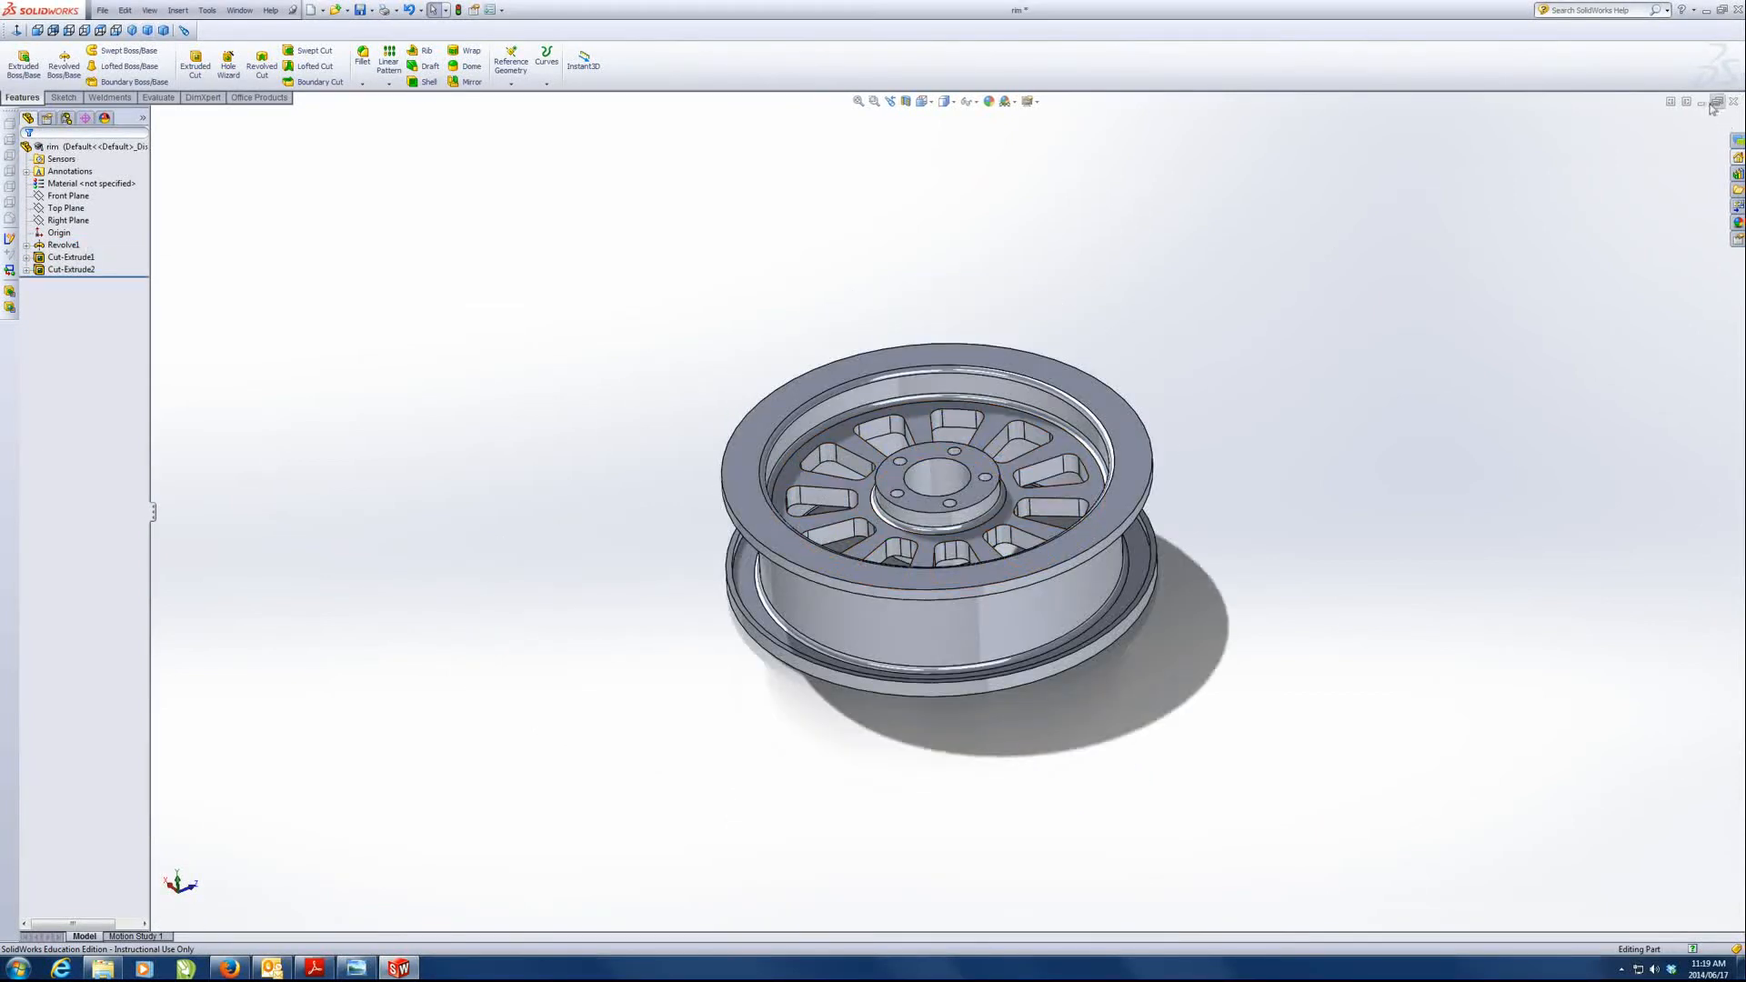
pyautogui.click(1710, 103)
# - Create a new part document for the mounting base
pyautogui.click(102, 10)
pyautogui.click(118, 28)
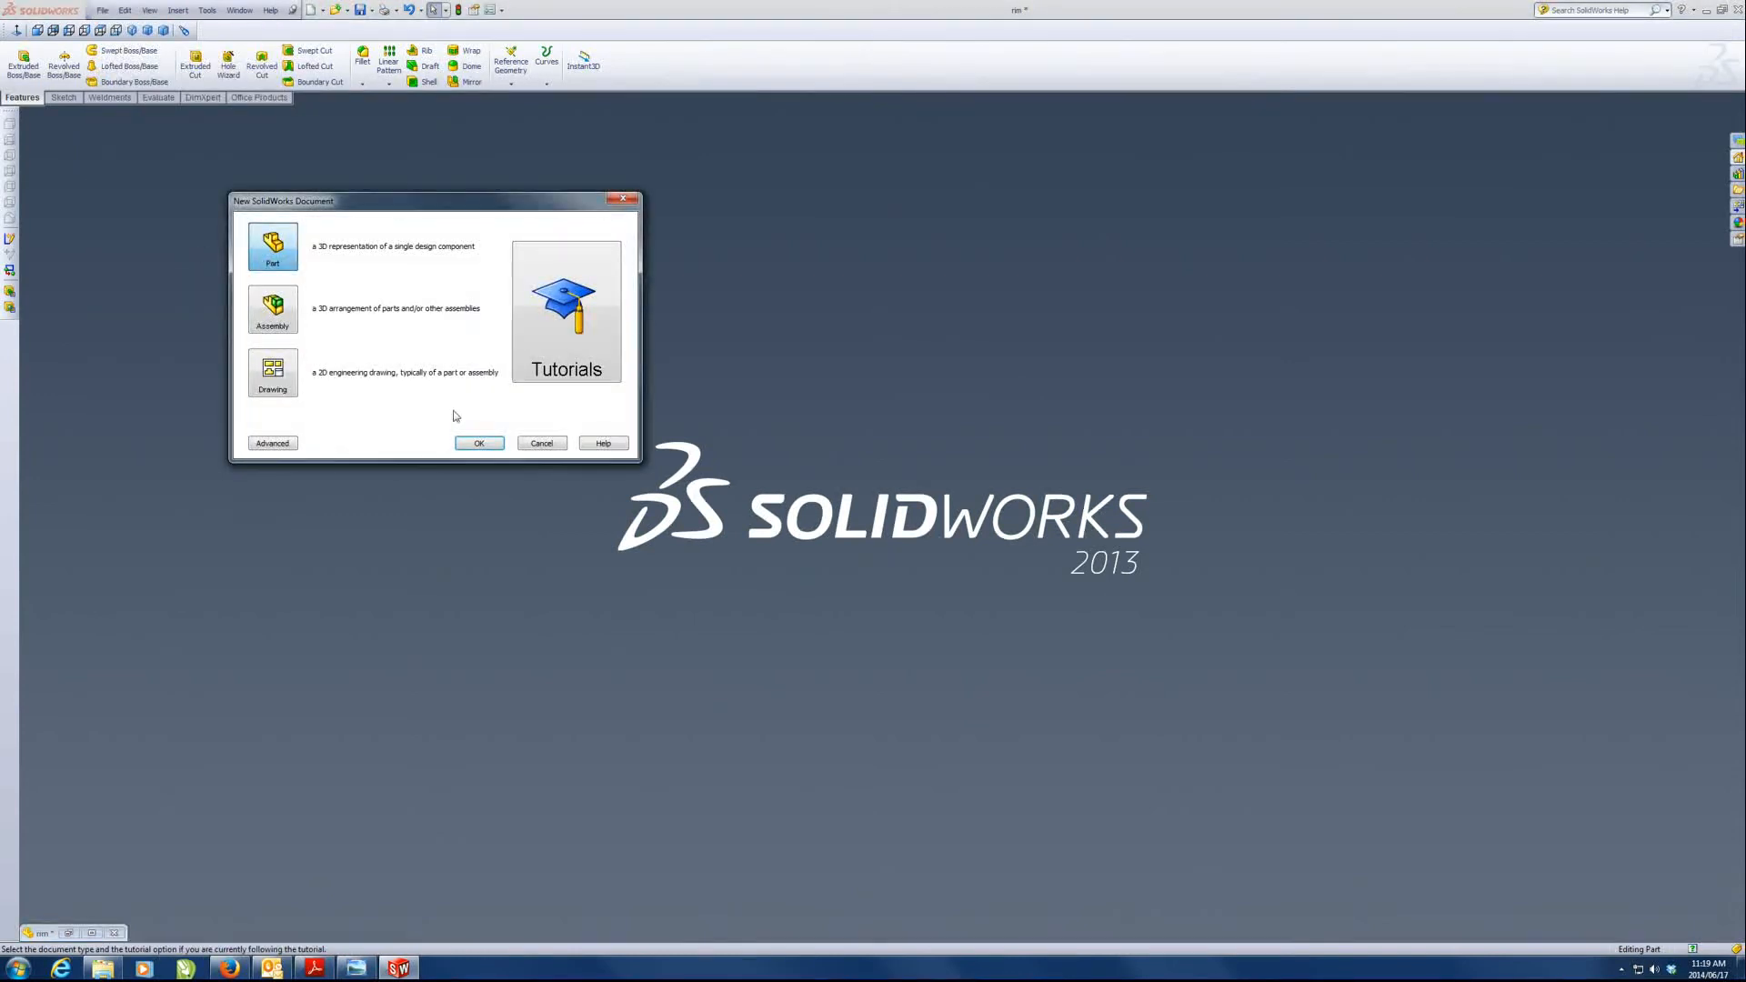
pyautogui.click(479, 443)
# - Start a sketch on the Top Plane and draw a corner rectangle from the origin, about 98 by 65 mm
pyautogui.click(65, 209)
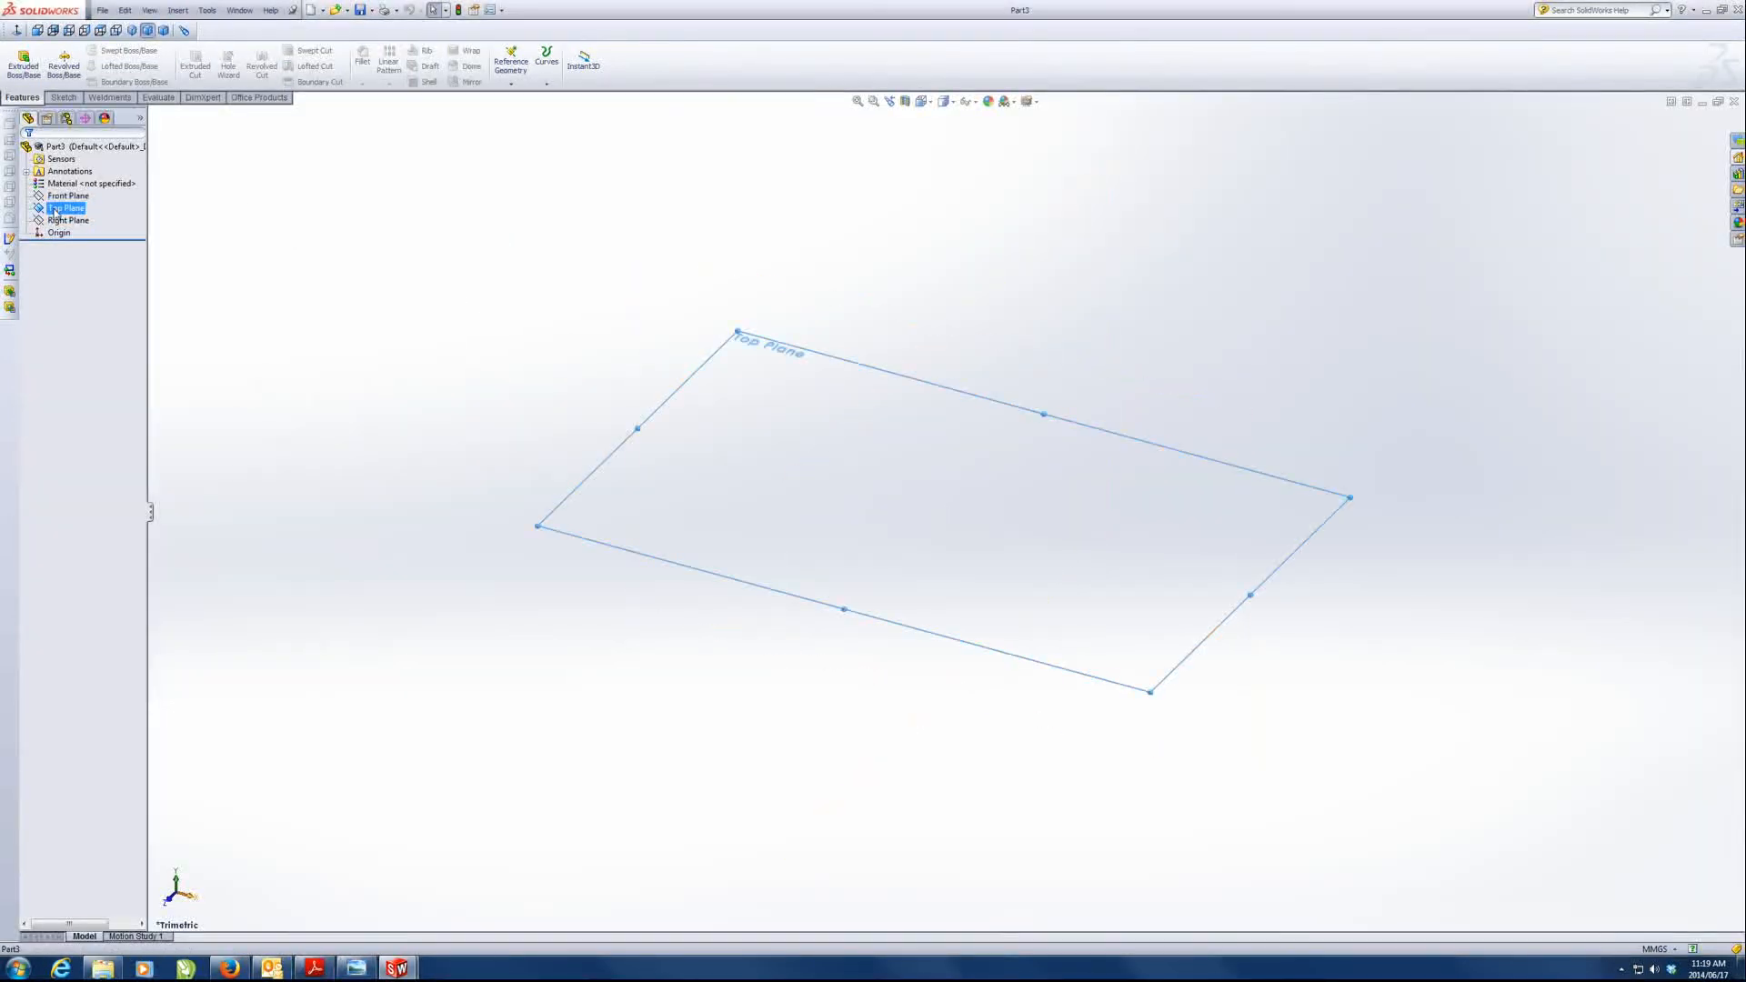
pyautogui.click(64, 189)
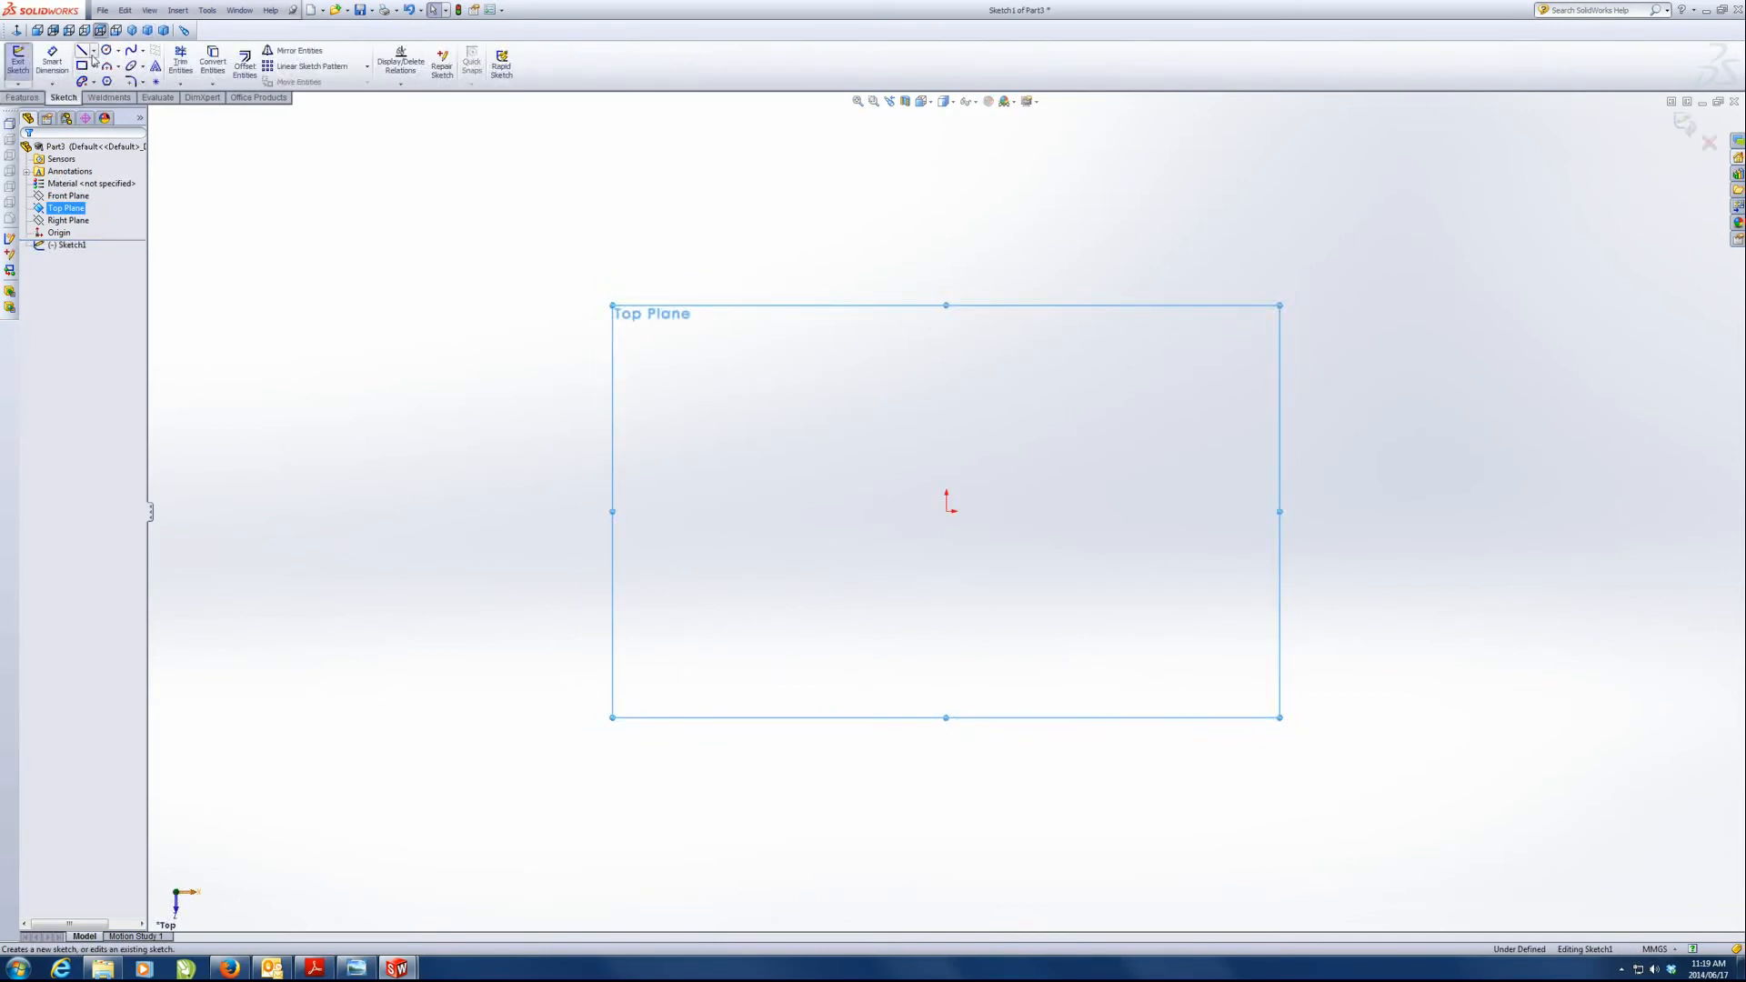
pyautogui.click(82, 67)
pyautogui.click(947, 511)
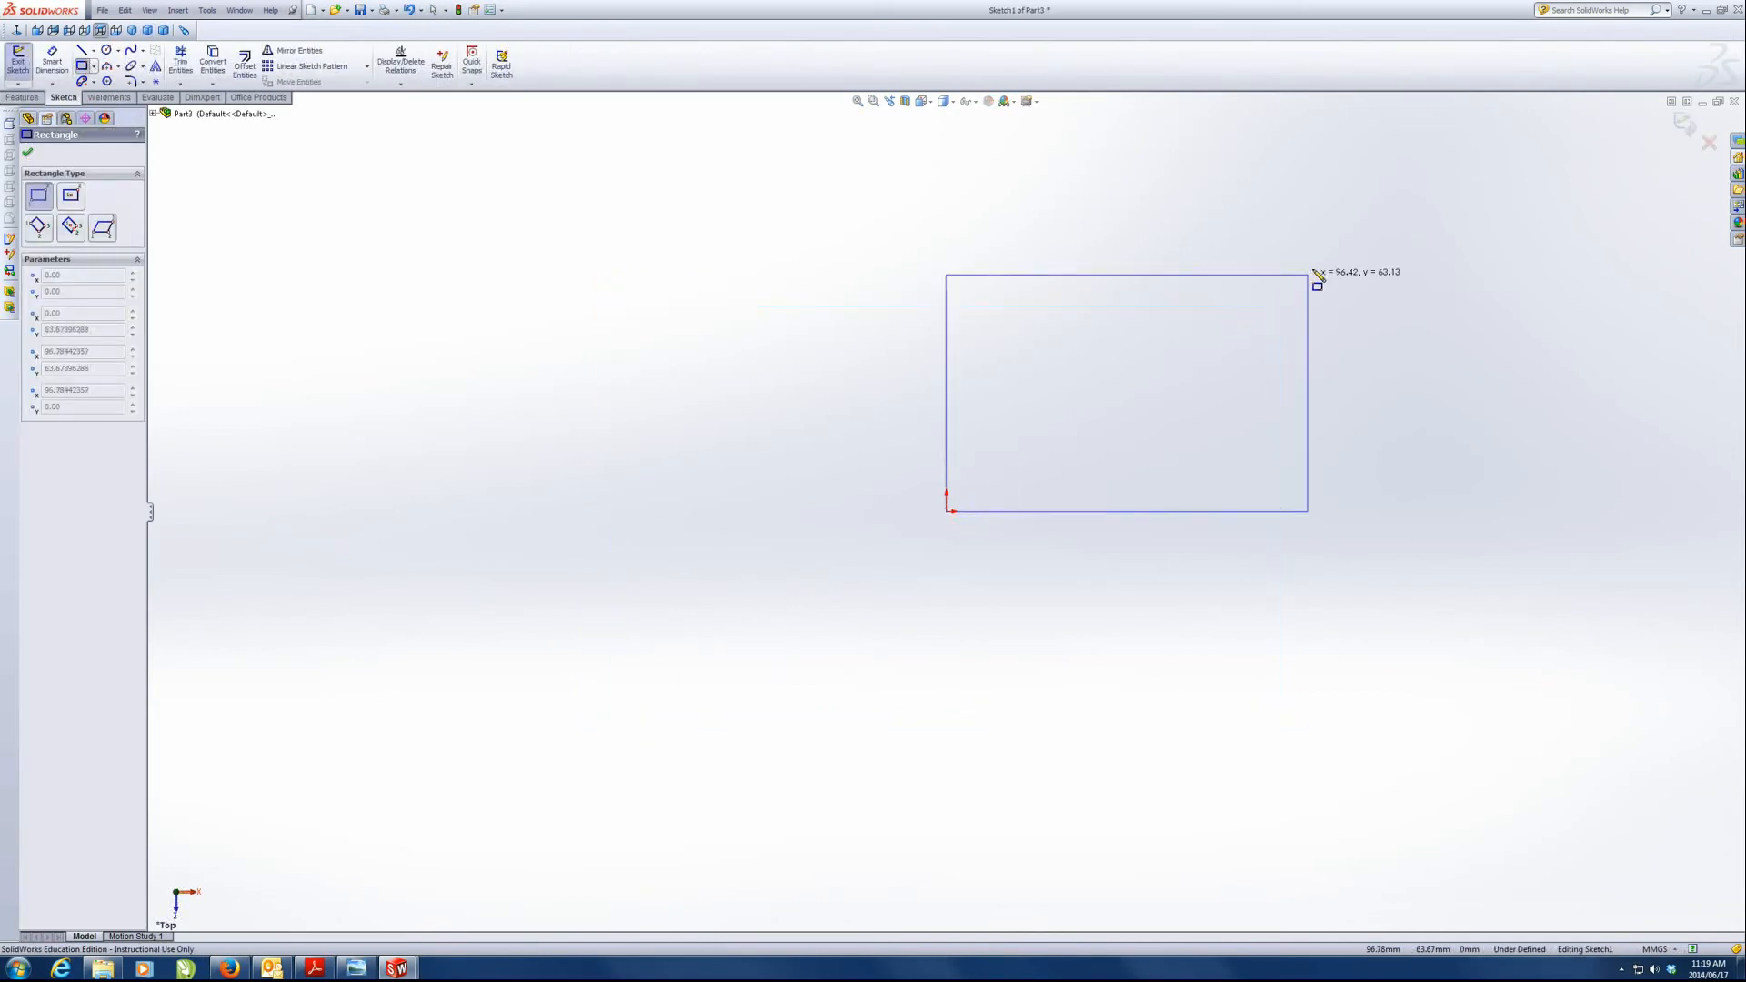
pyautogui.click(1313, 268)
# - Dimension the rectangle's vertical and horizontal sides as 100 mm each
pyautogui.click(52, 61)
pyautogui.click(942, 344)
pyautogui.click(910, 349)
pyautogui.write('100')
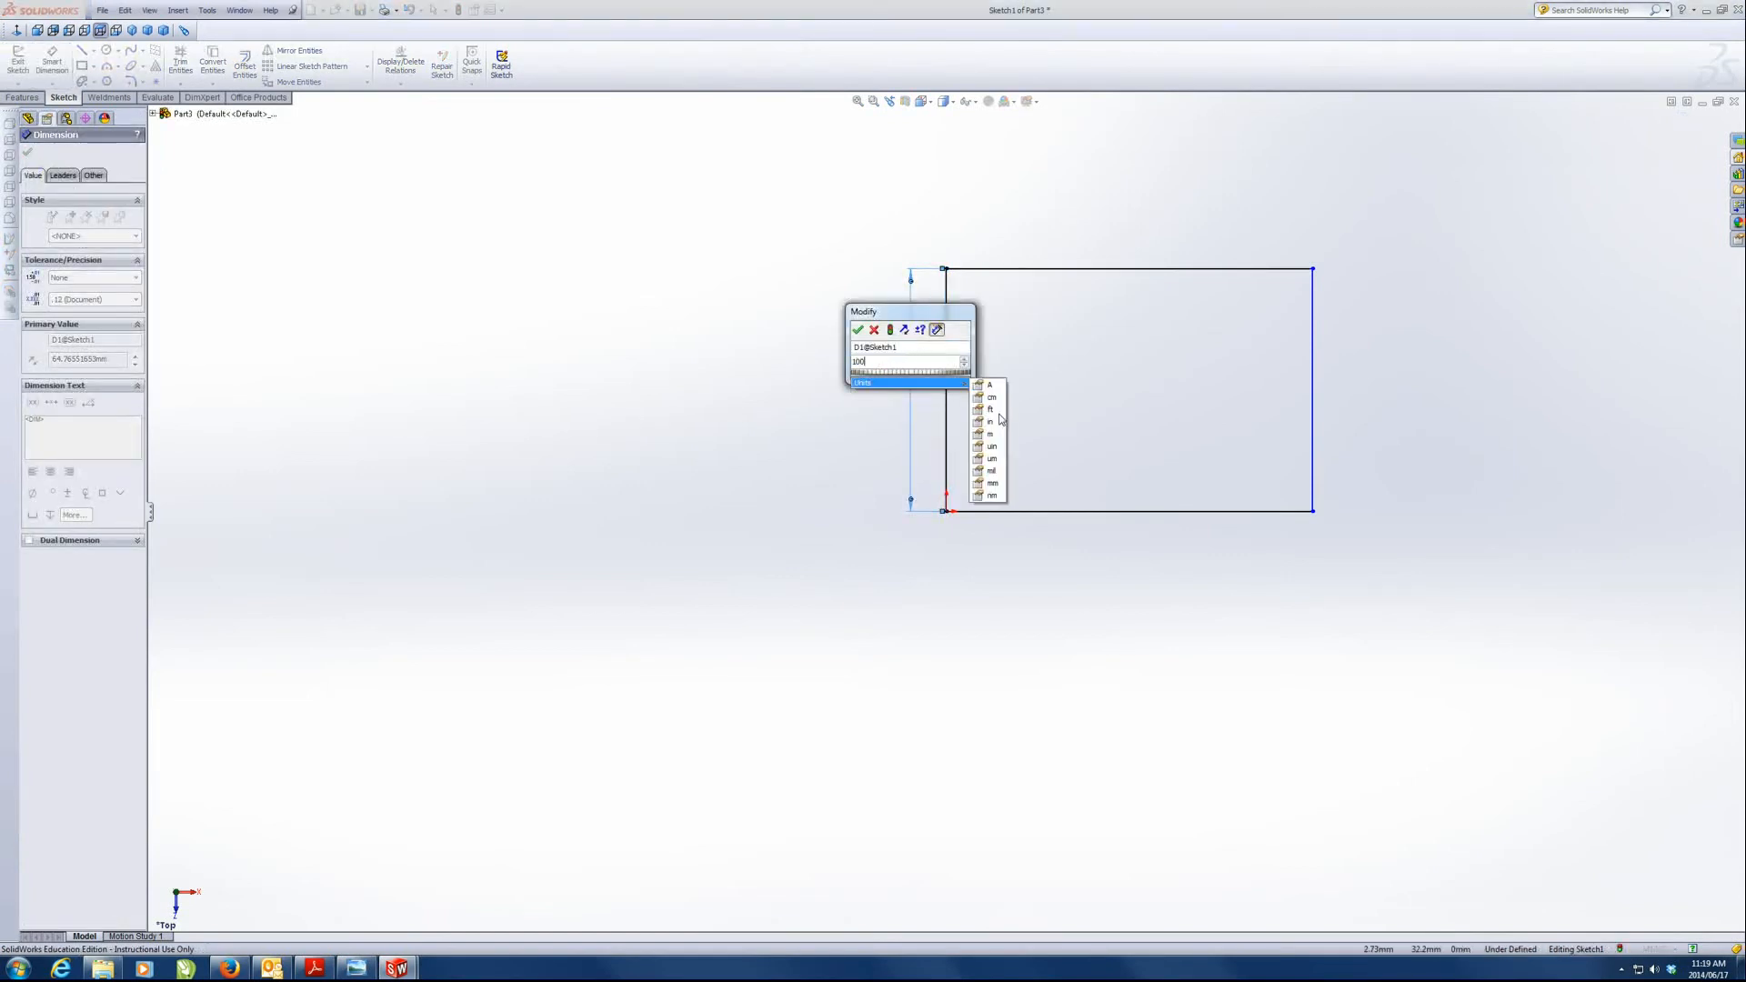
pyautogui.press('Return')
pyautogui.click(1150, 511)
pyautogui.click(1143, 564)
pyautogui.write('10')
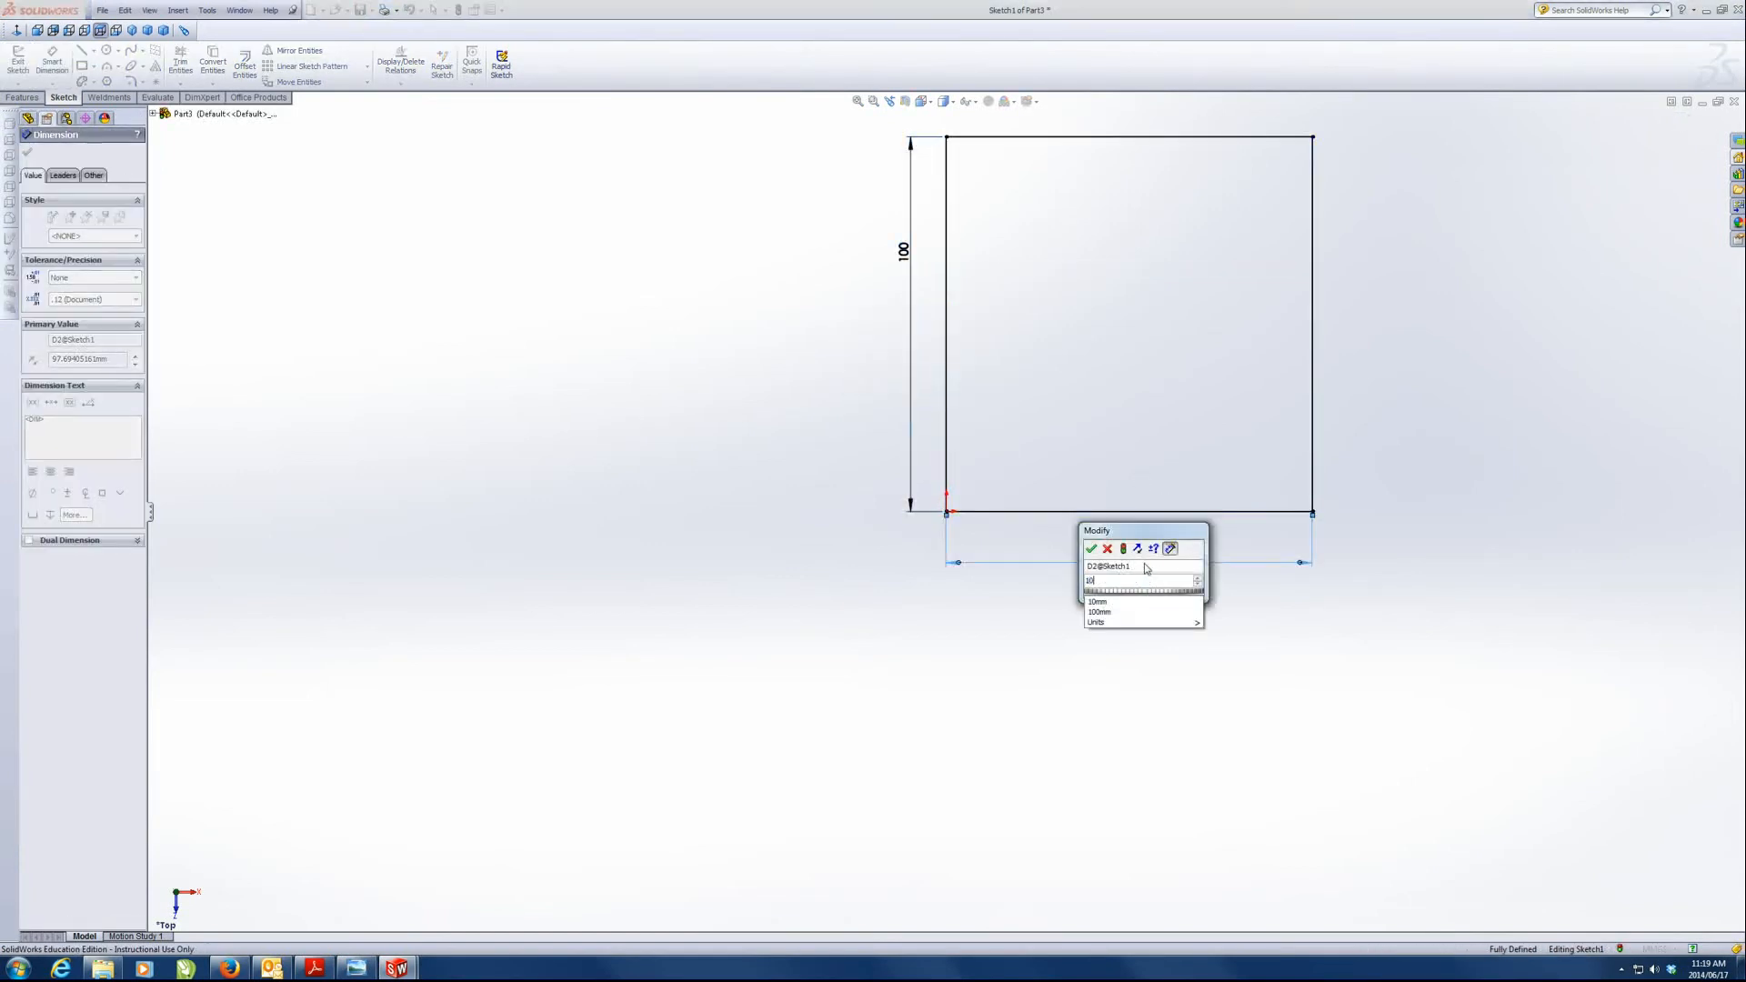
pyautogui.write('0')
pyautogui.press('Return')
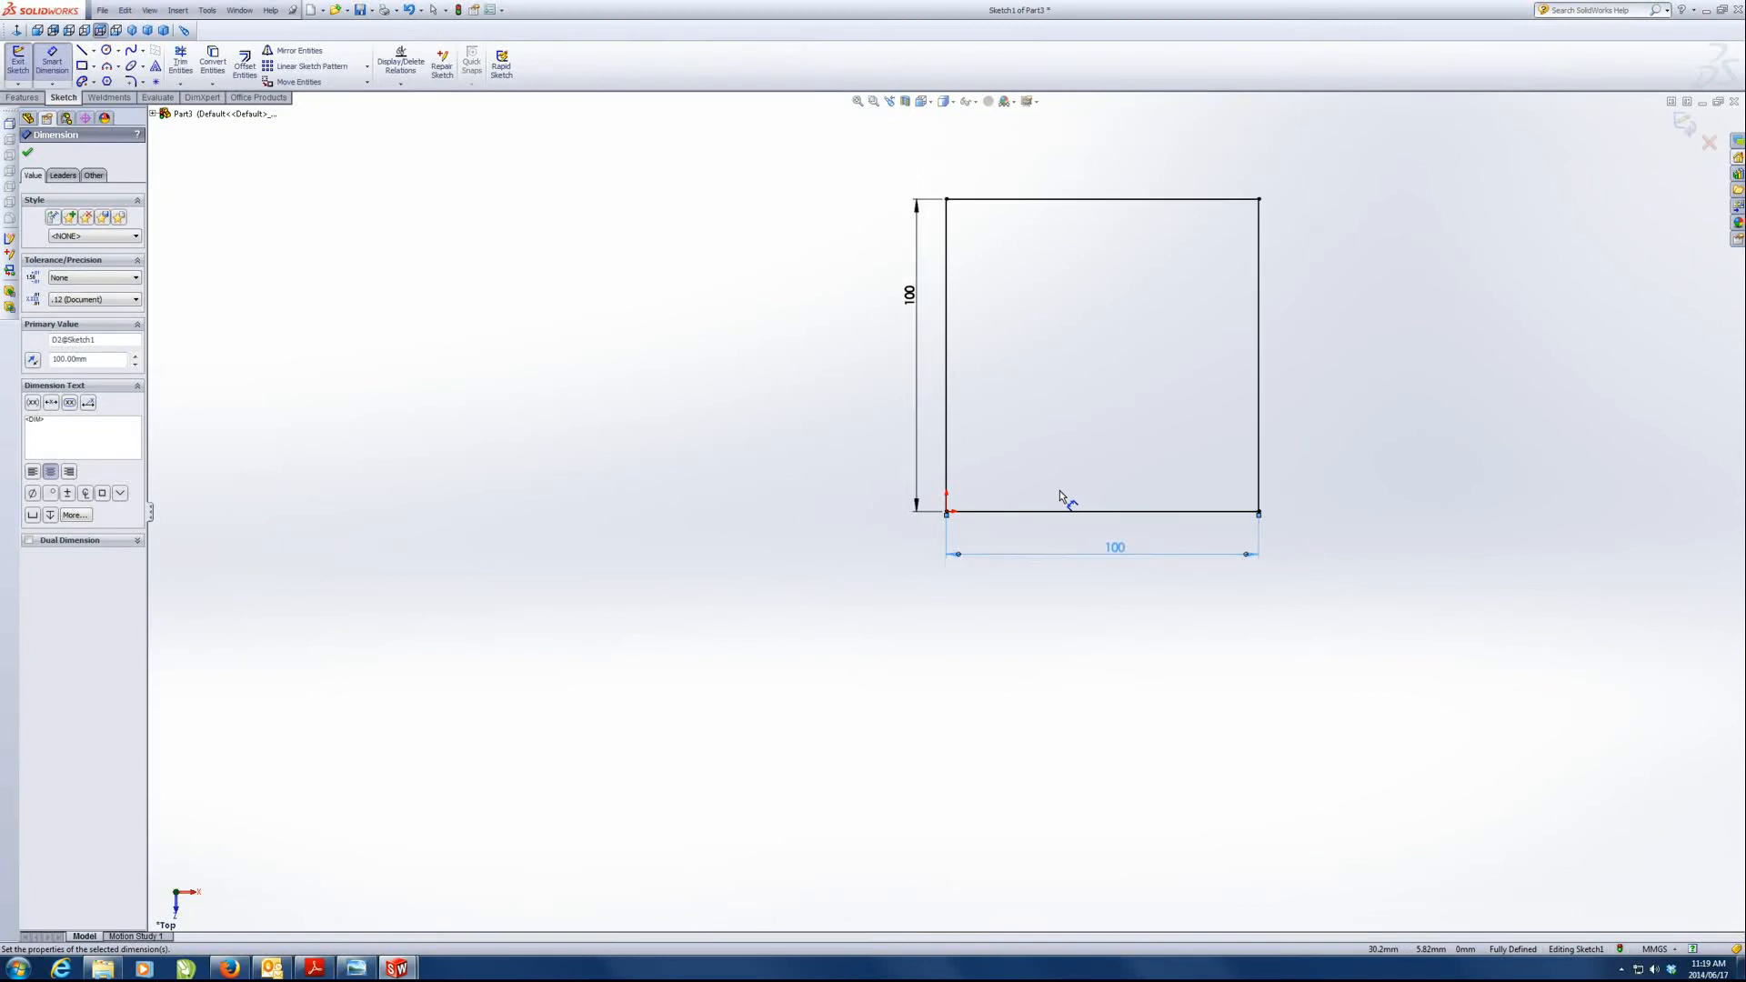
# - Extrude the square sketch as a 25 mm thick block
pyautogui.click(20, 98)
pyautogui.click(24, 63)
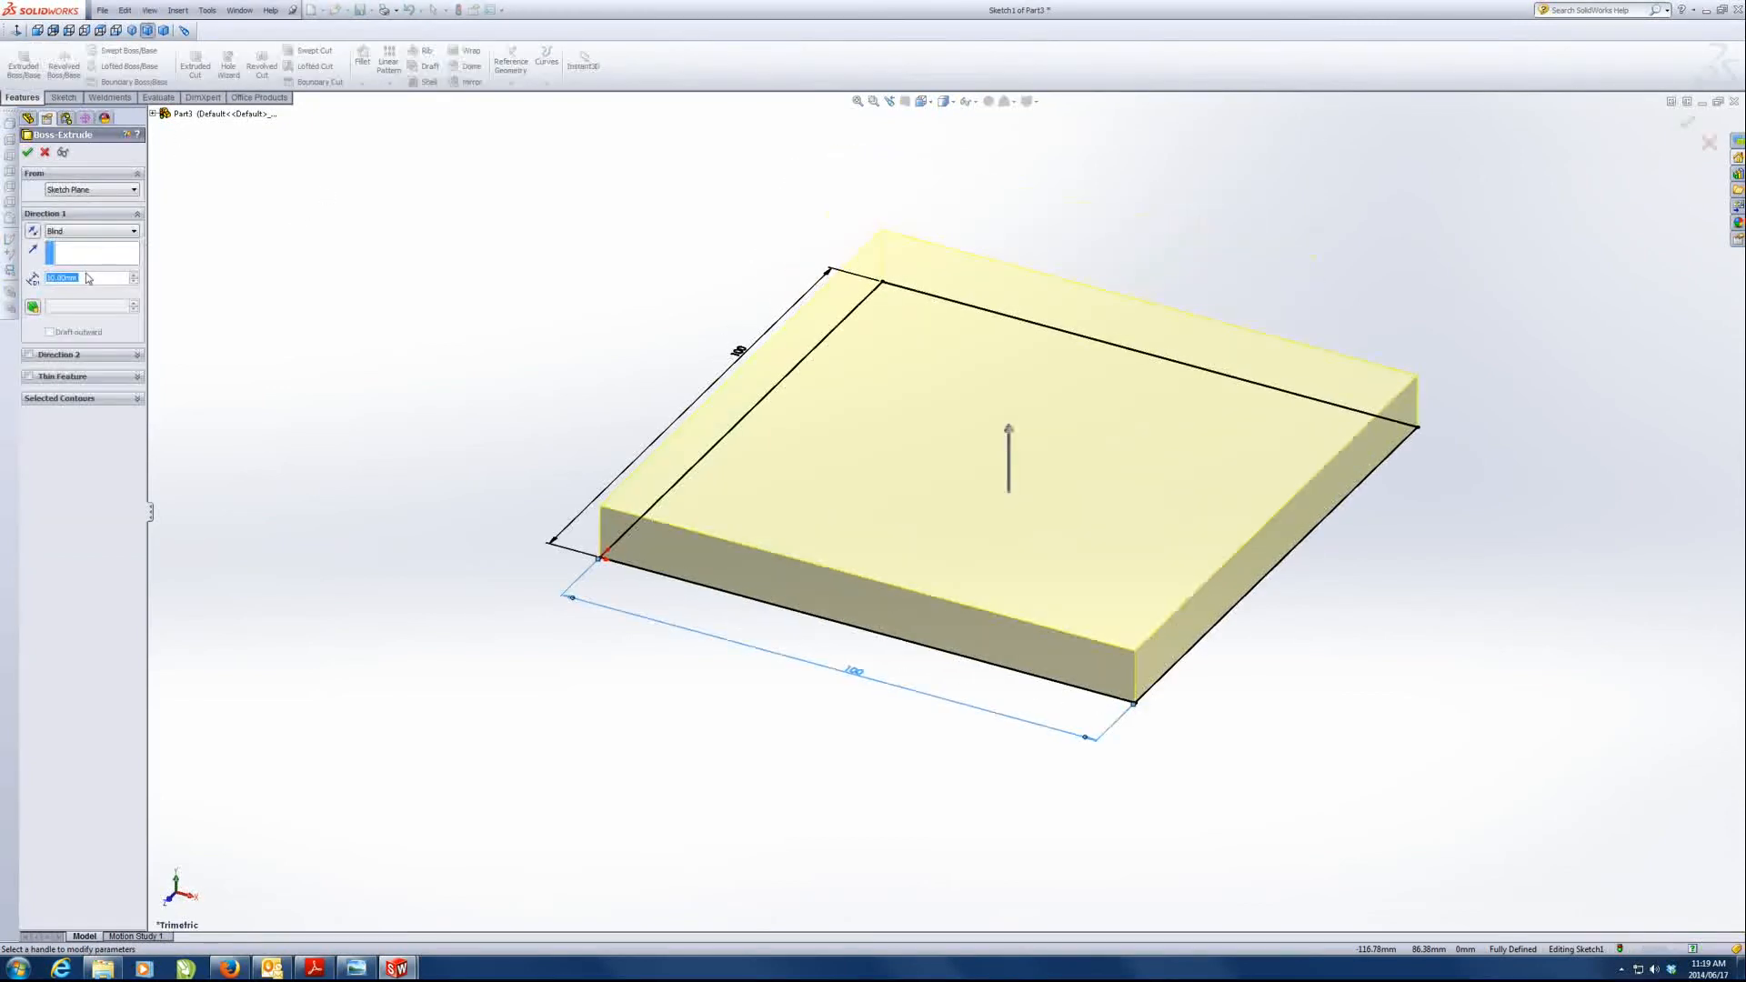
pyautogui.write('25')
pyautogui.press('Return')
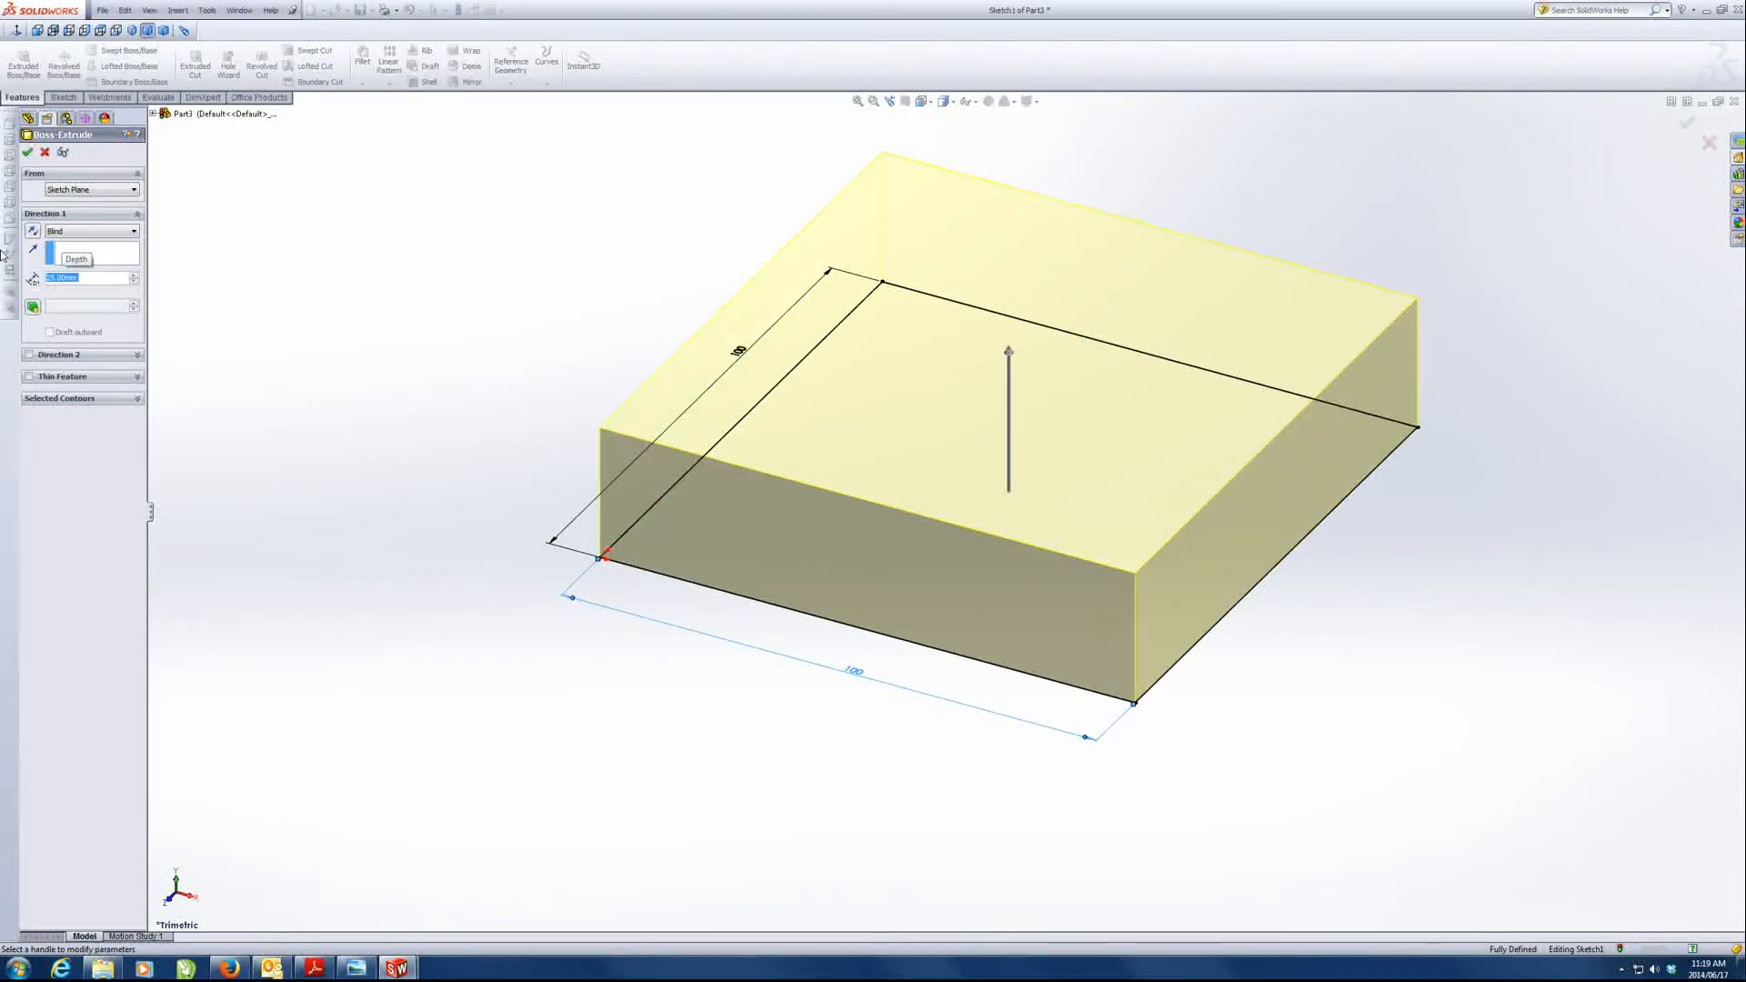
pyautogui.click(27, 152)
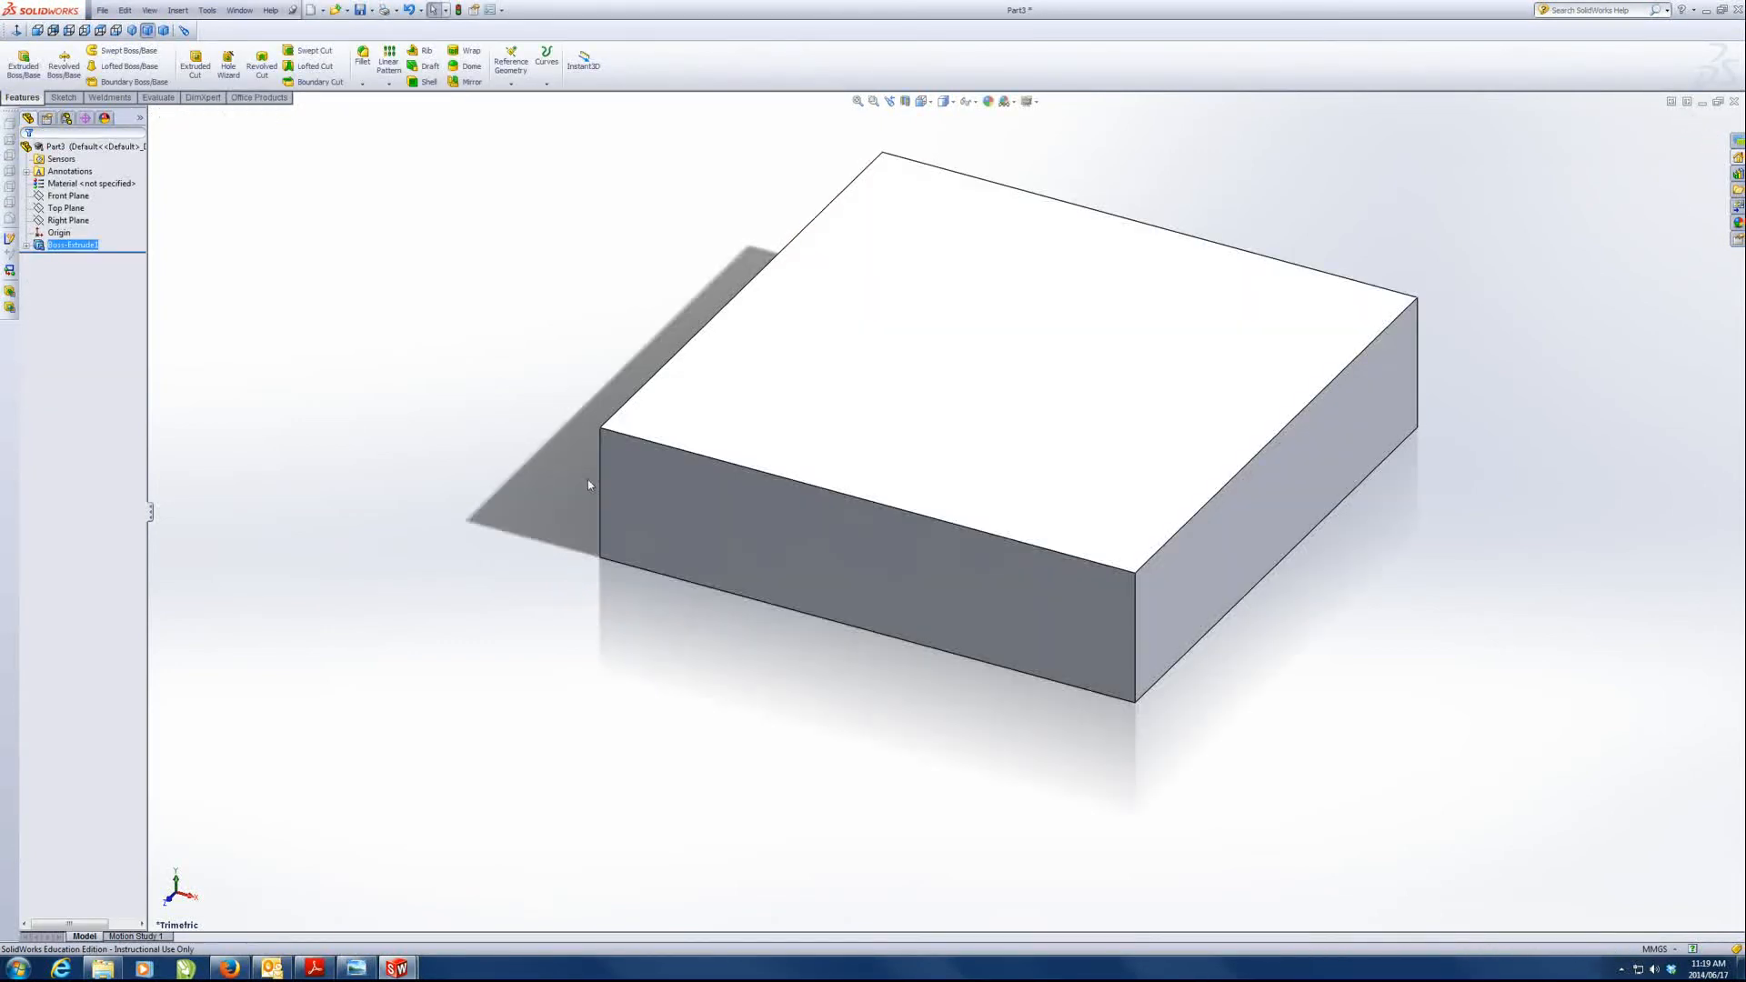
# - Start a sketch on the block's top face and draw a near-horizontal centerline about 97 mm long from the left edge's midpoint
pyautogui.click(1012, 479)
pyautogui.click(1062, 434)
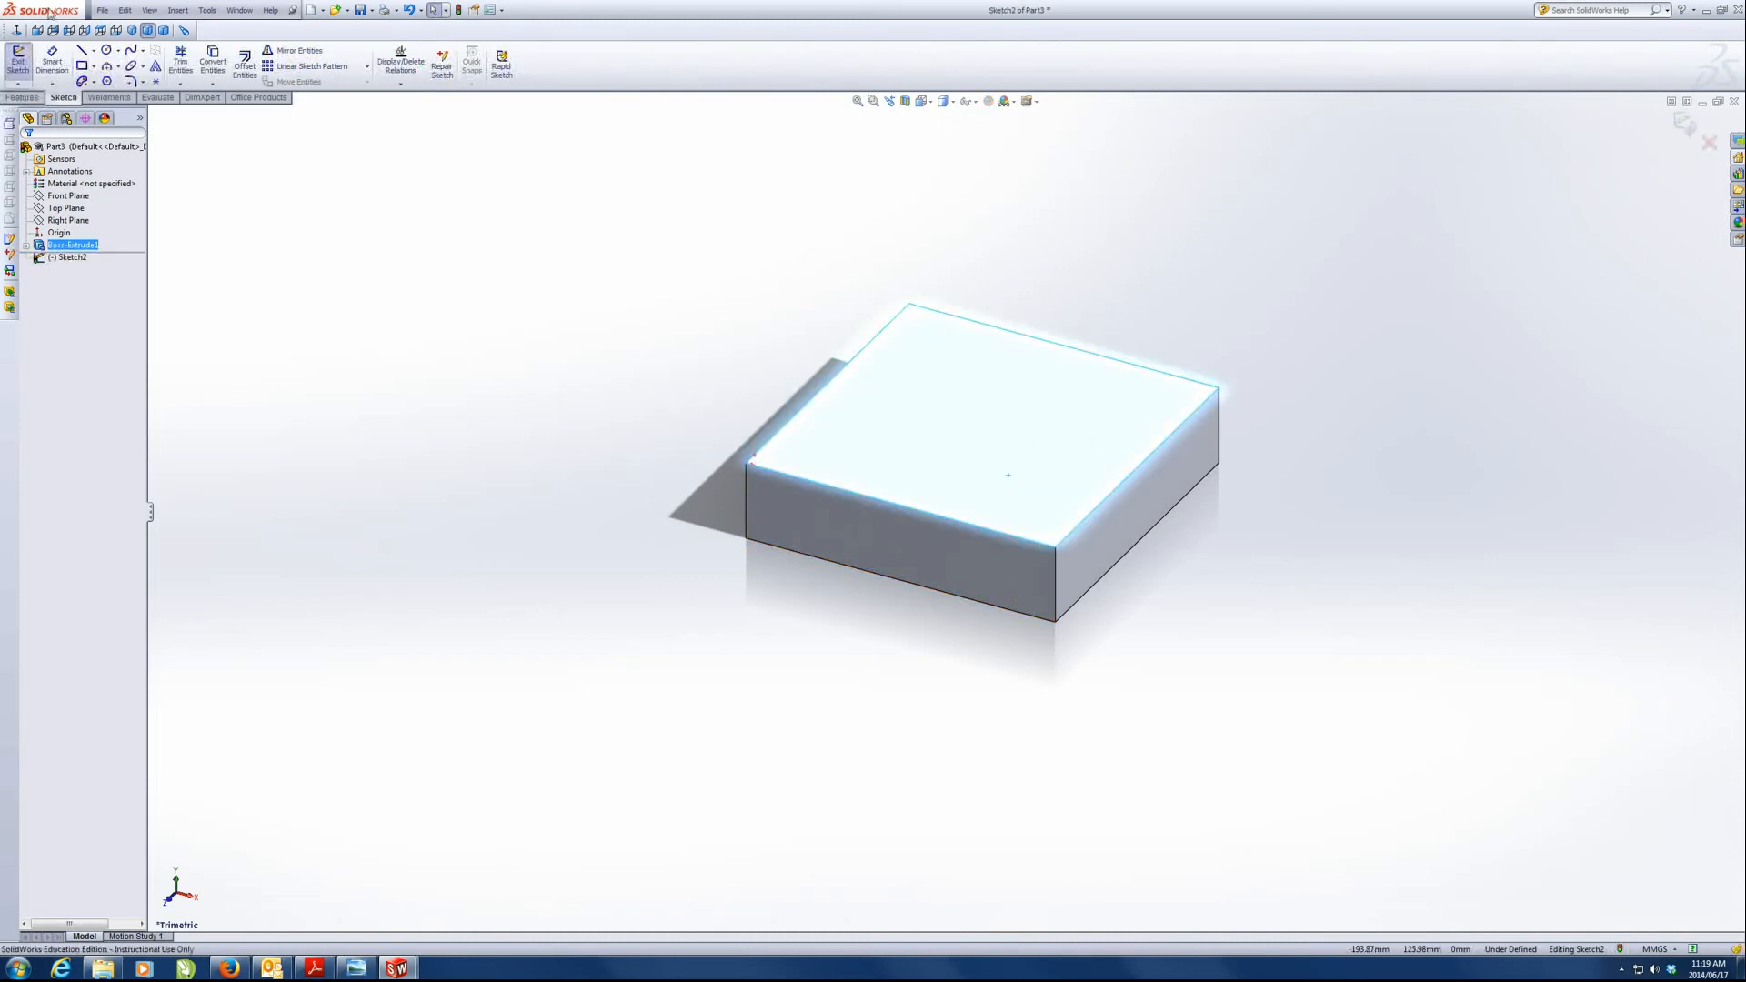
pyautogui.click(17, 30)
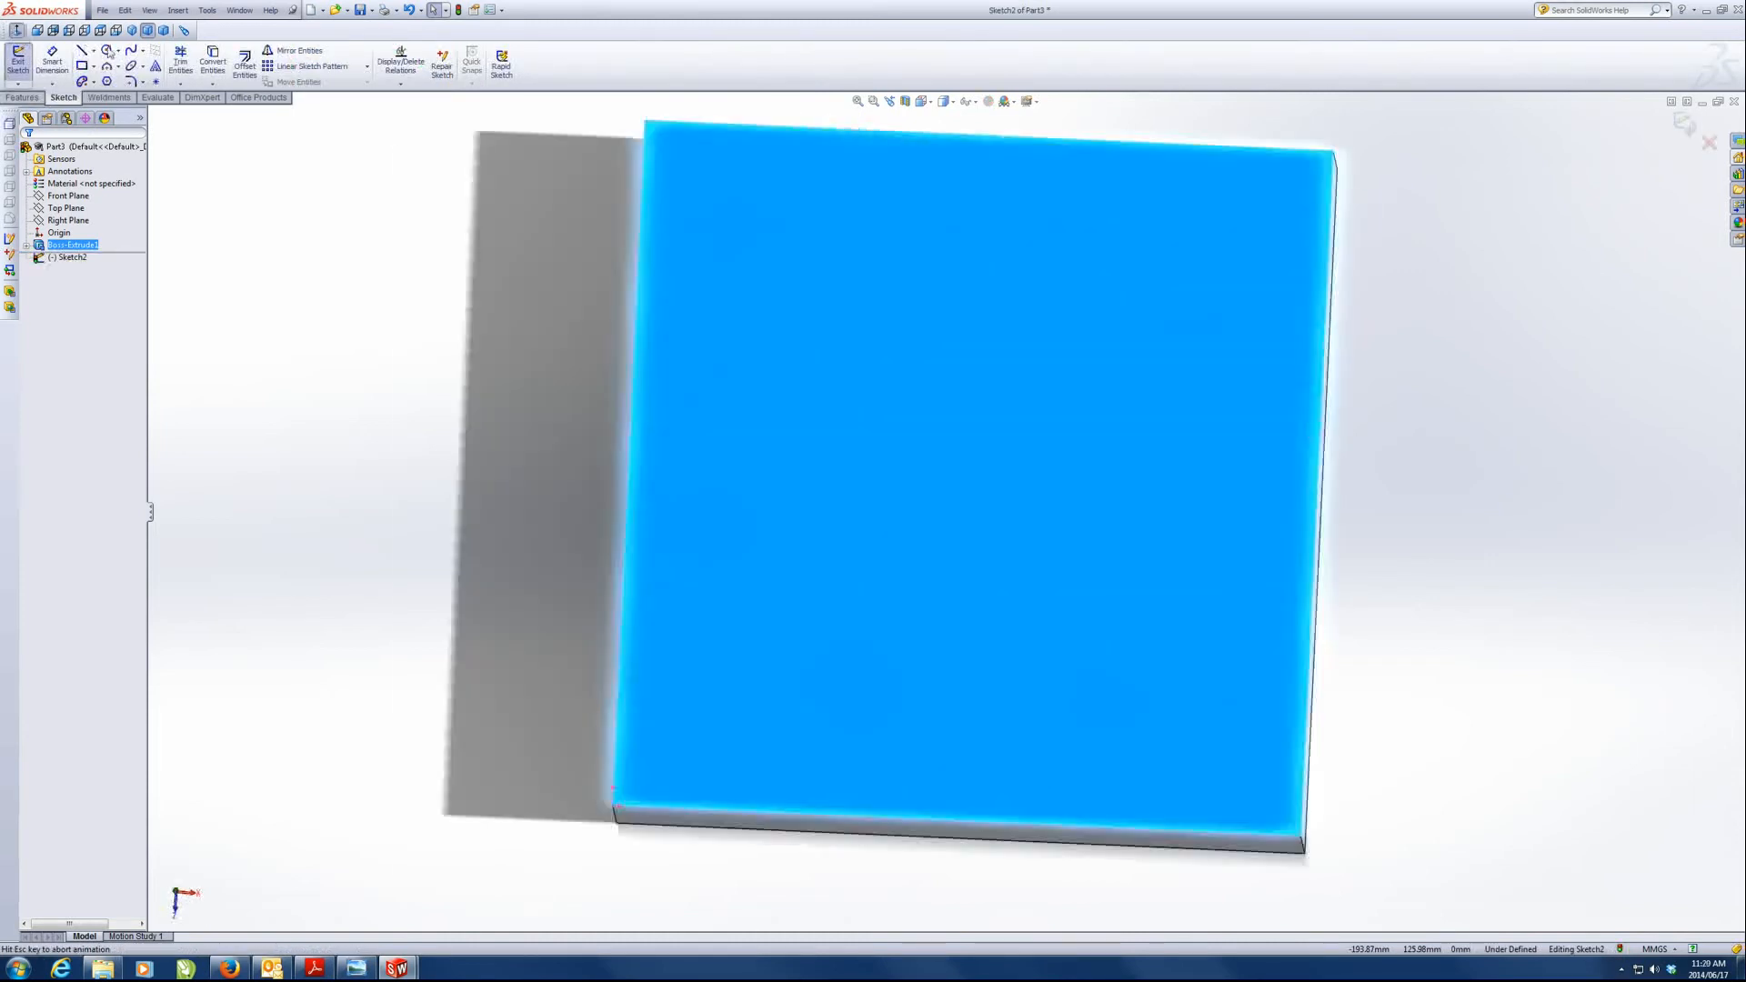
pyautogui.click(106, 50)
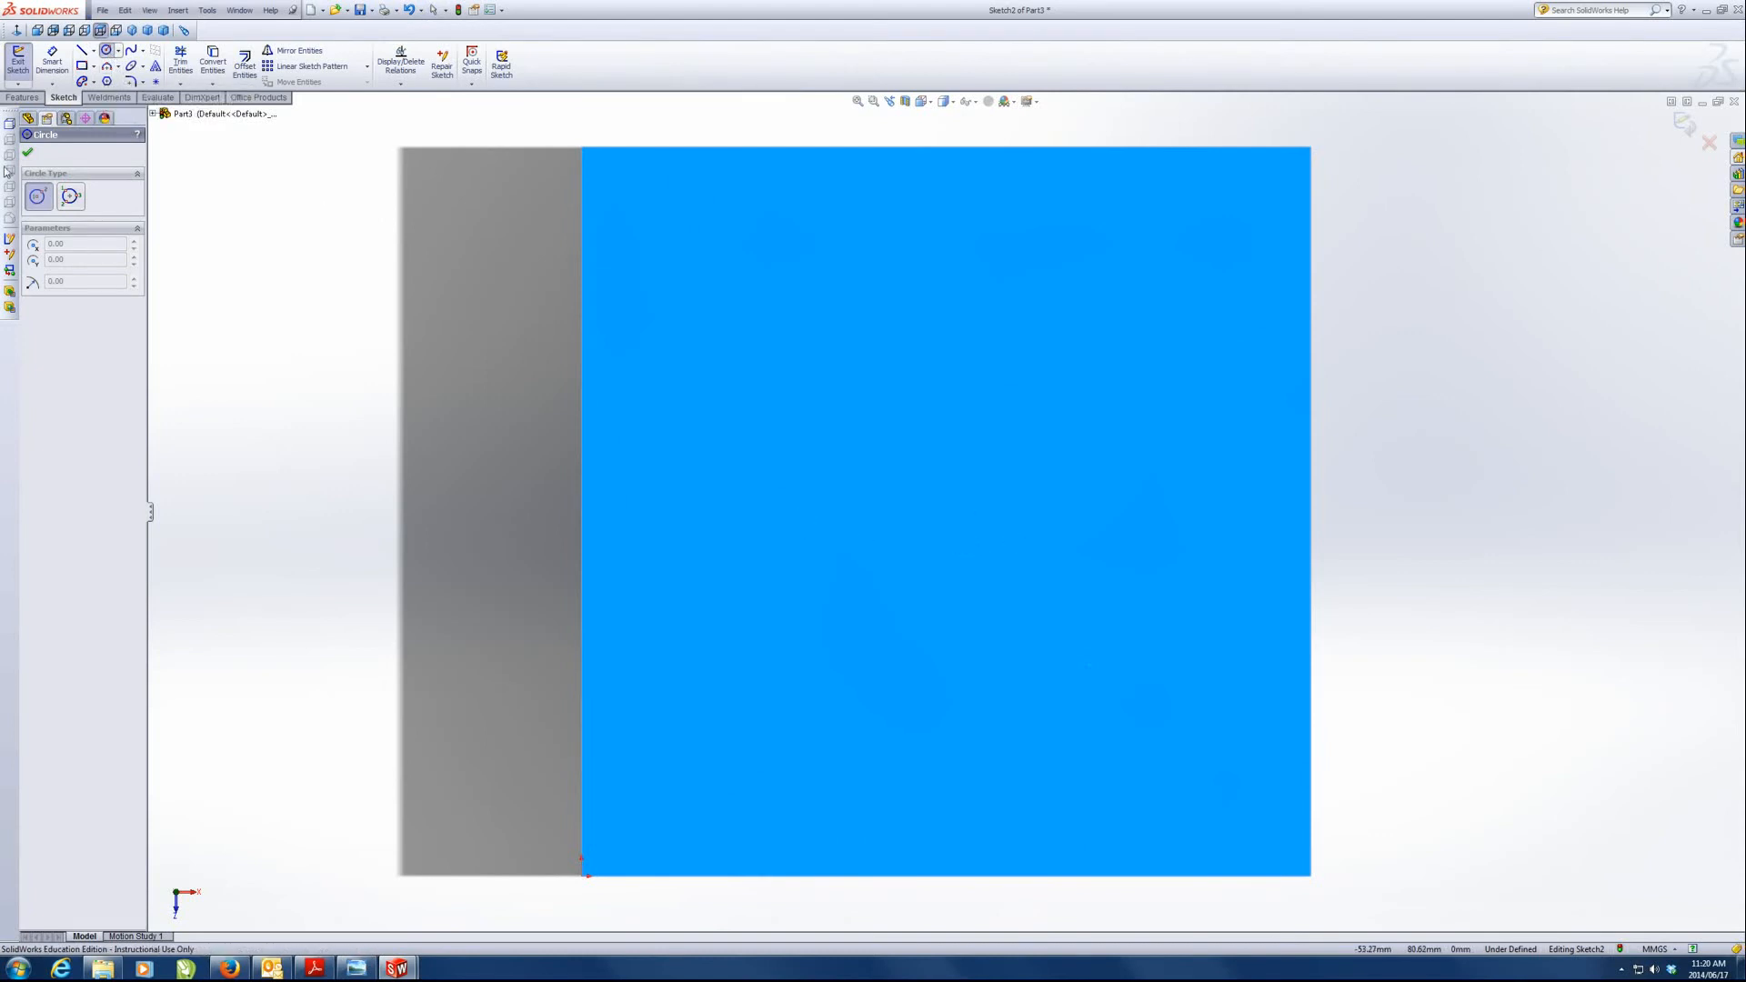
pyautogui.click(93, 51)
pyautogui.click(98, 80)
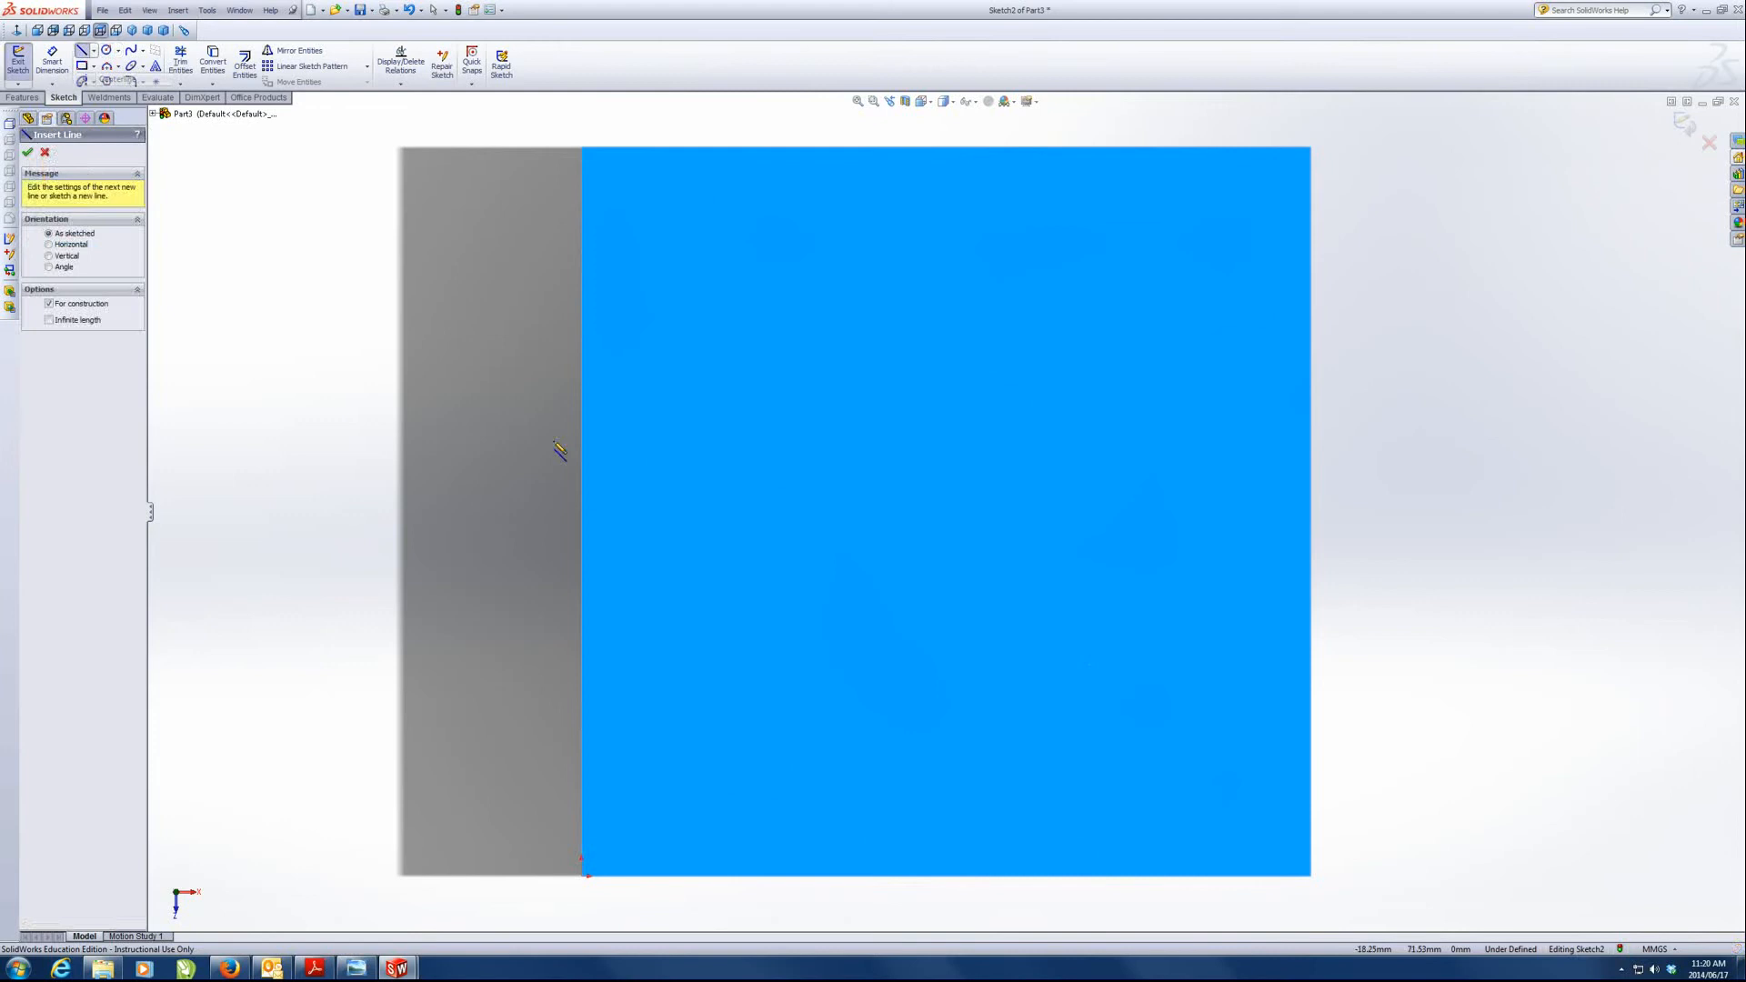
pyautogui.click(582, 512)
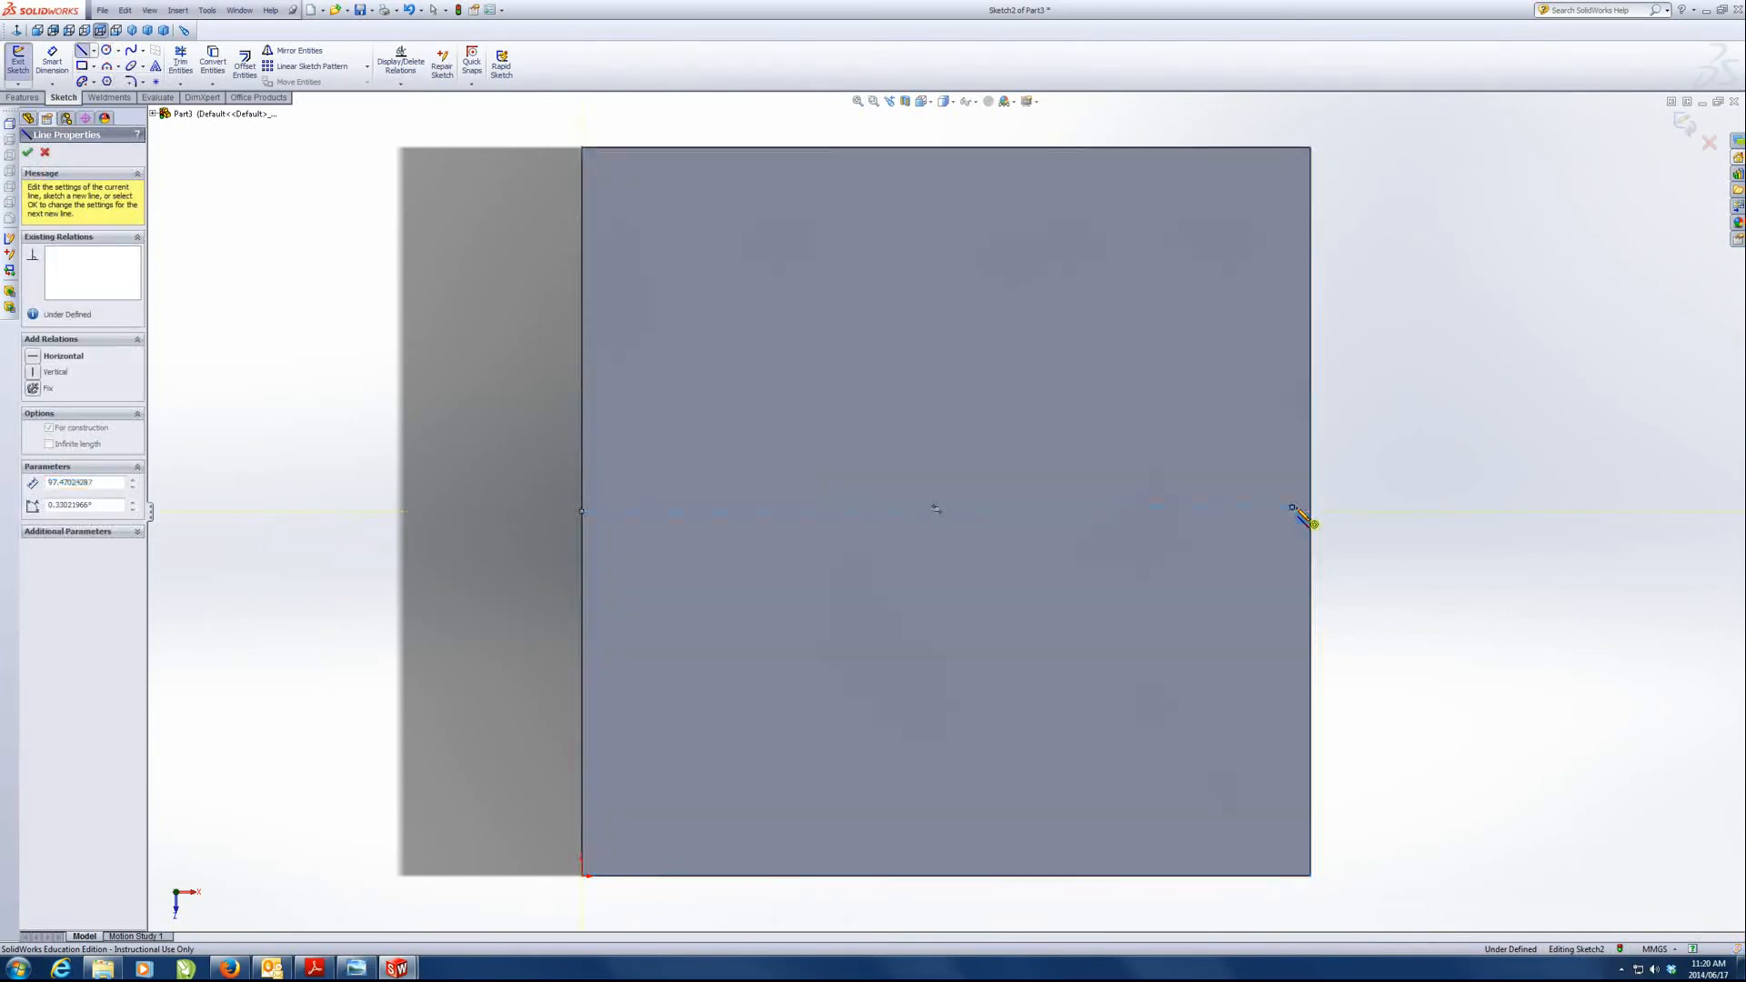
pyautogui.press('Escape')
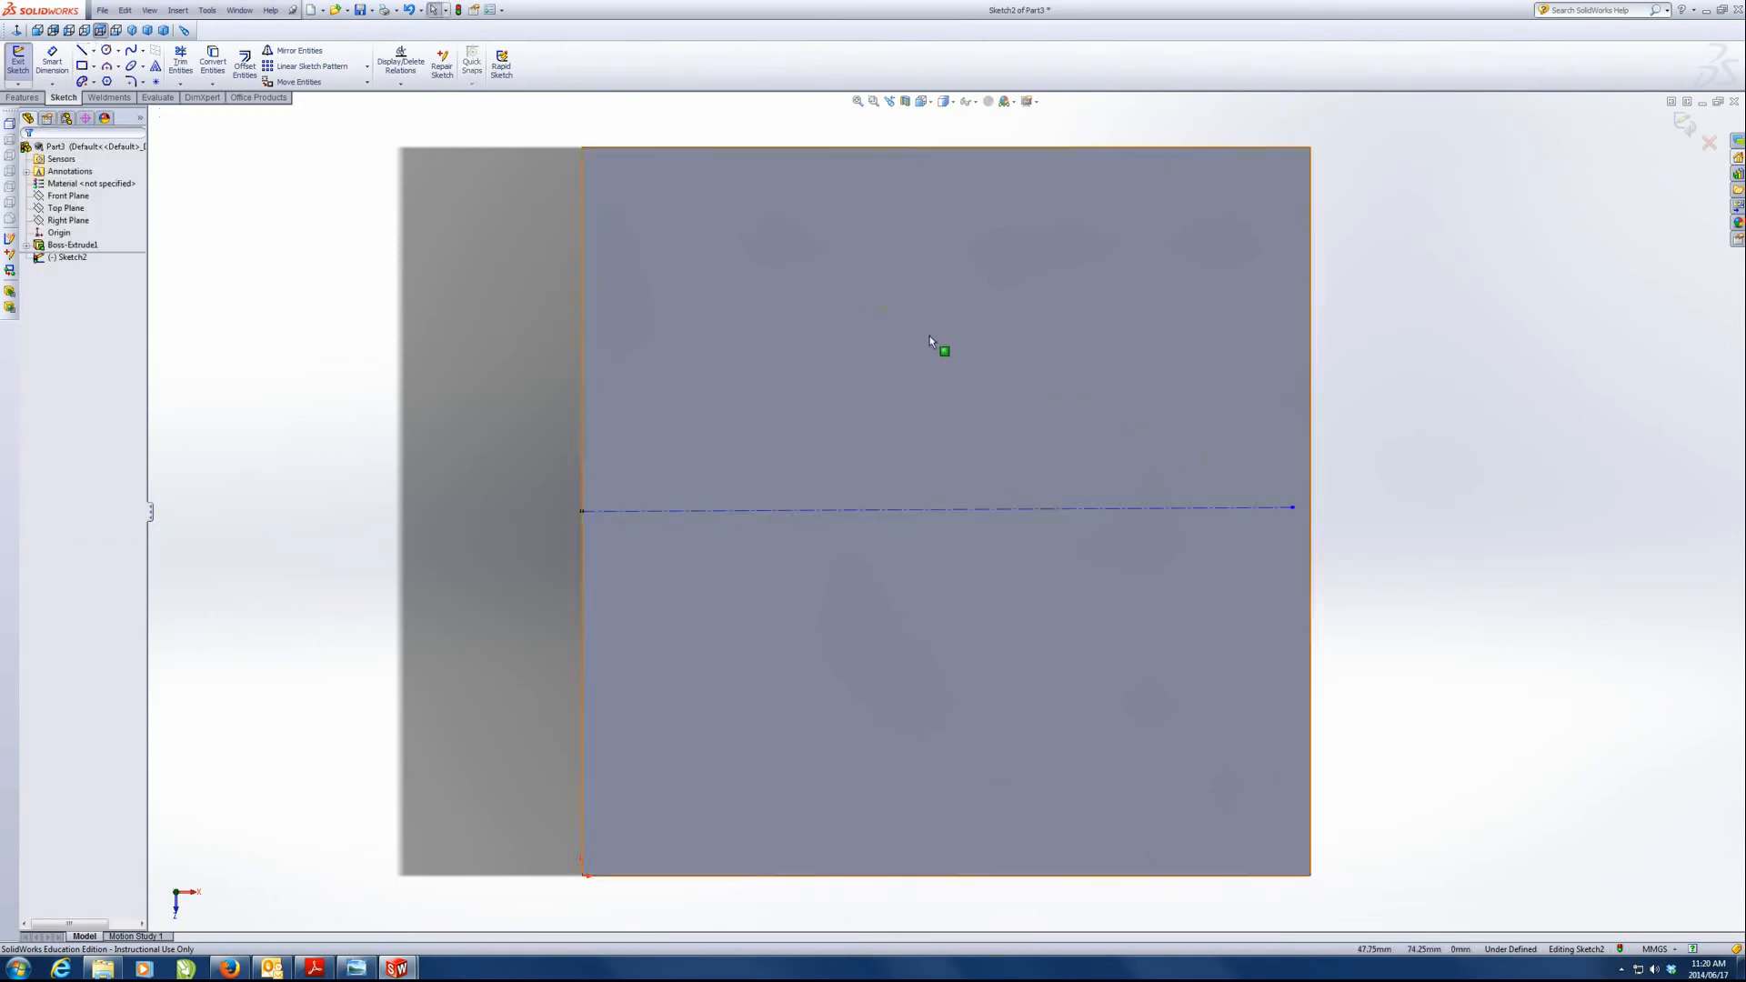
# - Draw a vertical centerline between the midpoints of the face's upper and lower edges
pyautogui.click(93, 51)
pyautogui.click(98, 80)
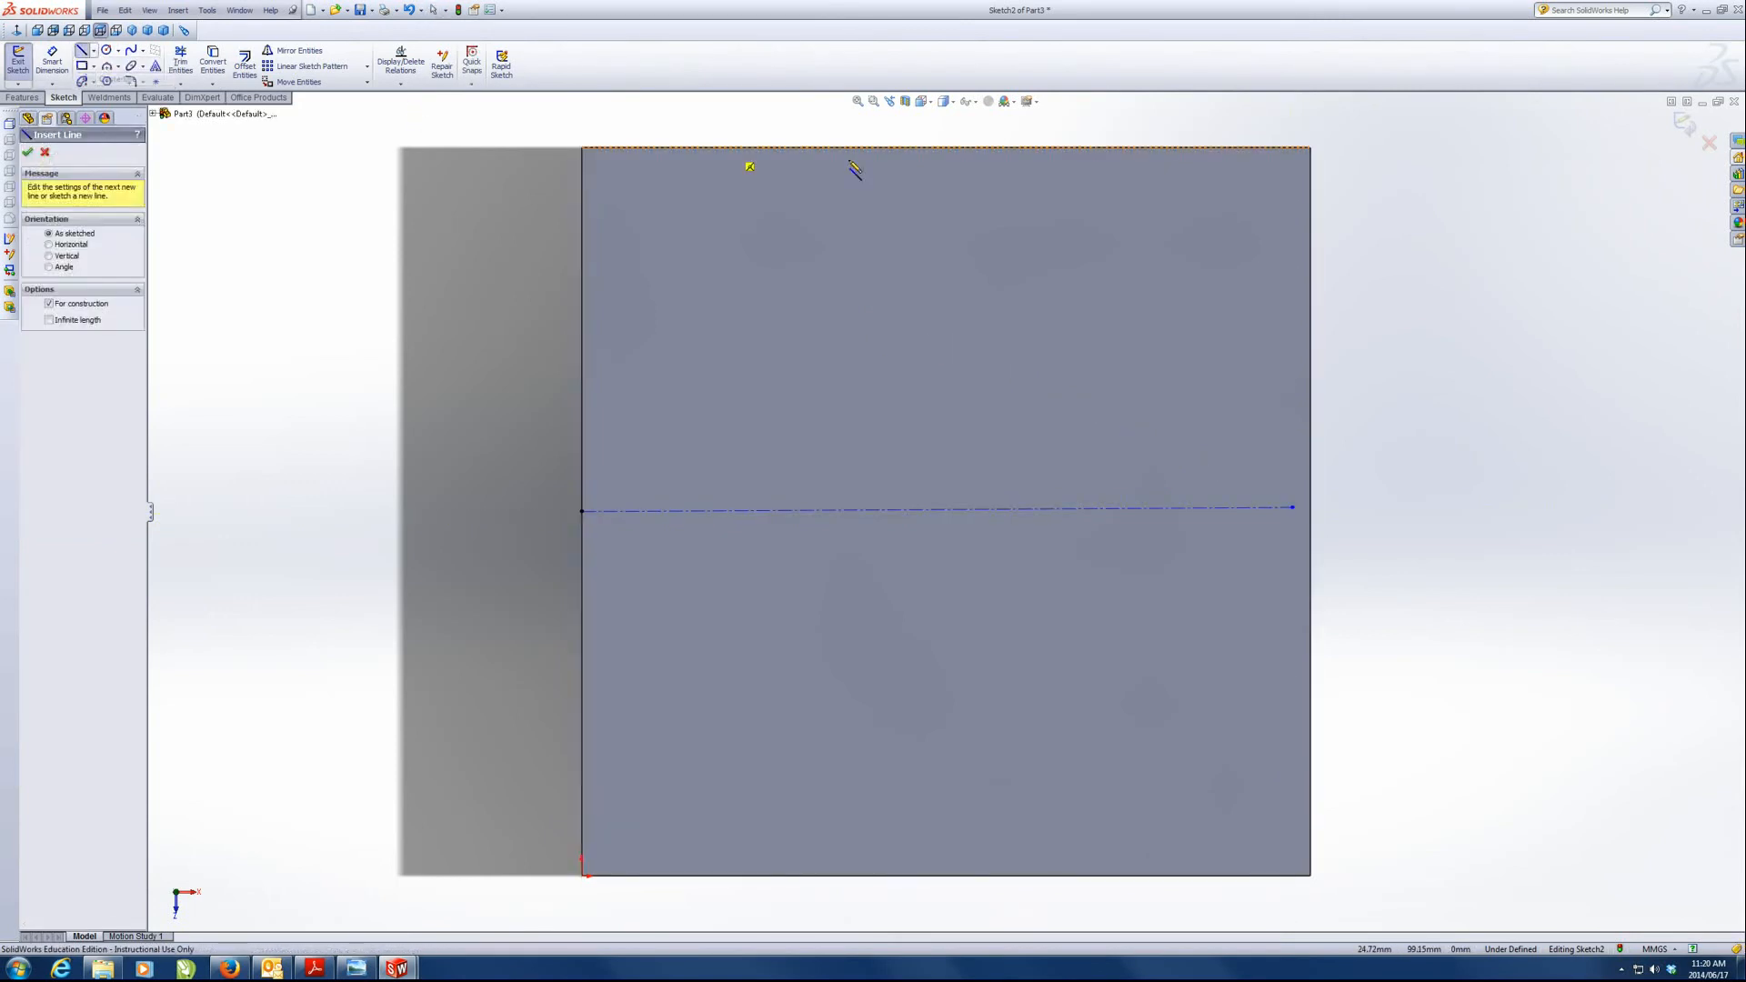
pyautogui.click(945, 147)
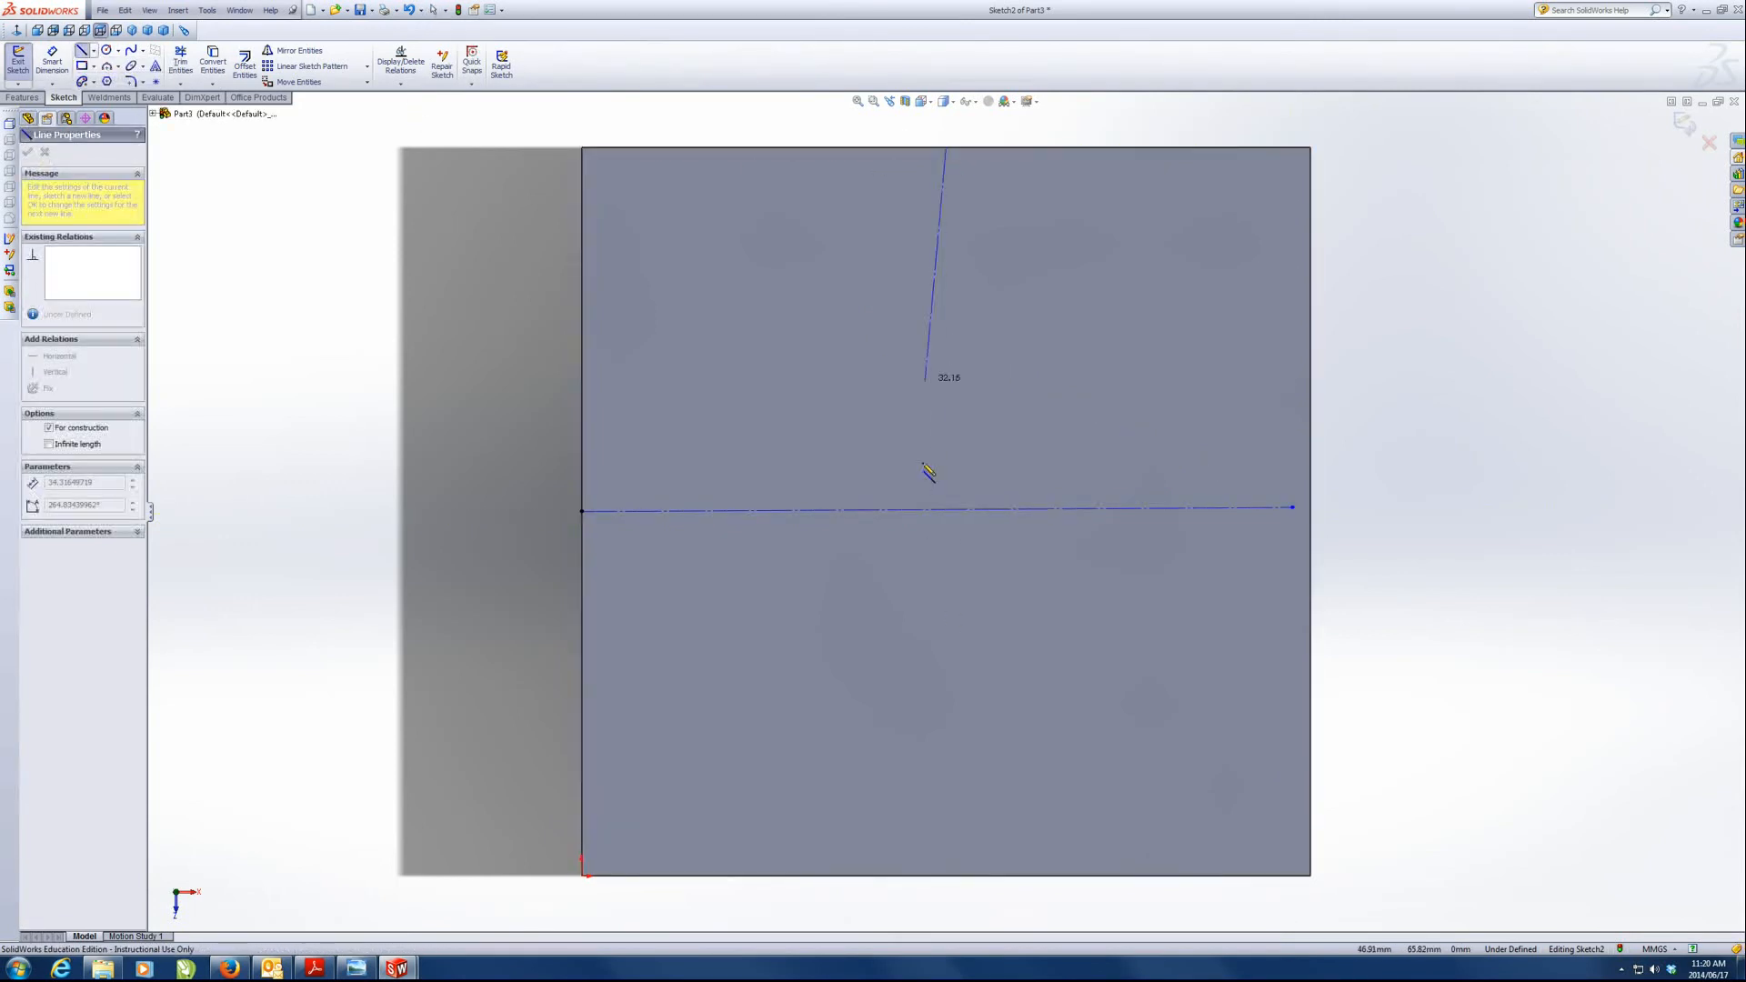
pyautogui.click(945, 875)
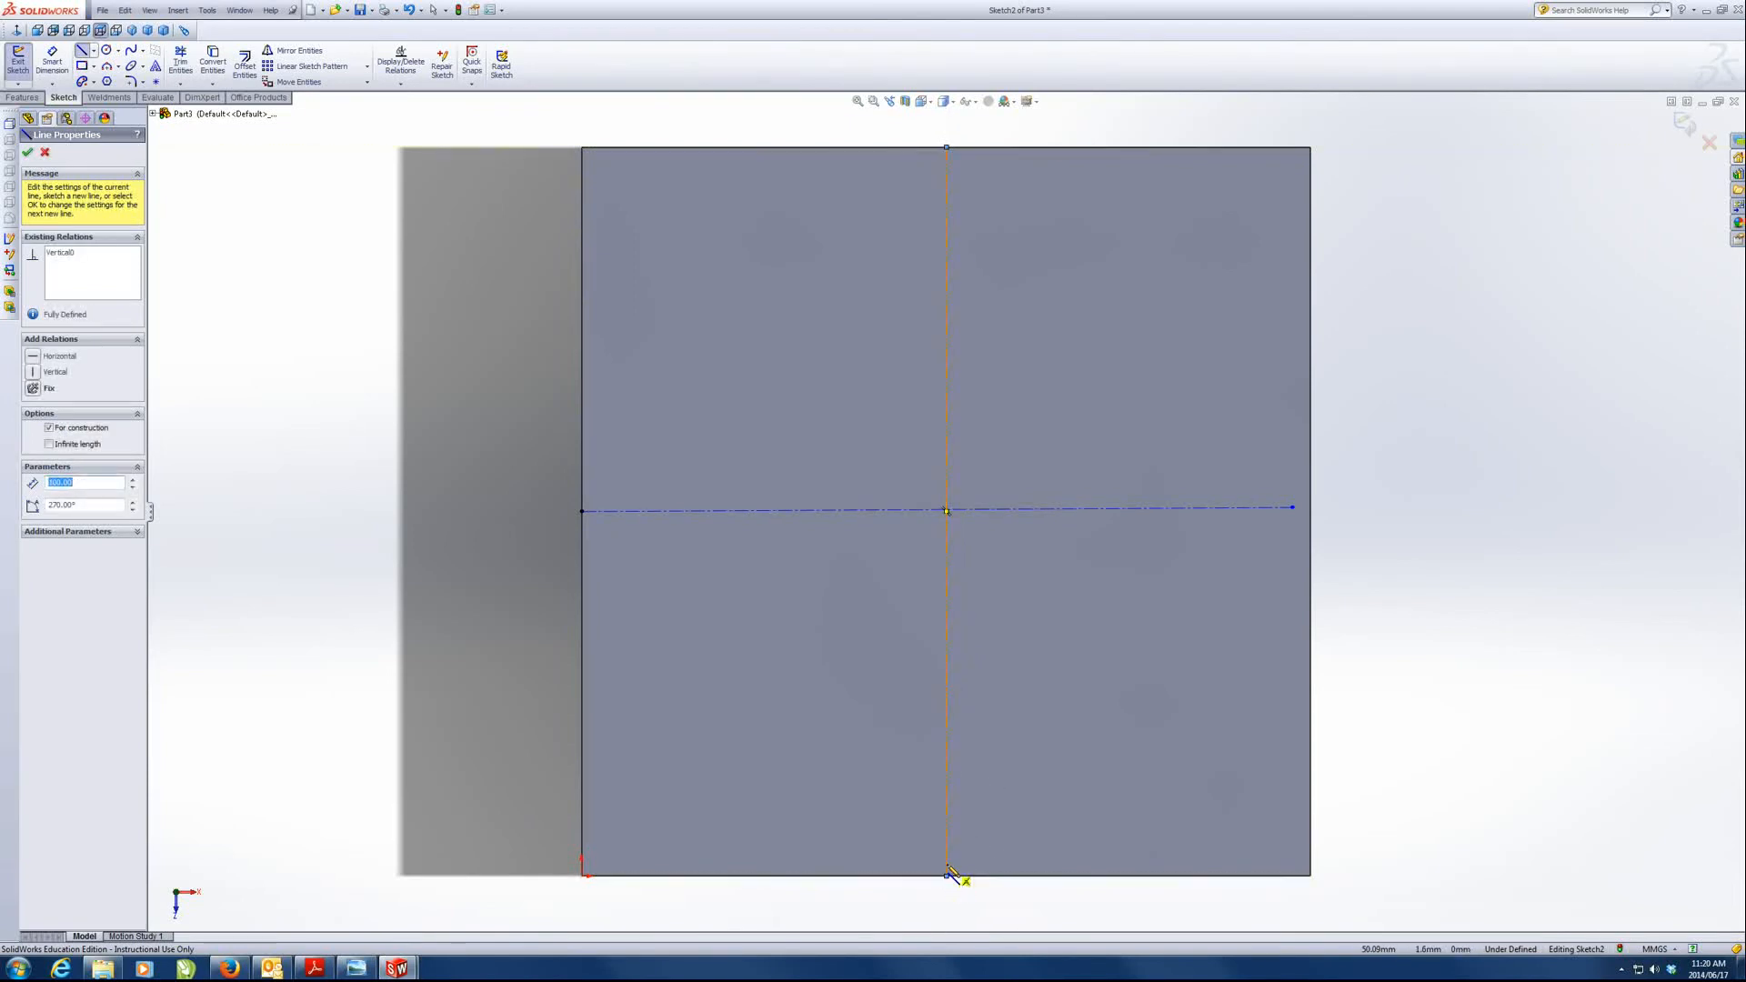
pyautogui.press('Escape')
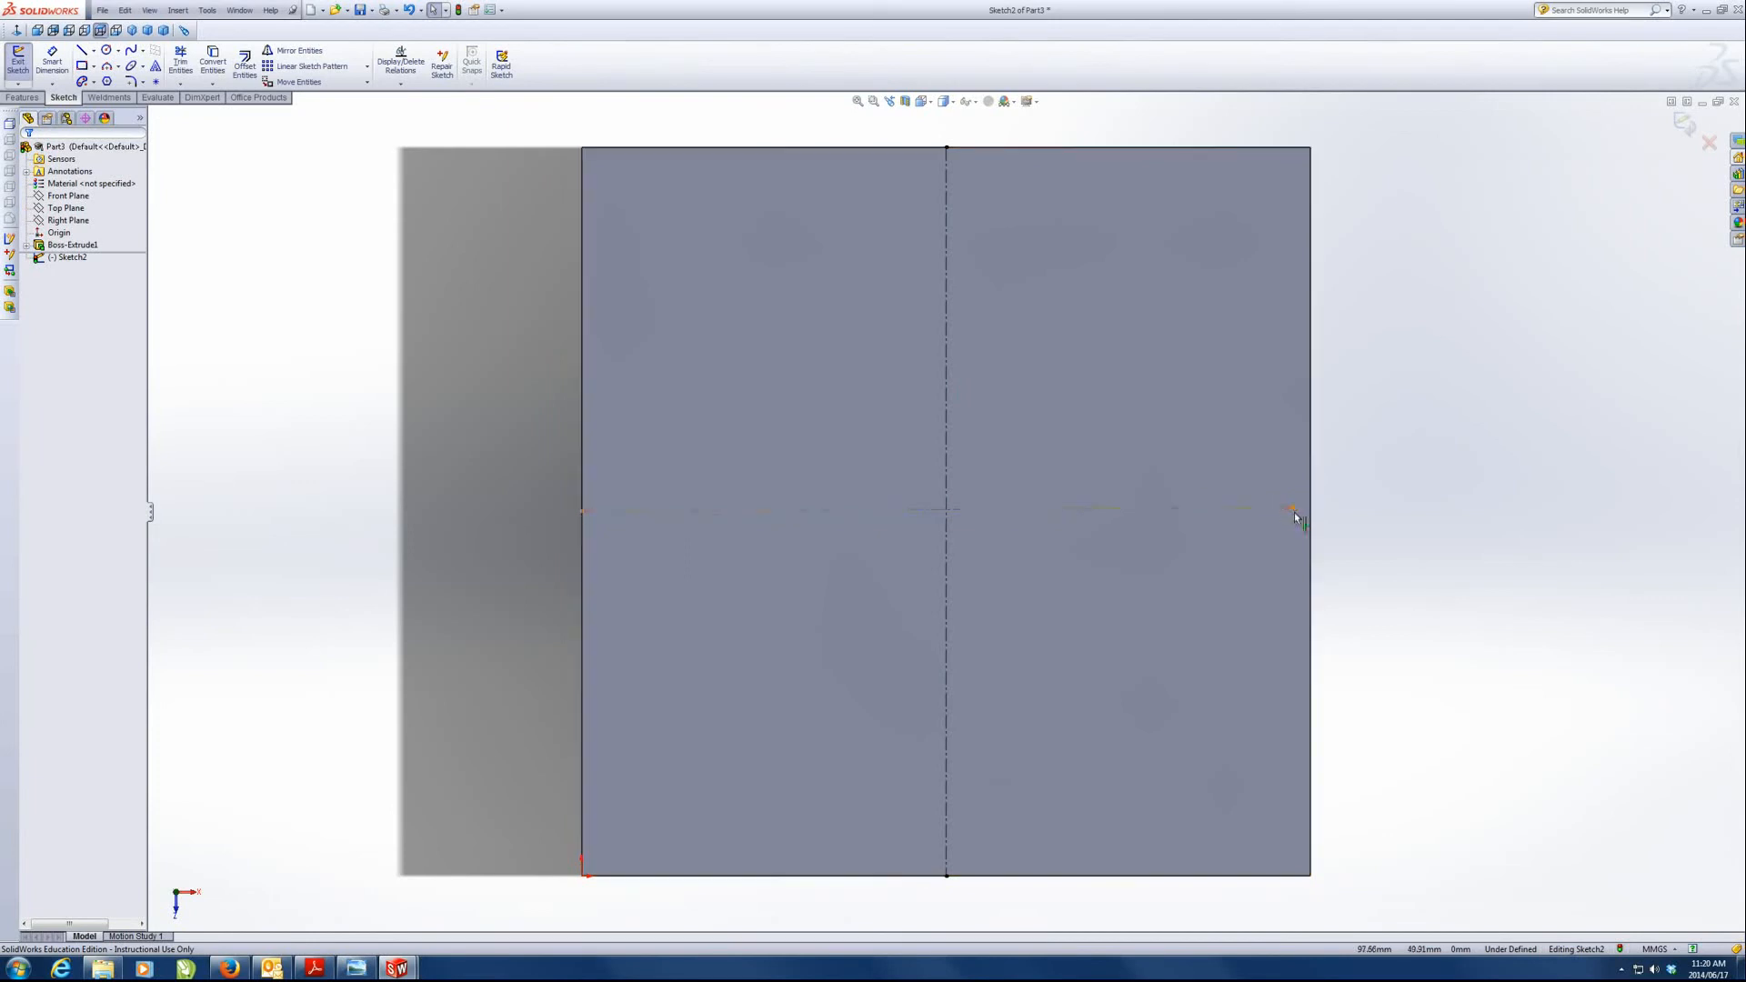
# - Constrain the free end of the horizontal centerline to the midpoint of the face's right edge
pyautogui.click(1293, 507)
pyautogui.keyDown('ctrl'); pyautogui.click(1312, 491); pyautogui.keyUp('ctrl')
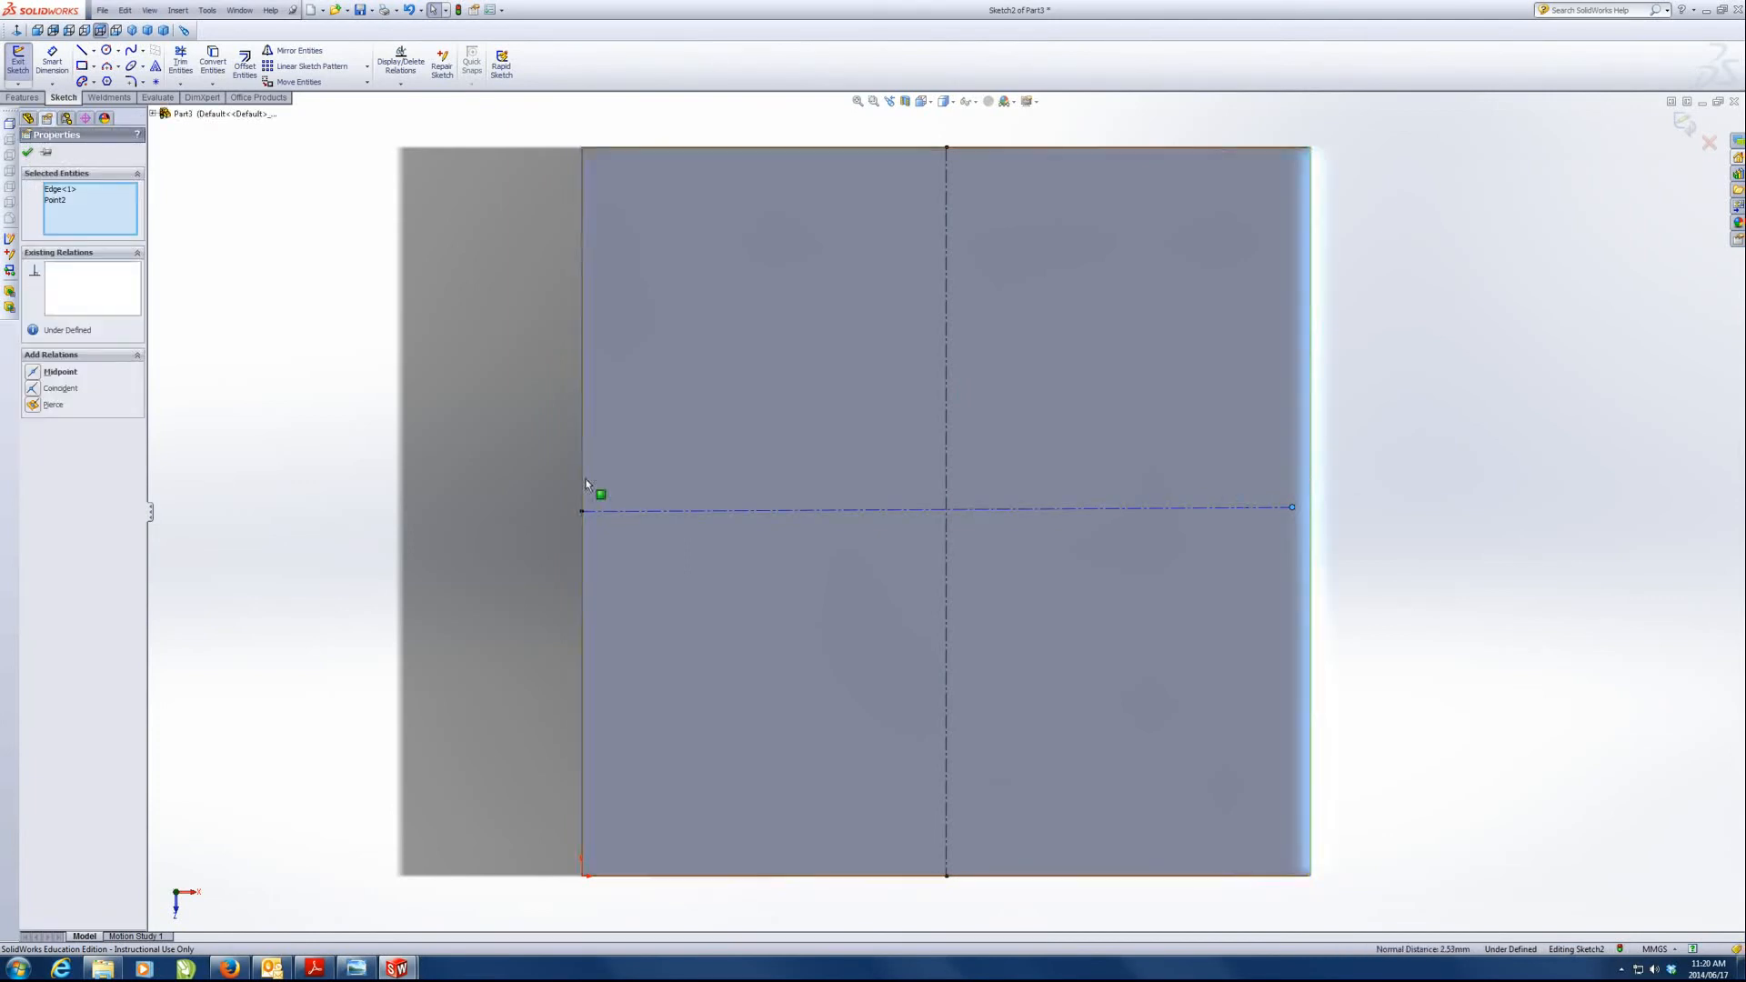
pyautogui.click(37, 373)
pyautogui.click(1419, 515)
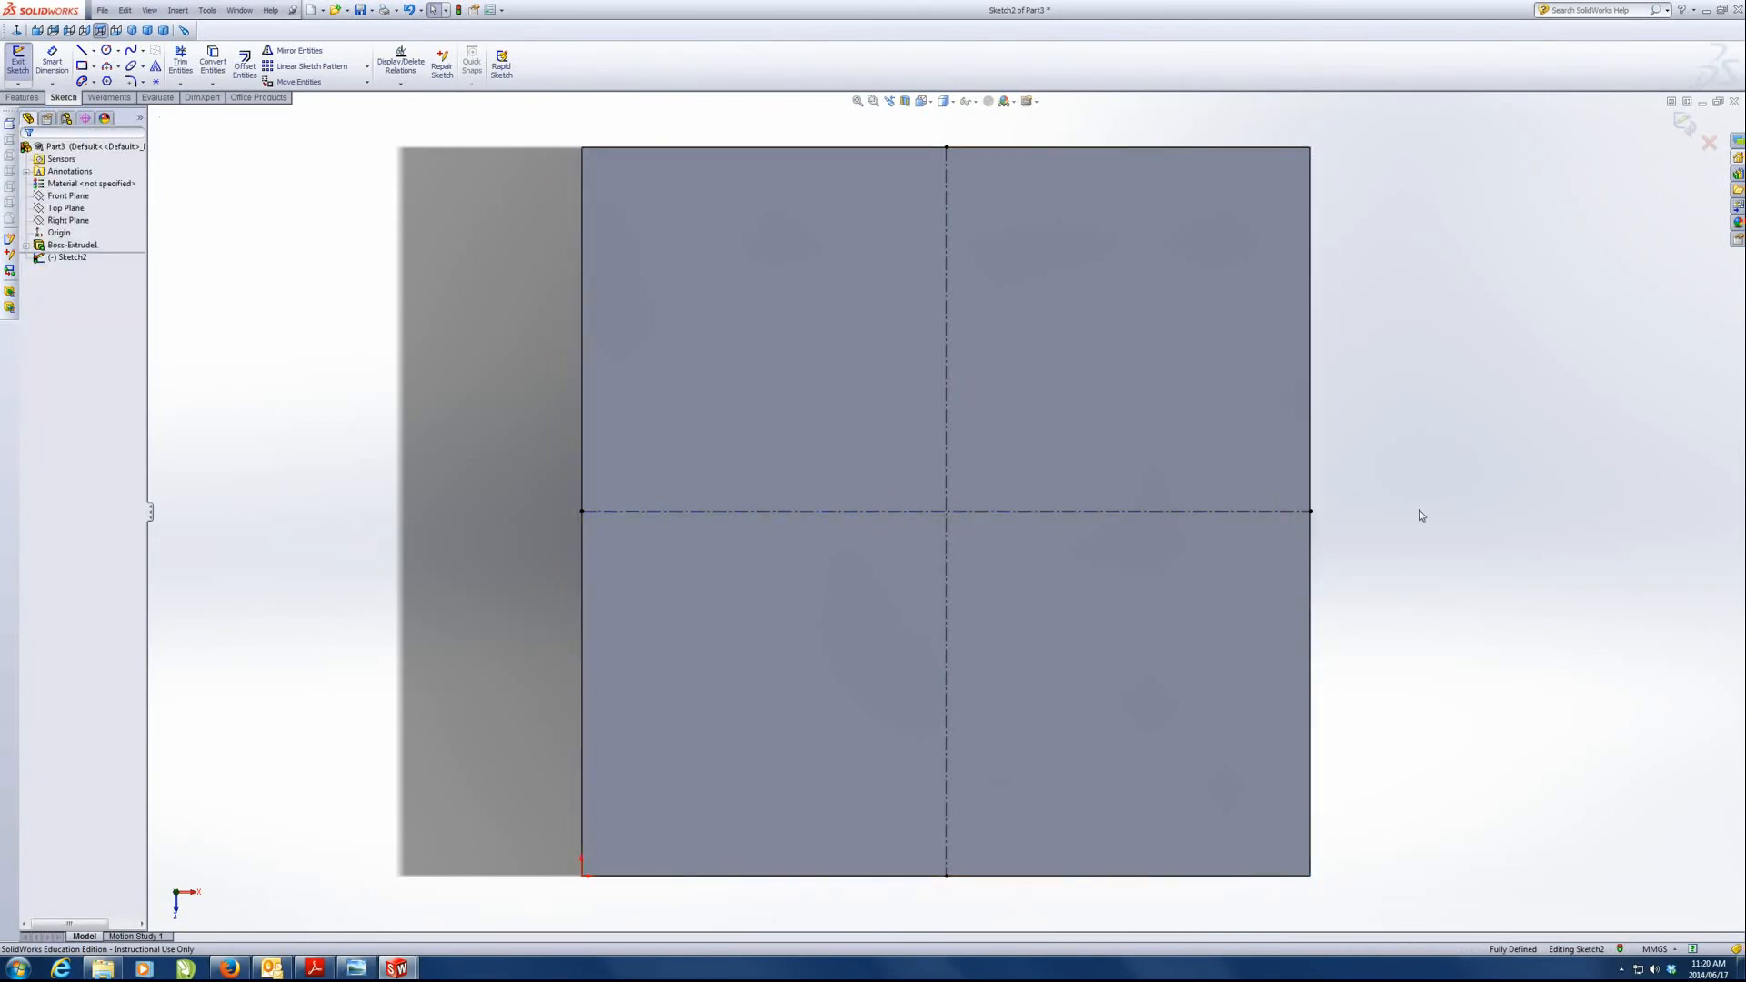
# - Draw a construction circle about 55 mm in diameter centred on the intersection of the two centerlines
pyautogui.click(106, 50)
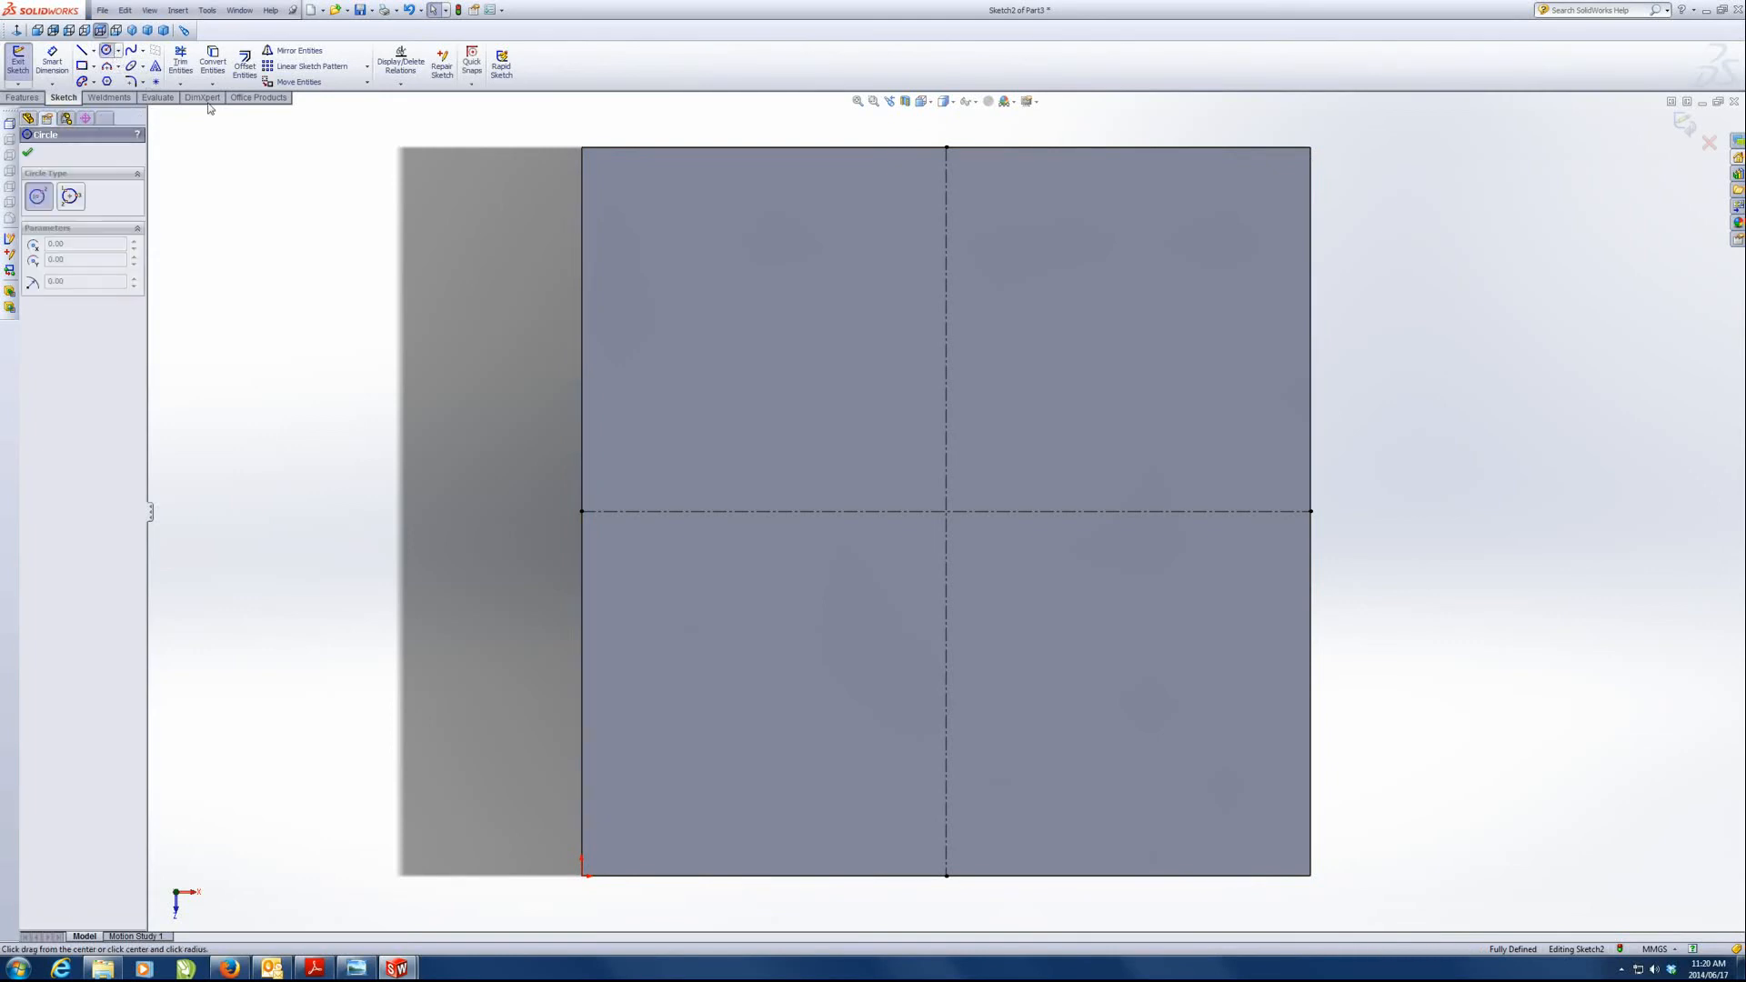
pyautogui.click(946, 511)
pyautogui.click(1040, 345)
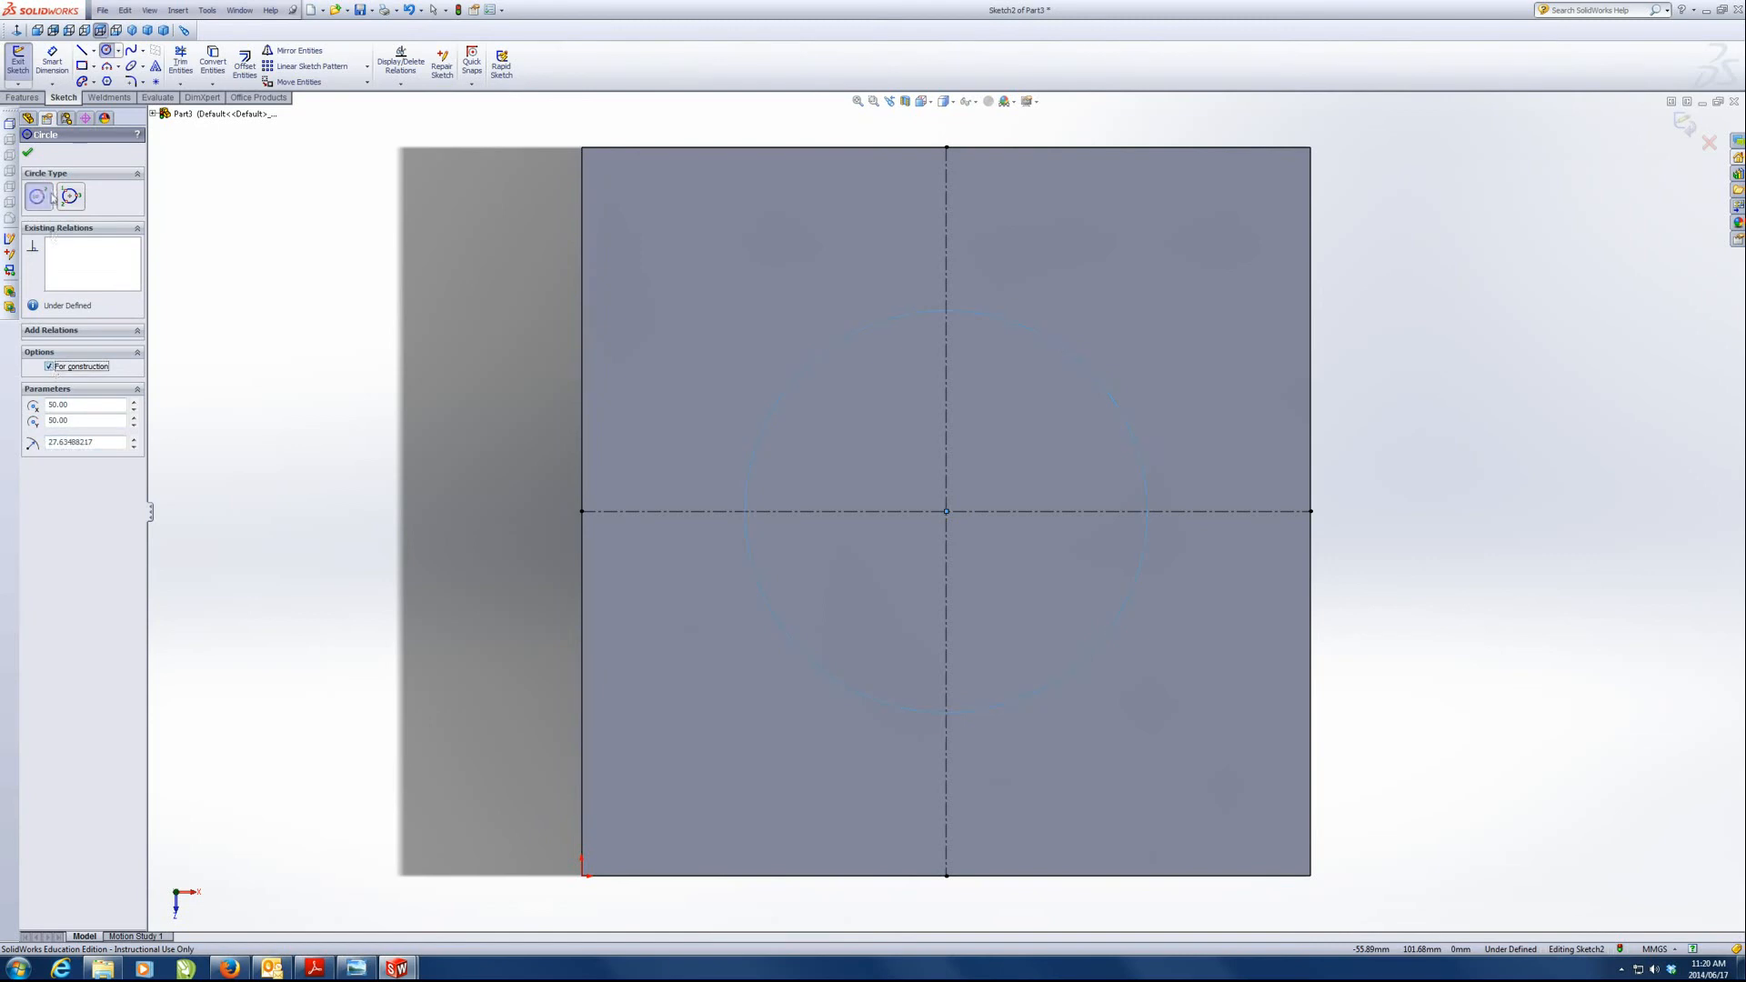
pyautogui.click(28, 154)
# - Check the hole requirements in the study guide PDF, and dimension the construction circle's diameter as 80 mm in SolidWorks
pyautogui.click(314, 968)
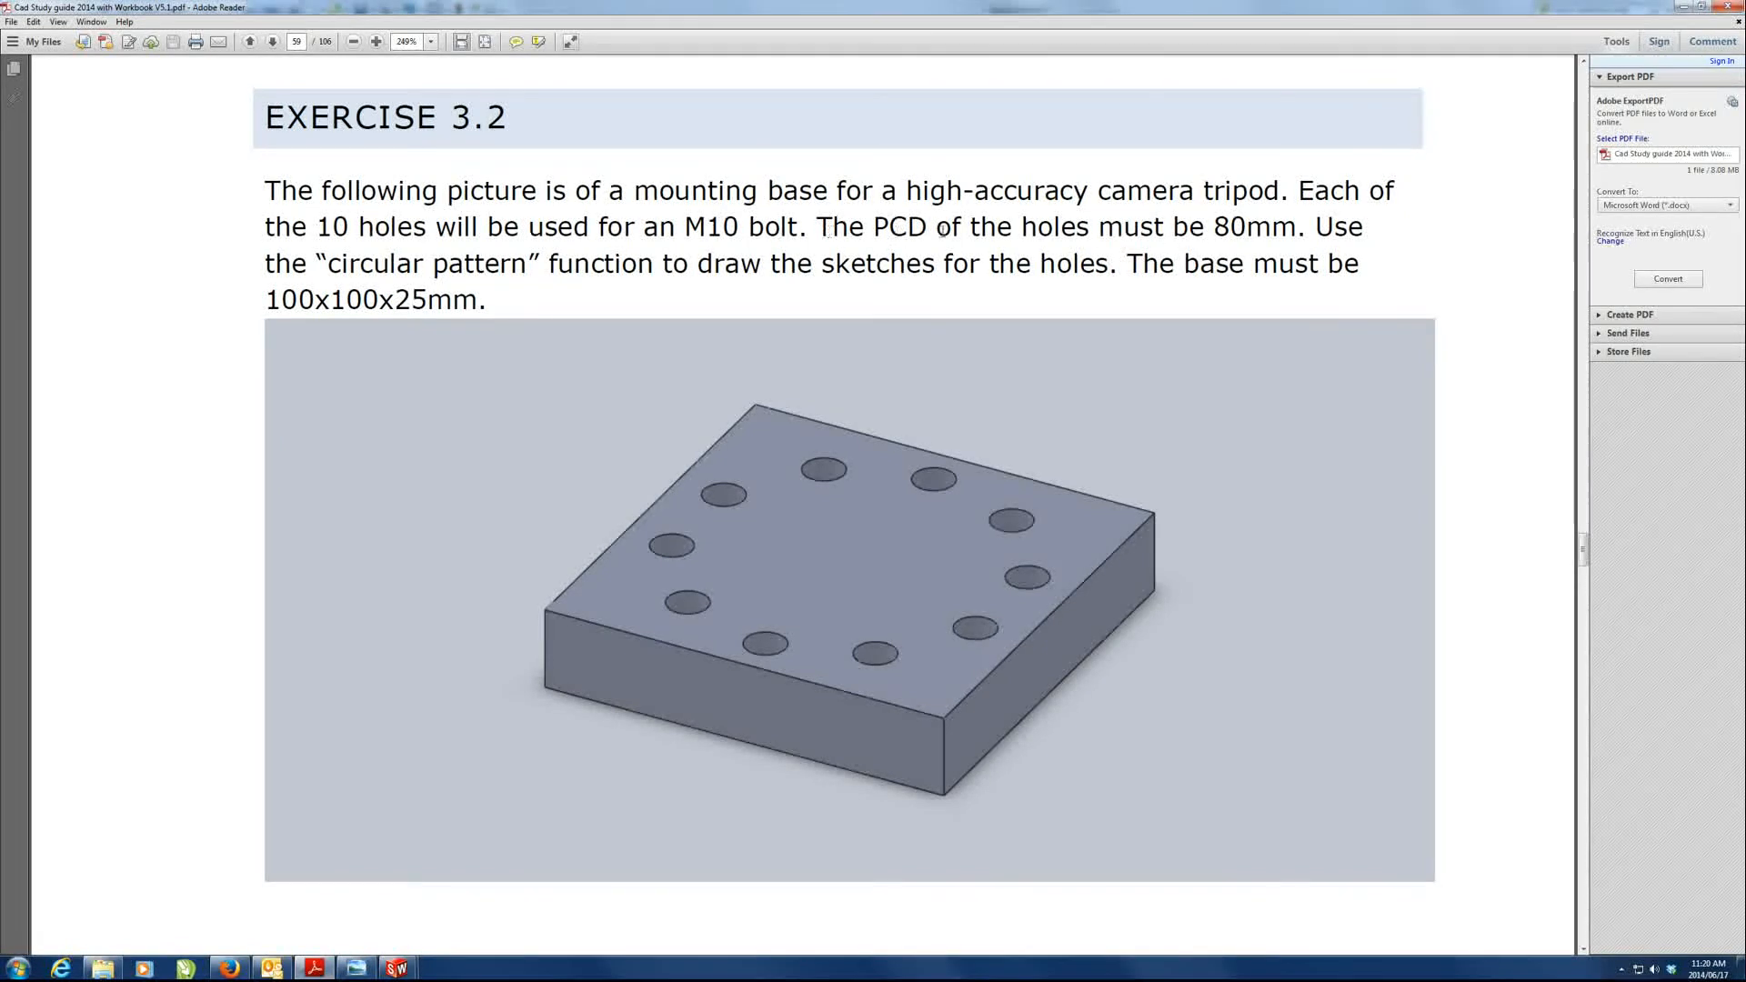
pyautogui.click(1685, 7)
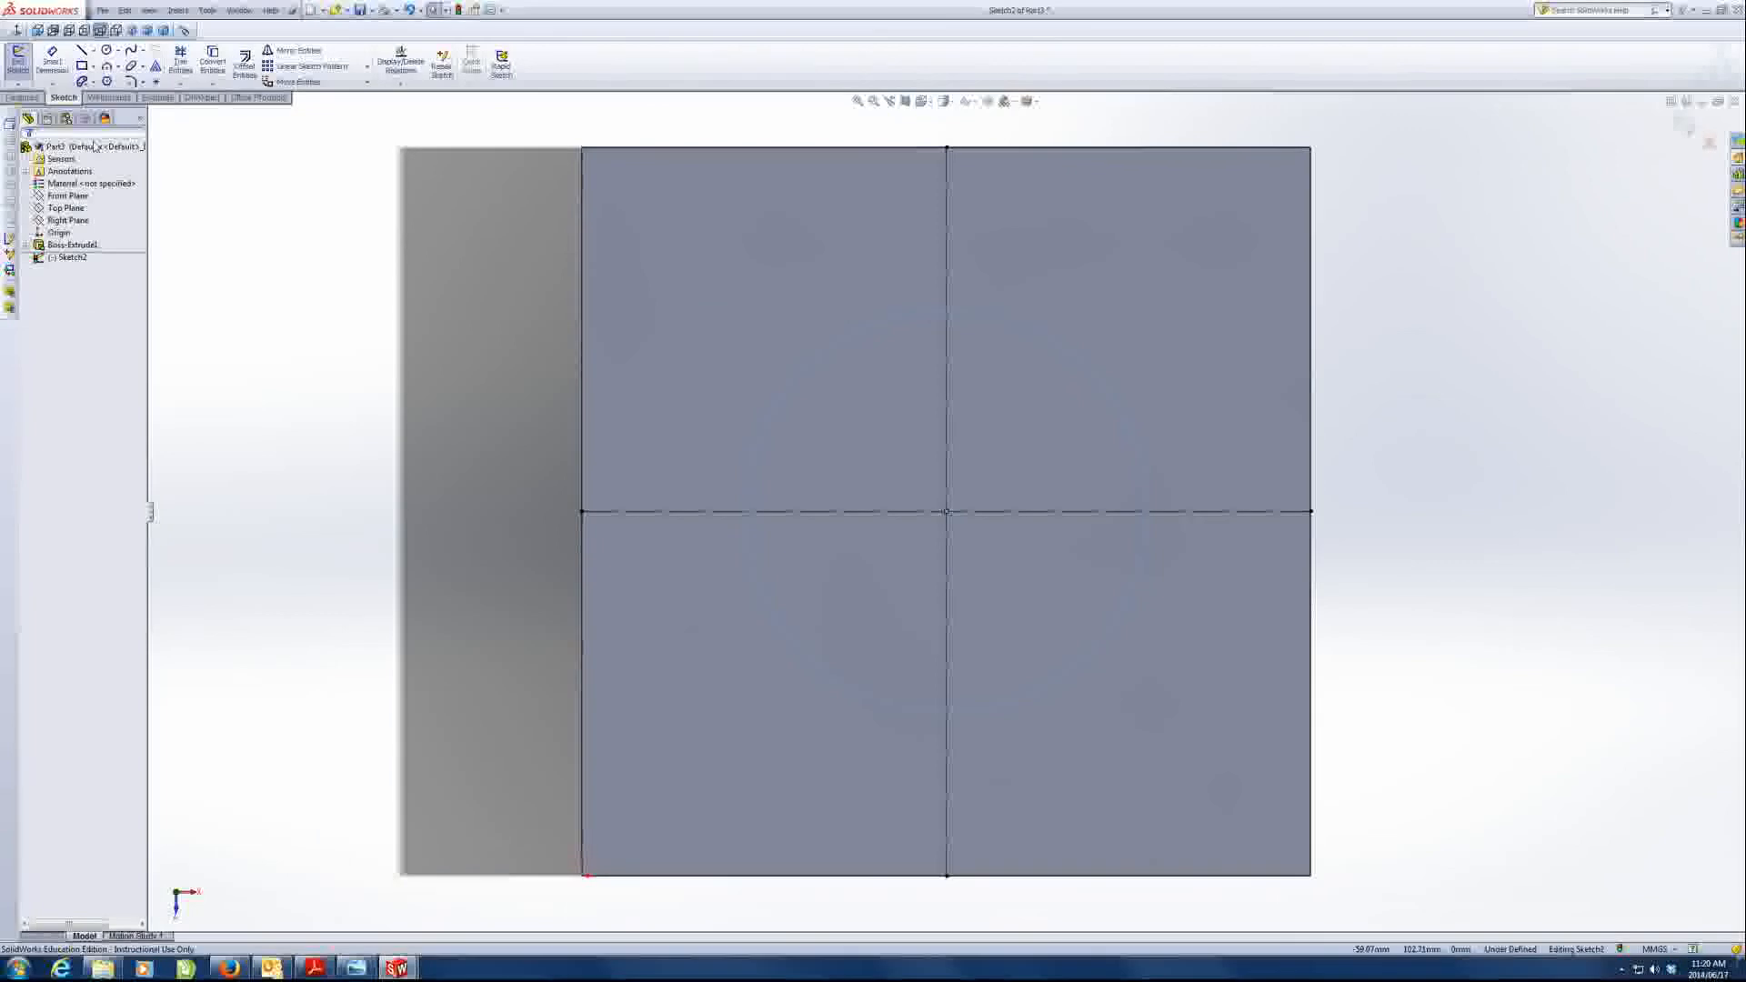
pyautogui.click(1145, 532)
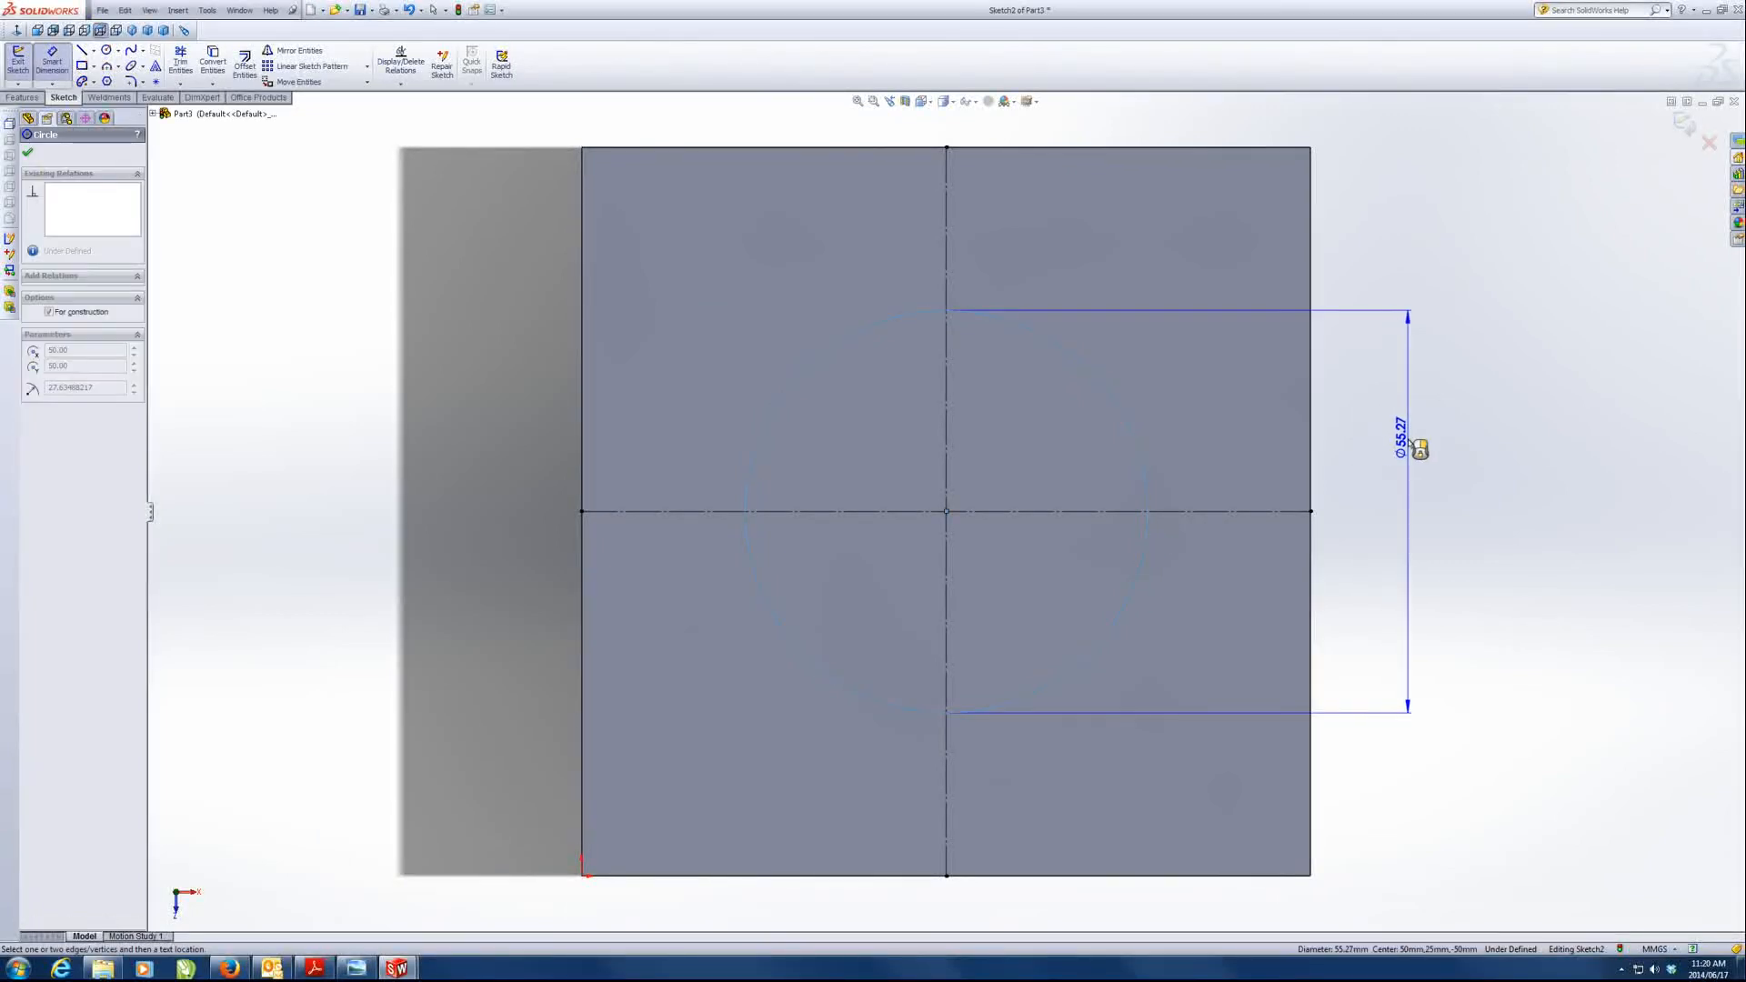
pyautogui.click(1408, 440)
pyautogui.write('80')
pyautogui.press('Return')
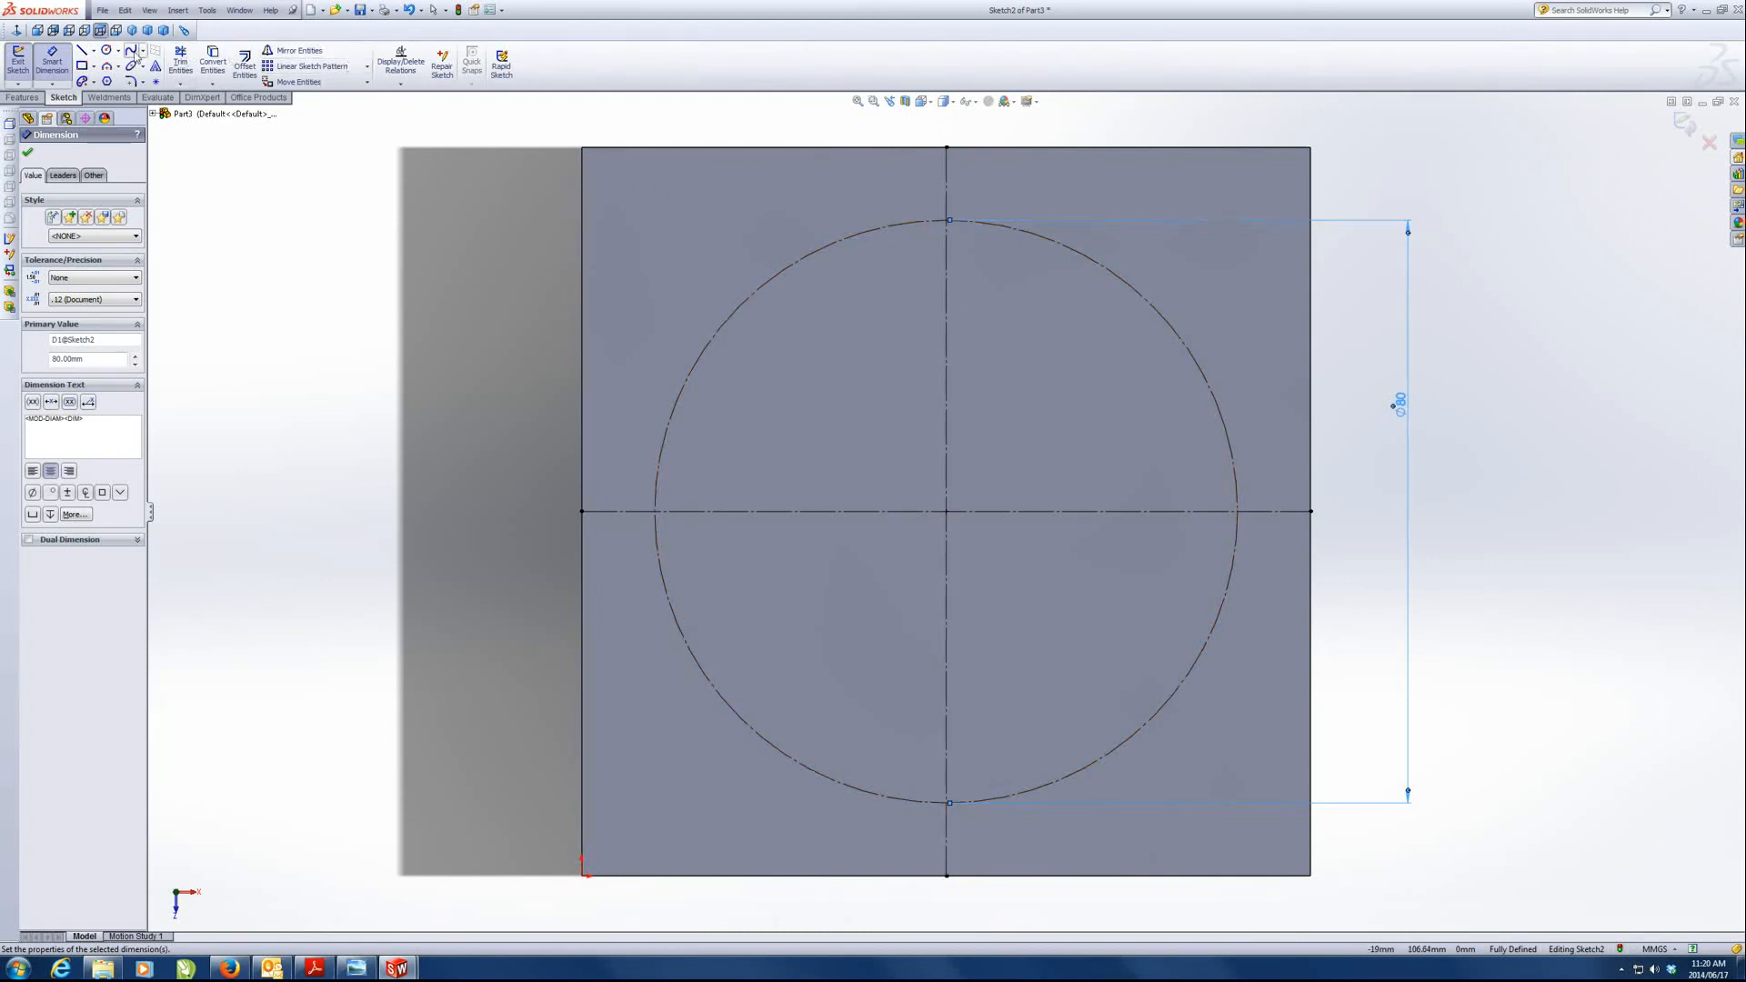
# - Draw a small circle where the vertical centerline meets the top of the construction circle, and dimension its diameter as 10 mm
pyautogui.click(108, 52)
pyautogui.moveTo(946, 220); pyautogui.dragTo(969, 221)
pyautogui.click(52, 60)
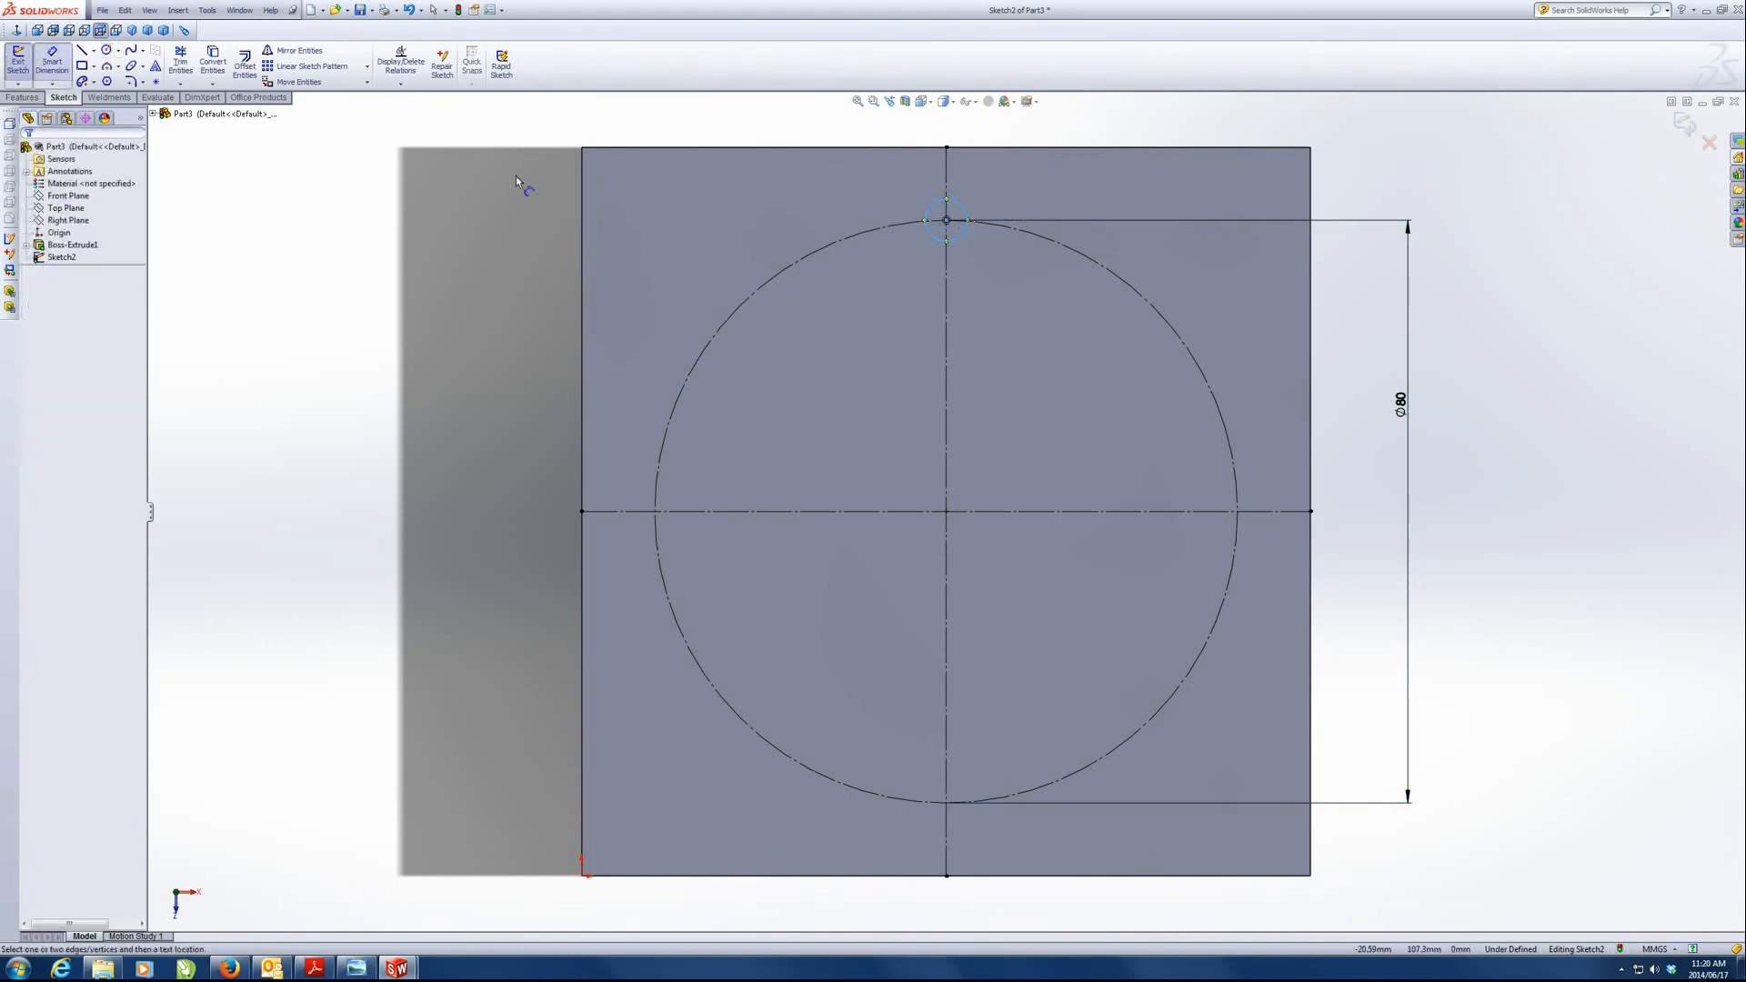
pyautogui.click(967, 212)
pyautogui.click(1087, 163)
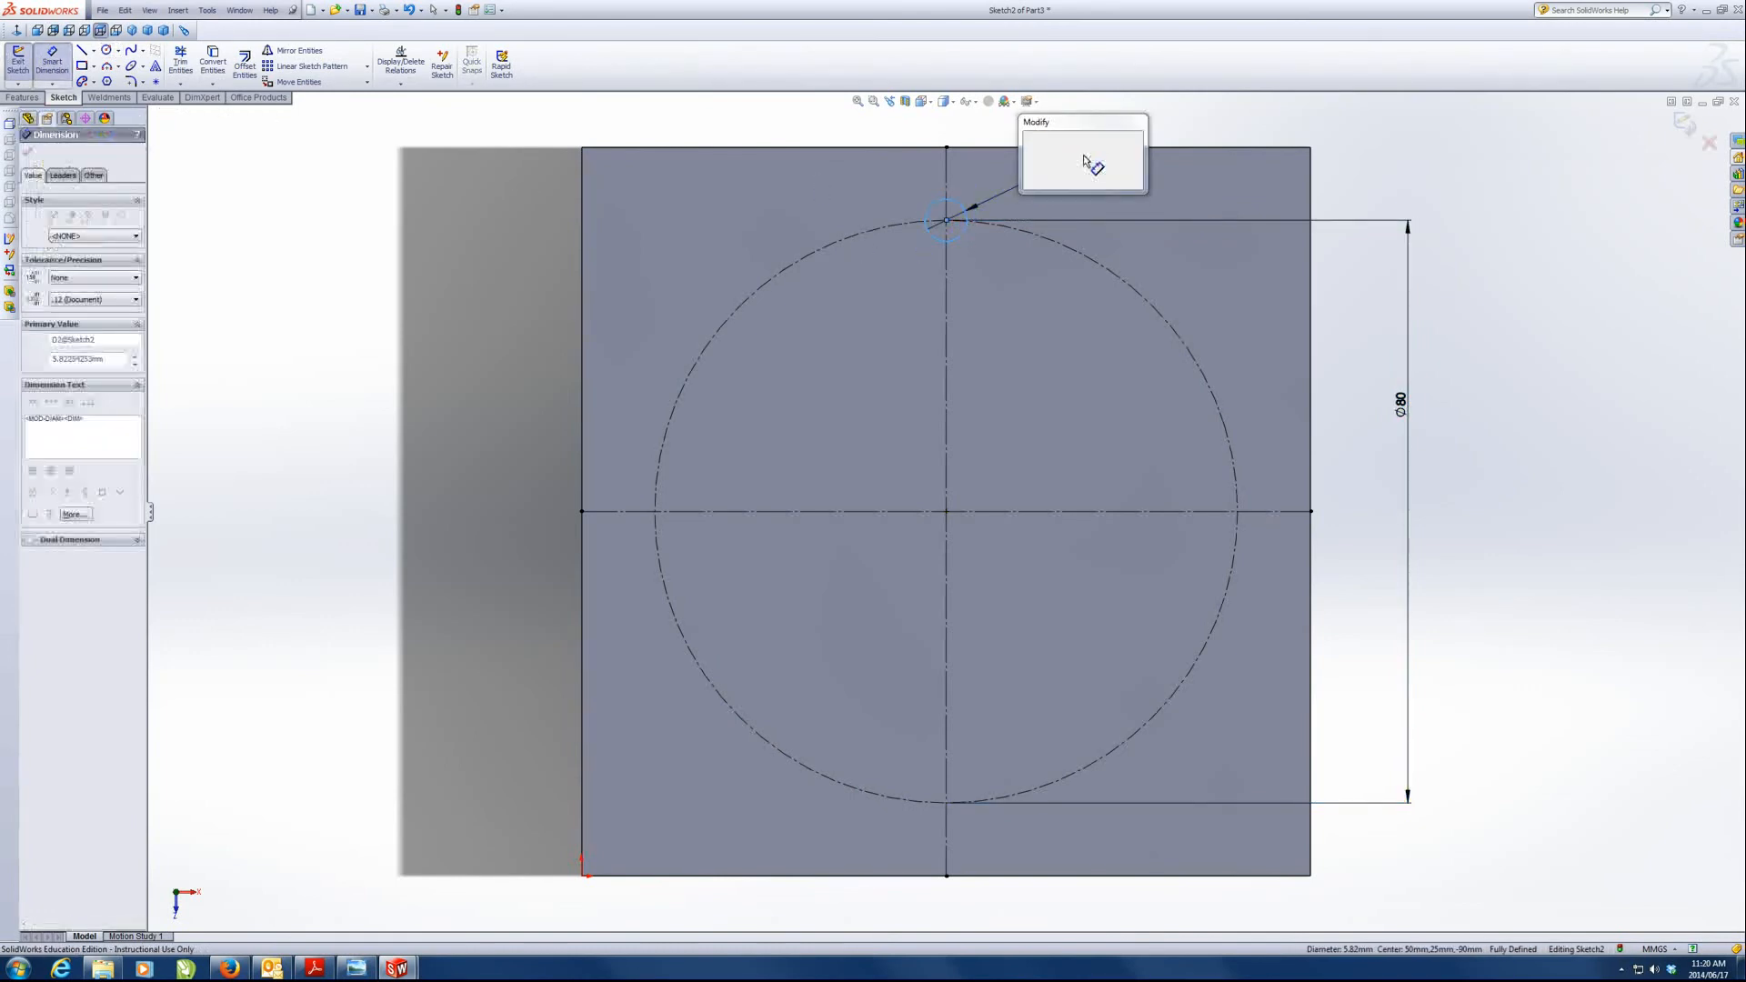
pyautogui.write('10')
pyautogui.press('Return')
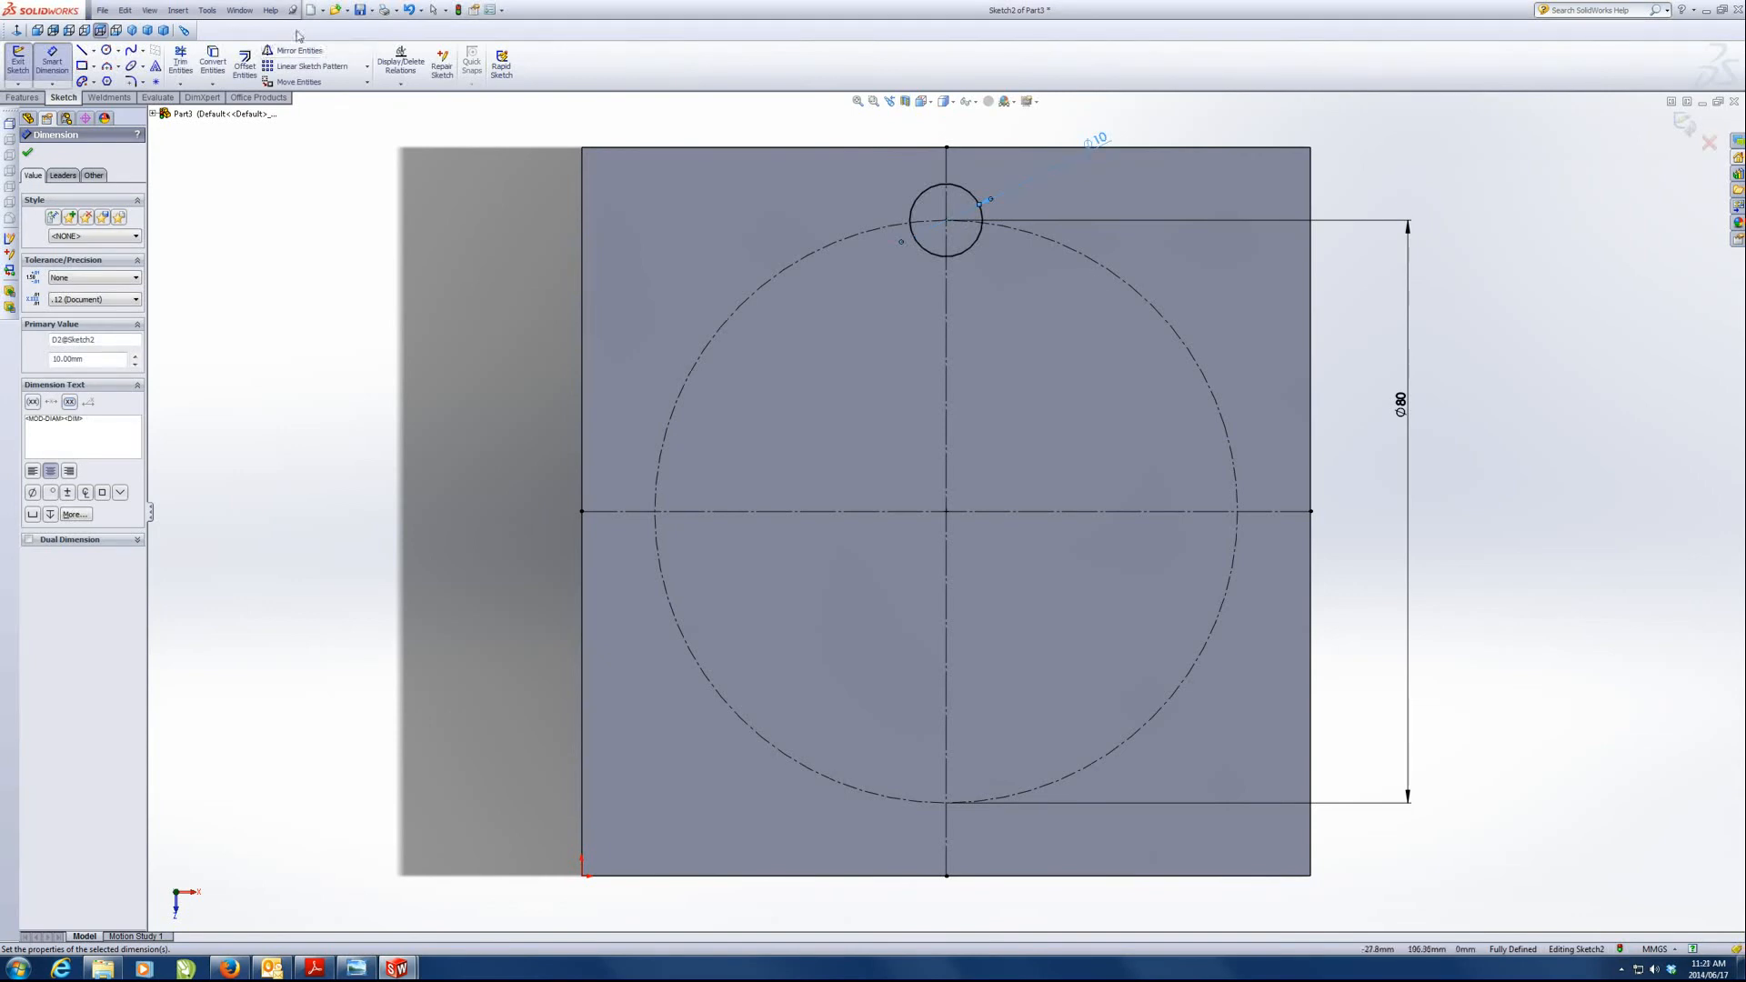
# - Set up a circular sketch pattern of the 10 mm circle about the construction circle's centre
pyautogui.click(367, 68)
pyautogui.click(325, 95)
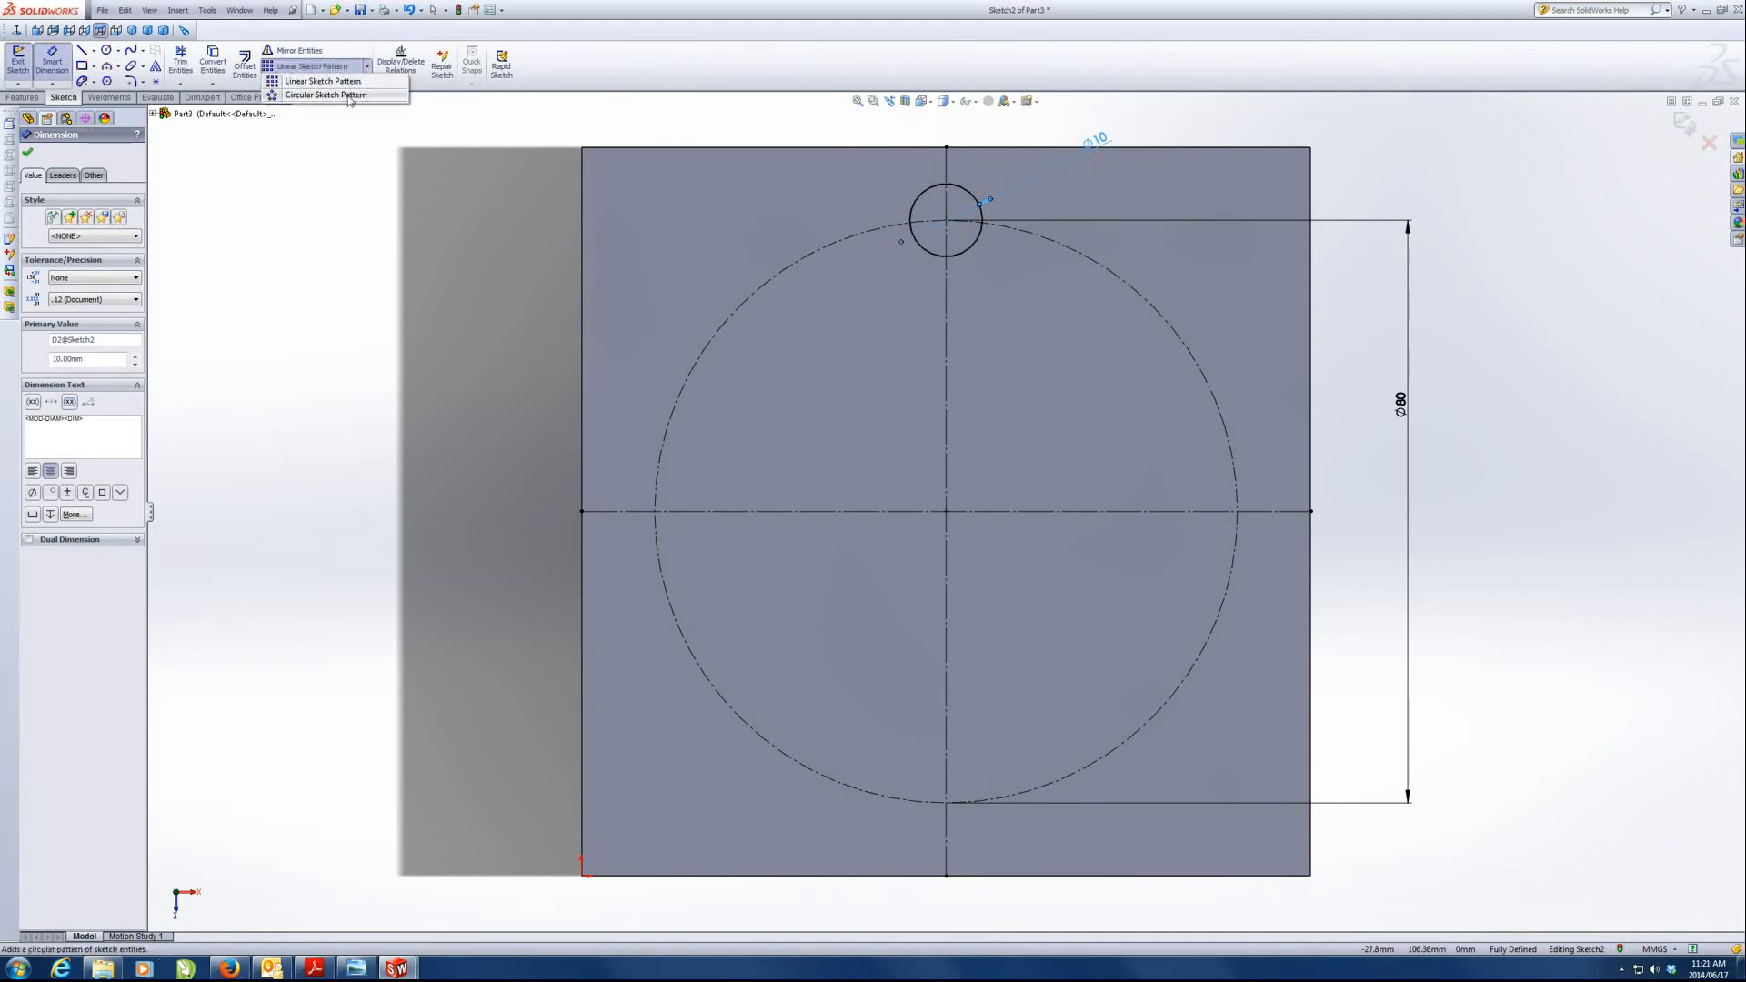
pyautogui.click(70, 191)
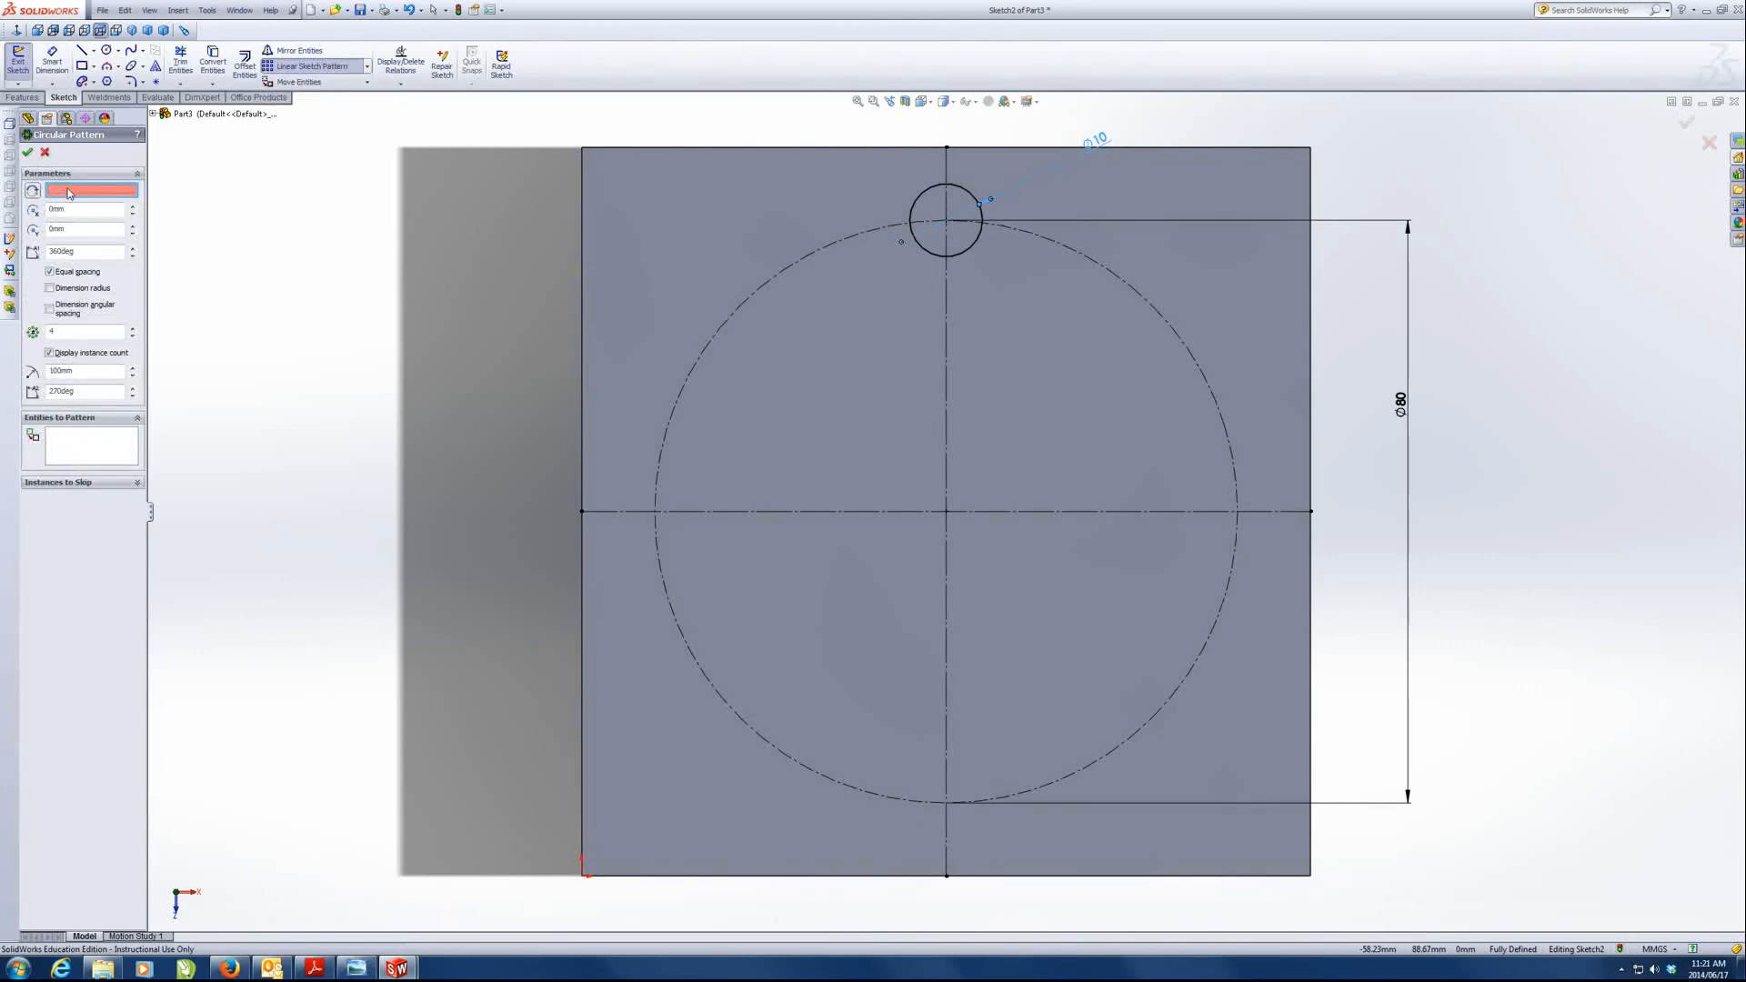
pyautogui.click(947, 513)
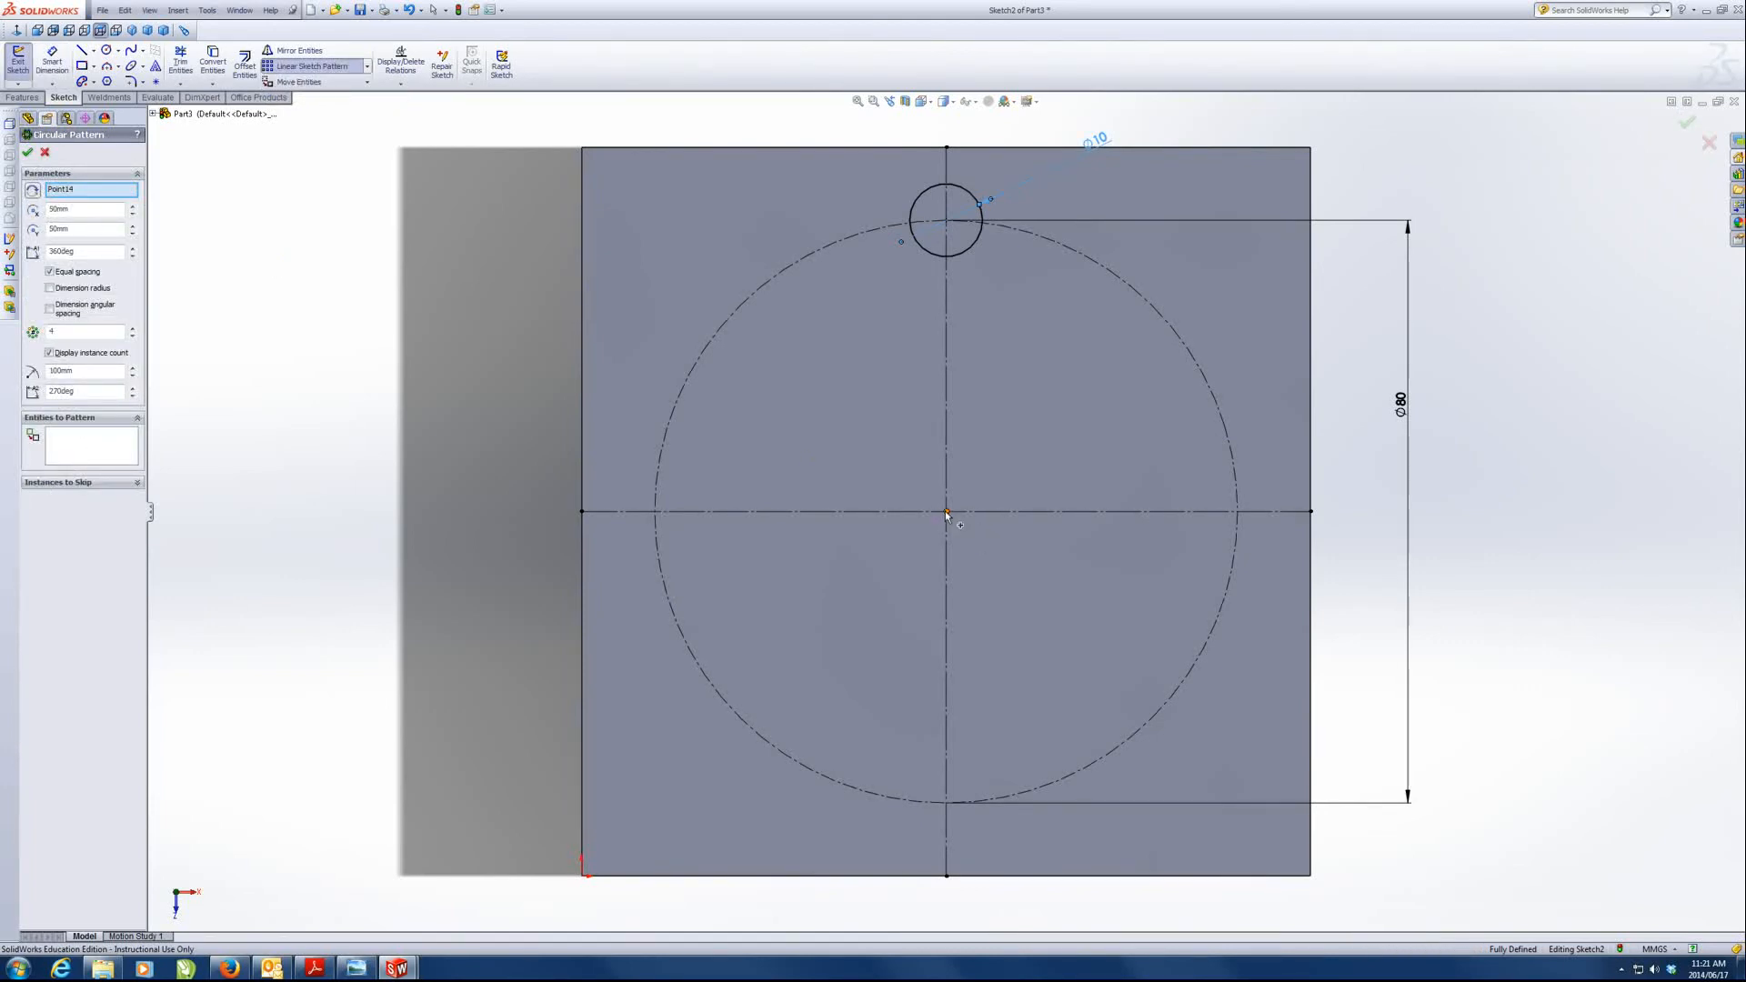
pyautogui.click(64, 441)
pyautogui.click(971, 247)
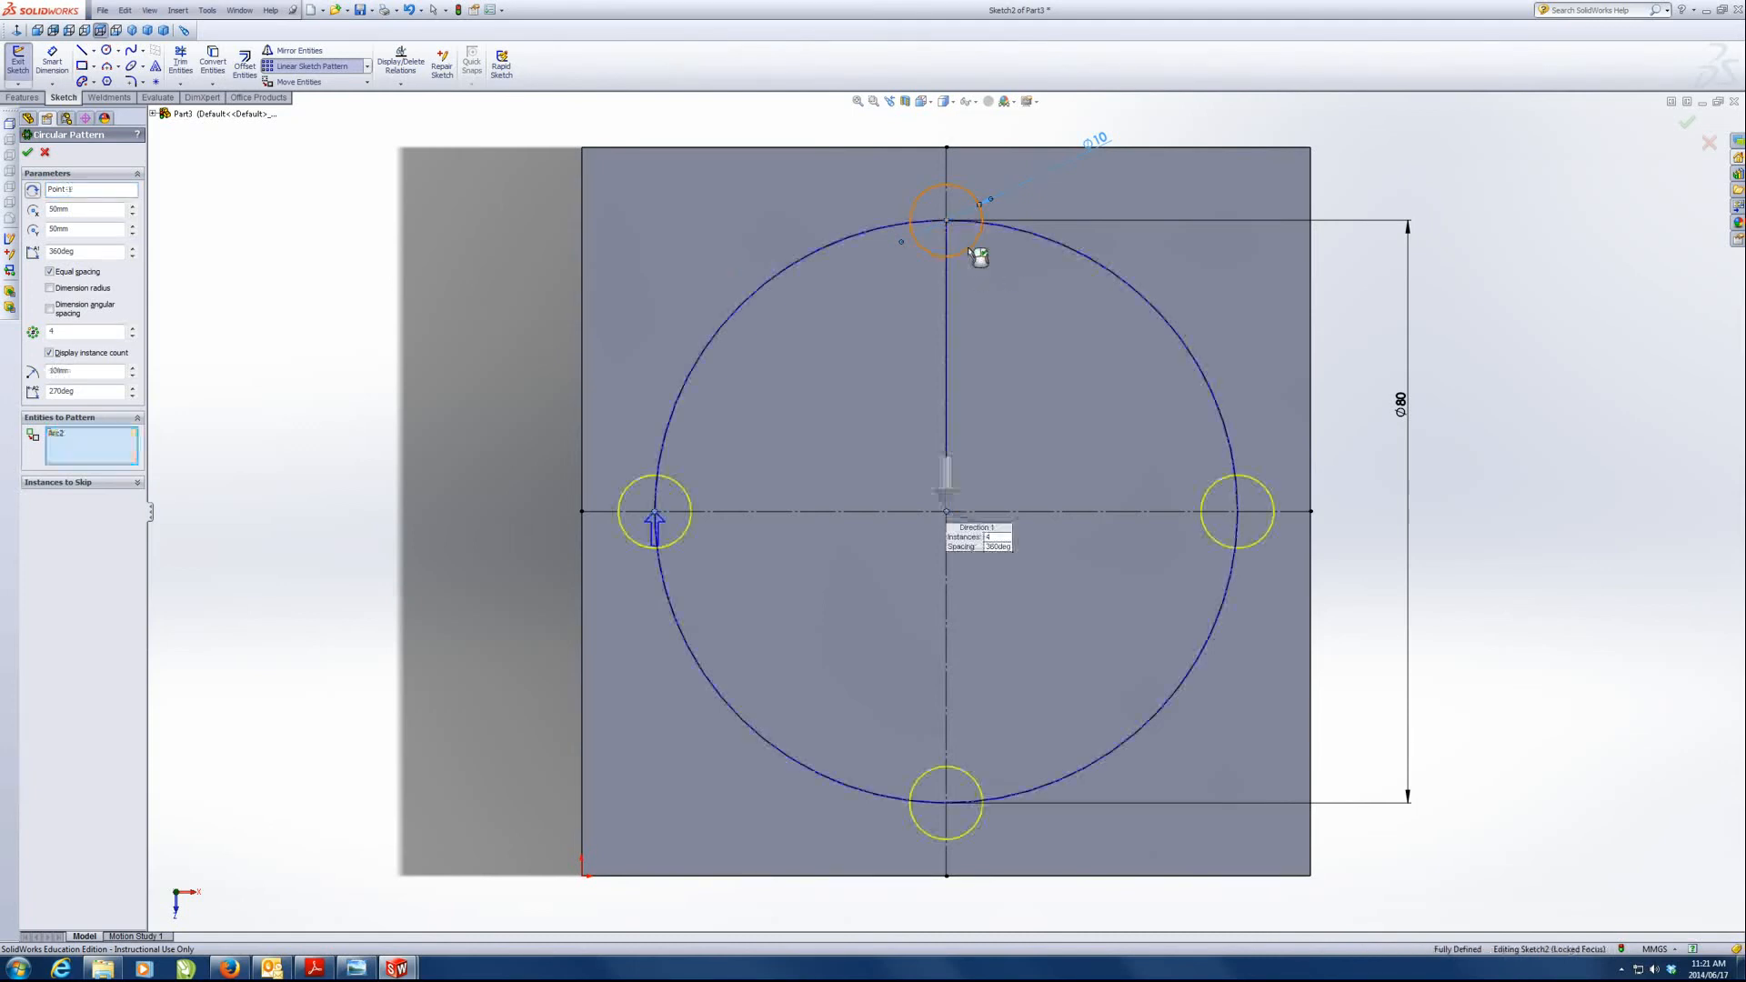
# - Set the circular pattern to 9 instances, check the exercise text in the study guide PDF, and apply the pattern
pyautogui.click(132, 328)
pyautogui.click(132, 328)
pyautogui.click(132, 328)
pyautogui.click(132, 328)
pyautogui.click(132, 328)
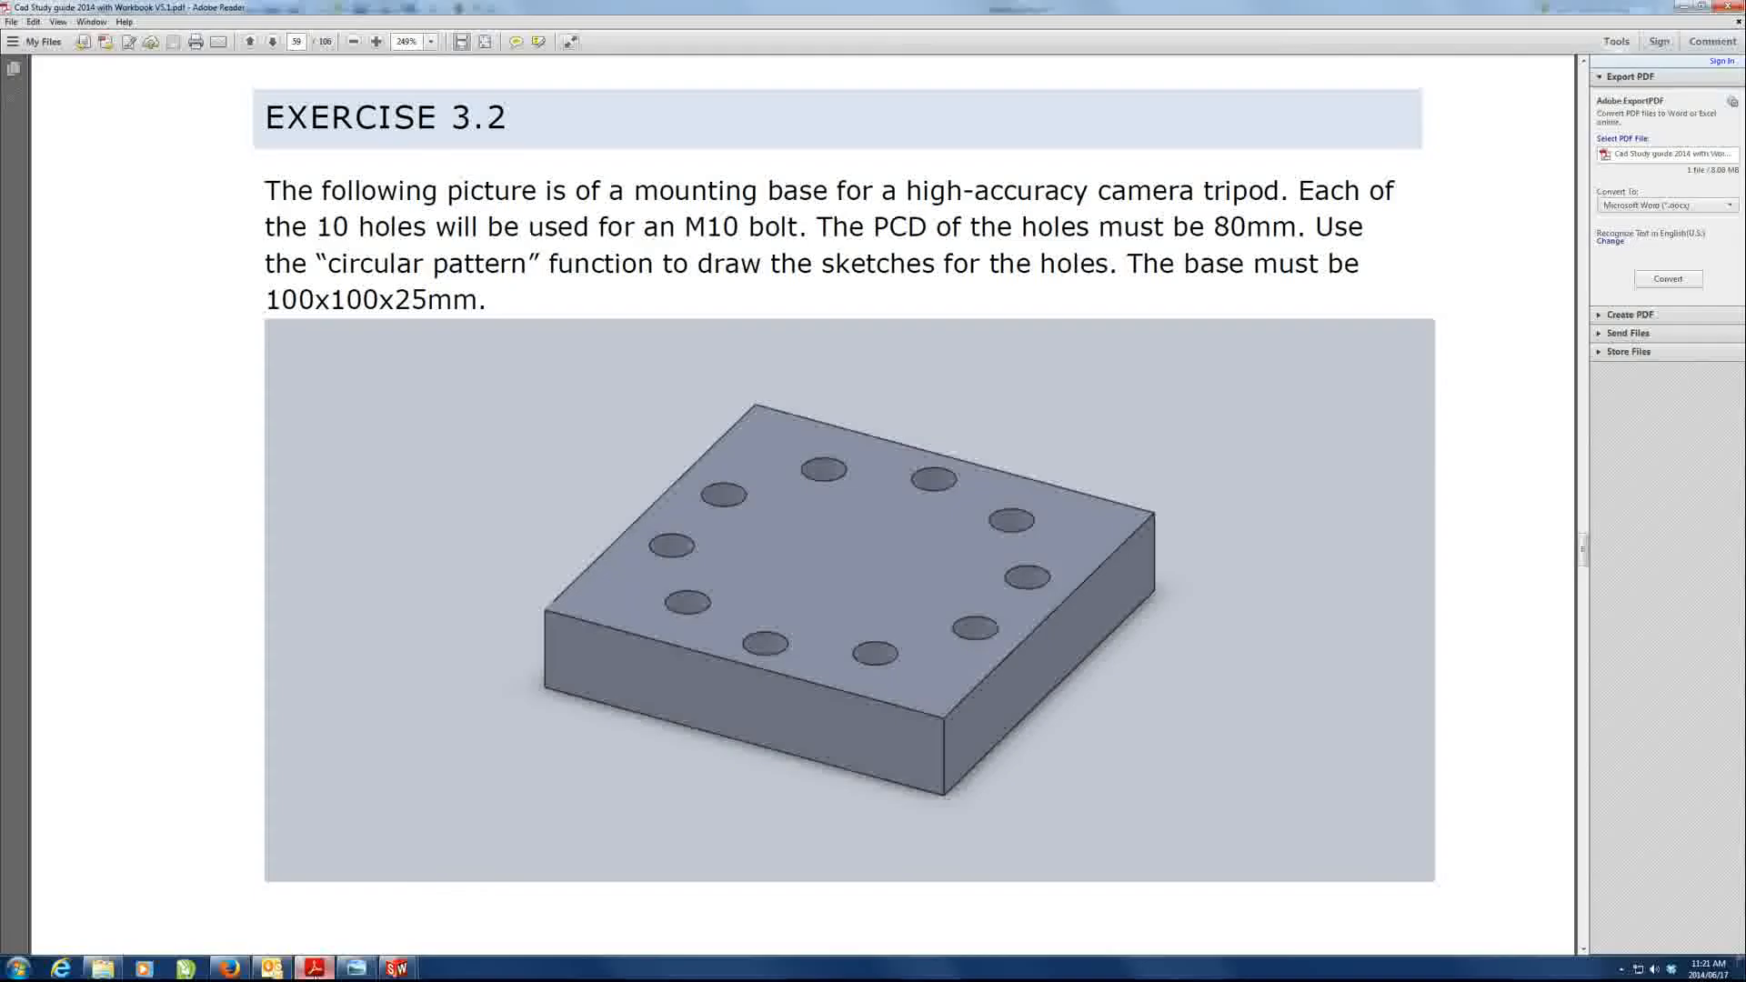
pyautogui.click(313, 969)
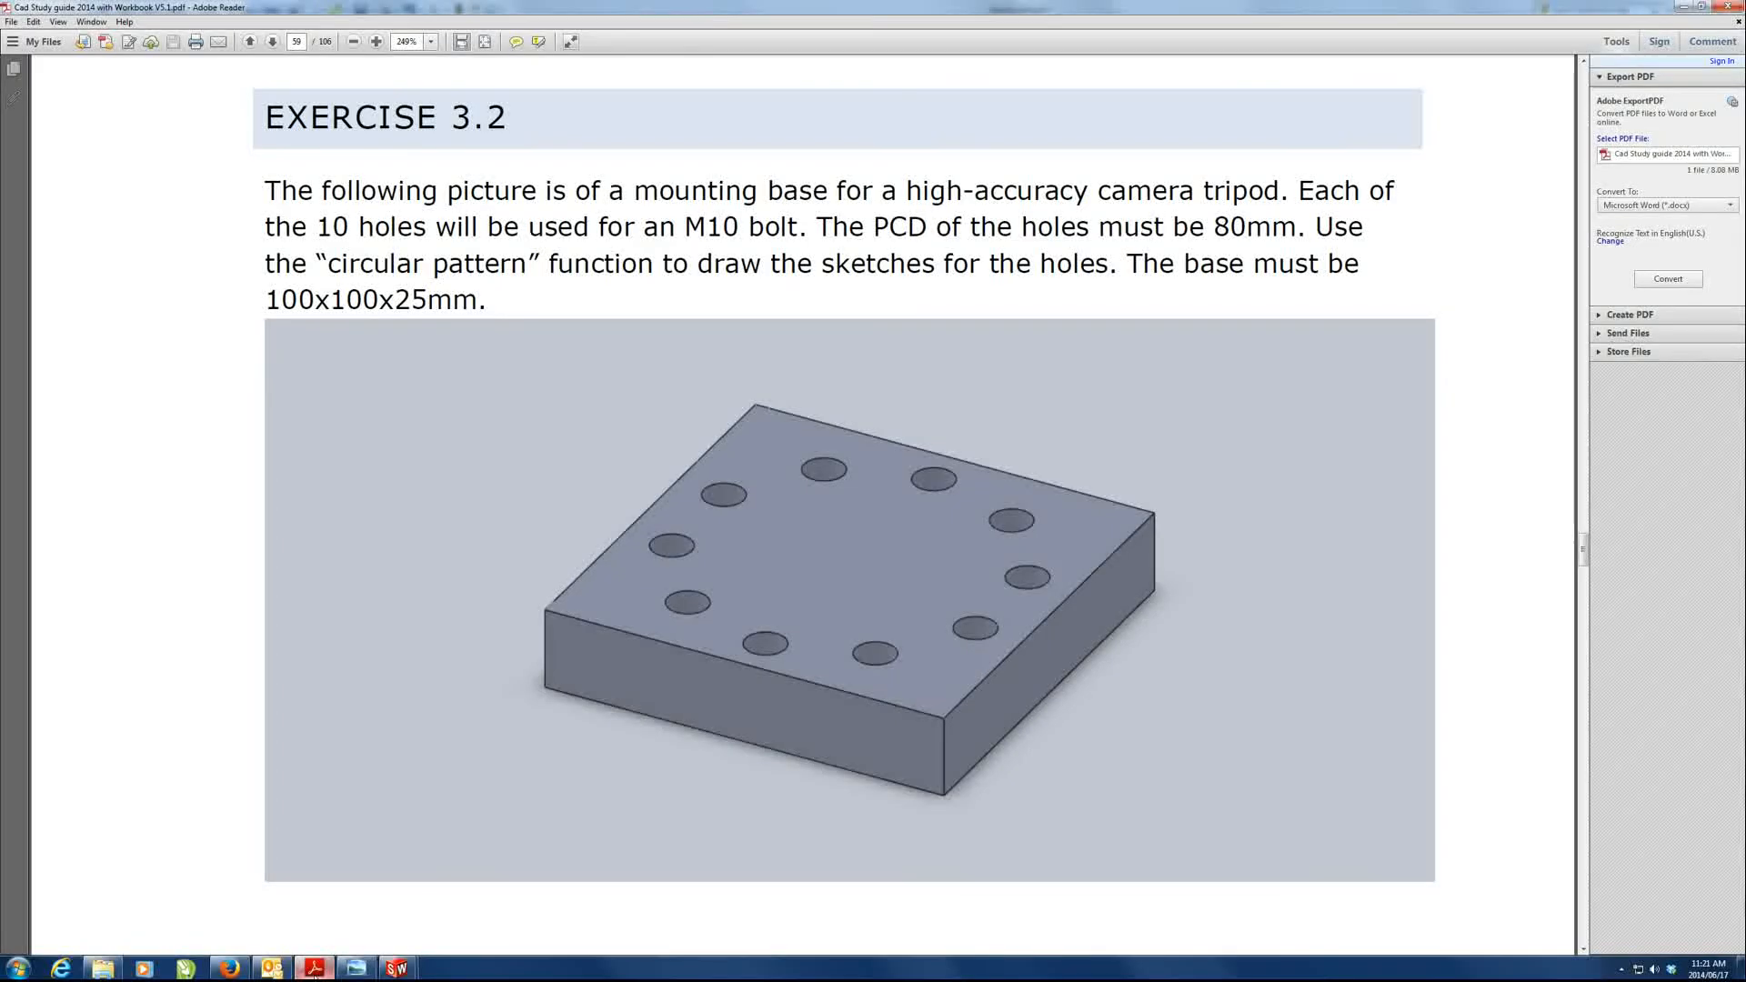
pyautogui.click(314, 969)
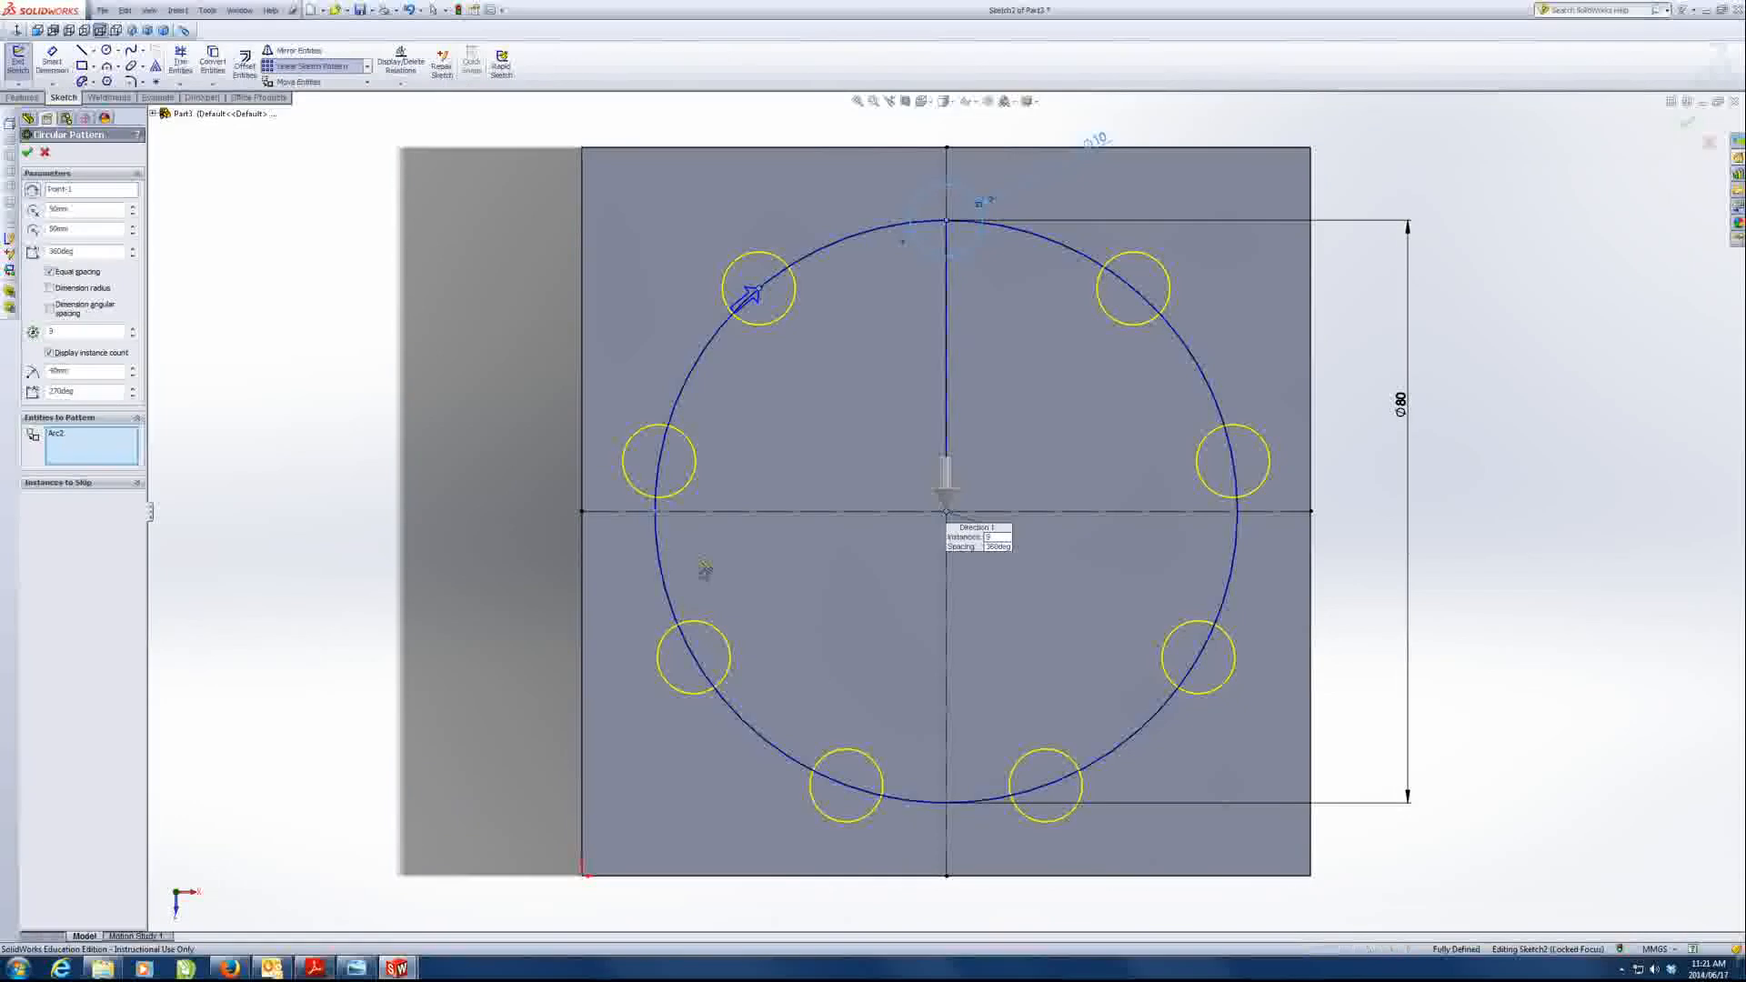
pyautogui.click(26, 154)
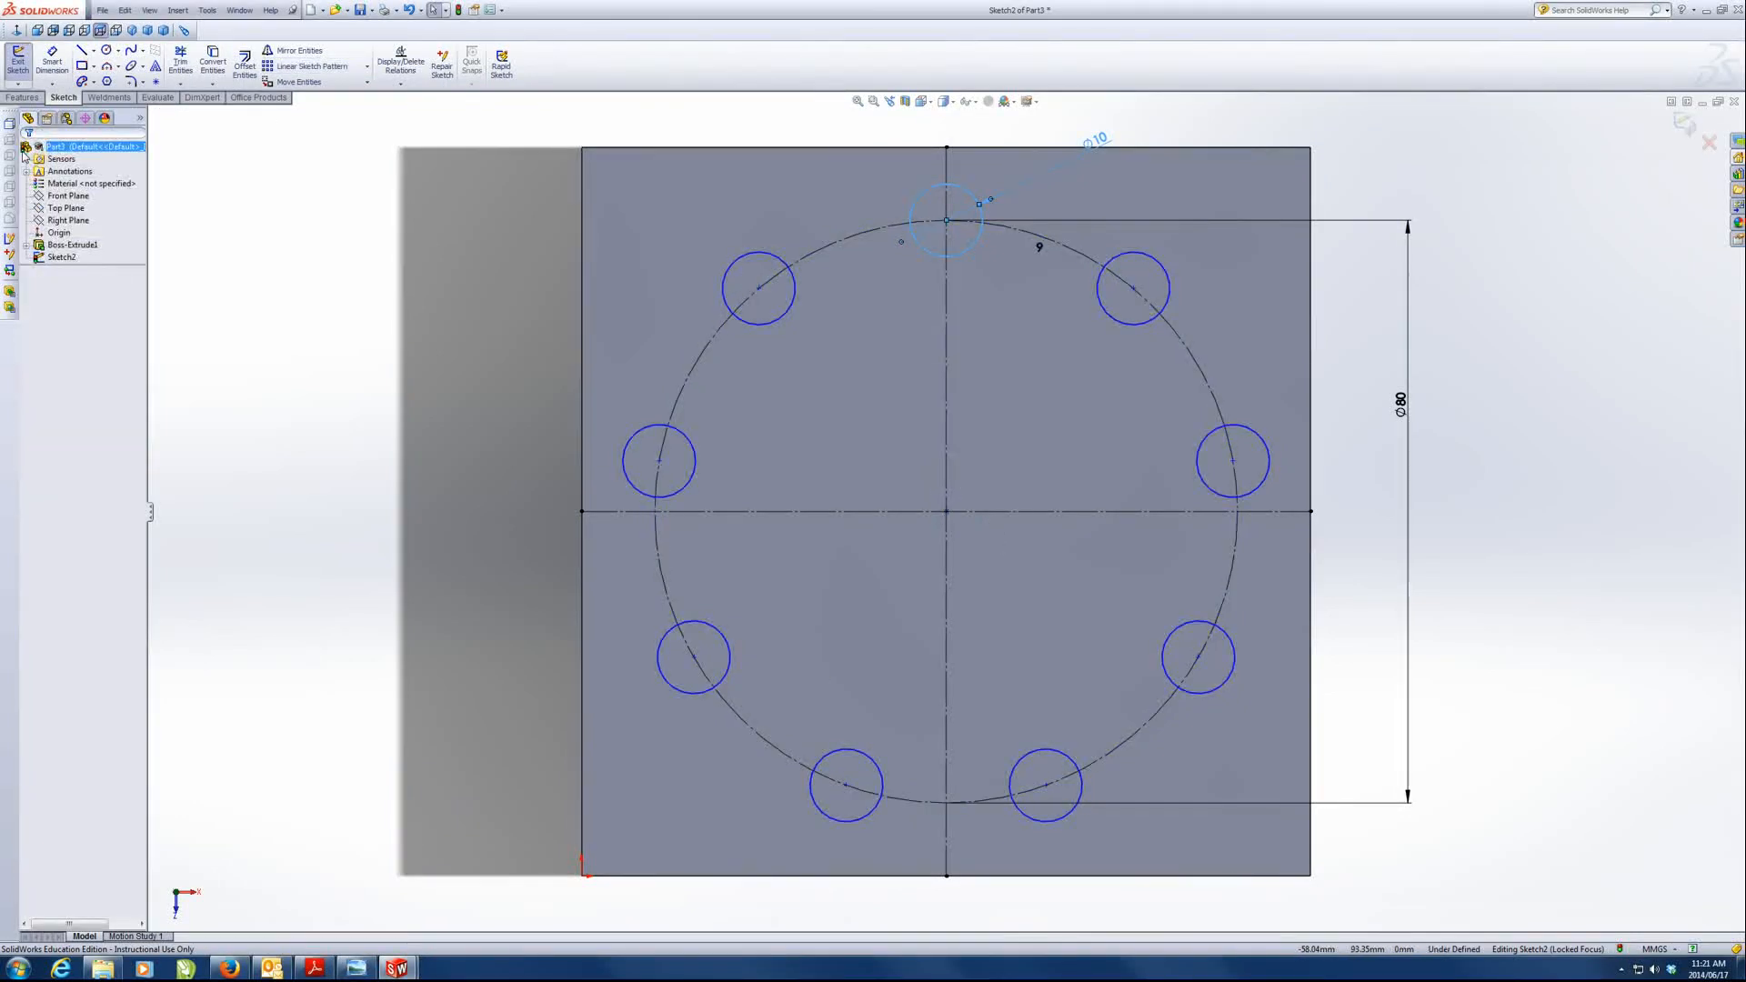
# - Dimension the horizontal distance from the vertical centerline to the centre of the first patterned hole on its right
pyautogui.click(52, 64)
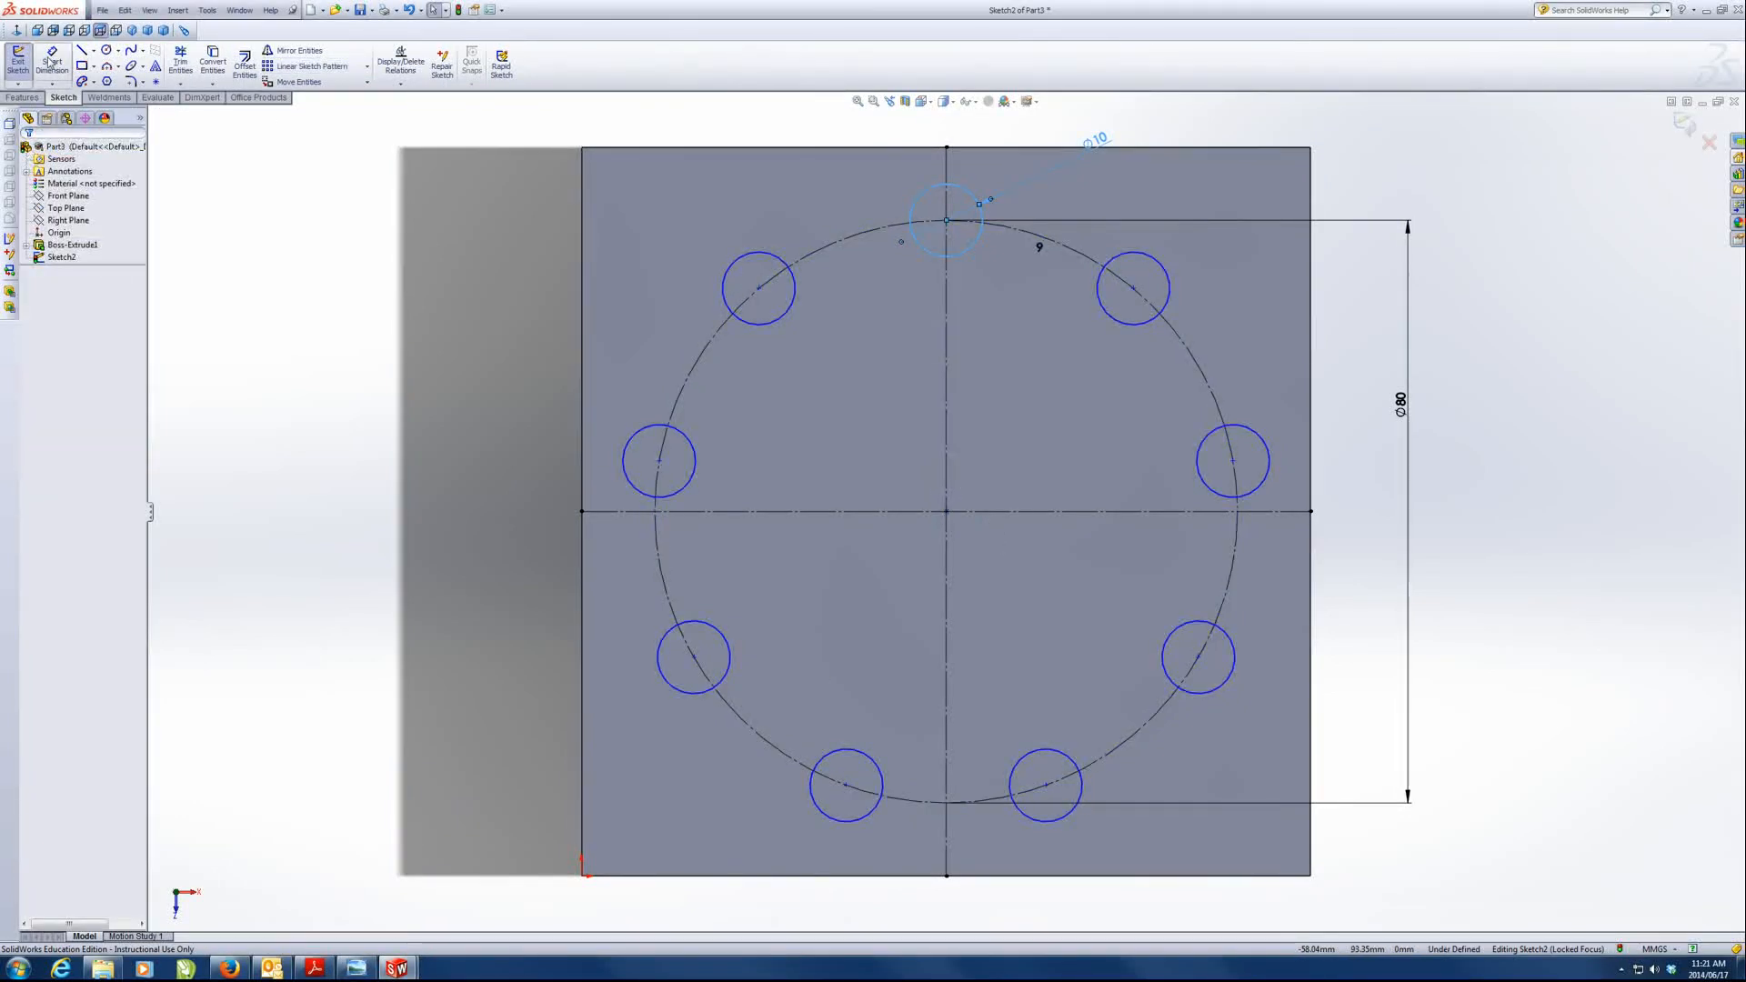
pyautogui.click(946, 391)
pyautogui.click(1133, 288)
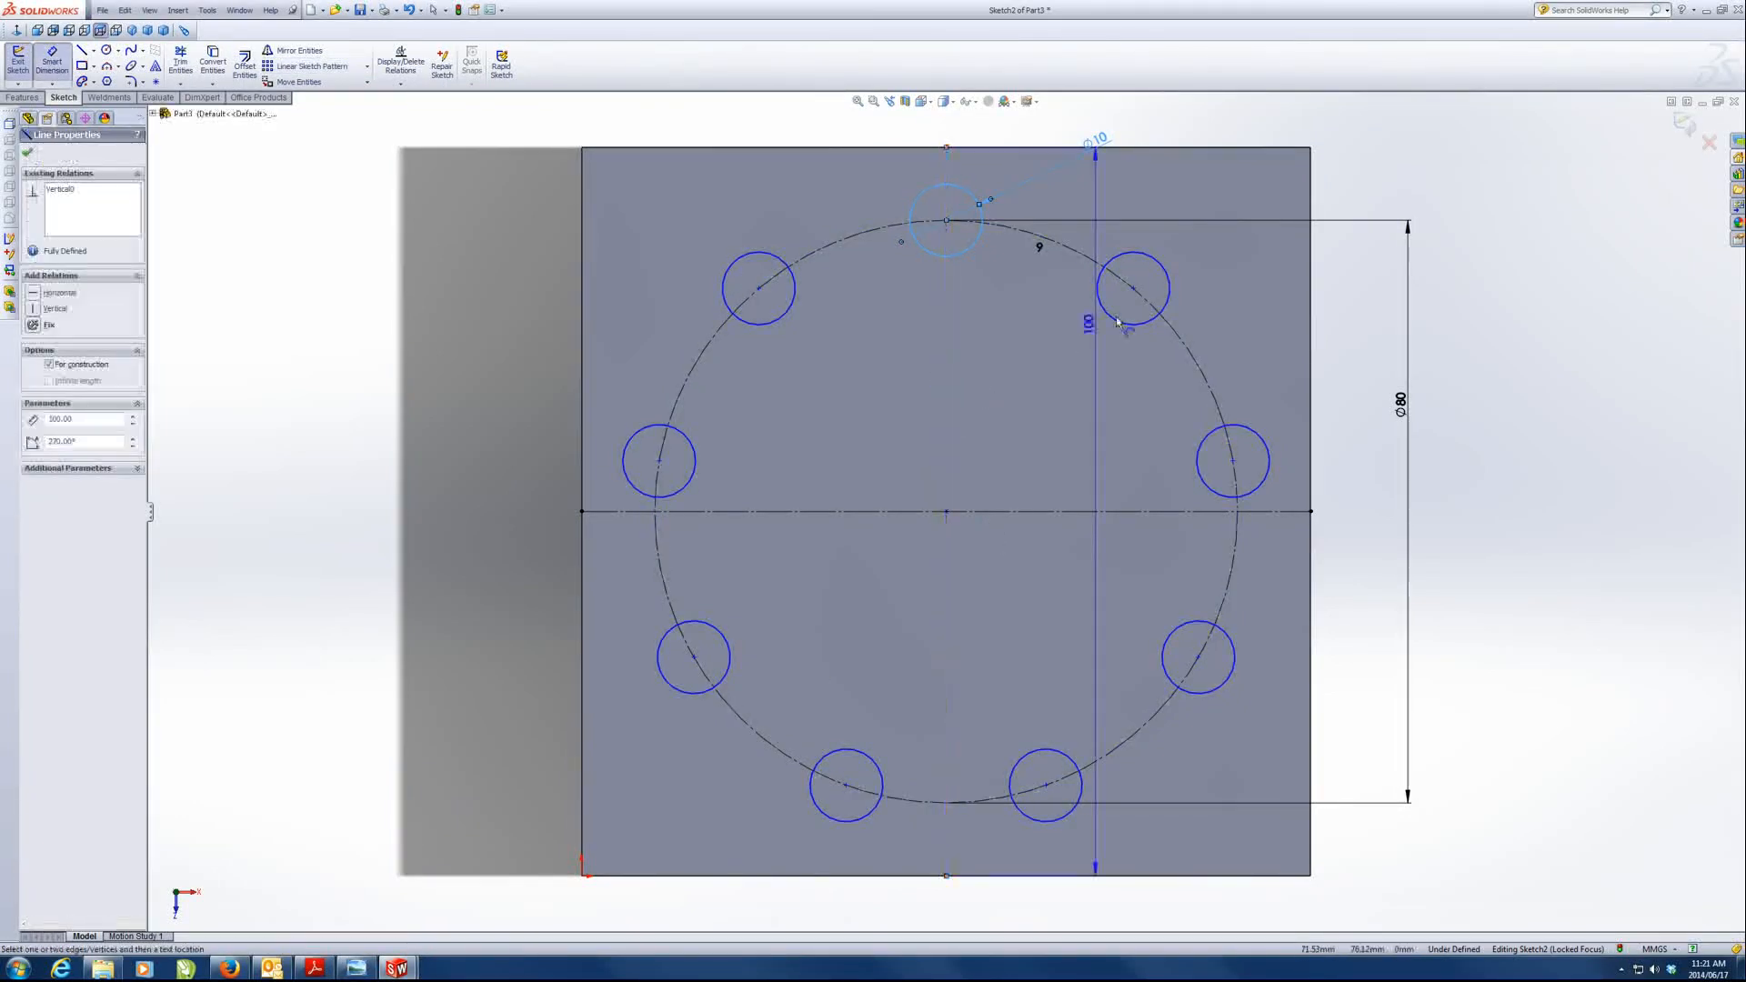
pyautogui.click(1051, 359)
pyautogui.click(995, 342)
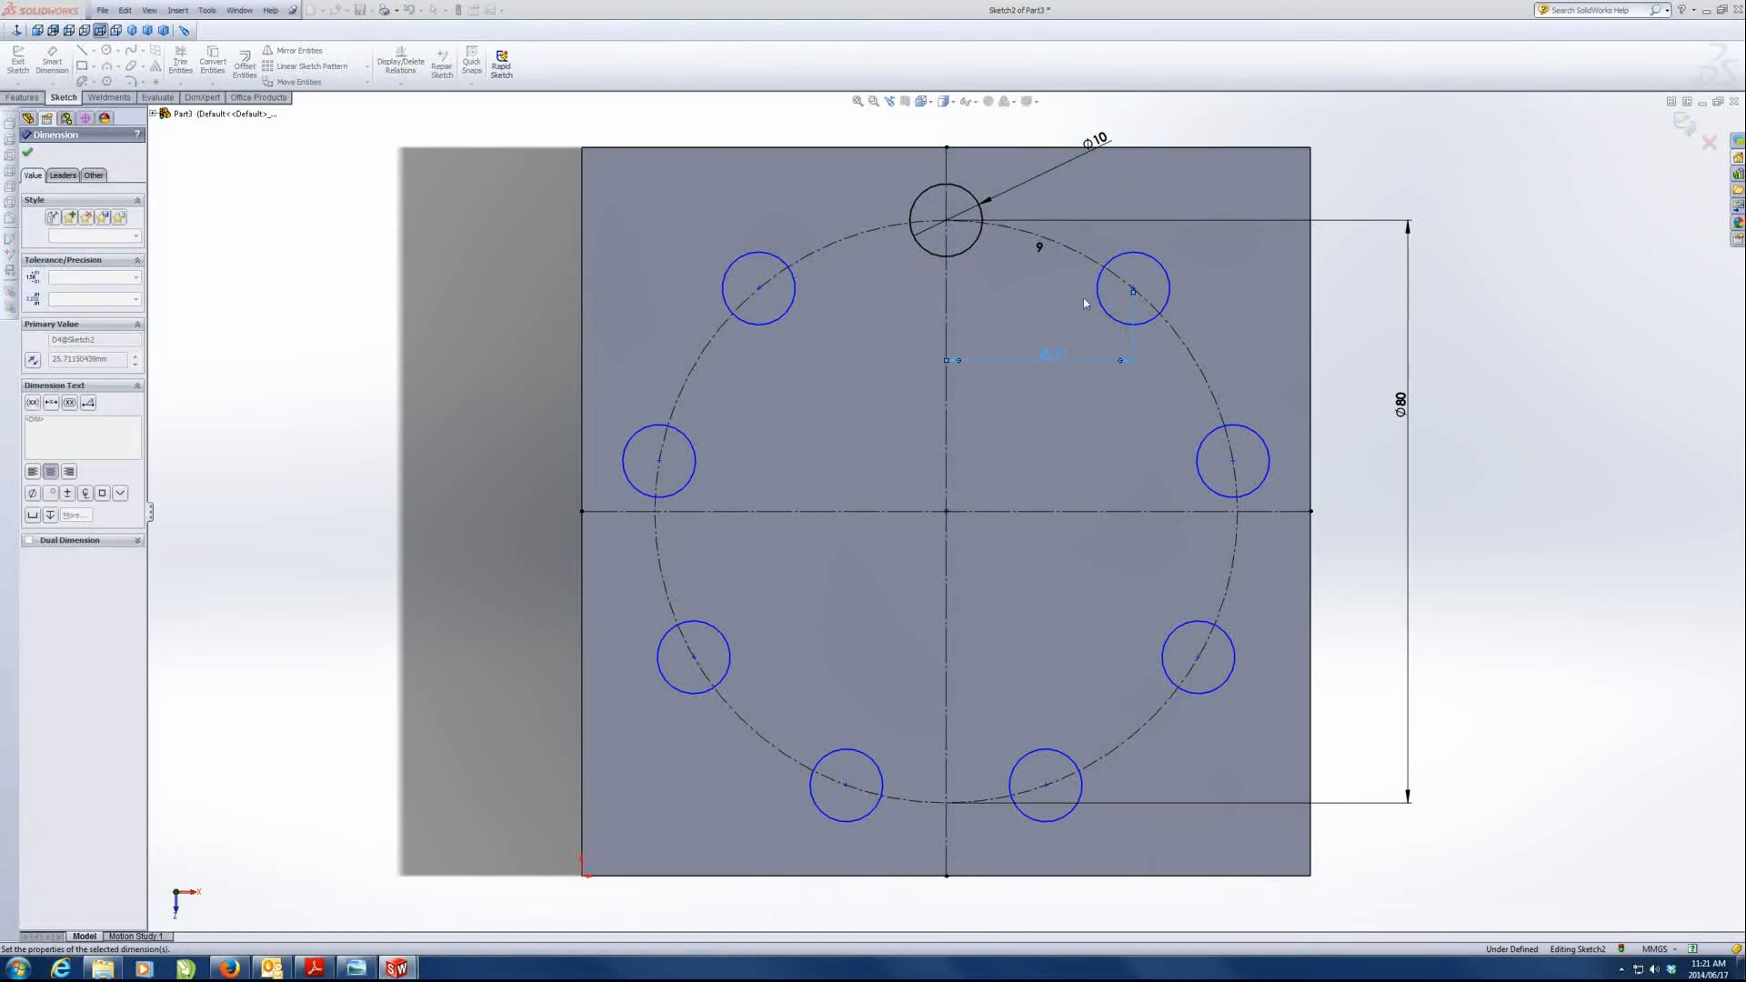
pyautogui.click(1133, 289)
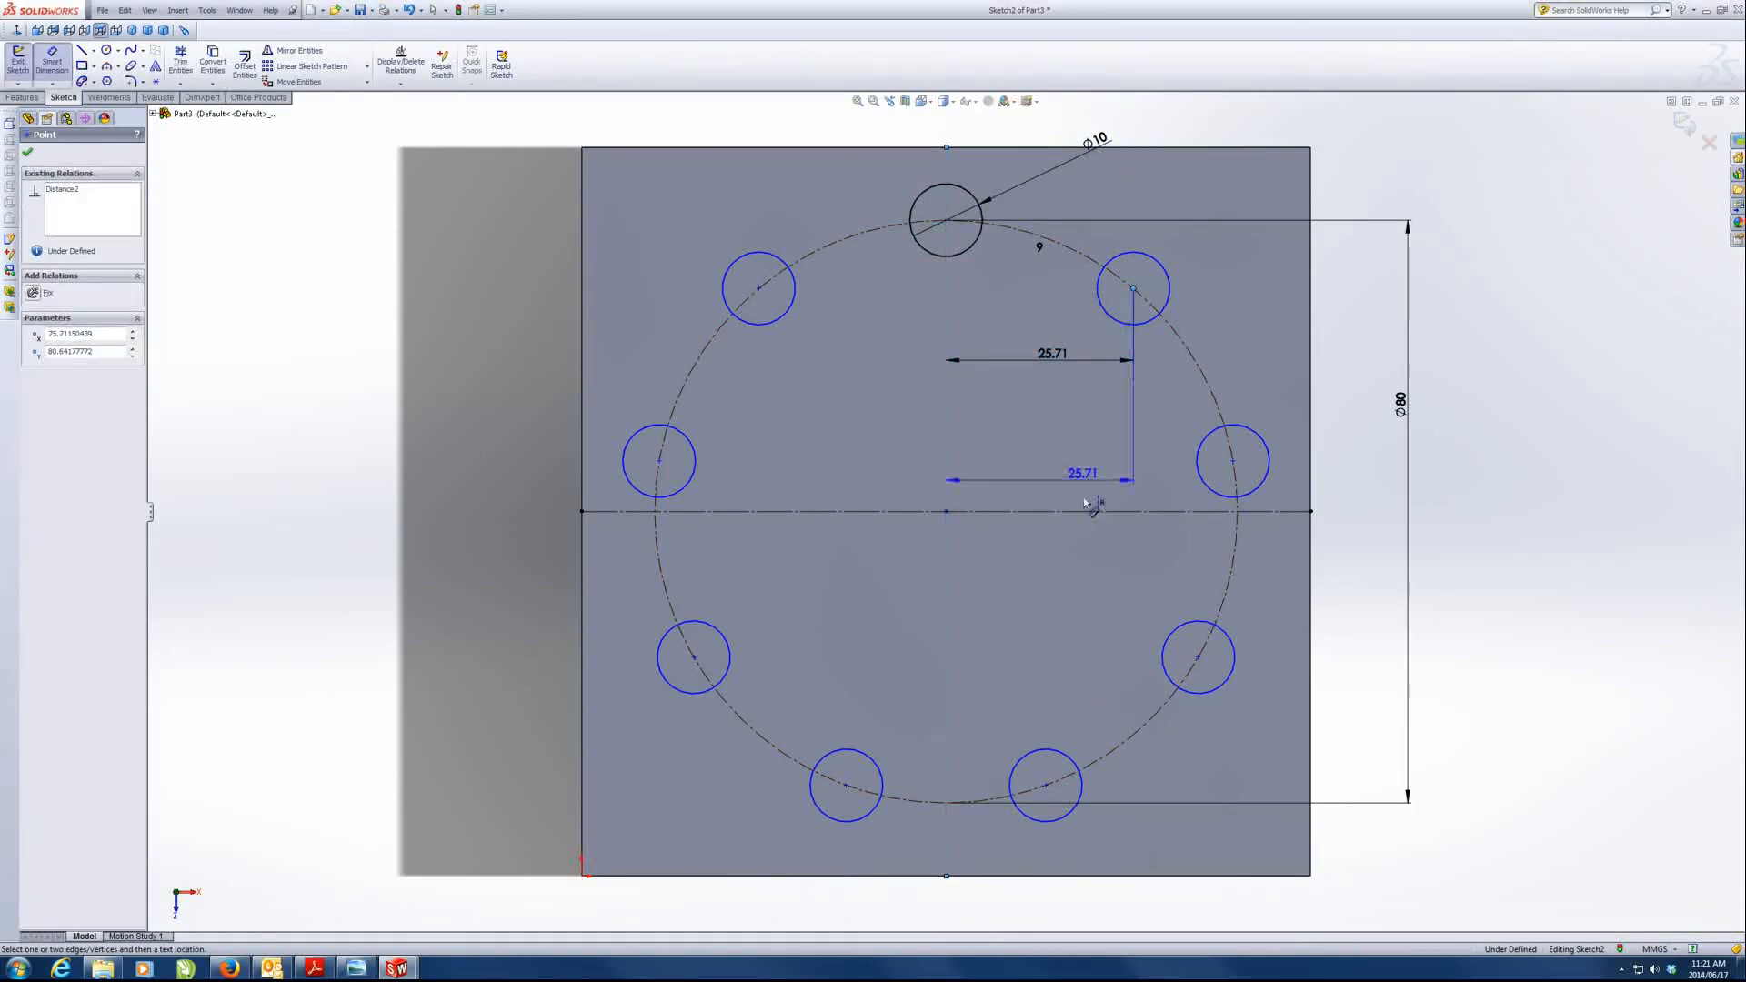
pyautogui.click(1036, 335)
pyautogui.click(952, 499)
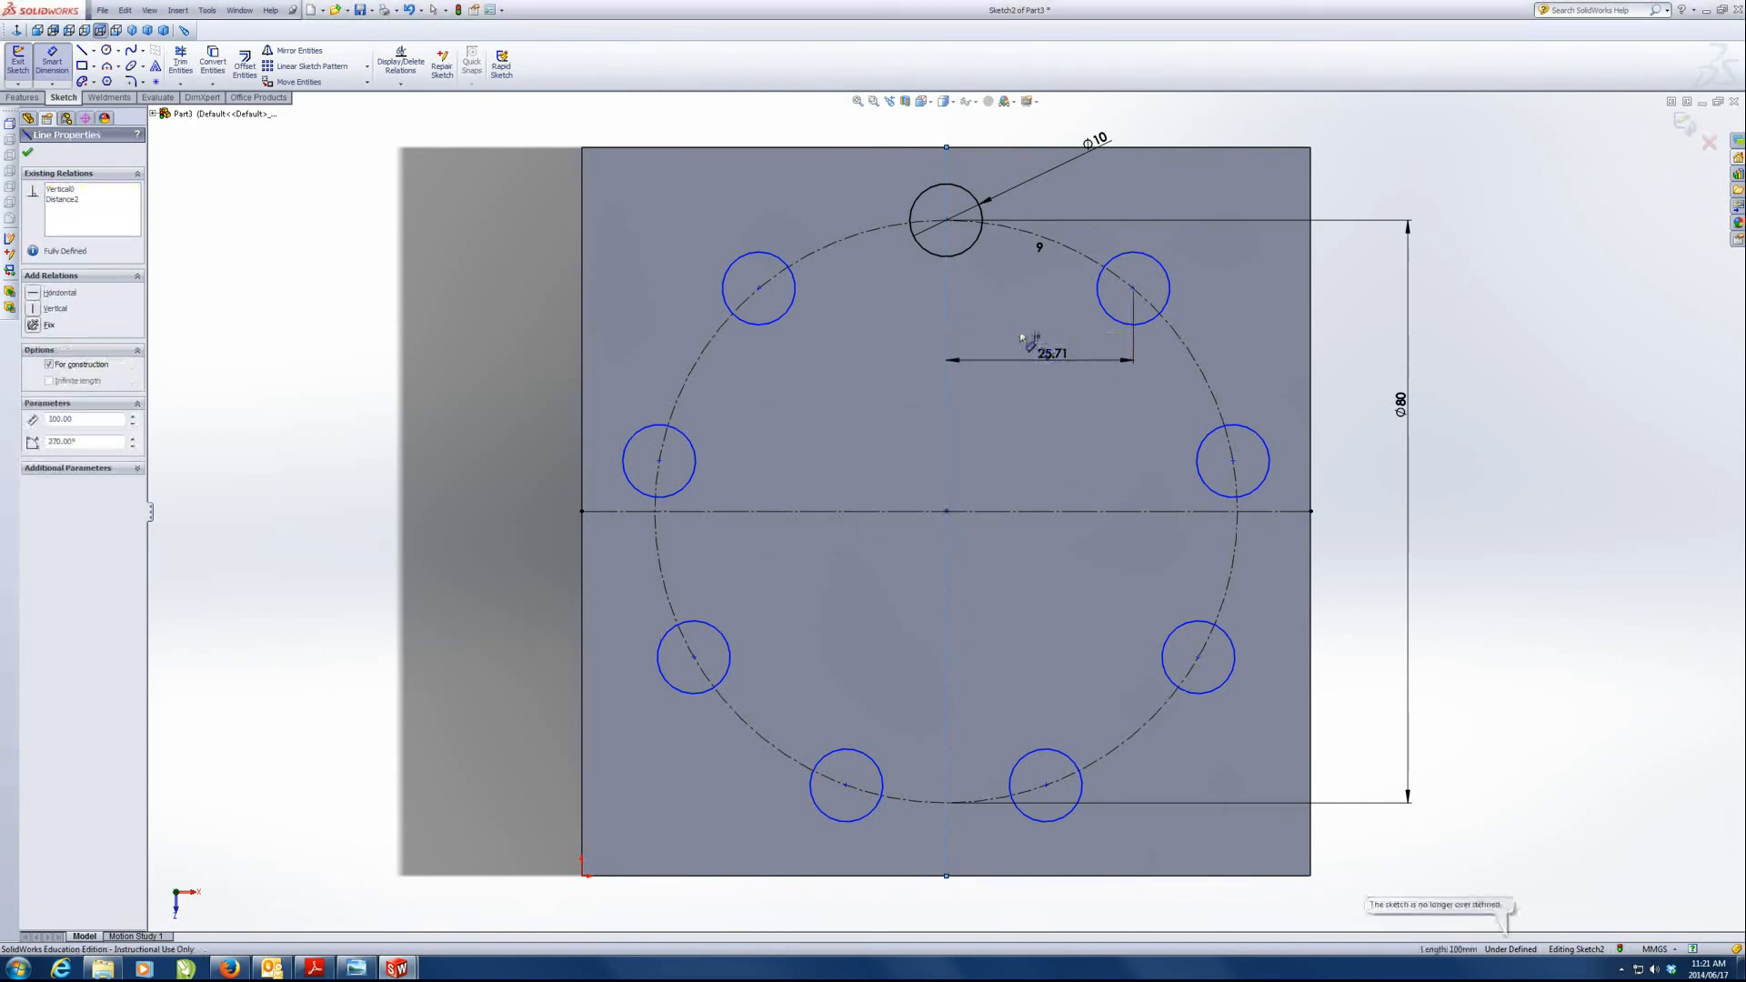
# - Dimension the vertical distance from the horizontal centerline to the centre of the first patterned hole right of the top one
pyautogui.click(1133, 288)
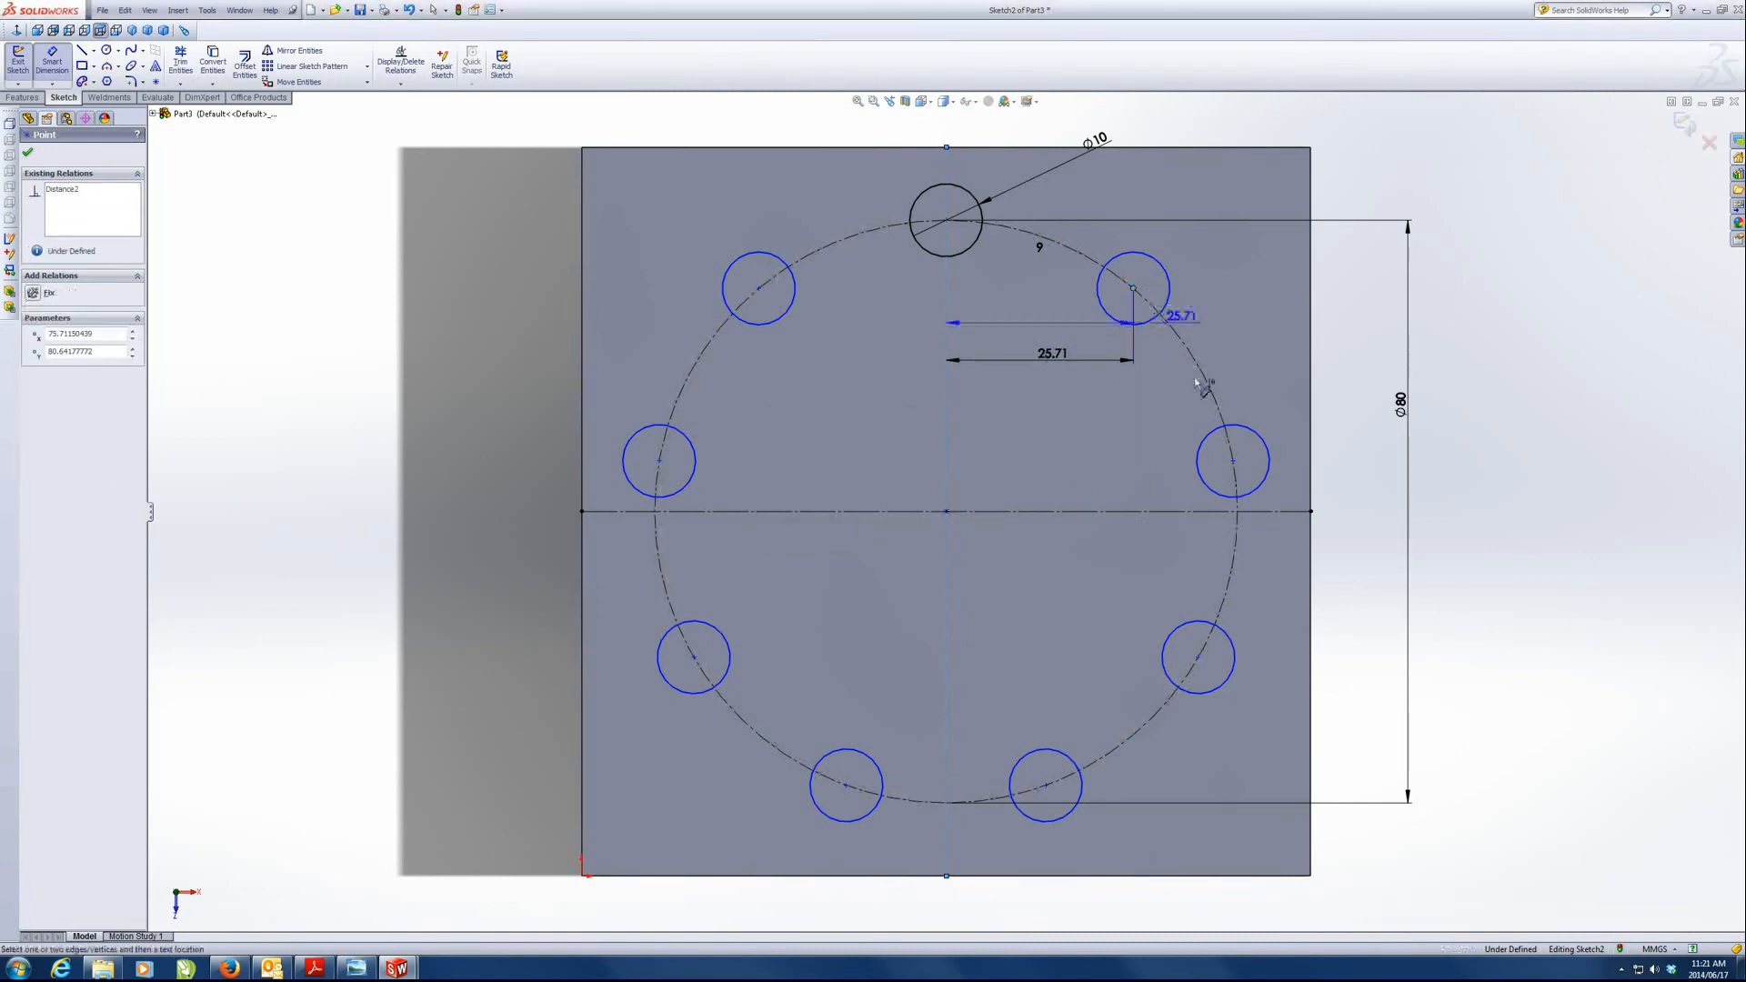
pyautogui.click(1121, 511)
pyautogui.click(1144, 427)
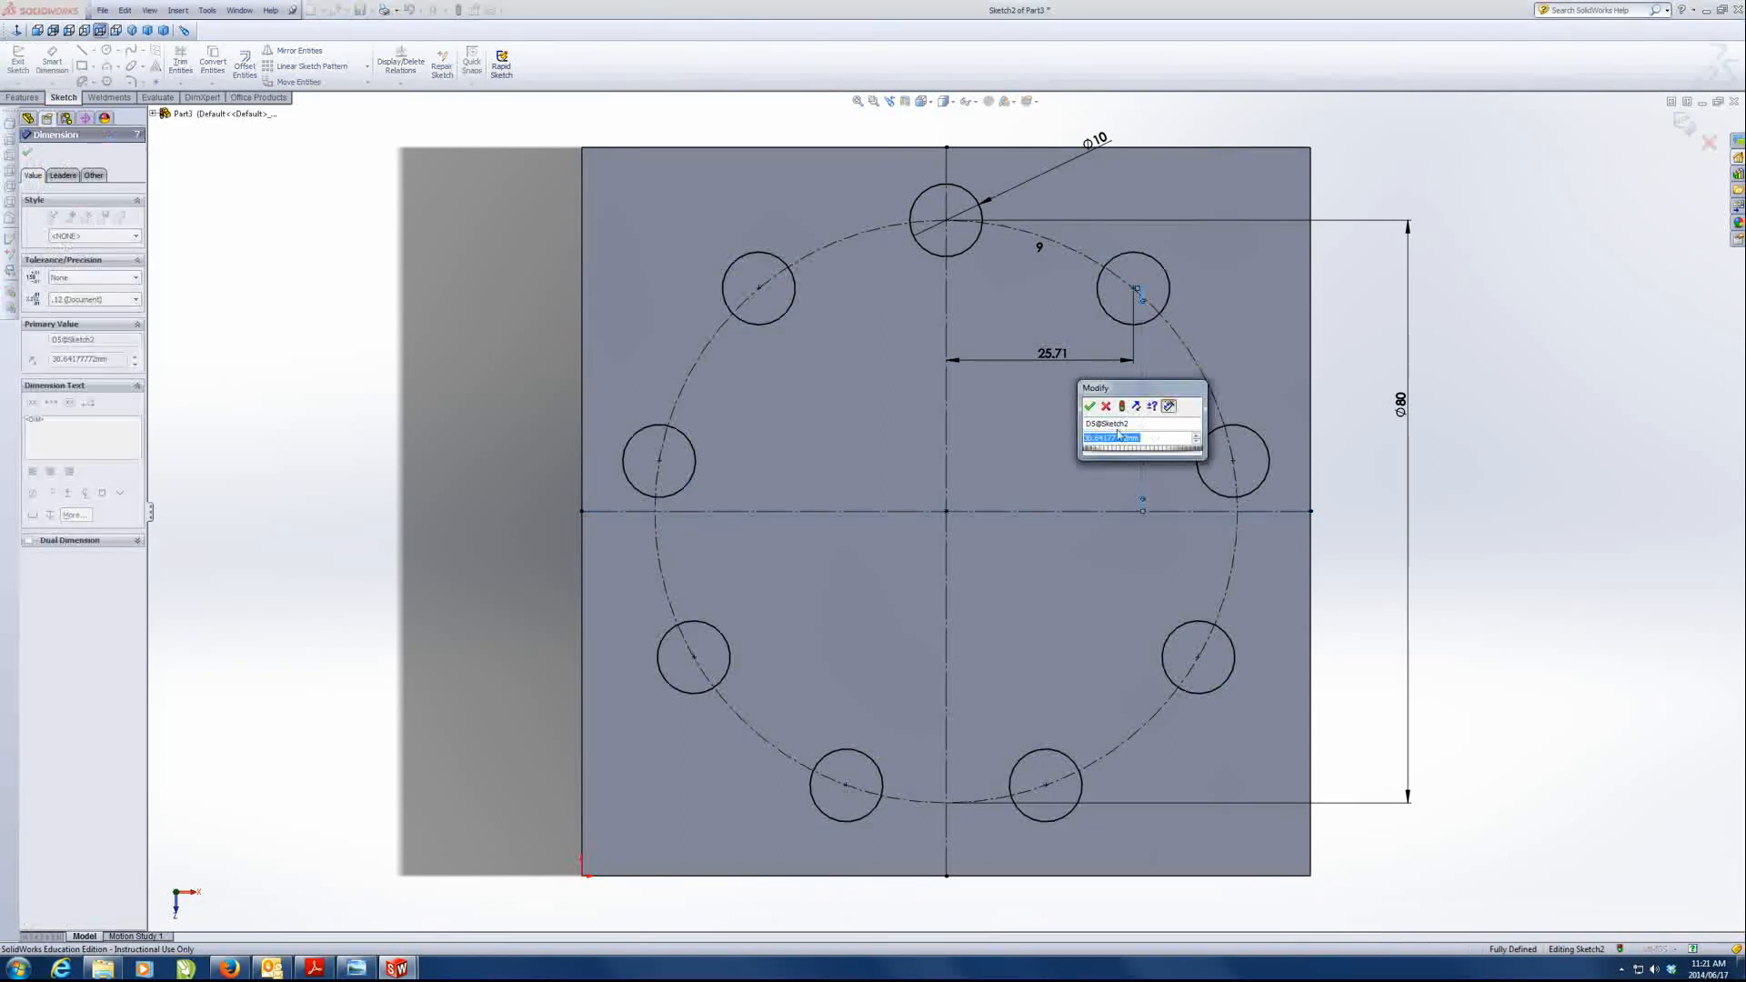
pyautogui.click(1091, 408)
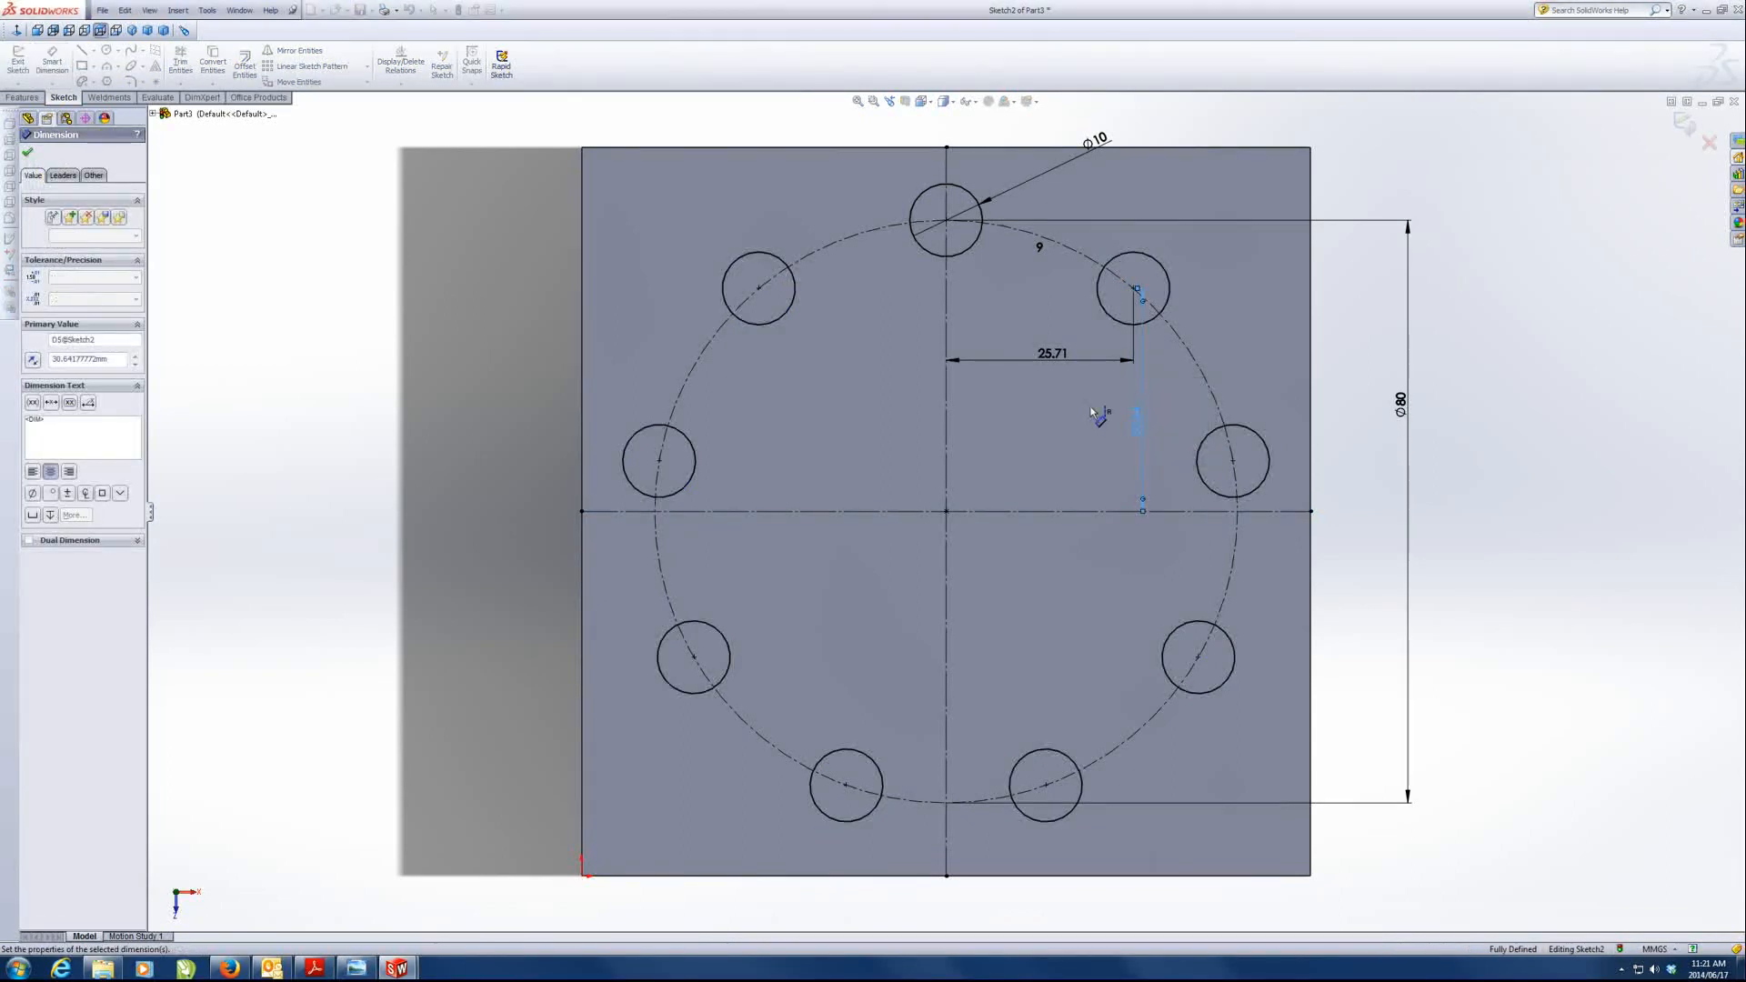
# - Extrude-cut the nine patterned 10 mm circles through the base block with the Through All end condition
pyautogui.click(21, 97)
pyautogui.click(195, 63)
pyautogui.click(87, 232)
pyautogui.click(73, 254)
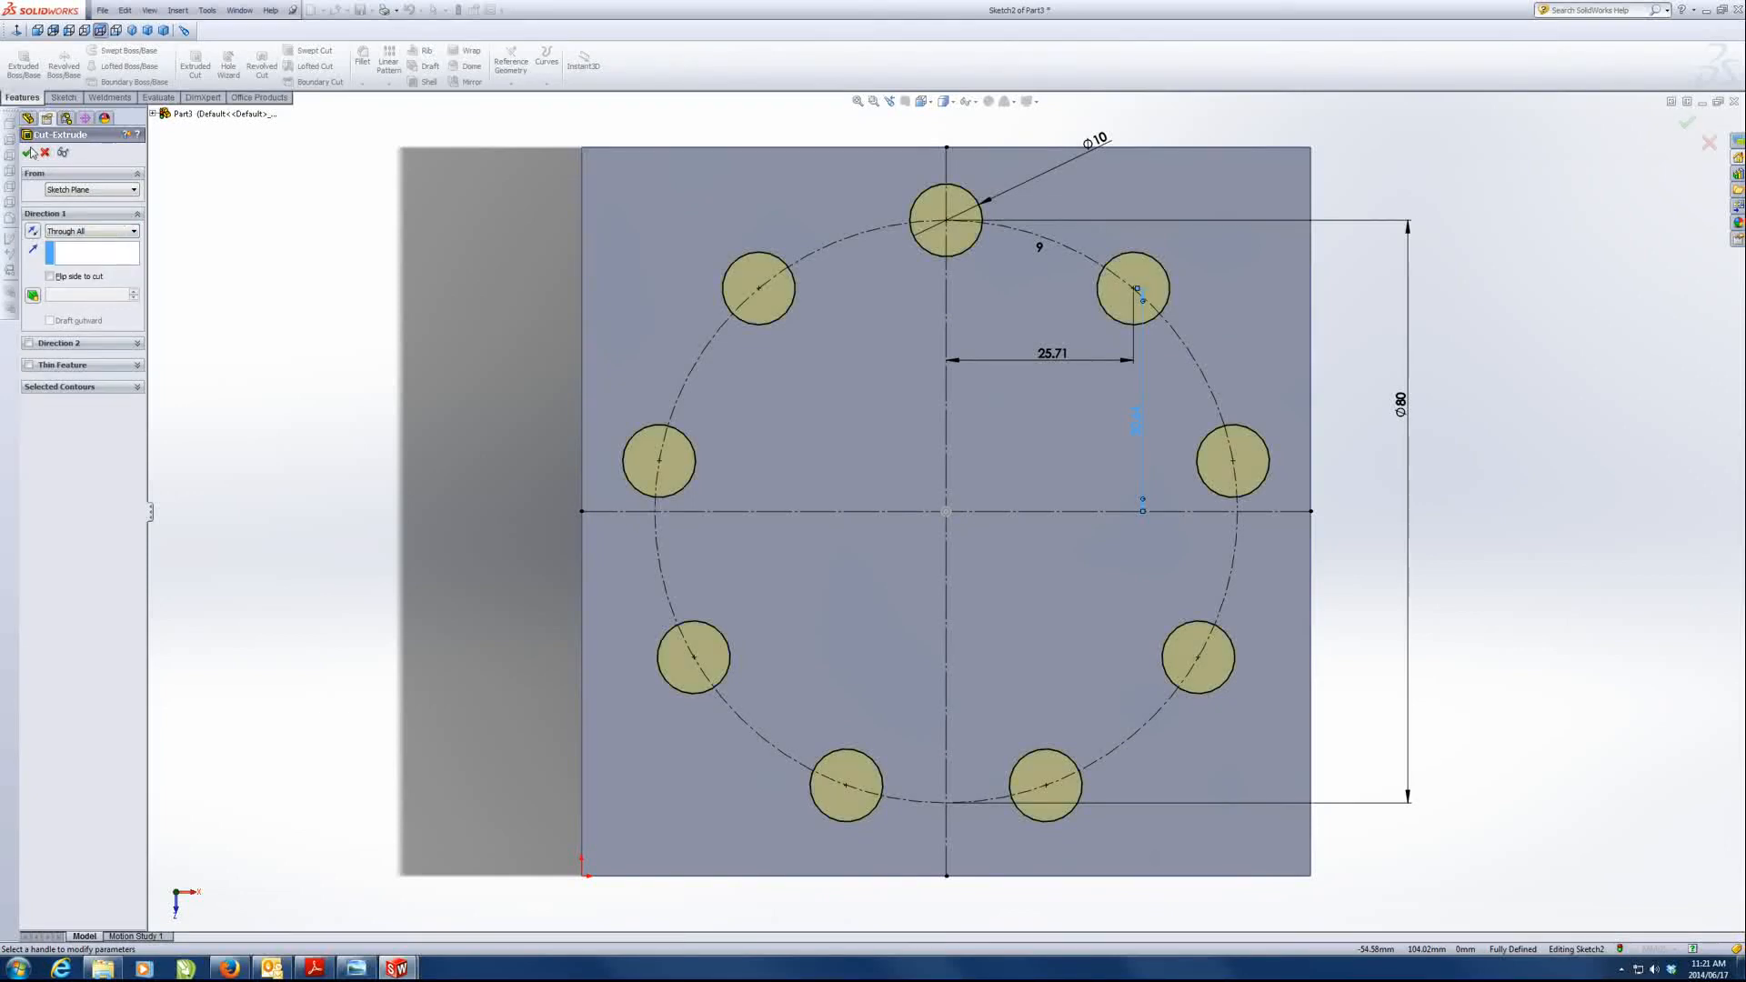
pyautogui.click(27, 152)
pyautogui.press('z')
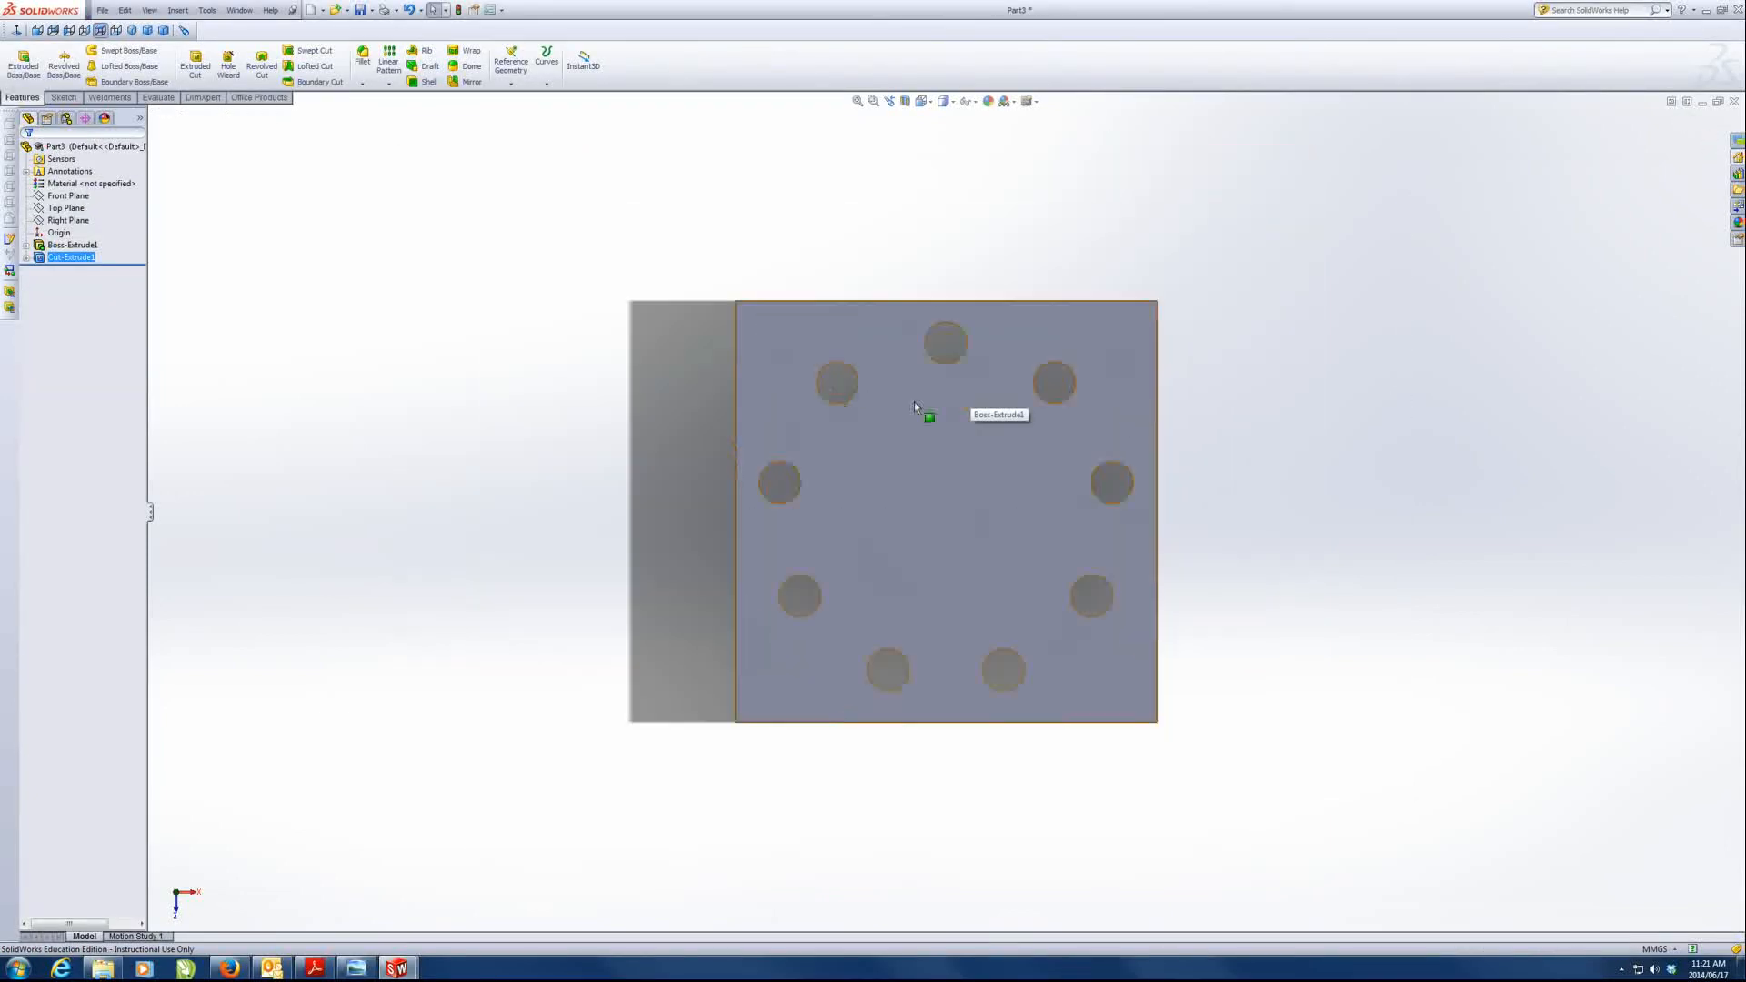
pyautogui.click(132, 32)
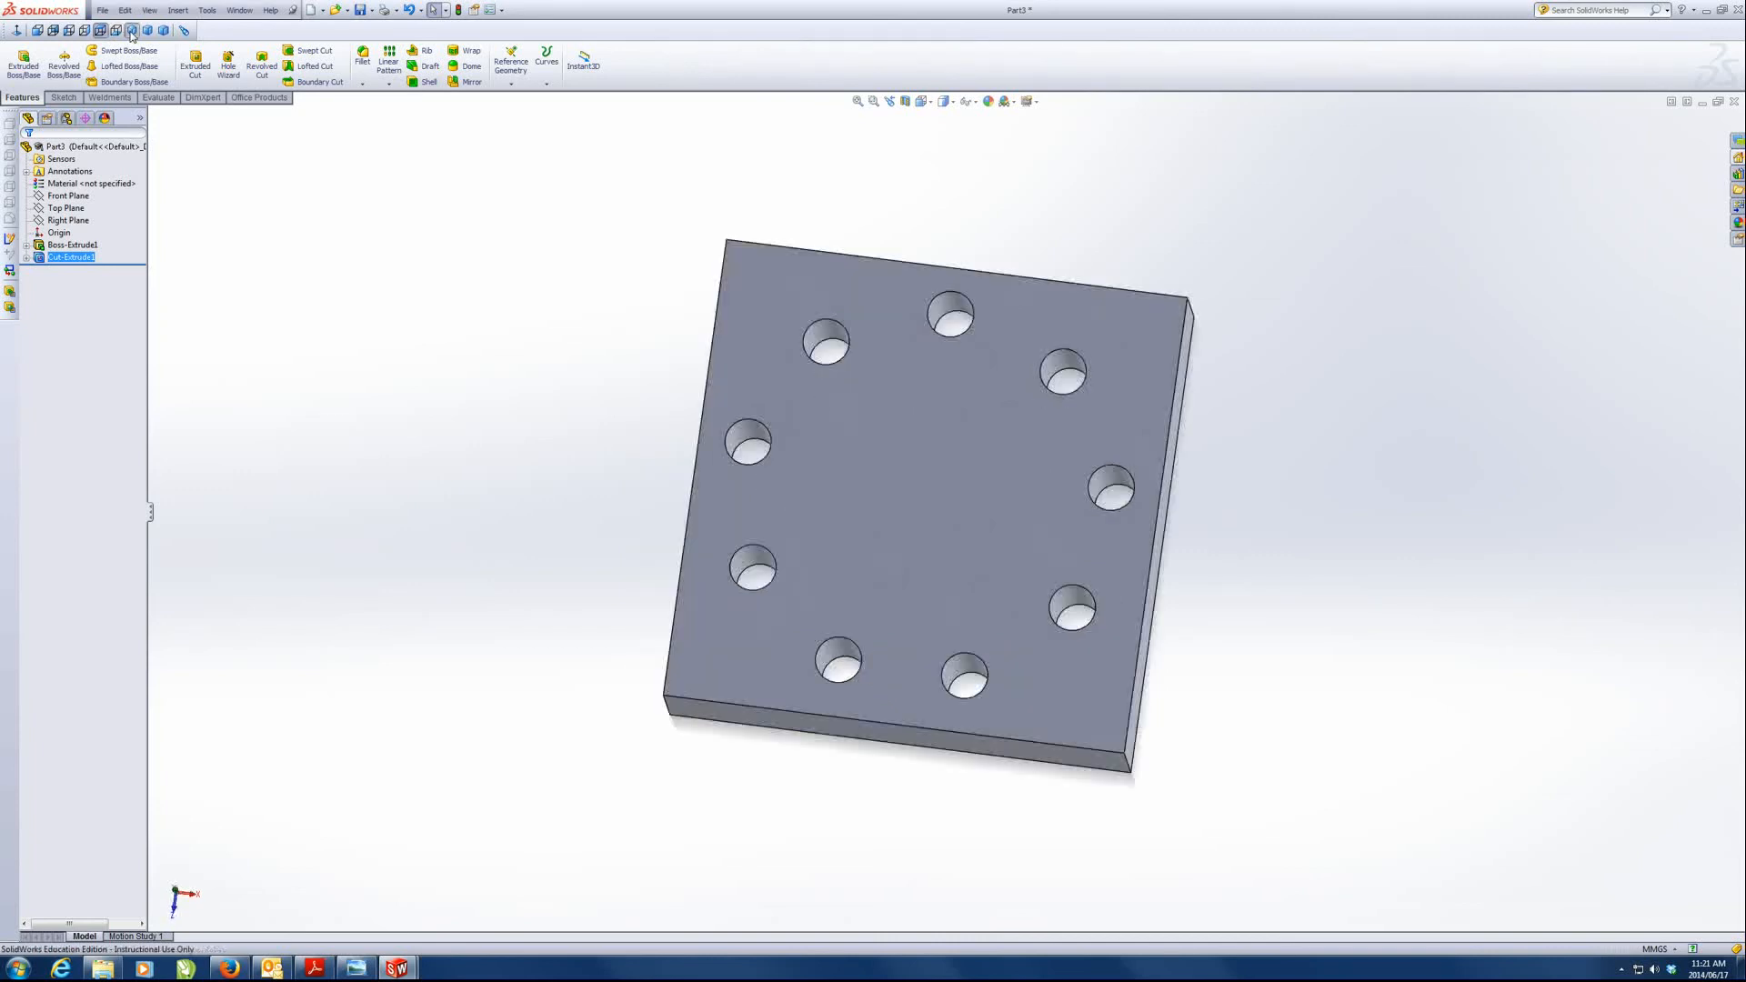
pyautogui.click(411, 466)
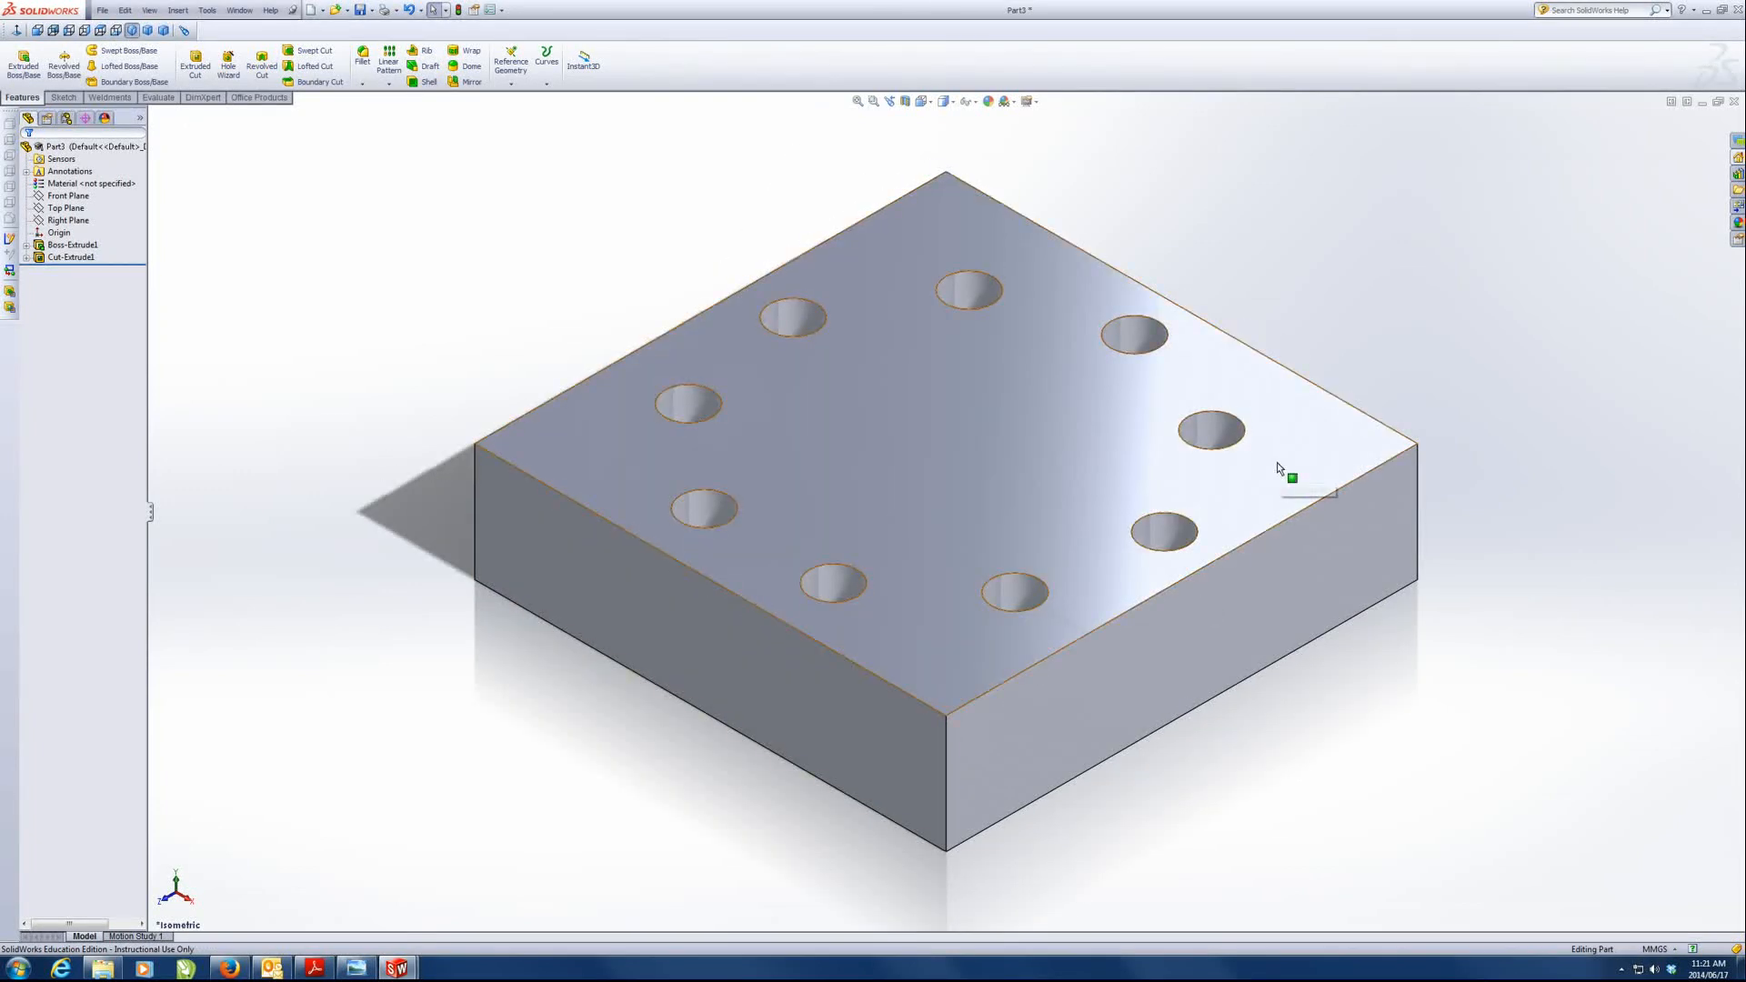